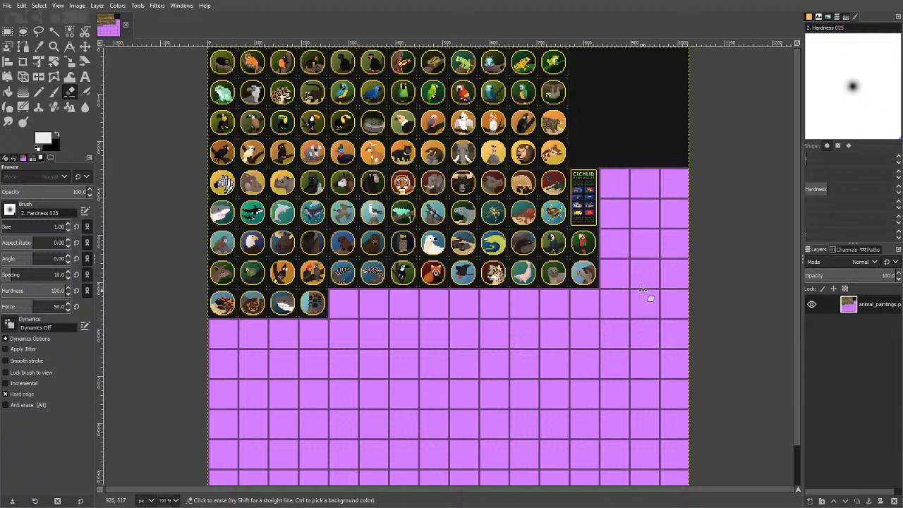
{"action": "key", "text": "alt+Tab"}
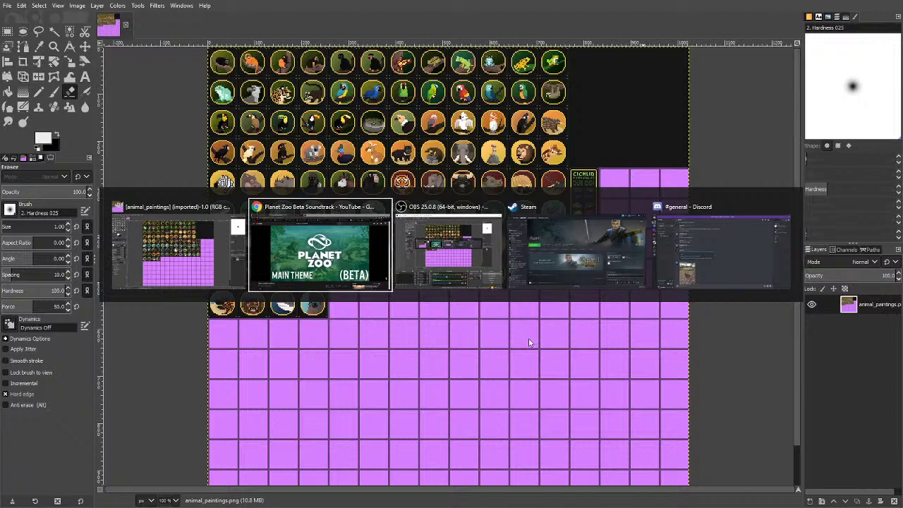
{"action": "key", "text": "Escape"}
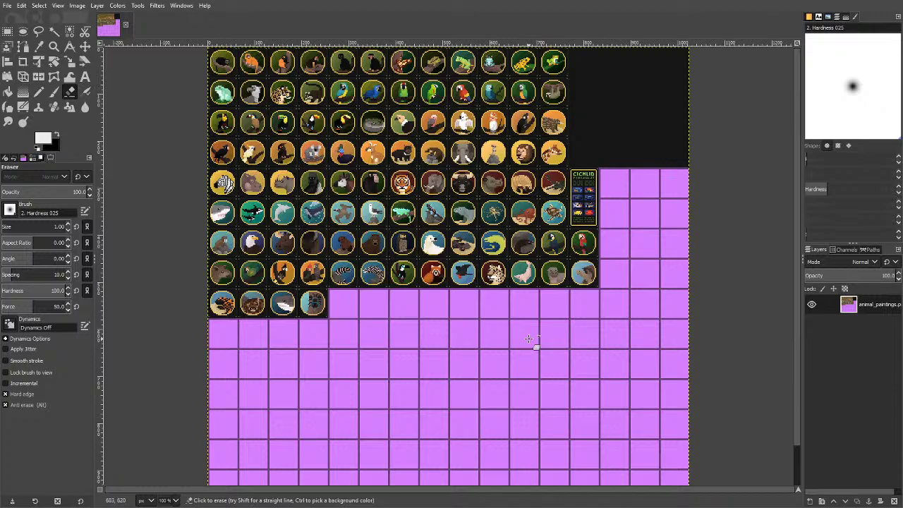
{"action": "key", "text": "alt+Tab"}
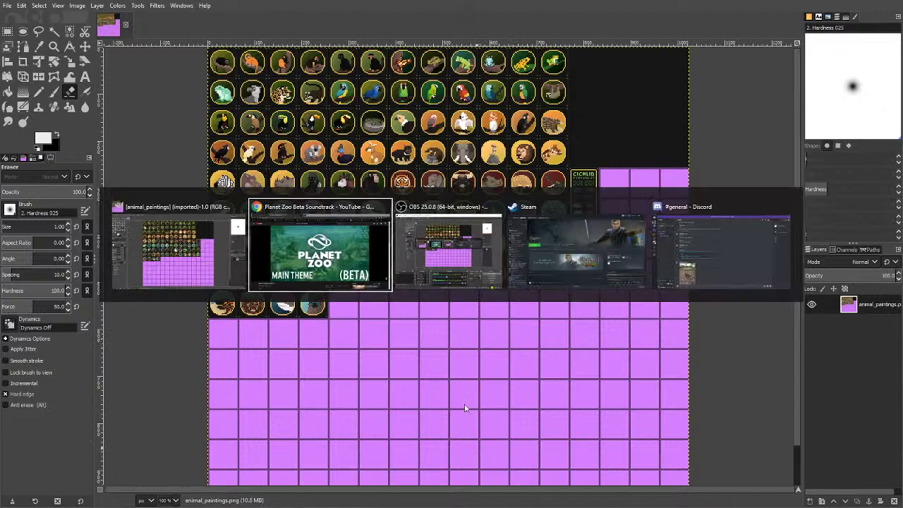
{"action": "left_click", "coordinate": [478, 264]}
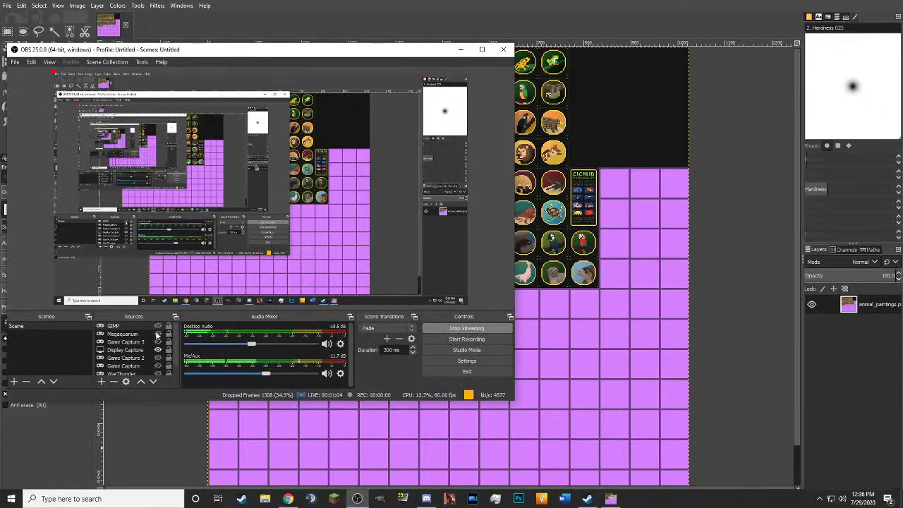
{"action": "left_click", "coordinate": [454, 328]}
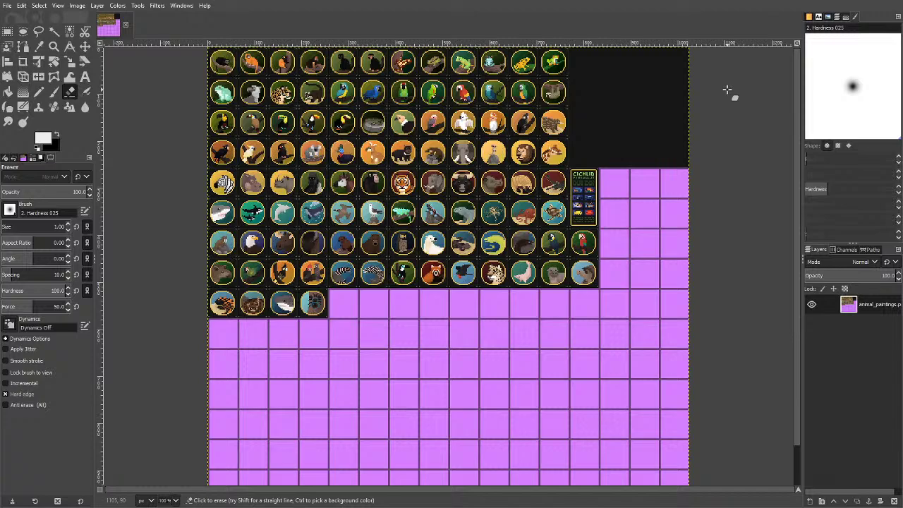
Look over the rows of round animal paintings across the texture sheet.
{"action": "scroll", "coordinate": [499, 187], "scroll_direction": "up", "scroll_amount": 3, "text": "ctrl"}
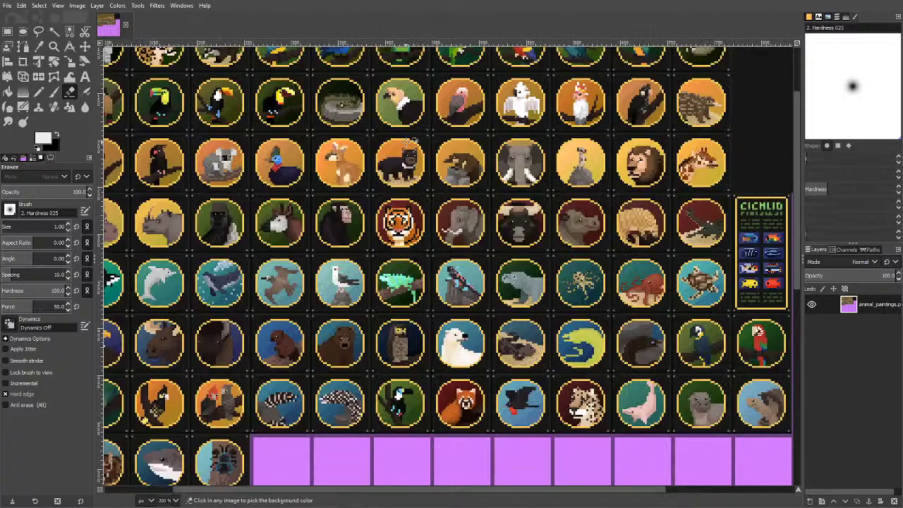
{"action": "scroll", "coordinate": [500, 187], "scroll_direction": "down", "scroll_amount": 3, "text": "ctrl"}
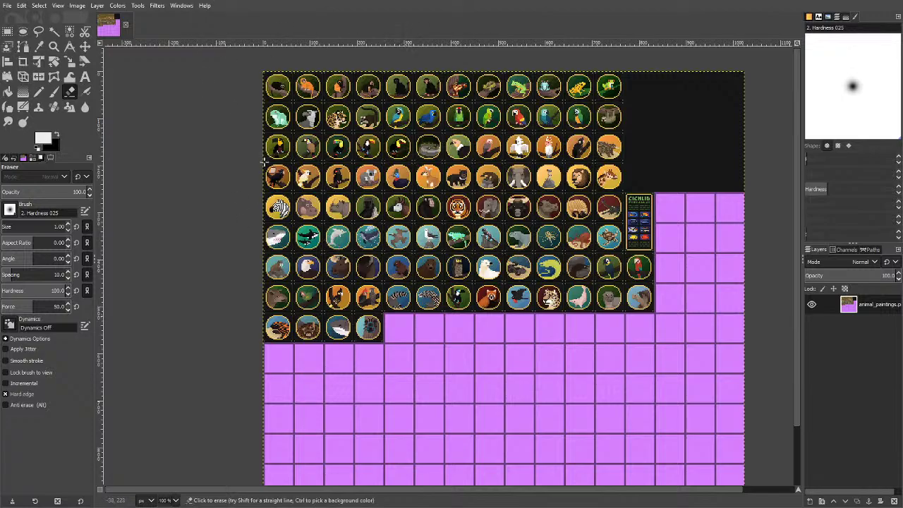
{"action": "scroll", "coordinate": [428, 146], "scroll_direction": "up", "scroll_amount": 5}
{"action": "scroll", "coordinate": [429, 147], "scroll_direction": "up", "scroll_amount": 3}
{"action": "scroll", "coordinate": [428, 147], "scroll_direction": "down", "scroll_amount": 3}
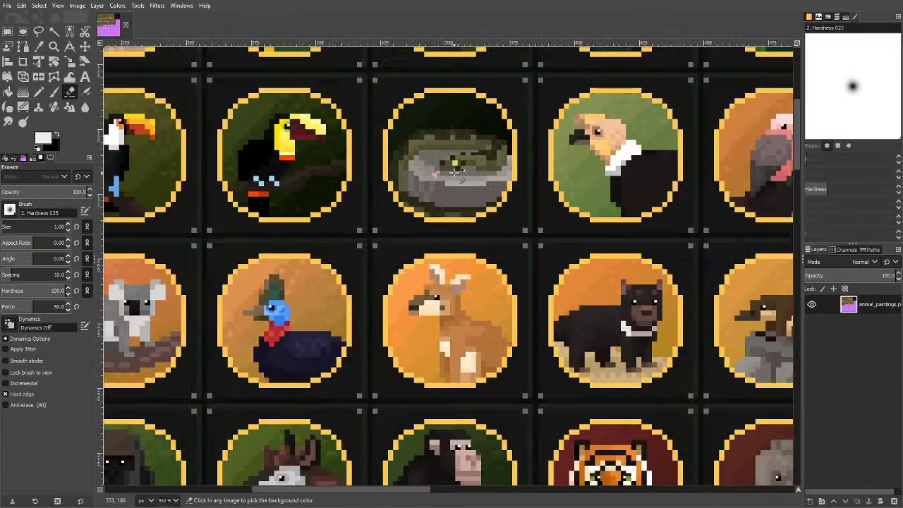
{"action": "scroll", "coordinate": [455, 172], "scroll_direction": "down", "scroll_amount": 6}
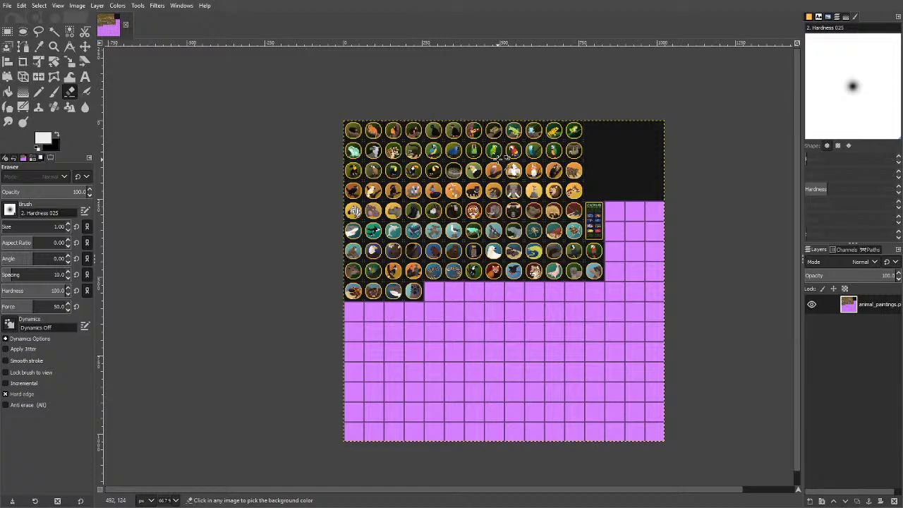
{"action": "scroll", "coordinate": [434, 152], "scroll_direction": "up", "scroll_amount": 3}
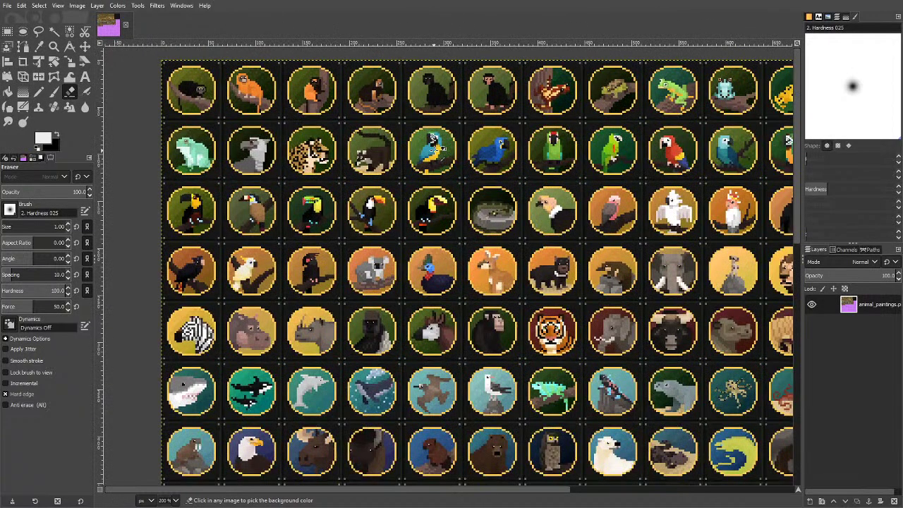
{"action": "scroll", "coordinate": [432, 147], "scroll_direction": "down", "scroll_amount": 1}
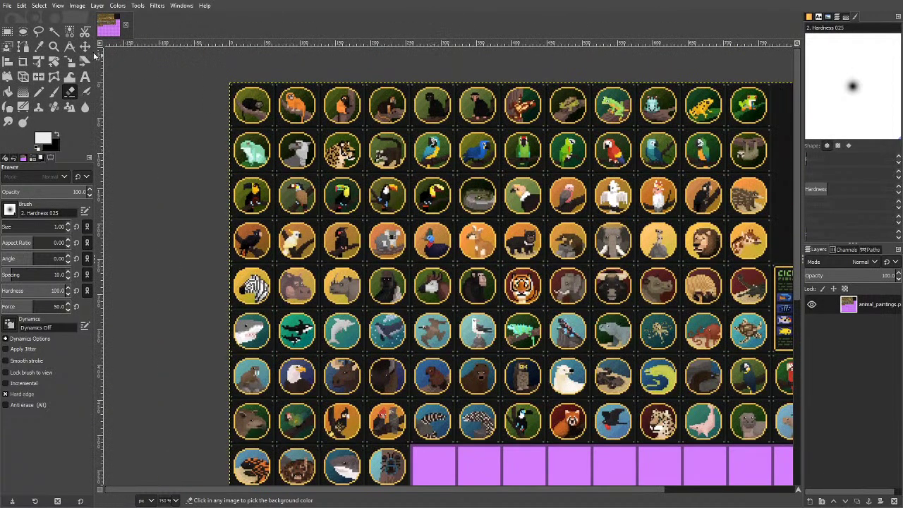
{"action": "scroll", "coordinate": [187, 119], "scroll_direction": "down", "scroll_amount": 1}
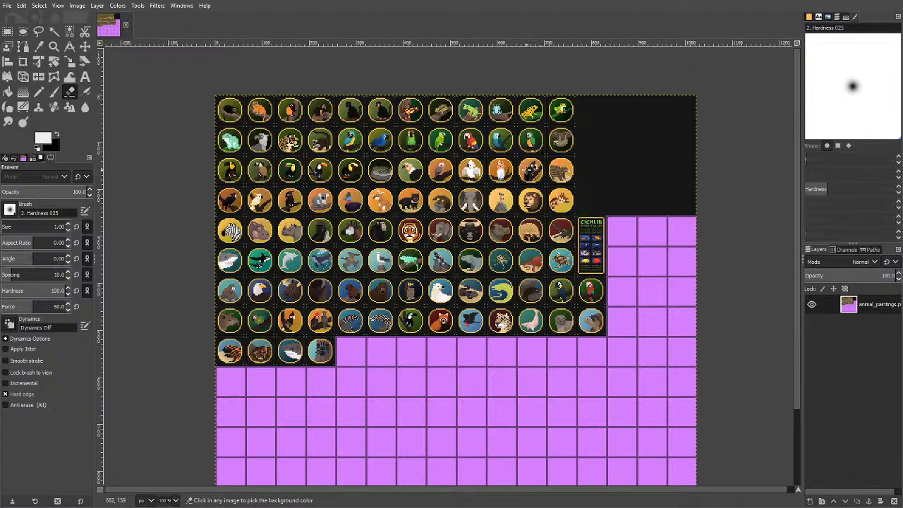
Examine the Cichlid poster's fish, the koala and the surrounding animal paintings in close-up and within the whole sheet.
{"action": "scroll", "coordinate": [569, 235], "scroll_direction": "up", "scroll_amount": 5}
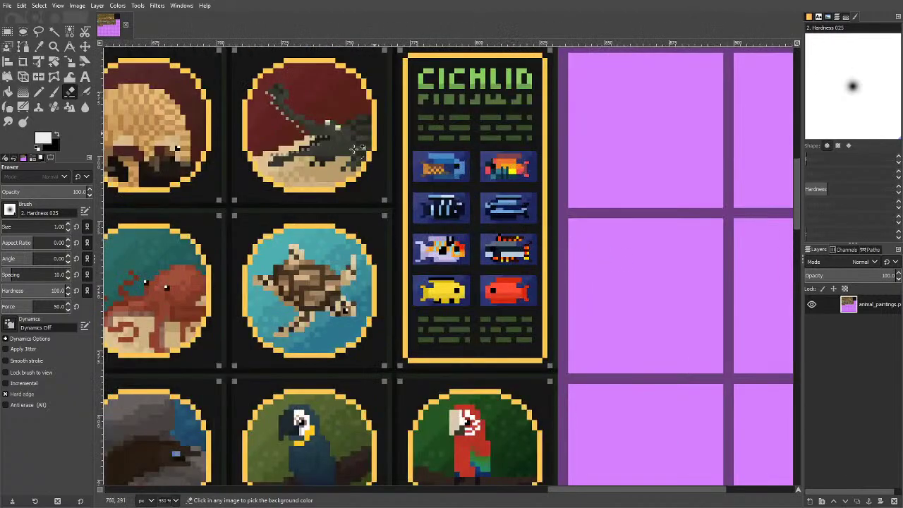
{"action": "scroll", "coordinate": [476, 163], "scroll_direction": "up", "scroll_amount": 3}
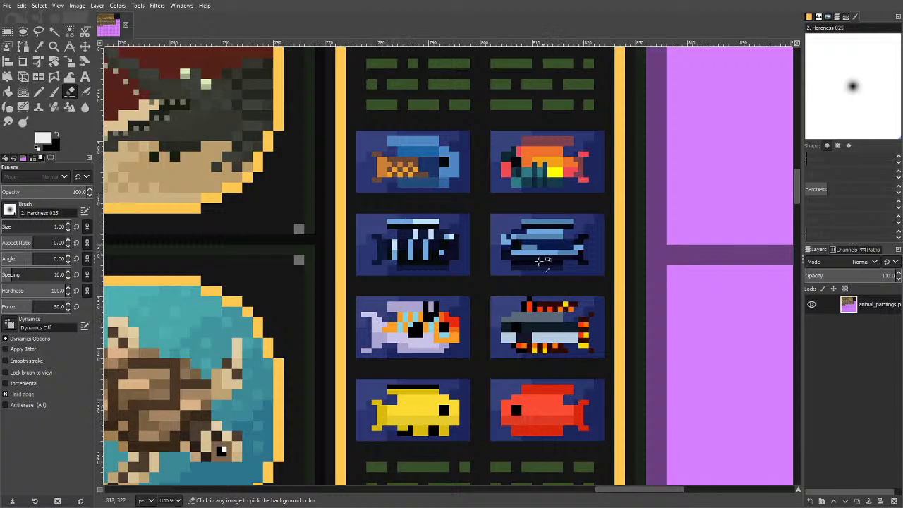
{"action": "scroll", "coordinate": [631, 214], "scroll_direction": "down", "scroll_amount": 7, "text": "ctrl"}
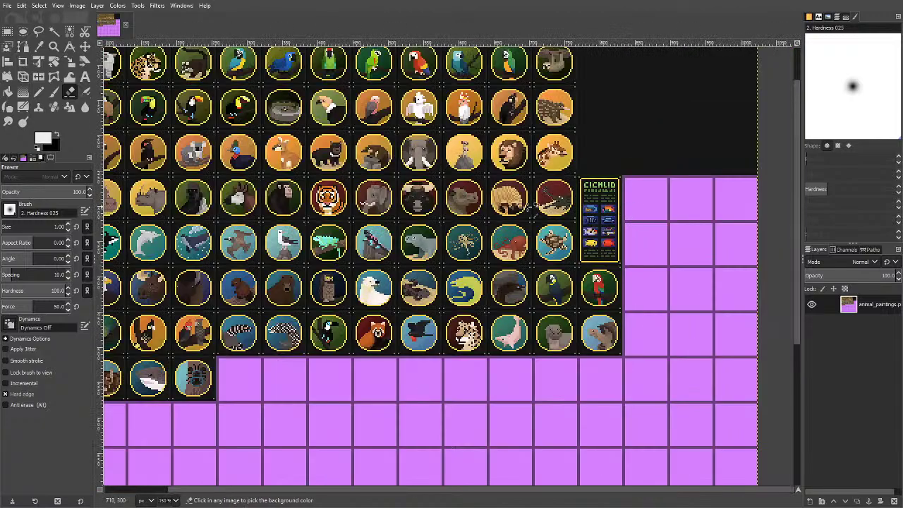
{"action": "scroll", "coordinate": [485, 156], "scroll_direction": "up", "scroll_amount": 1, "text": "ctrl"}
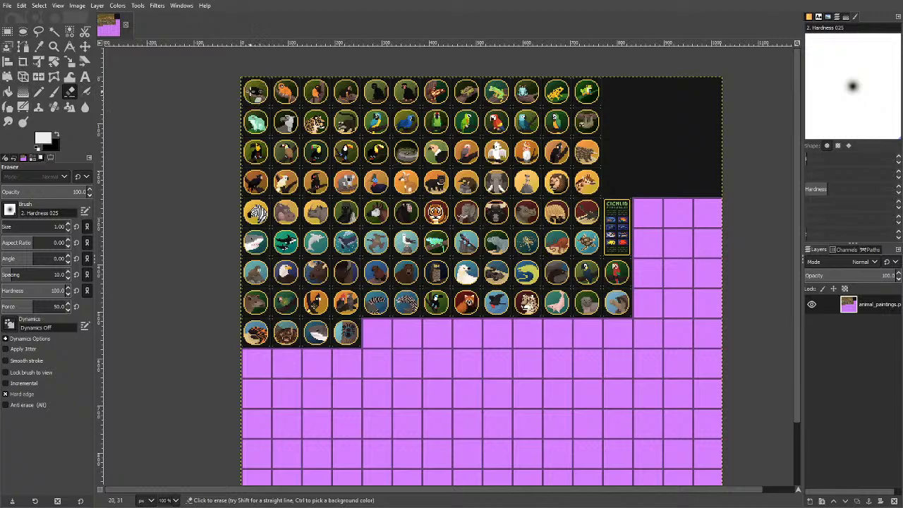
{"action": "scroll", "coordinate": [343, 187], "scroll_direction": "down", "scroll_amount": 1}
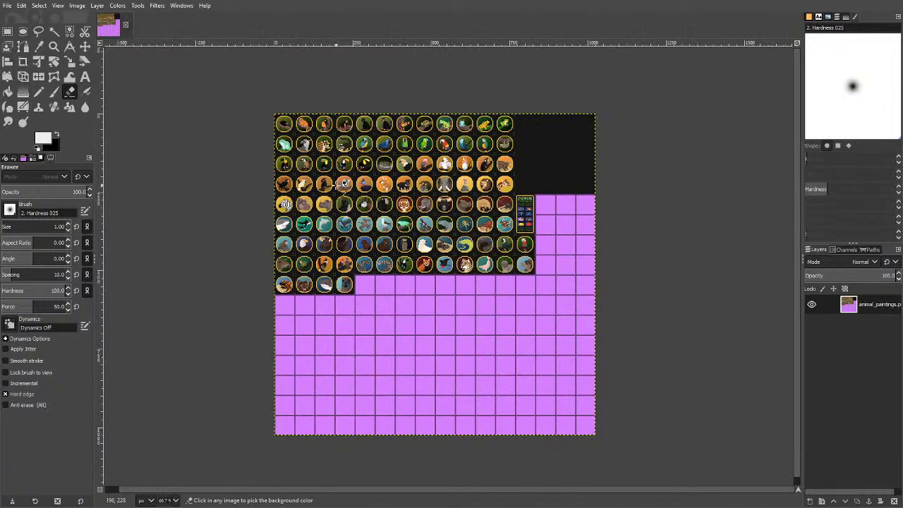
{"action": "scroll", "coordinate": [344, 184], "scroll_direction": "up", "scroll_amount": 6}
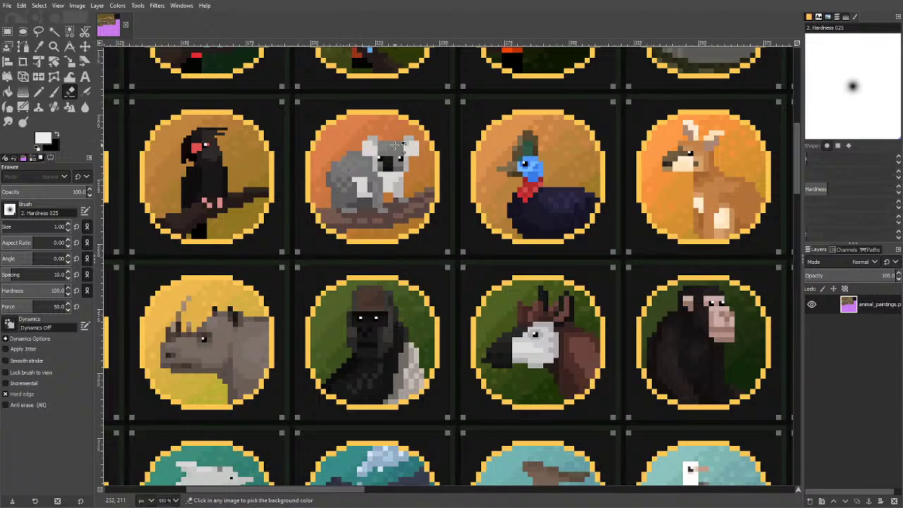
{"action": "scroll", "coordinate": [398, 145], "scroll_direction": "down", "scroll_amount": 1}
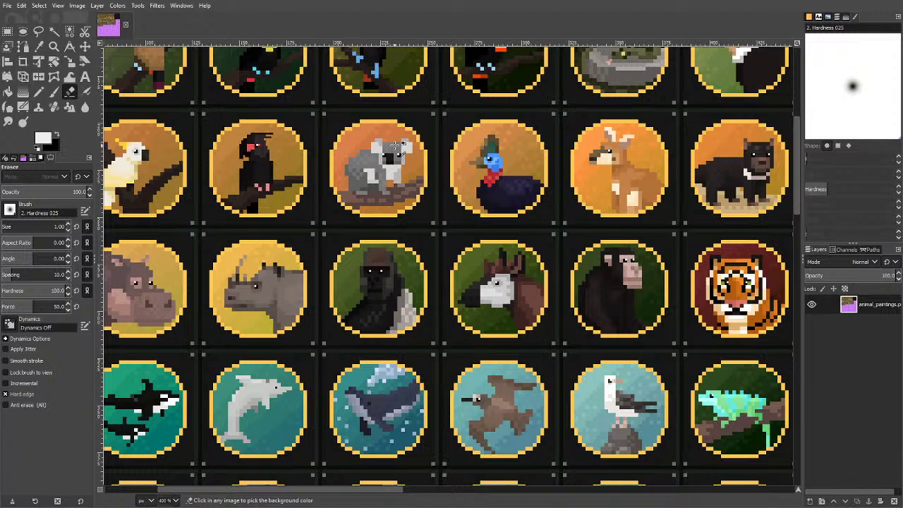
{"action": "scroll", "coordinate": [475, 99], "scroll_direction": "down", "scroll_amount": 3}
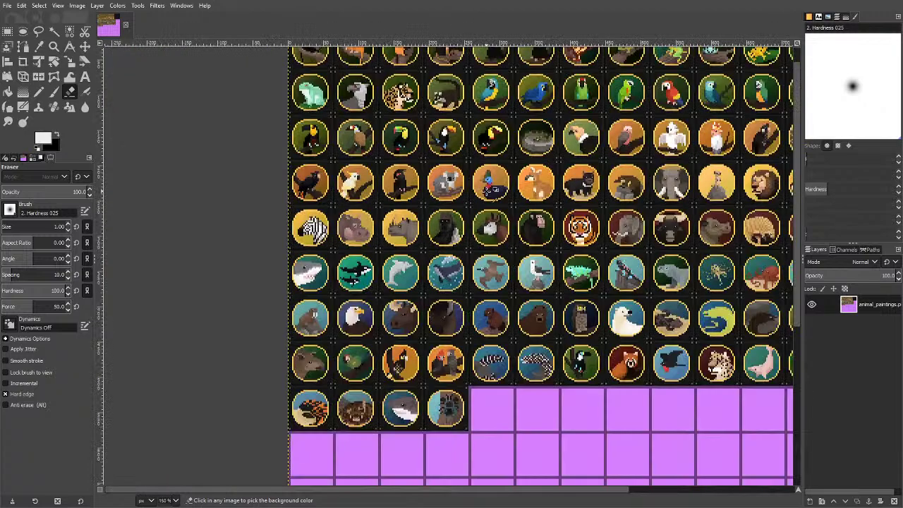
{"action": "scroll", "coordinate": [492, 184], "scroll_direction": "down", "scroll_amount": 1}
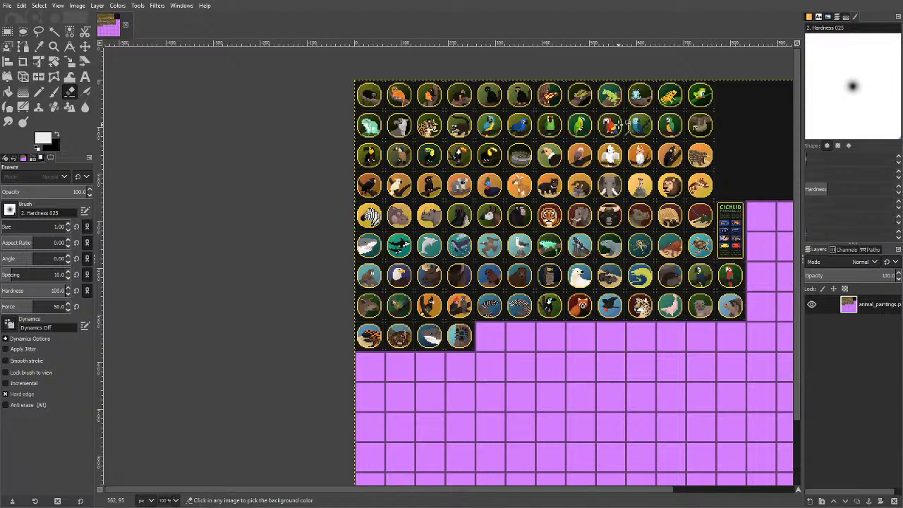
{"action": "scroll", "coordinate": [469, 310], "scroll_direction": "up", "scroll_amount": 1}
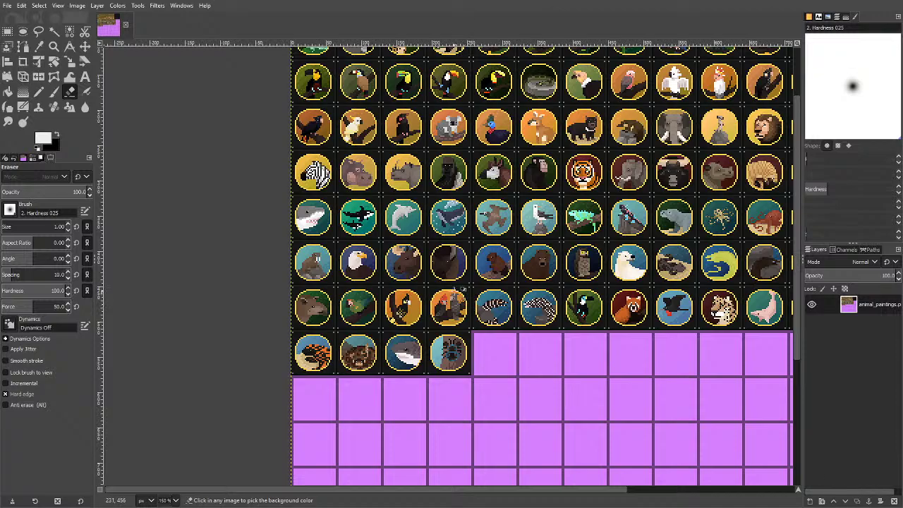
{"action": "scroll", "coordinate": [455, 242], "scroll_direction": "down", "scroll_amount": 1}
Sample the olive green behind the black monkey in the first painting and set up the Pencil with brush size 3.
{"action": "scroll", "coordinate": [451, 242], "scroll_direction": "up", "scroll_amount": 7}
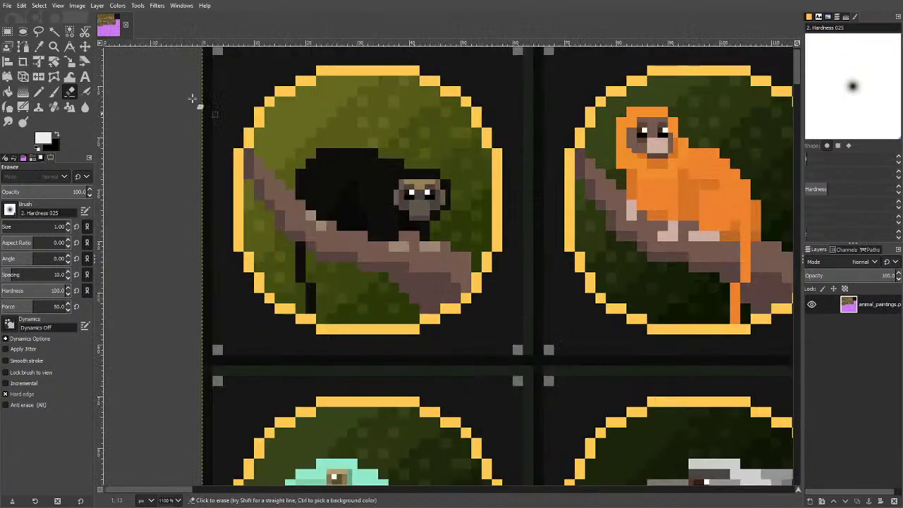
{"action": "left_click", "coordinate": [39, 46]}
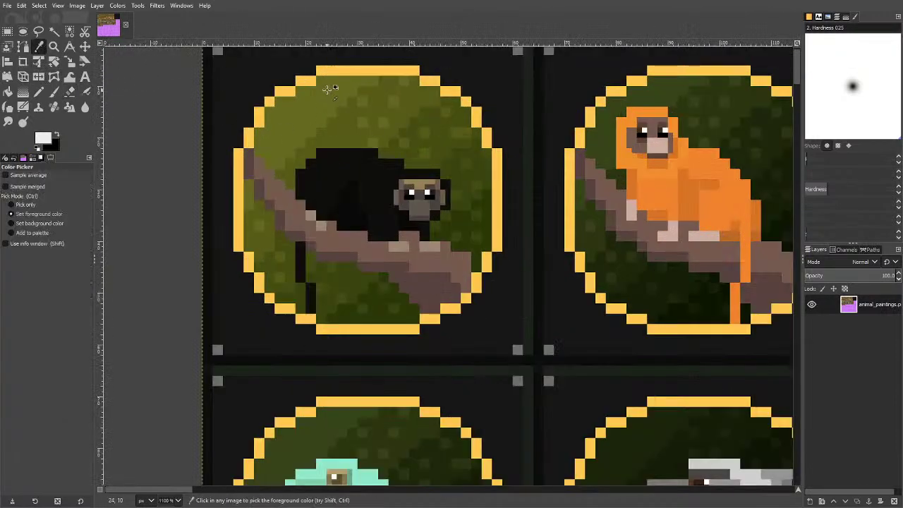
{"action": "left_click", "coordinate": [332, 99]}
{"action": "left_click", "coordinate": [40, 92]}
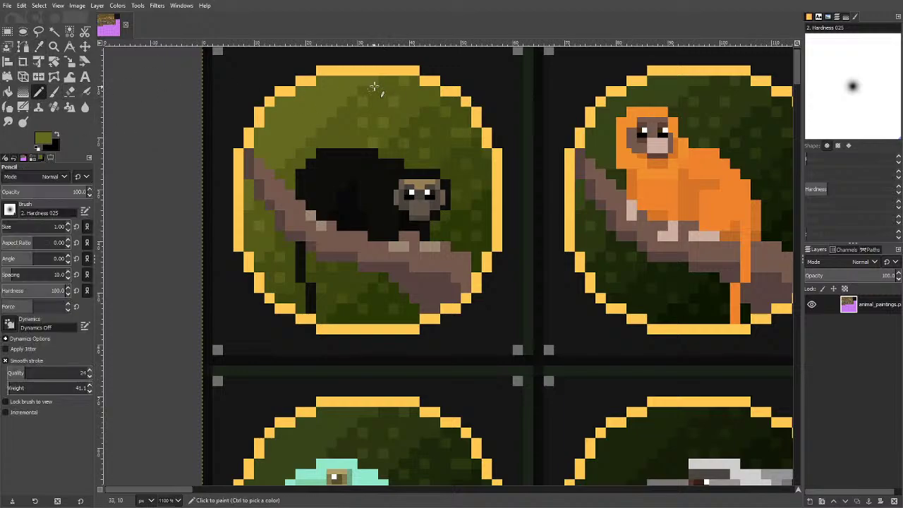
{"action": "left_click", "coordinate": [419, 84]}
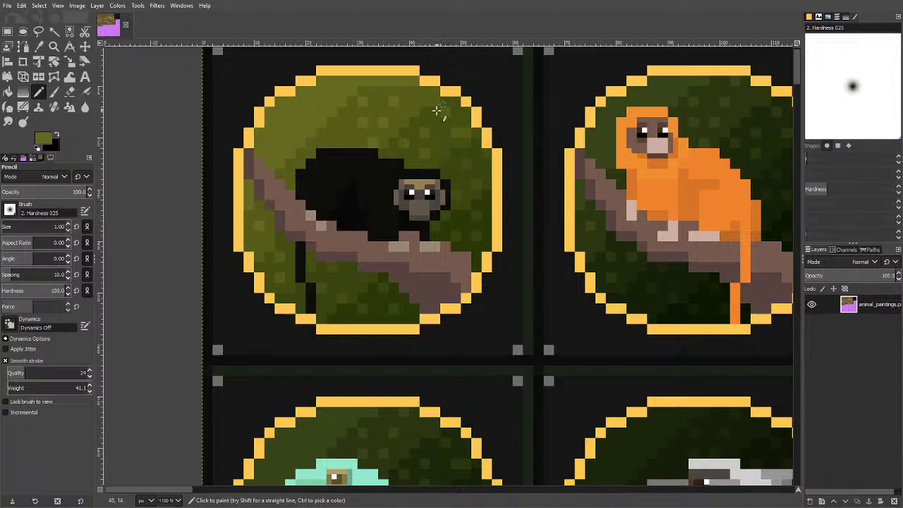
{"action": "key", "text": "bracketright"}
{"action": "key", "text": "bracketright"}
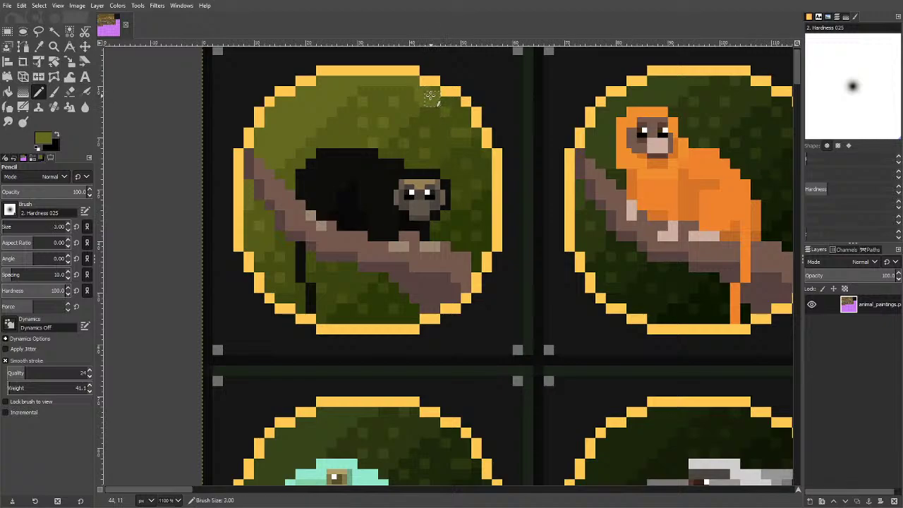
Paint over the monkey, branch and shaded background in the first painting with solid olive green, keeping its yellow circular frame.
{"action": "mouse_move", "coordinate": [430, 94]}
{"action": "left_mouse_down"}
{"action": "mouse_move", "coordinate": [360, 94]}
{"action": "mouse_move", "coordinate": [304, 143]}
{"action": "mouse_move", "coordinate": [247, 170]}
{"action": "mouse_move", "coordinate": [265, 185]}
{"action": "mouse_move", "coordinate": [373, 169]}
{"action": "mouse_move", "coordinate": [391, 176]}
{"action": "mouse_move", "coordinate": [381, 133]}
{"action": "left_mouse_up"}
{"action": "mouse_move", "coordinate": [325, 147]}
{"action": "left_mouse_down"}
{"action": "mouse_move", "coordinate": [413, 113]}
{"action": "mouse_move", "coordinate": [397, 115]}
{"action": "mouse_move", "coordinate": [454, 105]}
{"action": "mouse_move", "coordinate": [487, 160]}
{"action": "mouse_move", "coordinate": [487, 191]}
{"action": "mouse_move", "coordinate": [476, 178]}
{"action": "mouse_move", "coordinate": [485, 159]}
{"action": "mouse_move", "coordinate": [474, 155]}
{"action": "mouse_move", "coordinate": [474, 135]}
{"action": "mouse_move", "coordinate": [460, 131]}
{"action": "mouse_move", "coordinate": [452, 105]}
{"action": "mouse_move", "coordinate": [436, 106]}
{"action": "mouse_move", "coordinate": [425, 118]}
{"action": "mouse_move", "coordinate": [379, 125]}
{"action": "mouse_move", "coordinate": [341, 168]}
{"action": "mouse_move", "coordinate": [360, 145]}
{"action": "mouse_move", "coordinate": [354, 170]}
{"action": "mouse_move", "coordinate": [276, 183]}
{"action": "mouse_move", "coordinate": [250, 169]}
{"action": "mouse_move", "coordinate": [249, 157]}
{"action": "mouse_move", "coordinate": [264, 238]}
{"action": "mouse_move", "coordinate": [292, 194]}
{"action": "mouse_move", "coordinate": [328, 215]}
{"action": "mouse_move", "coordinate": [368, 196]}
{"action": "mouse_move", "coordinate": [424, 205]}
{"action": "mouse_move", "coordinate": [413, 132]}
{"action": "mouse_move", "coordinate": [429, 115]}
{"action": "mouse_move", "coordinate": [460, 155]}
{"action": "mouse_move", "coordinate": [463, 194]}
{"action": "mouse_move", "coordinate": [475, 208]}
{"action": "mouse_move", "coordinate": [482, 189]}
{"action": "mouse_move", "coordinate": [485, 243]}
{"action": "mouse_move", "coordinate": [471, 244]}
{"action": "mouse_move", "coordinate": [469, 204]}
{"action": "mouse_move", "coordinate": [422, 243]}
{"action": "mouse_move", "coordinate": [274, 272]}
{"action": "left_mouse_up"}
{"action": "key", "text": "ctrl+z"}
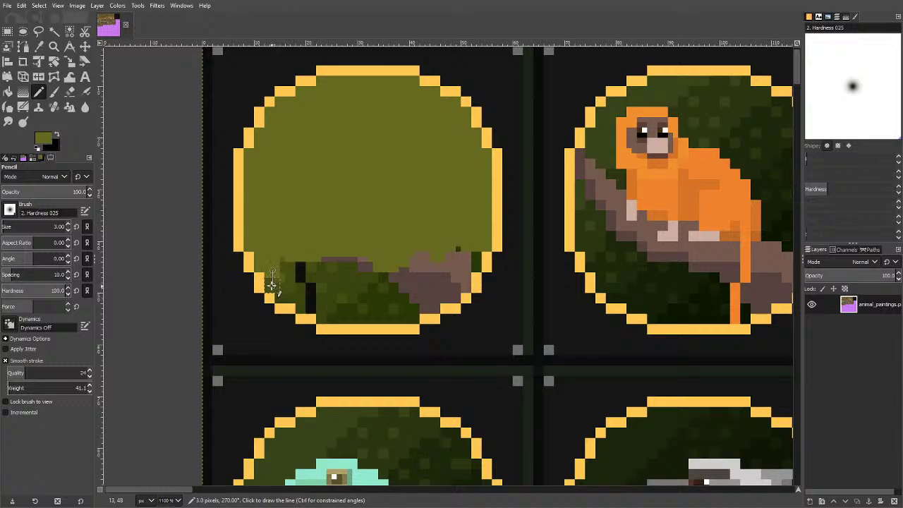
{"action": "left_click", "coordinate": [272, 284], "text": "shift"}
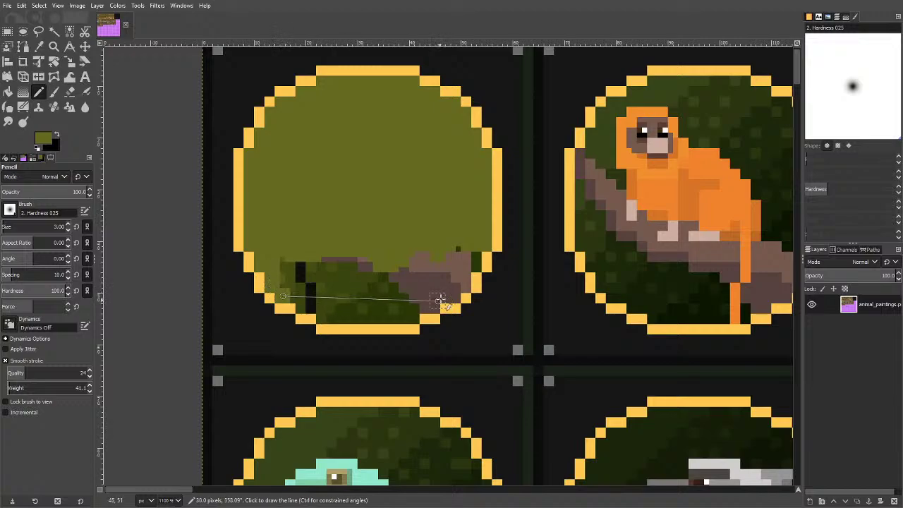
{"action": "left_click", "coordinate": [453, 294], "text": "shift"}
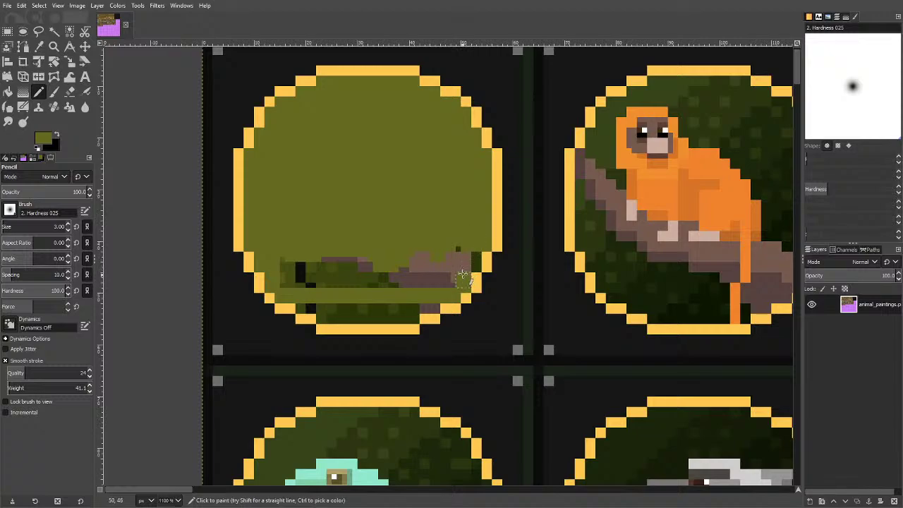
{"action": "mouse_move", "coordinate": [458, 255]}
{"action": "left_mouse_down"}
{"action": "mouse_move", "coordinate": [449, 281]}
{"action": "mouse_move", "coordinate": [396, 285]}
{"action": "mouse_move", "coordinate": [302, 288]}
{"action": "mouse_move", "coordinate": [286, 279]}
{"action": "mouse_move", "coordinate": [292, 255]}
{"action": "mouse_move", "coordinate": [281, 258]}
{"action": "mouse_move", "coordinate": [300, 273]}
{"action": "mouse_move", "coordinate": [322, 262]}
{"action": "mouse_move", "coordinate": [315, 278]}
{"action": "mouse_move", "coordinate": [335, 282]}
{"action": "mouse_move", "coordinate": [415, 264]}
{"action": "mouse_move", "coordinate": [436, 273]}
{"action": "mouse_move", "coordinate": [421, 307]}
{"action": "left_mouse_up"}
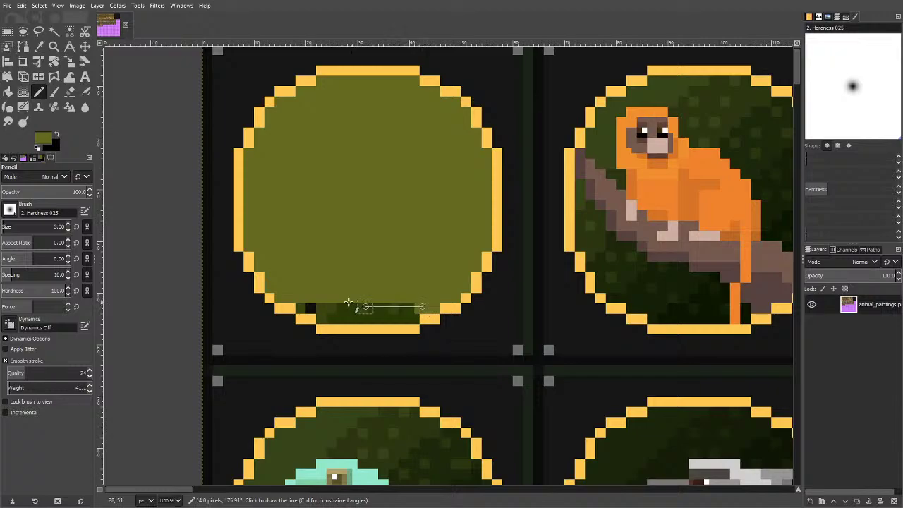
{"action": "left_click", "coordinate": [303, 309], "text": "shift"}
{"action": "left_click", "coordinate": [324, 318]}
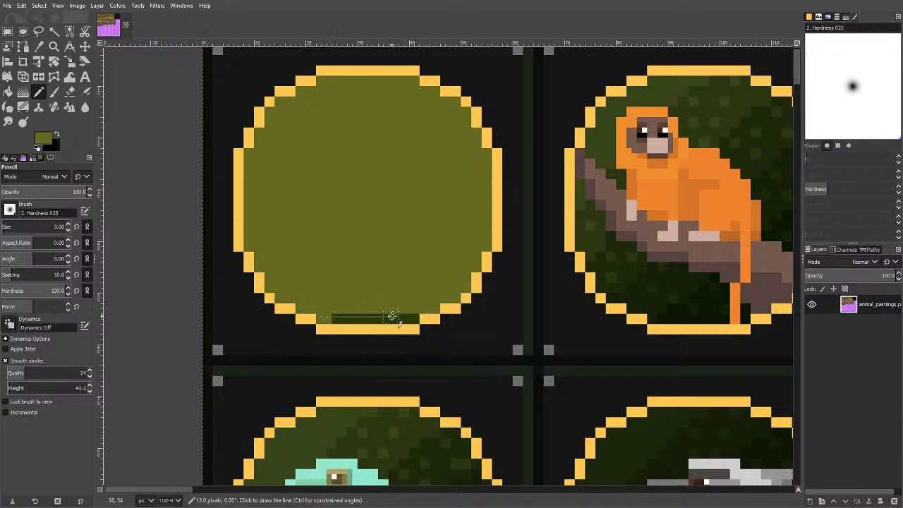
{"action": "left_click", "coordinate": [412, 316], "text": "shift"}
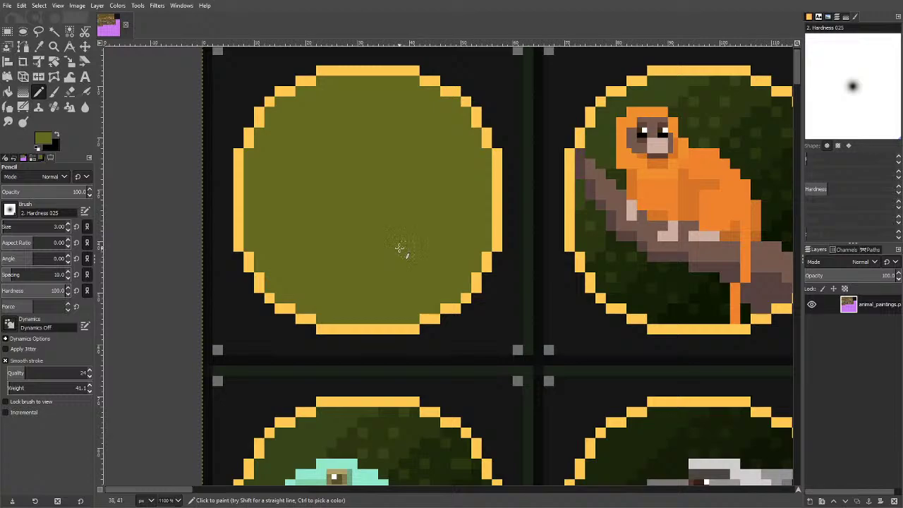
{"action": "scroll", "coordinate": [331, 231], "scroll_direction": "down", "scroll_amount": 1}
{"action": "scroll", "coordinate": [332, 232], "scroll_direction": "down", "scroll_amount": 7}
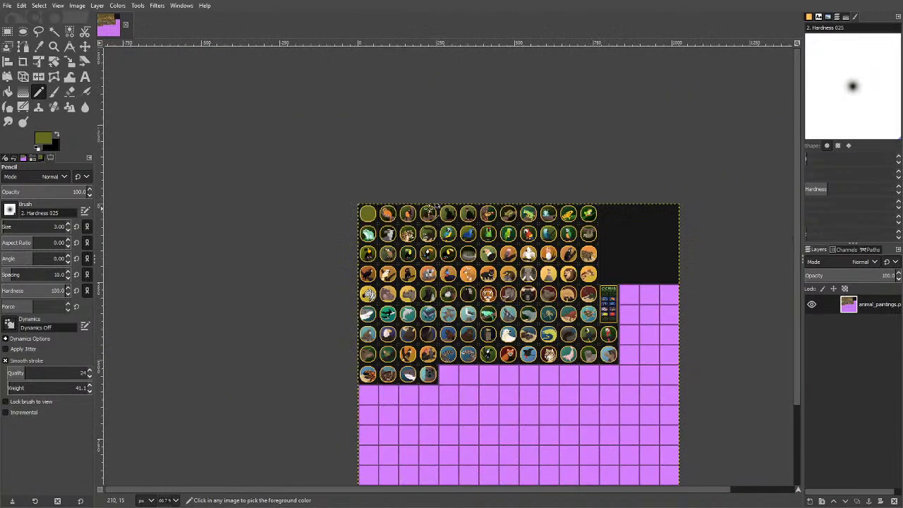
{"action": "scroll", "coordinate": [519, 196], "scroll_direction": "up", "scroll_amount": 2}
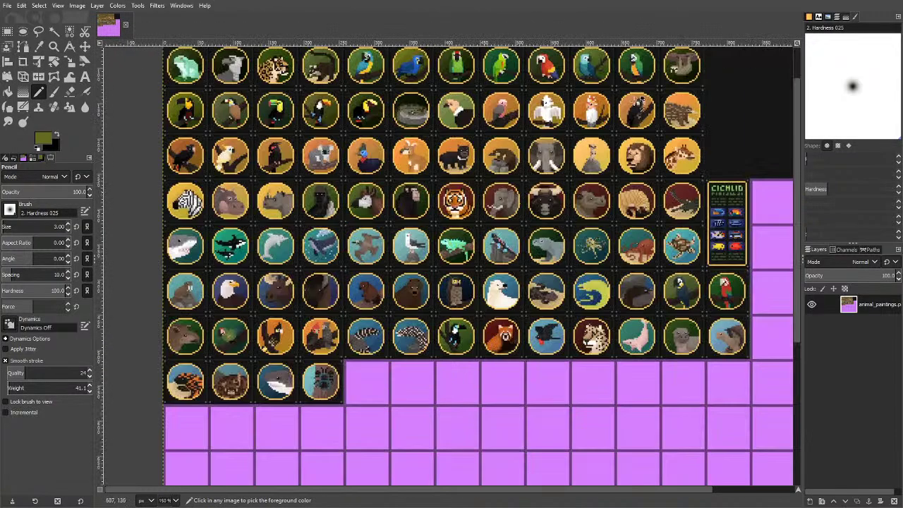
Set the foreground colour to brownish orange bf742a for drawing in the cleared first painting.
{"action": "scroll", "coordinate": [520, 194], "scroll_direction": "up", "scroll_amount": 1}
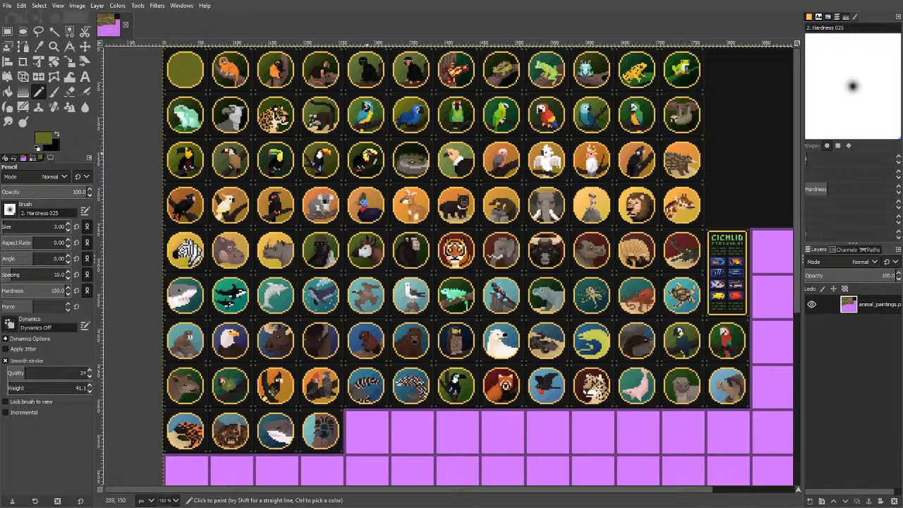
{"action": "scroll", "coordinate": [168, 66], "scroll_direction": "up", "scroll_amount": 1, "text": "ctrl"}
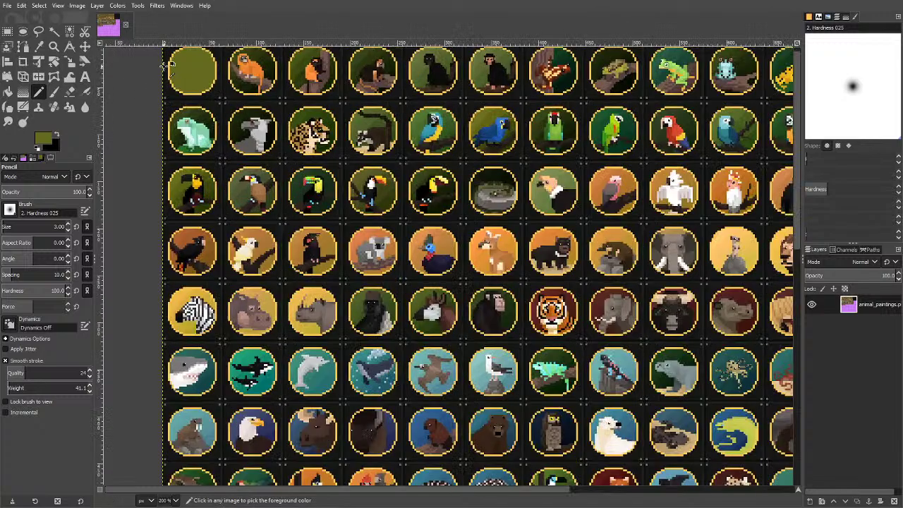
{"action": "scroll", "coordinate": [168, 65], "scroll_direction": "up", "scroll_amount": 3, "text": "ctrl"}
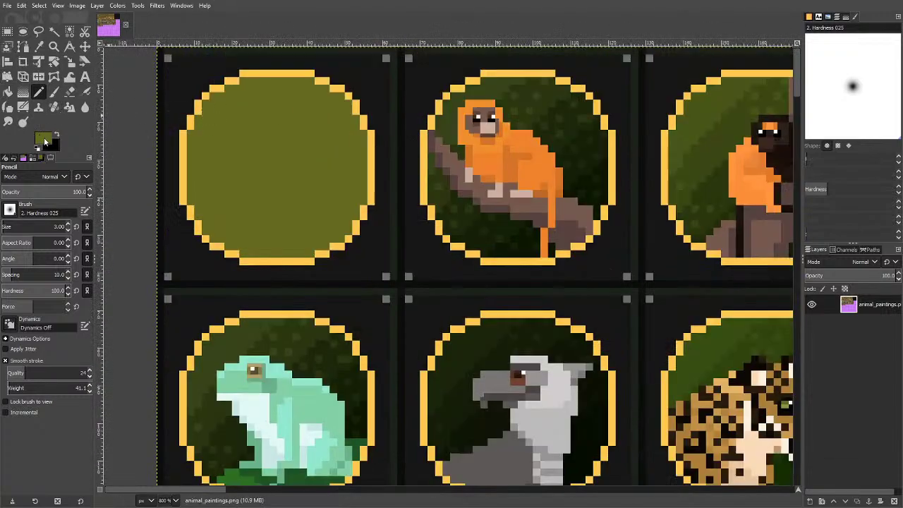
{"action": "left_click", "coordinate": [44, 142]}
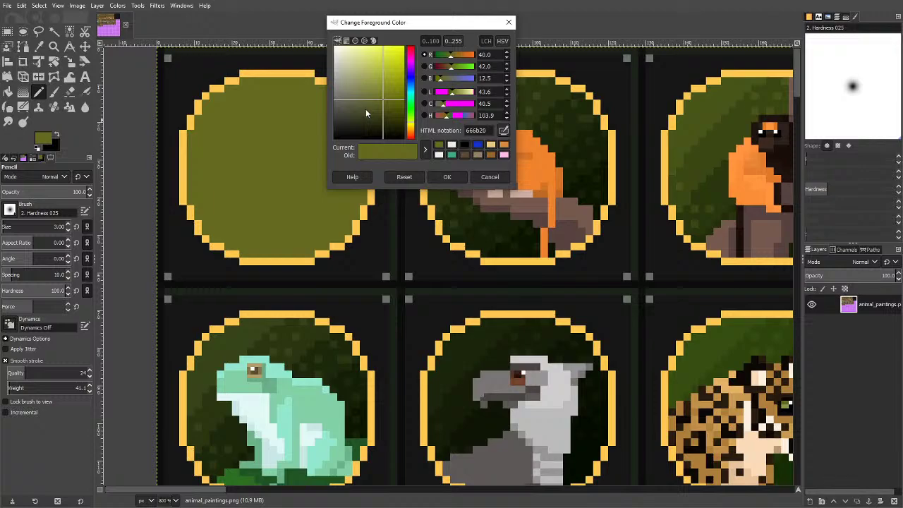
{"action": "left_click", "coordinate": [505, 145]}
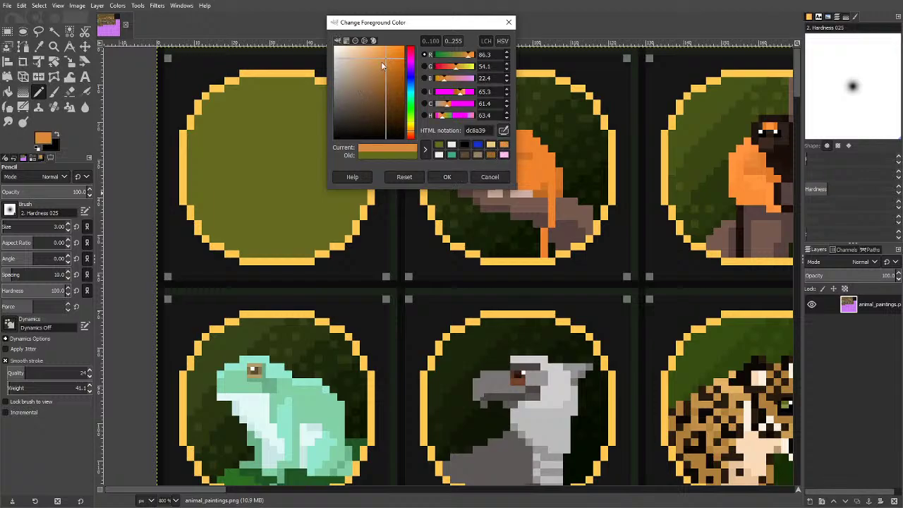
{"action": "mouse_move", "coordinate": [384, 70]}
{"action": "left_mouse_down"}
{"action": "mouse_move", "coordinate": [385, 61]}
{"action": "mouse_move", "coordinate": [378, 63]}
{"action": "mouse_move", "coordinate": [389, 69]}
{"action": "left_mouse_up"}
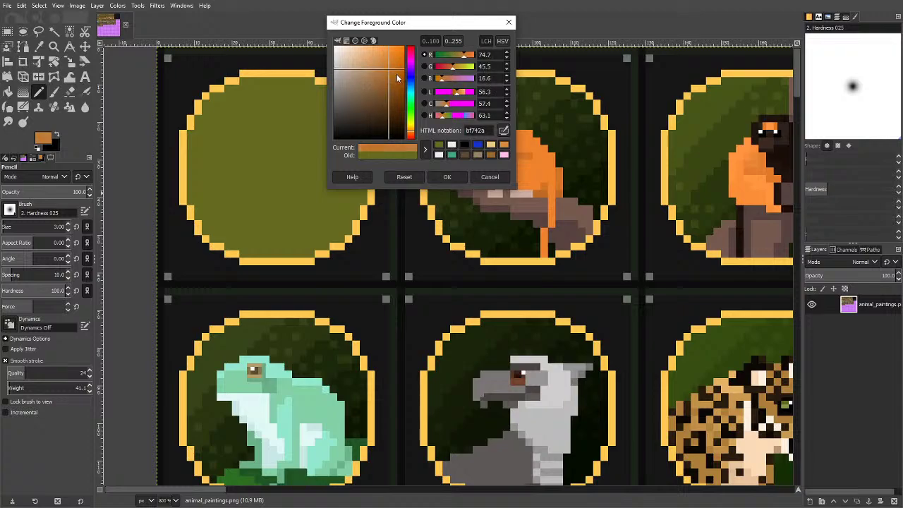
{"action": "left_click", "coordinate": [443, 176]}
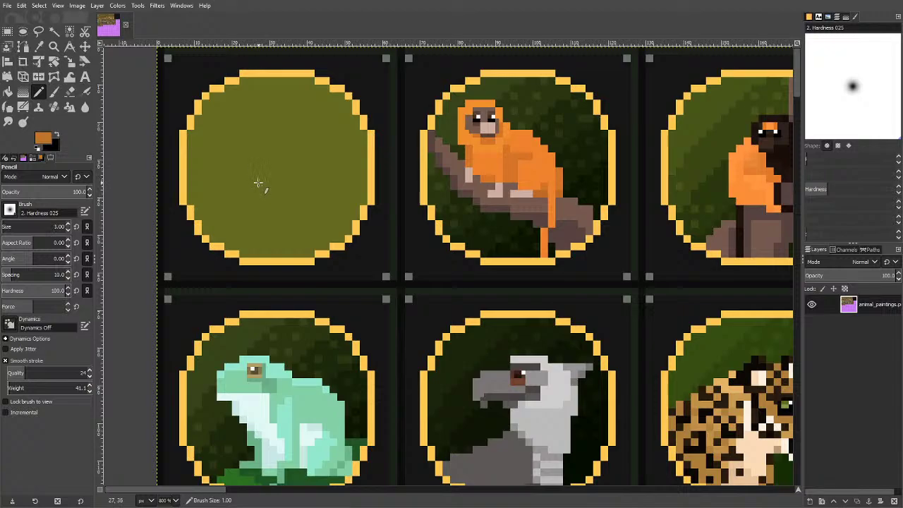
Sketch the reptile's head, throat and front legs in the first painting with one-pixel-wide brownish orange pencil lines.
{"action": "scroll", "coordinate": [258, 202], "scroll_direction": "up", "scroll_amount": 1}
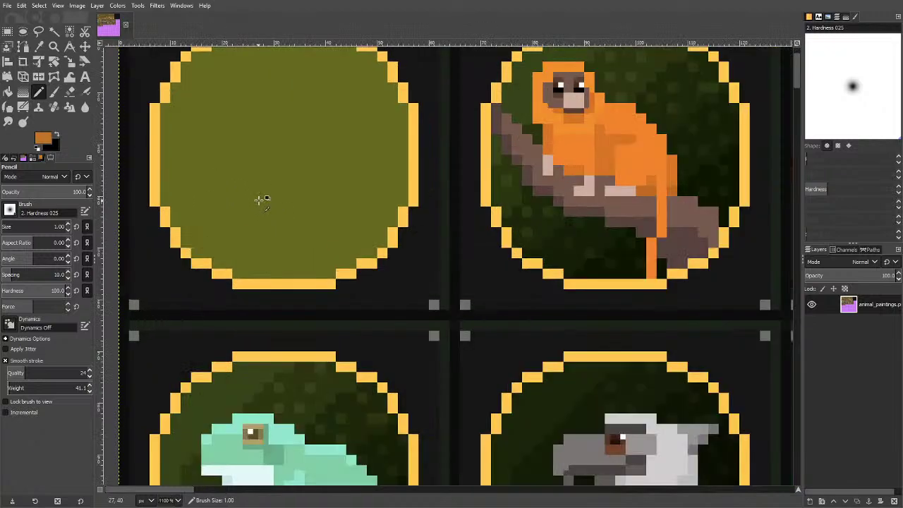
{"action": "scroll", "coordinate": [261, 201], "scroll_direction": "up", "scroll_amount": 1}
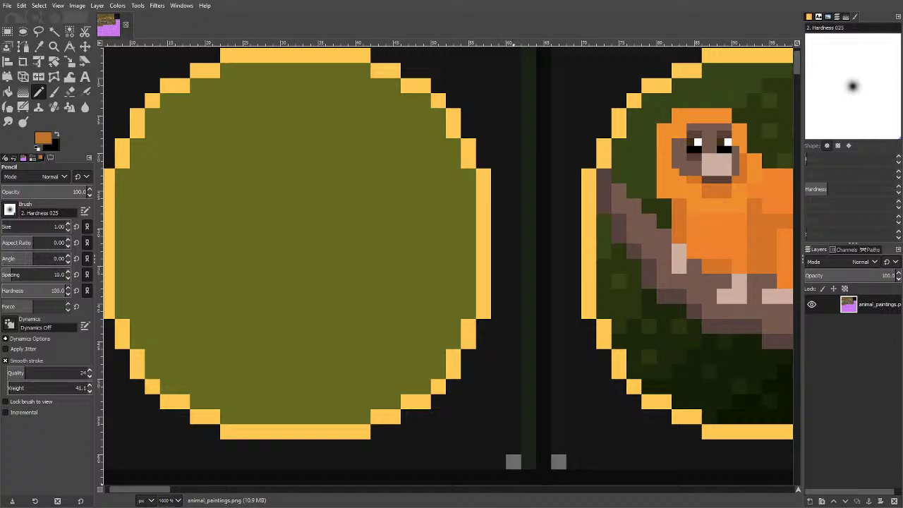
{"action": "scroll", "coordinate": [151, 493], "scroll_direction": "left", "scroll_amount": 1}
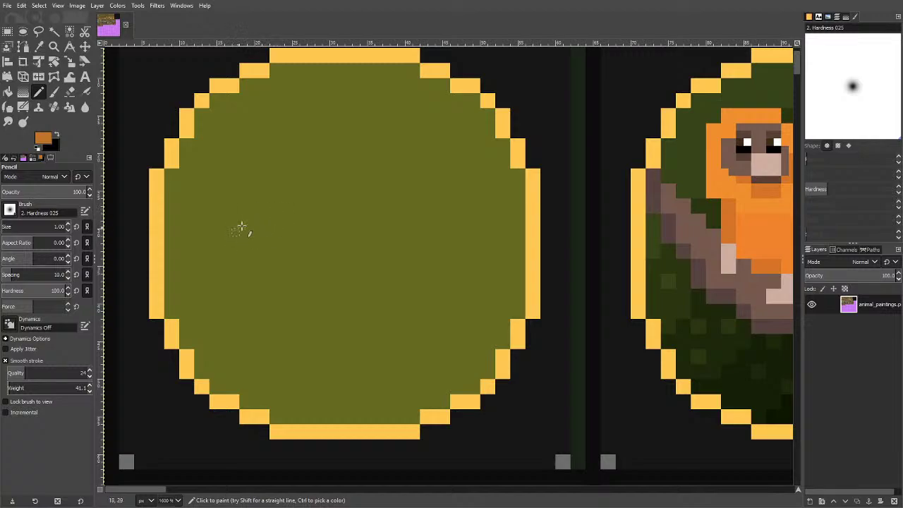
{"action": "left_click_drag", "start_coordinate": [230, 221], "coordinate": [276, 194]}
{"action": "mouse_move", "coordinate": [230, 228]}
{"action": "left_mouse_down"}
{"action": "mouse_move", "coordinate": [262, 239]}
{"action": "mouse_move", "coordinate": [281, 270]}
{"action": "mouse_move", "coordinate": [355, 315]}
{"action": "mouse_move", "coordinate": [349, 337]}
{"action": "mouse_move", "coordinate": [333, 346]}
{"action": "mouse_move", "coordinate": [362, 347]}
{"action": "mouse_move", "coordinate": [379, 319]}
{"action": "left_mouse_up"}
{"action": "mouse_move", "coordinate": [311, 294]}
{"action": "left_mouse_down"}
{"action": "mouse_move", "coordinate": [305, 317]}
{"action": "mouse_move", "coordinate": [268, 339]}
{"action": "mouse_move", "coordinate": [305, 341]}
{"action": "mouse_move", "coordinate": [346, 322]}
{"action": "left_mouse_up"}
{"action": "left_click_drag", "start_coordinate": [271, 196], "coordinate": [296, 200]}
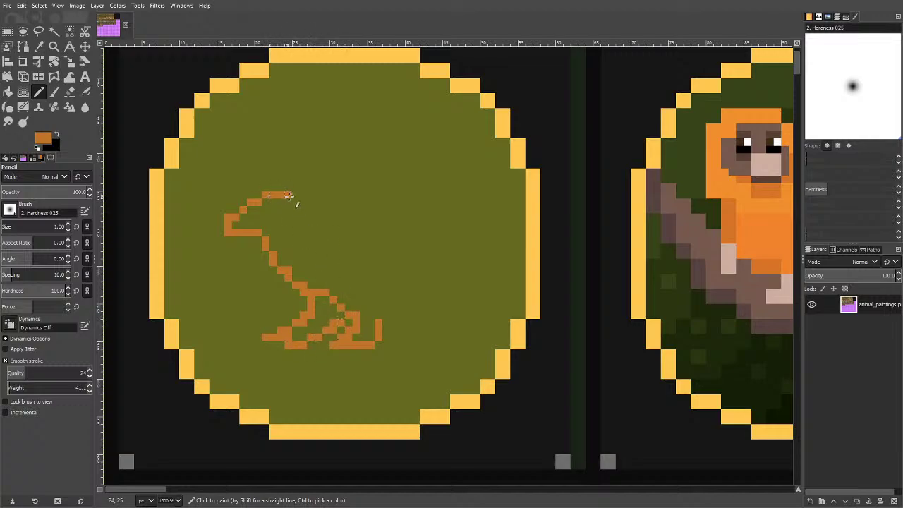
Outline the reptile's lower jaw, the jagged line from its head to the frame, and its belly with the rear foot.
{"action": "left_click_drag", "start_coordinate": [238, 237], "coordinate": [260, 244]}
{"action": "mouse_move", "coordinate": [290, 195]}
{"action": "left_mouse_down"}
{"action": "mouse_move", "coordinate": [304, 233]}
{"action": "mouse_move", "coordinate": [363, 274]}
{"action": "mouse_move", "coordinate": [486, 275]}
{"action": "mouse_move", "coordinate": [522, 292]}
{"action": "left_mouse_up"}
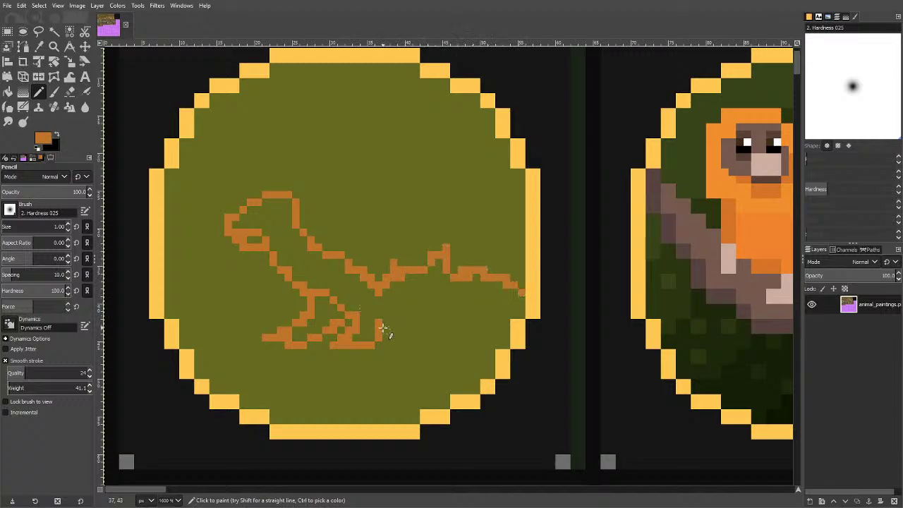
{"action": "mouse_move", "coordinate": [382, 329]}
{"action": "left_mouse_down"}
{"action": "mouse_move", "coordinate": [469, 315]}
{"action": "mouse_move", "coordinate": [489, 329]}
{"action": "mouse_move", "coordinate": [476, 343]}
{"action": "mouse_move", "coordinate": [508, 346]}
{"action": "left_mouse_up"}
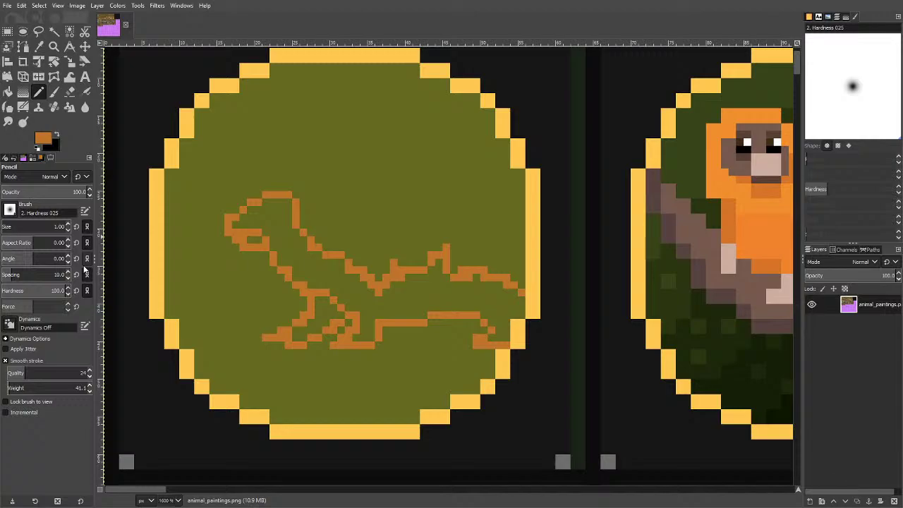
Set the foreground colour to muted green 566f25.
{"action": "left_click", "coordinate": [45, 135]}
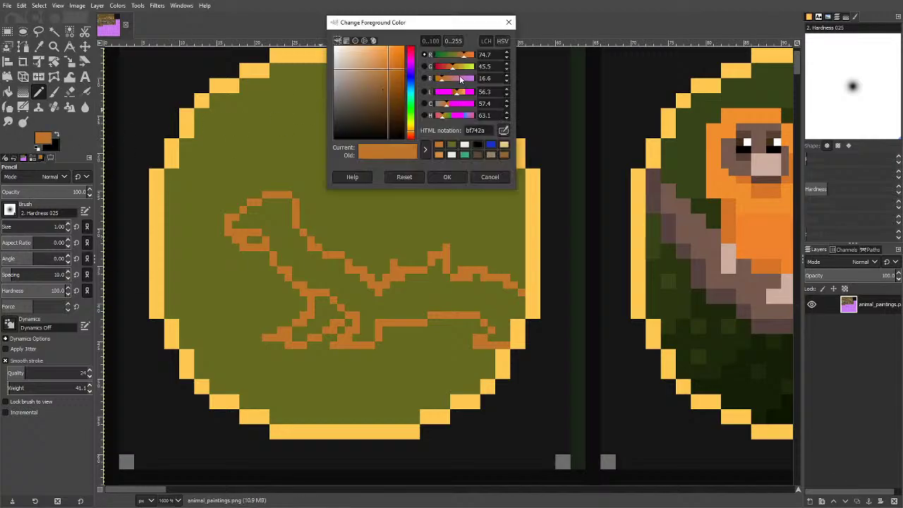
{"action": "left_click_drag", "start_coordinate": [455, 56], "coordinate": [449, 57]}
{"action": "mouse_move", "coordinate": [369, 106]}
{"action": "left_mouse_down"}
{"action": "mouse_move", "coordinate": [388, 103]}
{"action": "mouse_move", "coordinate": [381, 99]}
{"action": "left_mouse_up"}
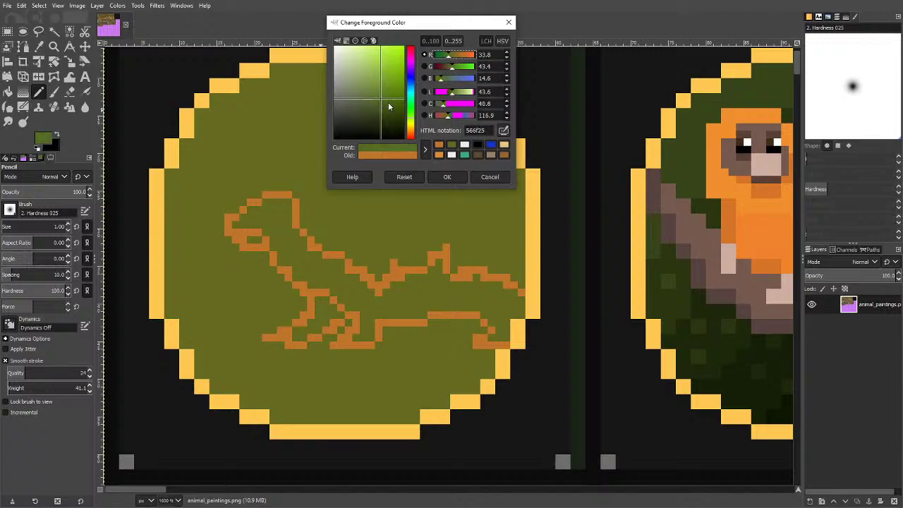
{"action": "left_click", "coordinate": [446, 177]}
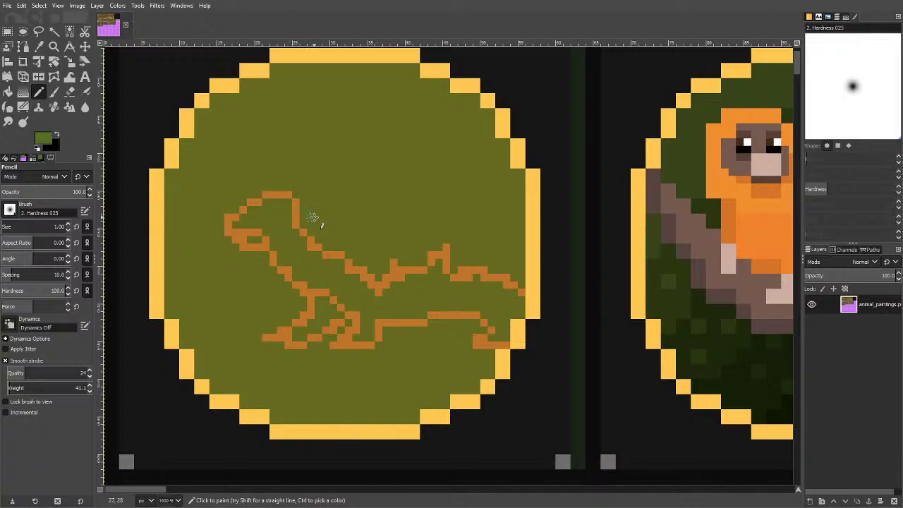
Fill the olive areas around and inside the reptile outline with white, including the jaw and front leg gaps.
{"action": "left_click", "coordinate": [44, 138]}
{"action": "left_click_drag", "start_coordinate": [392, 115], "coordinate": [336, 46]}
{"action": "left_click", "coordinate": [447, 176]}
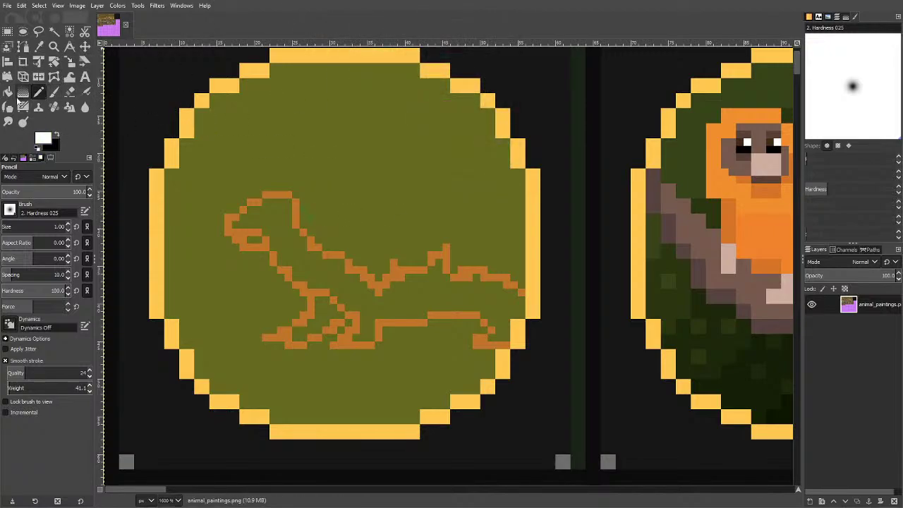
{"action": "left_click", "coordinate": [8, 92]}
{"action": "left_click", "coordinate": [328, 125]}
{"action": "left_click", "coordinate": [300, 225]}
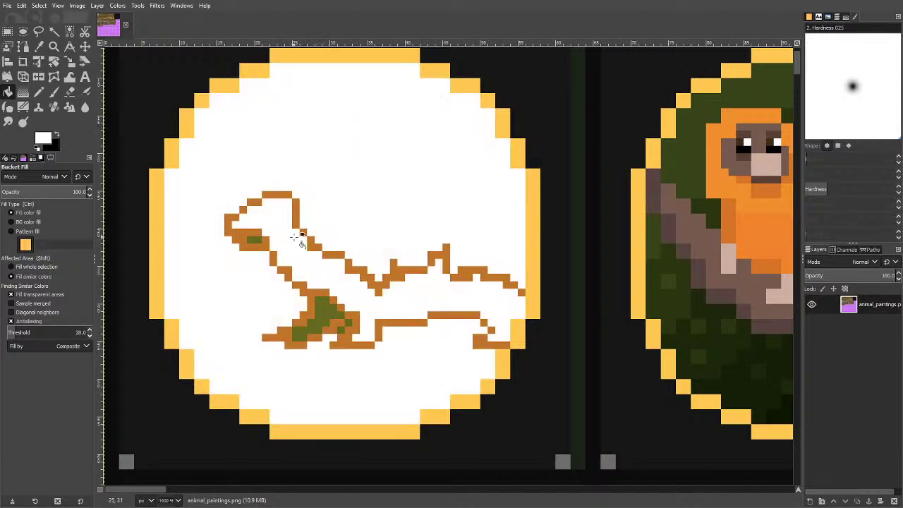
{"action": "left_click", "coordinate": [256, 241]}
{"action": "left_click", "coordinate": [321, 315]}
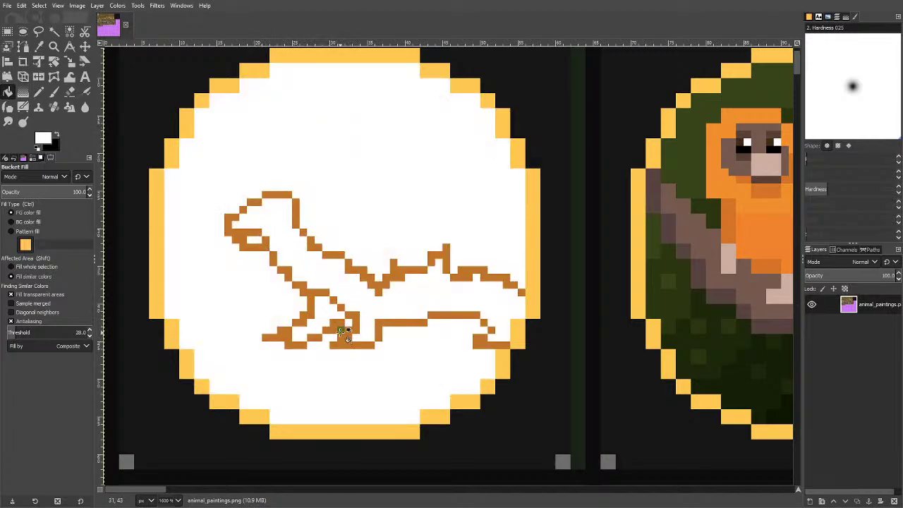
Pencil the reptile's upper back from head to frame and a curved sail edge rising to the frame in olive green 666b20.
{"action": "left_click", "coordinate": [38, 148]}
{"action": "left_click", "coordinate": [45, 139]}
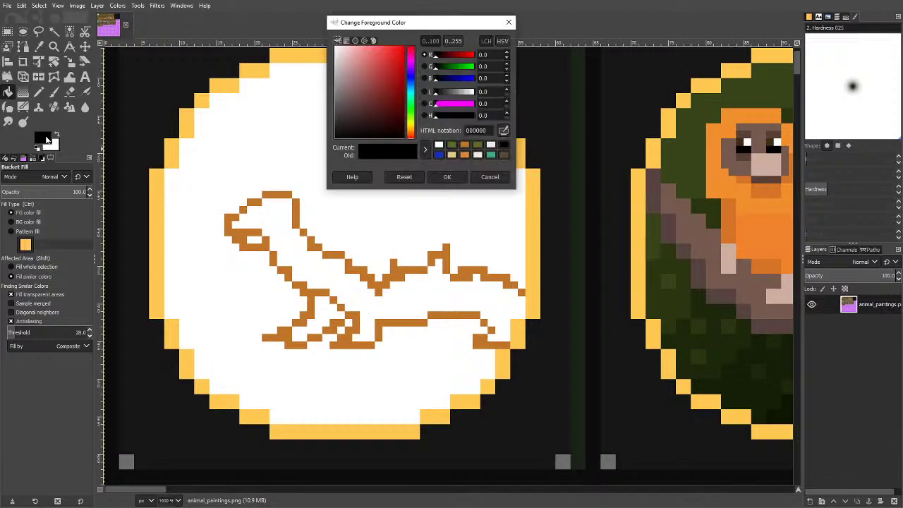
{"action": "left_click", "coordinate": [475, 147]}
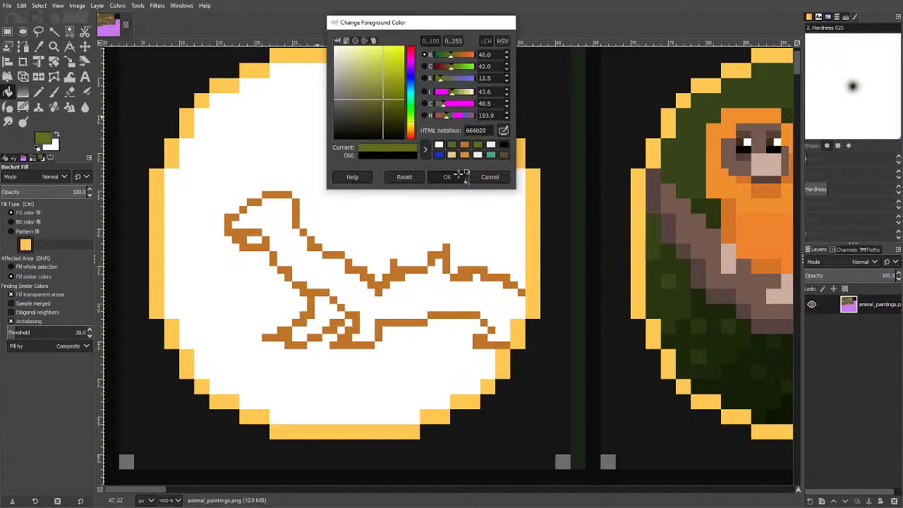
{"action": "left_click", "coordinate": [447, 176]}
{"action": "key", "text": "n"}
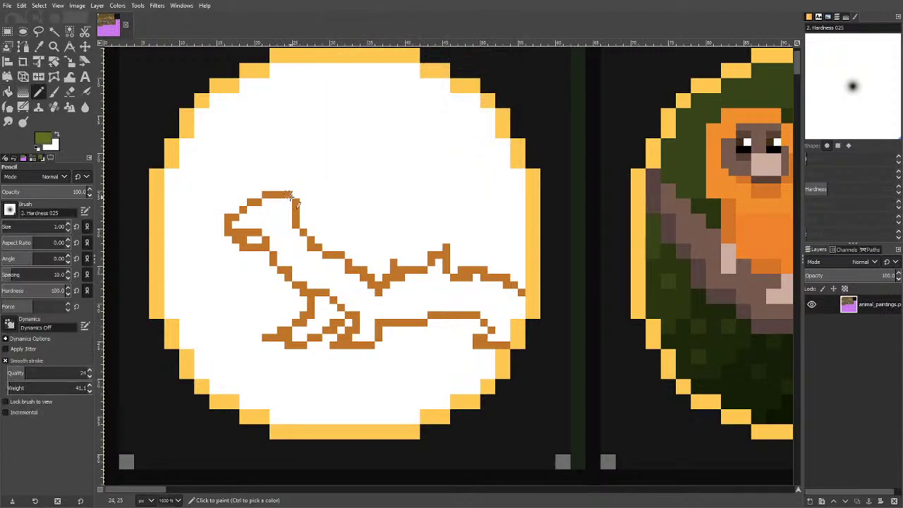
{"action": "mouse_move", "coordinate": [281, 194]}
{"action": "left_mouse_down"}
{"action": "mouse_move", "coordinate": [308, 202]}
{"action": "mouse_move", "coordinate": [338, 232]}
{"action": "mouse_move", "coordinate": [358, 235]}
{"action": "mouse_move", "coordinate": [394, 221]}
{"action": "mouse_move", "coordinate": [470, 226]}
{"action": "mouse_move", "coordinate": [523, 249]}
{"action": "left_mouse_up"}
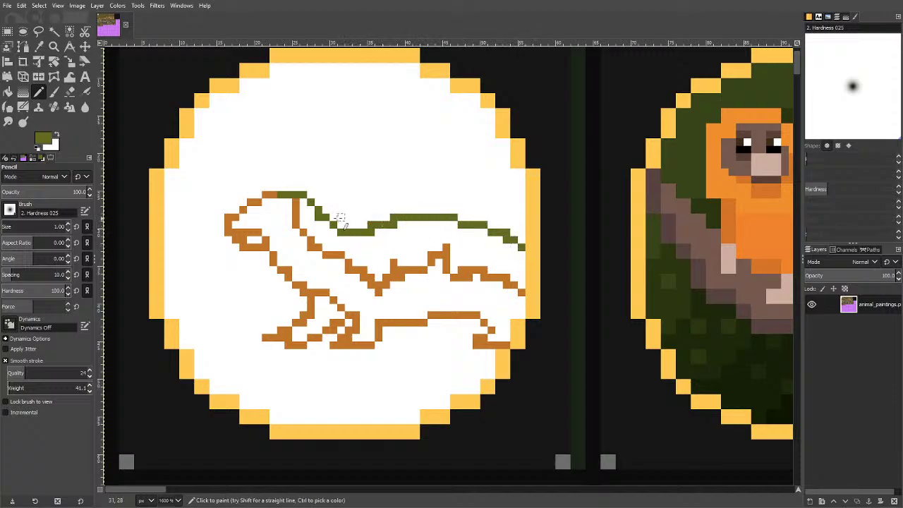
{"action": "mouse_move", "coordinate": [343, 227]}
{"action": "left_mouse_down"}
{"action": "mouse_move", "coordinate": [357, 166]}
{"action": "mouse_move", "coordinate": [408, 113]}
{"action": "mouse_move", "coordinate": [447, 89]}
{"action": "left_mouse_up"}
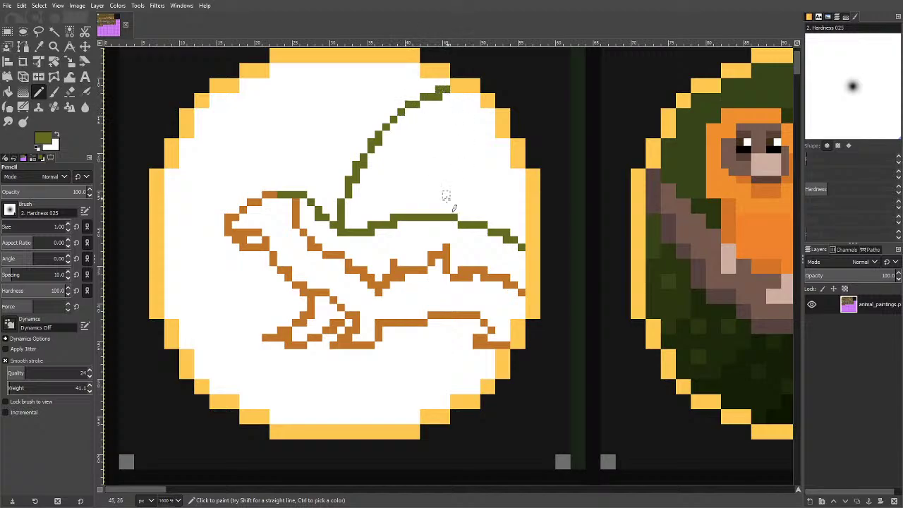
Examine the reptile line sketch in close-up and alongside the other animal paintings on the sheet.
{"action": "scroll", "coordinate": [446, 196], "scroll_direction": "down", "scroll_amount": 3}
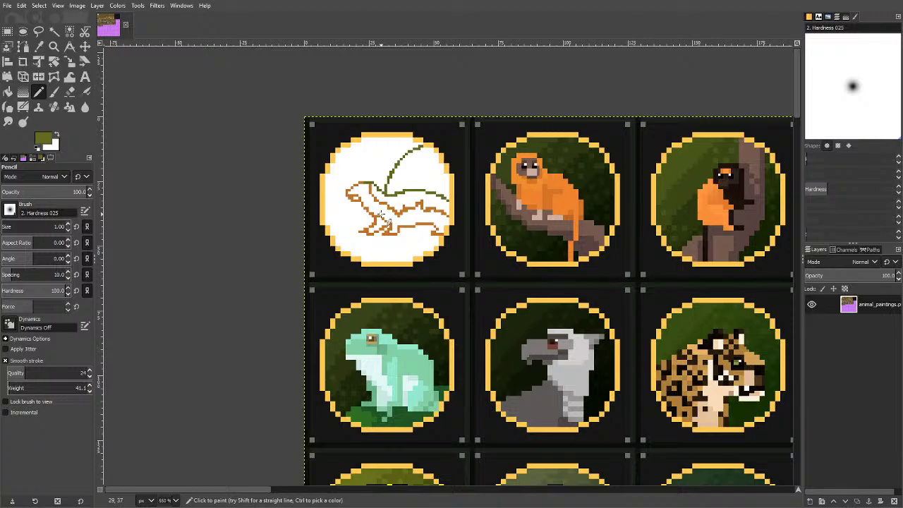
{"action": "scroll", "coordinate": [393, 194], "scroll_direction": "up", "scroll_amount": 1}
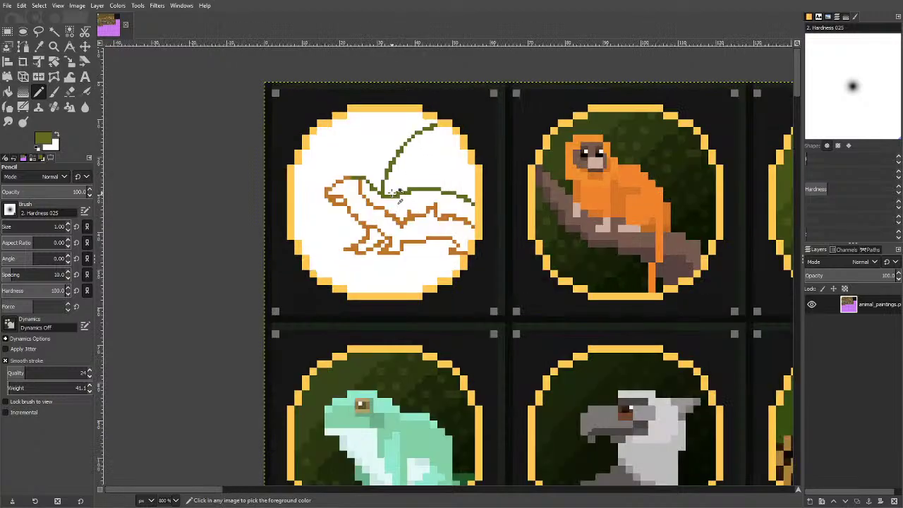
{"action": "scroll", "coordinate": [346, 149], "scroll_direction": "up", "scroll_amount": 3}
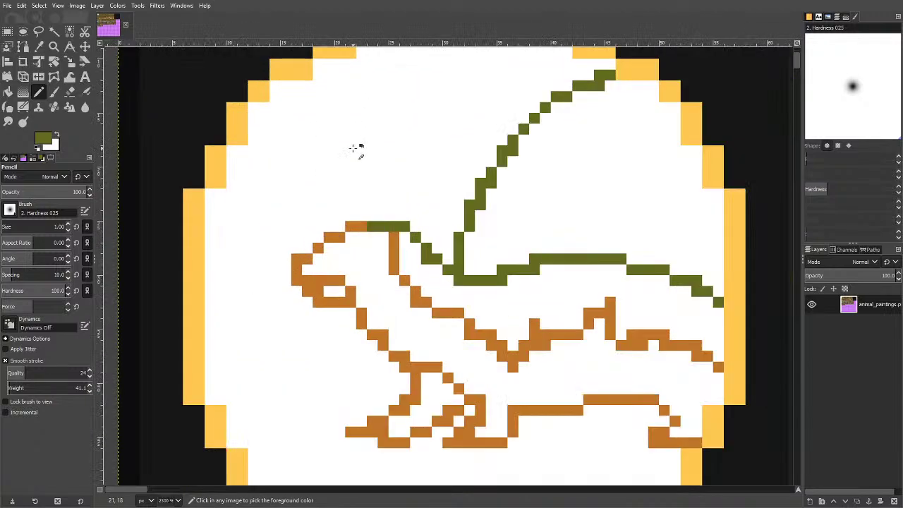
{"action": "scroll", "coordinate": [353, 148], "scroll_direction": "down", "scroll_amount": 4}
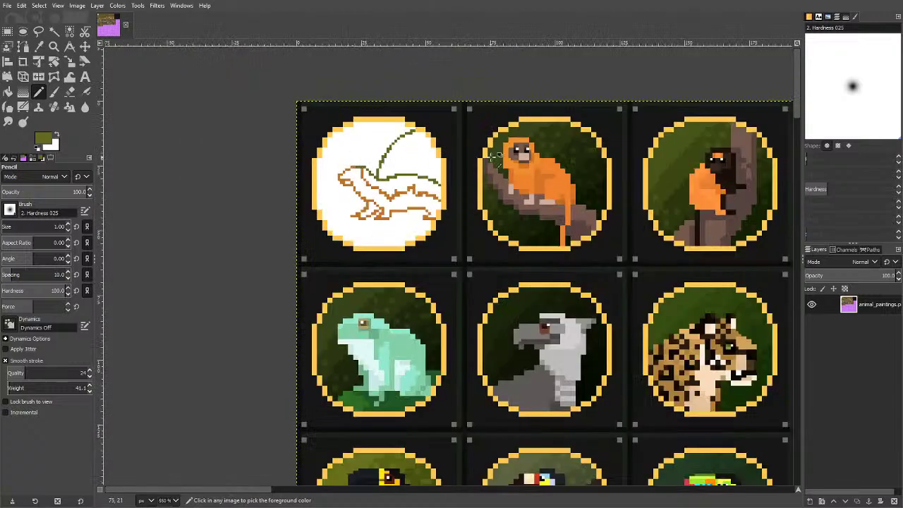
{"action": "scroll", "coordinate": [488, 156], "scroll_direction": "down", "scroll_amount": 4}
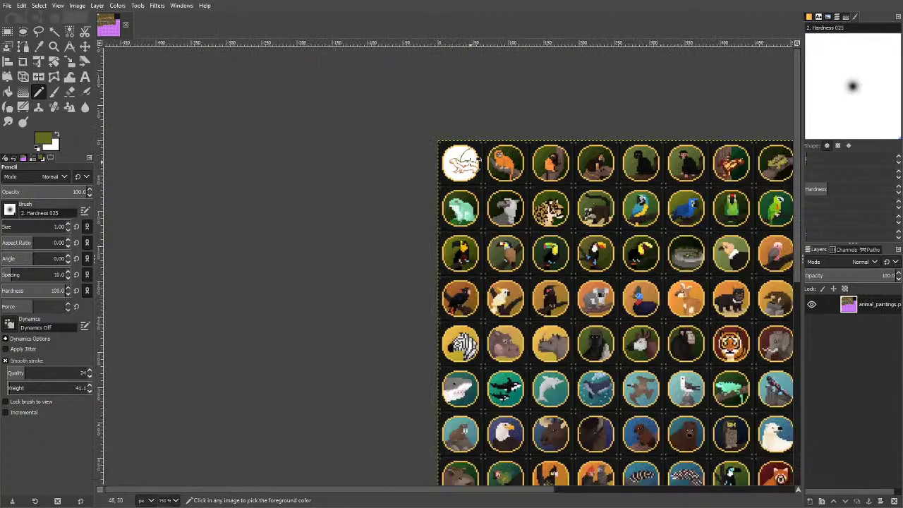
{"action": "scroll", "coordinate": [467, 164], "scroll_direction": "up", "scroll_amount": 6}
{"action": "scroll", "coordinate": [478, 127], "scroll_direction": "up", "scroll_amount": 2}
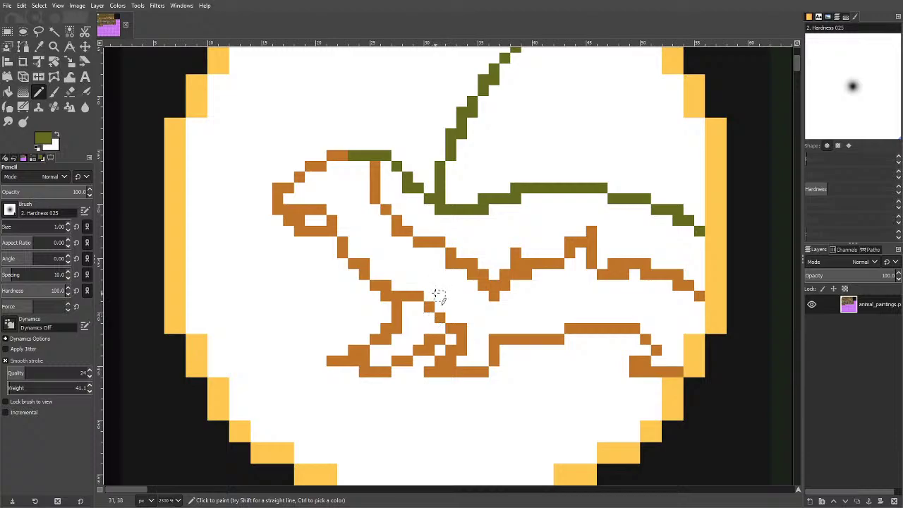
{"action": "scroll", "coordinate": [429, 298], "scroll_direction": "down", "scroll_amount": 3, "text": "ctrl"}
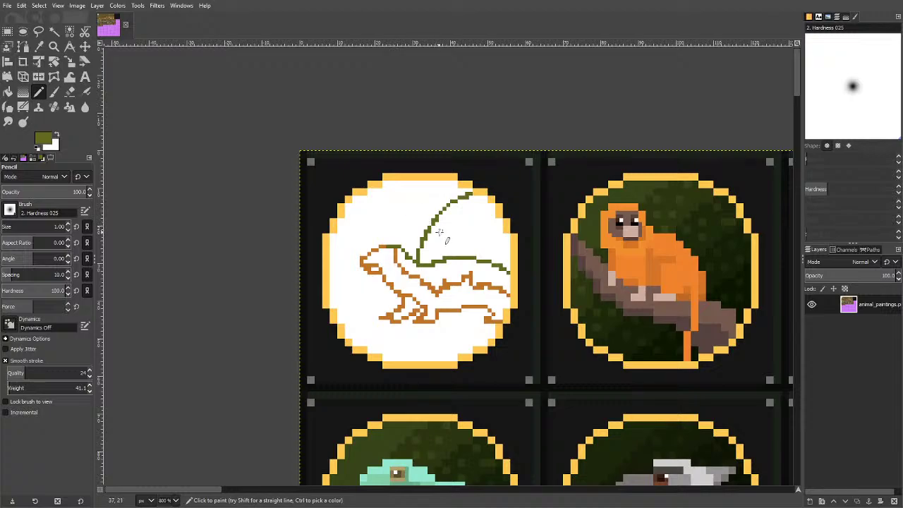
Draw three dark olive 474b16 ribs rising from the reptile's back inside the sail.
{"action": "scroll", "coordinate": [449, 242], "scroll_direction": "up", "scroll_amount": 2}
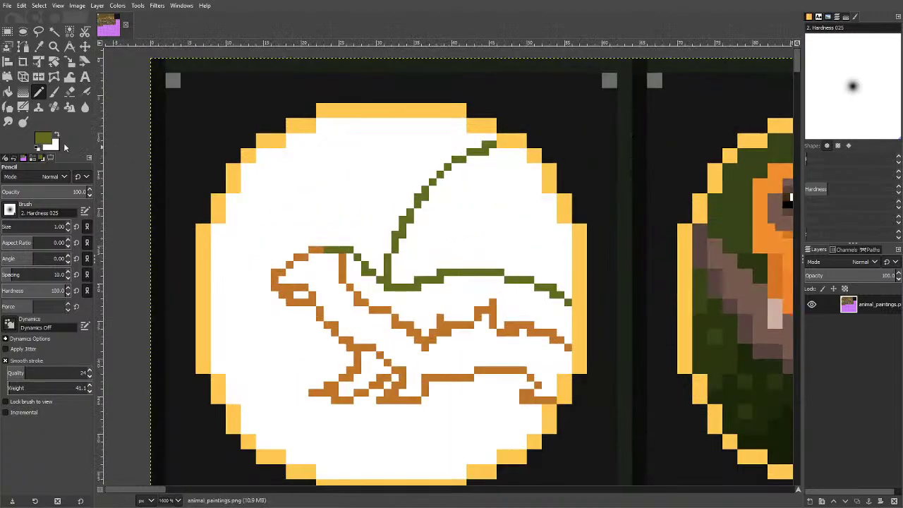
{"action": "left_click", "coordinate": [48, 141]}
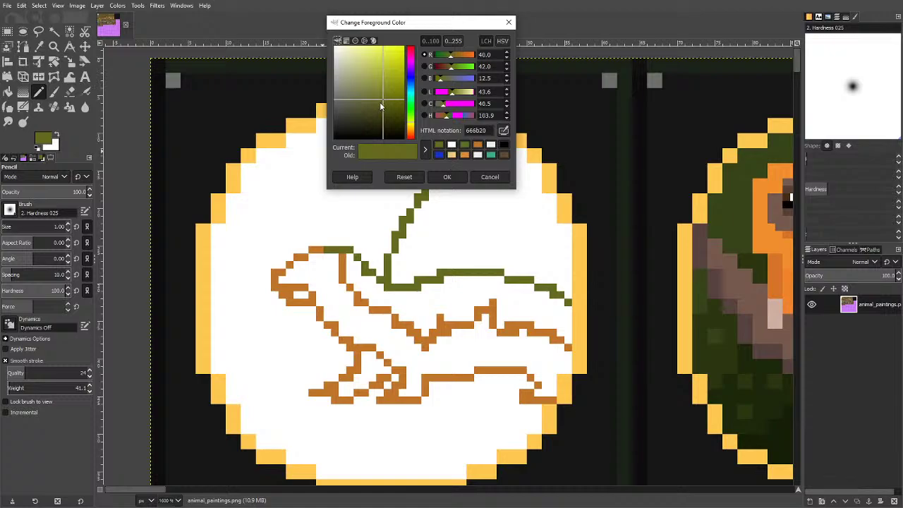
{"action": "left_click_drag", "start_coordinate": [382, 100], "coordinate": [384, 111]}
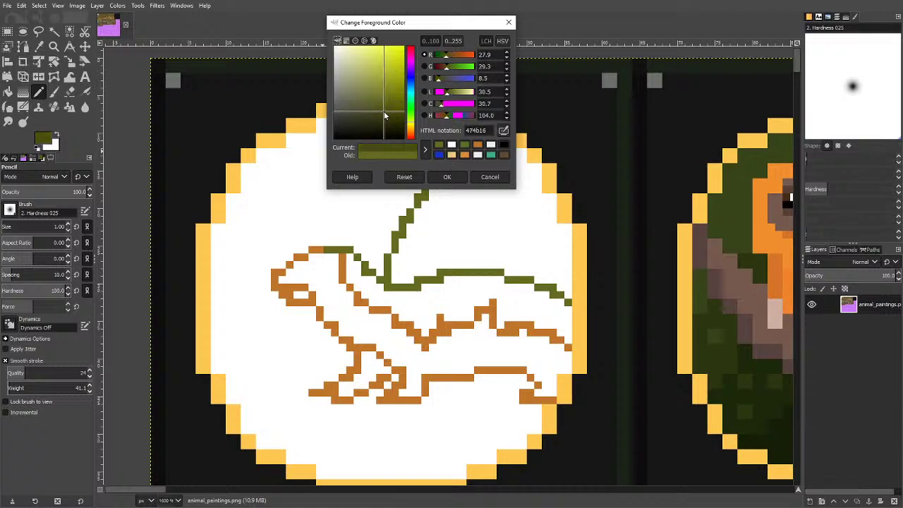
{"action": "left_click", "coordinate": [447, 177]}
{"action": "left_click_drag", "start_coordinate": [423, 277], "coordinate": [421, 194]}
{"action": "mouse_move", "coordinate": [455, 272]}
{"action": "left_mouse_down"}
{"action": "mouse_move", "coordinate": [459, 213]}
{"action": "mouse_move", "coordinate": [487, 152]}
{"action": "left_mouse_up"}
{"action": "mouse_move", "coordinate": [508, 271]}
{"action": "left_mouse_down"}
{"action": "mouse_move", "coordinate": [523, 209]}
{"action": "mouse_move", "coordinate": [538, 189]}
{"action": "left_mouse_up"}
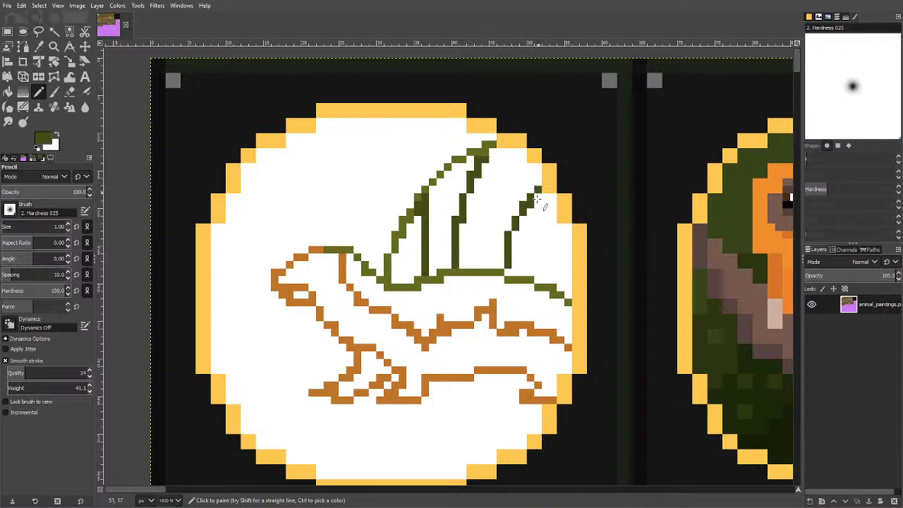
Draw a fourth dark olive rib near the frame and thicken all four sail ribs with further pencil strokes.
{"action": "left_click_drag", "start_coordinate": [542, 277], "coordinate": [569, 241]}
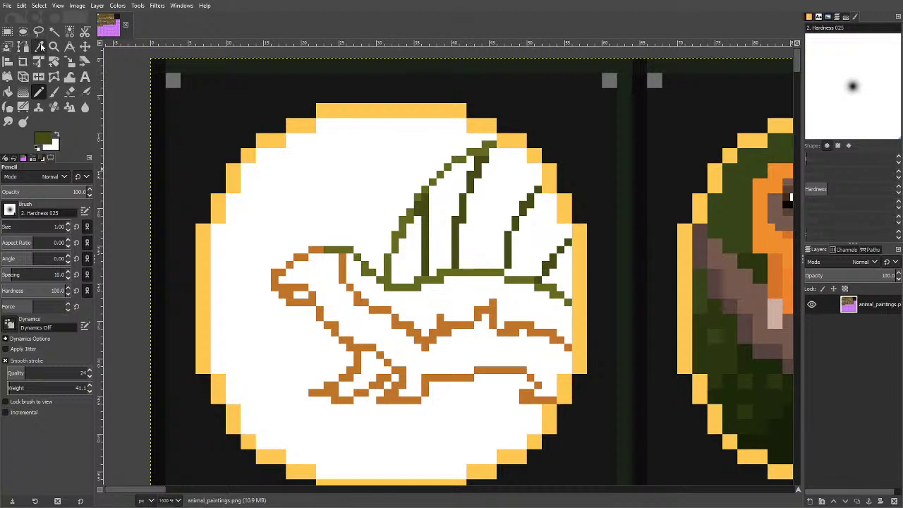
{"action": "mouse_move", "coordinate": [424, 268]}
{"action": "left_mouse_down"}
{"action": "mouse_move", "coordinate": [423, 278]}
{"action": "mouse_move", "coordinate": [426, 221]}
{"action": "left_mouse_up"}
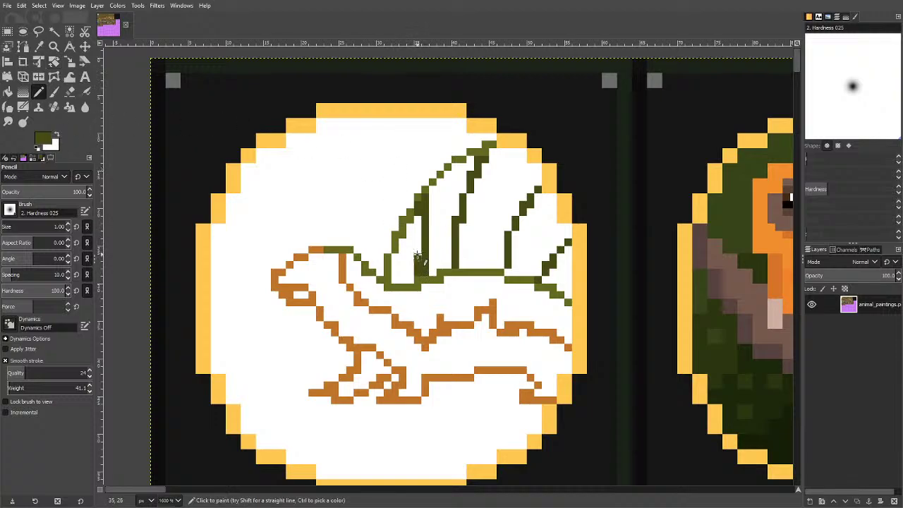
{"action": "left_click_drag", "start_coordinate": [418, 259], "coordinate": [435, 191]}
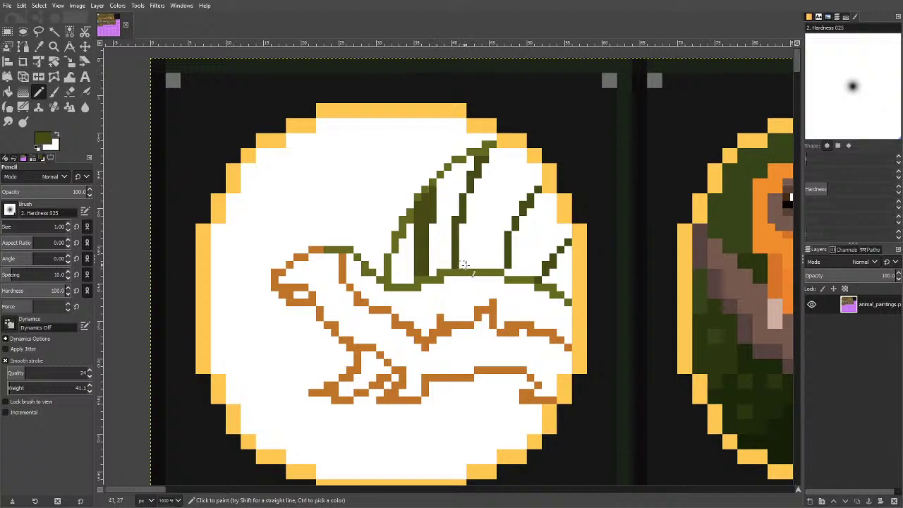
{"action": "mouse_move", "coordinate": [465, 268]}
{"action": "left_mouse_down"}
{"action": "mouse_move", "coordinate": [472, 191]}
{"action": "mouse_move", "coordinate": [476, 203]}
{"action": "mouse_move", "coordinate": [492, 150]}
{"action": "left_mouse_up"}
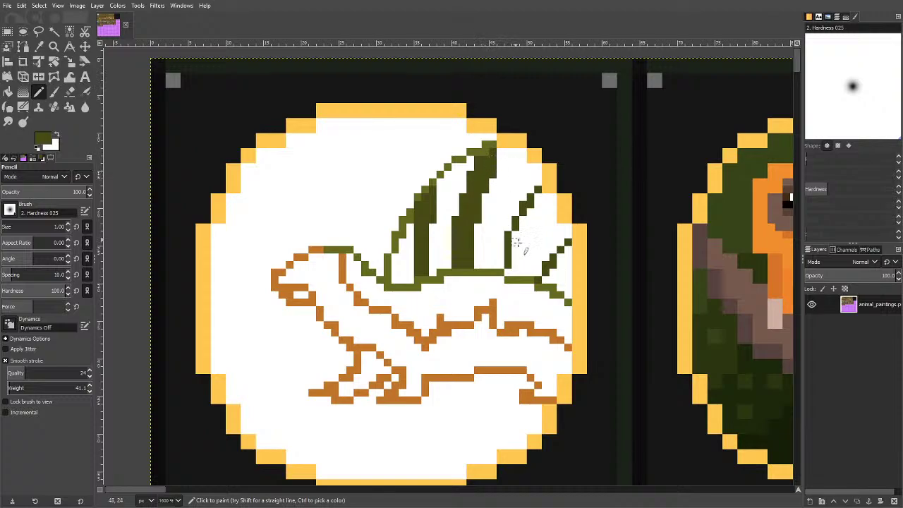
{"action": "mouse_move", "coordinate": [513, 271]}
{"action": "left_mouse_down"}
{"action": "mouse_move", "coordinate": [515, 234]}
{"action": "mouse_move", "coordinate": [526, 258]}
{"action": "mouse_move", "coordinate": [524, 219]}
{"action": "mouse_move", "coordinate": [531, 225]}
{"action": "mouse_move", "coordinate": [542, 197]}
{"action": "mouse_move", "coordinate": [550, 203]}
{"action": "left_mouse_up"}
{"action": "mouse_move", "coordinate": [544, 273]}
{"action": "left_mouse_down"}
{"action": "mouse_move", "coordinate": [558, 283]}
{"action": "mouse_move", "coordinate": [569, 243]}
{"action": "left_mouse_up"}
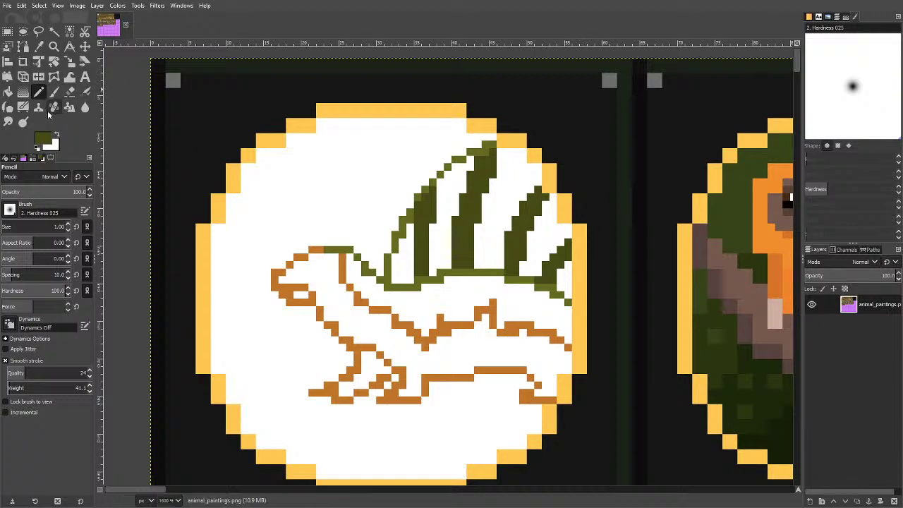
Sample the sail edge's olive, lighten it slightly, and fill the reptile's upper back and every sail section between the ribs.
{"action": "left_click", "coordinate": [39, 46]}
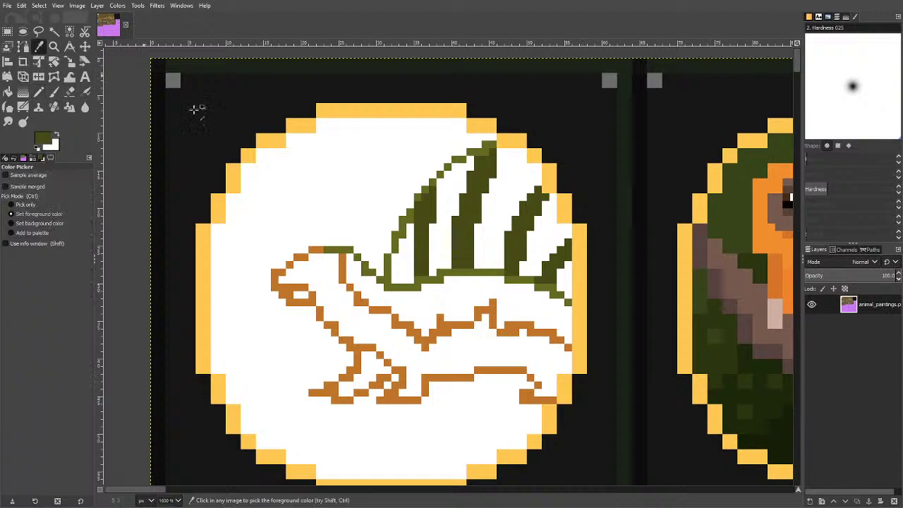
{"action": "left_click", "coordinate": [412, 210]}
{"action": "left_click", "coordinate": [39, 92]}
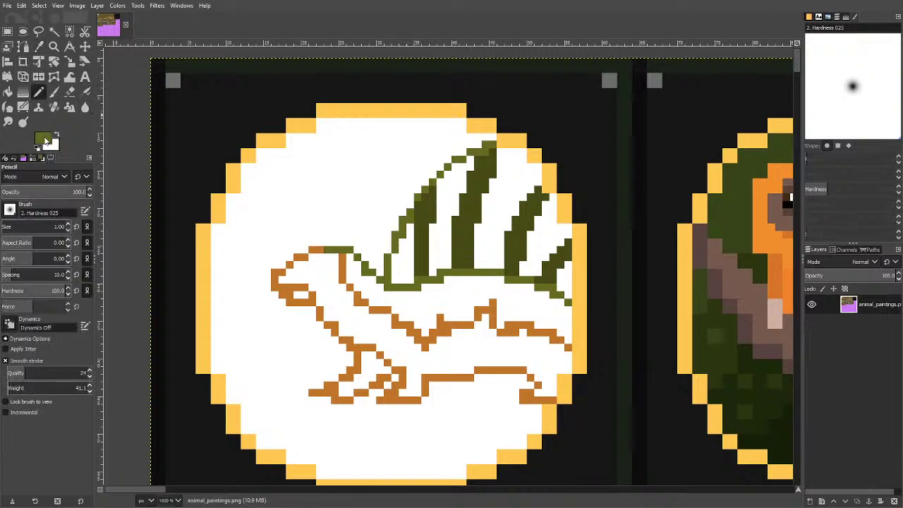
{"action": "left_click", "coordinate": [43, 138]}
{"action": "left_click_drag", "start_coordinate": [384, 104], "coordinate": [384, 101]}
{"action": "left_click", "coordinate": [446, 176]}
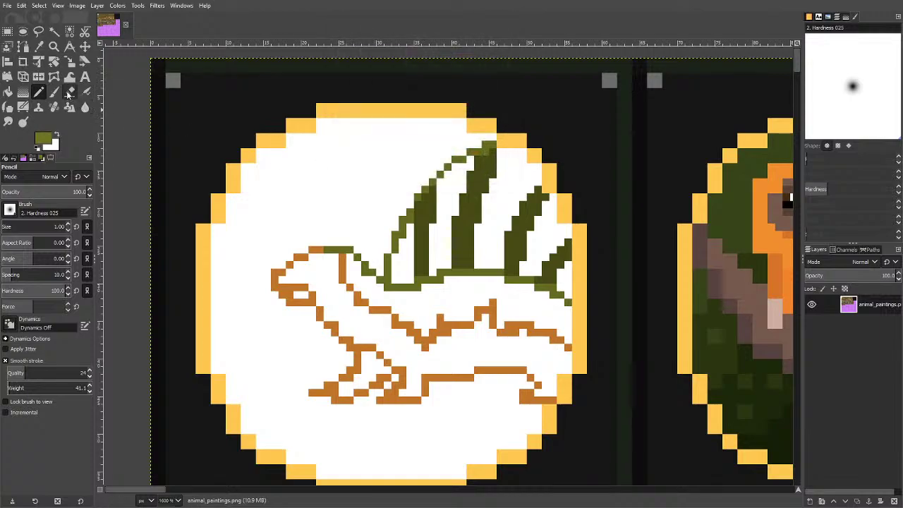
{"action": "left_click", "coordinate": [8, 92]}
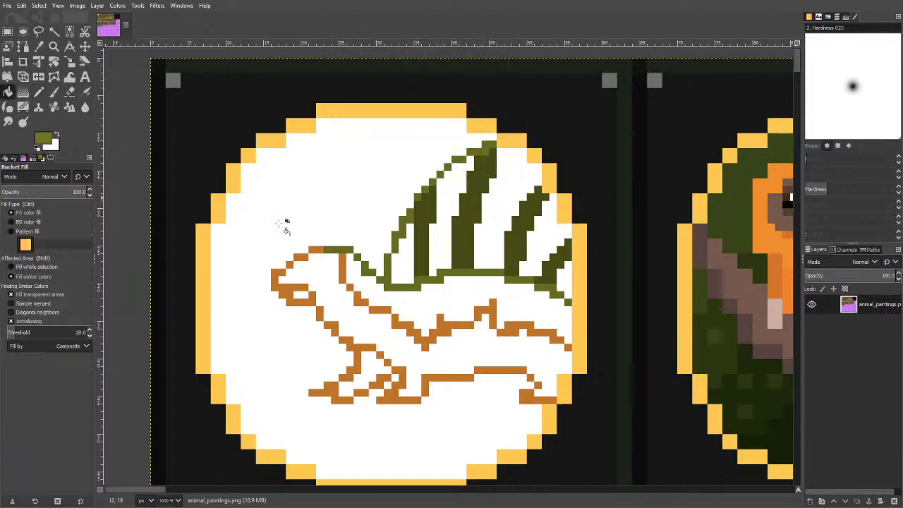
{"action": "left_click", "coordinate": [417, 282]}
{"action": "left_click", "coordinate": [404, 266]}
{"action": "left_click", "coordinate": [440, 244]}
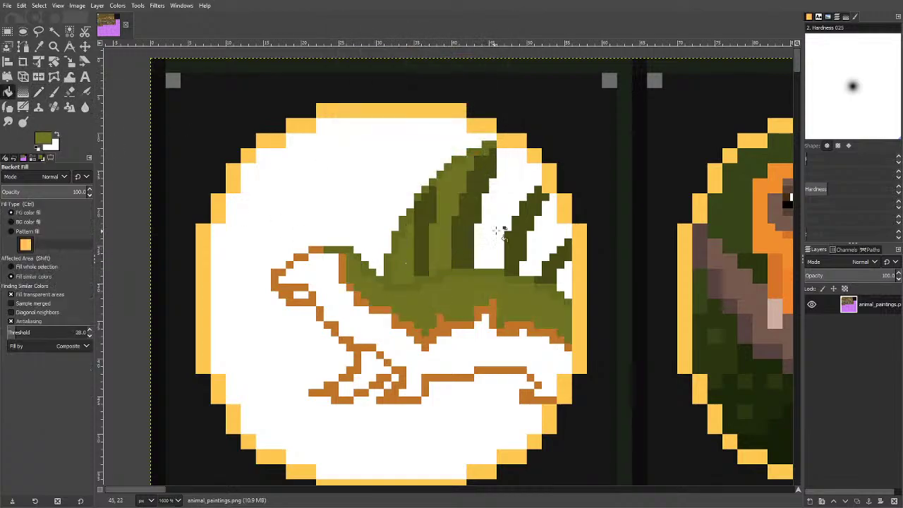
{"action": "left_click", "coordinate": [501, 234]}
{"action": "left_click", "coordinate": [541, 246]}
{"action": "left_click", "coordinate": [569, 277]}
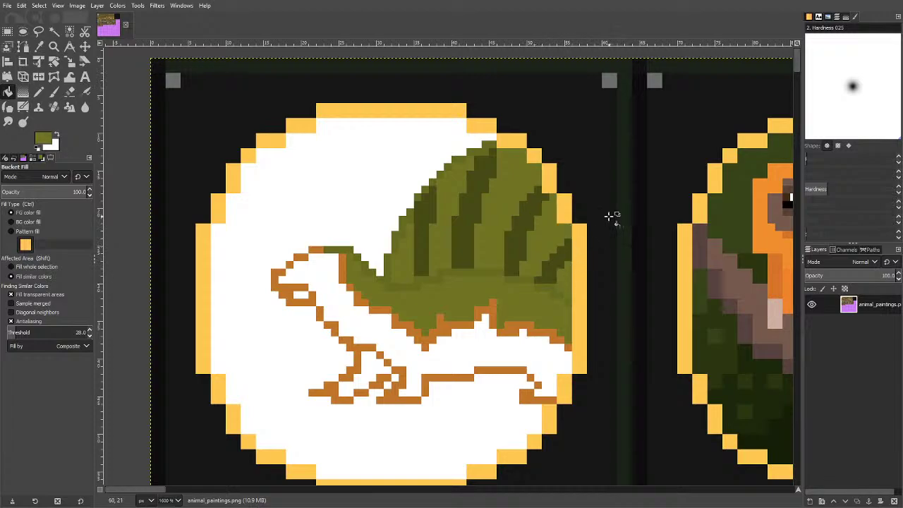
Set the foreground to light orange d28334 and fill the reptile's head, jaw and lower body.
{"action": "left_click", "coordinate": [48, 140]}
{"action": "left_click", "coordinate": [479, 154]}
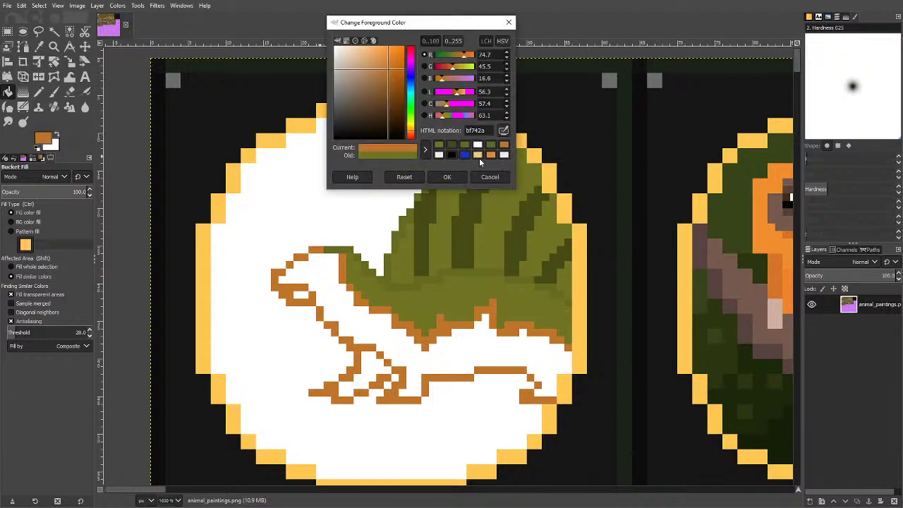
{"action": "left_click_drag", "start_coordinate": [389, 66], "coordinate": [388, 65]}
{"action": "left_click", "coordinate": [447, 177]}
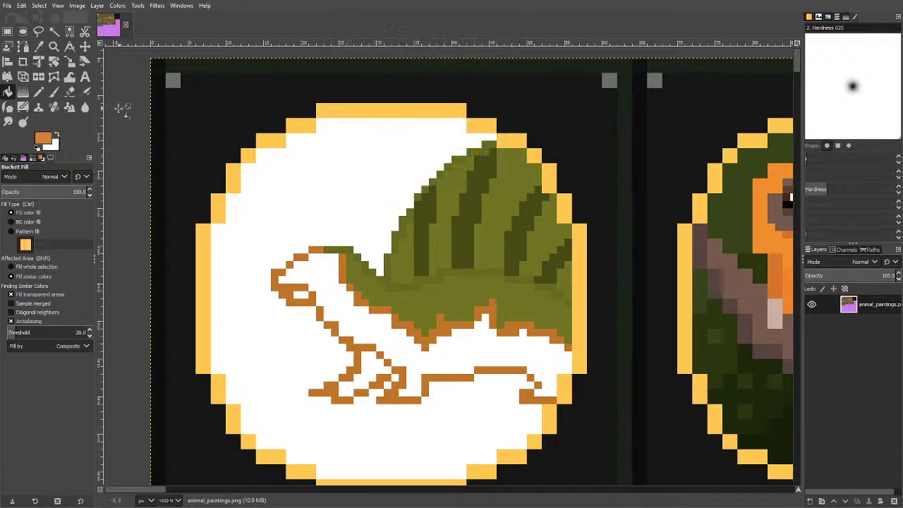
{"action": "left_click", "coordinate": [314, 291]}
{"action": "left_click", "coordinate": [304, 295]}
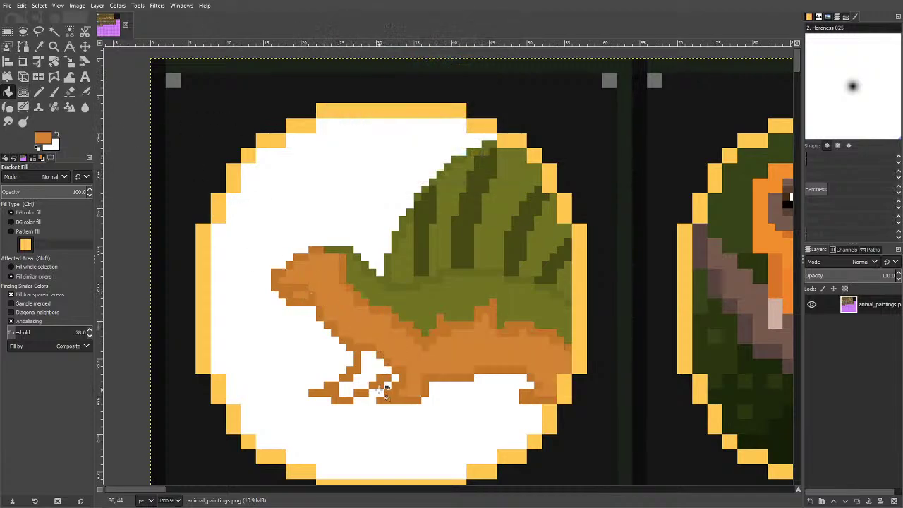
Darken the foreground to orange bc722a and fill the far front leg inside its outline.
{"action": "left_click", "coordinate": [46, 146]}
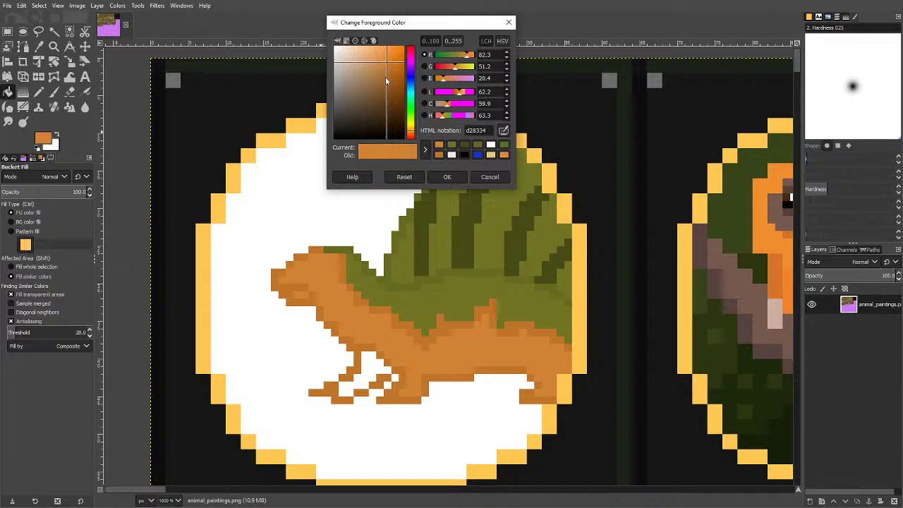
{"action": "left_click_drag", "start_coordinate": [387, 62], "coordinate": [388, 67]}
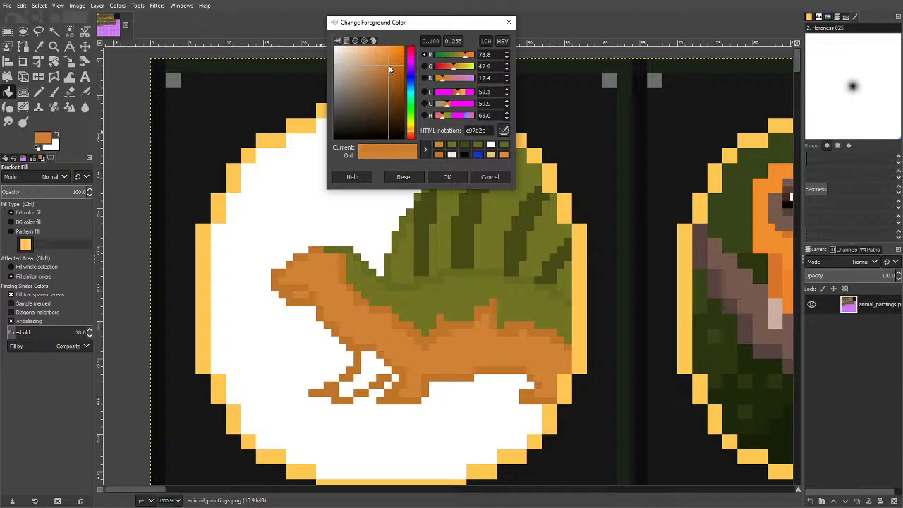
{"action": "left_click", "coordinate": [447, 177]}
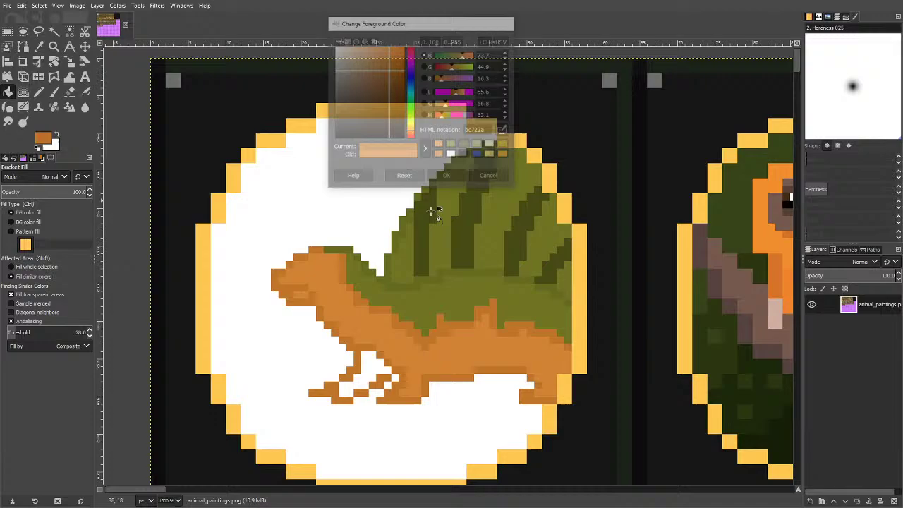
{"action": "left_click", "coordinate": [367, 378]}
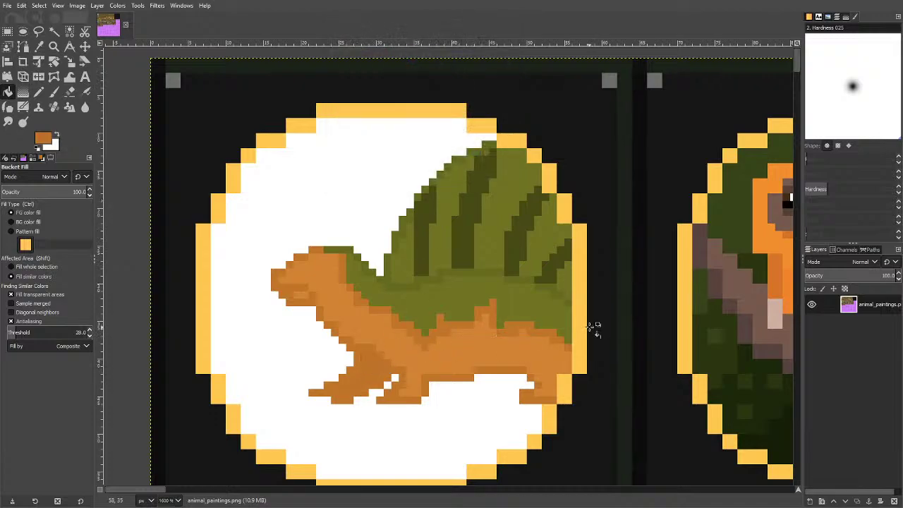
Darken the foreground to b06c28 and shade the far front leg with it, undoing the fill that floods the whole body.
{"action": "left_click", "coordinate": [43, 138]}
{"action": "left_click_drag", "start_coordinate": [389, 71], "coordinate": [389, 78]}
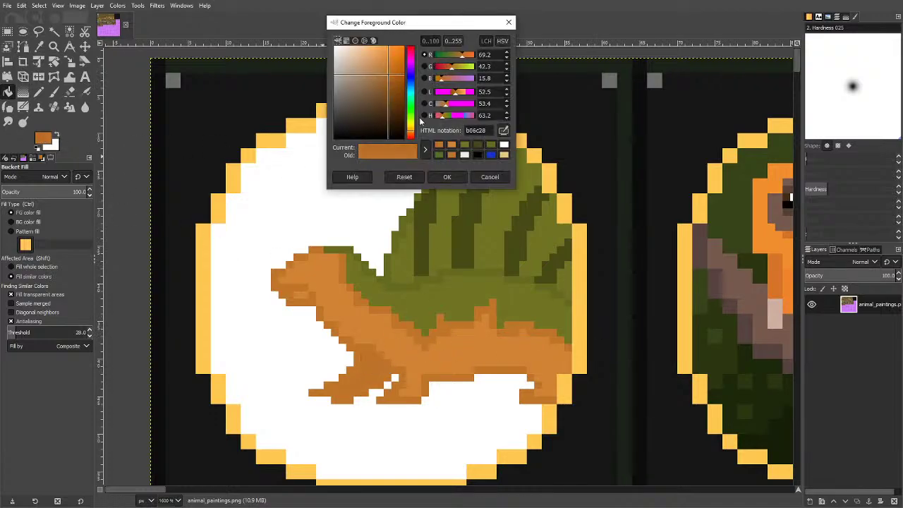
{"action": "left_click", "coordinate": [440, 175]}
{"action": "left_click", "coordinate": [381, 365]}
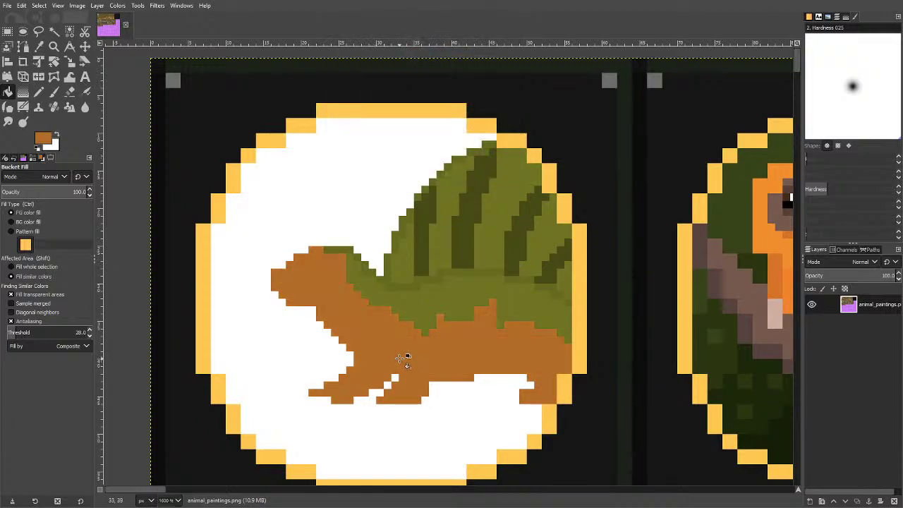
{"action": "key", "text": "ctrl+z"}
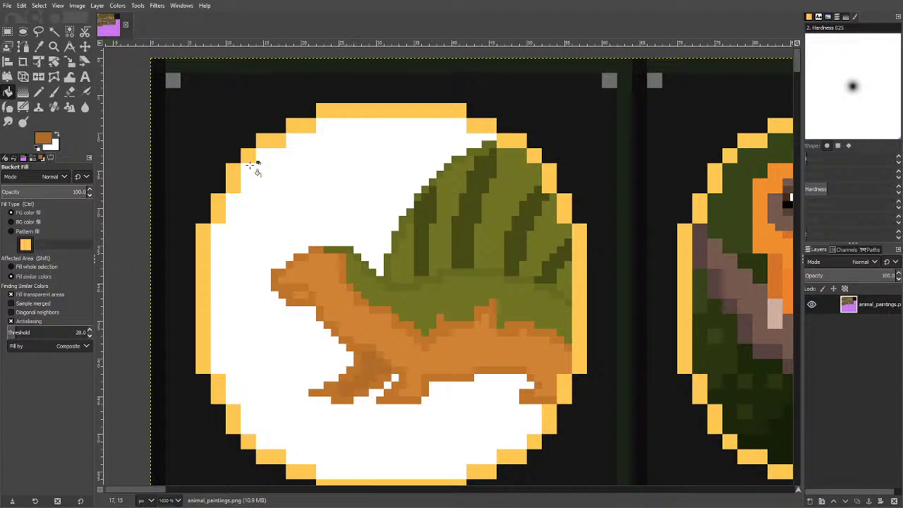
Smudge the border between the olive back and the orange belly from hindquarters to head with a size 3 brush.
{"action": "left_click", "coordinate": [7, 121]}
{"action": "key", "text": "bracketright"}
{"action": "key", "text": "bracketright"}
{"action": "mouse_move", "coordinate": [393, 333]}
{"action": "left_mouse_down"}
{"action": "mouse_move", "coordinate": [430, 343]}
{"action": "mouse_move", "coordinate": [458, 331]}
{"action": "mouse_move", "coordinate": [437, 320]}
{"action": "mouse_move", "coordinate": [447, 335]}
{"action": "mouse_move", "coordinate": [481, 310]}
{"action": "mouse_move", "coordinate": [484, 338]}
{"action": "mouse_move", "coordinate": [497, 307]}
{"action": "mouse_move", "coordinate": [500, 322]}
{"action": "mouse_move", "coordinate": [544, 344]}
{"action": "mouse_move", "coordinate": [531, 321]}
{"action": "mouse_move", "coordinate": [559, 351]}
{"action": "mouse_move", "coordinate": [369, 304]}
{"action": "mouse_move", "coordinate": [336, 264]}
{"action": "left_mouse_up"}
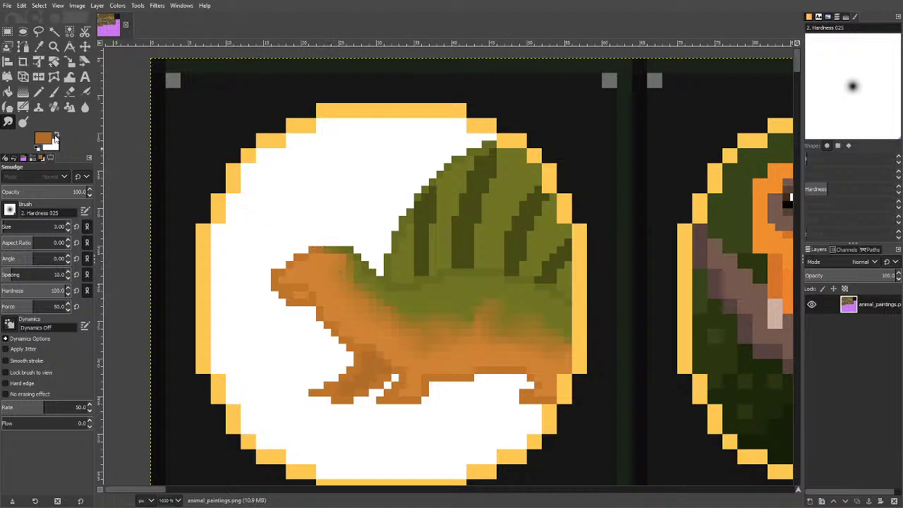
Replace the white swatch with a golden yellow foreground colour and reduce the Pencil to size 1 for work on the head.
{"action": "left_click", "coordinate": [55, 137]}
{"action": "left_click", "coordinate": [41, 141]}
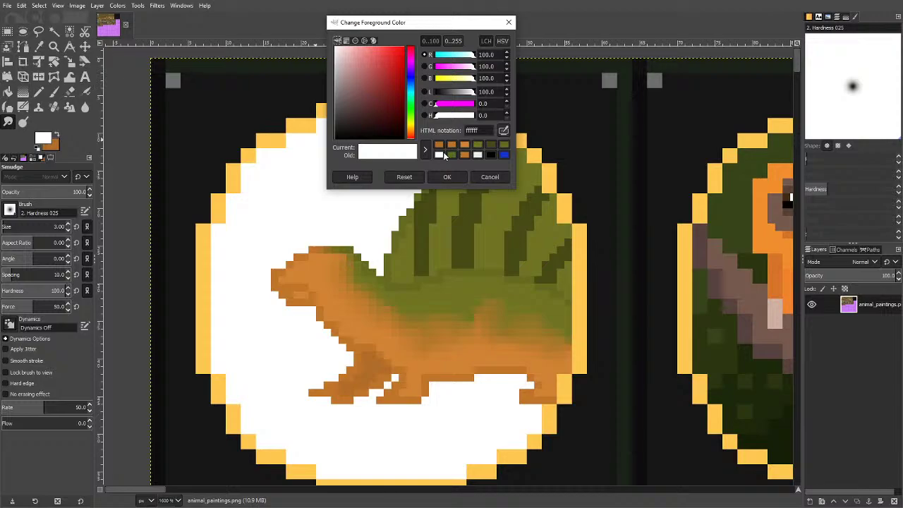
{"action": "left_click_drag", "start_coordinate": [410, 132], "coordinate": [403, 61]}
{"action": "left_click", "coordinate": [446, 176]}
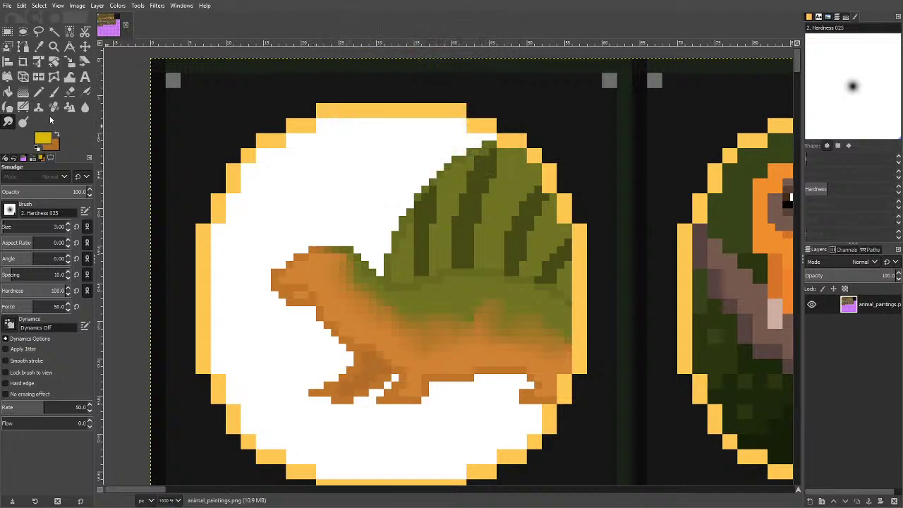
{"action": "left_click", "coordinate": [38, 92]}
{"action": "scroll", "coordinate": [310, 267], "scroll_direction": "up", "scroll_amount": 4}
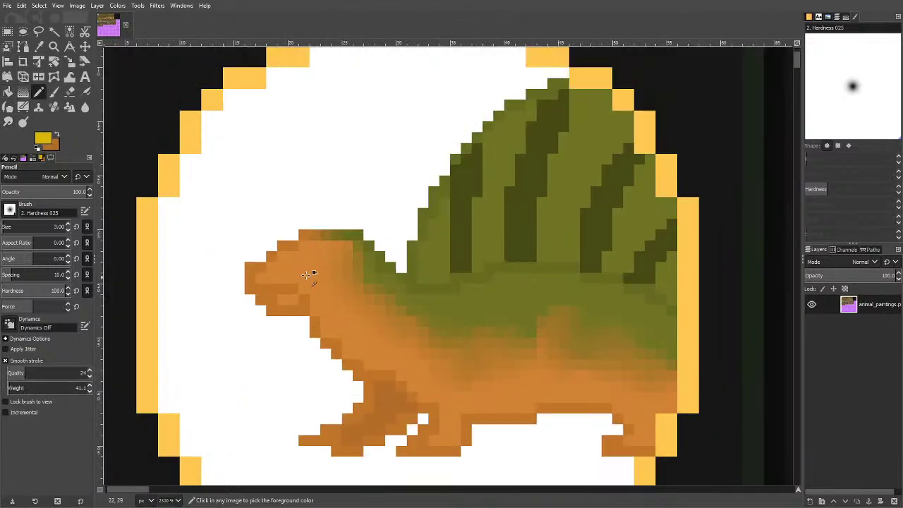
{"action": "key", "text": "bracketleft"}
{"action": "key", "text": "bracketleft"}
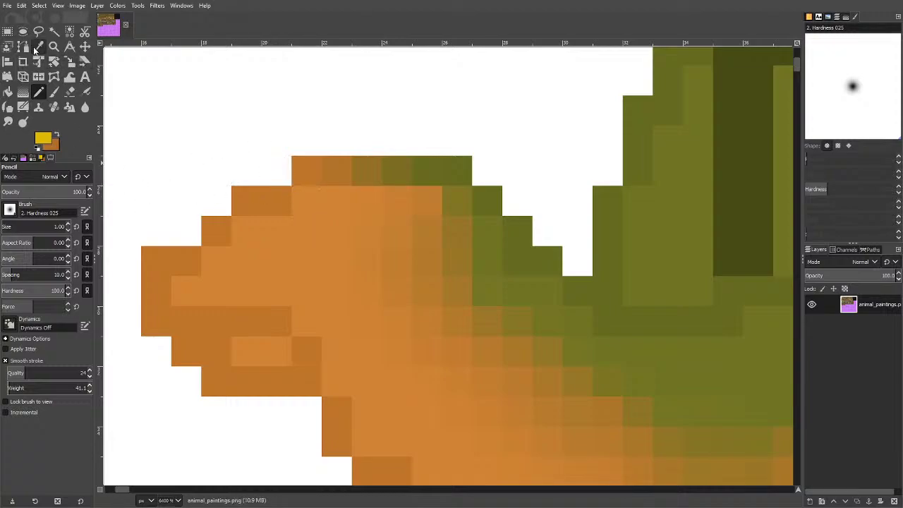
Swap back to the brown-orange colour and pencil a longer snout and lower jaw outline with a mouth line reaching into the cheek.
{"action": "left_click", "coordinate": [57, 134]}
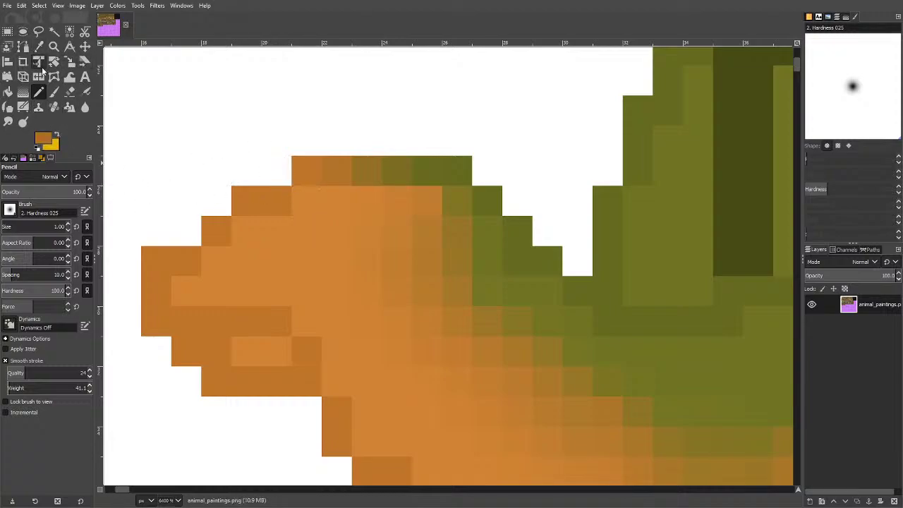
{"action": "left_click", "coordinate": [39, 46]}
{"action": "scroll", "coordinate": [463, 192], "scroll_direction": "down", "scroll_amount": 3}
{"action": "scroll", "coordinate": [359, 151], "scroll_direction": "down", "scroll_amount": 2}
{"action": "scroll", "coordinate": [339, 131], "scroll_direction": "up", "scroll_amount": 2}
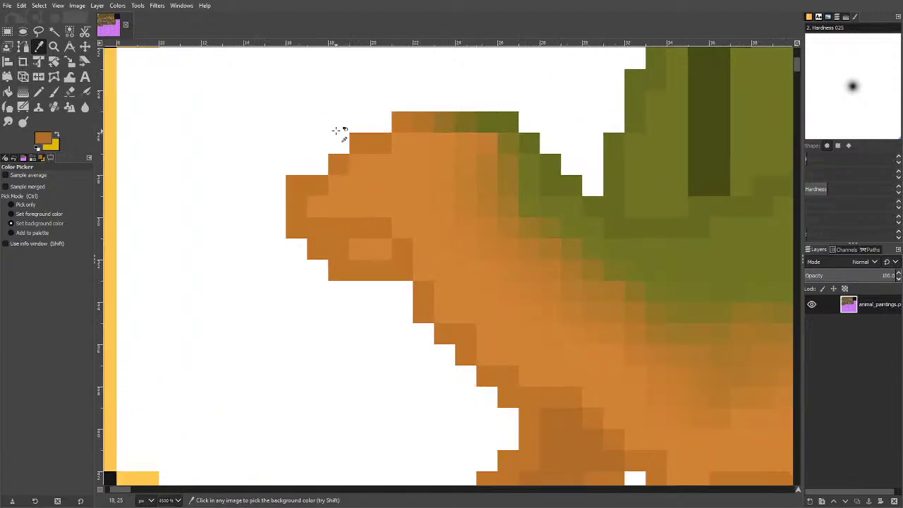
{"action": "scroll", "coordinate": [355, 142], "scroll_direction": "down", "scroll_amount": 1}
{"action": "scroll", "coordinate": [357, 125], "scroll_direction": "up", "scroll_amount": 1}
{"action": "left_click", "coordinate": [38, 92]}
{"action": "mouse_move", "coordinate": [357, 141]}
{"action": "left_mouse_down"}
{"action": "mouse_move", "coordinate": [317, 145]}
{"action": "mouse_move", "coordinate": [296, 165]}
{"action": "mouse_move", "coordinate": [254, 164]}
{"action": "mouse_move", "coordinate": [233, 185]}
{"action": "mouse_move", "coordinate": [228, 222]}
{"action": "mouse_move", "coordinate": [251, 250]}
{"action": "mouse_move", "coordinate": [402, 292]}
{"action": "left_mouse_up"}
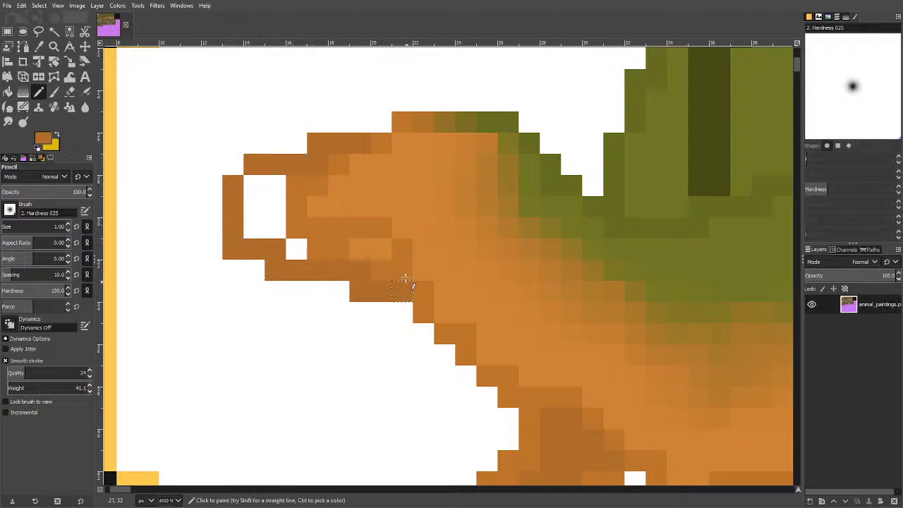
{"action": "mouse_move", "coordinate": [288, 240]}
{"action": "left_mouse_down"}
{"action": "mouse_move", "coordinate": [373, 235]}
{"action": "mouse_move", "coordinate": [444, 251]}
{"action": "left_mouse_up"}
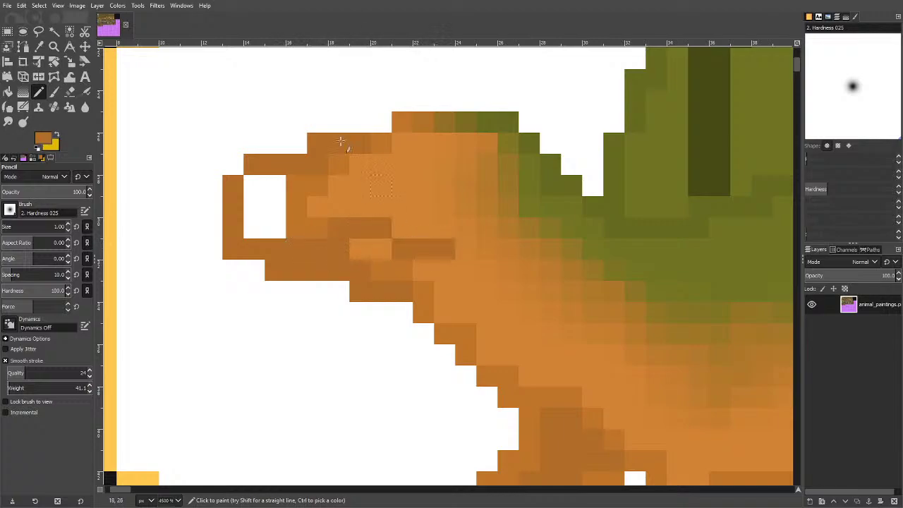
Sample the head's light orange and pencil it into the enlarged snout and lower jaw, keeping the dark outline and a short mouth line.
{"action": "left_click", "coordinate": [41, 49]}
{"action": "left_click", "coordinate": [410, 196]}
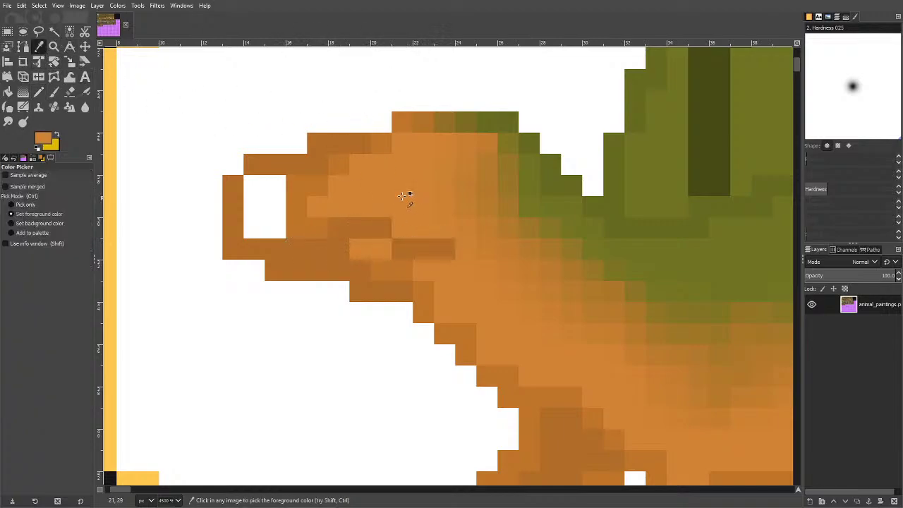
{"action": "left_click", "coordinate": [38, 92]}
{"action": "mouse_move", "coordinate": [348, 167]}
{"action": "left_mouse_down"}
{"action": "mouse_move", "coordinate": [312, 192]}
{"action": "mouse_move", "coordinate": [257, 196]}
{"action": "mouse_move", "coordinate": [259, 221]}
{"action": "mouse_move", "coordinate": [289, 206]}
{"action": "mouse_move", "coordinate": [318, 225]}
{"action": "left_mouse_up"}
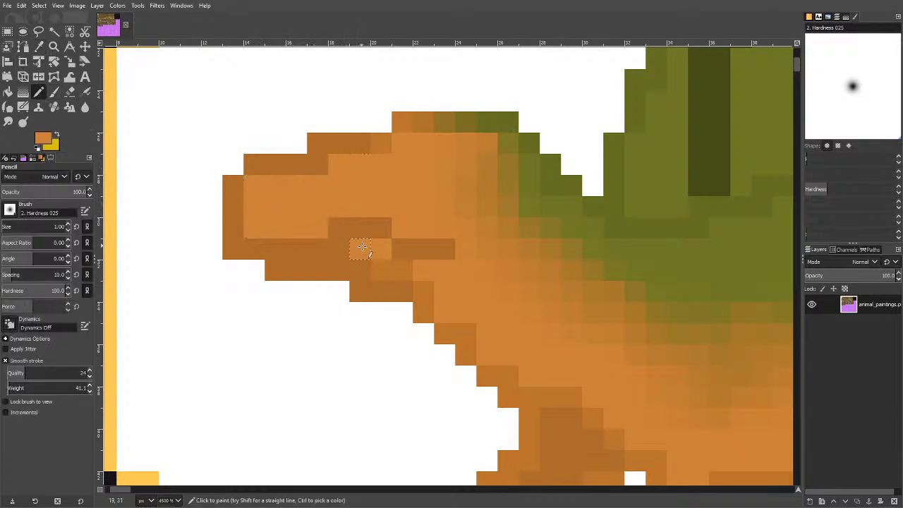
{"action": "left_click", "coordinate": [341, 253]}
{"action": "mouse_move", "coordinate": [385, 275]}
{"action": "left_mouse_down"}
{"action": "mouse_move", "coordinate": [426, 247]}
{"action": "mouse_move", "coordinate": [407, 254]}
{"action": "mouse_move", "coordinate": [470, 283]}
{"action": "mouse_move", "coordinate": [424, 293]}
{"action": "left_mouse_up"}
Sample the head's dark outline orange and pencil a new vertical front edge for a shorter snout.
{"action": "scroll", "coordinate": [399, 236], "scroll_direction": "down", "scroll_amount": 8}
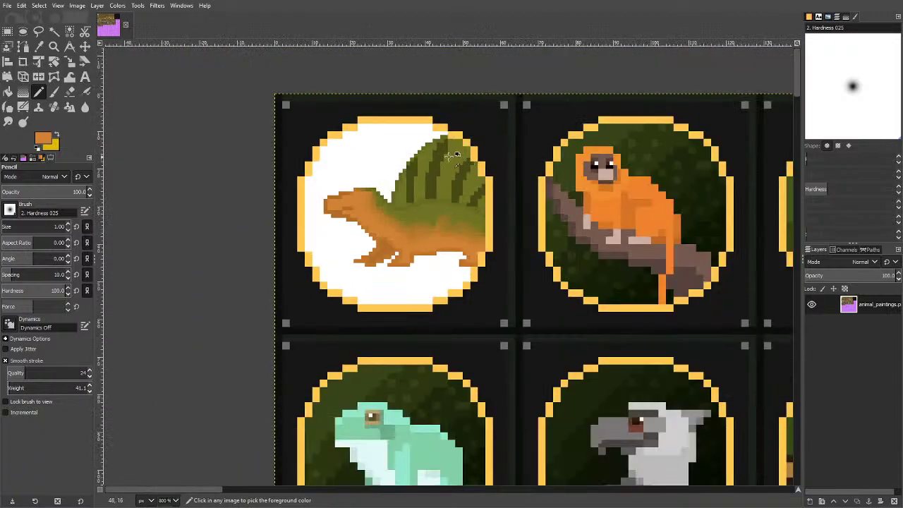
{"action": "scroll", "coordinate": [340, 195], "scroll_direction": "up", "scroll_amount": 8}
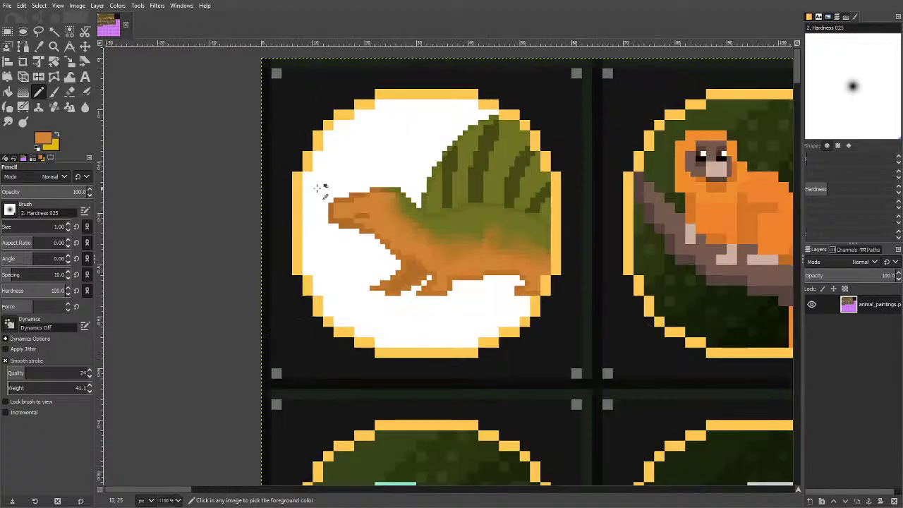
{"action": "left_click", "coordinate": [39, 46]}
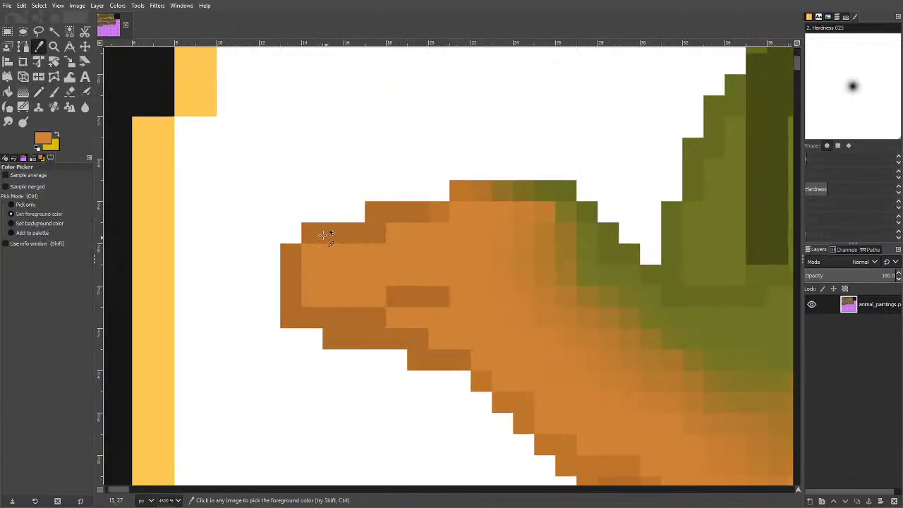
{"action": "left_click", "coordinate": [333, 232]}
{"action": "left_click", "coordinate": [39, 92]}
{"action": "mouse_move", "coordinate": [340, 249]}
{"action": "left_mouse_down"}
{"action": "mouse_move", "coordinate": [314, 277]}
{"action": "mouse_move", "coordinate": [332, 298]}
{"action": "left_mouse_up"}
Sample the white background and pencil away the old snout tip in front of the new edge.
{"action": "left_click", "coordinate": [45, 49]}
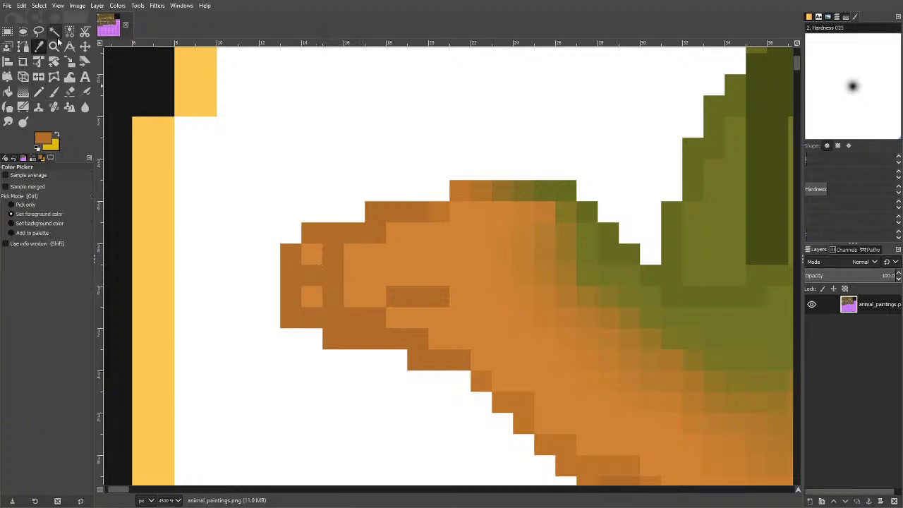
{"action": "left_click", "coordinate": [192, 136]}
{"action": "left_click", "coordinate": [39, 92]}
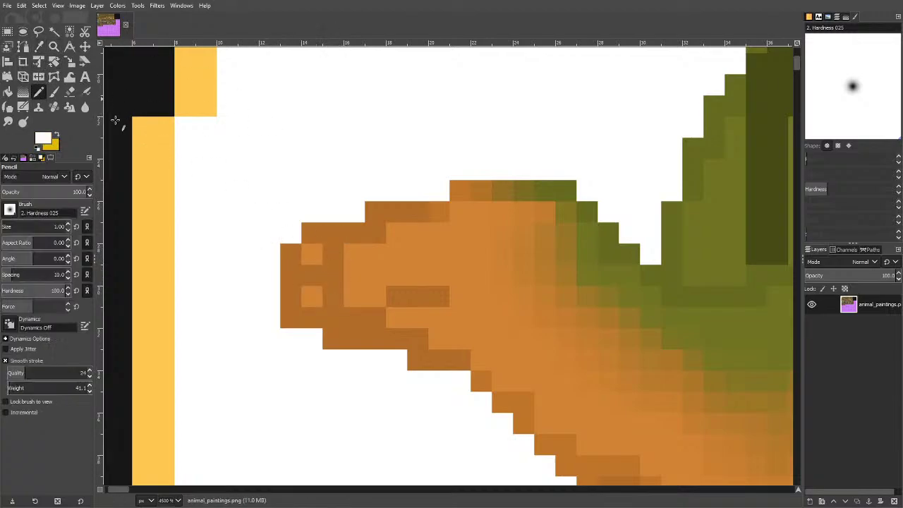
{"action": "mouse_move", "coordinate": [318, 230]}
{"action": "left_mouse_down"}
{"action": "mouse_move", "coordinate": [300, 302]}
{"action": "mouse_move", "coordinate": [286, 254]}
{"action": "left_mouse_up"}
{"action": "left_click", "coordinate": [309, 317]}
{"action": "left_click", "coordinate": [290, 276]}
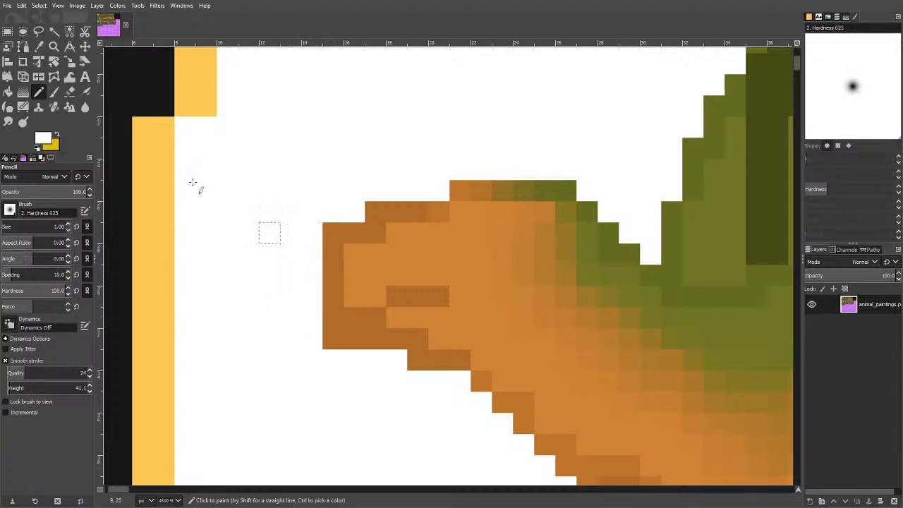
Sample the mouth's dark orange and lengthen the mouth line by two pixels, curving down into the cheek.
{"action": "left_click", "coordinate": [39, 47]}
{"action": "left_click", "coordinate": [395, 291]}
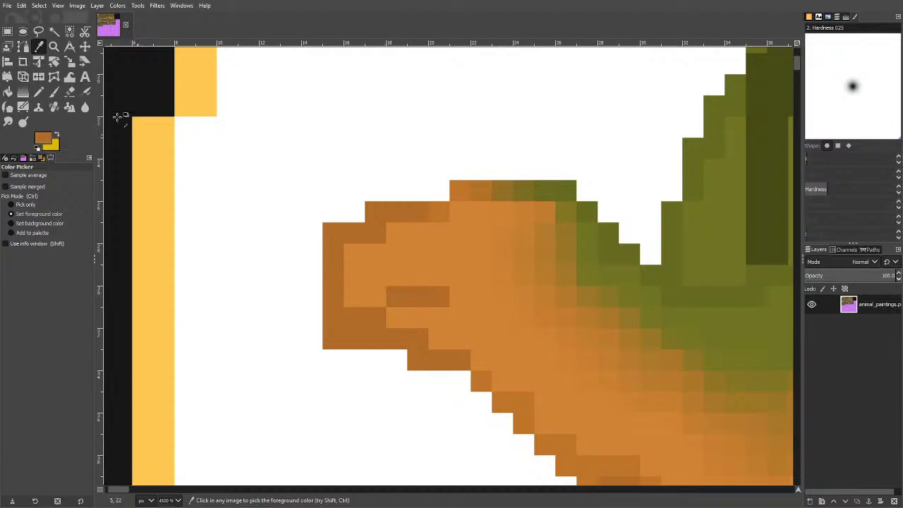
{"action": "left_click", "coordinate": [39, 92]}
{"action": "left_click", "coordinate": [462, 298]}
{"action": "left_click", "coordinate": [480, 317]}
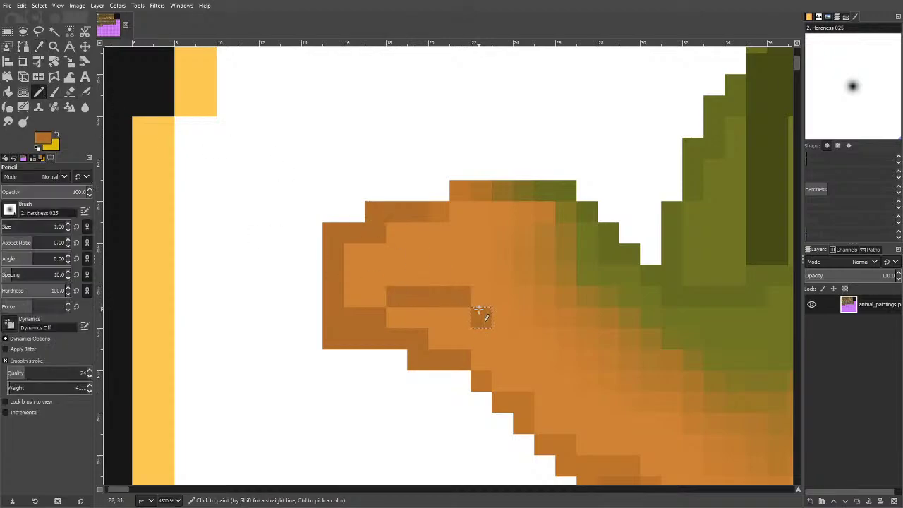
{"action": "scroll", "coordinate": [249, 161], "scroll_direction": "down", "scroll_amount": 4}
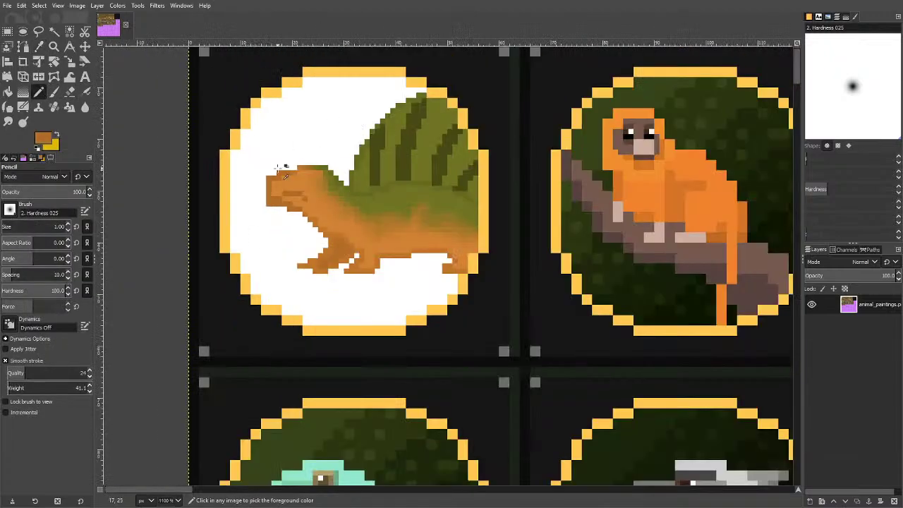
Swap to the golden yellow and pencil a three-pixel L-shaped eye above the mouth line at brush size 1.
{"action": "scroll", "coordinate": [286, 157], "scroll_direction": "up", "scroll_amount": 2}
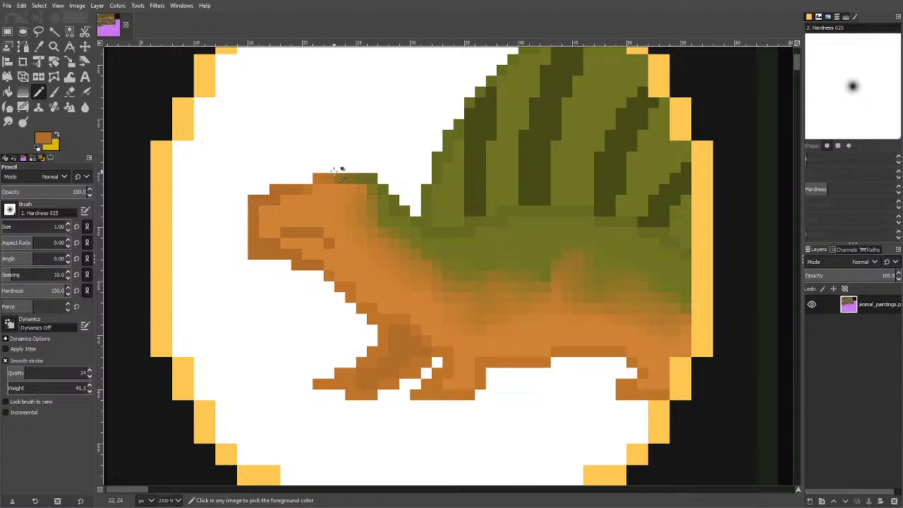
{"action": "scroll", "coordinate": [336, 171], "scroll_direction": "up", "scroll_amount": 4}
{"action": "key", "text": "x"}
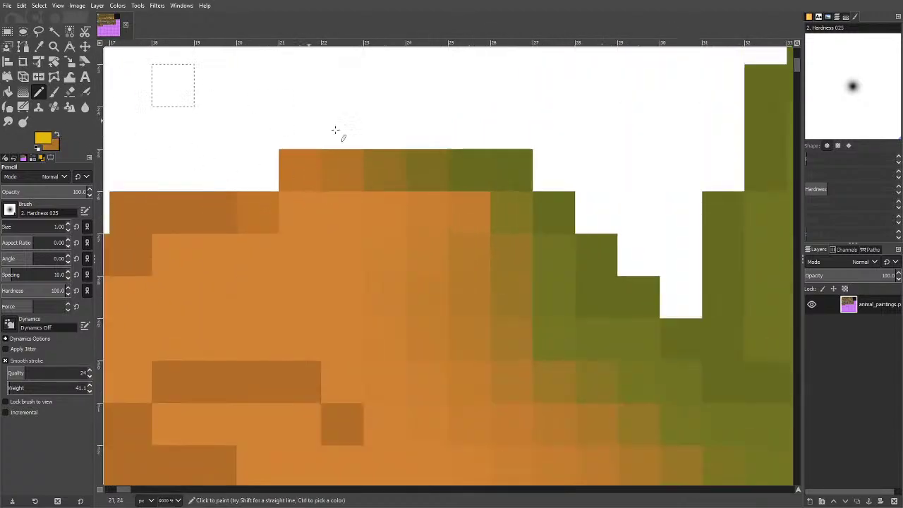
{"action": "scroll", "coordinate": [484, 188], "scroll_direction": "down", "scroll_amount": 2}
{"action": "scroll", "coordinate": [397, 243], "scroll_direction": "up", "scroll_amount": 1}
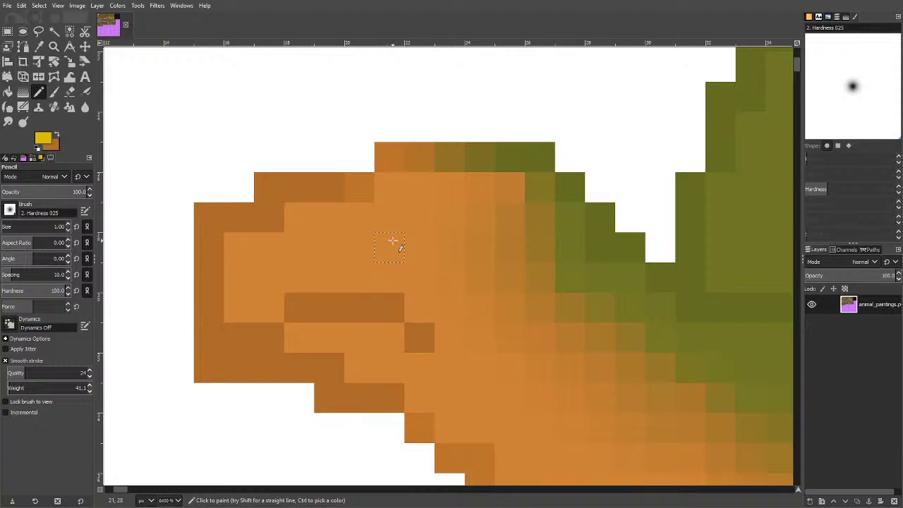
{"action": "key", "text": "bracketleft"}
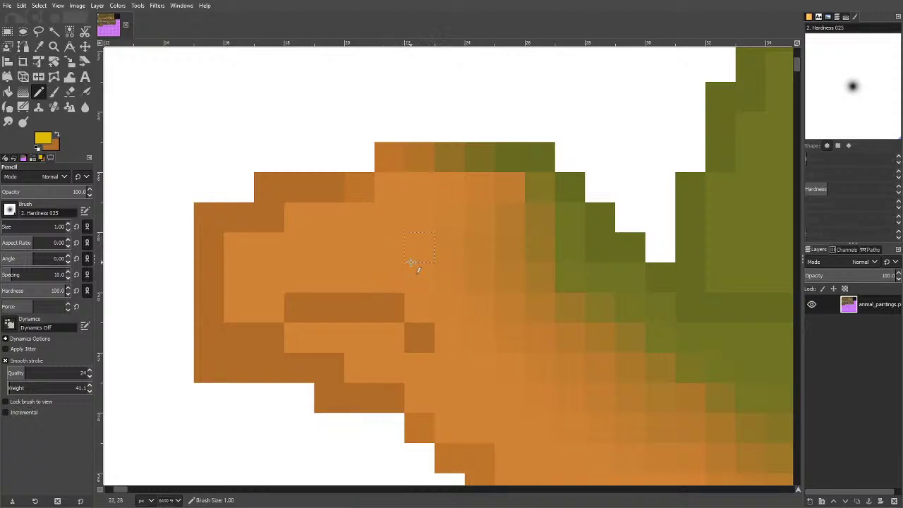
{"action": "mouse_move", "coordinate": [385, 258]}
{"action": "left_mouse_down"}
{"action": "mouse_move", "coordinate": [422, 249]}
{"action": "mouse_move", "coordinate": [420, 219]}
{"action": "left_mouse_up"}
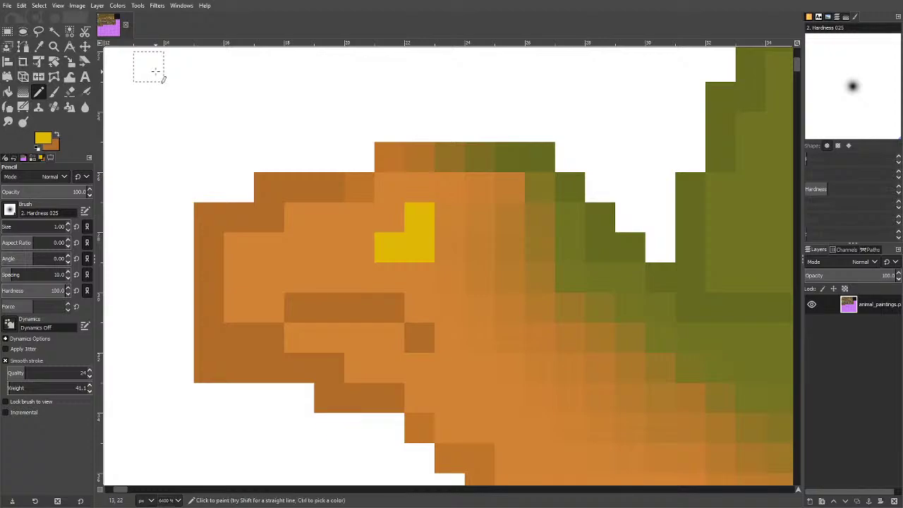
Set the foreground colour to near-black 1a1914 and pencil three pixels along the front and upper front of the eye.
{"action": "left_click", "coordinate": [42, 137]}
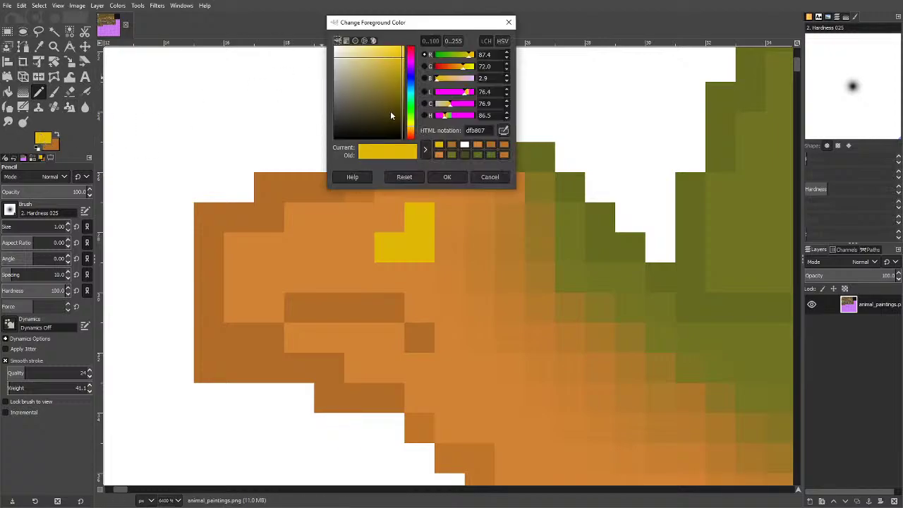
{"action": "left_click_drag", "start_coordinate": [388, 92], "coordinate": [352, 133]}
{"action": "left_click", "coordinate": [451, 176]}
{"action": "left_click", "coordinate": [386, 215]}
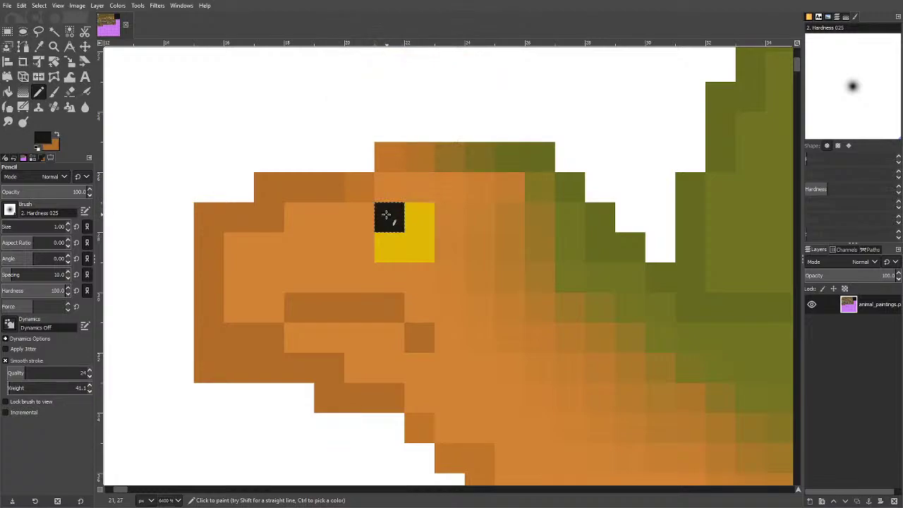
{"action": "scroll", "coordinate": [579, 208], "scroll_direction": "down", "scroll_amount": 5}
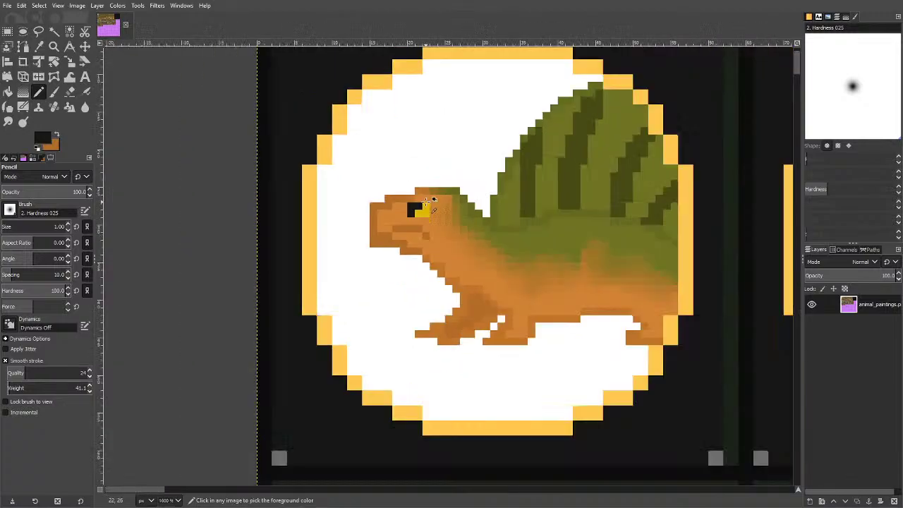
{"action": "scroll", "coordinate": [420, 205], "scroll_direction": "up", "scroll_amount": 6}
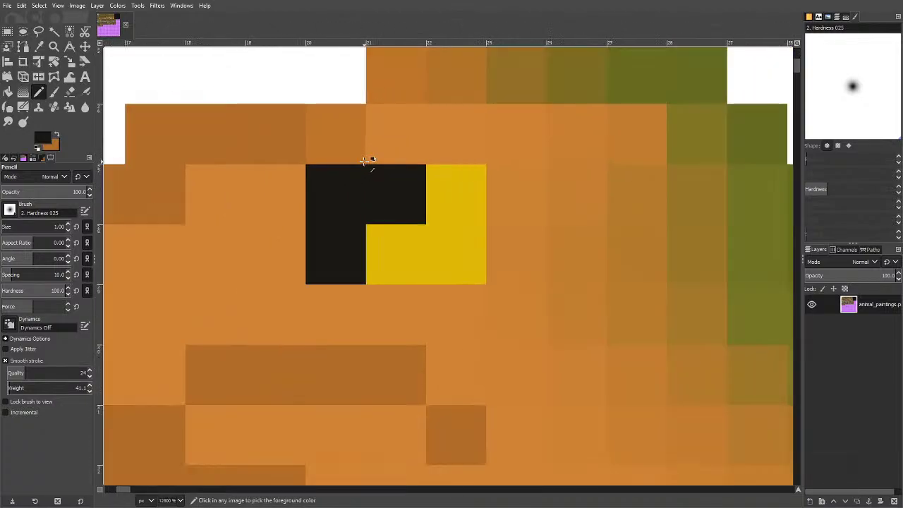
Choose a light yellow foreground colour and pencil it over the eye's upper middle and lower front pixels.
{"action": "left_click", "coordinate": [42, 138]}
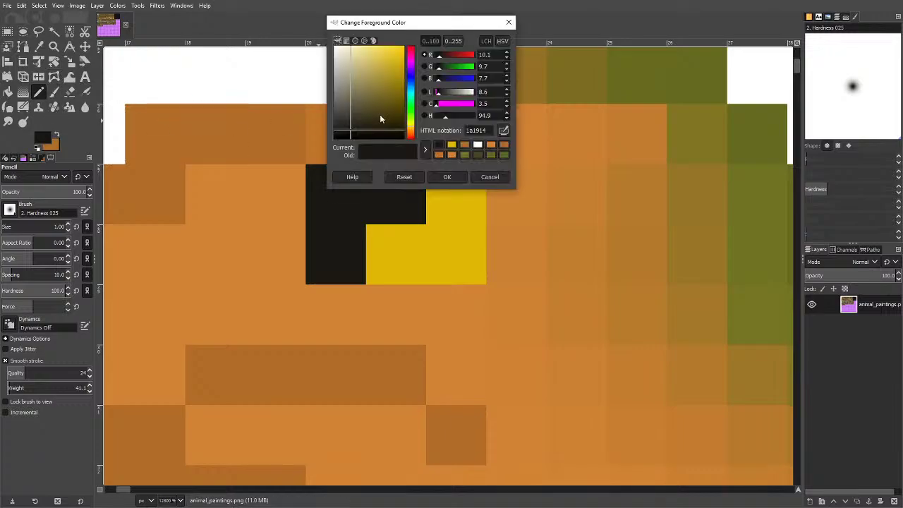
{"action": "left_click_drag", "start_coordinate": [358, 103], "coordinate": [385, 50]}
{"action": "left_click", "coordinate": [447, 177]}
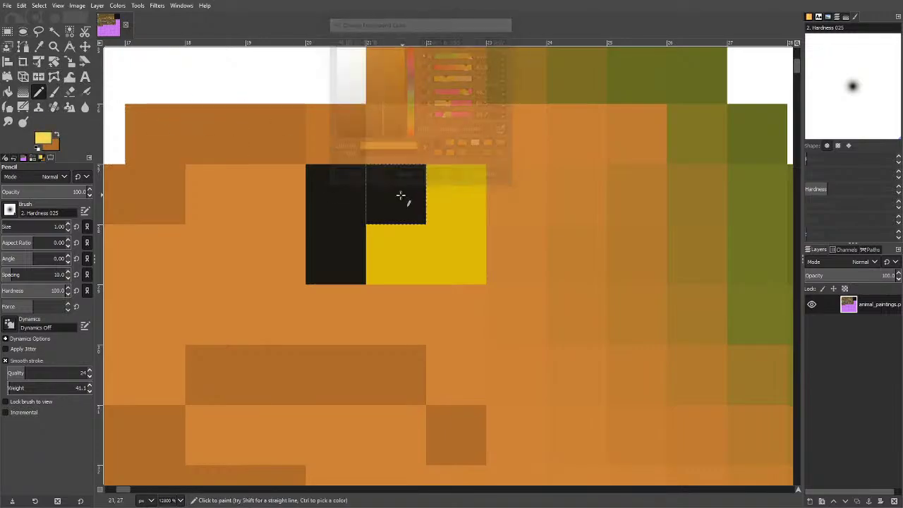
{"action": "left_click", "coordinate": [403, 196]}
{"action": "scroll", "coordinate": [410, 195], "scroll_direction": "down", "scroll_amount": 7}
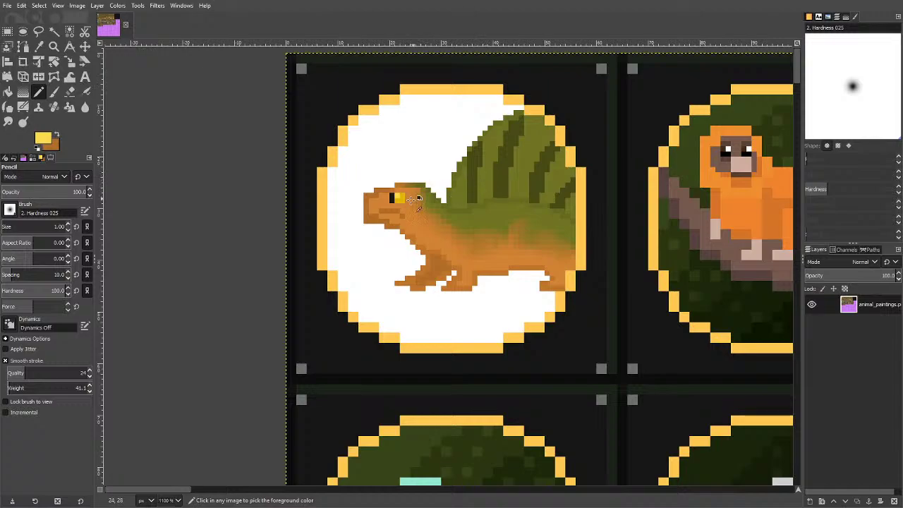
{"action": "scroll", "coordinate": [409, 200], "scroll_direction": "up", "scroll_amount": 4}
{"action": "left_click", "coordinate": [373, 169]}
{"action": "scroll", "coordinate": [473, 190], "scroll_direction": "down", "scroll_amount": 3}
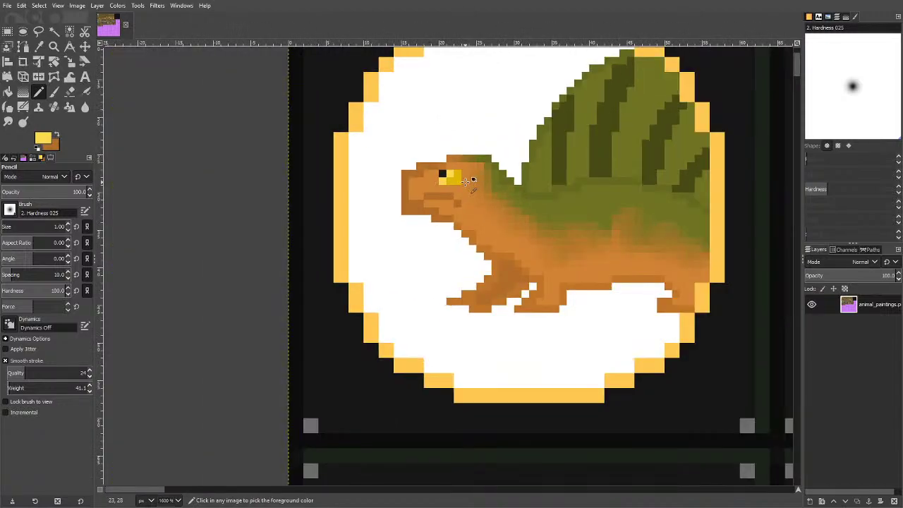
Sample the eye's near-black and pencil a two-pixel vertical pupil in the middle column of the eye.
{"action": "scroll", "coordinate": [465, 182], "scroll_direction": "up", "scroll_amount": 4}
{"action": "key", "text": "o"}
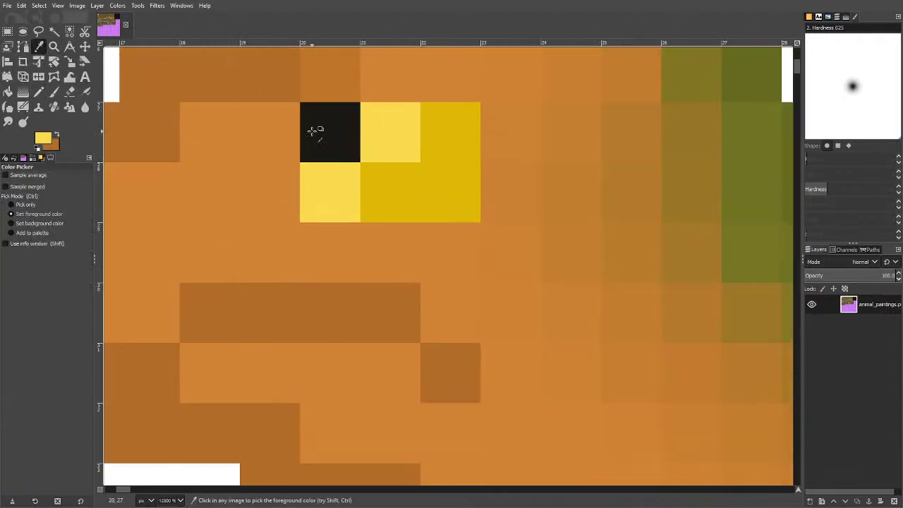
{"action": "left_click", "coordinate": [315, 131]}
{"action": "key", "text": "n"}
{"action": "left_click", "coordinate": [370, 177]}
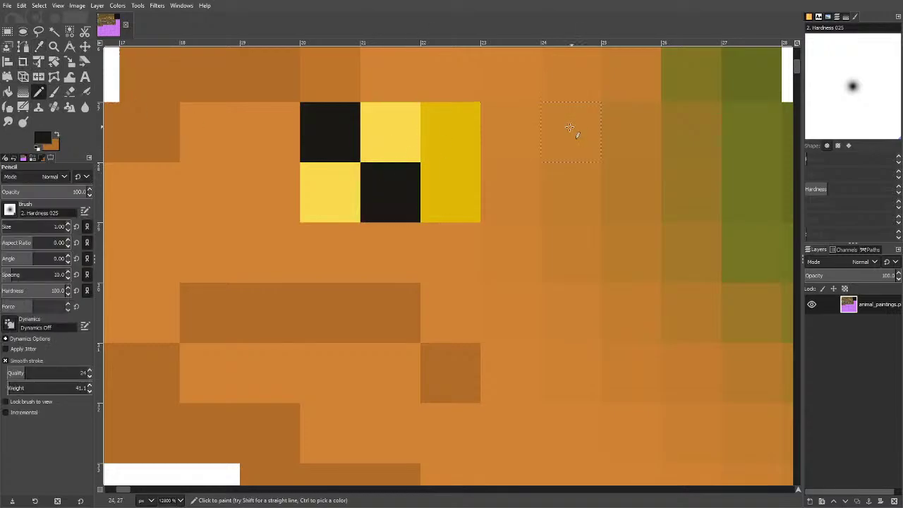
{"action": "scroll", "coordinate": [570, 127], "scroll_direction": "down", "scroll_amount": 4}
{"action": "scroll", "coordinate": [435, 167], "scroll_direction": "up", "scroll_amount": 4}
{"action": "left_click", "coordinate": [478, 176]}
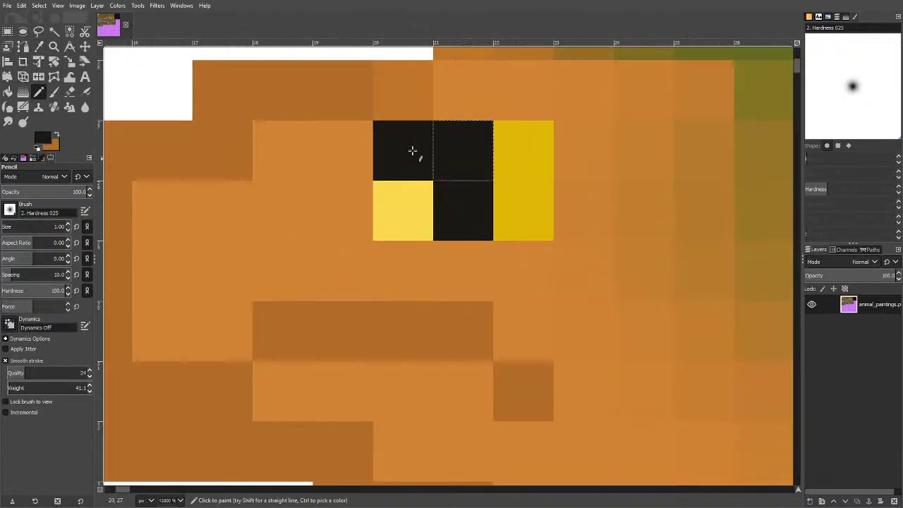
Sample the eye's golden yellow and pencil it over the black pixel at the upper front corner.
{"action": "key", "text": "o"}
{"action": "left_click", "coordinate": [518, 163]}
{"action": "key", "text": "n"}
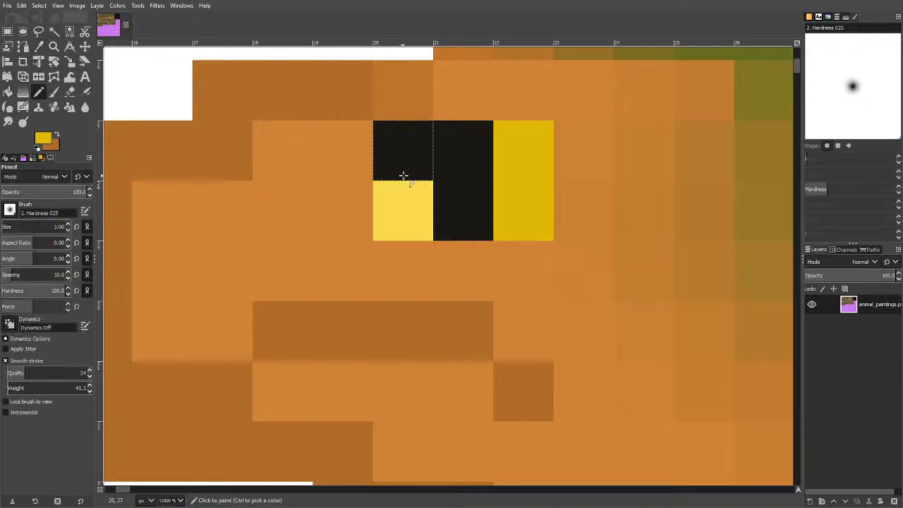
{"action": "left_click", "coordinate": [403, 175]}
{"action": "scroll", "coordinate": [308, 191], "scroll_direction": "down", "scroll_amount": 5}
{"action": "scroll", "coordinate": [439, 122], "scroll_direction": "down", "scroll_amount": 3}
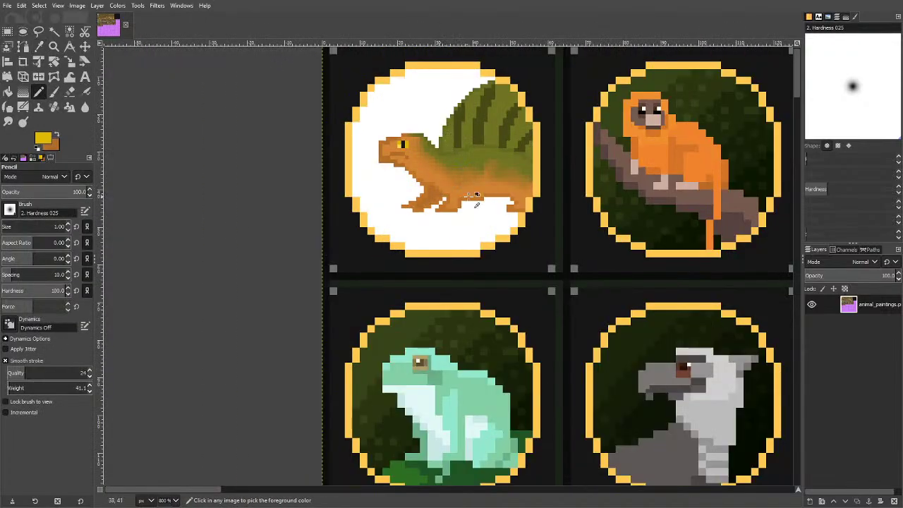
Sample the leg's dark outline orange and pencil a larger near front foot with a thicker leg outline reaching up into the shoulder.
{"action": "scroll", "coordinate": [471, 195], "scroll_direction": "up", "scroll_amount": 5}
{"action": "key", "text": "o"}
{"action": "left_click", "coordinate": [357, 243]}
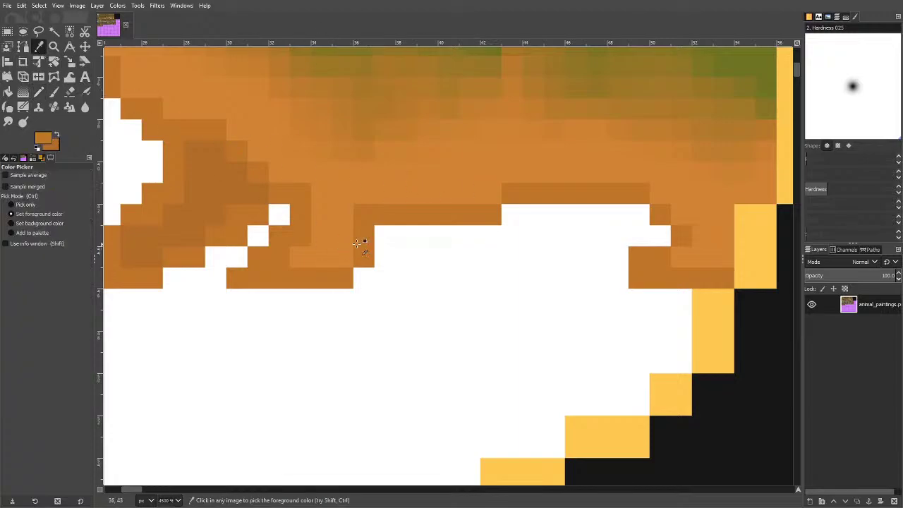
{"action": "key", "text": "n"}
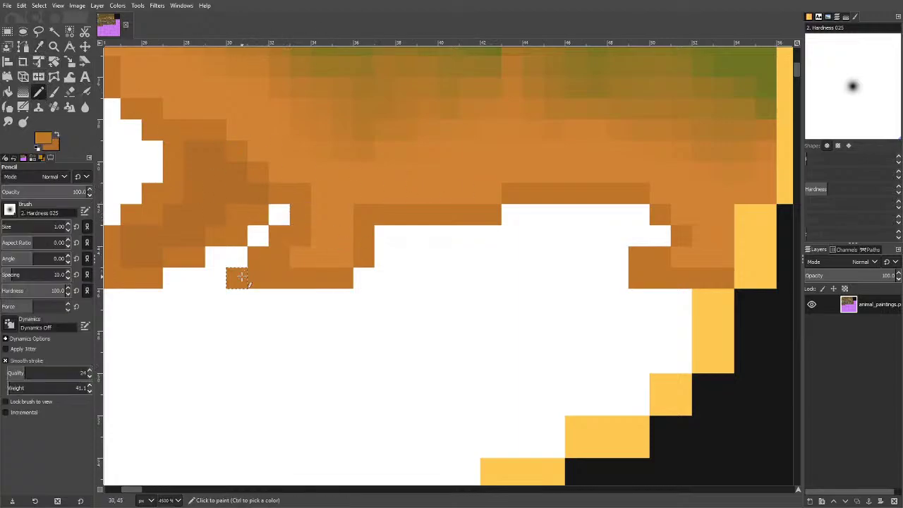
{"action": "mouse_move", "coordinate": [243, 277]}
{"action": "left_mouse_down"}
{"action": "mouse_move", "coordinate": [215, 303]}
{"action": "mouse_move", "coordinate": [166, 321]}
{"action": "mouse_move", "coordinate": [215, 323]}
{"action": "mouse_move", "coordinate": [197, 344]}
{"action": "mouse_move", "coordinate": [259, 343]}
{"action": "left_mouse_up"}
{"action": "key", "text": "ctrl+z"}
{"action": "mouse_move", "coordinate": [240, 286]}
{"action": "left_mouse_down"}
{"action": "mouse_move", "coordinate": [202, 316]}
{"action": "mouse_move", "coordinate": [202, 333]}
{"action": "mouse_move", "coordinate": [292, 327]}
{"action": "mouse_move", "coordinate": [391, 235]}
{"action": "mouse_move", "coordinate": [412, 193]}
{"action": "mouse_move", "coordinate": [367, 149]}
{"action": "mouse_move", "coordinate": [296, 164]}
{"action": "mouse_move", "coordinate": [309, 80]}
{"action": "left_mouse_up"}
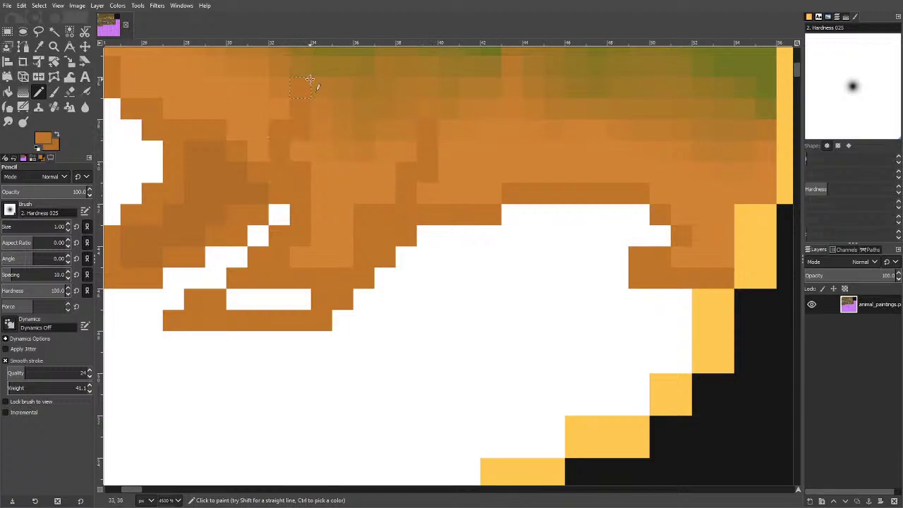
{"action": "scroll", "coordinate": [413, 211], "scroll_direction": "up", "scroll_amount": 5}
{"action": "mouse_move", "coordinate": [351, 288]}
{"action": "left_mouse_down"}
{"action": "mouse_move", "coordinate": [367, 269]}
{"action": "mouse_move", "coordinate": [427, 315]}
{"action": "left_mouse_up"}
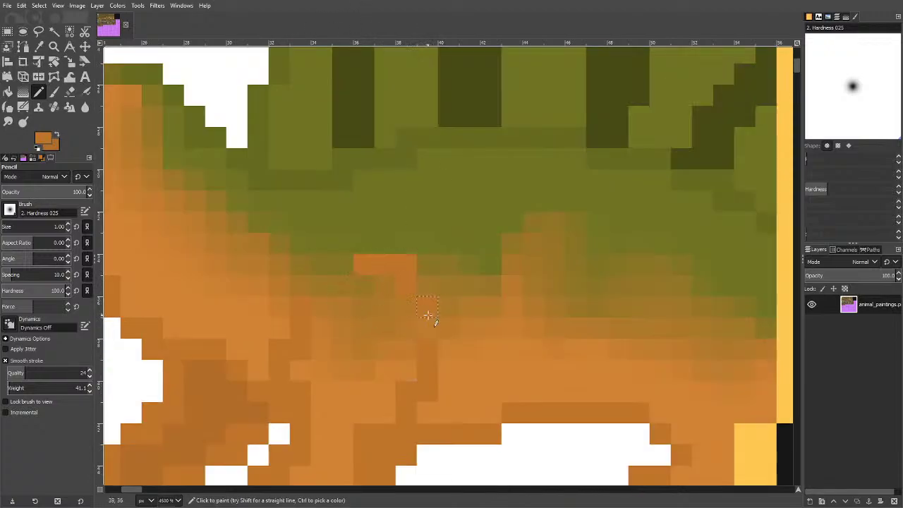
Pencil the far front foot thicker and more solid with the same dark orange, undoing the first oversized stroke.
{"action": "scroll", "coordinate": [409, 297], "scroll_direction": "down", "scroll_amount": 8}
{"action": "scroll", "coordinate": [468, 208], "scroll_direction": "up", "scroll_amount": 3}
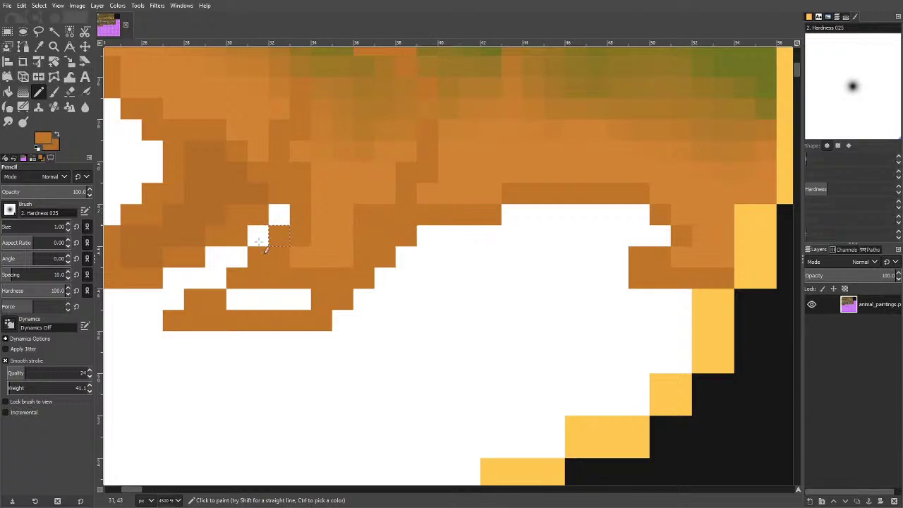
{"action": "scroll", "coordinate": [149, 490], "scroll_direction": "left", "scroll_amount": 8}
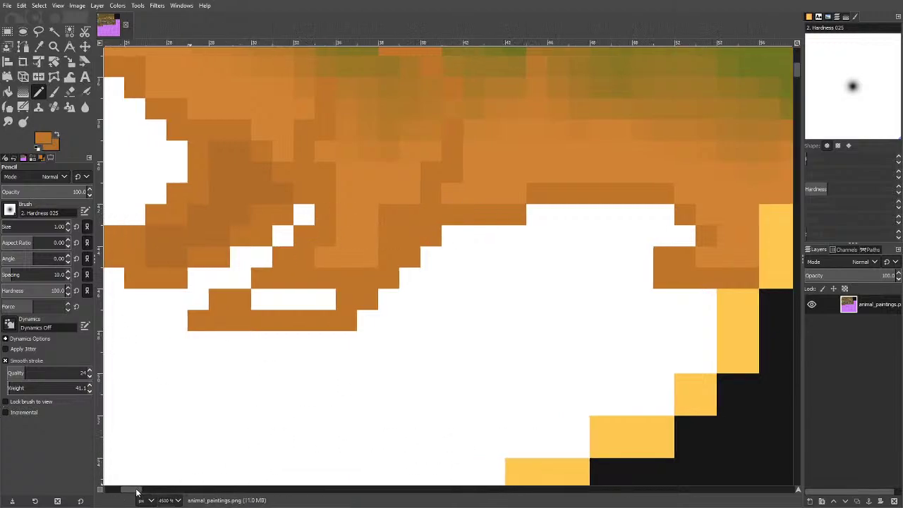
{"action": "mouse_move", "coordinate": [599, 264]}
{"action": "left_mouse_down"}
{"action": "mouse_move", "coordinate": [486, 312]}
{"action": "mouse_move", "coordinate": [603, 309]}
{"action": "mouse_move", "coordinate": [656, 293]}
{"action": "mouse_move", "coordinate": [519, 322]}
{"action": "left_mouse_up"}
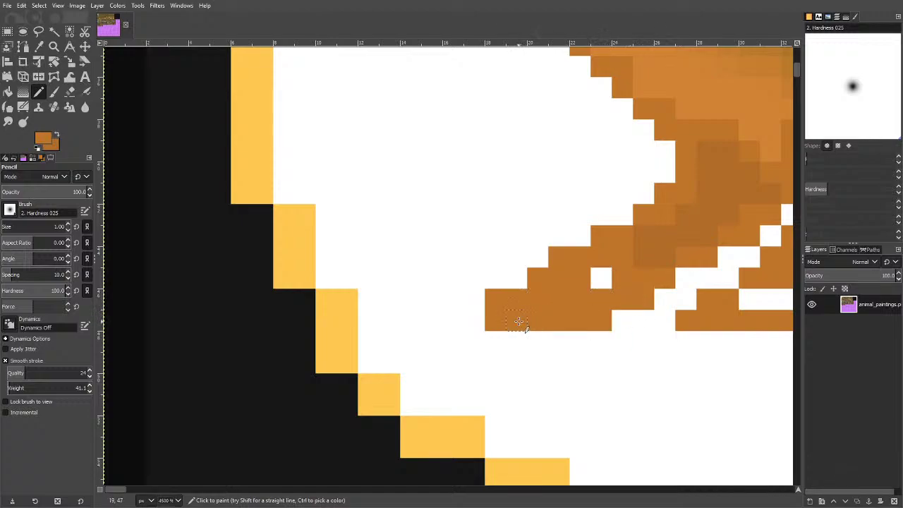
{"action": "key", "text": "ctrl+z"}
{"action": "mouse_move", "coordinate": [648, 287]}
{"action": "left_mouse_down"}
{"action": "mouse_move", "coordinate": [641, 299]}
{"action": "mouse_move", "coordinate": [528, 302]}
{"action": "mouse_move", "coordinate": [596, 274]}
{"action": "left_mouse_up"}
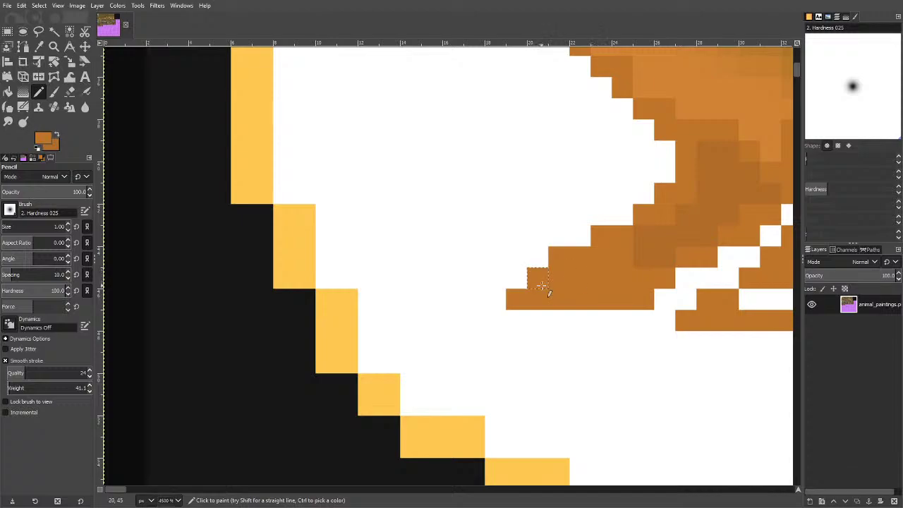
Pencil the hind foot lower and longer toward the front in the same dark outline orange.
{"action": "scroll", "coordinate": [447, 296], "scroll_direction": "down", "scroll_amount": 5}
{"action": "scroll", "coordinate": [734, 289], "scroll_direction": "up", "scroll_amount": 4}
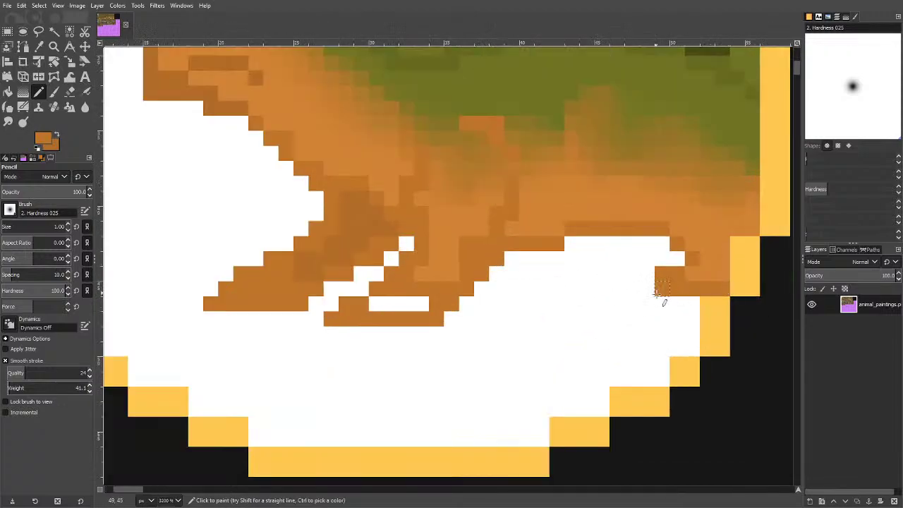
{"action": "mouse_move", "coordinate": [664, 299]}
{"action": "left_mouse_down"}
{"action": "mouse_move", "coordinate": [638, 315]}
{"action": "mouse_move", "coordinate": [693, 314]}
{"action": "mouse_move", "coordinate": [692, 303]}
{"action": "mouse_move", "coordinate": [666, 305]}
{"action": "left_mouse_up"}
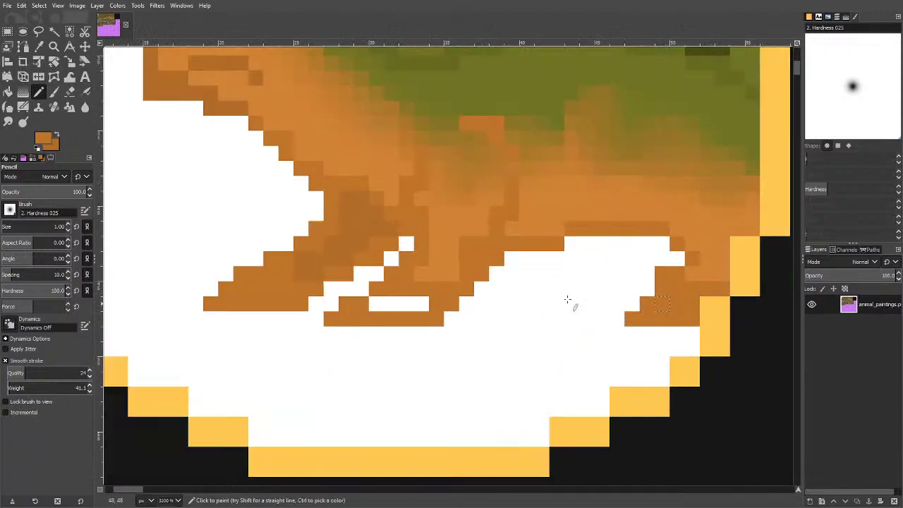
{"action": "scroll", "coordinate": [471, 270], "scroll_direction": "down", "scroll_amount": 4}
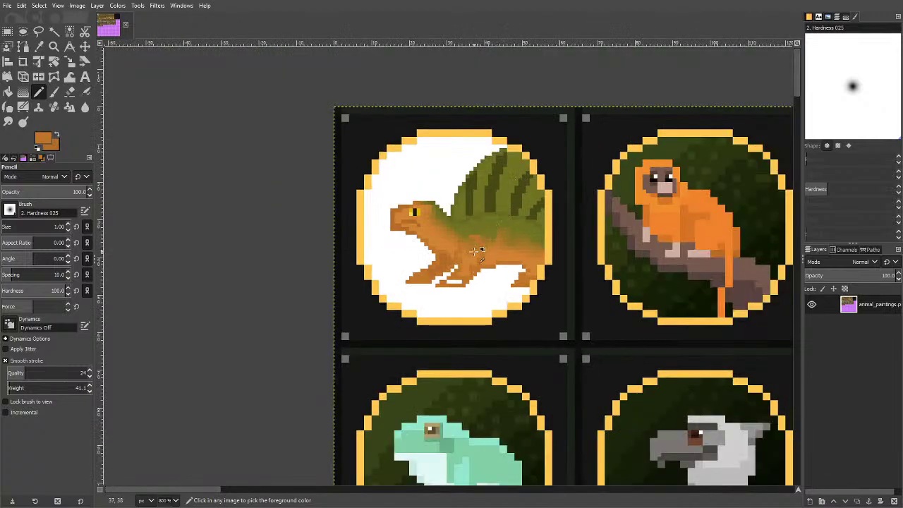
Sample the darker shading brown of the far front leg and pencil it through the middle of that leg's foot.
{"action": "scroll", "coordinate": [474, 250], "scroll_direction": "up", "scroll_amount": 3}
{"action": "key", "text": "o"}
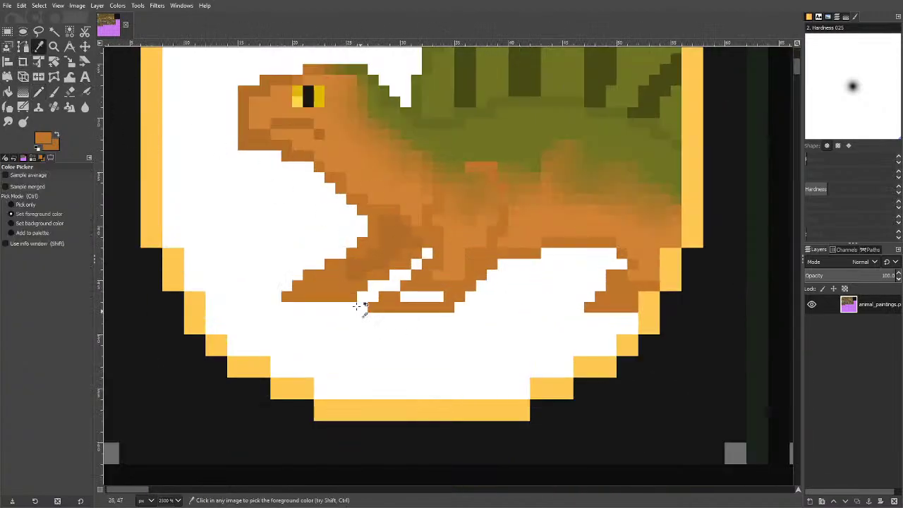
{"action": "scroll", "coordinate": [358, 306], "scroll_direction": "up", "scroll_amount": 1}
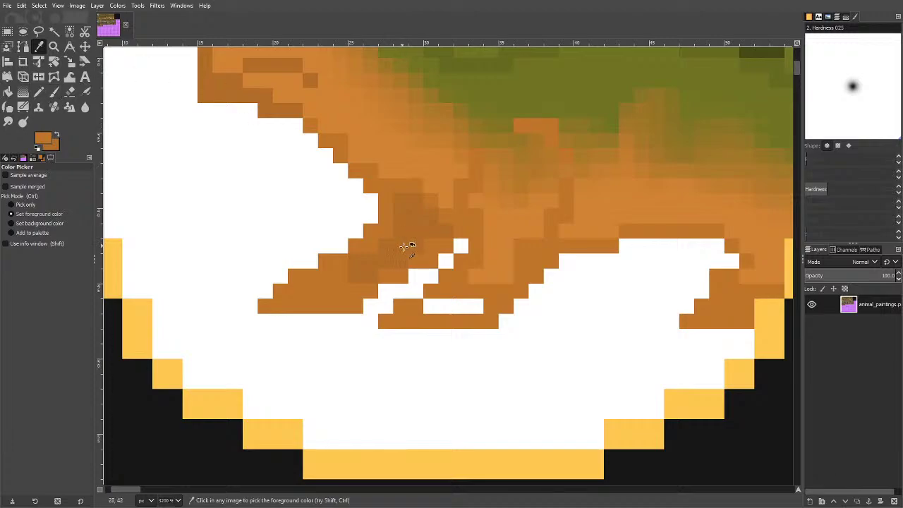
{"action": "left_click", "coordinate": [406, 246]}
{"action": "left_click", "coordinate": [39, 92]}
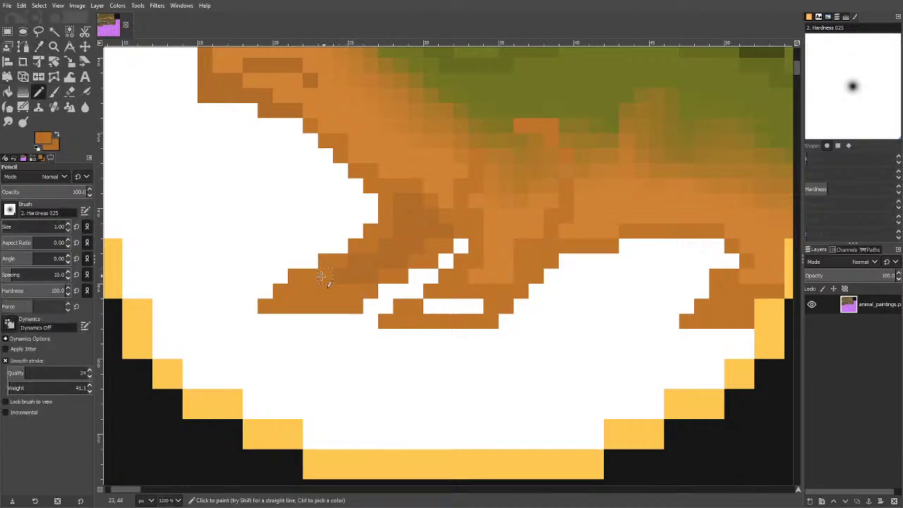
{"action": "mouse_move", "coordinate": [313, 286]}
{"action": "left_mouse_down"}
{"action": "mouse_move", "coordinate": [306, 290]}
{"action": "mouse_move", "coordinate": [379, 287]}
{"action": "left_mouse_up"}
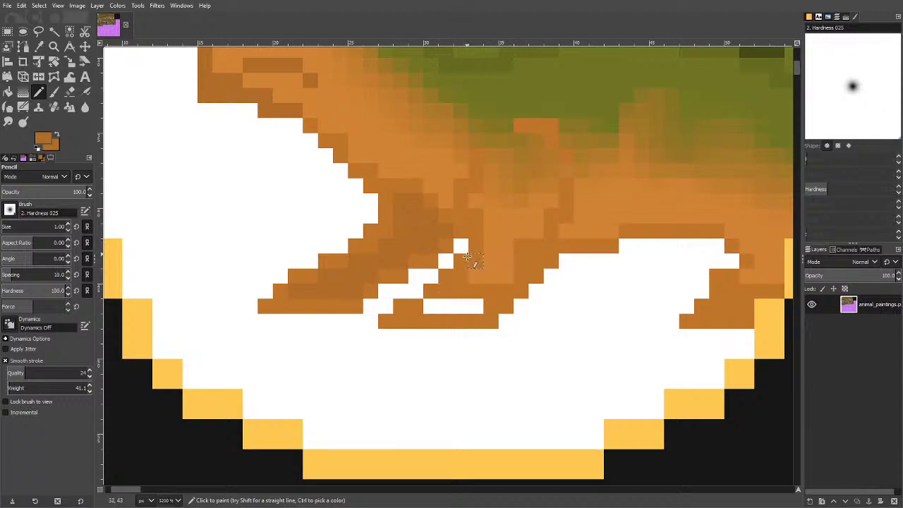
Sample the light body orange and pencil it inside the near front leg and foot, filling the foot's white gap.
{"action": "left_click", "coordinate": [39, 47]}
{"action": "left_click", "coordinate": [511, 223]}
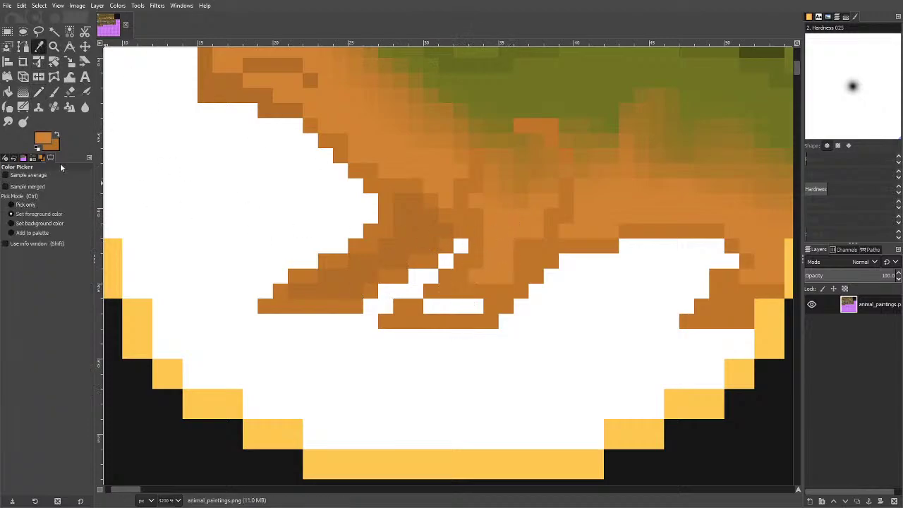
{"action": "left_click", "coordinate": [39, 91]}
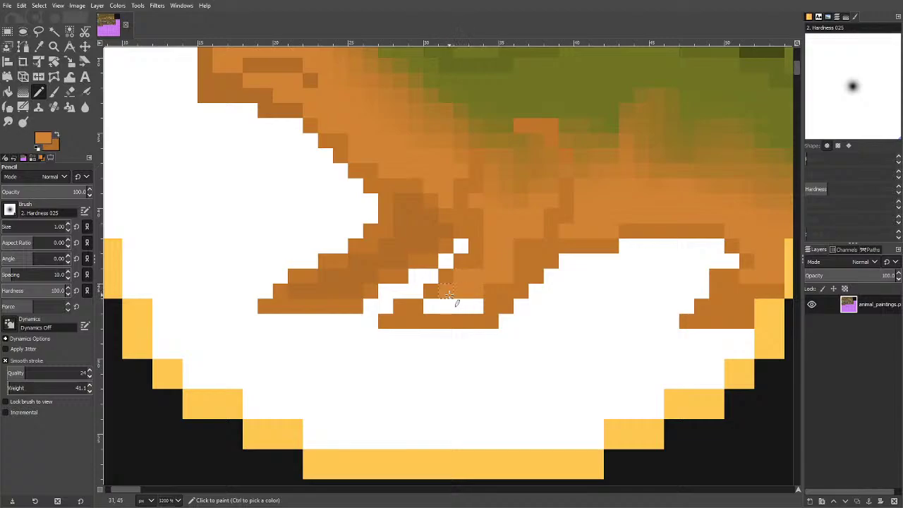
{"action": "mouse_move", "coordinate": [448, 294]}
{"action": "left_mouse_down"}
{"action": "mouse_move", "coordinate": [498, 286]}
{"action": "mouse_move", "coordinate": [534, 248]}
{"action": "left_mouse_up"}
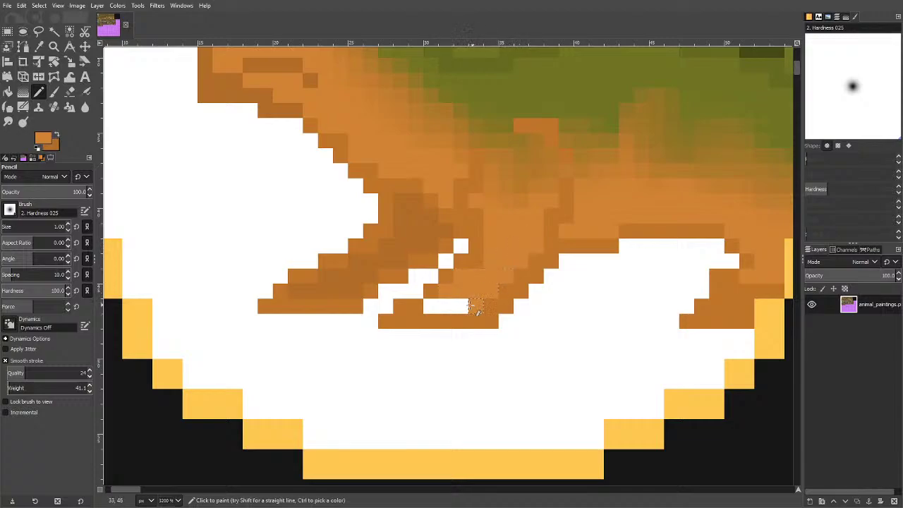
{"action": "left_click_drag", "start_coordinate": [474, 309], "coordinate": [434, 306]}
Set the foreground color to dark brown 463b30 and pencil claws along the bottom row of both front feet.
{"action": "left_click", "coordinate": [42, 139]}
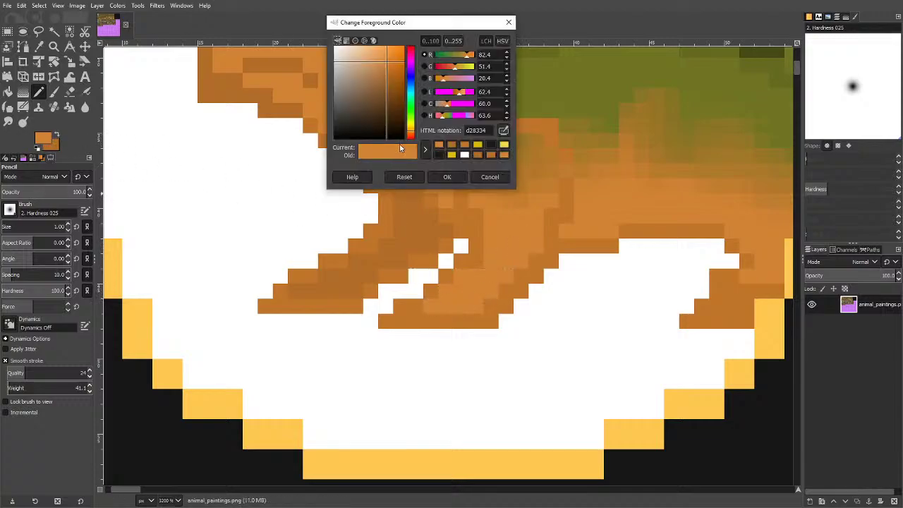
{"action": "left_click_drag", "start_coordinate": [400, 105], "coordinate": [373, 124]}
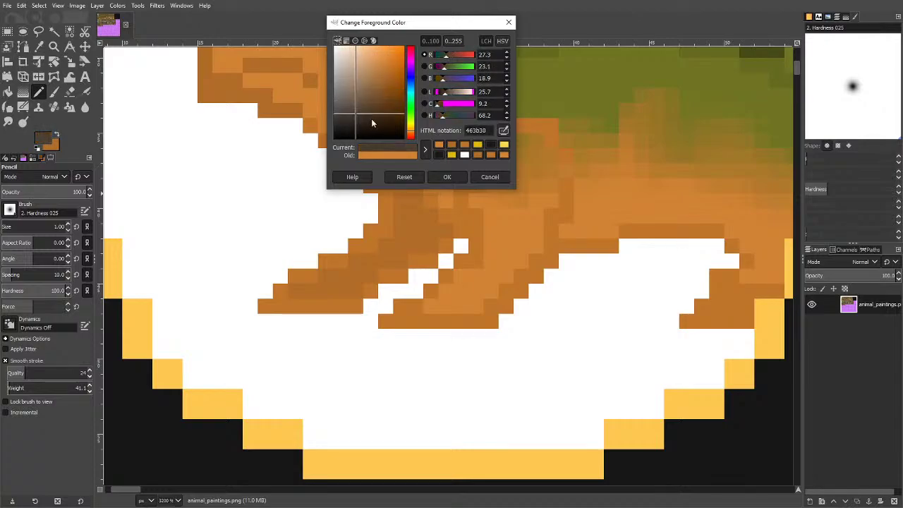
{"action": "left_click", "coordinate": [447, 177]}
{"action": "left_click_drag", "start_coordinate": [400, 319], "coordinate": [382, 321]}
{"action": "left_click_drag", "start_coordinate": [281, 306], "coordinate": [264, 306]}
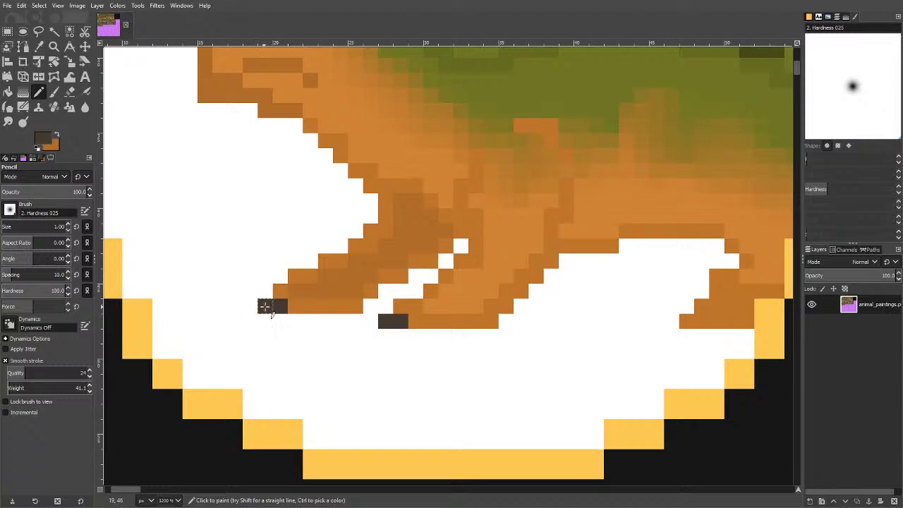
{"action": "left_click", "coordinate": [310, 306]}
{"action": "left_click", "coordinate": [436, 323]}
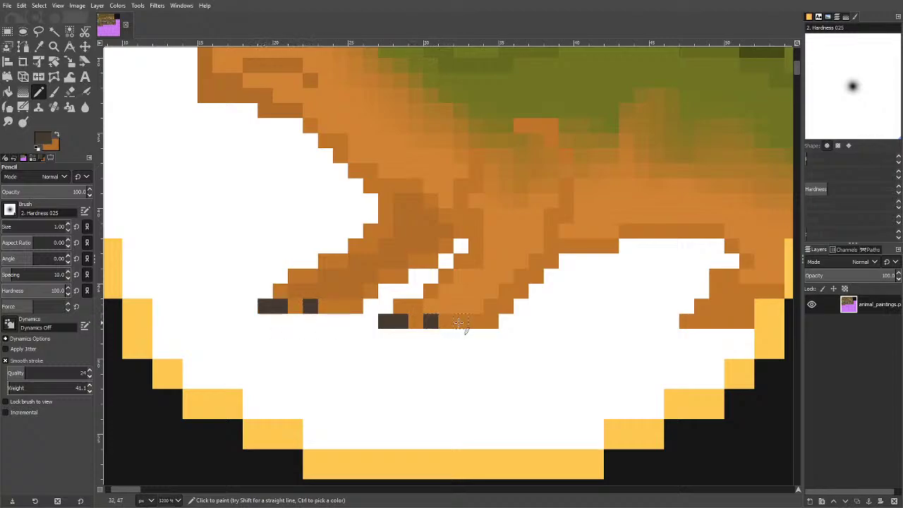
{"action": "left_click", "coordinate": [460, 322]}
Pencil three evenly spaced single-pixel claws along the bottom row of the hind foot in the same dark brown.
{"action": "left_click", "coordinate": [687, 322]}
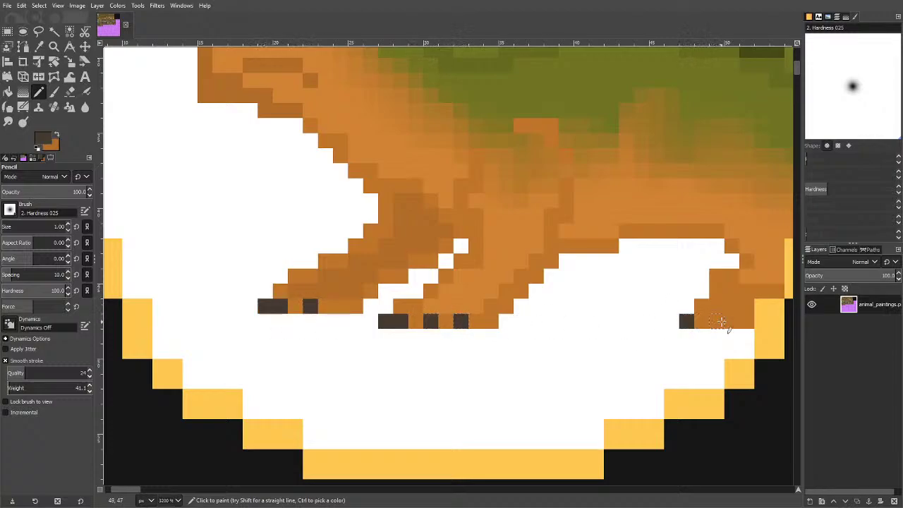
{"action": "left_click", "coordinate": [717, 321]}
{"action": "left_click", "coordinate": [747, 322]}
{"action": "scroll", "coordinate": [520, 307], "scroll_direction": "down", "scroll_amount": 3}
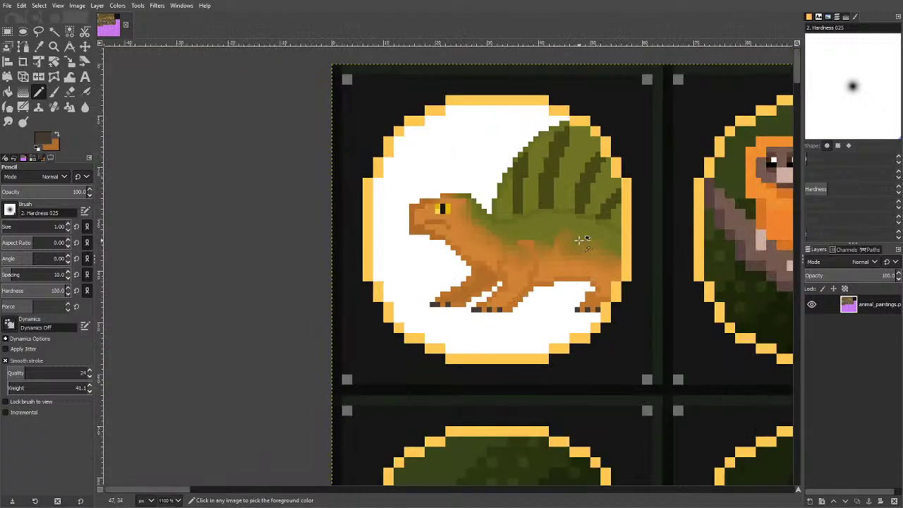
Change the pencil's foreground color to a pale grayish green.
{"action": "scroll", "coordinate": [579, 241], "scroll_direction": "up", "scroll_amount": 3}
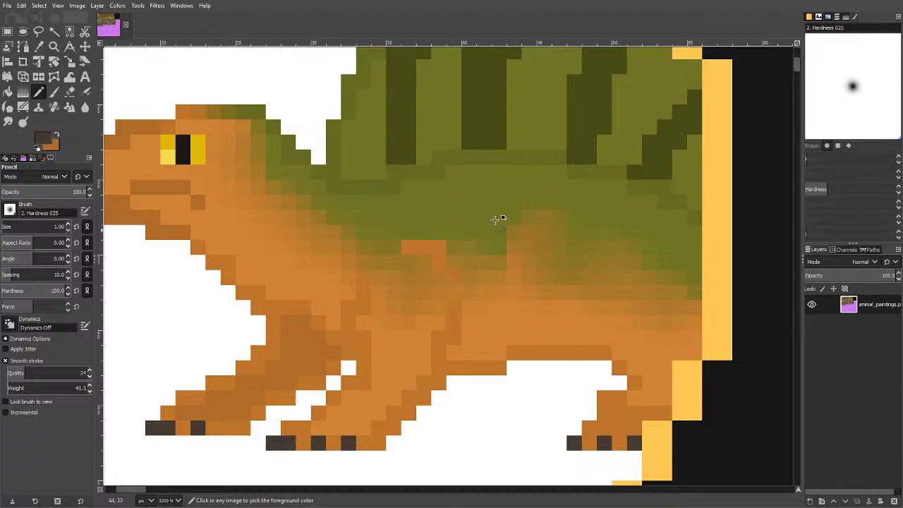
{"action": "left_click", "coordinate": [39, 46]}
{"action": "left_click", "coordinate": [39, 92]}
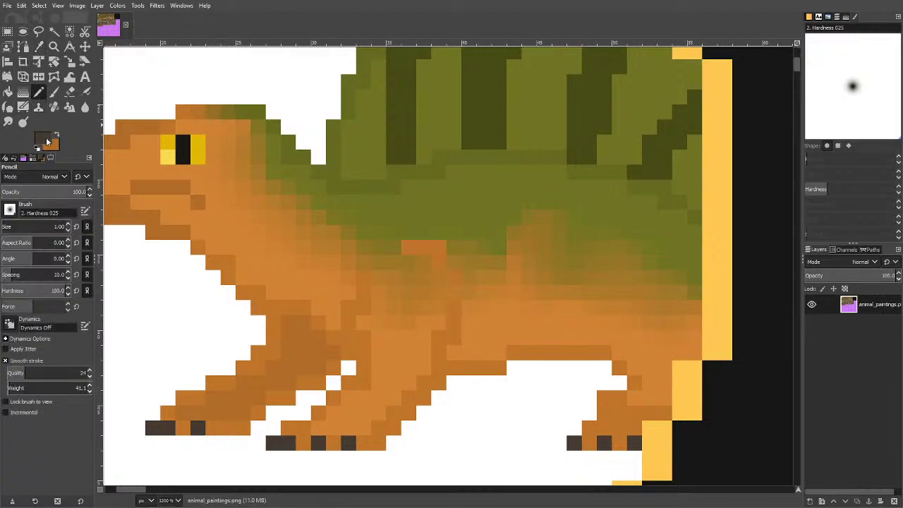
{"action": "left_click", "coordinate": [42, 139]}
{"action": "left_click_drag", "start_coordinate": [354, 112], "coordinate": [354, 74]}
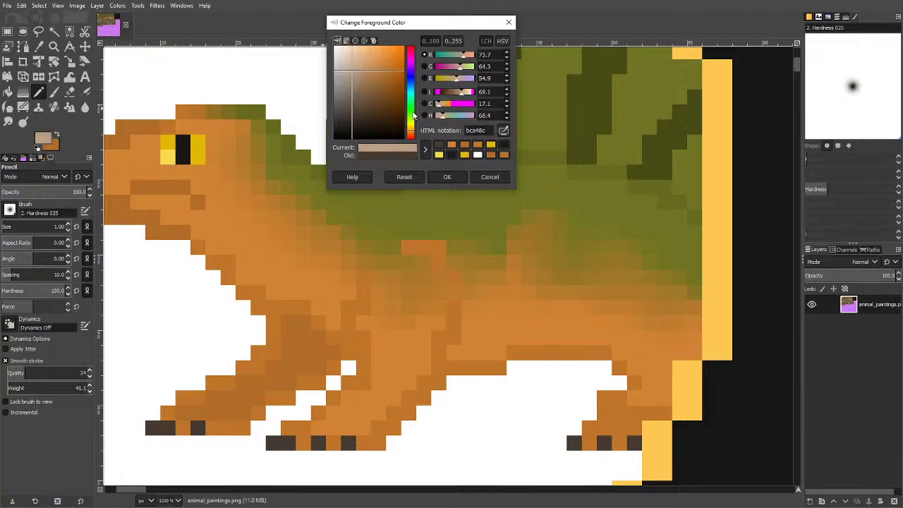
{"action": "left_click_drag", "start_coordinate": [413, 115], "coordinate": [413, 122]}
{"action": "left_click_drag", "start_coordinate": [347, 74], "coordinate": [350, 79]}
{"action": "left_click", "coordinate": [447, 177]}
Pencil four pale green two-by-two-pixel spots spaced down the sail's front edge, undoing one misplaced pixel.
{"action": "scroll", "coordinate": [573, 192], "scroll_direction": "up", "scroll_amount": 4}
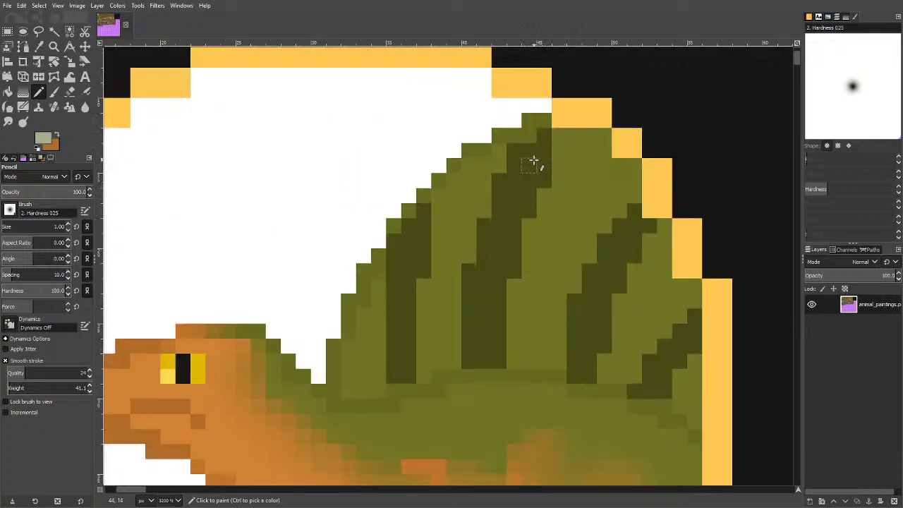
{"action": "mouse_move", "coordinate": [538, 127]}
{"action": "left_mouse_down"}
{"action": "mouse_move", "coordinate": [541, 116]}
{"action": "mouse_move", "coordinate": [529, 113]}
{"action": "left_mouse_up"}
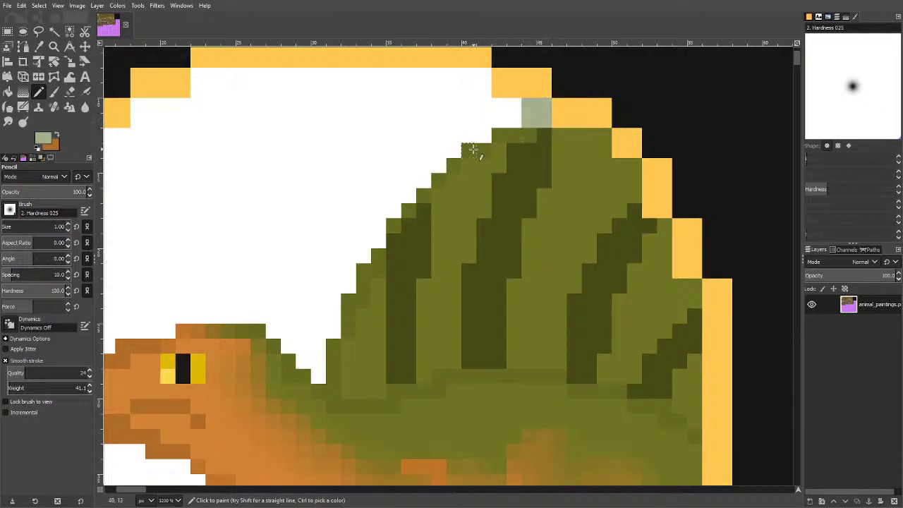
{"action": "left_click", "coordinate": [473, 150]}
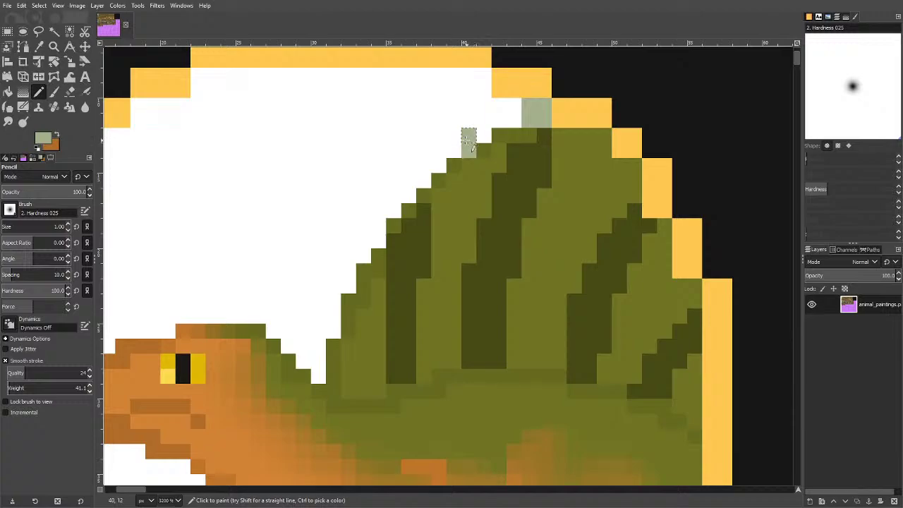
{"action": "key", "text": "ctrl+z"}
{"action": "left_click", "coordinate": [469, 151]}
{"action": "left_click", "coordinate": [454, 151]}
{"action": "left_click_drag", "start_coordinate": [411, 202], "coordinate": [422, 210]}
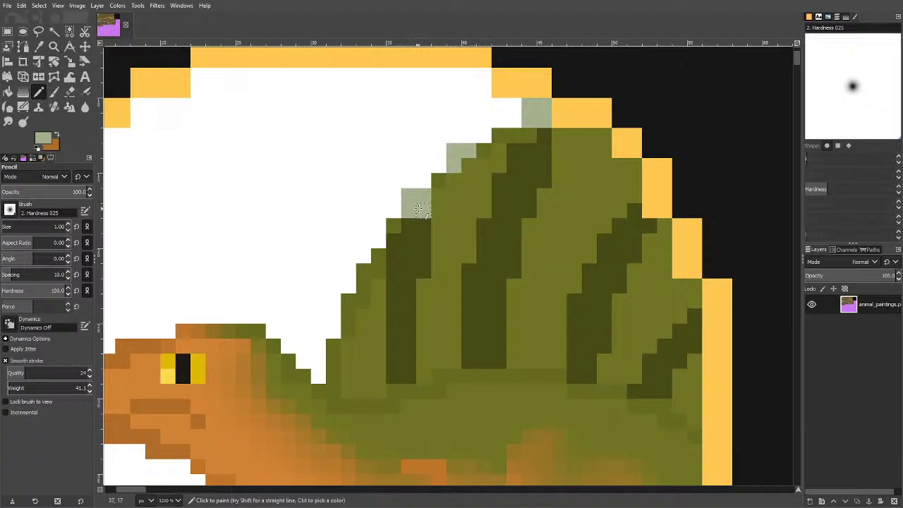
{"action": "mouse_move", "coordinate": [370, 270]}
{"action": "left_mouse_down"}
{"action": "mouse_move", "coordinate": [354, 285]}
{"action": "mouse_move", "coordinate": [356, 270]}
{"action": "left_mouse_up"}
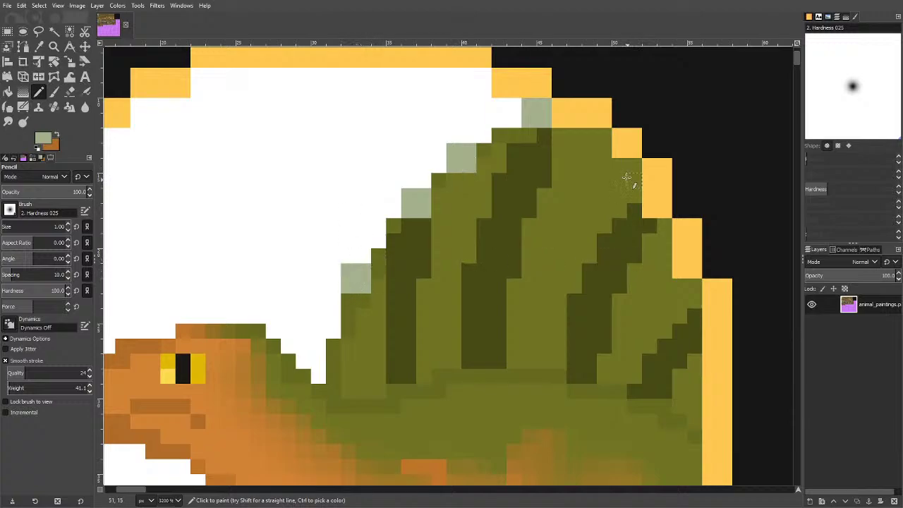
{"action": "left_click", "coordinate": [526, 170]}
{"action": "left_click", "coordinate": [514, 210]}
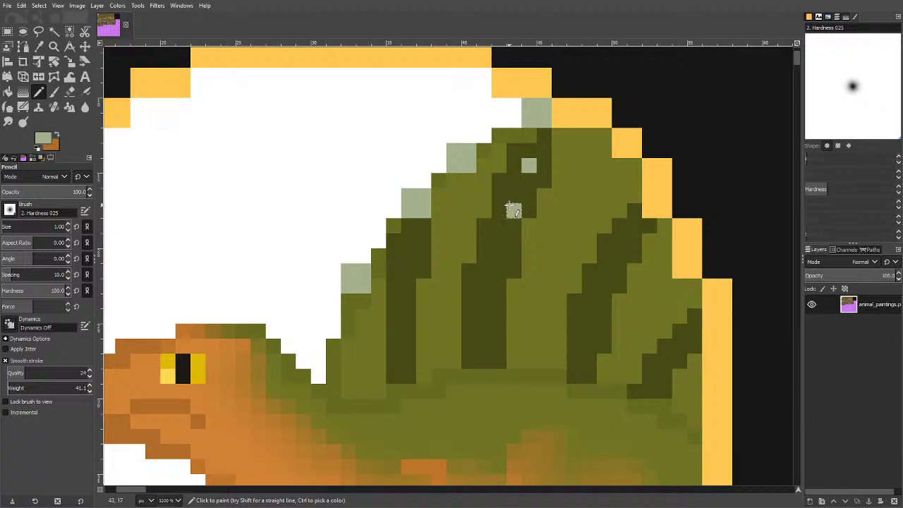
{"action": "left_click", "coordinate": [499, 240]}
{"action": "key", "text": "ctrl+z"}
{"action": "key", "text": "ctrl+z"}
{"action": "key", "text": "ctrl+z"}
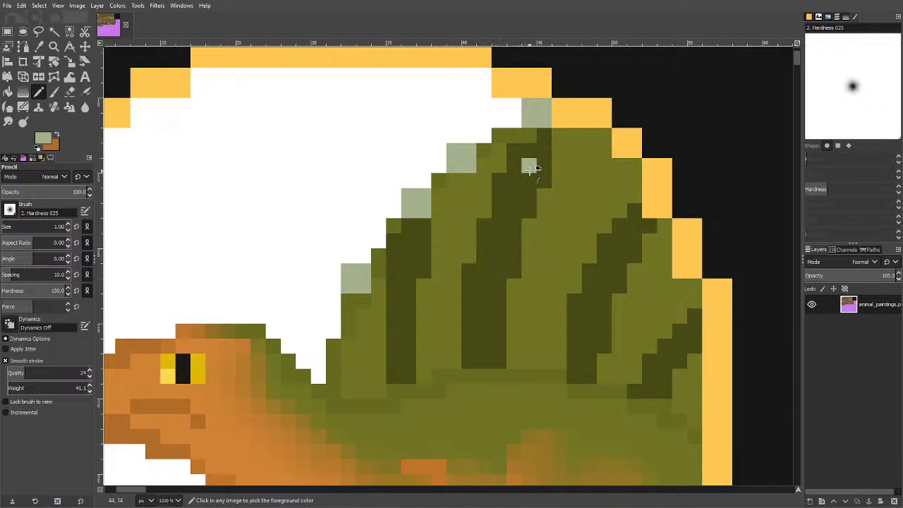
Pencil four pale green two-by-two-pixel spots down the sail's second dark stripe from the front, undoing a misplaced stroke.
{"action": "left_click", "coordinate": [529, 151]}
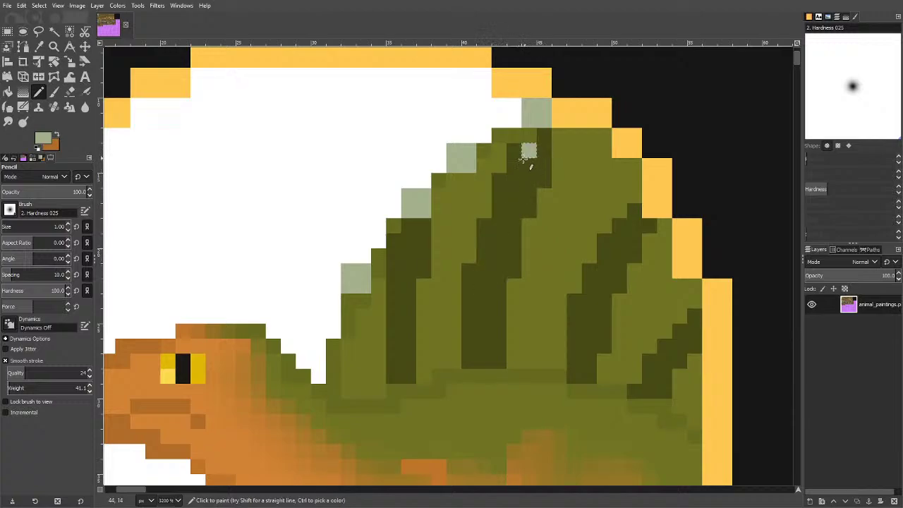
{"action": "left_click_drag", "start_coordinate": [513, 165], "coordinate": [528, 165]}
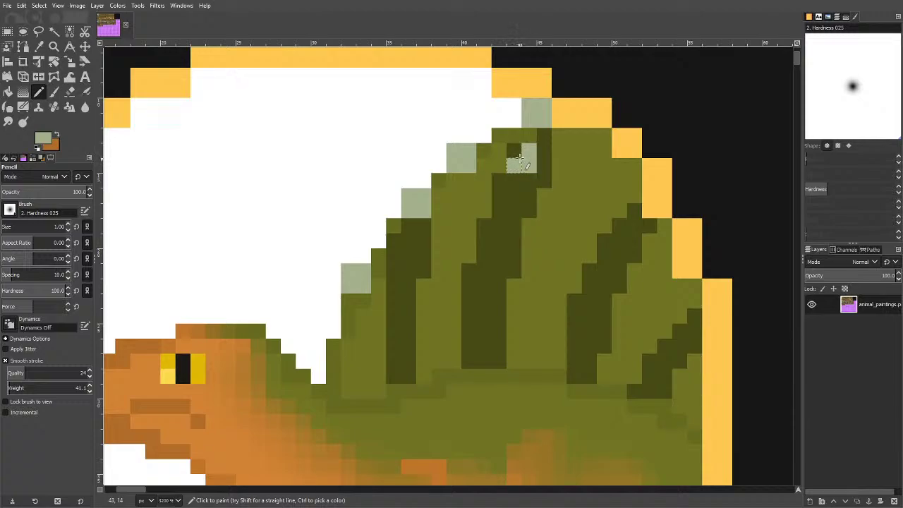
{"action": "left_click", "coordinate": [516, 152]}
{"action": "mouse_move", "coordinate": [499, 210]}
{"action": "left_mouse_down"}
{"action": "mouse_move", "coordinate": [512, 227]}
{"action": "mouse_move", "coordinate": [511, 212]}
{"action": "left_mouse_up"}
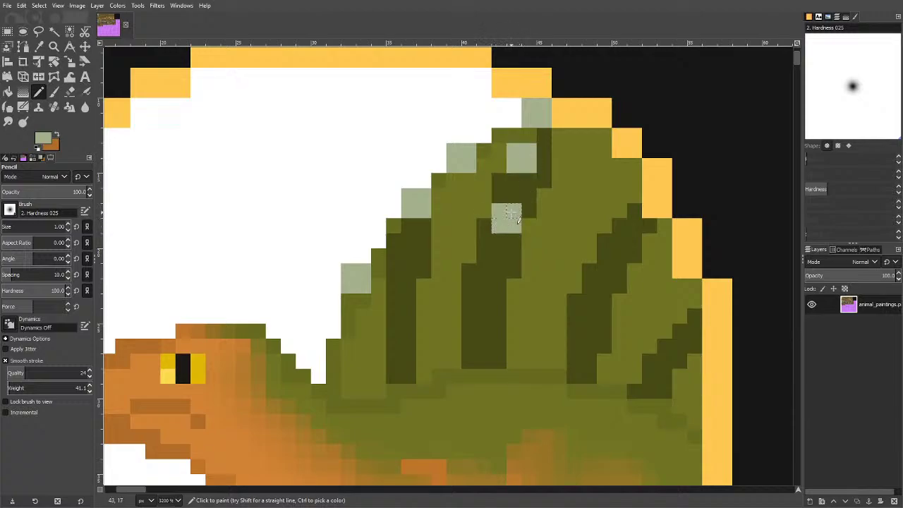
{"action": "mouse_move", "coordinate": [484, 271]}
{"action": "left_mouse_down"}
{"action": "mouse_move", "coordinate": [501, 286]}
{"action": "mouse_move", "coordinate": [491, 287]}
{"action": "left_mouse_up"}
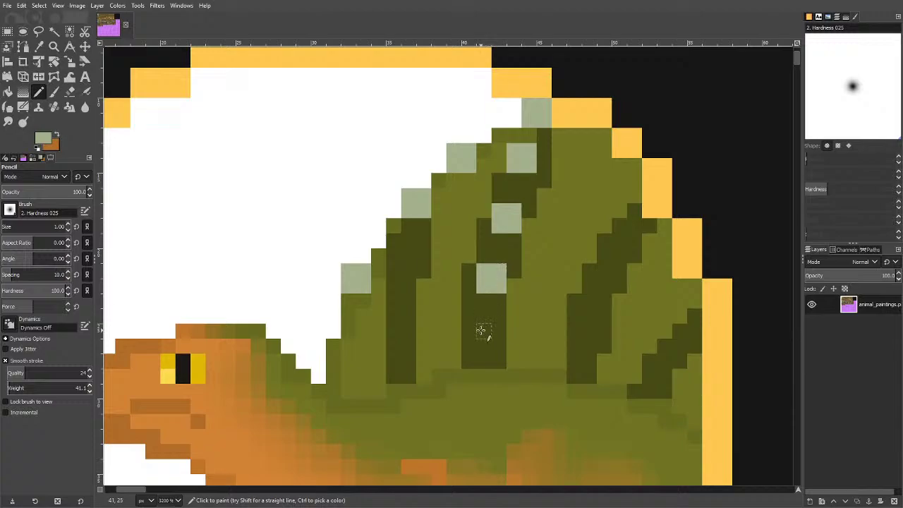
{"action": "mouse_move", "coordinate": [480, 331]}
{"action": "left_mouse_down"}
{"action": "mouse_move", "coordinate": [490, 351]}
{"action": "mouse_move", "coordinate": [494, 332]}
{"action": "mouse_move", "coordinate": [470, 348]}
{"action": "left_mouse_up"}
{"action": "key", "text": "ctrl+z"}
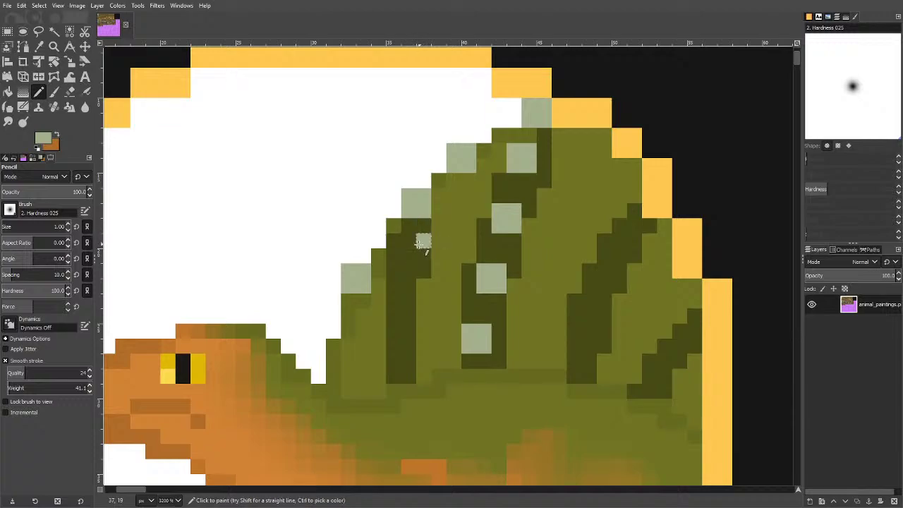
Pencil three pale green two-by-two-pixel spots down the sail's frontmost dark stripe, undoing a misplaced stroke.
{"action": "mouse_move", "coordinate": [420, 243]}
{"action": "left_mouse_down"}
{"action": "mouse_move", "coordinate": [419, 258]}
{"action": "mouse_move", "coordinate": [408, 252]}
{"action": "left_mouse_up"}
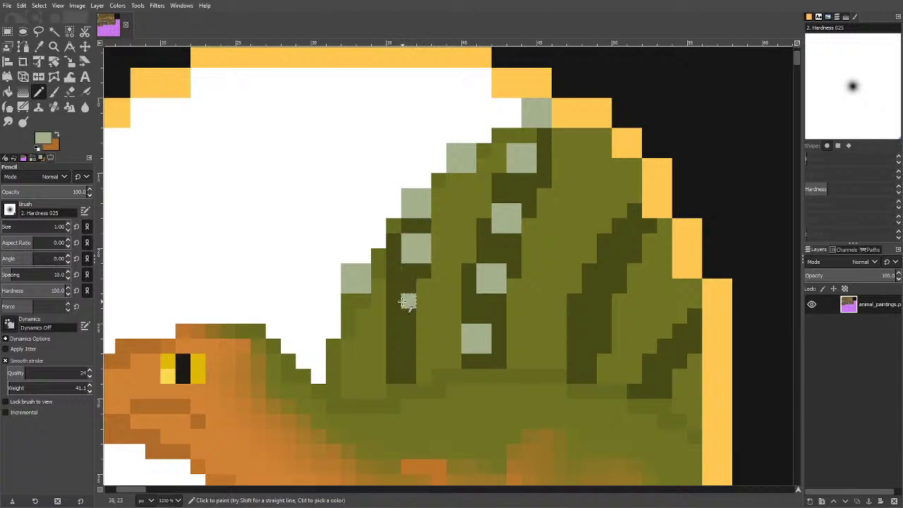
{"action": "mouse_move", "coordinate": [402, 302]}
{"action": "left_mouse_down"}
{"action": "mouse_move", "coordinate": [399, 317]}
{"action": "mouse_move", "coordinate": [410, 318]}
{"action": "left_mouse_up"}
{"action": "left_click", "coordinate": [407, 347]}
{"action": "left_click", "coordinate": [396, 362]}
{"action": "left_click", "coordinate": [407, 372]}
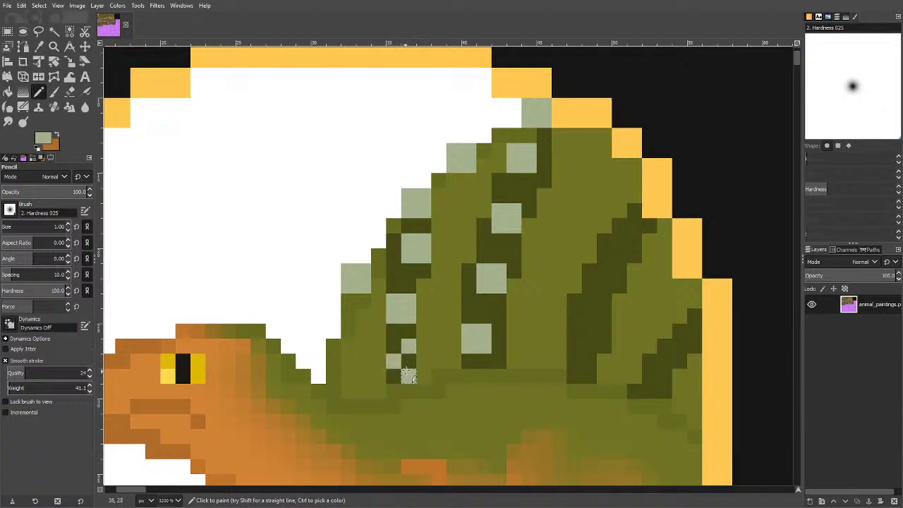
{"action": "mouse_move", "coordinate": [405, 371]}
{"action": "left_mouse_down"}
{"action": "mouse_move", "coordinate": [397, 352]}
{"action": "mouse_move", "coordinate": [398, 376]}
{"action": "mouse_move", "coordinate": [409, 378]}
{"action": "left_mouse_up"}
{"action": "key", "text": "ctrl+z"}
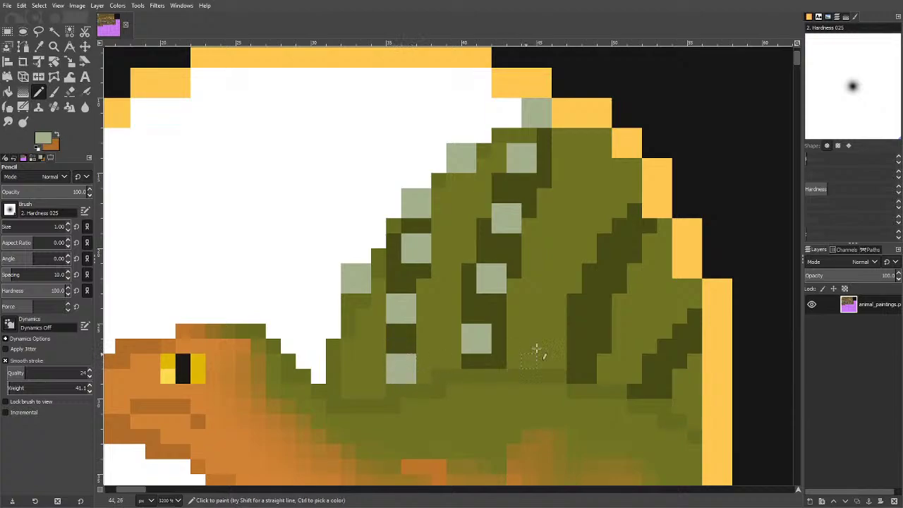
Pencil pale green two-by-two-pixel spots on the sail's two rear dark stripes, three on the third and two on the rearmost.
{"action": "mouse_move", "coordinate": [638, 220]}
{"action": "left_mouse_down"}
{"action": "mouse_move", "coordinate": [620, 238]}
{"action": "mouse_move", "coordinate": [624, 230]}
{"action": "left_mouse_up"}
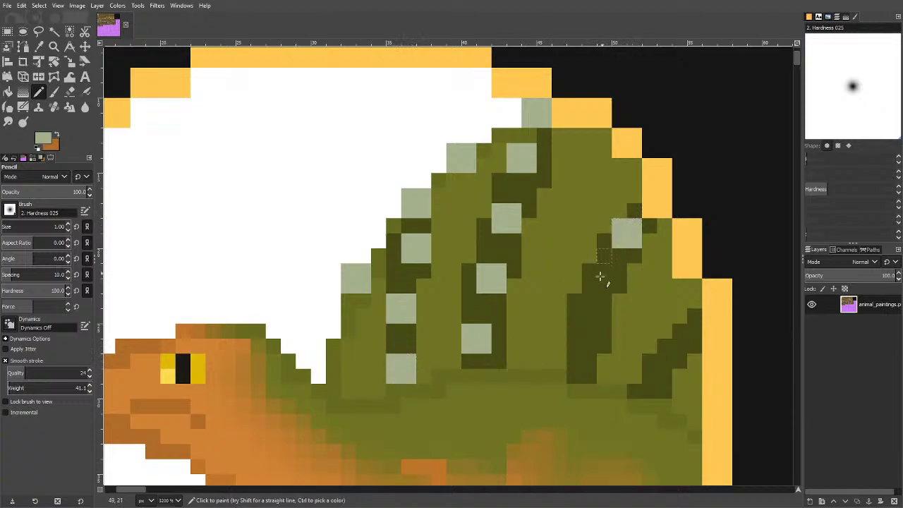
{"action": "left_click_drag", "start_coordinate": [603, 285], "coordinate": [601, 303]}
{"action": "left_click_drag", "start_coordinate": [585, 343], "coordinate": [588, 362]}
{"action": "mouse_move", "coordinate": [688, 333]}
{"action": "left_mouse_down"}
{"action": "mouse_move", "coordinate": [679, 331]}
{"action": "mouse_move", "coordinate": [678, 347]}
{"action": "left_mouse_up"}
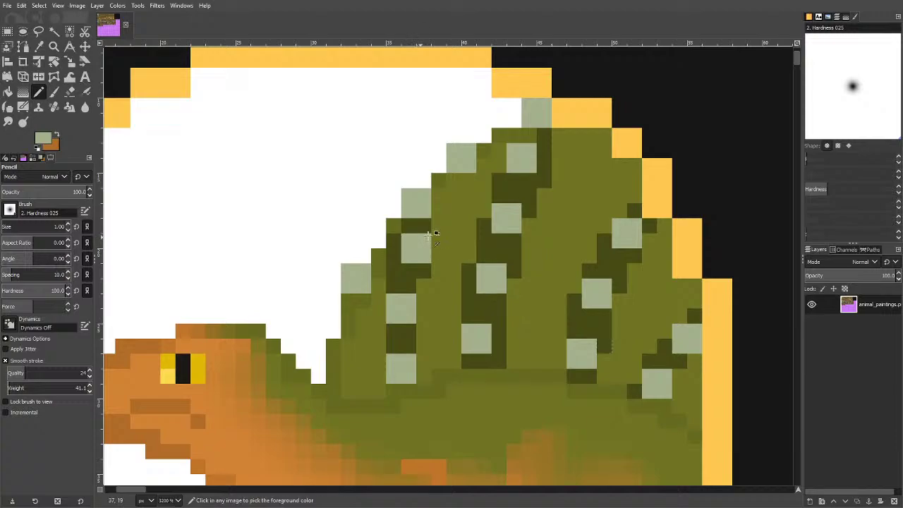
Pencil a row of four pale green two-by-two-pixel spots across the back below the sail, undoing one misplaced stroke.
{"action": "scroll", "coordinate": [521, 164], "scroll_direction": "down", "scroll_amount": 4}
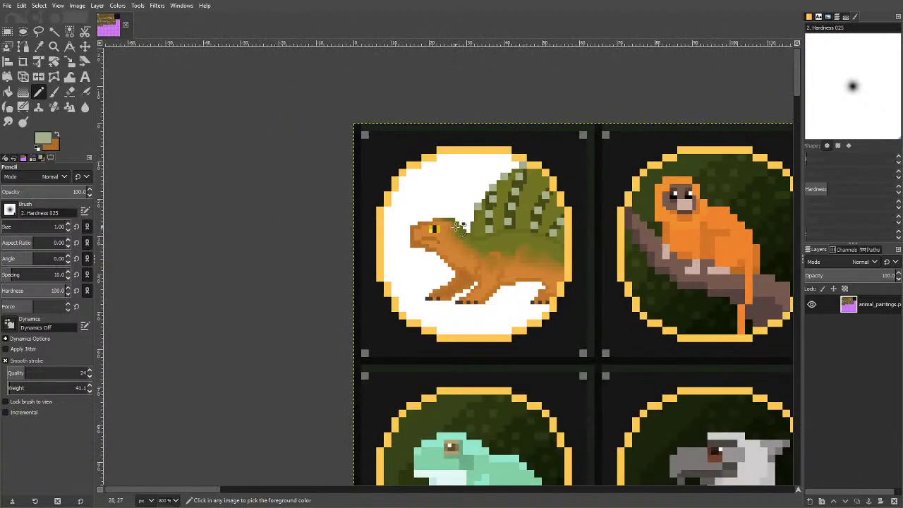
{"action": "scroll", "coordinate": [466, 238], "scroll_direction": "up", "scroll_amount": 1}
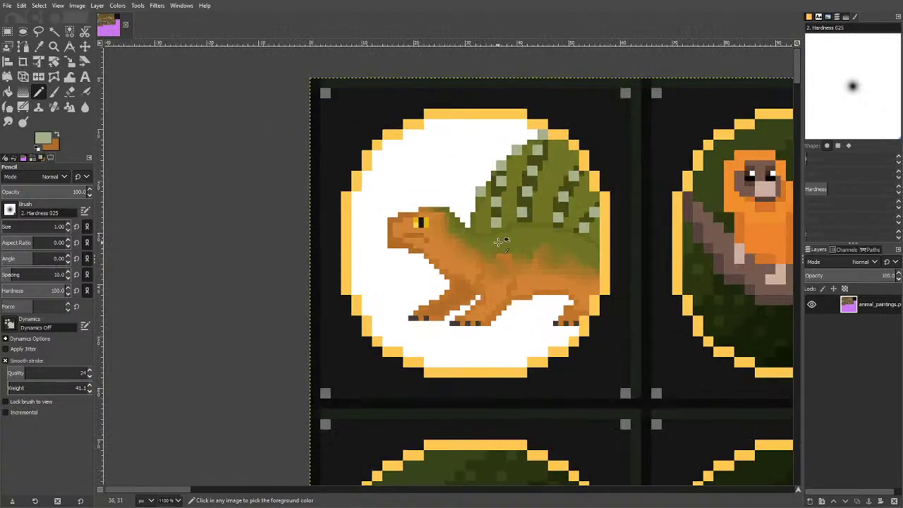
{"action": "scroll", "coordinate": [499, 241], "scroll_direction": "up", "scroll_amount": 4}
{"action": "left_click", "coordinate": [474, 265]}
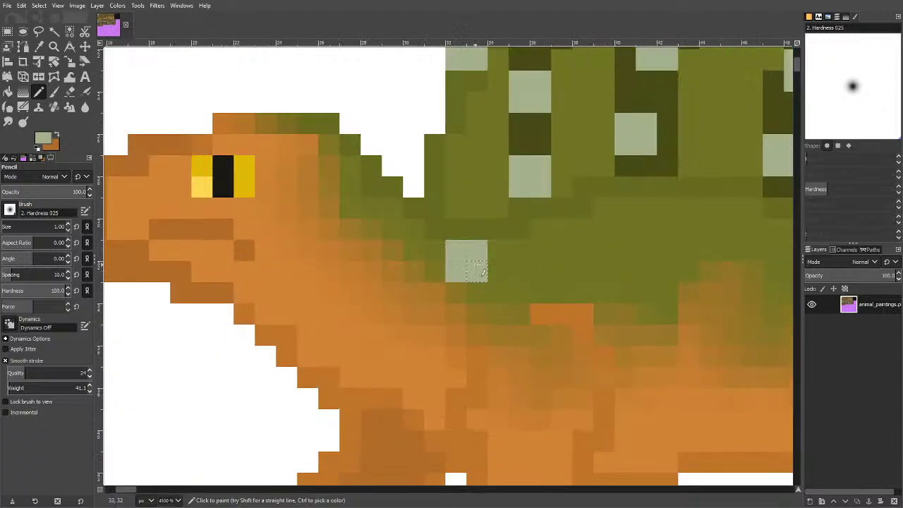
{"action": "mouse_move", "coordinate": [605, 232]}
{"action": "left_mouse_down"}
{"action": "mouse_move", "coordinate": [581, 258]}
{"action": "mouse_move", "coordinate": [612, 232]}
{"action": "left_mouse_up"}
{"action": "key", "text": "ctrl+z"}
{"action": "left_click", "coordinate": [583, 230]}
{"action": "scroll", "coordinate": [406, 316], "scroll_direction": "down", "scroll_amount": 1}
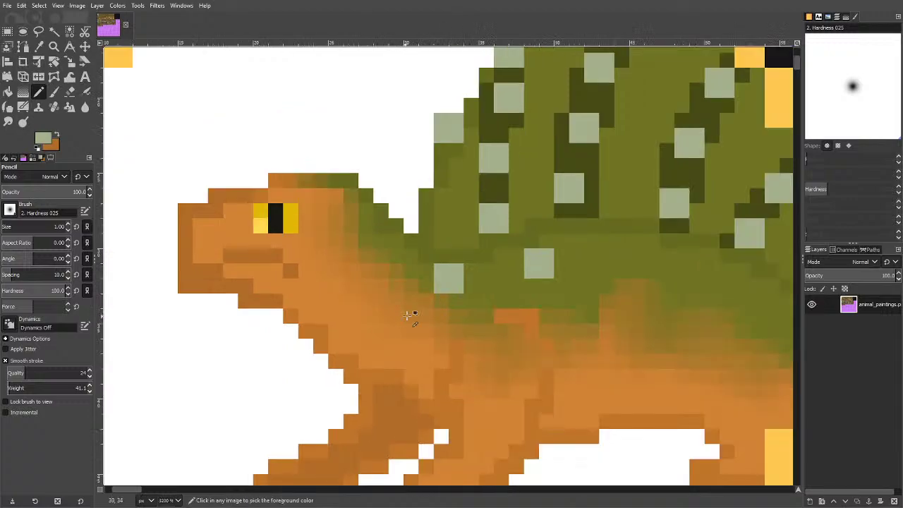
{"action": "left_click_drag", "start_coordinate": [626, 242], "coordinate": [636, 255]}
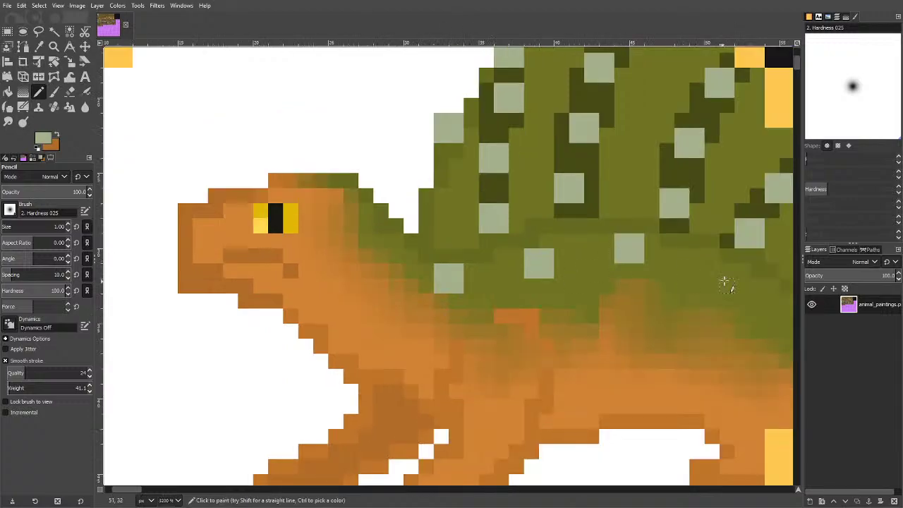
{"action": "mouse_move", "coordinate": [722, 282]}
{"action": "left_mouse_down"}
{"action": "mouse_move", "coordinate": [727, 268]}
{"action": "mouse_move", "coordinate": [740, 274]}
{"action": "left_mouse_up"}
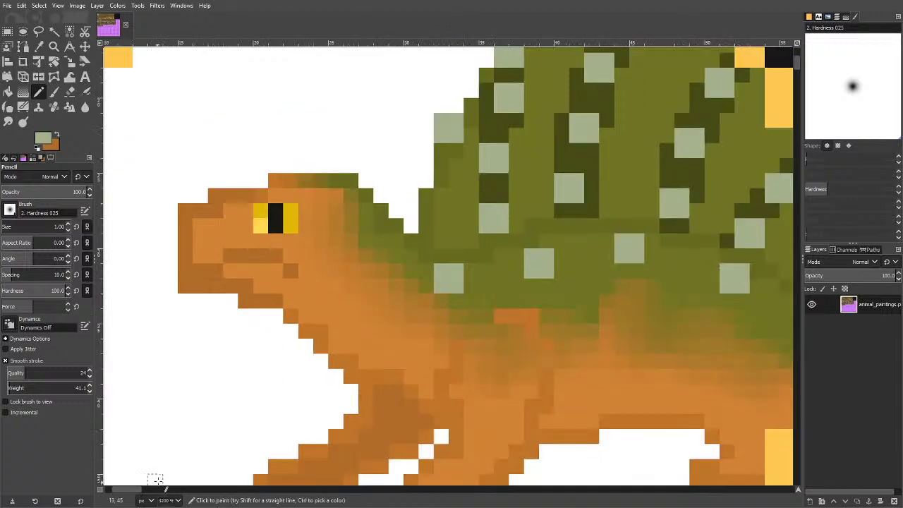
{"action": "scroll", "coordinate": [487, 272], "scroll_direction": "down", "scroll_amount": 2}
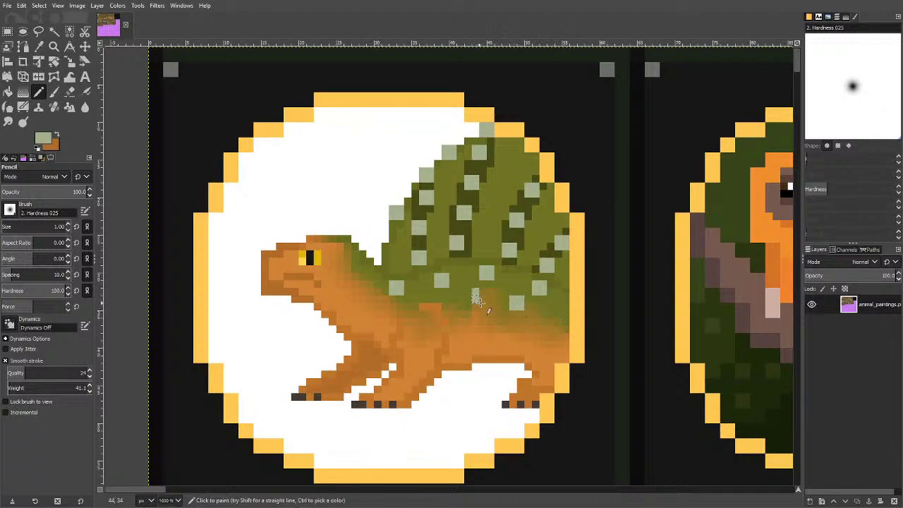
Add two more pale green two-by-two-pixel spots on the back and scatter single-pixel spots between them and along the flank.
{"action": "key", "text": "ctrl"}
{"action": "left_click", "coordinate": [474, 293]}
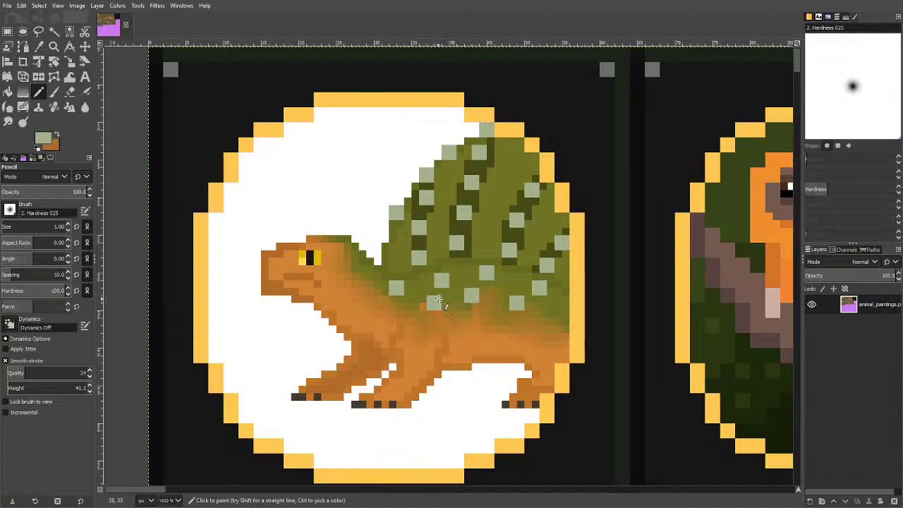
{"action": "left_click", "coordinate": [408, 306]}
{"action": "left_click", "coordinate": [422, 284]}
{"action": "left_click", "coordinate": [452, 306]}
{"action": "left_click", "coordinate": [530, 329]}
{"action": "left_click", "coordinate": [558, 306]}
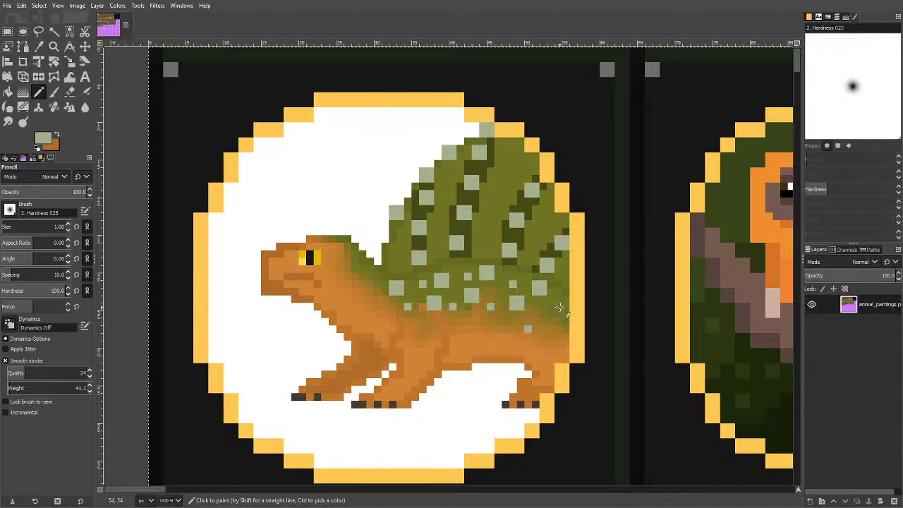
{"action": "left_click", "coordinate": [513, 321]}
{"action": "left_click", "coordinate": [536, 313]}
Sample the sail's olive green as the foreground color and darken it slightly to 666b21.
{"action": "scroll", "coordinate": [494, 269], "scroll_direction": "down", "scroll_amount": 6, "text": "ctrl"}
{"action": "scroll", "coordinate": [458, 240], "scroll_direction": "up", "scroll_amount": 3, "text": "ctrl"}
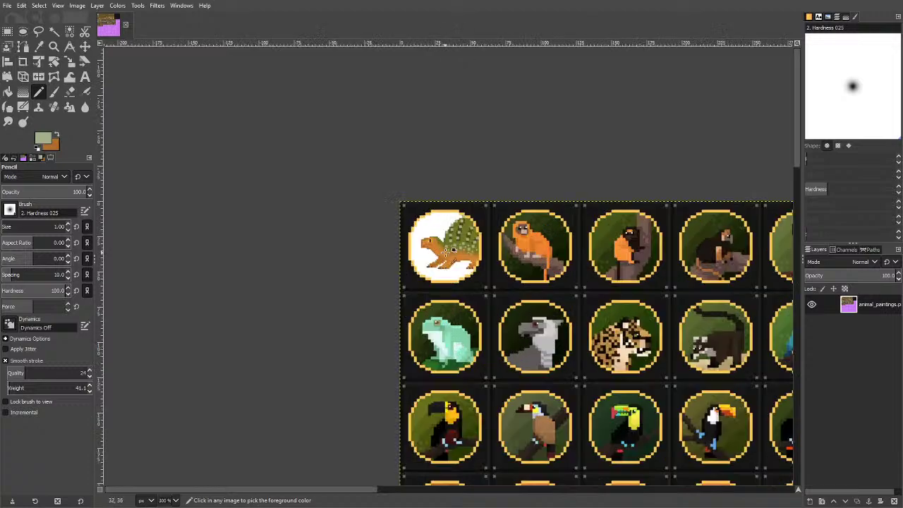
{"action": "scroll", "coordinate": [459, 215], "scroll_direction": "up", "scroll_amount": 3, "text": "ctrl"}
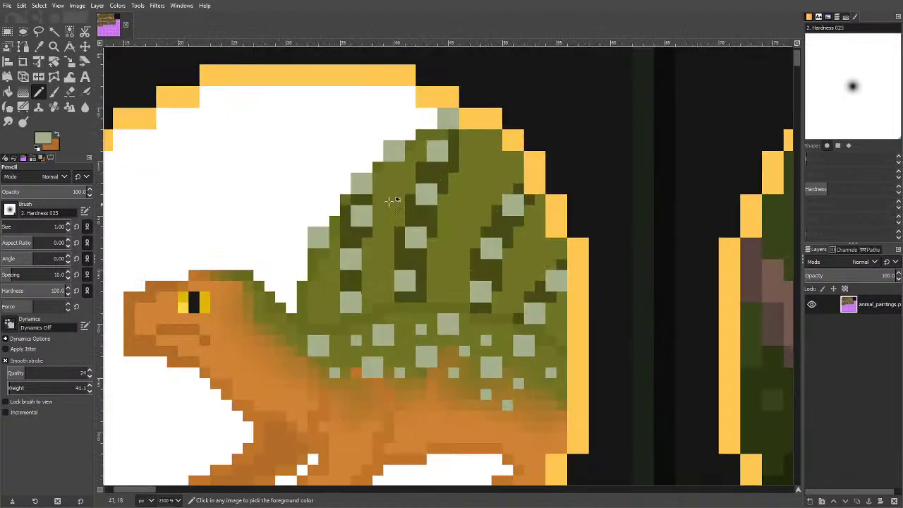
{"action": "left_click", "coordinate": [39, 46]}
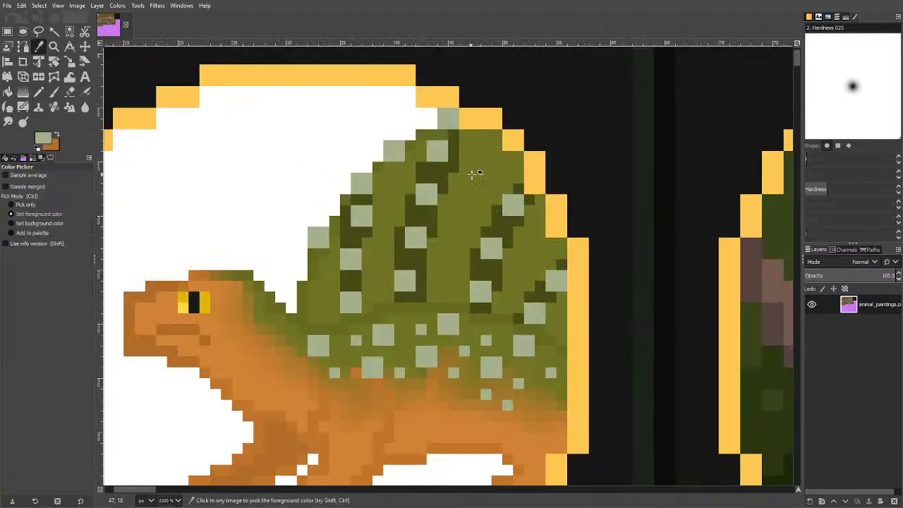
{"action": "left_click", "coordinate": [471, 175]}
{"action": "left_click", "coordinate": [40, 141]}
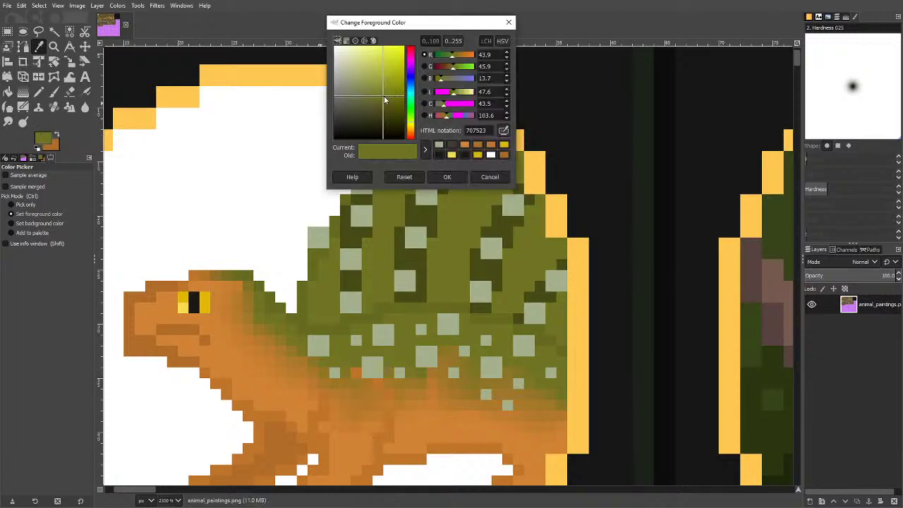
{"action": "left_click", "coordinate": [384, 102]}
{"action": "left_click", "coordinate": [447, 176]}
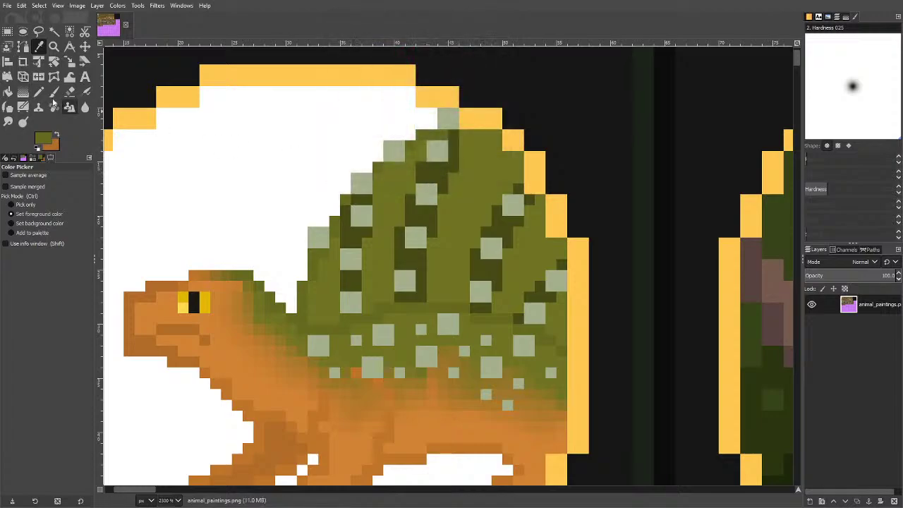
Pencil thin, darker olive streaks running lengthwise between the dark stripes over the whole sail.
{"action": "left_click", "coordinate": [39, 92]}
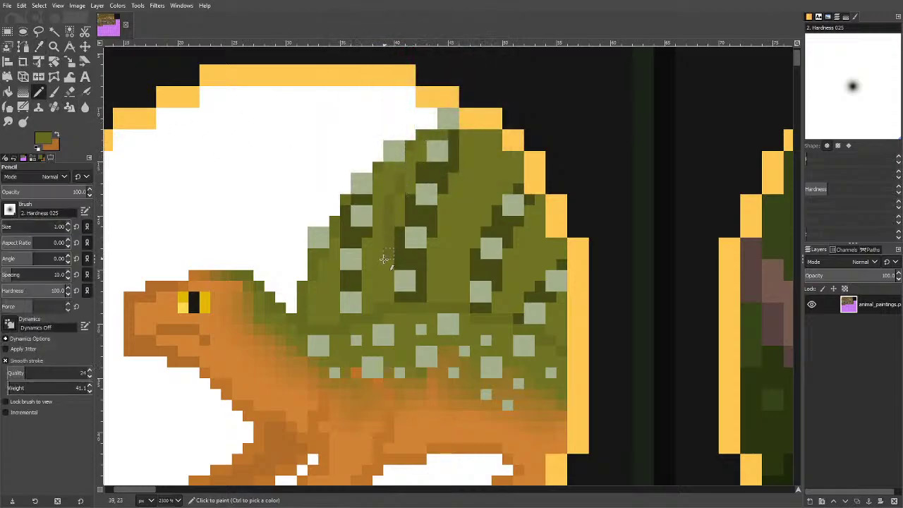
{"action": "mouse_move", "coordinate": [384, 259]}
{"action": "left_mouse_down"}
{"action": "mouse_move", "coordinate": [378, 252]}
{"action": "mouse_move", "coordinate": [367, 295]}
{"action": "mouse_move", "coordinate": [333, 272]}
{"action": "mouse_move", "coordinate": [324, 302]}
{"action": "left_mouse_up"}
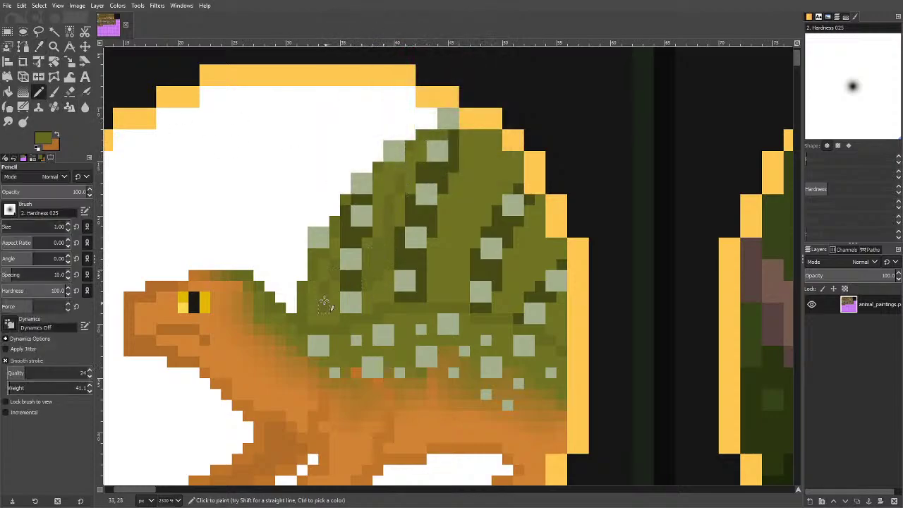
{"action": "left_click_drag", "start_coordinate": [447, 288], "coordinate": [470, 165]}
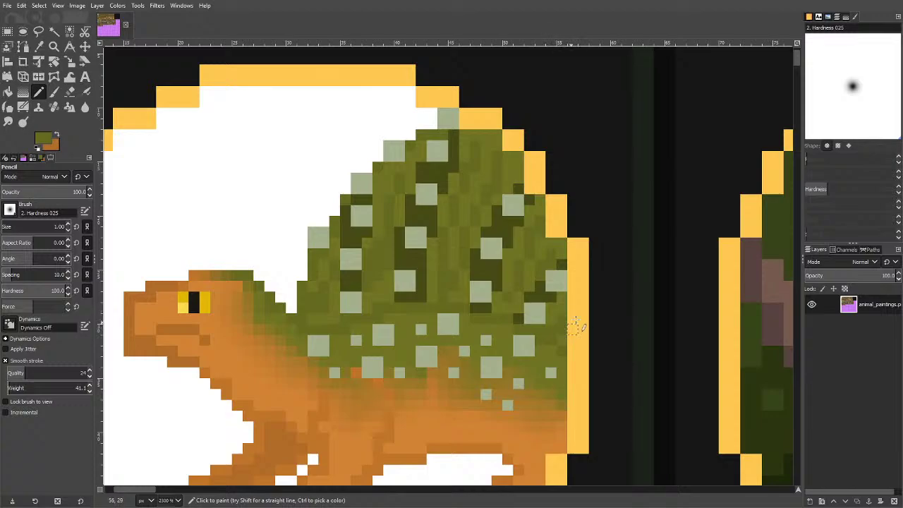
Darken the olive foreground color further and pencil a shading line along the sail's base, undoing the first attempt.
{"action": "left_click", "coordinate": [45, 140]}
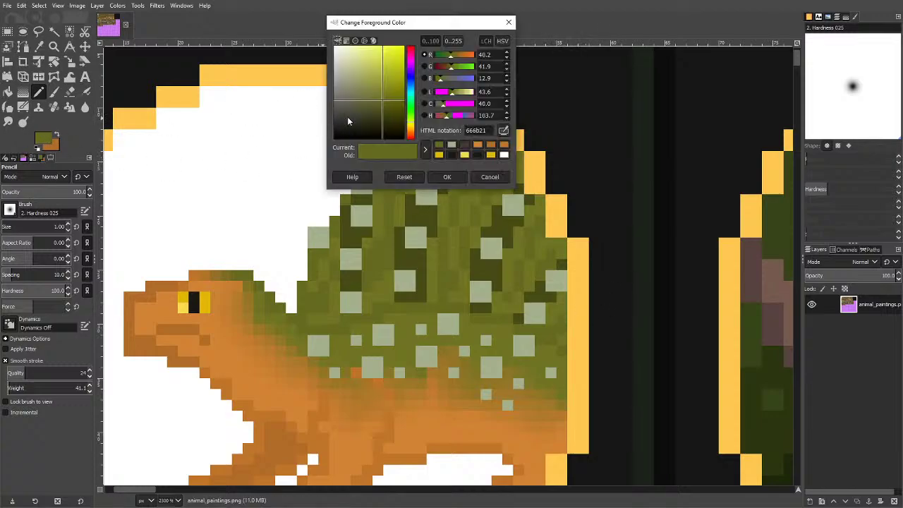
{"action": "left_click", "coordinate": [382, 102]}
{"action": "left_click", "coordinate": [446, 177]}
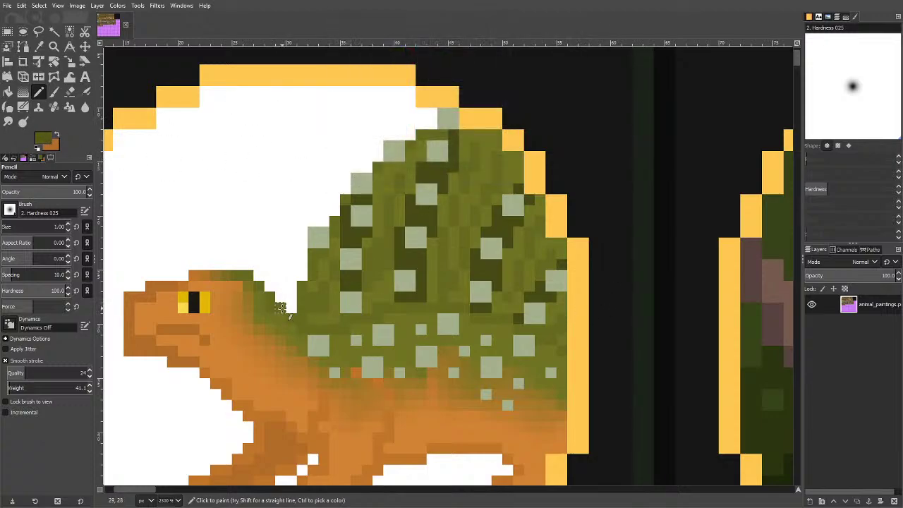
{"action": "mouse_move", "coordinate": [281, 308]}
{"action": "left_mouse_down"}
{"action": "mouse_move", "coordinate": [348, 328]}
{"action": "mouse_move", "coordinate": [398, 308]}
{"action": "mouse_move", "coordinate": [461, 306]}
{"action": "mouse_move", "coordinate": [579, 342]}
{"action": "left_mouse_up"}
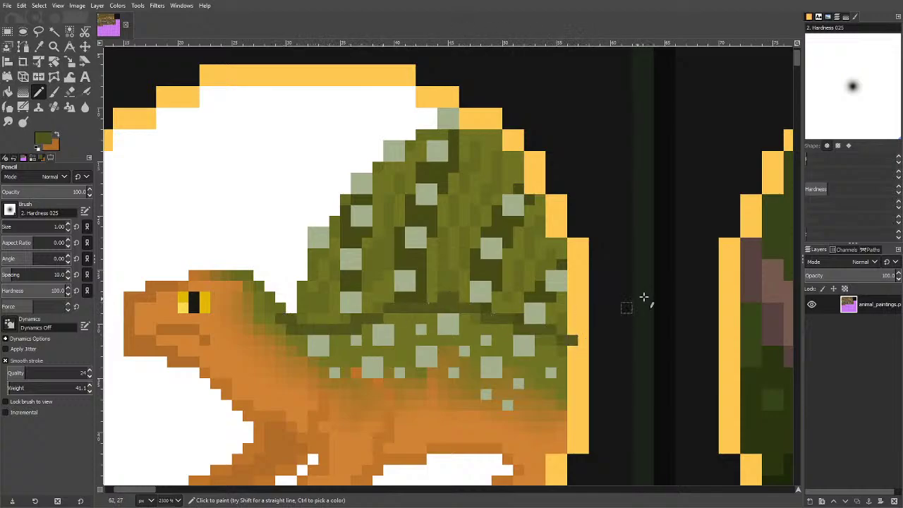
{"action": "key", "text": "ctrl+z"}
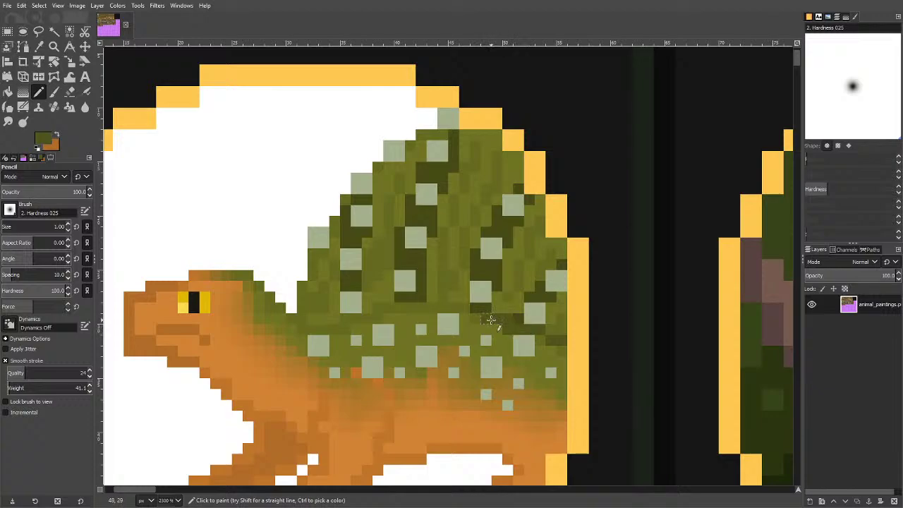
{"action": "mouse_move", "coordinate": [491, 320]}
{"action": "left_mouse_down"}
{"action": "mouse_move", "coordinate": [378, 309]}
{"action": "mouse_move", "coordinate": [314, 329]}
{"action": "mouse_move", "coordinate": [271, 300]}
{"action": "left_mouse_up"}
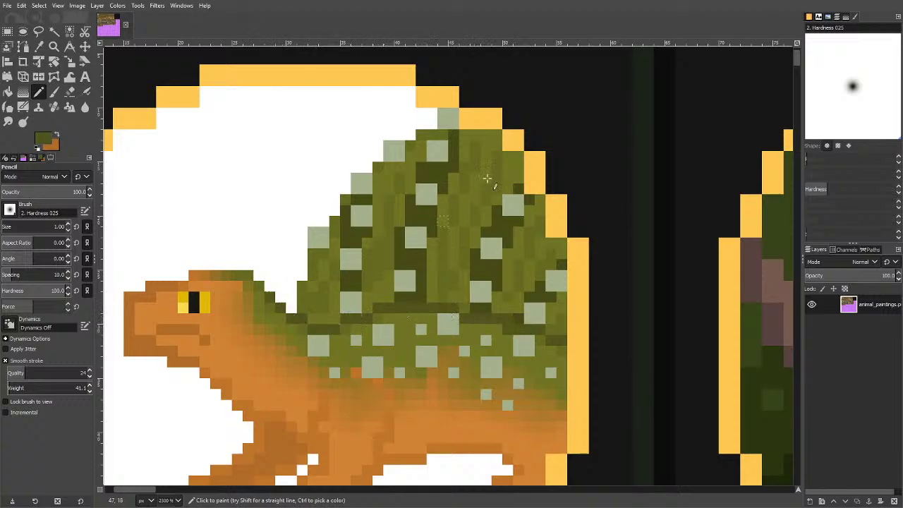
Pencil a dark olive outline along the back of the neck and up the sail's front edge.
{"action": "scroll", "coordinate": [434, 170], "scroll_direction": "down", "scroll_amount": 5}
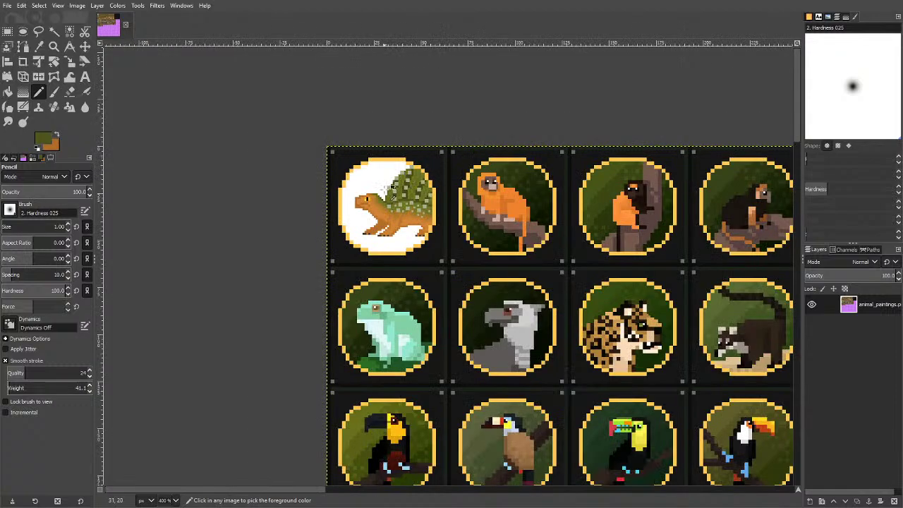
{"action": "scroll", "coordinate": [417, 205], "scroll_direction": "up", "scroll_amount": 6}
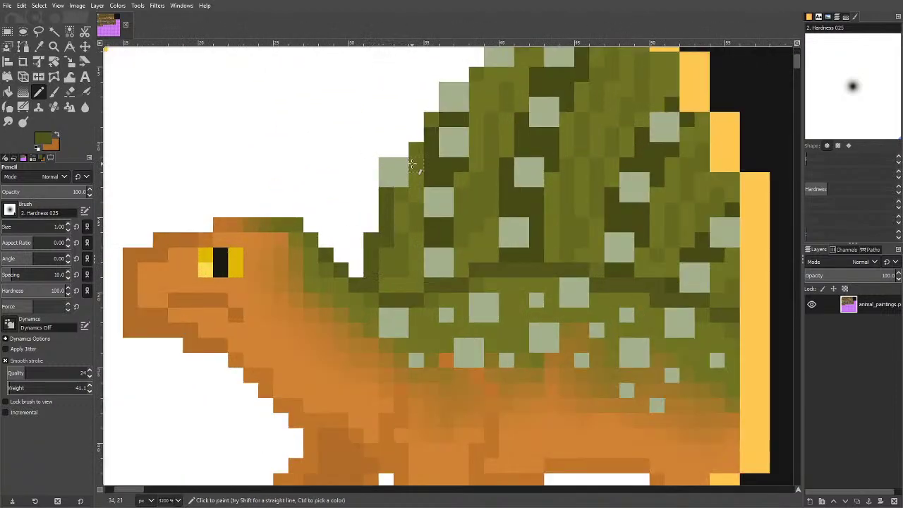
{"action": "scroll", "coordinate": [456, 113], "scroll_direction": "up", "scroll_amount": 3}
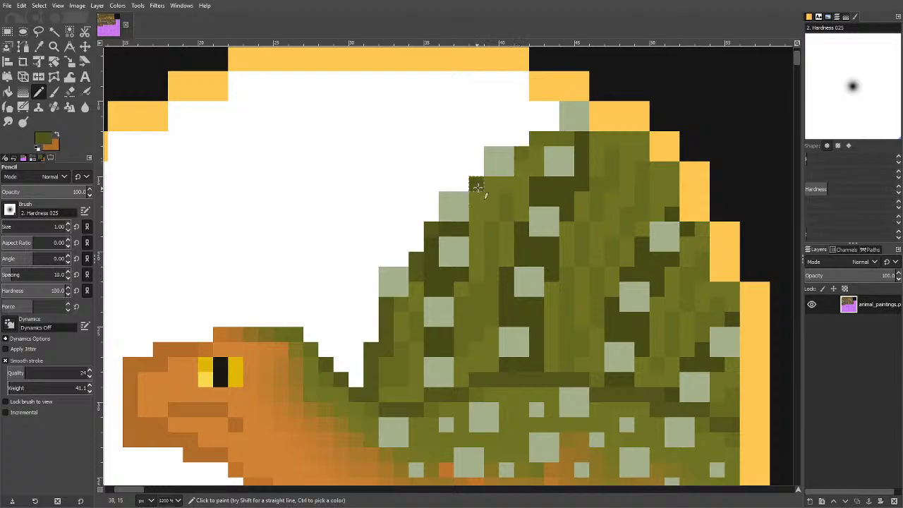
{"action": "scroll", "coordinate": [388, 153], "scroll_direction": "down", "scroll_amount": 4}
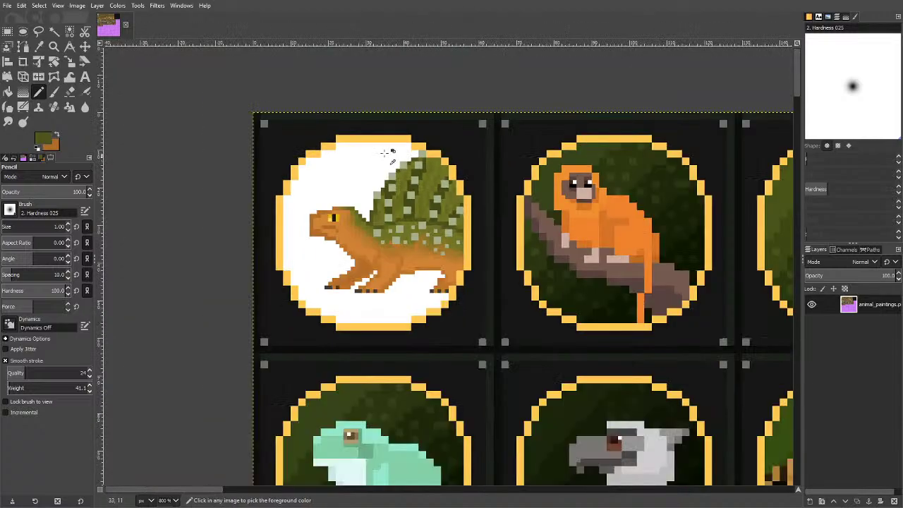
Sample the brown shading above the front leg as the foreground color and darken it to ae6a28.
{"action": "scroll", "coordinate": [360, 211], "scroll_direction": "up", "scroll_amount": 5}
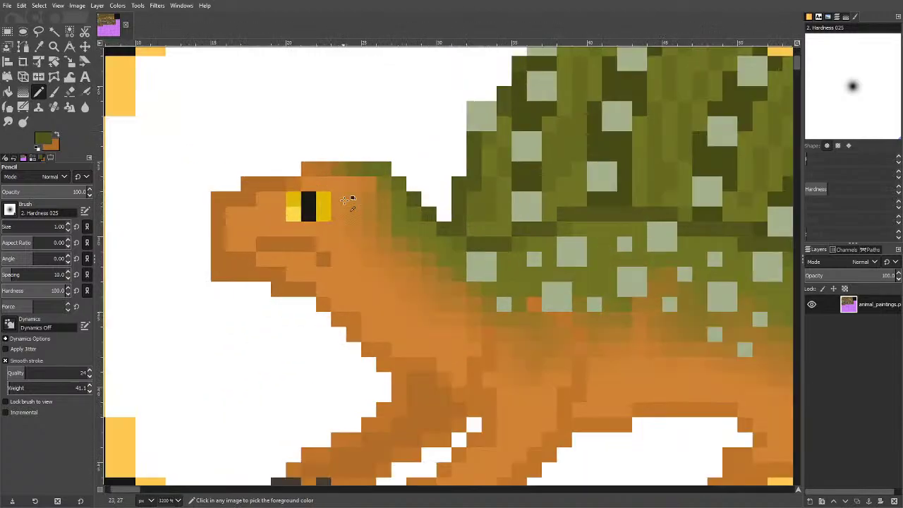
{"action": "scroll", "coordinate": [377, 167], "scroll_direction": "down", "scroll_amount": 5}
{"action": "scroll", "coordinate": [423, 172], "scroll_direction": "up", "scroll_amount": 3}
{"action": "key", "text": "o"}
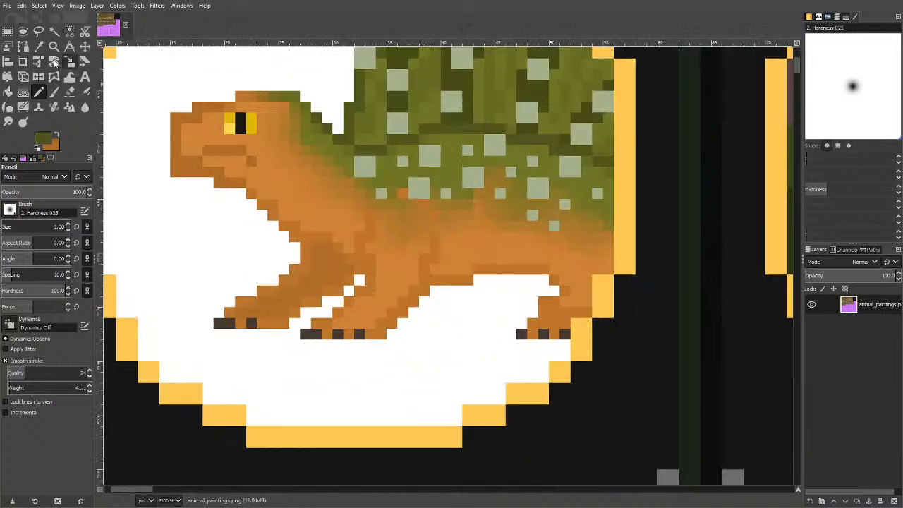
{"action": "left_click", "coordinate": [367, 229]}
{"action": "left_click", "coordinate": [45, 139]}
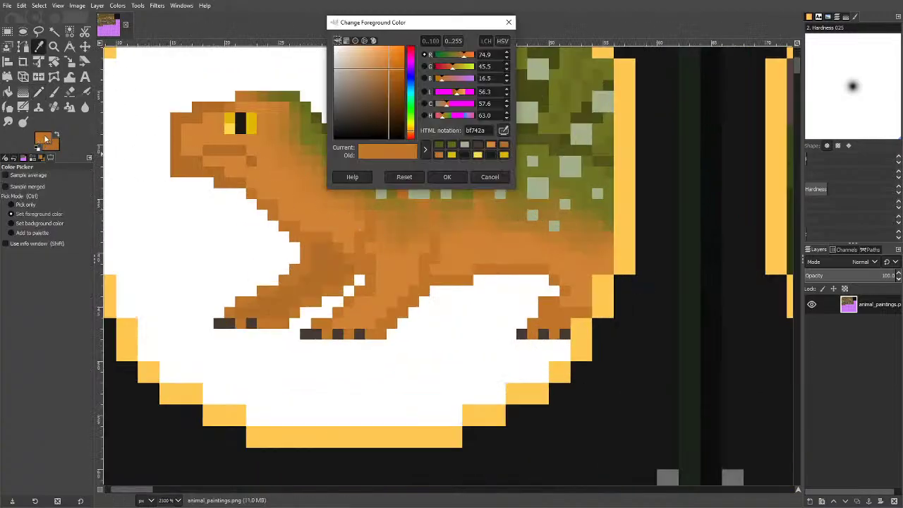
{"action": "left_click_drag", "start_coordinate": [389, 69], "coordinate": [388, 75]}
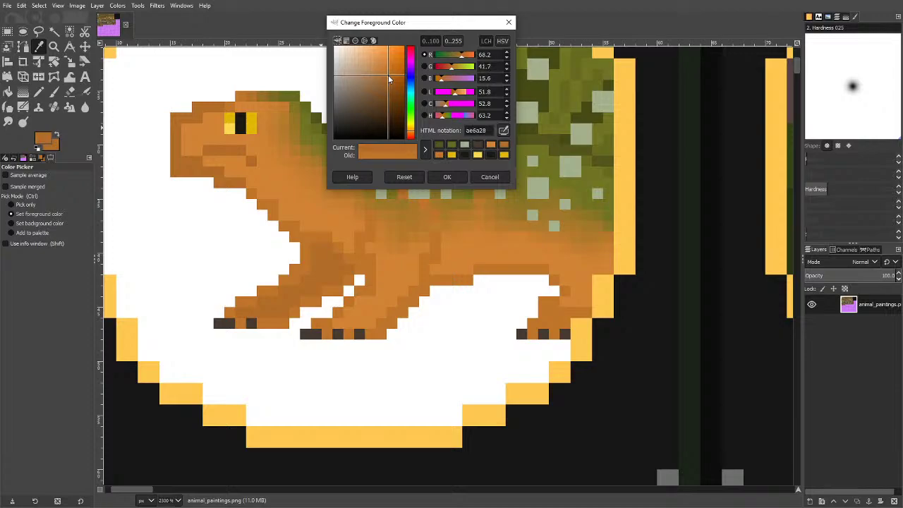
{"action": "left_click", "coordinate": [447, 177]}
Pencil darker brown contour lines at the tops of the front legs, under the belly and along the hind leg.
{"action": "left_click", "coordinate": [39, 91]}
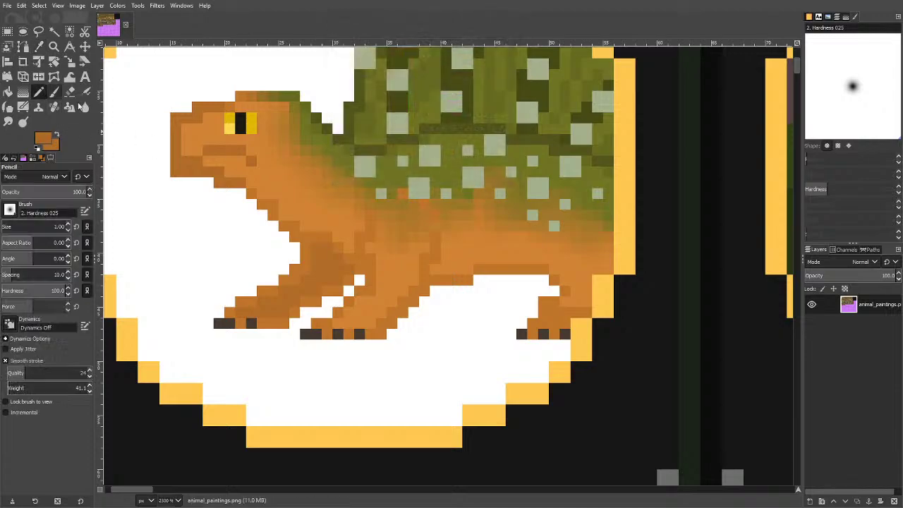
{"action": "left_click_drag", "start_coordinate": [433, 224], "coordinate": [434, 241]}
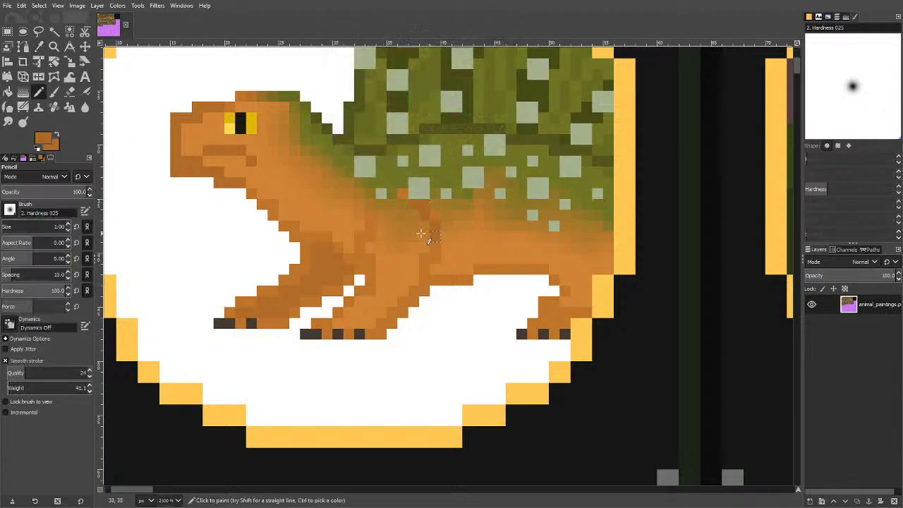
{"action": "left_click_drag", "start_coordinate": [368, 220], "coordinate": [361, 265]}
{"action": "mouse_move", "coordinate": [429, 297]}
{"action": "left_mouse_down"}
{"action": "mouse_move", "coordinate": [438, 246]}
{"action": "mouse_move", "coordinate": [430, 280]}
{"action": "mouse_move", "coordinate": [509, 271]}
{"action": "mouse_move", "coordinate": [561, 286]}
{"action": "left_mouse_up"}
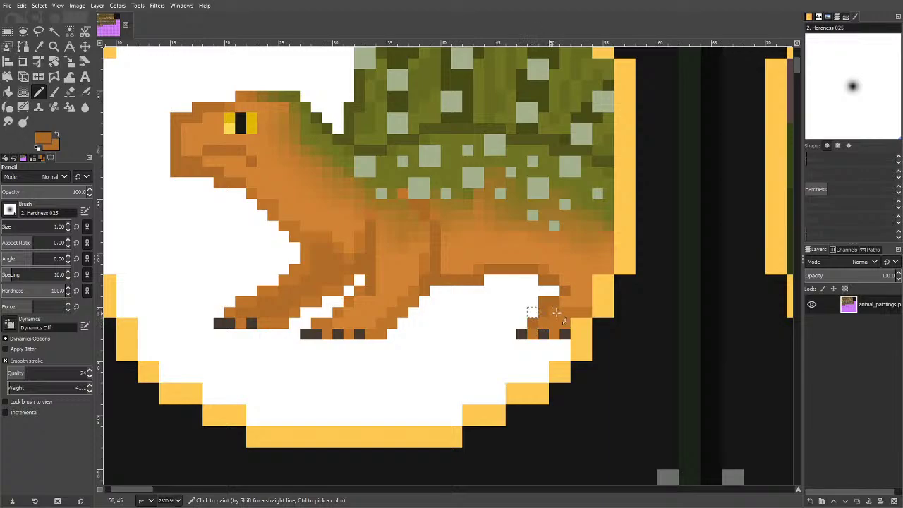
Darken the brown foreground color and pencil shading along the upper edge and top of the reptile's far front leg.
{"action": "mouse_move", "coordinate": [492, 281]}
{"action": "left_mouse_down"}
{"action": "mouse_move", "coordinate": [498, 301]}
{"action": "mouse_move", "coordinate": [445, 335]}
{"action": "mouse_move", "coordinate": [516, 335]}
{"action": "mouse_move", "coordinate": [545, 284]}
{"action": "left_mouse_up"}
{"action": "key", "text": "ctrl+z"}
{"action": "scroll", "coordinate": [456, 277], "scroll_direction": "up", "scroll_amount": 3}
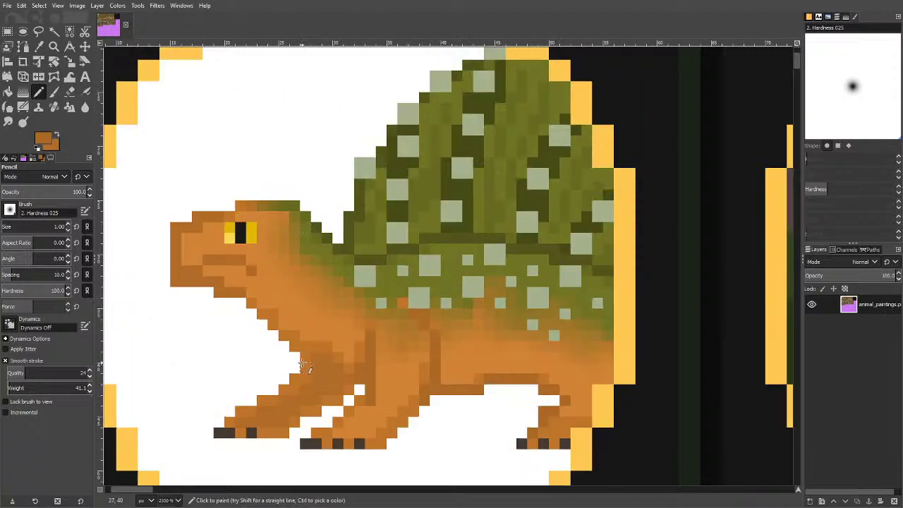
{"action": "left_click", "coordinate": [43, 138]}
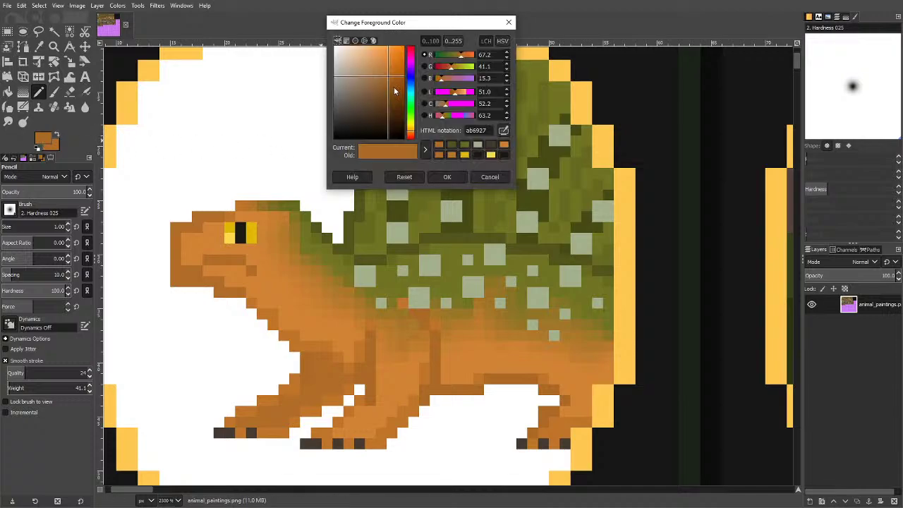
{"action": "left_click", "coordinate": [386, 86]}
{"action": "left_click", "coordinate": [445, 176]}
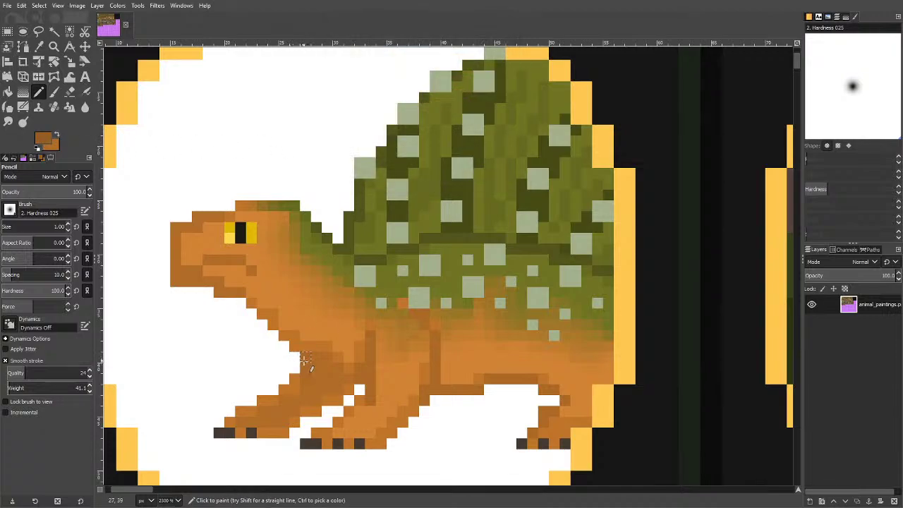
{"action": "mouse_move", "coordinate": [260, 401]}
{"action": "left_mouse_down"}
{"action": "mouse_move", "coordinate": [229, 422]}
{"action": "mouse_move", "coordinate": [242, 432]}
{"action": "mouse_move", "coordinate": [295, 431]}
{"action": "mouse_move", "coordinate": [358, 386]}
{"action": "mouse_move", "coordinate": [307, 350]}
{"action": "left_mouse_up"}
{"action": "scroll", "coordinate": [418, 279], "scroll_direction": "down", "scroll_amount": 3, "text": "ctrl"}
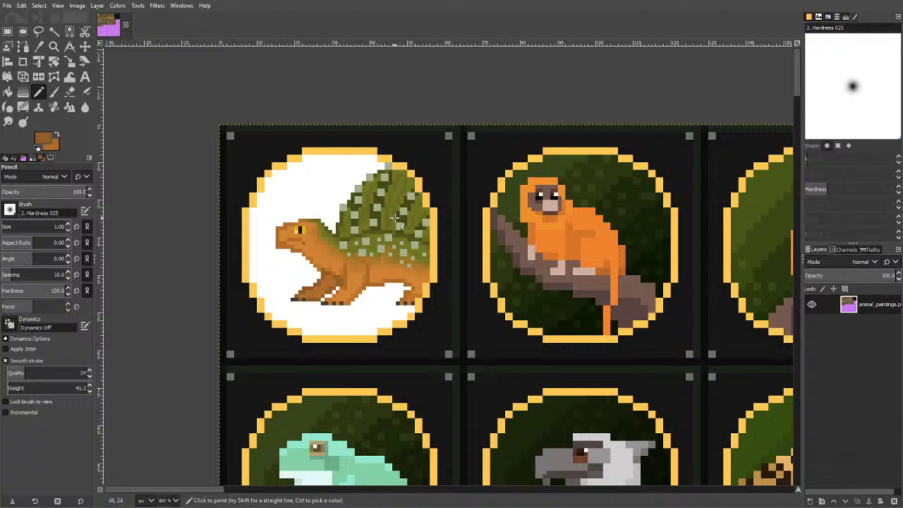
Pencil a single dark brown nostril pixel on the reptile's snout.
{"action": "scroll", "coordinate": [296, 231], "scroll_direction": "up", "scroll_amount": 6}
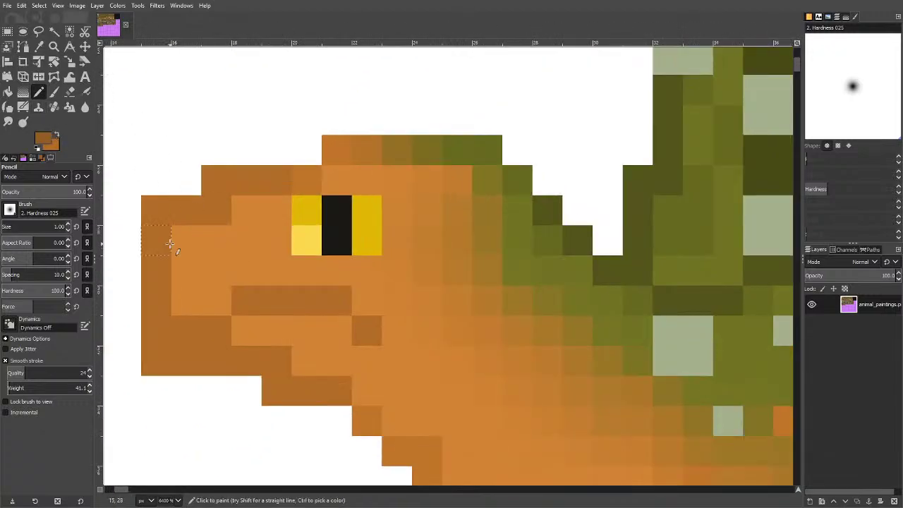
{"action": "left_click", "coordinate": [187, 242]}
{"action": "scroll", "coordinate": [343, 142], "scroll_direction": "down", "scroll_amount": 5}
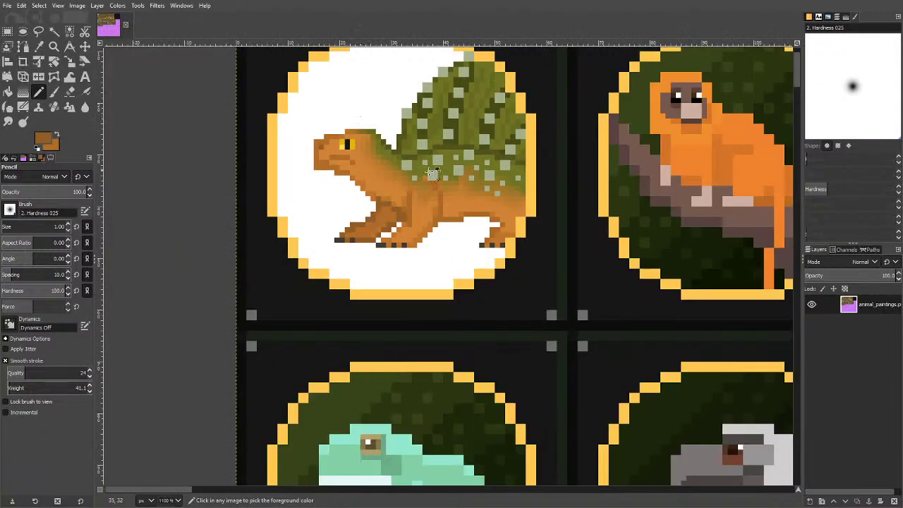
Sample the olive green of the neck and pencil it over the orange from behind the eye down the neck.
{"action": "scroll", "coordinate": [431, 172], "scroll_direction": "up", "scroll_amount": 1}
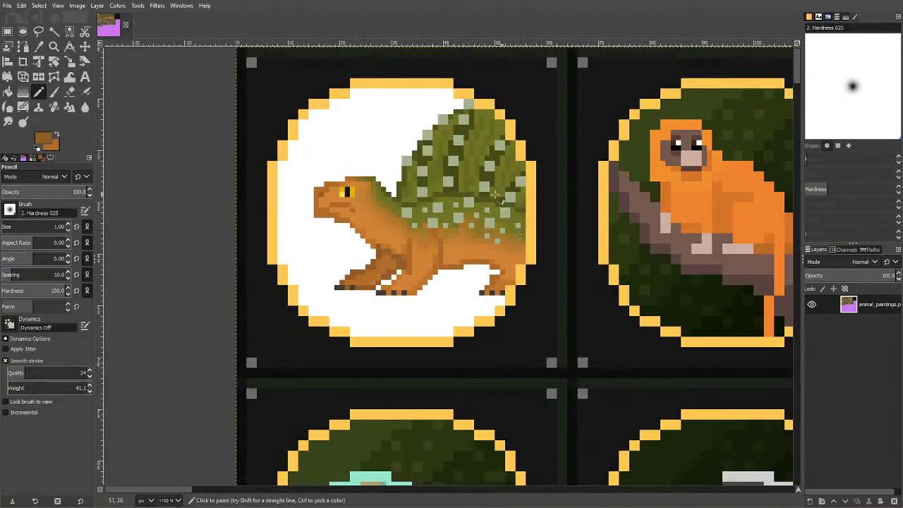
{"action": "scroll", "coordinate": [391, 209], "scroll_direction": "up", "scroll_amount": 4}
{"action": "key", "text": "o"}
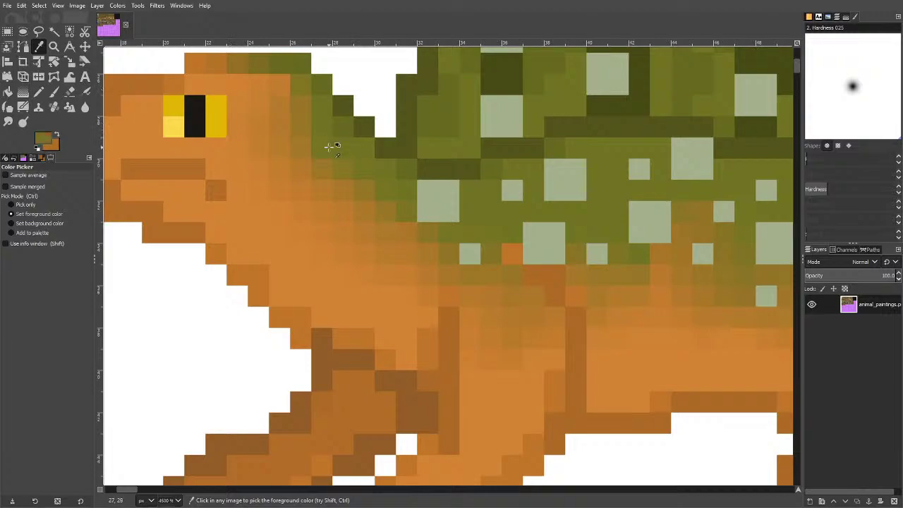
{"action": "key", "text": "n"}
{"action": "mouse_move", "coordinate": [302, 132]}
{"action": "left_mouse_down"}
{"action": "mouse_move", "coordinate": [289, 155]}
{"action": "mouse_move", "coordinate": [327, 195]}
{"action": "mouse_move", "coordinate": [379, 226]}
{"action": "mouse_move", "coordinate": [387, 254]}
{"action": "left_mouse_up"}
{"action": "key", "text": "shift+d"}
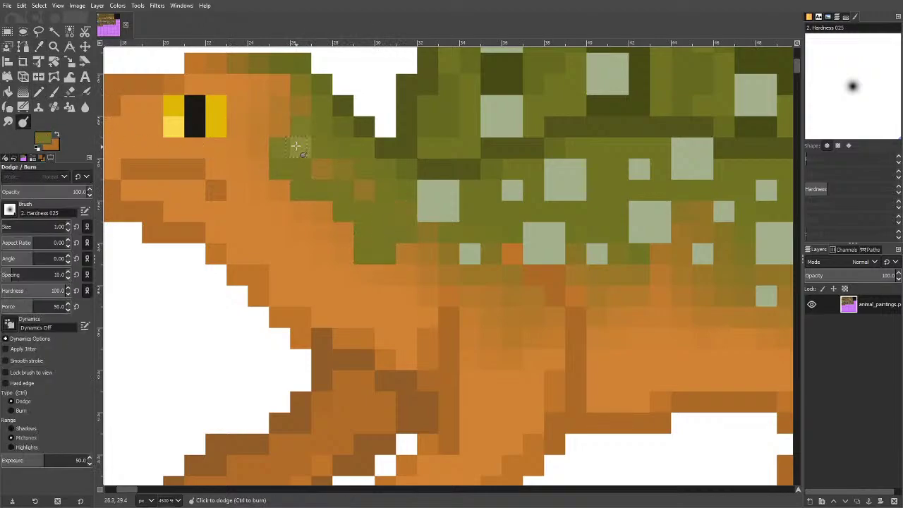
{"action": "mouse_move", "coordinate": [295, 146]}
{"action": "left_mouse_down"}
{"action": "mouse_move", "coordinate": [306, 174]}
{"action": "mouse_move", "coordinate": [304, 156]}
{"action": "mouse_move", "coordinate": [296, 195]}
{"action": "mouse_move", "coordinate": [254, 148]}
{"action": "mouse_move", "coordinate": [271, 103]}
{"action": "mouse_move", "coordinate": [297, 157]}
{"action": "mouse_move", "coordinate": [377, 214]}
{"action": "mouse_move", "coordinate": [351, 272]}
{"action": "mouse_move", "coordinate": [379, 240]}
{"action": "mouse_move", "coordinate": [412, 230]}
{"action": "mouse_move", "coordinate": [397, 254]}
{"action": "left_mouse_up"}
{"action": "key", "text": "ctrl+z"}
Smudge the boundary between the green and orange areas on the back of the head and the neck.
{"action": "key", "text": "s"}
{"action": "scroll", "coordinate": [355, 232], "scroll_direction": "down", "scroll_amount": 5}
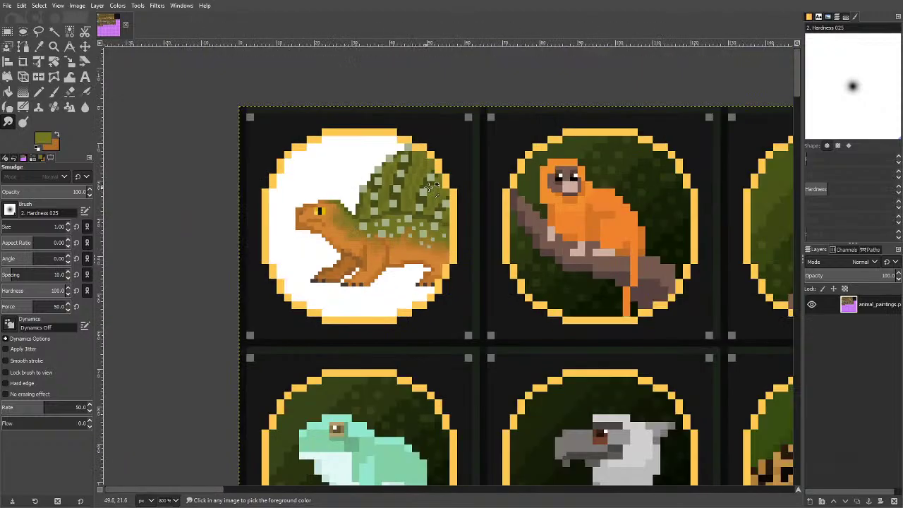
{"action": "scroll", "coordinate": [332, 203], "scroll_direction": "up", "scroll_amount": 6}
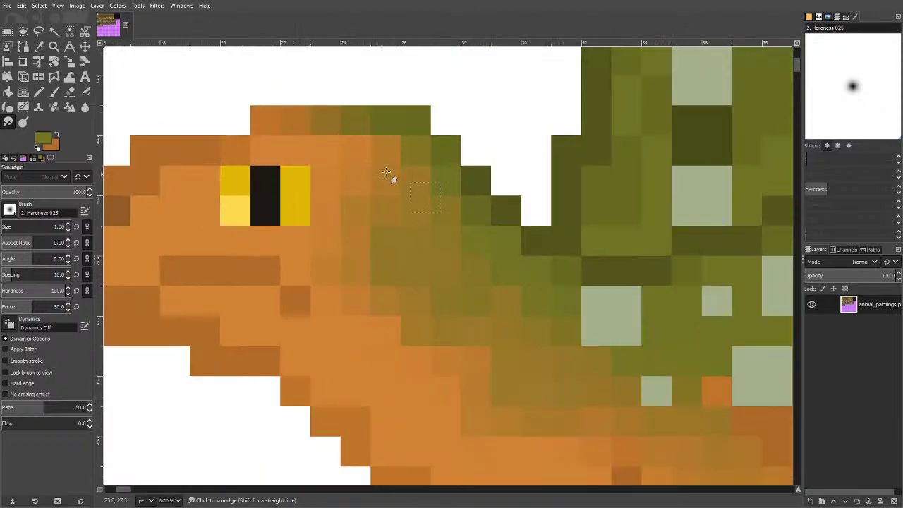
{"action": "mouse_move", "coordinate": [386, 172]}
{"action": "left_mouse_down"}
{"action": "mouse_move", "coordinate": [433, 166]}
{"action": "mouse_move", "coordinate": [308, 123]}
{"action": "mouse_move", "coordinate": [378, 150]}
{"action": "mouse_move", "coordinate": [347, 162]}
{"action": "mouse_move", "coordinate": [335, 213]}
{"action": "mouse_move", "coordinate": [401, 254]}
{"action": "left_mouse_up"}
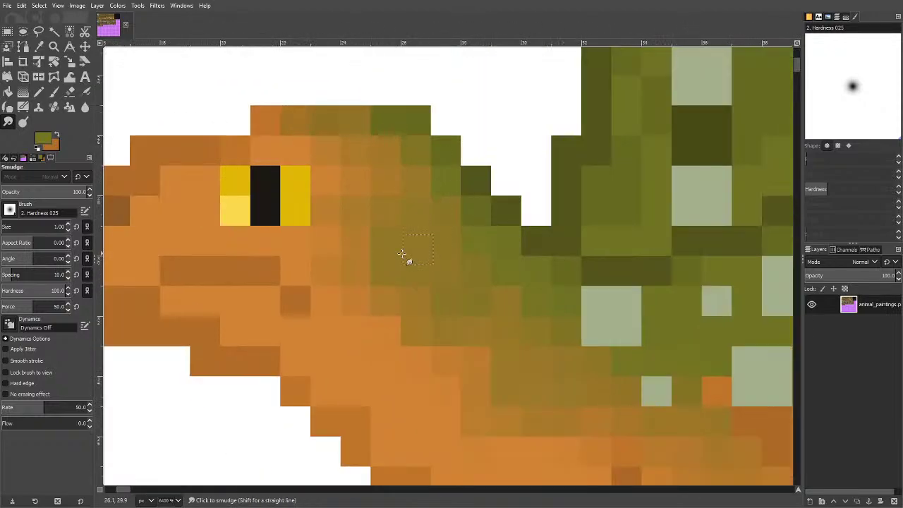
{"action": "scroll", "coordinate": [460, 164], "scroll_direction": "down", "scroll_amount": 6}
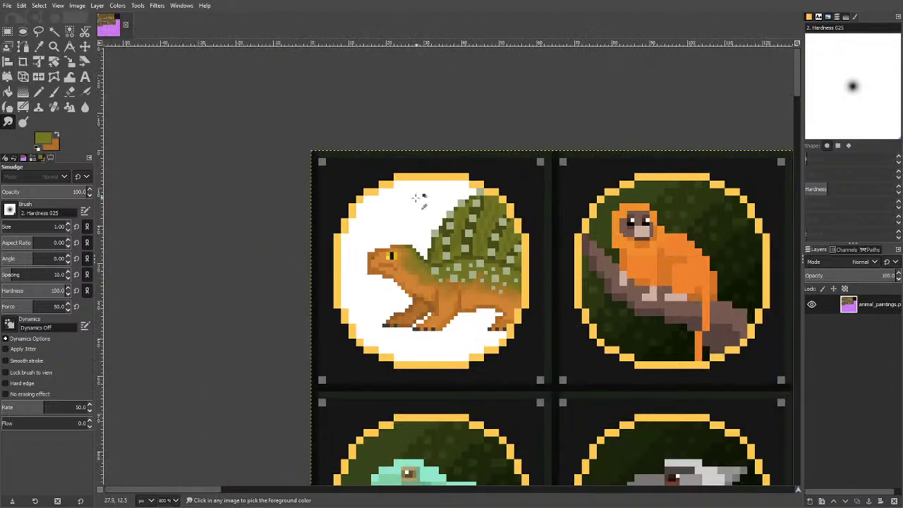
Change the foreground color to the dark brown 804f22.
{"action": "scroll", "coordinate": [419, 199], "scroll_direction": "down", "scroll_amount": 2}
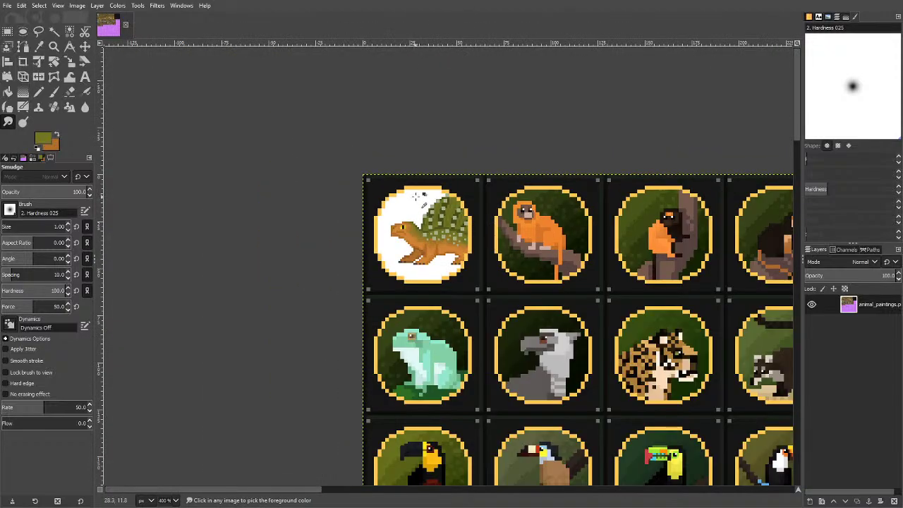
{"action": "scroll", "coordinate": [435, 236], "scroll_direction": "up", "scroll_amount": 4}
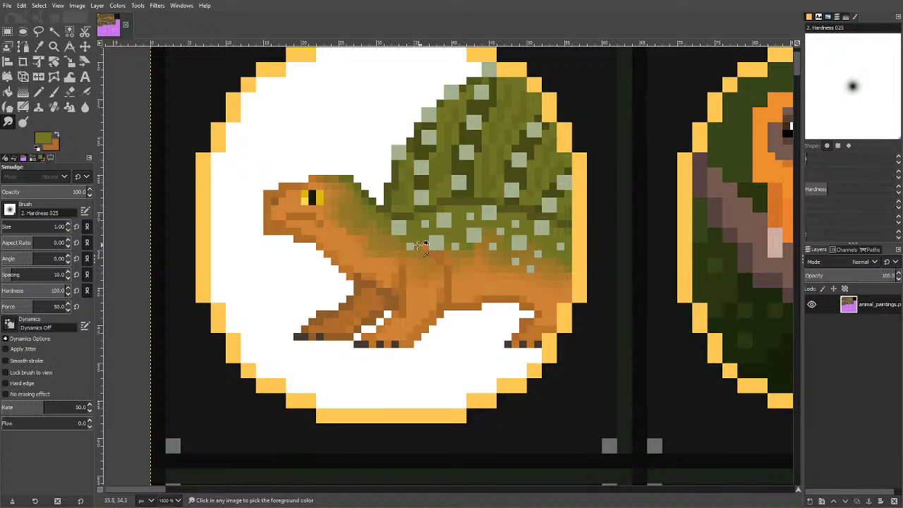
{"action": "left_click", "coordinate": [44, 139]}
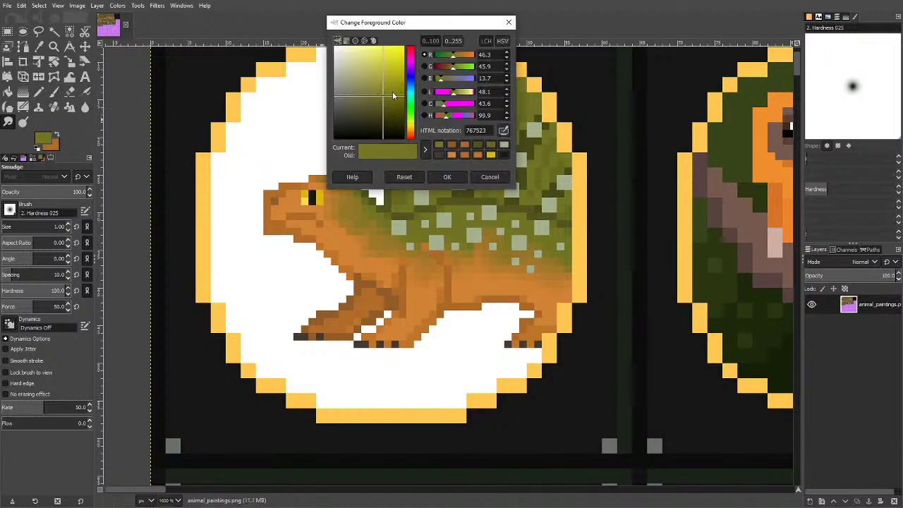
{"action": "left_click", "coordinate": [410, 133]}
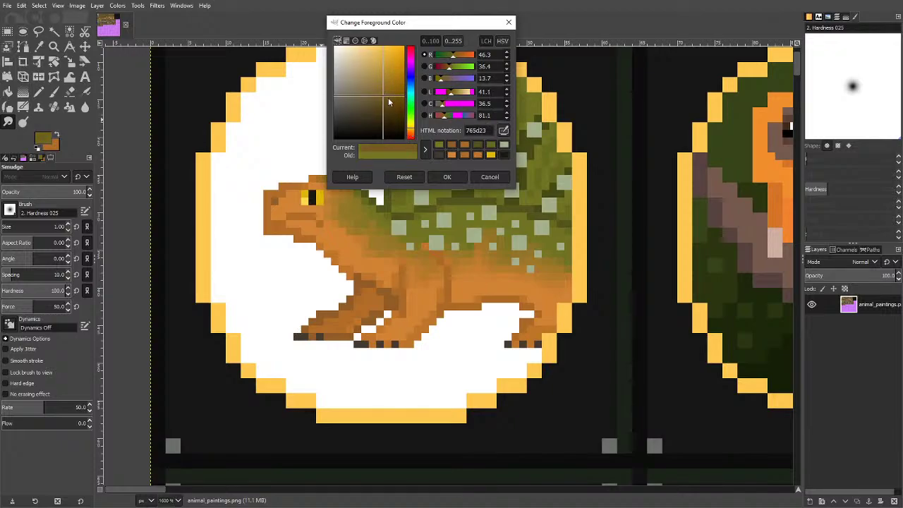
{"action": "mouse_move", "coordinate": [388, 97]}
{"action": "left_mouse_down"}
{"action": "mouse_move", "coordinate": [391, 86]}
{"action": "mouse_move", "coordinate": [390, 105]}
{"action": "mouse_move", "coordinate": [370, 99]}
{"action": "mouse_move", "coordinate": [396, 79]}
{"action": "mouse_move", "coordinate": [389, 75]}
{"action": "mouse_move", "coordinate": [377, 83]}
{"action": "mouse_move", "coordinate": [387, 95]}
{"action": "left_mouse_up"}
{"action": "left_click", "coordinate": [412, 130]}
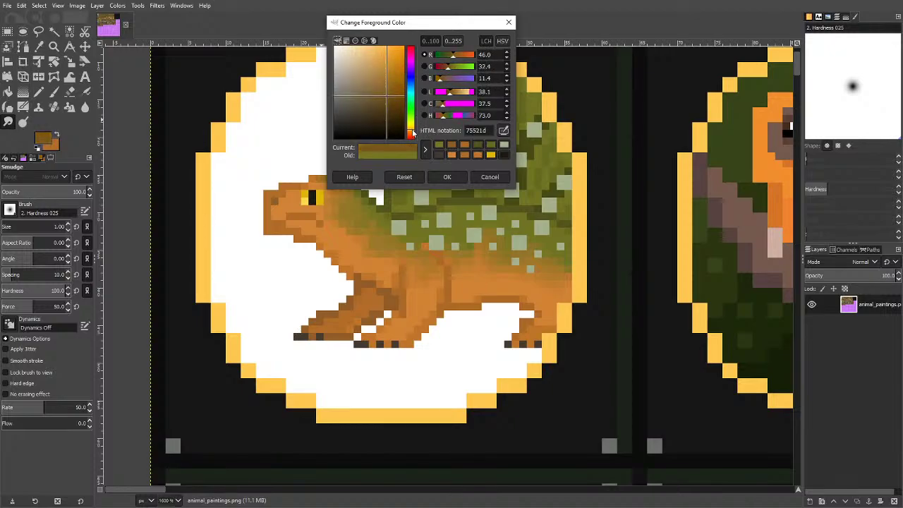
{"action": "left_click_drag", "start_coordinate": [412, 130], "coordinate": [412, 132]}
{"action": "left_click_drag", "start_coordinate": [385, 103], "coordinate": [388, 93]}
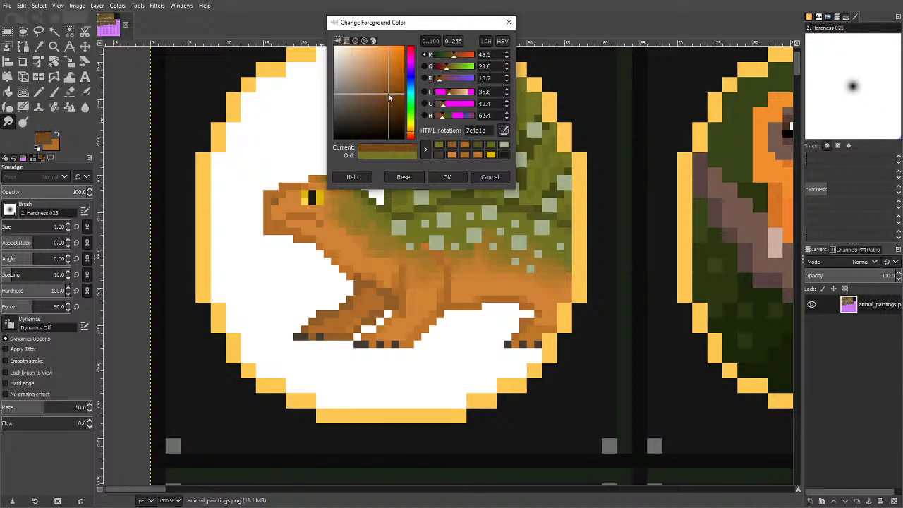
{"action": "left_click", "coordinate": [448, 177]}
Pencil a brown ground line across the circle at foot level and bucket-fill the white area below it with the same brown.
{"action": "key", "text": "n"}
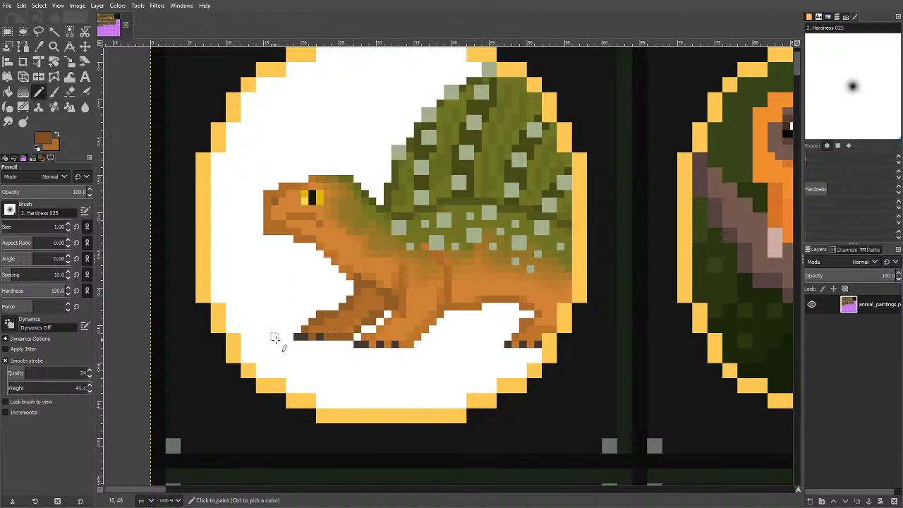
{"action": "left_click_drag", "start_coordinate": [298, 338], "coordinate": [230, 337]}
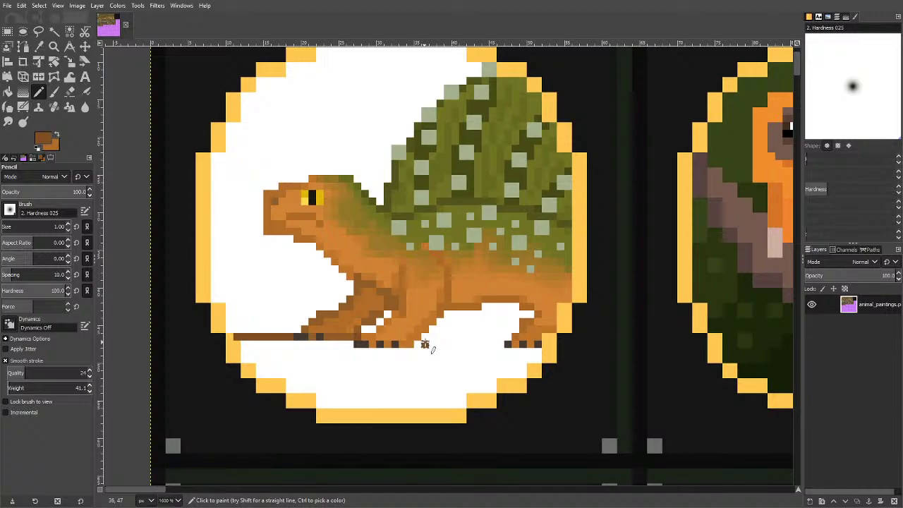
{"action": "mouse_move", "coordinate": [426, 344]}
{"action": "left_mouse_down"}
{"action": "mouse_move", "coordinate": [508, 336]}
{"action": "mouse_move", "coordinate": [415, 345]}
{"action": "left_mouse_up"}
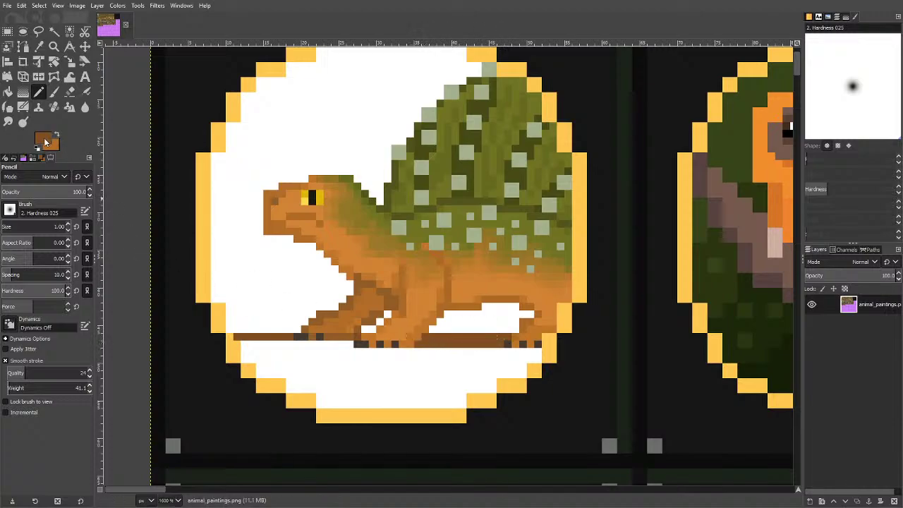
{"action": "left_click", "coordinate": [8, 92]}
{"action": "left_click", "coordinate": [397, 376]}
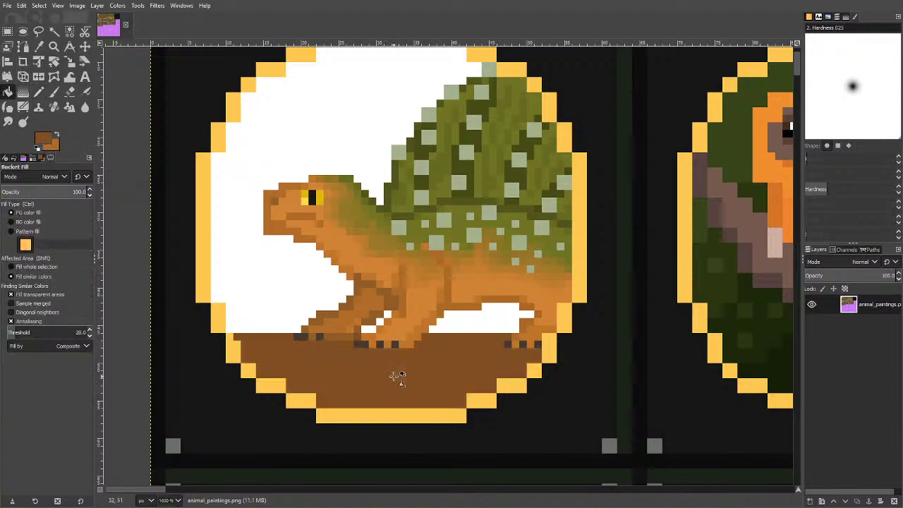
{"action": "scroll", "coordinate": [396, 285], "scroll_direction": "down", "scroll_amount": 3}
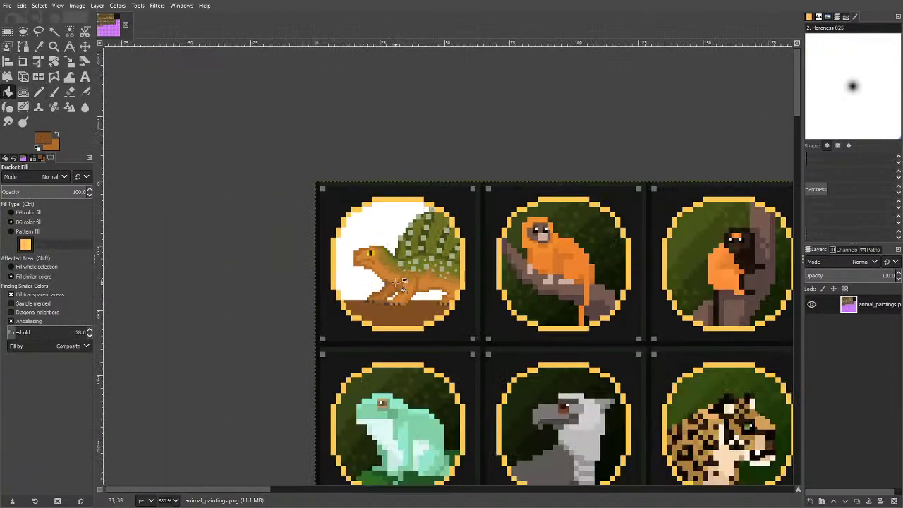
{"action": "scroll", "coordinate": [397, 284], "scroll_direction": "up", "scroll_amount": 4}
{"action": "left_click", "coordinate": [43, 139]}
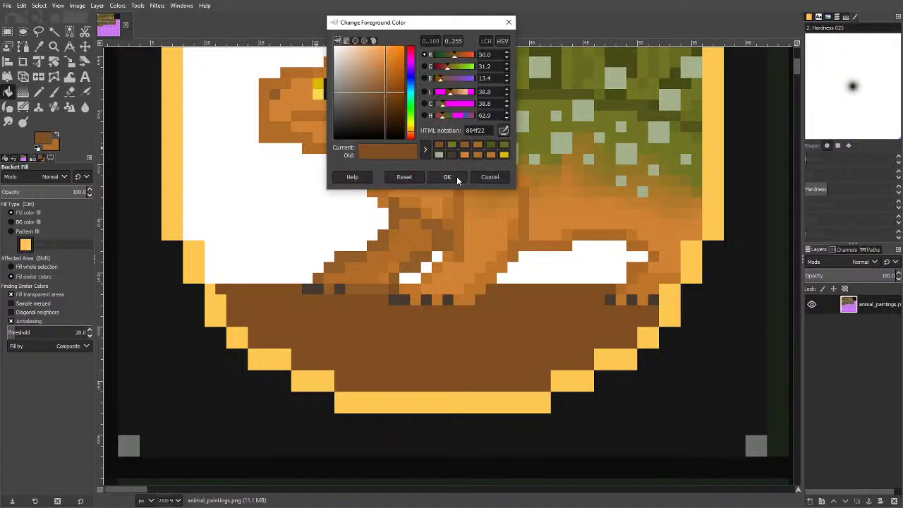
{"action": "left_click", "coordinate": [448, 176]}
{"action": "left_click", "coordinate": [69, 31]}
{"action": "left_click", "coordinate": [341, 329]}
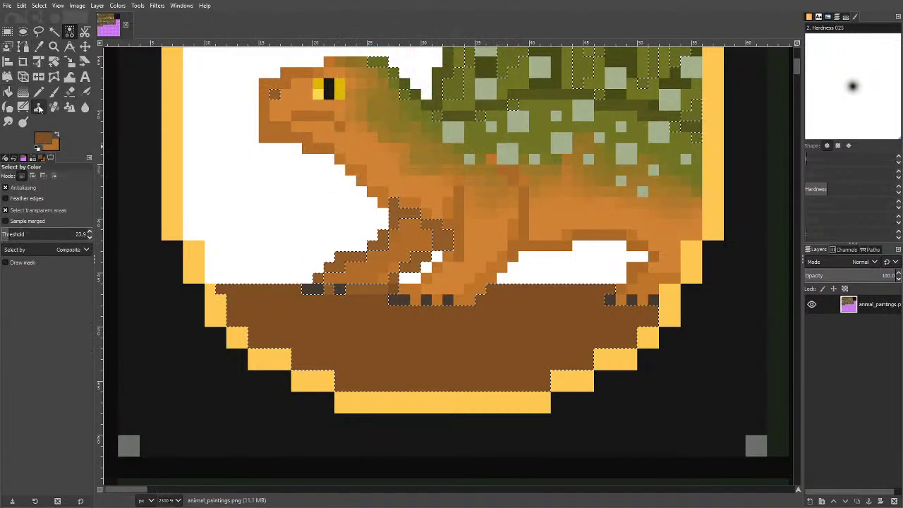
{"action": "key", "text": "shift+ctrl+a"}
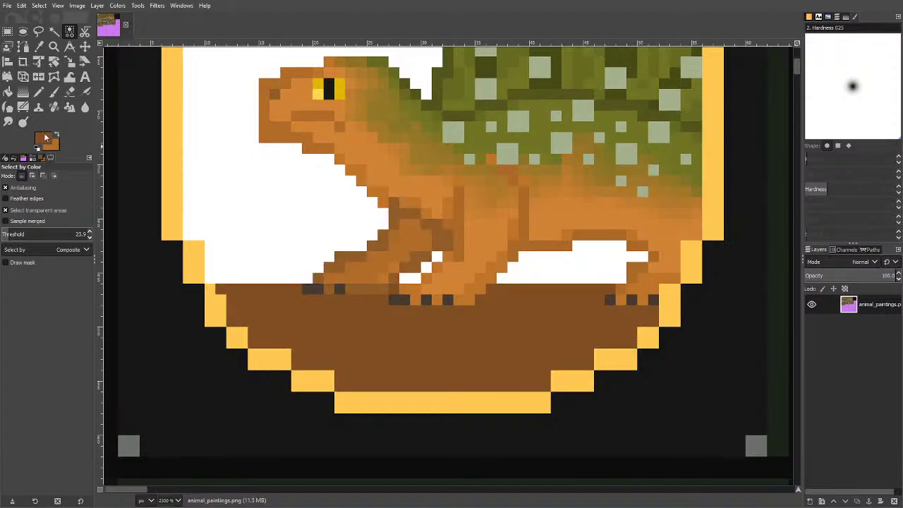
Dodge light streaks across the brown ground under the reptile and smudge them into a soft soil texture.
{"action": "left_click", "coordinate": [23, 121]}
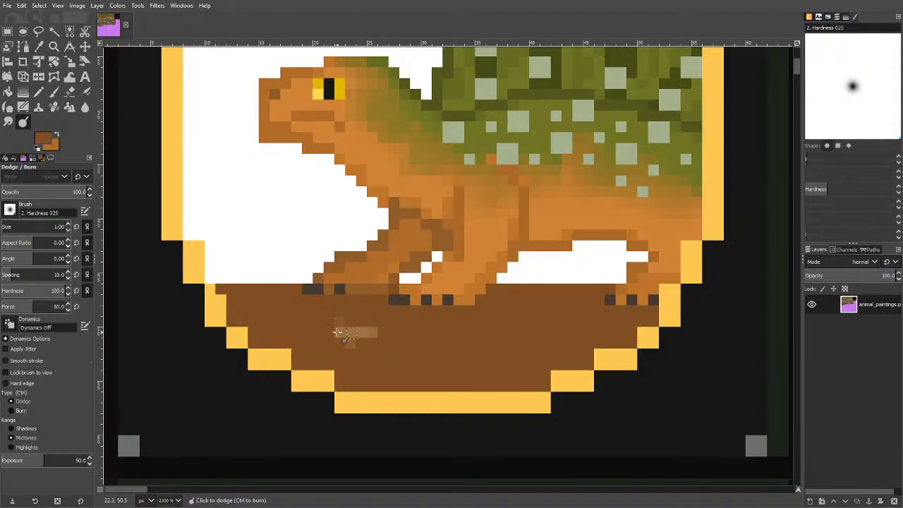
{"action": "mouse_move", "coordinate": [337, 332]}
{"action": "left_mouse_down"}
{"action": "mouse_move", "coordinate": [424, 343]}
{"action": "mouse_move", "coordinate": [560, 309]}
{"action": "mouse_move", "coordinate": [580, 328]}
{"action": "mouse_move", "coordinate": [501, 361]}
{"action": "mouse_move", "coordinate": [441, 371]}
{"action": "mouse_move", "coordinate": [401, 322]}
{"action": "mouse_move", "coordinate": [325, 322]}
{"action": "mouse_move", "coordinate": [272, 290]}
{"action": "mouse_move", "coordinate": [247, 293]}
{"action": "mouse_move", "coordinate": [338, 350]}
{"action": "mouse_move", "coordinate": [408, 368]}
{"action": "mouse_move", "coordinate": [455, 337]}
{"action": "mouse_move", "coordinate": [545, 343]}
{"action": "mouse_move", "coordinate": [567, 298]}
{"action": "mouse_move", "coordinate": [536, 298]}
{"action": "mouse_move", "coordinate": [510, 361]}
{"action": "mouse_move", "coordinate": [465, 375]}
{"action": "mouse_move", "coordinate": [589, 327]}
{"action": "mouse_move", "coordinate": [358, 298]}
{"action": "left_mouse_up"}
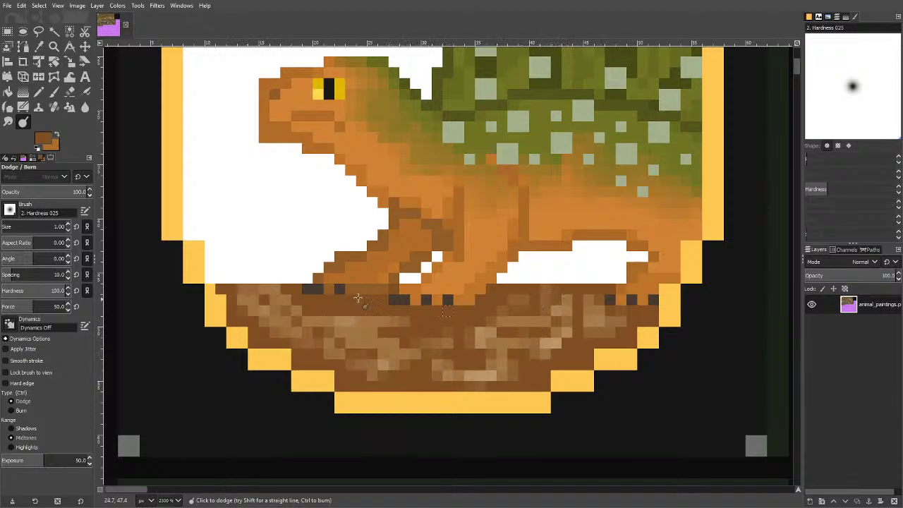
{"action": "key", "text": "s"}
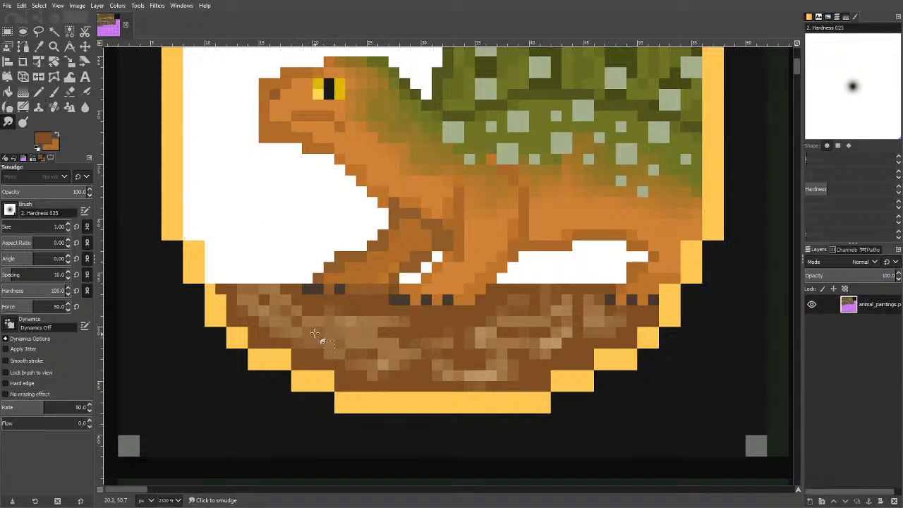
{"action": "mouse_move", "coordinate": [315, 333]}
{"action": "left_mouse_down"}
{"action": "mouse_move", "coordinate": [280, 298]}
{"action": "mouse_move", "coordinate": [293, 330]}
{"action": "mouse_move", "coordinate": [329, 339]}
{"action": "mouse_move", "coordinate": [516, 364]}
{"action": "mouse_move", "coordinate": [539, 354]}
{"action": "mouse_move", "coordinate": [478, 315]}
{"action": "left_mouse_up"}
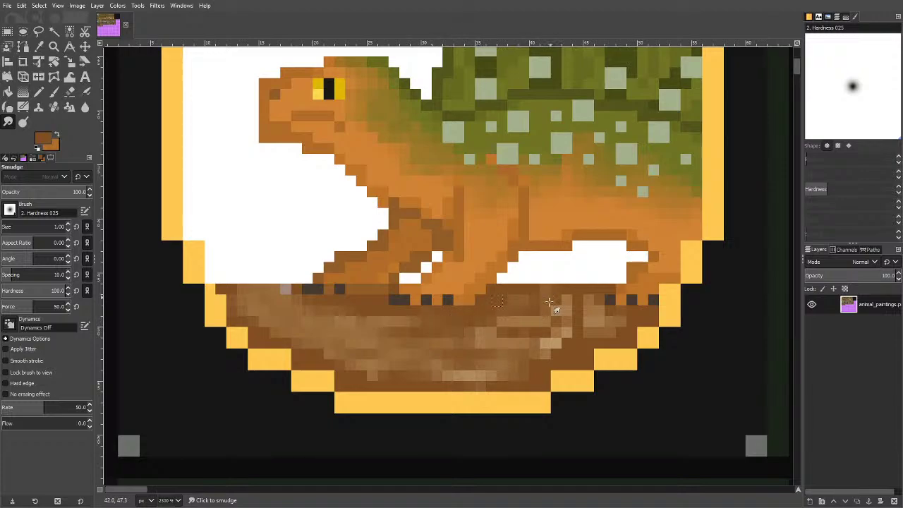
{"action": "mouse_move", "coordinate": [549, 302]}
{"action": "left_mouse_down"}
{"action": "mouse_move", "coordinate": [525, 307]}
{"action": "mouse_move", "coordinate": [544, 328]}
{"action": "mouse_move", "coordinate": [527, 347]}
{"action": "mouse_move", "coordinate": [486, 366]}
{"action": "mouse_move", "coordinate": [503, 371]}
{"action": "mouse_move", "coordinate": [340, 368]}
{"action": "left_mouse_up"}
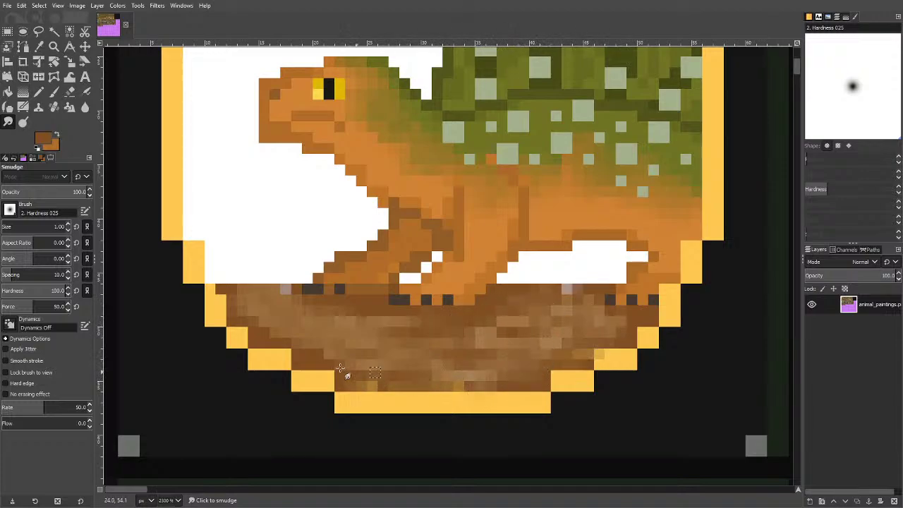
Sample the yellow of the round frame as the foreground color and switch to the Pencil tool.
{"action": "left_click", "coordinate": [38, 92]}
{"action": "left_click", "coordinate": [38, 46]}
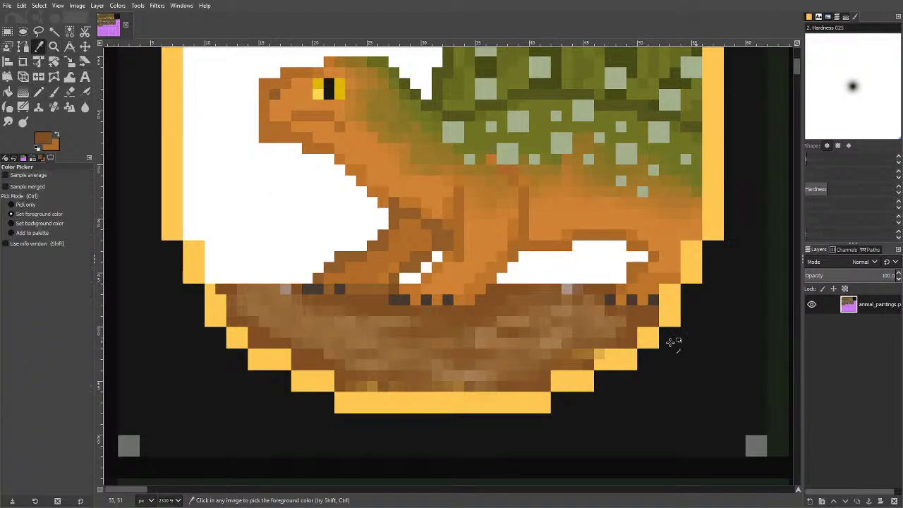
{"action": "left_click", "coordinate": [658, 343]}
{"action": "left_click", "coordinate": [41, 92]}
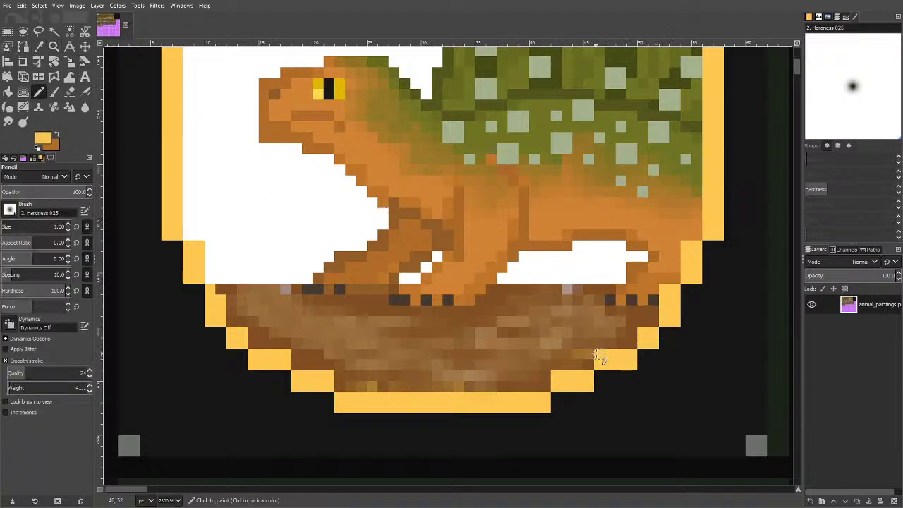
{"action": "scroll", "coordinate": [435, 234], "scroll_direction": "down", "scroll_amount": 2}
{"action": "scroll", "coordinate": [411, 168], "scroll_direction": "up", "scroll_amount": 4}
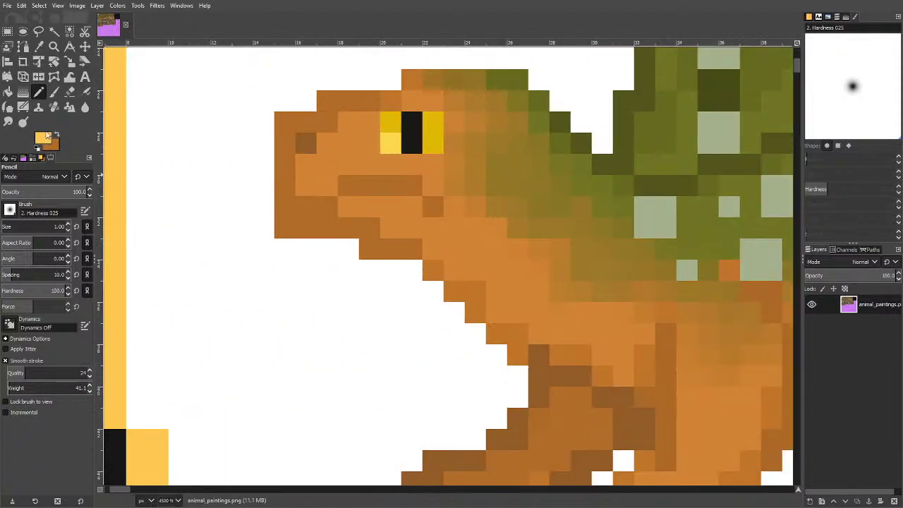
Set the foreground color to a warm gray and pencil a solid pointed rock on the ground in front of the reptile.
{"action": "left_click", "coordinate": [42, 138]}
{"action": "left_click_drag", "start_coordinate": [405, 102], "coordinate": [339, 83]}
{"action": "left_click", "coordinate": [458, 183]}
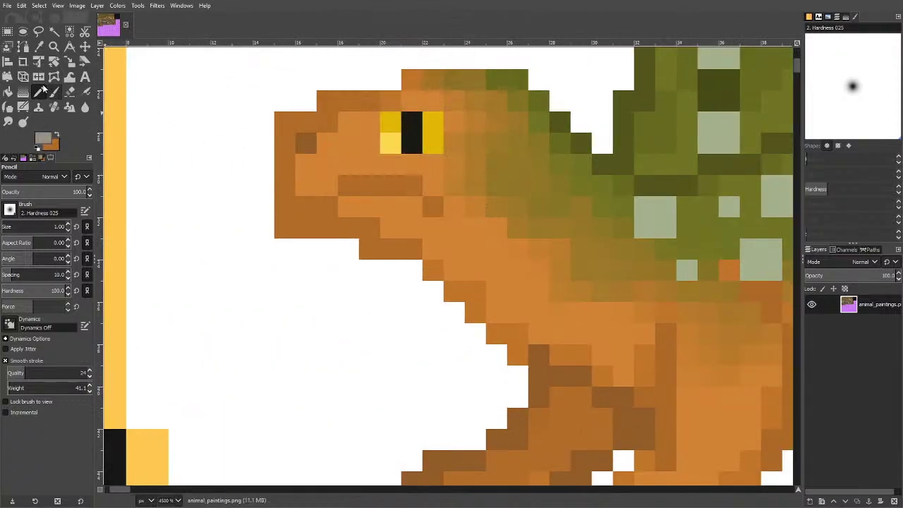
{"action": "scroll", "coordinate": [288, 216], "scroll_direction": "down", "scroll_amount": 5}
{"action": "scroll", "coordinate": [235, 250], "scroll_direction": "up", "scroll_amount": 3}
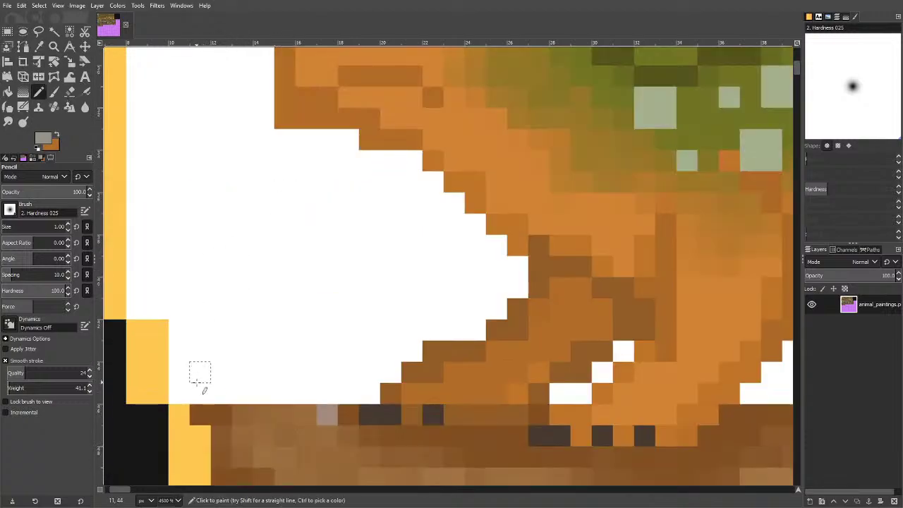
{"action": "mouse_move", "coordinate": [185, 393]}
{"action": "left_mouse_down"}
{"action": "mouse_move", "coordinate": [269, 237]}
{"action": "mouse_move", "coordinate": [341, 346]}
{"action": "mouse_move", "coordinate": [344, 389]}
{"action": "mouse_move", "coordinate": [201, 387]}
{"action": "mouse_move", "coordinate": [260, 278]}
{"action": "mouse_move", "coordinate": [302, 311]}
{"action": "mouse_move", "coordinate": [332, 360]}
{"action": "mouse_move", "coordinate": [257, 369]}
{"action": "mouse_move", "coordinate": [278, 311]}
{"action": "mouse_move", "coordinate": [269, 340]}
{"action": "mouse_move", "coordinate": [326, 359]}
{"action": "mouse_move", "coordinate": [285, 230]}
{"action": "left_mouse_up"}
{"action": "scroll", "coordinate": [308, 270], "scroll_direction": "down", "scroll_amount": 3, "text": "ctrl"}
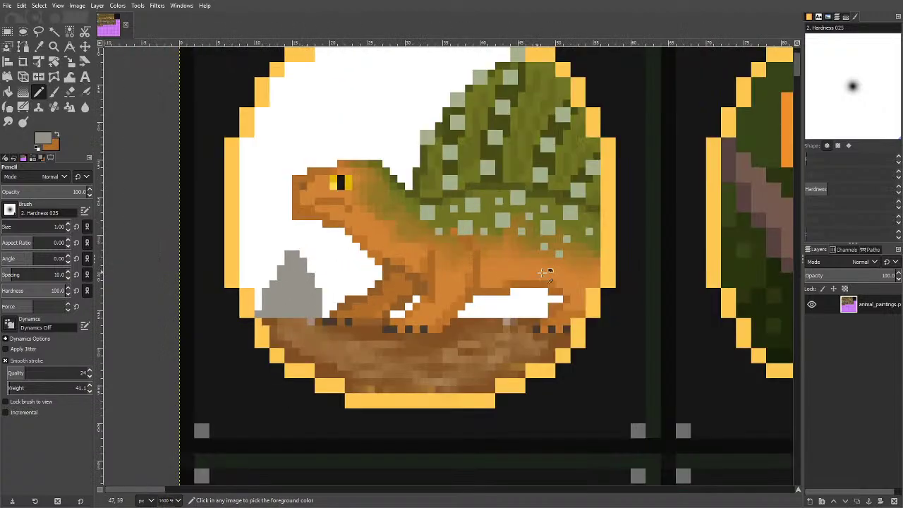
Try to pencil a small plant in dark brown 644e1e between the rock and the reptile's front leg.
{"action": "scroll", "coordinate": [487, 263], "scroll_direction": "up", "scroll_amount": 2}
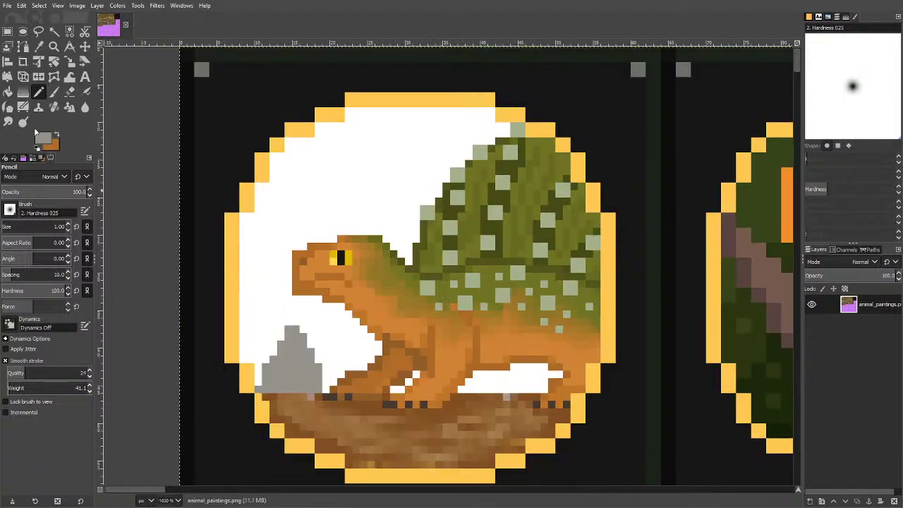
{"action": "left_click", "coordinate": [41, 137]}
{"action": "left_click_drag", "start_coordinate": [395, 89], "coordinate": [385, 106]}
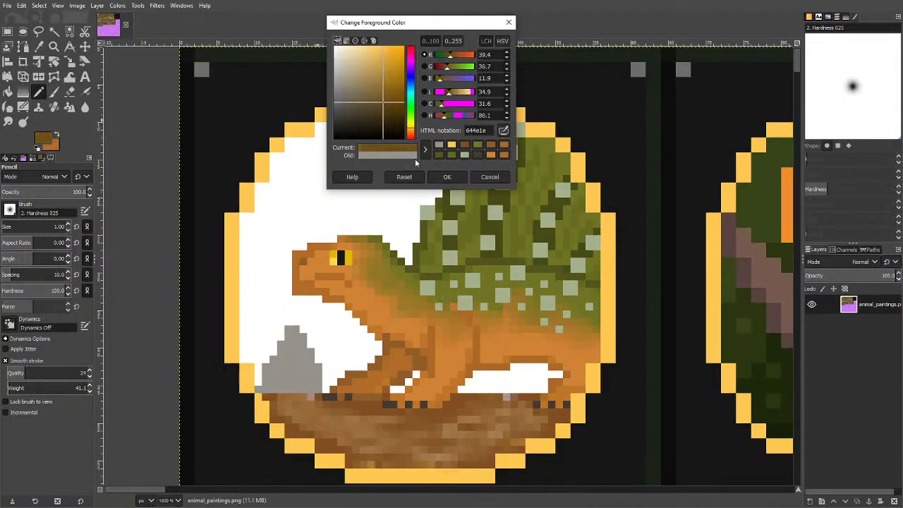
{"action": "left_click", "coordinate": [447, 177]}
{"action": "left_click_drag", "start_coordinate": [339, 374], "coordinate": [333, 314]}
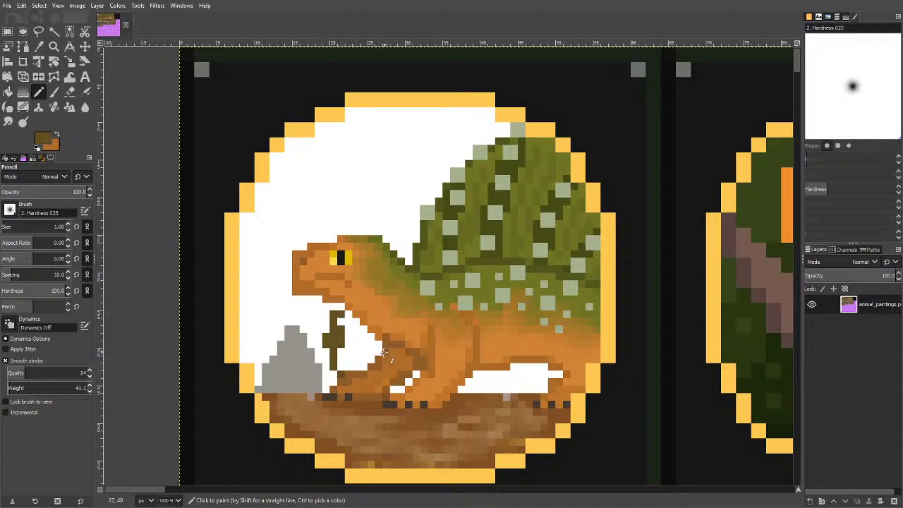
{"action": "mouse_move", "coordinate": [335, 379]}
{"action": "left_mouse_down"}
{"action": "mouse_move", "coordinate": [322, 315]}
{"action": "mouse_move", "coordinate": [326, 329]}
{"action": "left_mouse_up"}
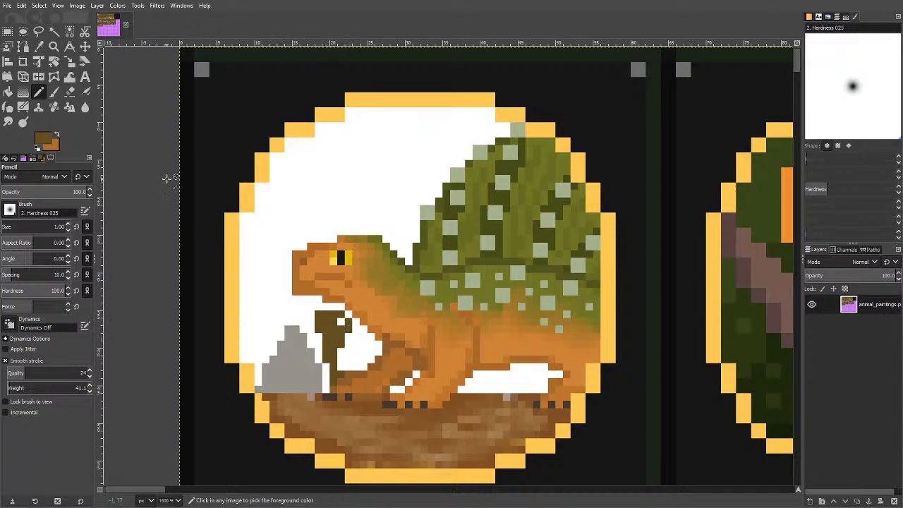
{"action": "key", "text": "ctrl+z"}
{"action": "key", "text": "ctrl+z"}
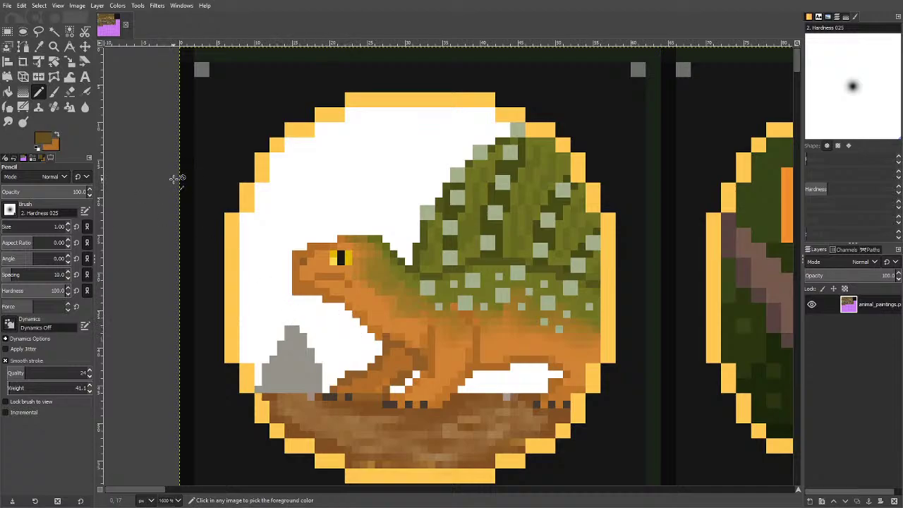
Dodge and burn the gray rock to give it light and dark stone facets.
{"action": "left_click", "coordinate": [24, 122]}
{"action": "scroll", "coordinate": [346, 318], "scroll_direction": "up", "scroll_amount": 2}
{"action": "scroll", "coordinate": [343, 359], "scroll_direction": "down", "scroll_amount": 5}
{"action": "scroll", "coordinate": [347, 177], "scroll_direction": "up", "scroll_amount": 3}
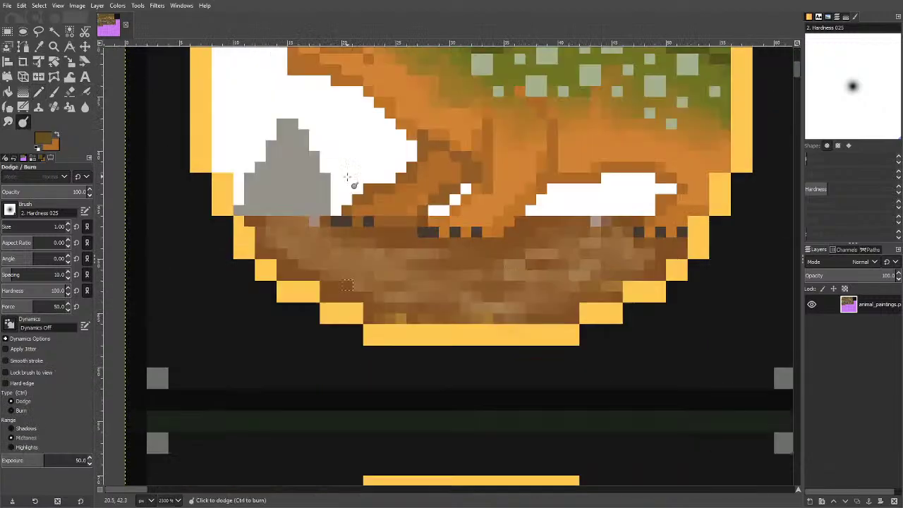
{"action": "scroll", "coordinate": [316, 359], "scroll_direction": "down", "scroll_amount": 3}
{"action": "scroll", "coordinate": [317, 419], "scroll_direction": "up", "scroll_amount": 4}
{"action": "mouse_move", "coordinate": [317, 419]}
{"action": "left_mouse_down"}
{"action": "mouse_move", "coordinate": [350, 383]}
{"action": "mouse_move", "coordinate": [319, 390]}
{"action": "mouse_move", "coordinate": [284, 308]}
{"action": "mouse_move", "coordinate": [303, 287]}
{"action": "mouse_move", "coordinate": [286, 403]}
{"action": "mouse_move", "coordinate": [218, 396]}
{"action": "mouse_move", "coordinate": [306, 373]}
{"action": "mouse_move", "coordinate": [286, 278]}
{"action": "mouse_move", "coordinate": [286, 379]}
{"action": "mouse_move", "coordinate": [261, 299]}
{"action": "mouse_move", "coordinate": [216, 396]}
{"action": "mouse_move", "coordinate": [282, 297]}
{"action": "left_mouse_up"}
{"action": "scroll", "coordinate": [362, 267], "scroll_direction": "down", "scroll_amount": 5, "text": "ctrl"}
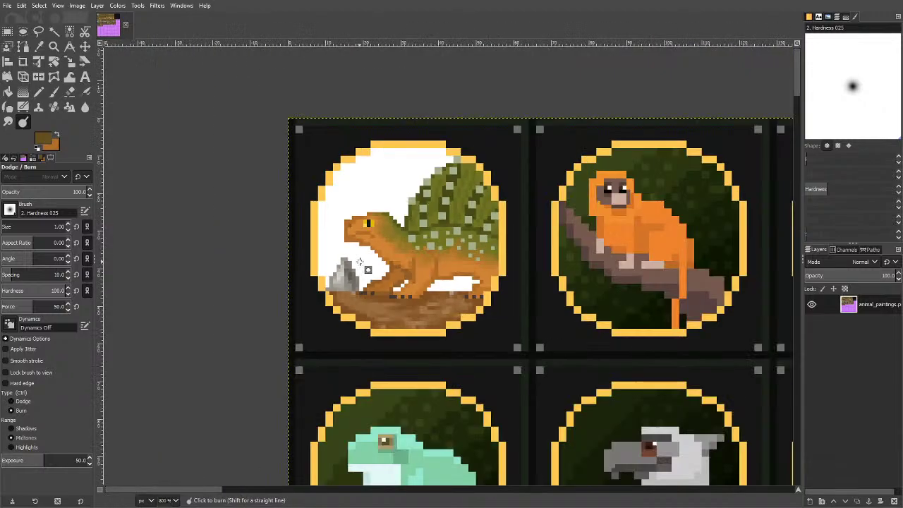
Set the foreground color to light cyan 93ece9 and bucket-fill the white sky and the gaps under the reptile's body.
{"action": "left_click", "coordinate": [42, 139]}
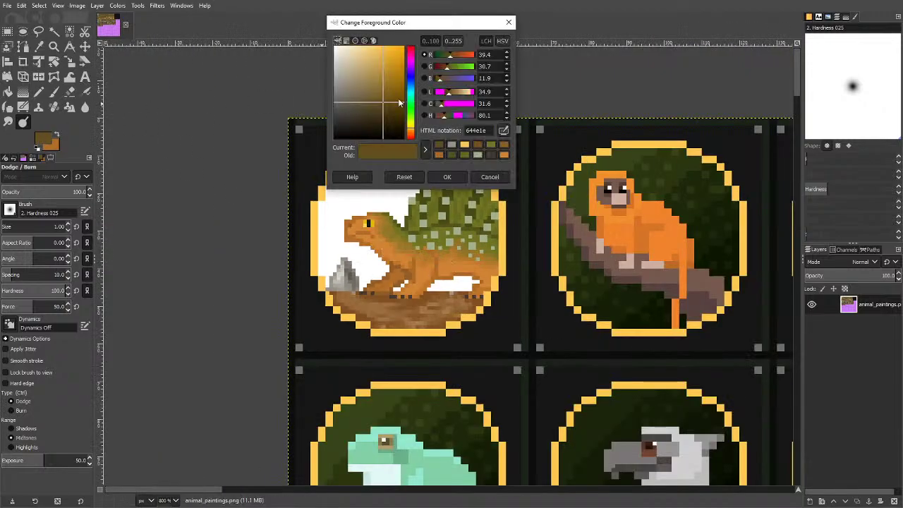
{"action": "left_click_drag", "start_coordinate": [413, 88], "coordinate": [362, 57]}
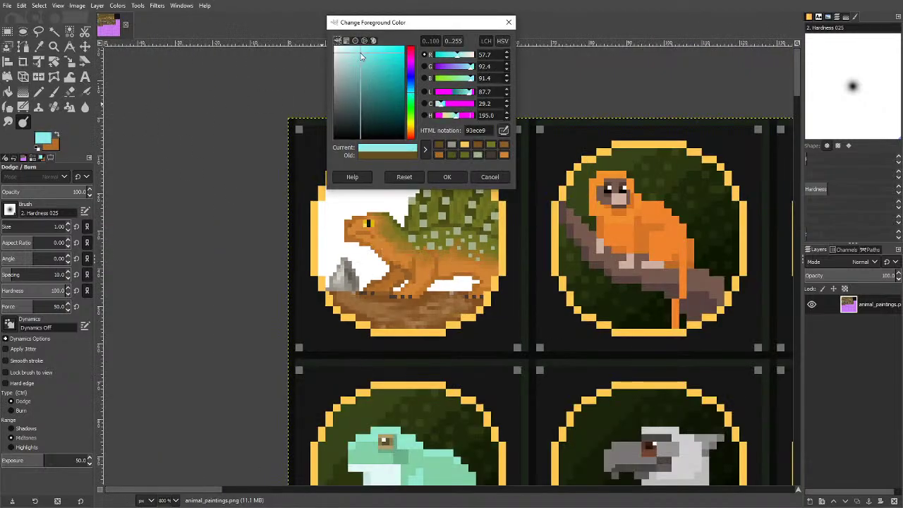
{"action": "left_click", "coordinate": [456, 175]}
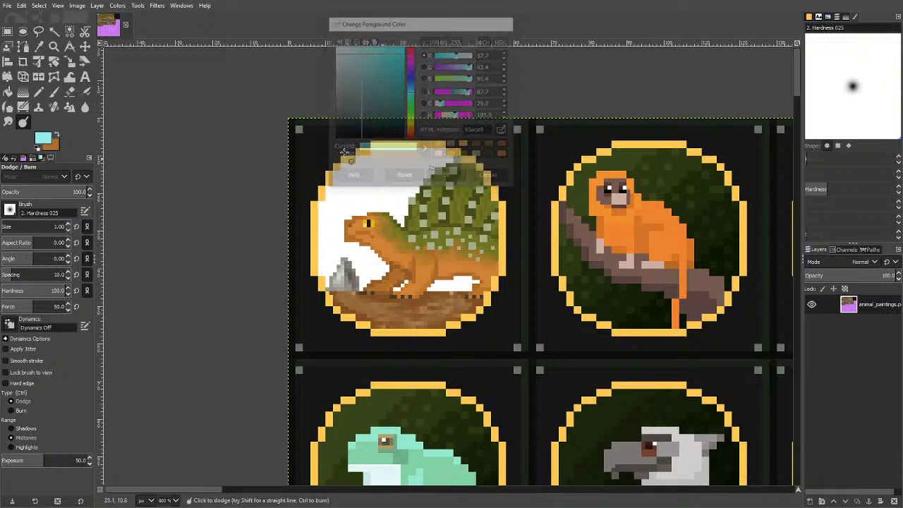
{"action": "left_click", "coordinate": [7, 93]}
{"action": "left_click", "coordinate": [386, 180]}
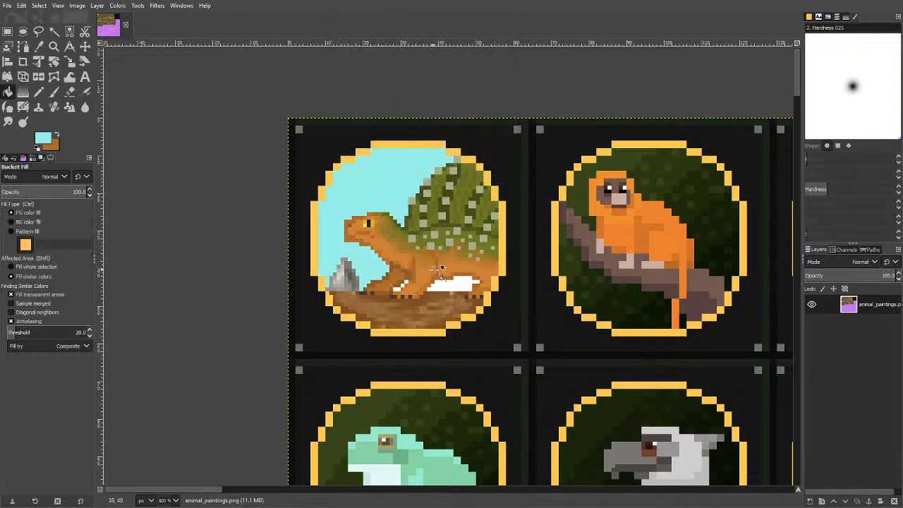
{"action": "left_click", "coordinate": [448, 285]}
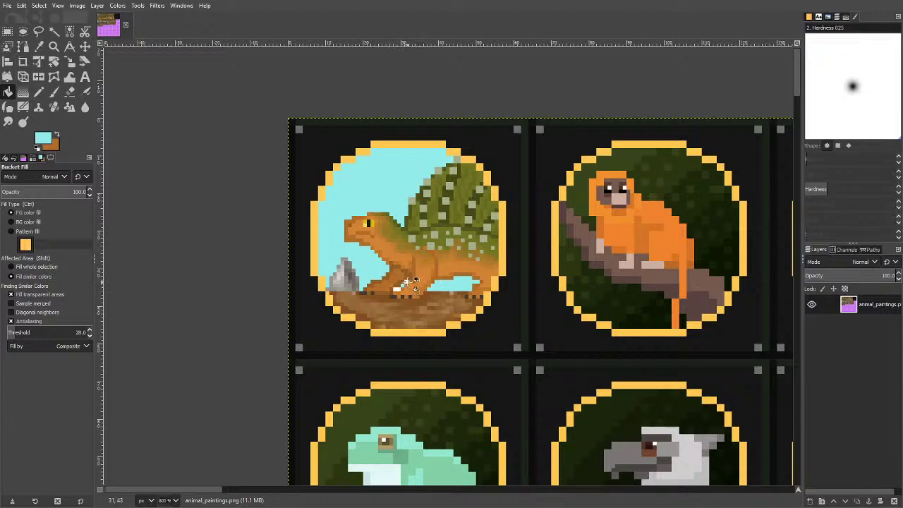
Set the foreground color to mint green 58eeb8 and bucket-fill the sky and the gaps under the reptile with it.
{"action": "key", "text": "2"}
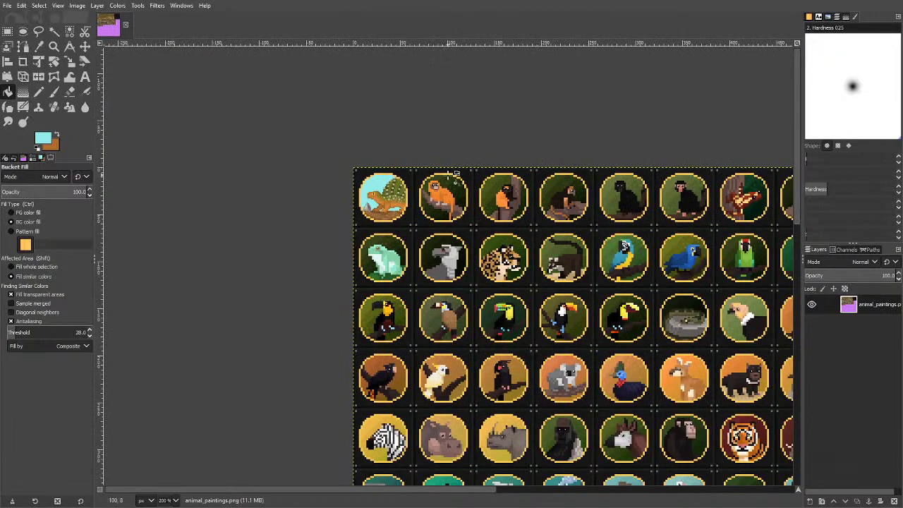
{"action": "key", "text": "4"}
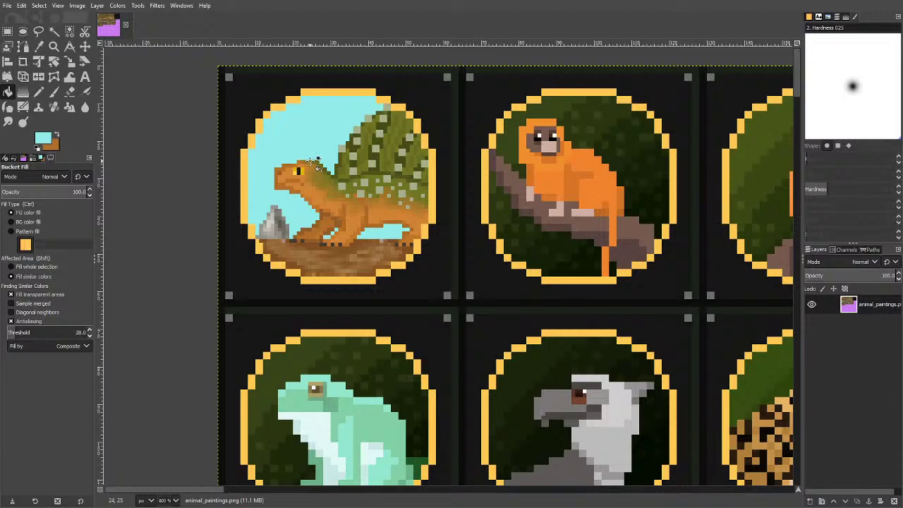
{"action": "scroll", "coordinate": [316, 164], "scroll_direction": "down", "scroll_amount": 5}
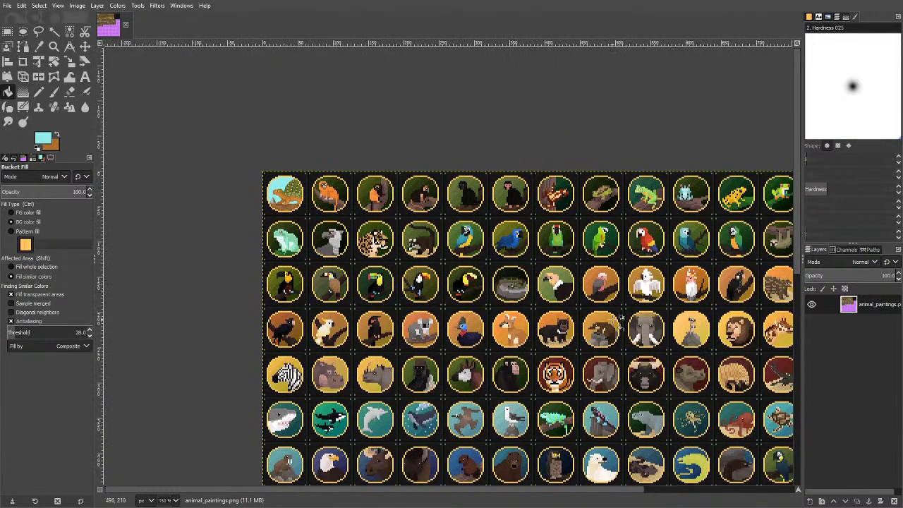
{"action": "scroll", "coordinate": [612, 304], "scroll_direction": "down", "scroll_amount": 5}
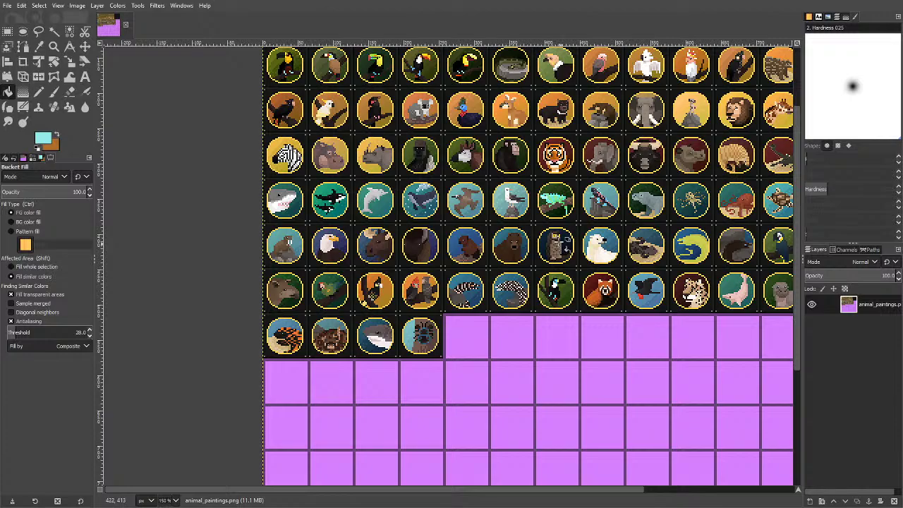
{"action": "scroll", "coordinate": [367, 145], "scroll_direction": "up", "scroll_amount": 3}
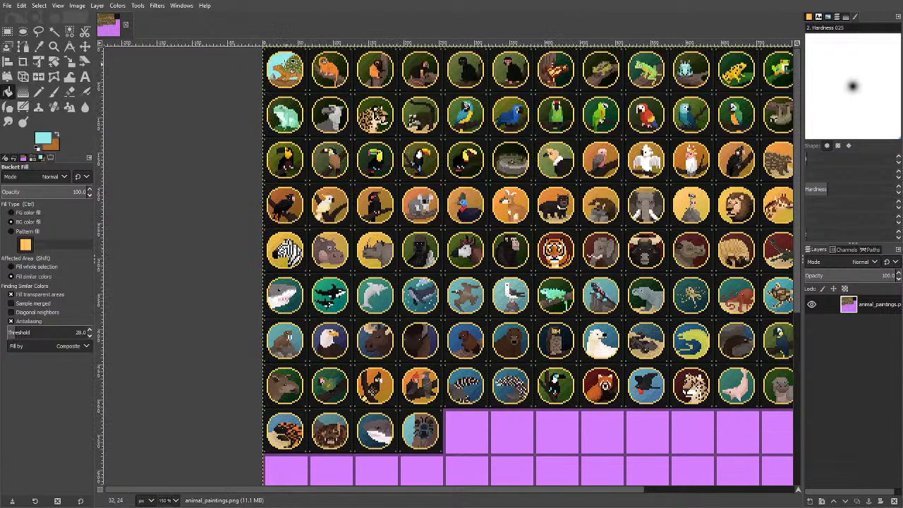
{"action": "scroll", "coordinate": [289, 70], "scroll_direction": "up", "scroll_amount": 7}
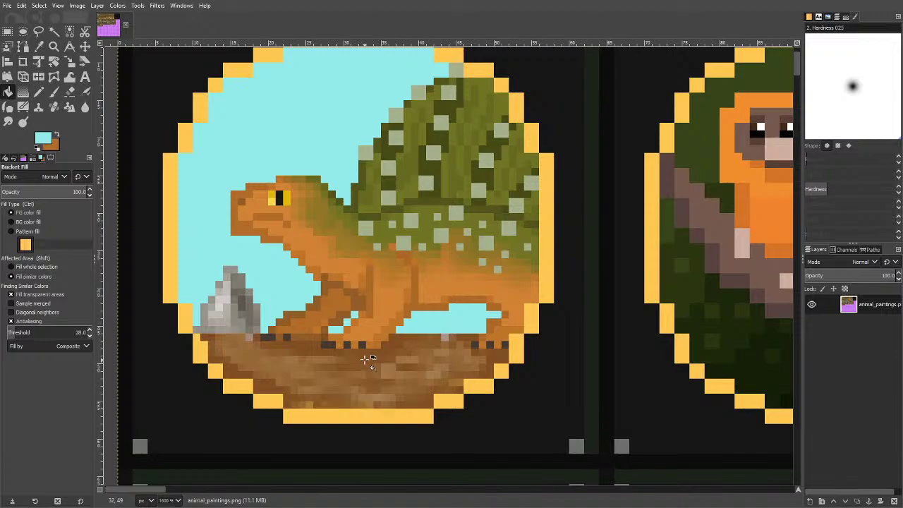
{"action": "left_click", "coordinate": [45, 140]}
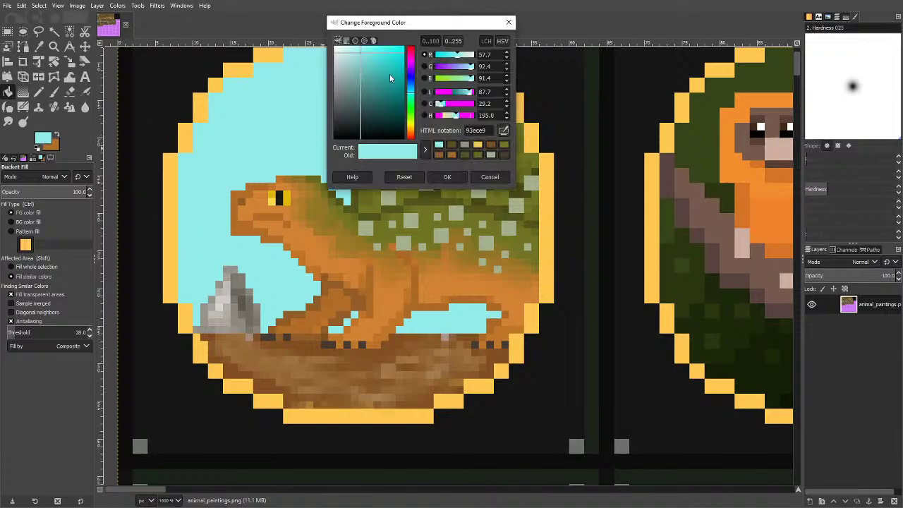
{"action": "left_click_drag", "start_coordinate": [409, 99], "coordinate": [410, 106]}
{"action": "left_click", "coordinate": [379, 51]}
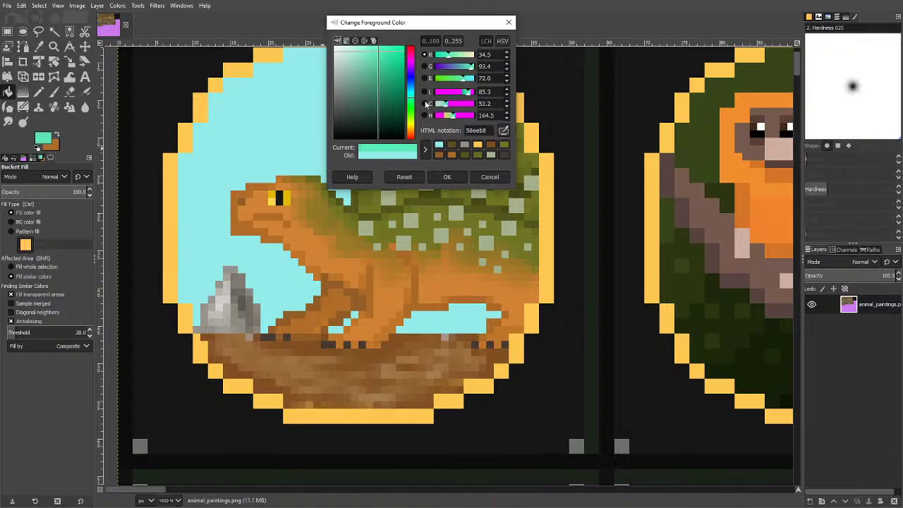
{"action": "left_click", "coordinate": [447, 177]}
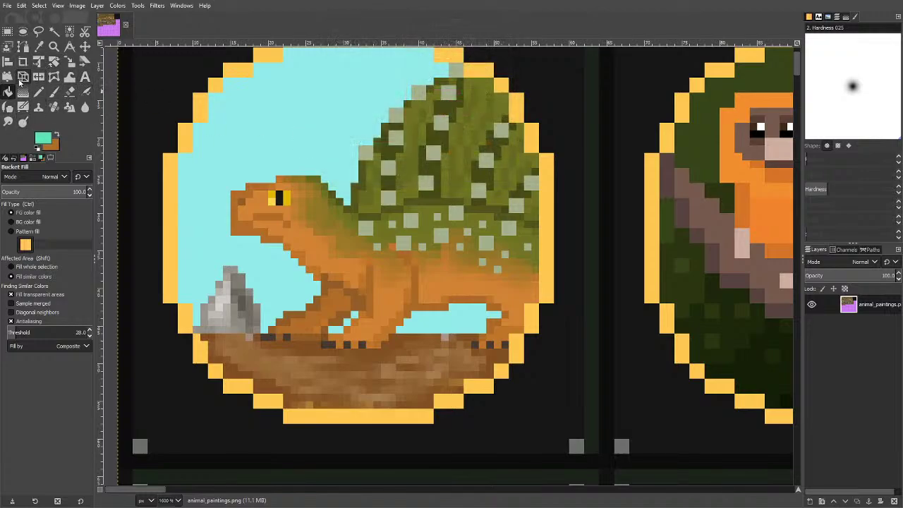
{"action": "left_click", "coordinate": [223, 99]}
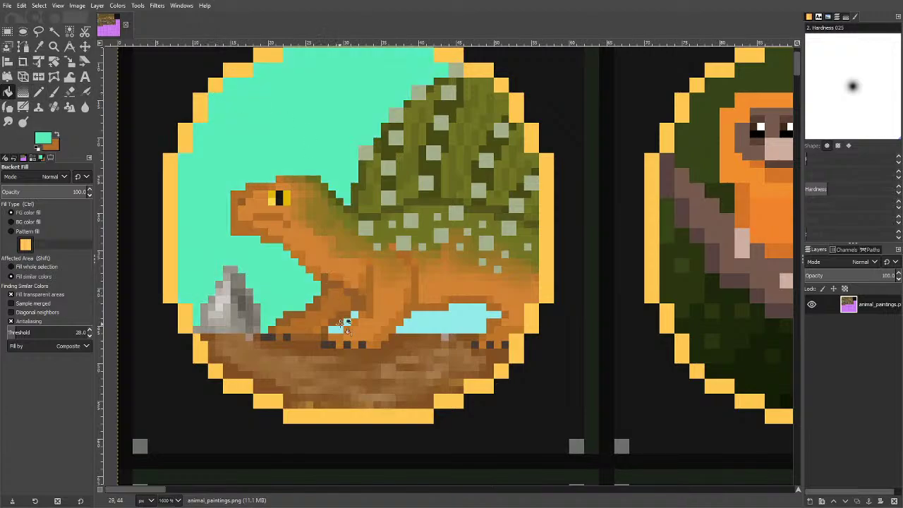
Smudge the pale spots on the reptile's upper flank just below the sail.
{"action": "scroll", "coordinate": [357, 316], "scroll_direction": "down", "scroll_amount": 5}
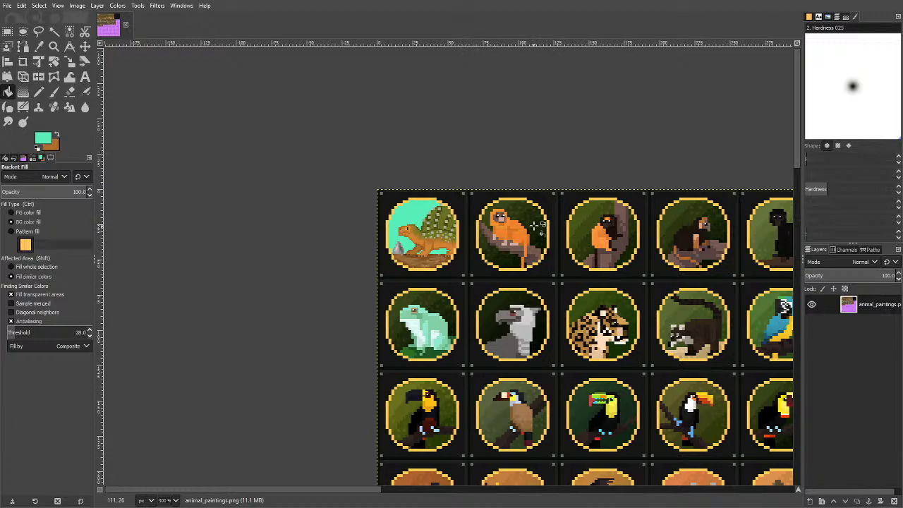
{"action": "scroll", "coordinate": [647, 235], "scroll_direction": "up", "scroll_amount": 1}
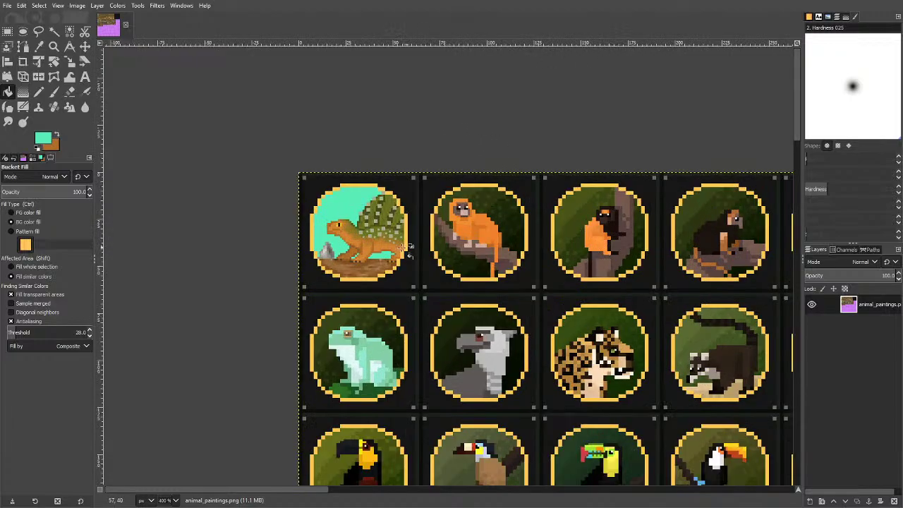
{"action": "scroll", "coordinate": [371, 240], "scroll_direction": "up", "scroll_amount": 4}
{"action": "scroll", "coordinate": [413, 203], "scroll_direction": "up", "scroll_amount": 2}
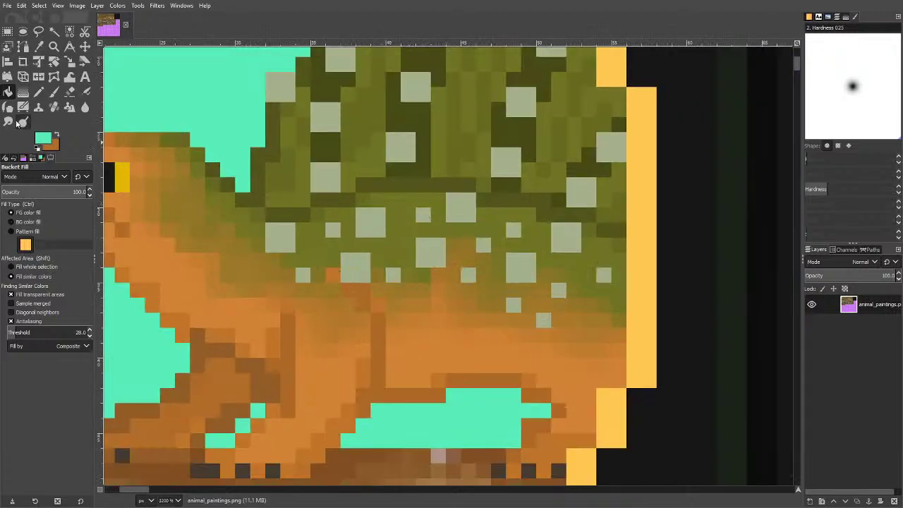
{"action": "left_click", "coordinate": [9, 122]}
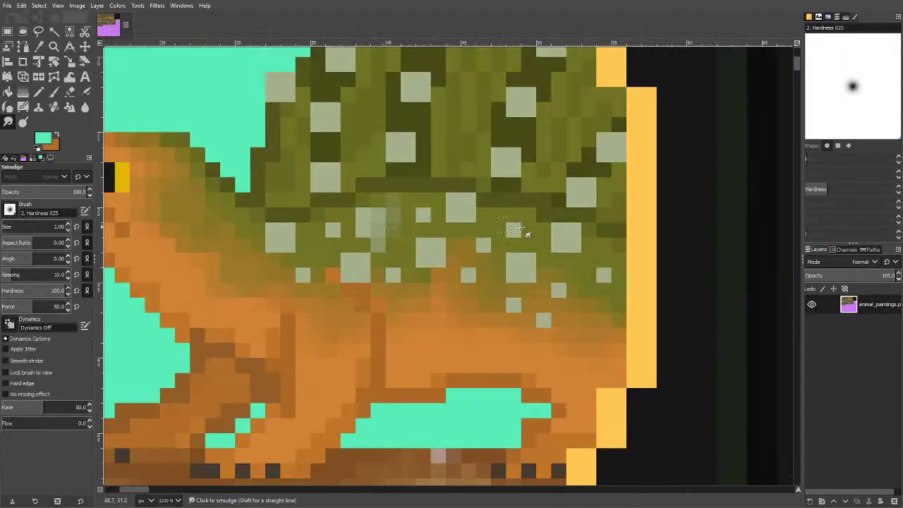
Compare the reptile painting with its neighbors and examine the background of the orange monkey painting up close.
{"action": "scroll", "coordinate": [390, 212], "scroll_direction": "down", "scroll_amount": 5}
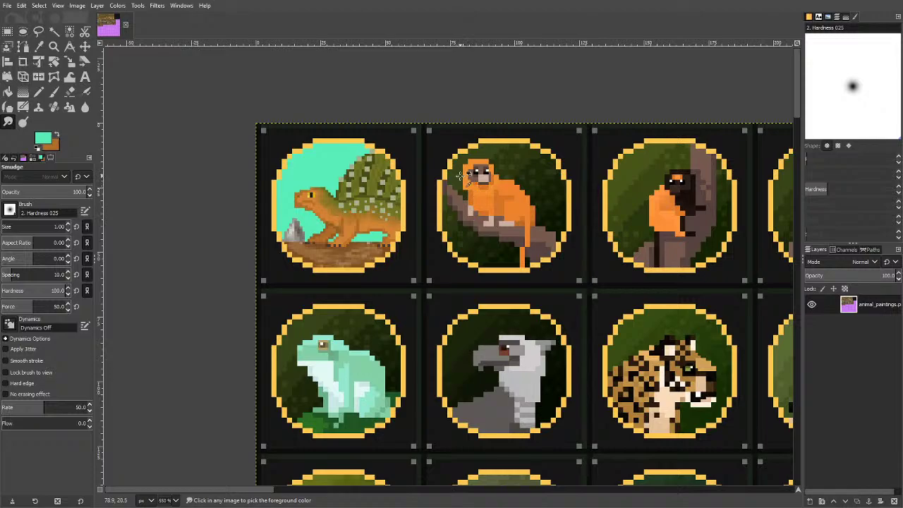
{"action": "scroll", "coordinate": [487, 177], "scroll_direction": "down", "scroll_amount": 3}
{"action": "scroll", "coordinate": [428, 186], "scroll_direction": "up", "scroll_amount": 6}
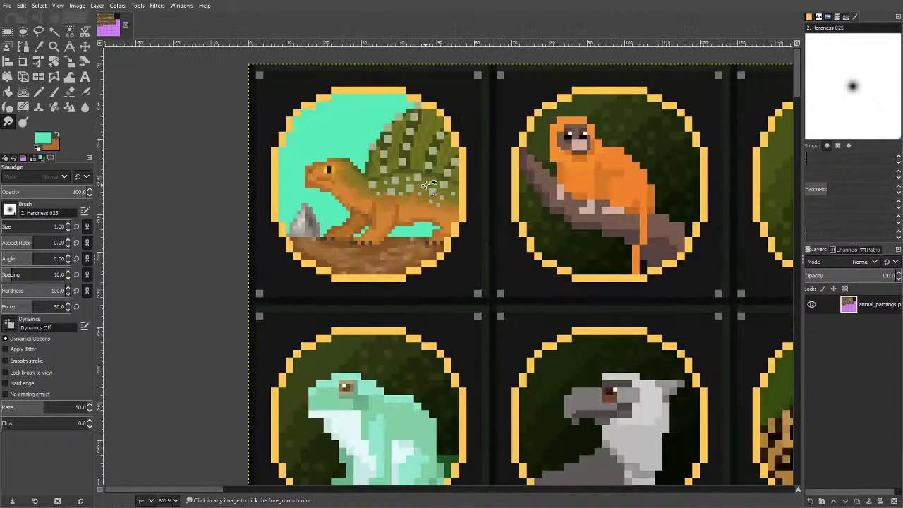
{"action": "scroll", "coordinate": [427, 185], "scroll_direction": "down", "scroll_amount": 2}
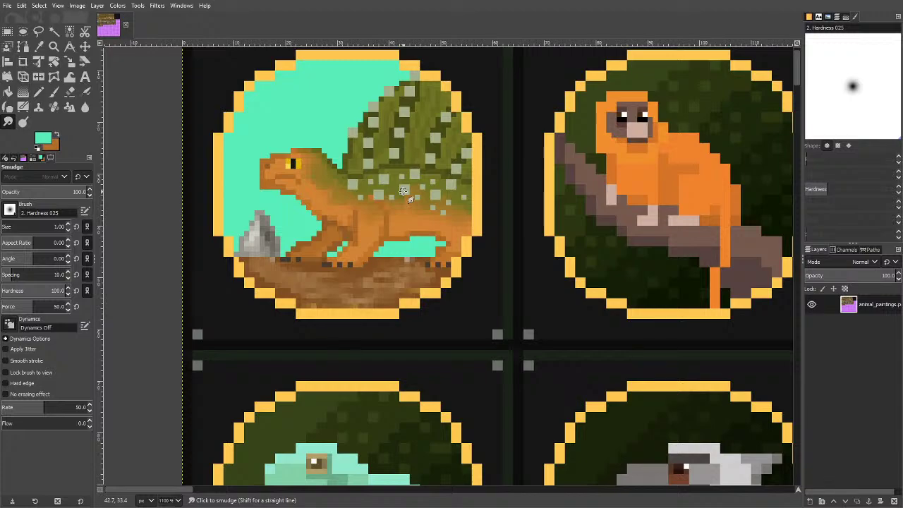
{"action": "scroll", "coordinate": [327, 204], "scroll_direction": "down", "scroll_amount": 2}
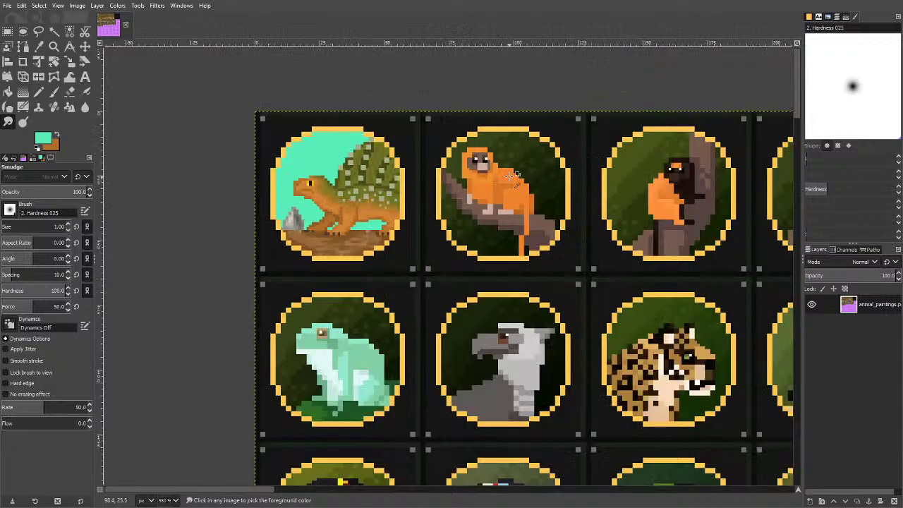
{"action": "scroll", "coordinate": [513, 177], "scroll_direction": "down", "scroll_amount": 2}
{"action": "scroll", "coordinate": [562, 172], "scroll_direction": "up", "scroll_amount": 2}
{"action": "scroll", "coordinate": [557, 172], "scroll_direction": "up", "scroll_amount": 3}
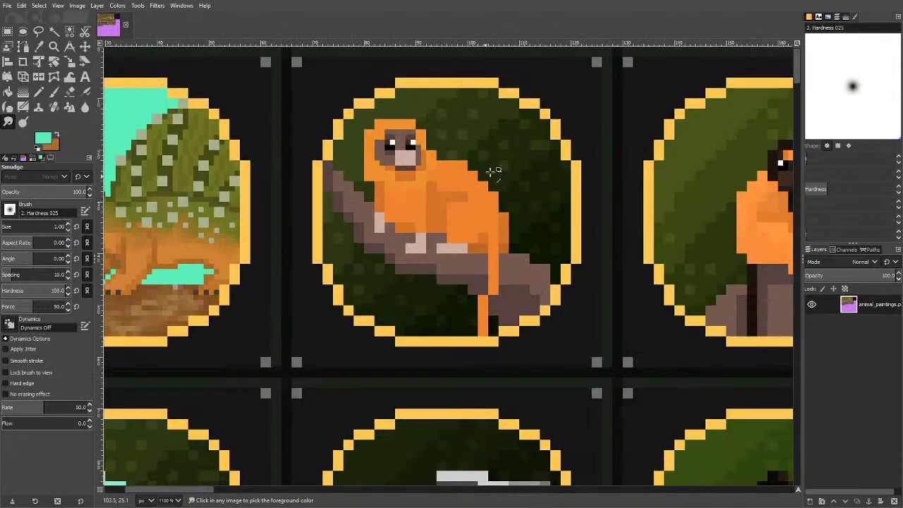
{"action": "scroll", "coordinate": [508, 157], "scroll_direction": "down", "scroll_amount": 1}
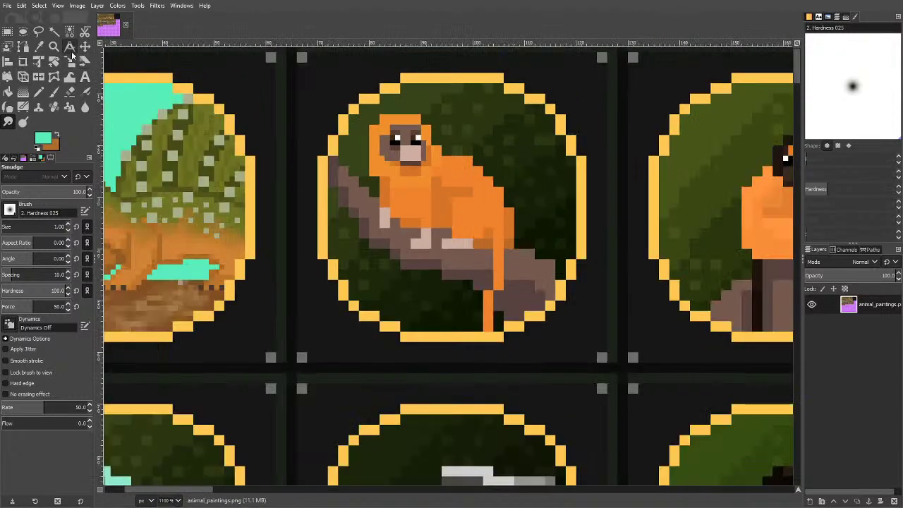
Set the foreground color to white and bucket-fill the dark green background above the orange monkey.
{"action": "left_click", "coordinate": [44, 137]}
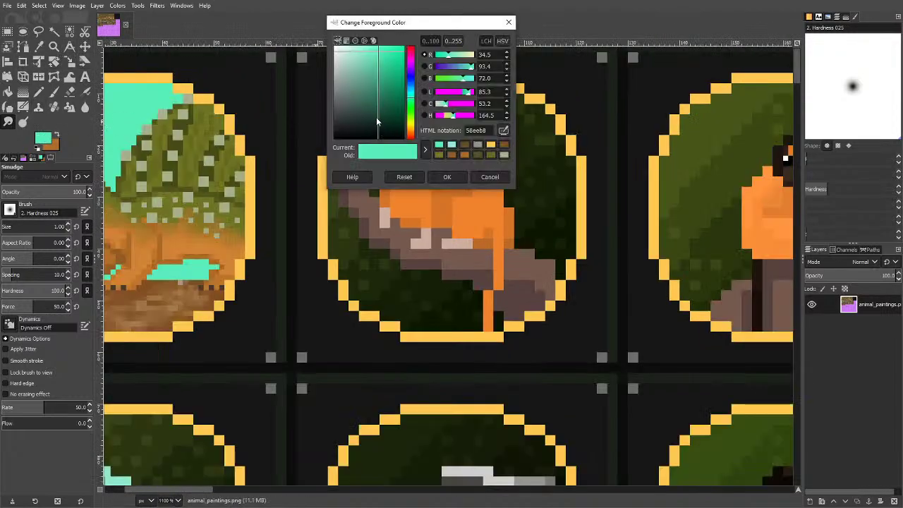
{"action": "left_click_drag", "start_coordinate": [376, 117], "coordinate": [302, 31]}
{"action": "left_click", "coordinate": [455, 180]}
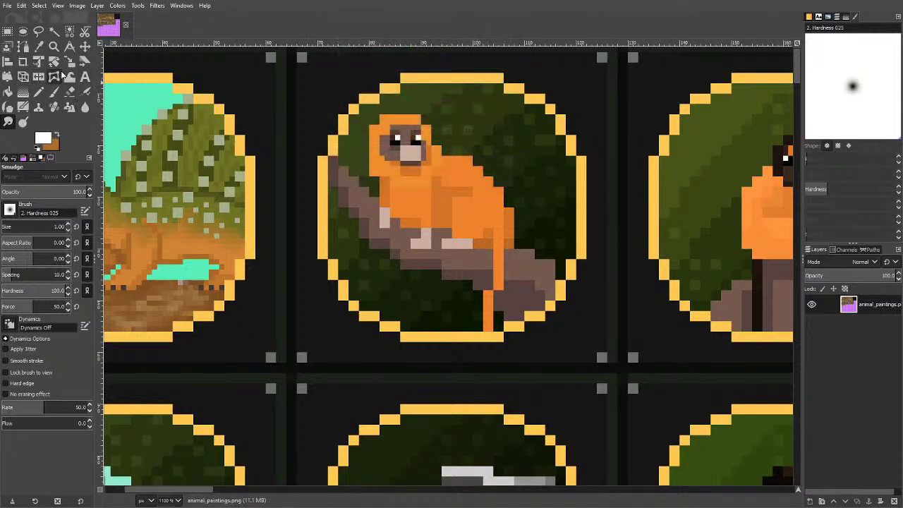
{"action": "key", "text": "shift+b"}
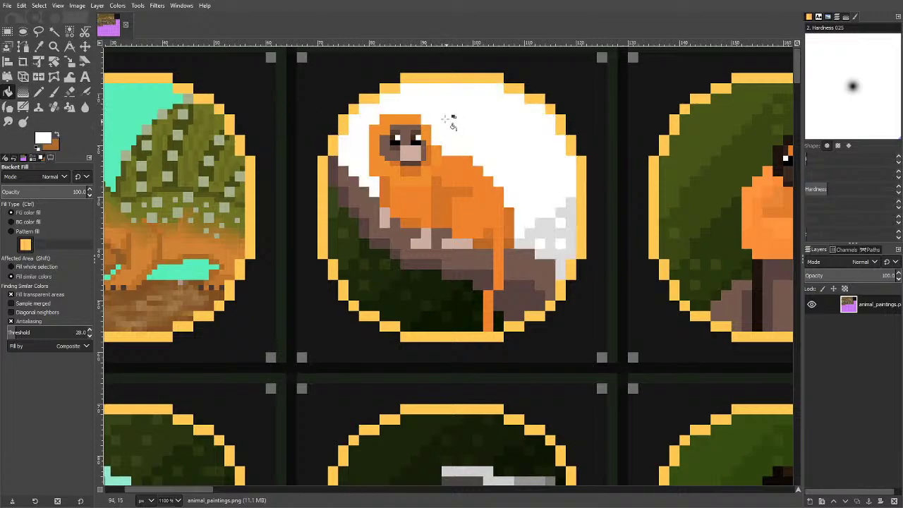
{"action": "left_click", "coordinate": [453, 121]}
Bucket-fill the monkey, its face details, the branch and the remaining background with white to blank the round painting.
{"action": "left_click", "coordinate": [428, 144]}
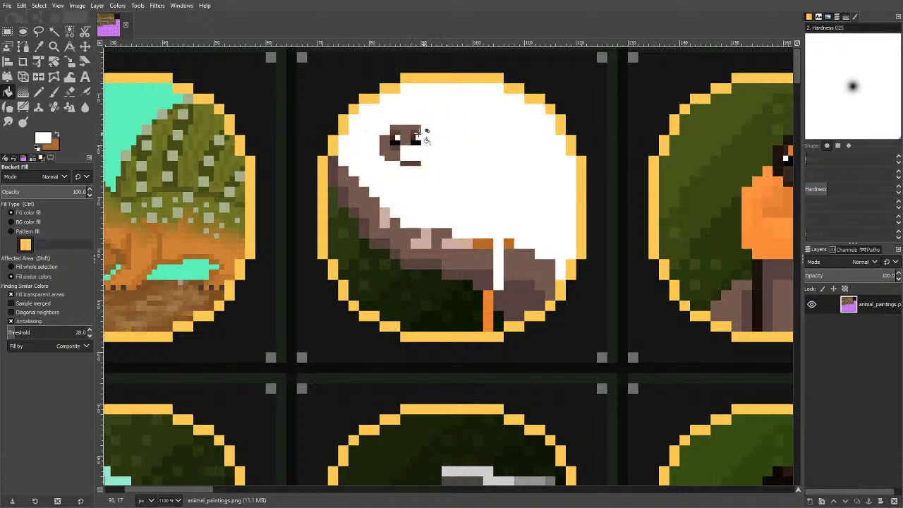
{"action": "left_click", "coordinate": [416, 130]}
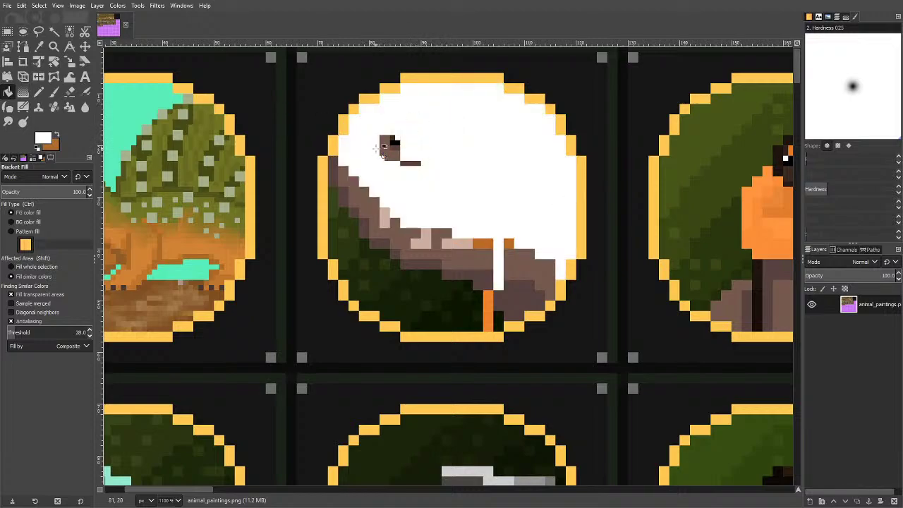
{"action": "left_click", "coordinate": [385, 149]}
{"action": "left_click", "coordinate": [392, 140]}
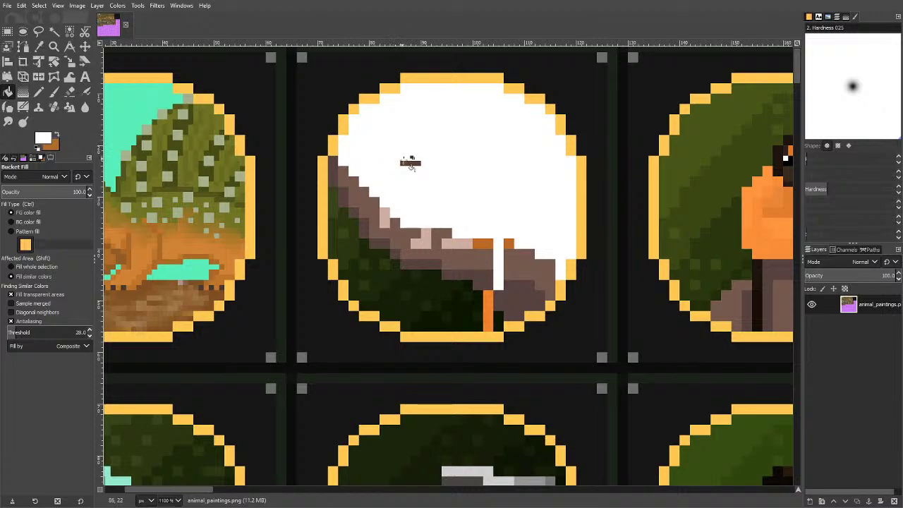
{"action": "left_click", "coordinate": [411, 164]}
{"action": "left_click", "coordinate": [379, 210]}
{"action": "mouse_move", "coordinate": [385, 212]}
{"action": "left_mouse_down"}
{"action": "mouse_move", "coordinate": [418, 236]}
{"action": "mouse_move", "coordinate": [489, 244]}
{"action": "mouse_move", "coordinate": [509, 269]}
{"action": "mouse_move", "coordinate": [492, 306]}
{"action": "mouse_move", "coordinate": [502, 313]}
{"action": "mouse_move", "coordinate": [470, 306]}
{"action": "mouse_move", "coordinate": [361, 243]}
{"action": "mouse_move", "coordinate": [350, 218]}
{"action": "mouse_move", "coordinate": [417, 200]}
{"action": "left_mouse_up"}
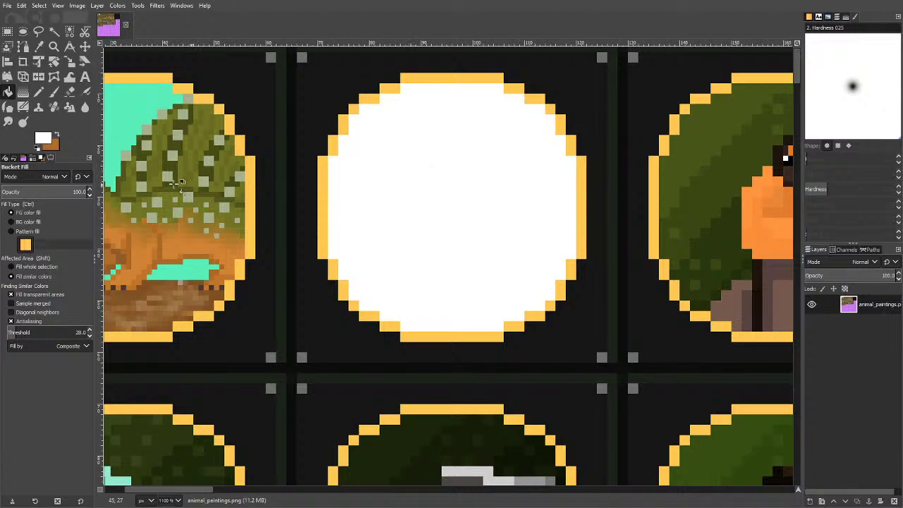
Set the foreground color to dark olive green 38461c and switch to the Pencil tool.
{"action": "left_click", "coordinate": [42, 138]}
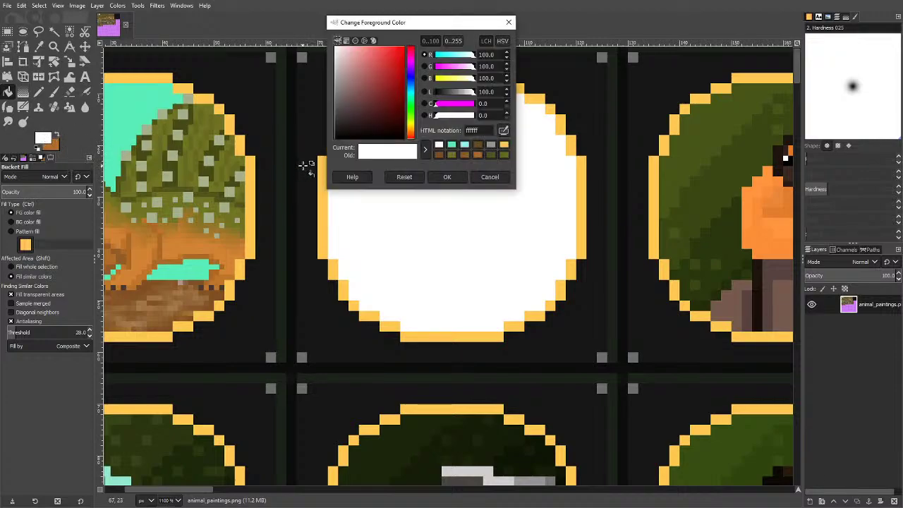
{"action": "left_click_drag", "start_coordinate": [413, 120], "coordinate": [381, 114]}
{"action": "left_click", "coordinate": [381, 114]}
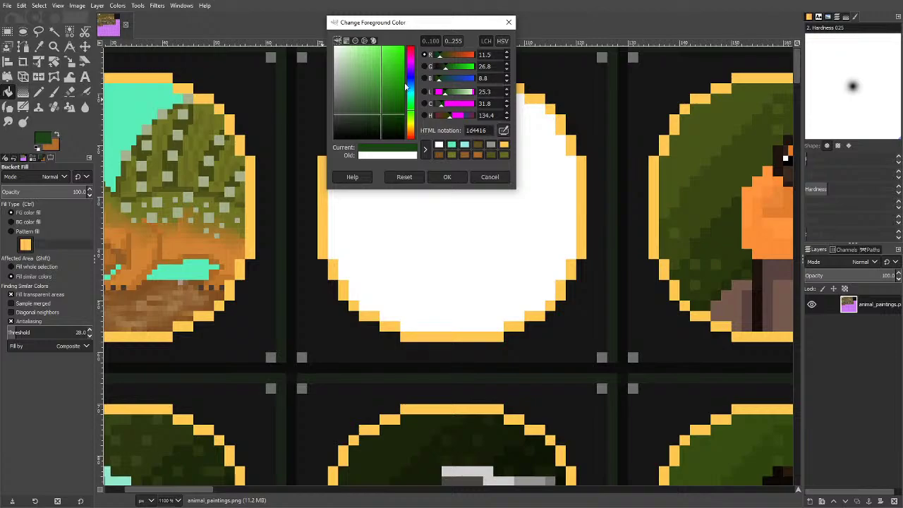
{"action": "left_click", "coordinate": [413, 114]}
{"action": "left_click_drag", "start_coordinate": [413, 114], "coordinate": [376, 118]}
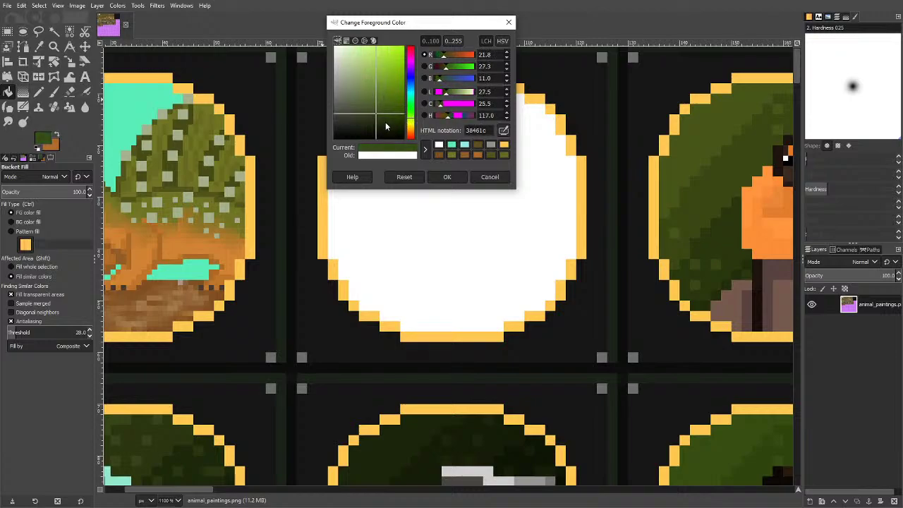
{"action": "left_click", "coordinate": [446, 177]}
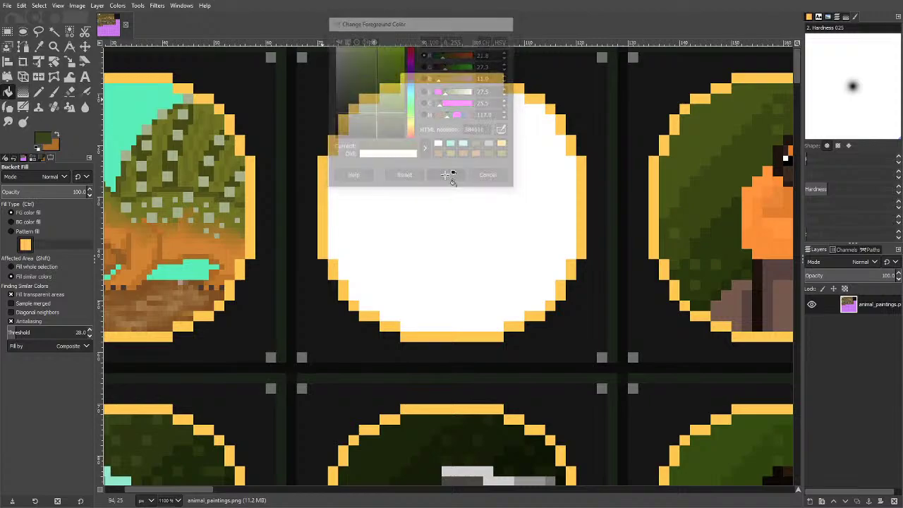
{"action": "left_click", "coordinate": [39, 92]}
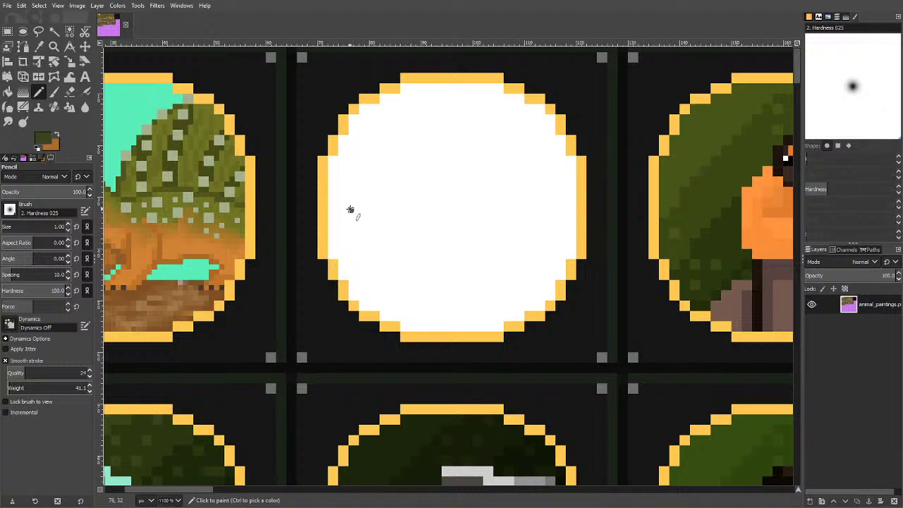
{"action": "mouse_move", "coordinate": [350, 209]}
{"action": "left_mouse_down"}
{"action": "mouse_move", "coordinate": [393, 173]}
{"action": "mouse_move", "coordinate": [423, 170]}
{"action": "left_mouse_up"}
{"action": "key", "text": "ctrl+z"}
{"action": "mouse_move", "coordinate": [351, 209]}
{"action": "left_mouse_down"}
{"action": "mouse_move", "coordinate": [372, 184]}
{"action": "mouse_move", "coordinate": [526, 169]}
{"action": "mouse_move", "coordinate": [545, 181]}
{"action": "mouse_move", "coordinate": [352, 213]}
{"action": "mouse_move", "coordinate": [365, 230]}
{"action": "mouse_move", "coordinate": [414, 221]}
{"action": "mouse_move", "coordinate": [512, 248]}
{"action": "left_mouse_up"}
{"action": "key", "text": "ctrl+z"}
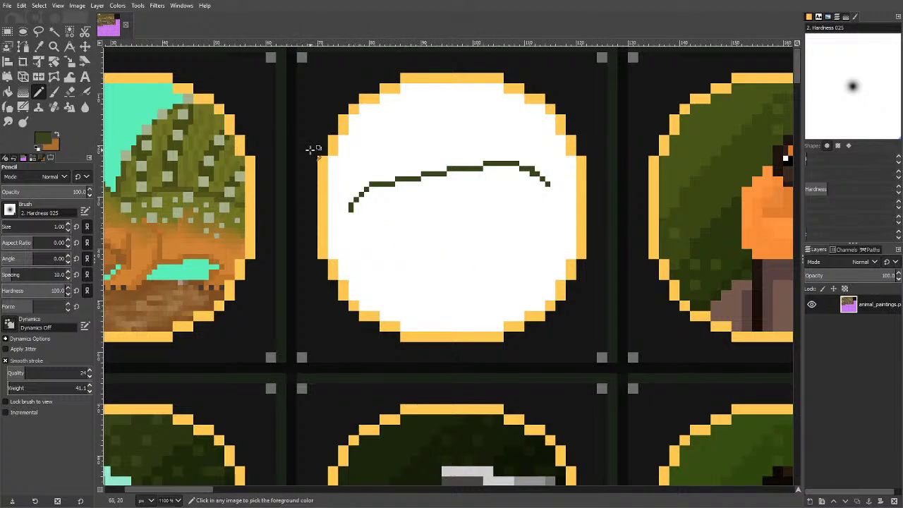
{"action": "key", "text": "ctrl+z"}
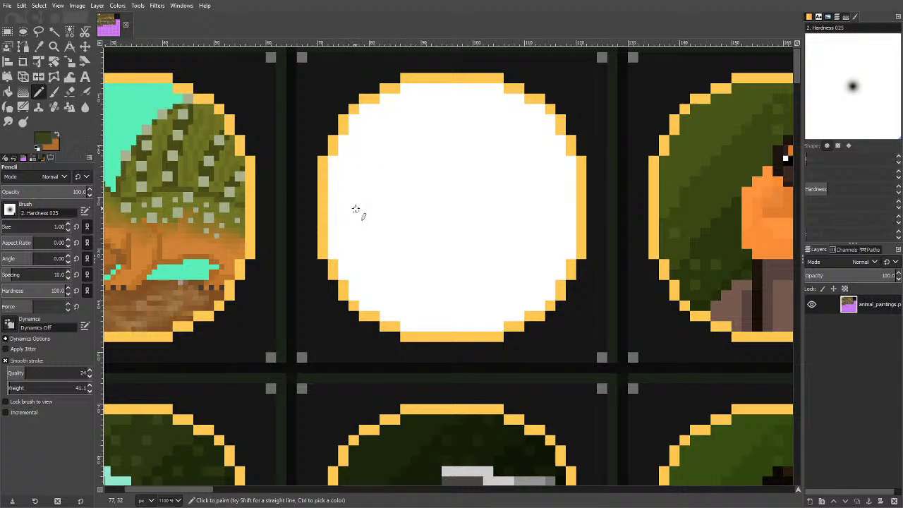
{"action": "left_click_drag", "start_coordinate": [357, 208], "coordinate": [386, 181]}
{"action": "key", "text": "ctrl+z"}
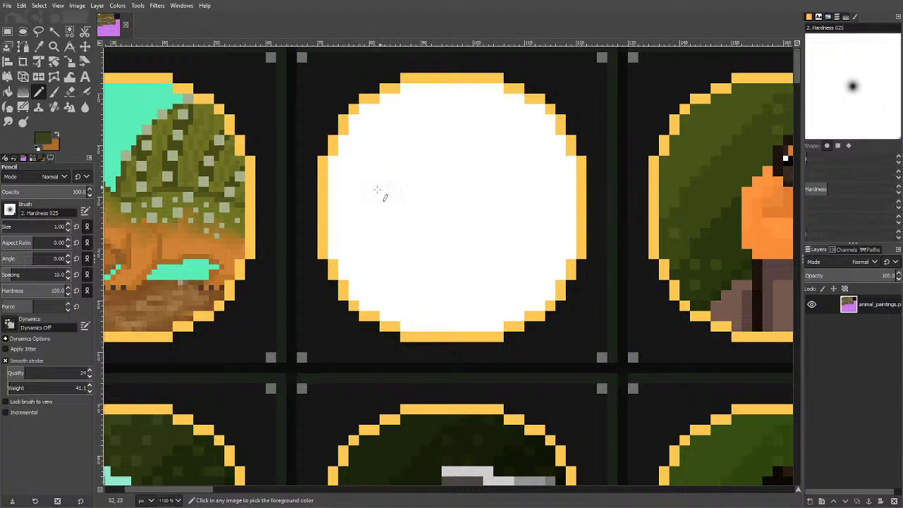
{"action": "left_click_drag", "start_coordinate": [351, 207], "coordinate": [370, 193]}
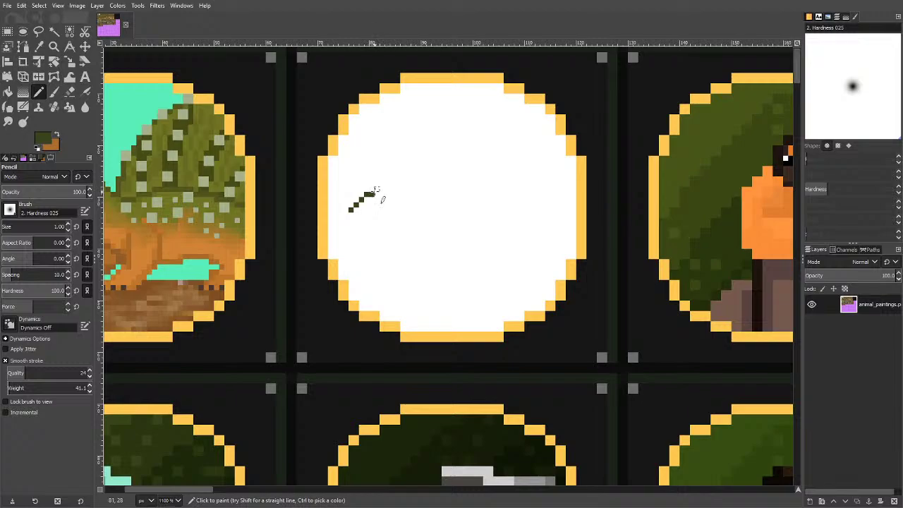
{"action": "key", "text": "ctrl+z"}
{"action": "mouse_move", "coordinate": [349, 214]}
{"action": "left_mouse_down"}
{"action": "mouse_move", "coordinate": [402, 179]}
{"action": "mouse_move", "coordinate": [483, 170]}
{"action": "mouse_move", "coordinate": [523, 180]}
{"action": "left_mouse_up"}
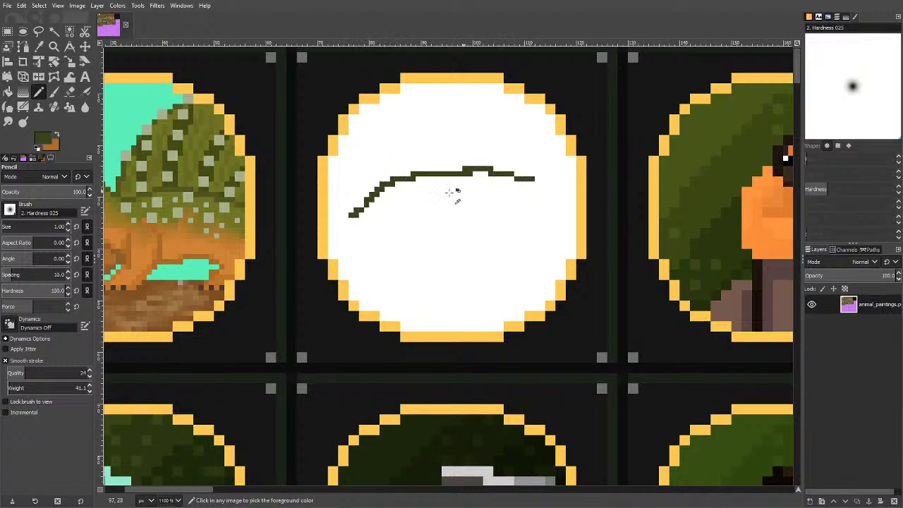
{"action": "key", "text": "ctrl+z"}
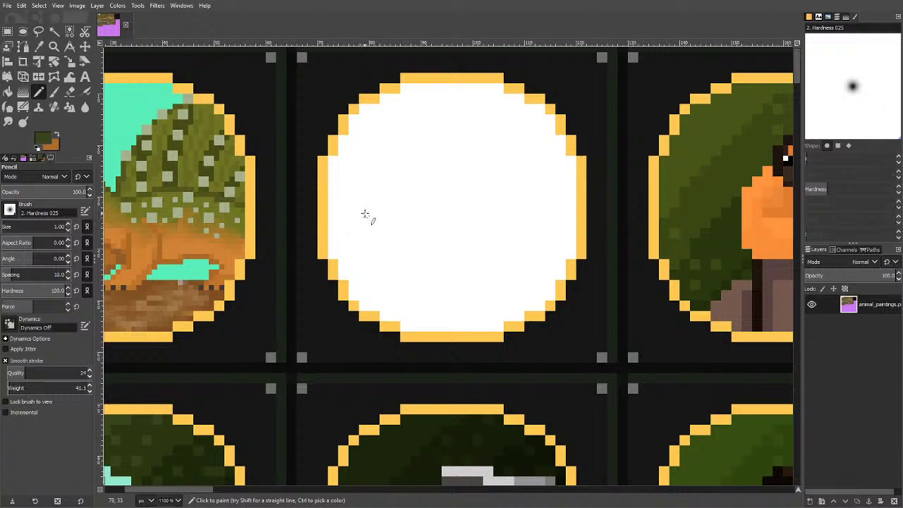
{"action": "left_click", "coordinate": [353, 214]}
{"action": "mouse_move", "coordinate": [357, 210]}
{"action": "left_mouse_down"}
{"action": "mouse_move", "coordinate": [391, 194]}
{"action": "mouse_move", "coordinate": [532, 168]}
{"action": "mouse_move", "coordinate": [566, 174]}
{"action": "left_mouse_up"}
{"action": "key", "text": "ctrl"}
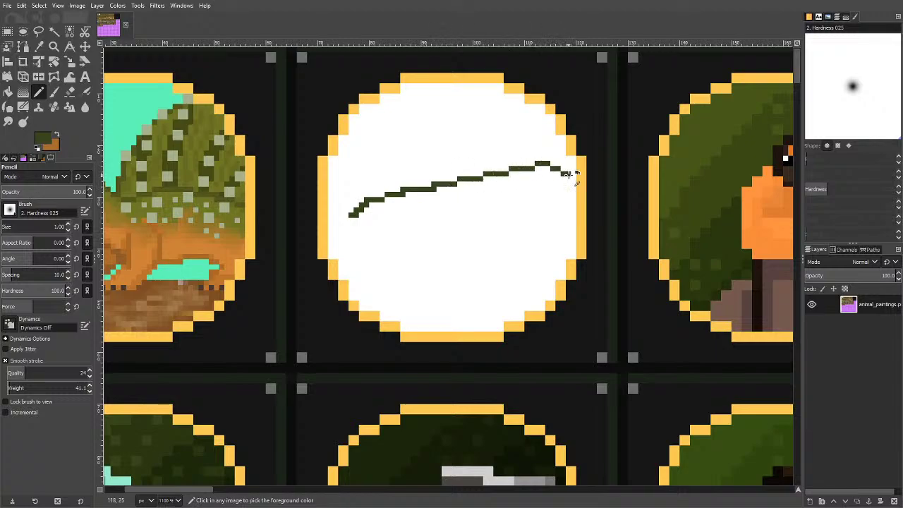
{"action": "key", "text": "ctrl+z"}
{"action": "mouse_move", "coordinate": [365, 201]}
{"action": "left_mouse_down"}
{"action": "mouse_move", "coordinate": [524, 163]}
{"action": "mouse_move", "coordinate": [571, 183]}
{"action": "left_mouse_up"}
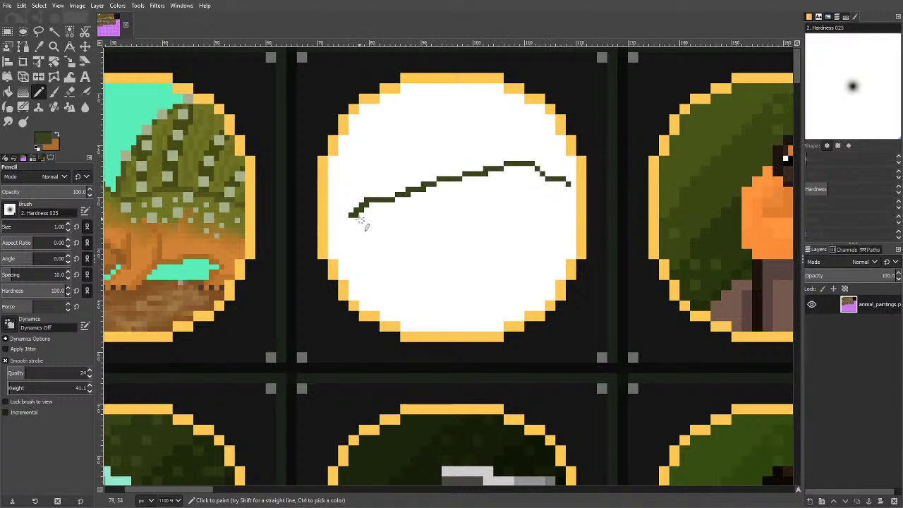
{"action": "left_click_drag", "start_coordinate": [357, 219], "coordinate": [359, 240]}
{"action": "key", "text": "ctrl+z"}
{"action": "mouse_move", "coordinate": [351, 220]}
{"action": "left_mouse_down"}
{"action": "mouse_move", "coordinate": [366, 240]}
{"action": "mouse_move", "coordinate": [422, 238]}
{"action": "left_mouse_up"}
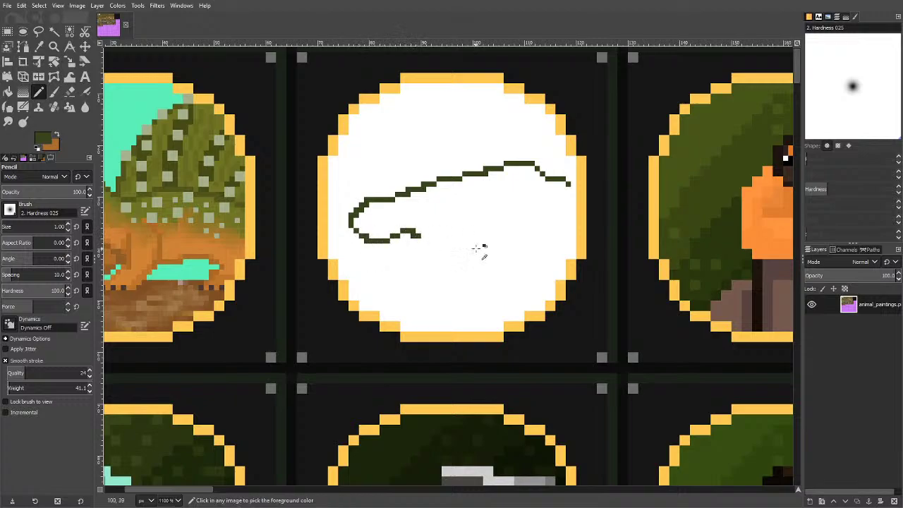
{"action": "key", "text": "ctrl+z"}
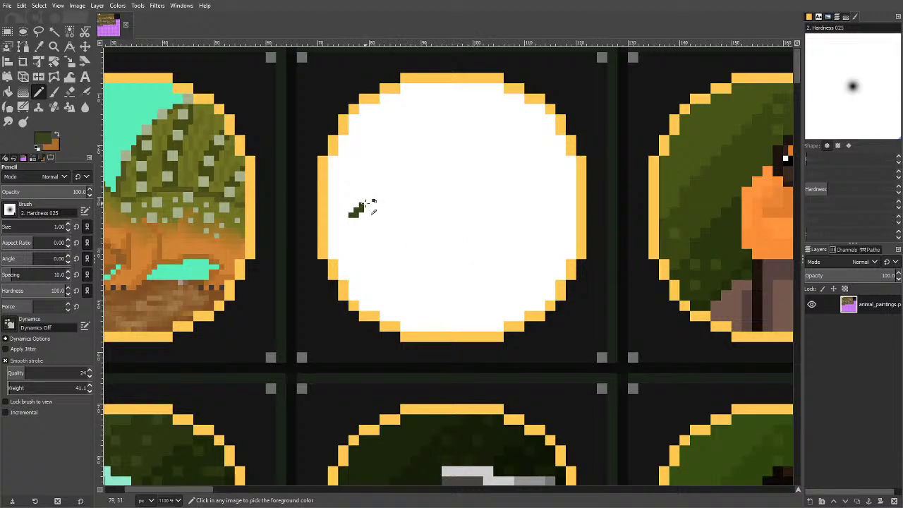
{"action": "key", "text": "ctrl+z"}
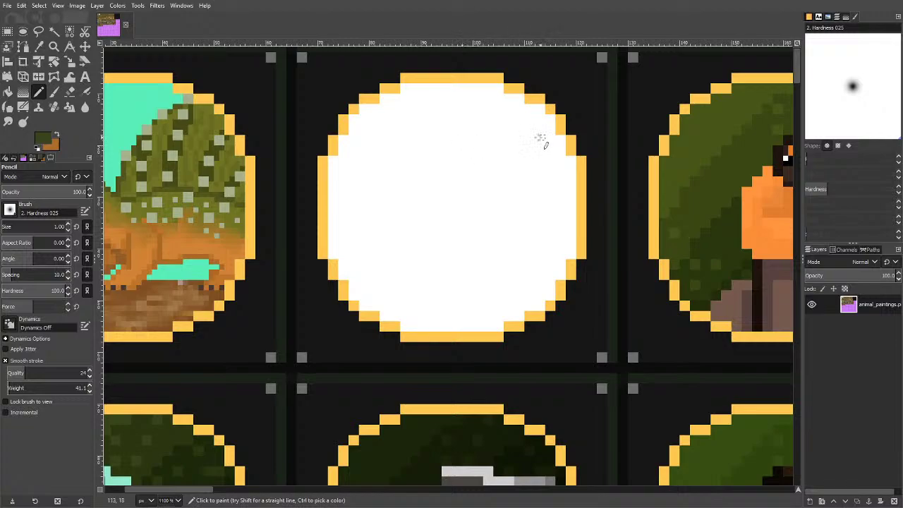
Outline a rounded crest, the snout and the upper jaw of an animal head in dark green inside the blank circle.
{"action": "mouse_move", "coordinate": [531, 131]}
{"action": "left_mouse_down"}
{"action": "mouse_move", "coordinate": [542, 144]}
{"action": "mouse_move", "coordinate": [525, 151]}
{"action": "left_mouse_up"}
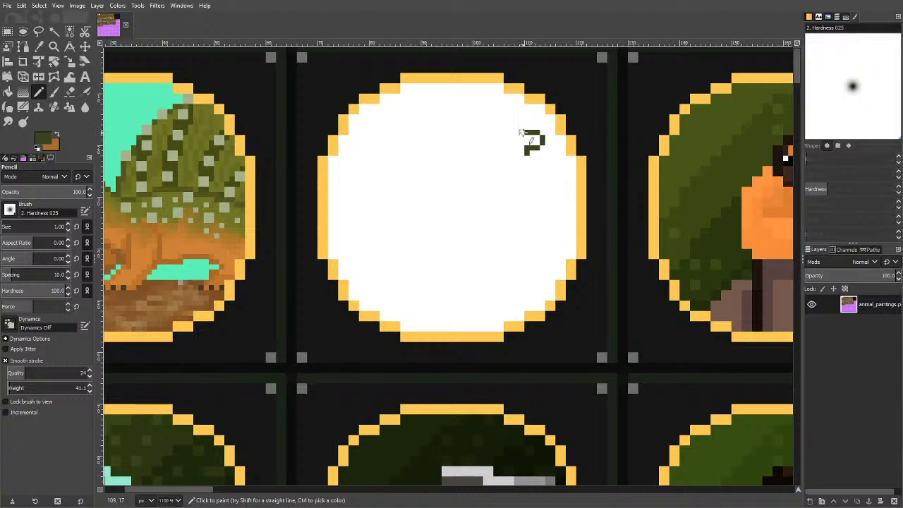
{"action": "left_click", "coordinate": [527, 140]}
{"action": "mouse_move", "coordinate": [527, 132]}
{"action": "left_mouse_down"}
{"action": "mouse_move", "coordinate": [483, 122]}
{"action": "mouse_move", "coordinate": [433, 136]}
{"action": "mouse_move", "coordinate": [392, 187]}
{"action": "mouse_move", "coordinate": [485, 169]}
{"action": "mouse_move", "coordinate": [520, 174]}
{"action": "mouse_move", "coordinate": [531, 152]}
{"action": "left_mouse_up"}
{"action": "mouse_move", "coordinate": [394, 190]}
{"action": "left_mouse_down"}
{"action": "mouse_move", "coordinate": [351, 215]}
{"action": "mouse_move", "coordinate": [355, 239]}
{"action": "mouse_move", "coordinate": [389, 234]}
{"action": "mouse_move", "coordinate": [426, 245]}
{"action": "mouse_move", "coordinate": [518, 236]}
{"action": "left_mouse_up"}
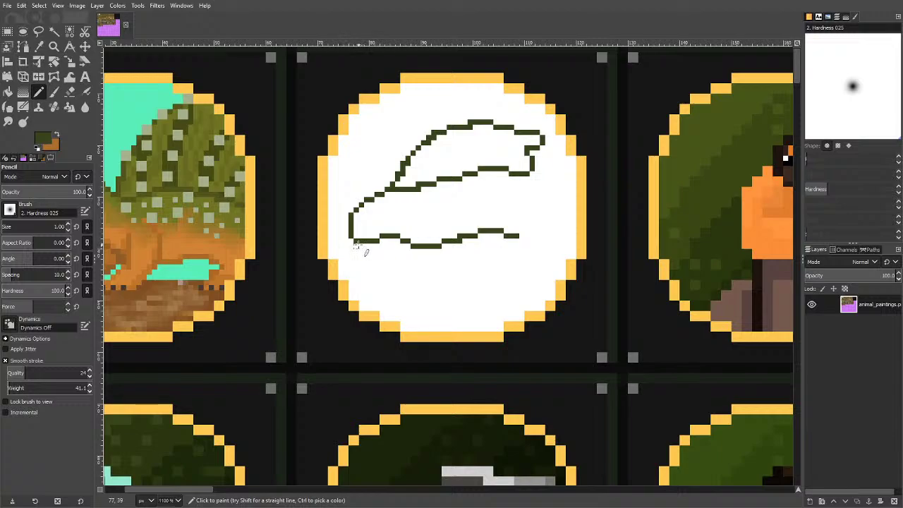
Draw the lower jaw beneath the mouth line and add the back-of-head and neck lines toward the round frame.
{"action": "left_click", "coordinate": [361, 248]}
{"action": "mouse_move", "coordinate": [362, 251]}
{"action": "left_mouse_down"}
{"action": "mouse_move", "coordinate": [503, 274]}
{"action": "mouse_move", "coordinate": [537, 271]}
{"action": "mouse_move", "coordinate": [558, 241]}
{"action": "left_mouse_up"}
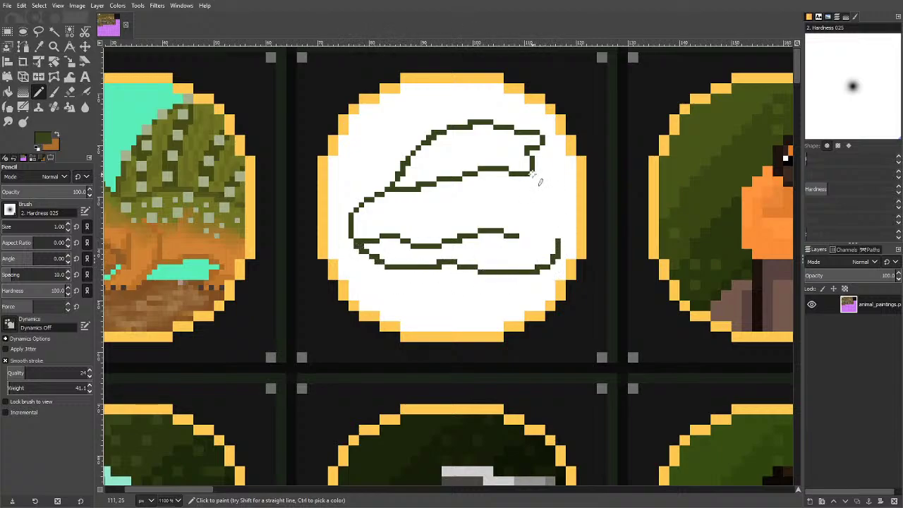
{"action": "left_click_drag", "start_coordinate": [532, 172], "coordinate": [568, 205]}
{"action": "left_click_drag", "start_coordinate": [534, 168], "coordinate": [573, 164]}
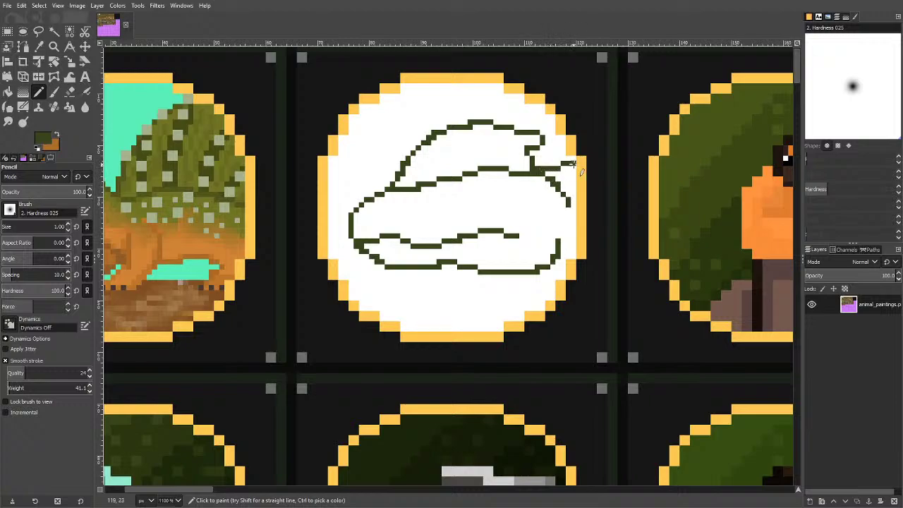
{"action": "left_click_drag", "start_coordinate": [470, 270], "coordinate": [527, 306]}
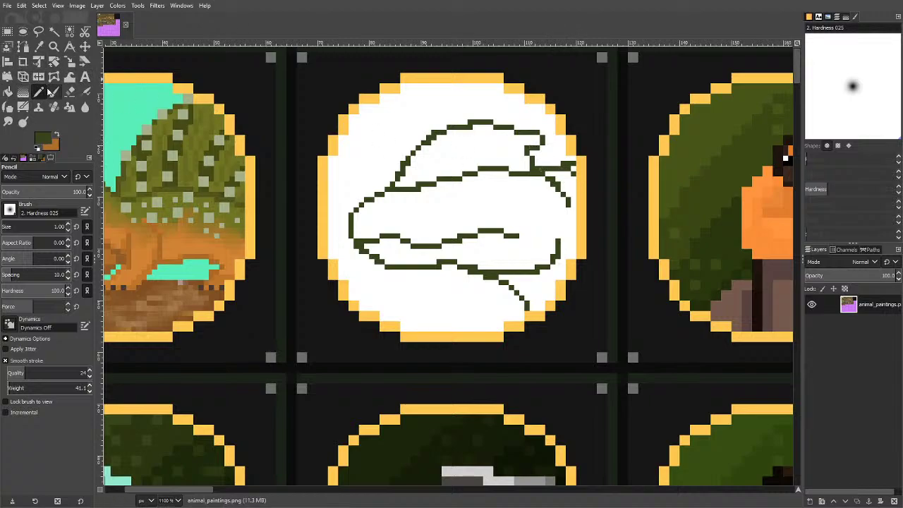
Erase the stray neck-line pixels beside the frame with white, then repair the line in the outline's sampled dark green.
{"action": "left_click", "coordinate": [39, 46]}
{"action": "left_click", "coordinate": [393, 140]}
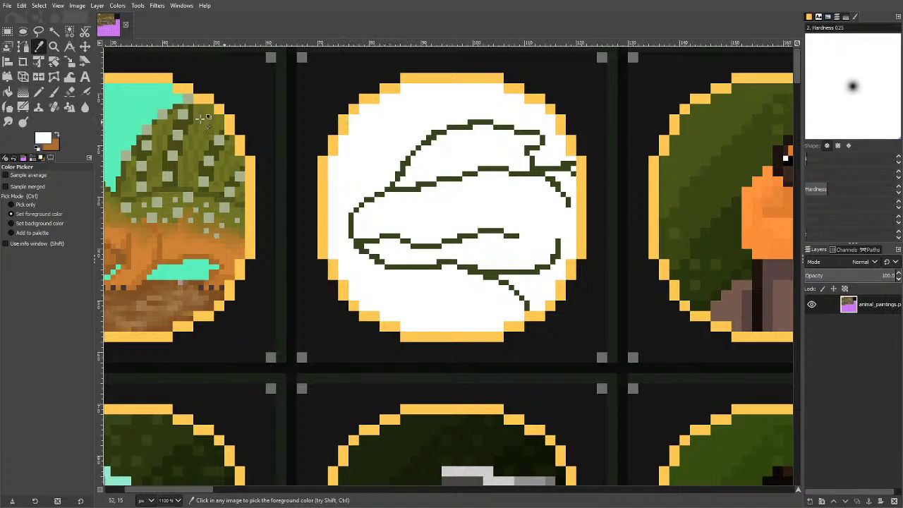
{"action": "left_click", "coordinate": [39, 92]}
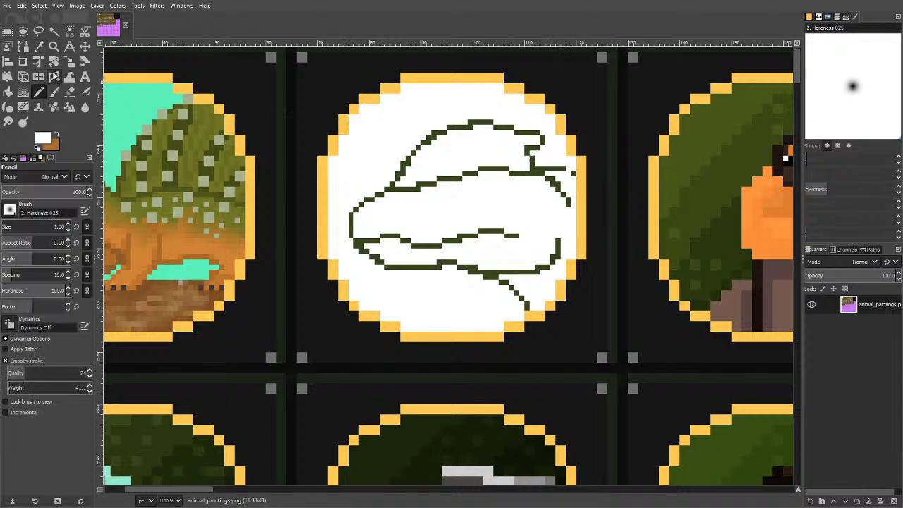
{"action": "left_click", "coordinate": [39, 46]}
{"action": "left_click", "coordinate": [435, 135]}
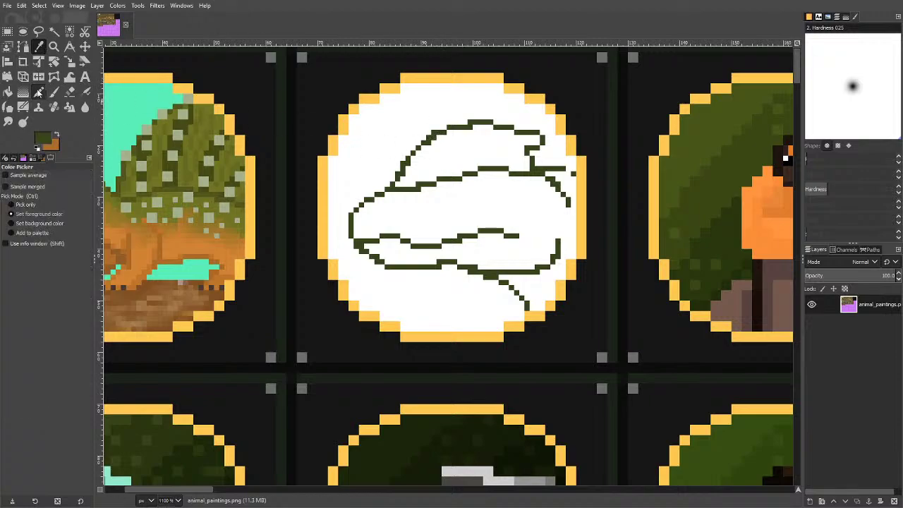
{"action": "left_click", "coordinate": [38, 93]}
{"action": "left_click", "coordinate": [570, 172]}
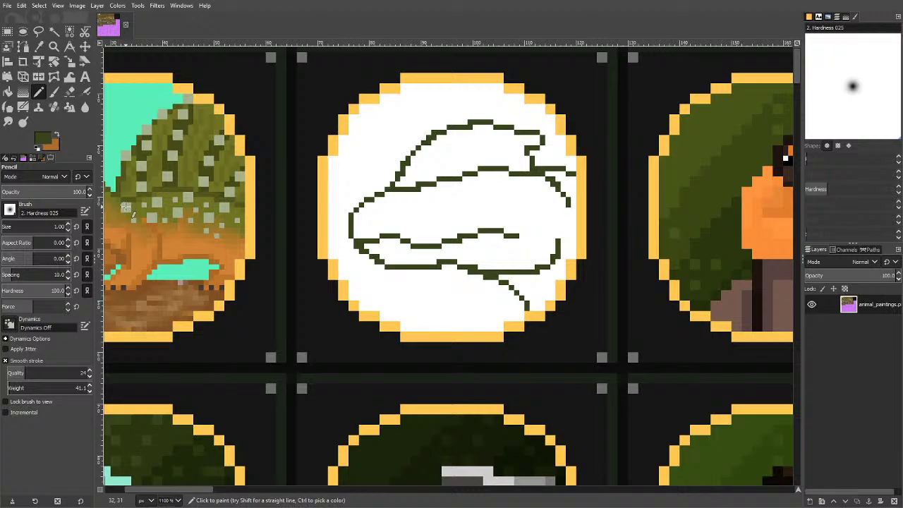
Set the foreground color to dark brown 23140b.
{"action": "left_click", "coordinate": [40, 140]}
{"action": "left_click_drag", "start_coordinate": [408, 115], "coordinate": [384, 128]}
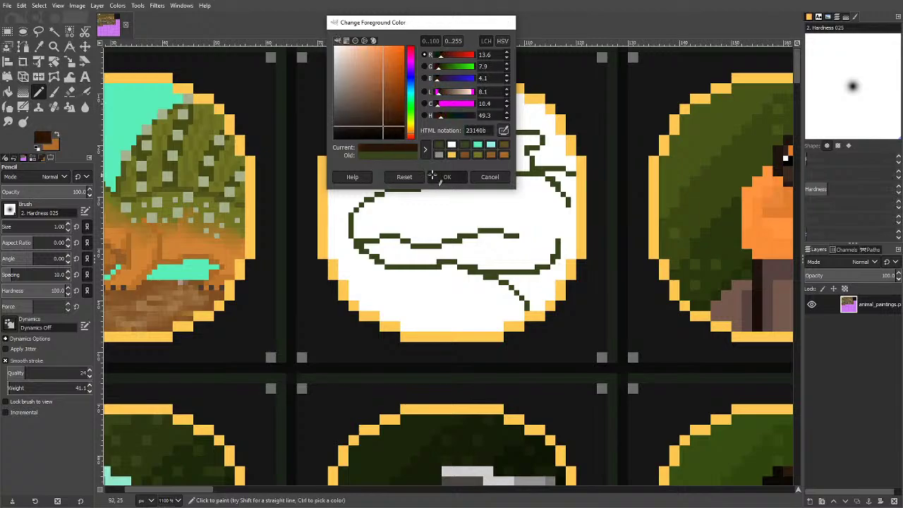
Outline the dinosaur's head crest in dark brown 23140b, then fill its interior and leftover green outline pixels with the same colour.
{"action": "left_click", "coordinate": [433, 176]}
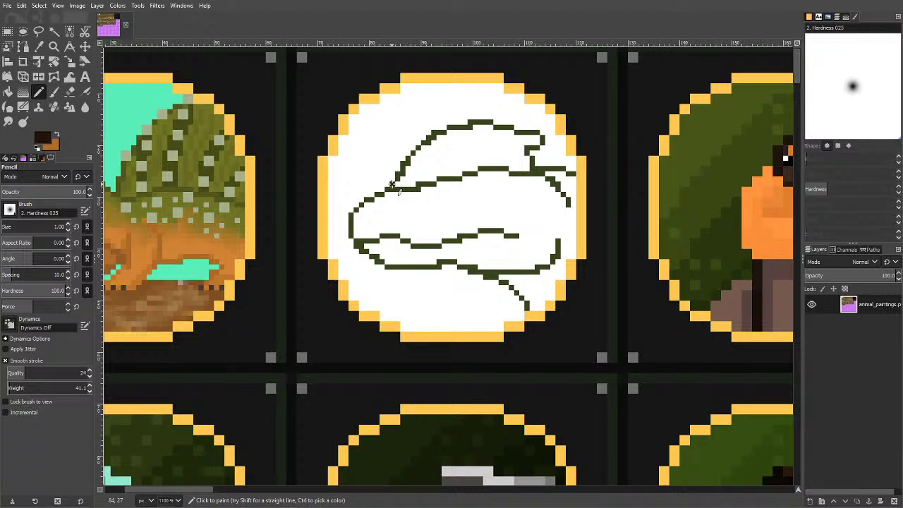
{"action": "mouse_move", "coordinate": [393, 184]}
{"action": "left_mouse_down"}
{"action": "mouse_move", "coordinate": [430, 137]}
{"action": "mouse_move", "coordinate": [460, 123]}
{"action": "mouse_move", "coordinate": [495, 119]}
{"action": "mouse_move", "coordinate": [548, 138]}
{"action": "mouse_move", "coordinate": [533, 171]}
{"action": "left_mouse_up"}
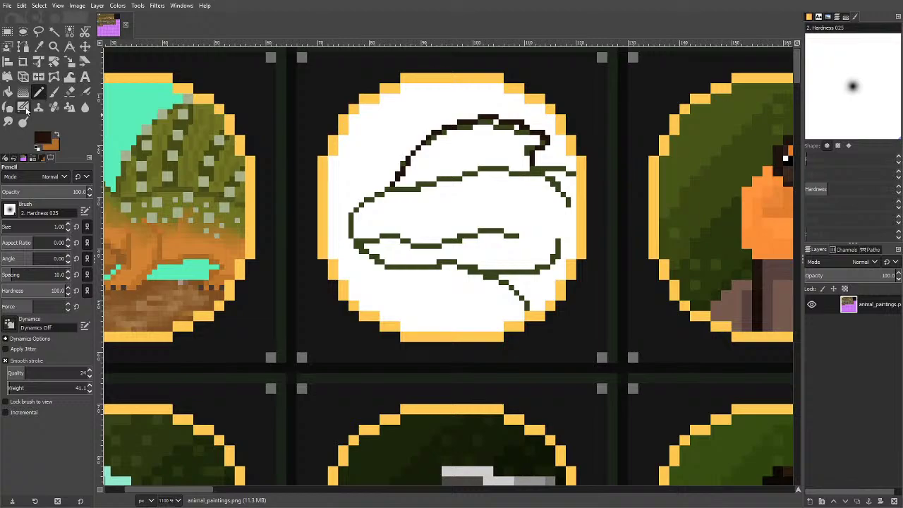
{"action": "left_click", "coordinate": [8, 92]}
{"action": "left_click", "coordinate": [459, 151]}
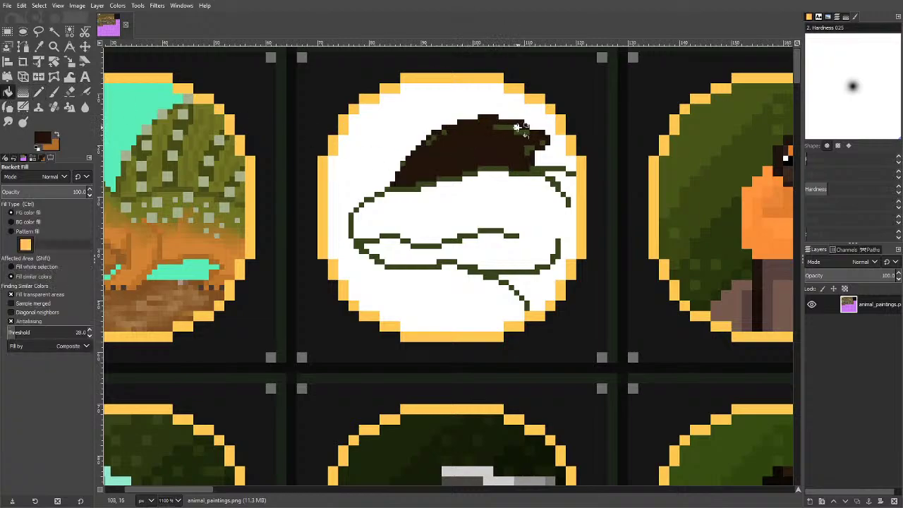
{"action": "left_click", "coordinate": [508, 128]}
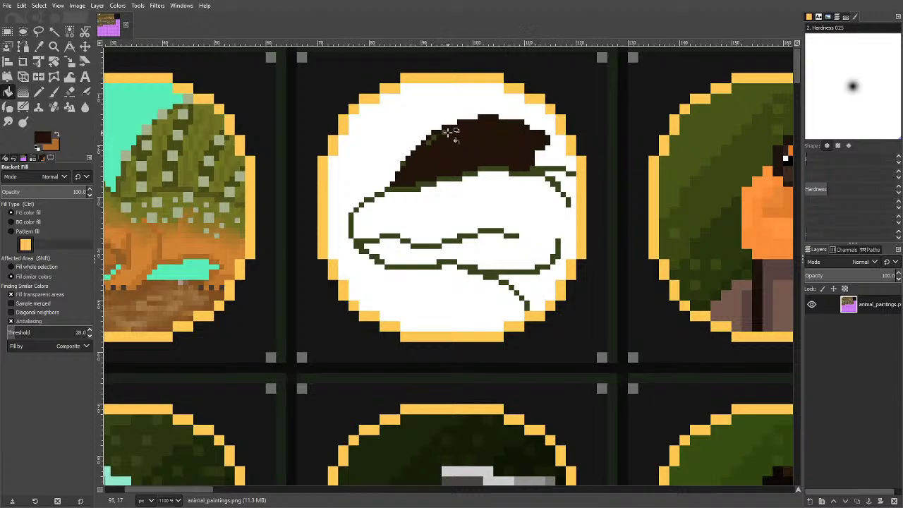
{"action": "left_click", "coordinate": [432, 139]}
{"action": "left_click", "coordinate": [426, 145]}
Fill the dinosaur's head and neck with an olive green of about 41521d, slightly brighter than the sketch lines.
{"action": "left_click", "coordinate": [50, 139]}
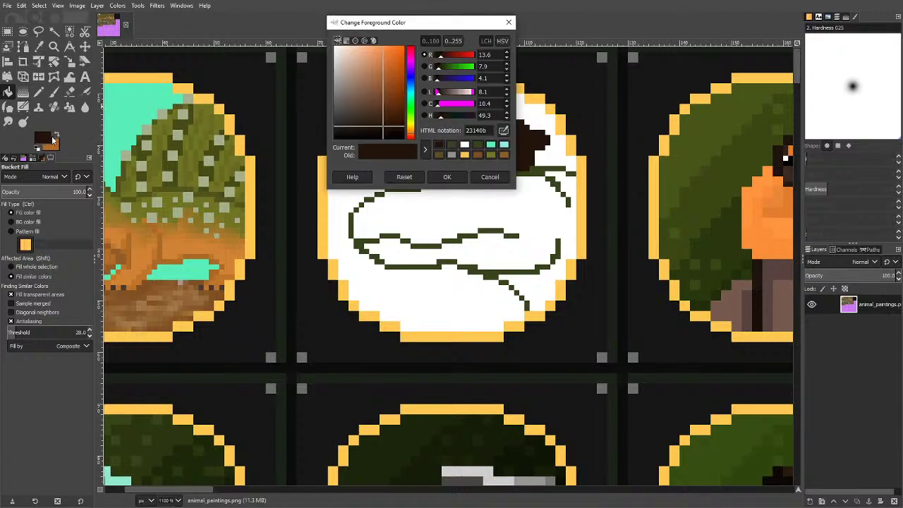
{"action": "left_click", "coordinate": [451, 144]}
{"action": "left_click", "coordinate": [447, 176]}
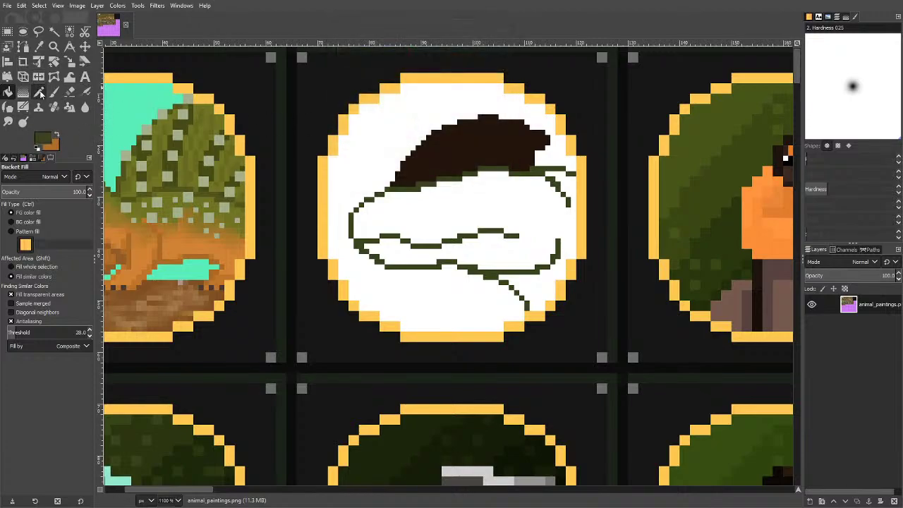
{"action": "left_click", "coordinate": [43, 139]}
{"action": "left_click_drag", "start_coordinate": [376, 118], "coordinate": [383, 114]}
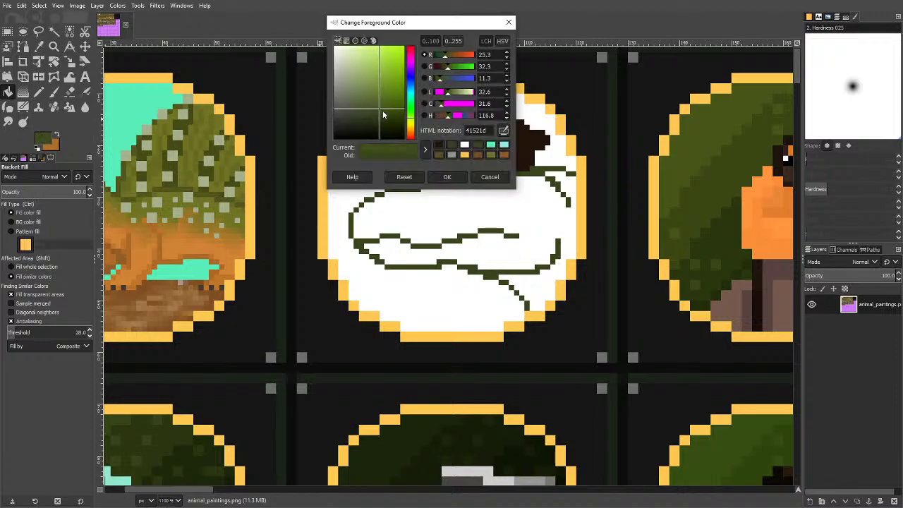
{"action": "left_click", "coordinate": [447, 177]}
{"action": "left_click", "coordinate": [532, 206]}
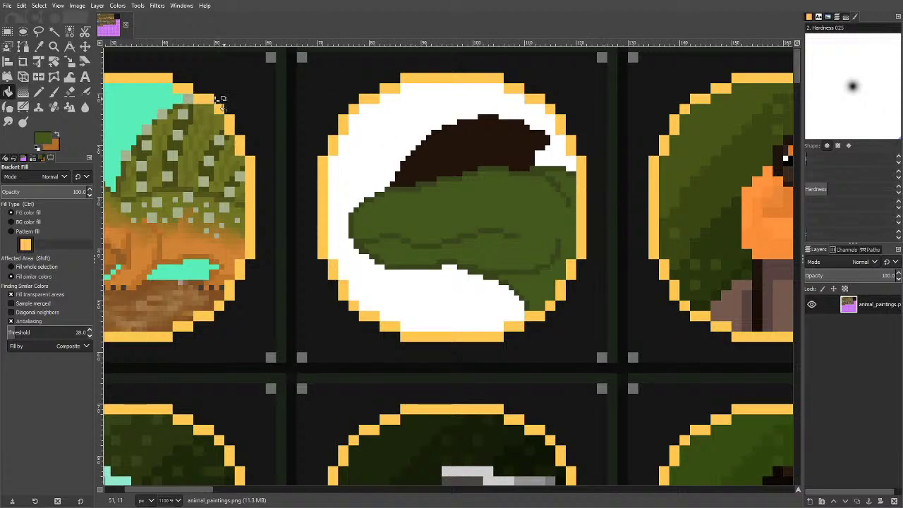
Try to sketch the eye on the green head with the Pencil in near-black 13160e.
{"action": "left_click", "coordinate": [43, 142]}
{"action": "left_click_drag", "start_coordinate": [377, 121], "coordinate": [358, 138]}
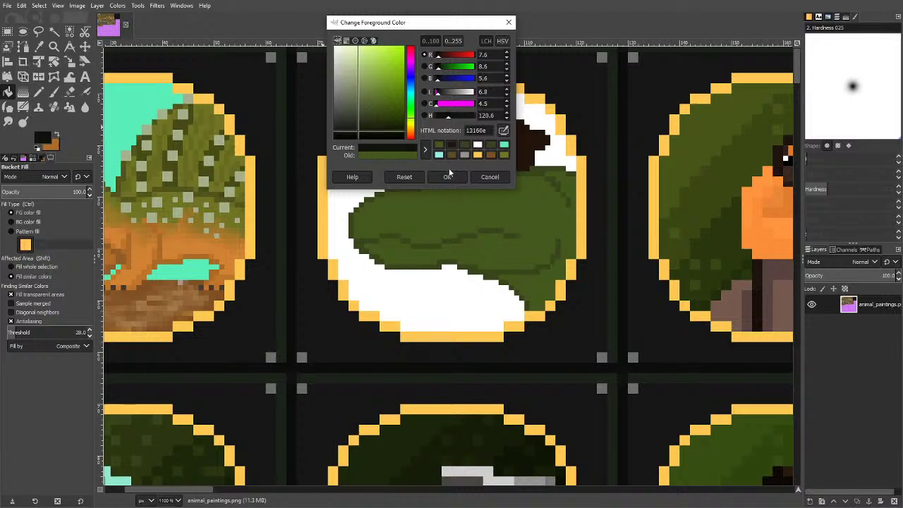
{"action": "left_click", "coordinate": [447, 177]}
{"action": "key", "text": "n"}
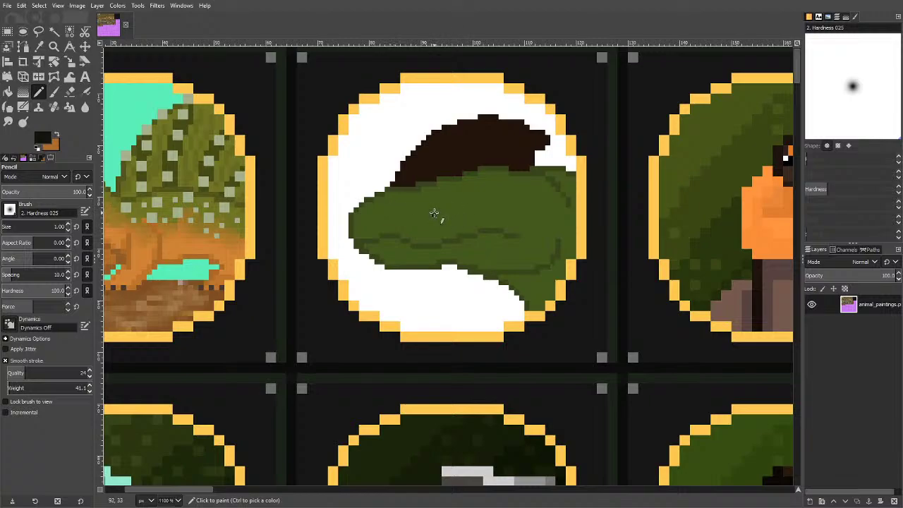
{"action": "mouse_move", "coordinate": [434, 214]}
{"action": "left_mouse_down"}
{"action": "mouse_move", "coordinate": [522, 193]}
{"action": "mouse_move", "coordinate": [505, 209]}
{"action": "mouse_move", "coordinate": [512, 197]}
{"action": "left_mouse_up"}
{"action": "key", "text": "ctrl+z"}
{"action": "key", "text": "ctrl+z"}
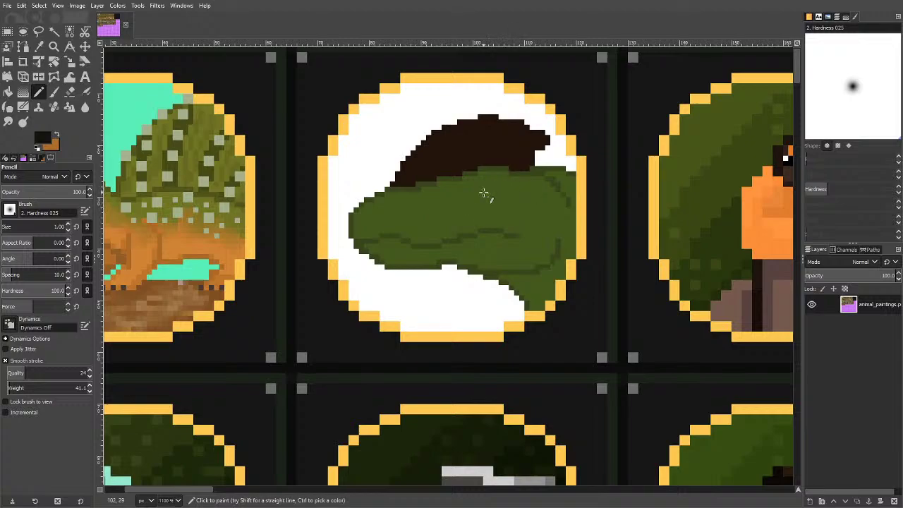
Draw the green dinosaur's eye outline and slit pupil with the Pencil in pure black 000000.
{"action": "left_click", "coordinate": [36, 141]}
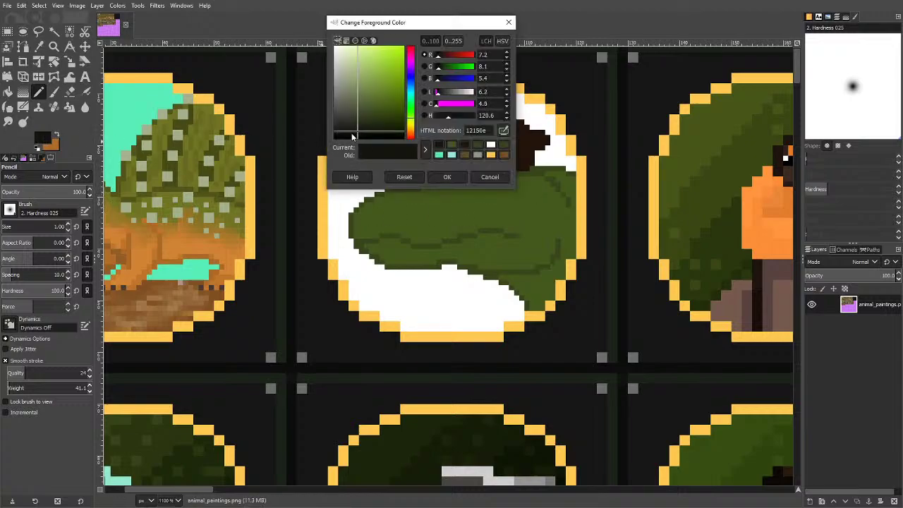
{"action": "left_click", "coordinate": [446, 176]}
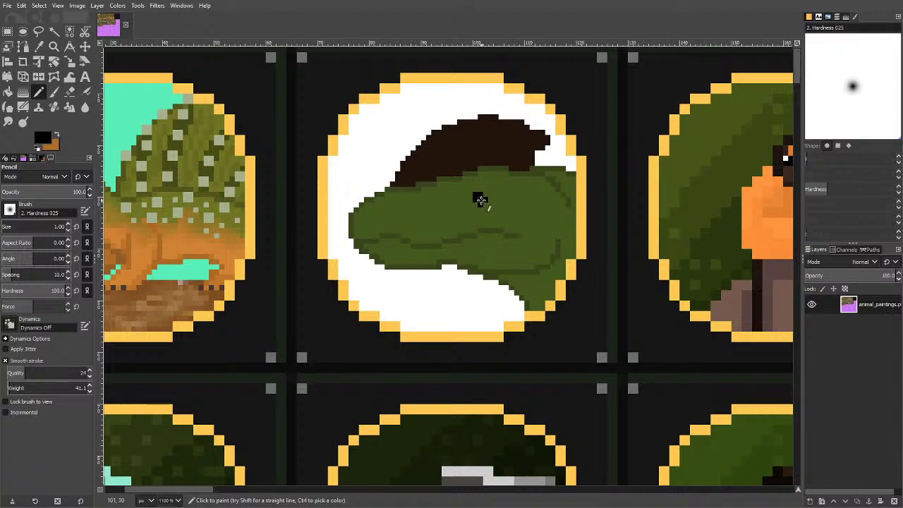
{"action": "key", "text": "ctrl+z"}
{"action": "left_click_drag", "start_coordinate": [481, 200], "coordinate": [504, 203]}
Sample the light yellow from the orange dinosaur's eye and paint light iris pixels inside the green dinosaur's eye.
{"action": "left_click", "coordinate": [44, 138]}
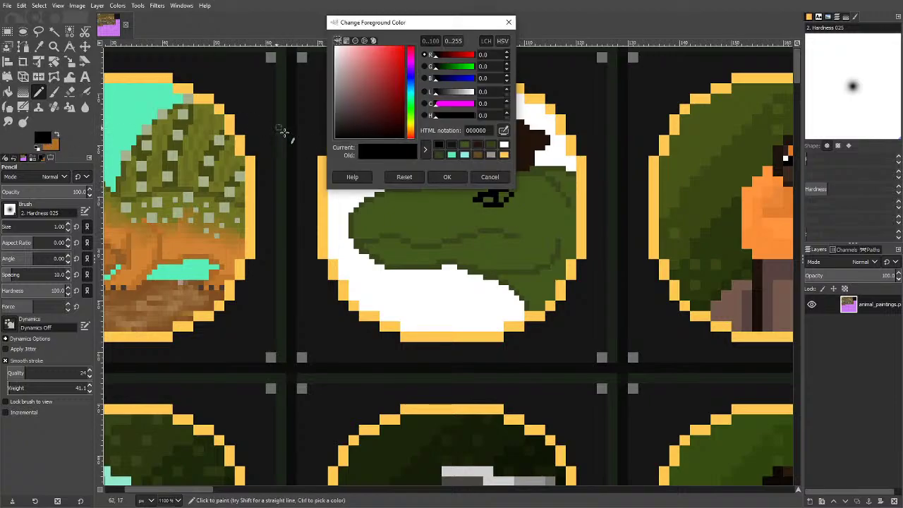
{"action": "left_click", "coordinate": [447, 175]}
{"action": "scroll", "coordinate": [202, 481], "scroll_direction": "left", "scroll_amount": 3}
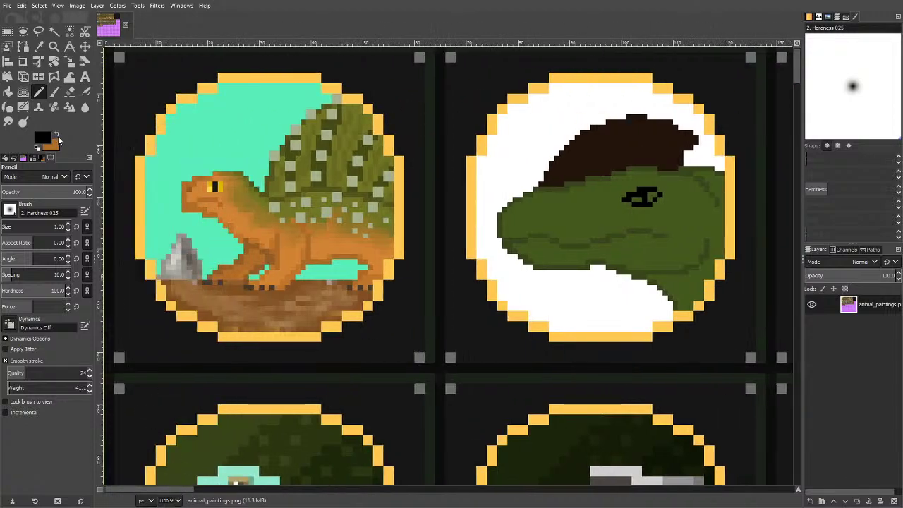
{"action": "key", "text": "o"}
{"action": "left_click", "coordinate": [215, 186]}
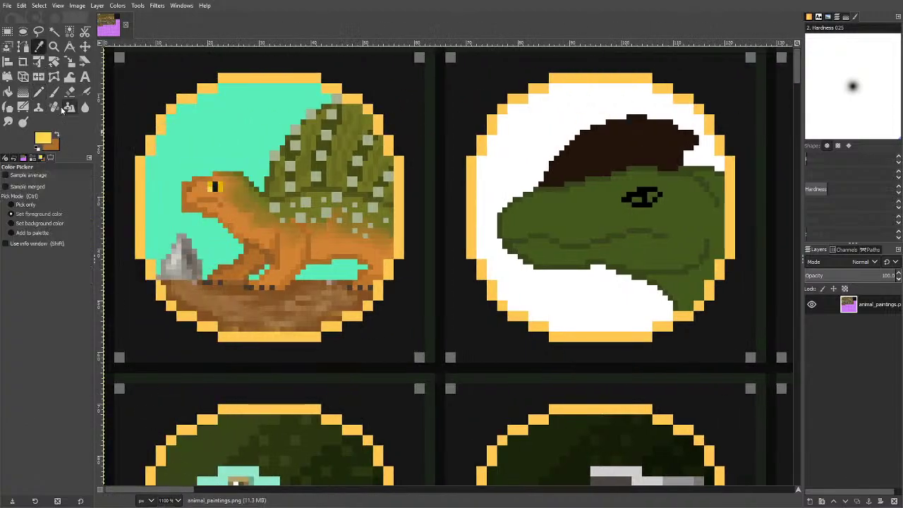
{"action": "left_click", "coordinate": [39, 92]}
{"action": "left_click", "coordinate": [636, 200]}
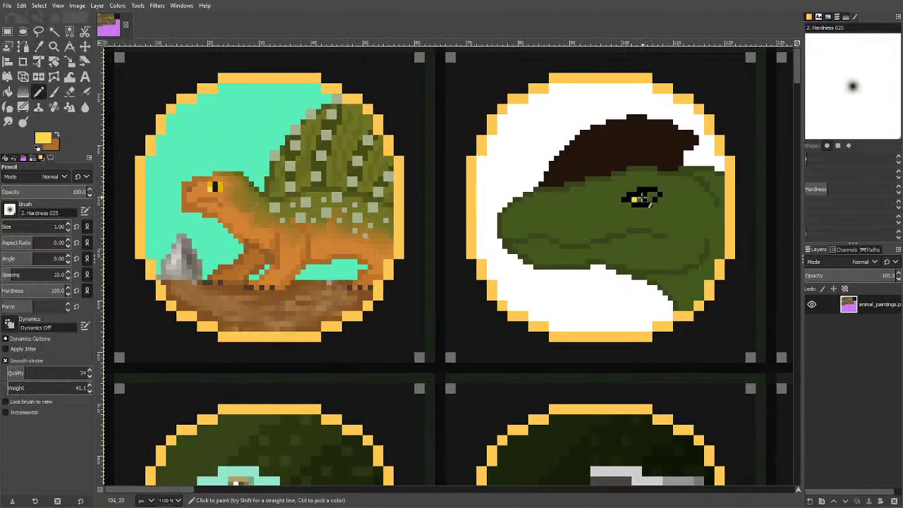
Sample the darker yellow from the orange dinosaur's eye and shade the remaining iris pixels of the green dinosaur's eye.
{"action": "left_click", "coordinate": [38, 46]}
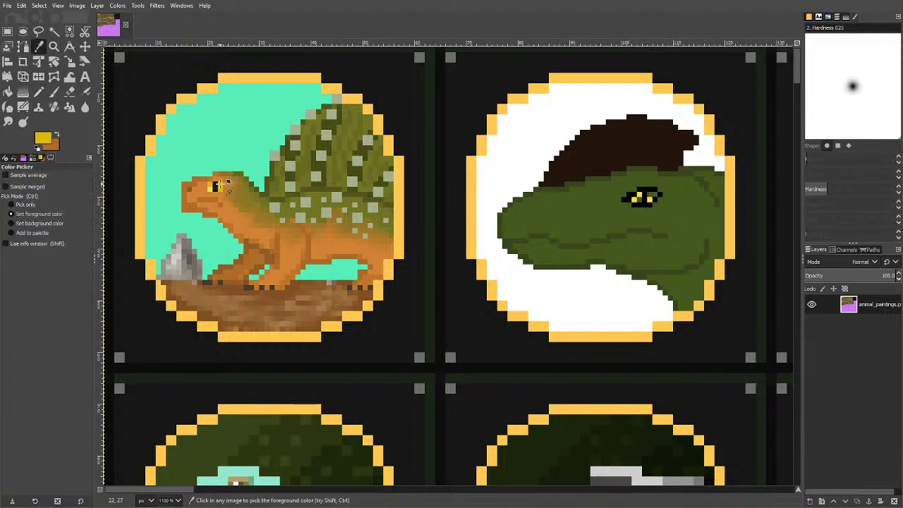
{"action": "left_click", "coordinate": [39, 92]}
{"action": "left_click", "coordinate": [646, 198]}
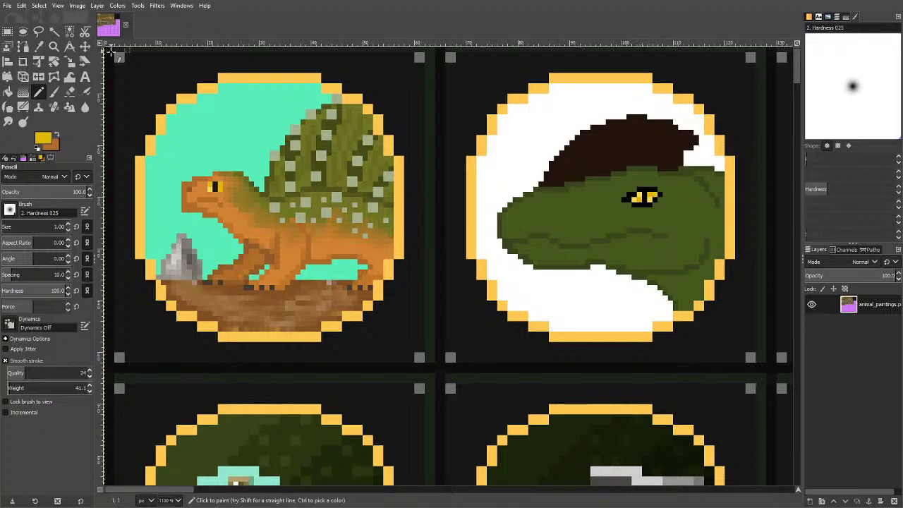
Paint a tapering near-black marking in 13160e around the eye and forward along the snout.
{"action": "left_click", "coordinate": [39, 46]}
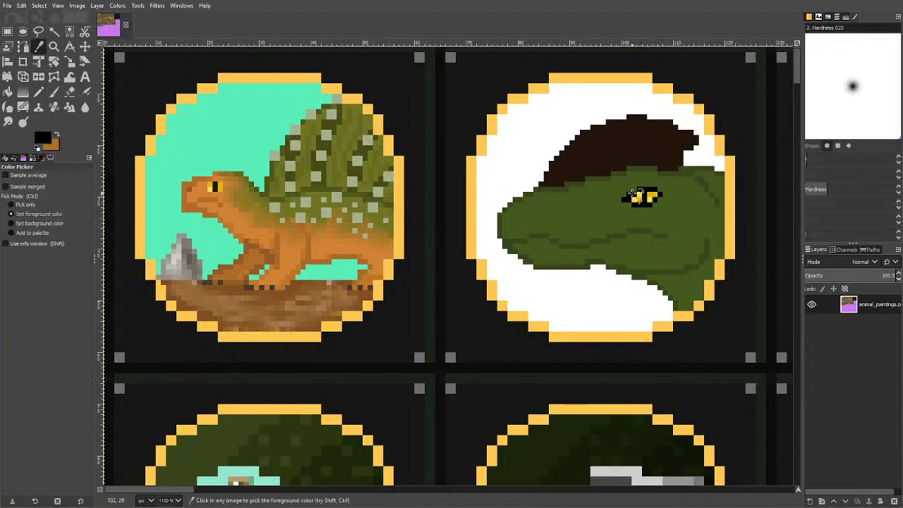
{"action": "left_click", "coordinate": [44, 138]}
{"action": "left_click", "coordinate": [452, 145]}
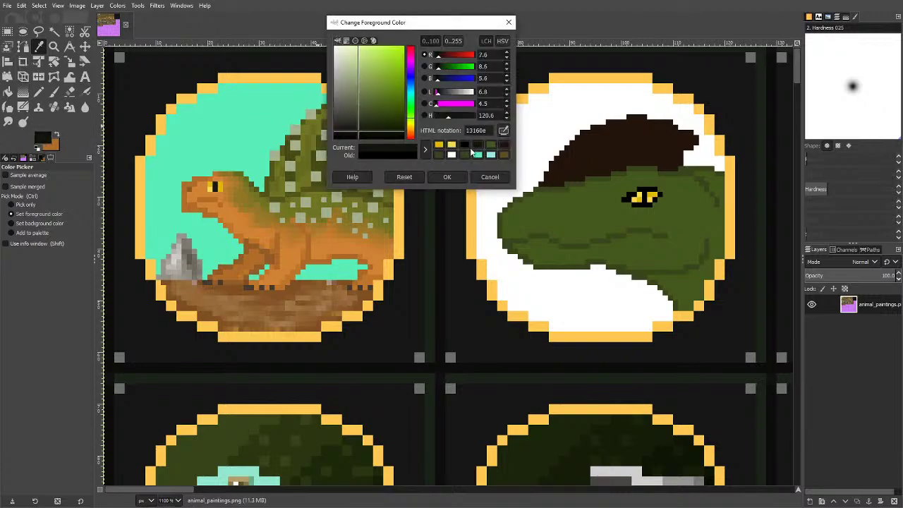
{"action": "left_click", "coordinate": [447, 176]}
{"action": "scroll", "coordinate": [666, 203], "scroll_direction": "up", "scroll_amount": 2}
{"action": "scroll", "coordinate": [666, 203], "scroll_direction": "up", "scroll_amount": 1}
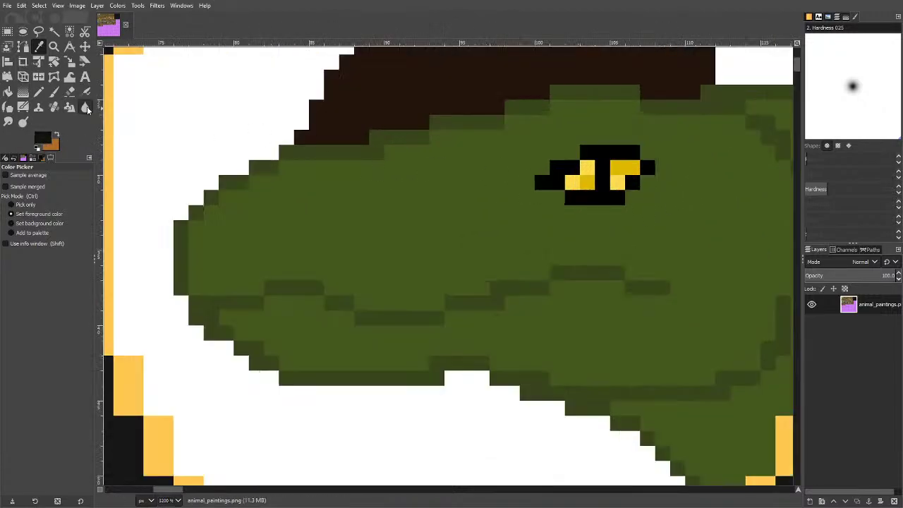
{"action": "left_click", "coordinate": [39, 92]}
{"action": "mouse_move", "coordinate": [560, 169]}
{"action": "left_mouse_down"}
{"action": "mouse_move", "coordinate": [585, 151]}
{"action": "mouse_move", "coordinate": [629, 153]}
{"action": "mouse_move", "coordinate": [646, 168]}
{"action": "mouse_move", "coordinate": [625, 200]}
{"action": "mouse_move", "coordinate": [480, 195]}
{"action": "mouse_move", "coordinate": [424, 213]}
{"action": "mouse_move", "coordinate": [529, 200]}
{"action": "mouse_move", "coordinate": [589, 213]}
{"action": "left_mouse_up"}
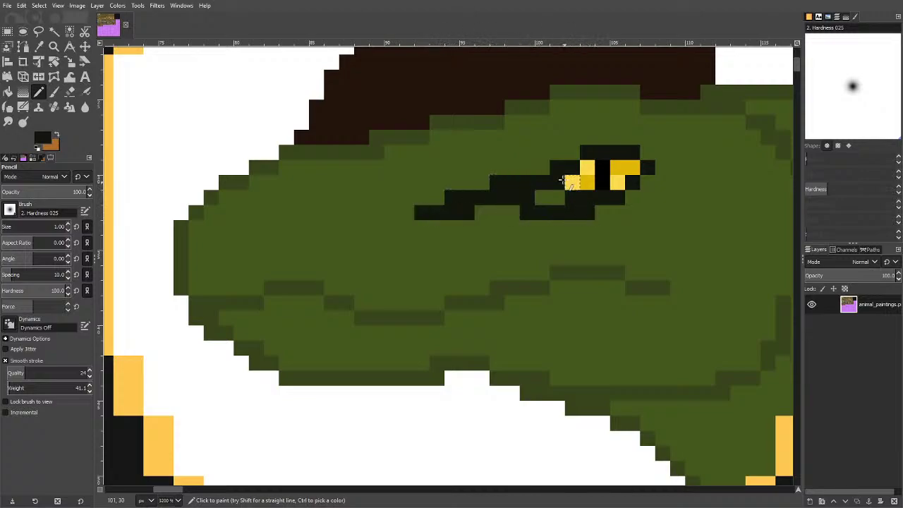
{"action": "mouse_move", "coordinate": [516, 177]}
{"action": "left_mouse_down"}
{"action": "mouse_move", "coordinate": [587, 143]}
{"action": "mouse_move", "coordinate": [650, 138]}
{"action": "left_mouse_up"}
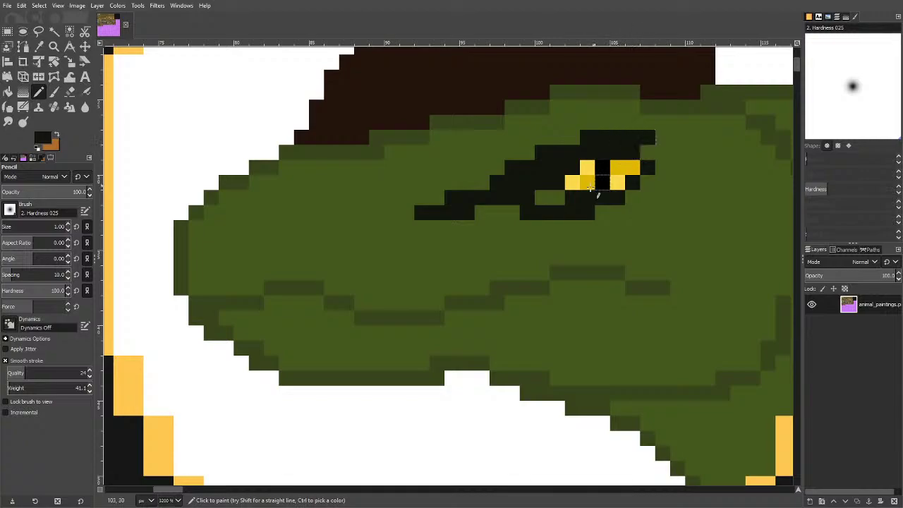
{"action": "mouse_move", "coordinate": [557, 201]}
{"action": "left_mouse_down"}
{"action": "mouse_move", "coordinate": [512, 219]}
{"action": "mouse_move", "coordinate": [466, 229]}
{"action": "left_mouse_up"}
Extend the near-black eye marking back to the frame edge by outlining the band and filling its interior.
{"action": "left_click_drag", "start_coordinate": [160, 489], "coordinate": [182, 489]}
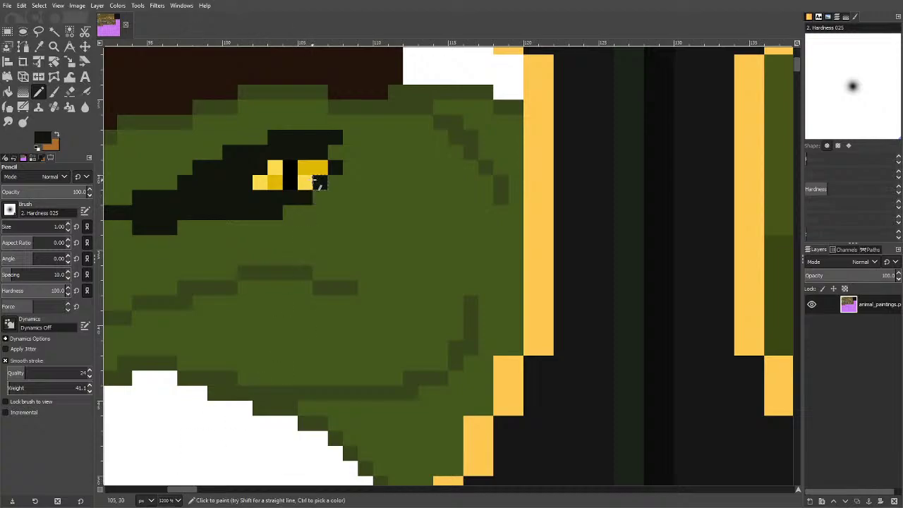
{"action": "mouse_move", "coordinate": [338, 143]}
{"action": "left_mouse_down"}
{"action": "mouse_move", "coordinate": [460, 181]}
{"action": "mouse_move", "coordinate": [529, 219]}
{"action": "mouse_move", "coordinate": [337, 146]}
{"action": "mouse_move", "coordinate": [323, 194]}
{"action": "mouse_move", "coordinate": [294, 205]}
{"action": "mouse_move", "coordinate": [369, 225]}
{"action": "mouse_move", "coordinate": [411, 256]}
{"action": "mouse_move", "coordinate": [514, 284]}
{"action": "mouse_move", "coordinate": [512, 232]}
{"action": "mouse_move", "coordinate": [484, 256]}
{"action": "mouse_move", "coordinate": [471, 228]}
{"action": "left_mouse_up"}
{"action": "key", "text": "ctrl+z"}
{"action": "left_click", "coordinate": [7, 91]}
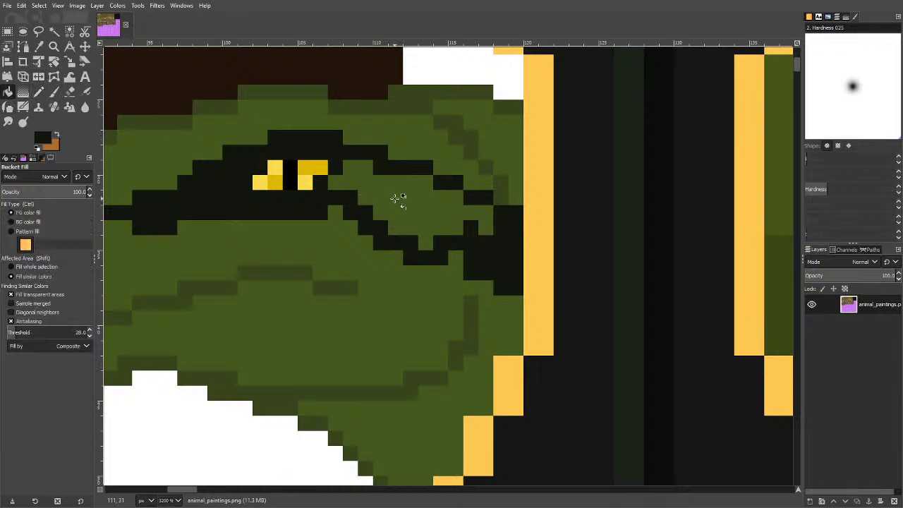
{"action": "left_click", "coordinate": [399, 199]}
Draw a short slanted nostril near the tip of the snout in near-black 13160e.
{"action": "scroll", "coordinate": [569, 209], "scroll_direction": "down", "scroll_amount": 3}
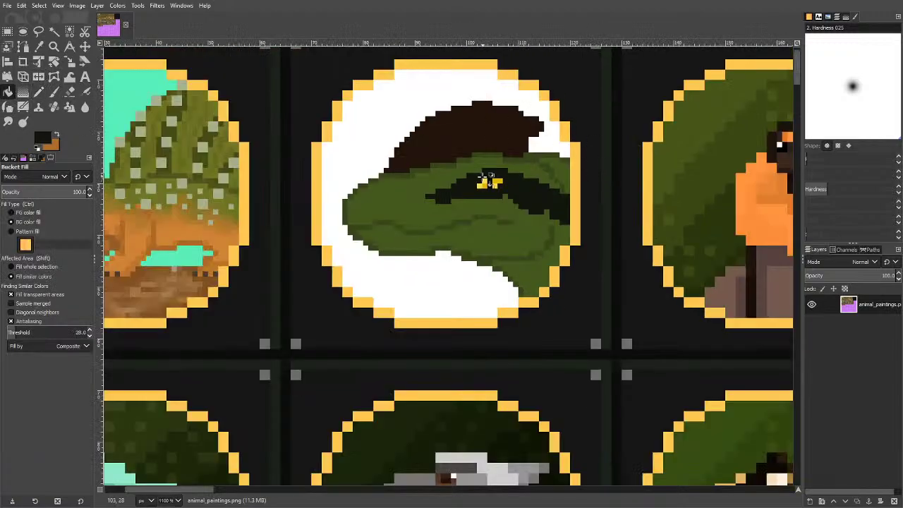
{"action": "scroll", "coordinate": [383, 196], "scroll_direction": "up", "scroll_amount": 3}
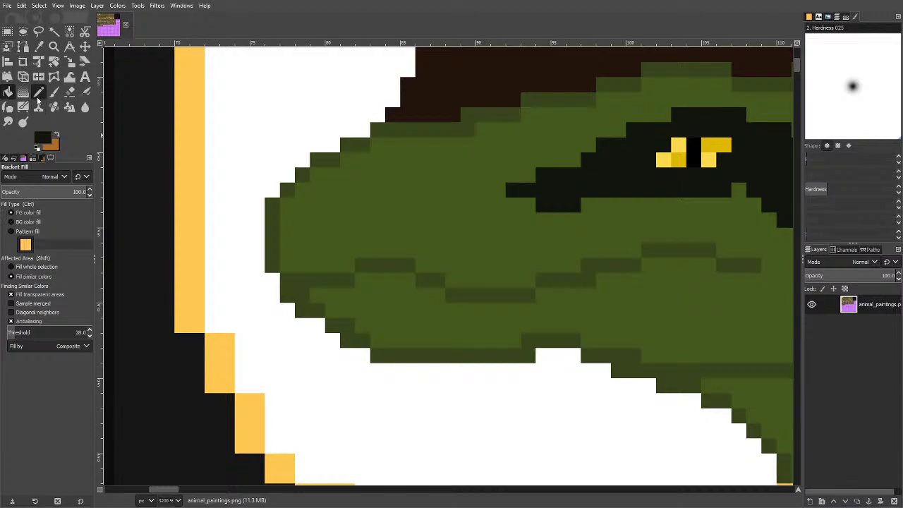
{"action": "left_click", "coordinate": [38, 91]}
{"action": "mouse_move", "coordinate": [345, 173]}
{"action": "left_mouse_down"}
{"action": "mouse_move", "coordinate": [324, 205]}
{"action": "mouse_move", "coordinate": [353, 187]}
{"action": "left_mouse_up"}
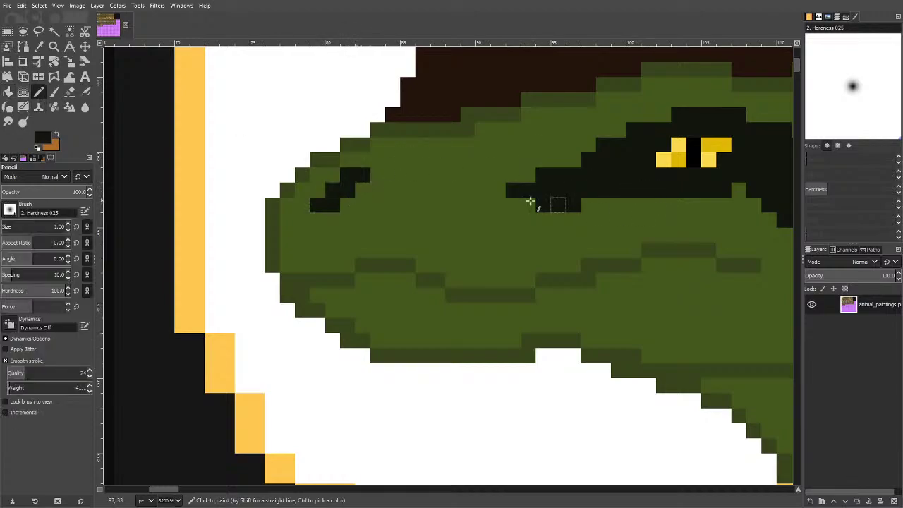
Darken the crest's upper and rear edge pixels with a Pencil outline in very dark brown 150d08.
{"action": "scroll", "coordinate": [450, 160], "scroll_direction": "down", "scroll_amount": 5}
{"action": "scroll", "coordinate": [410, 151], "scroll_direction": "up", "scroll_amount": 5}
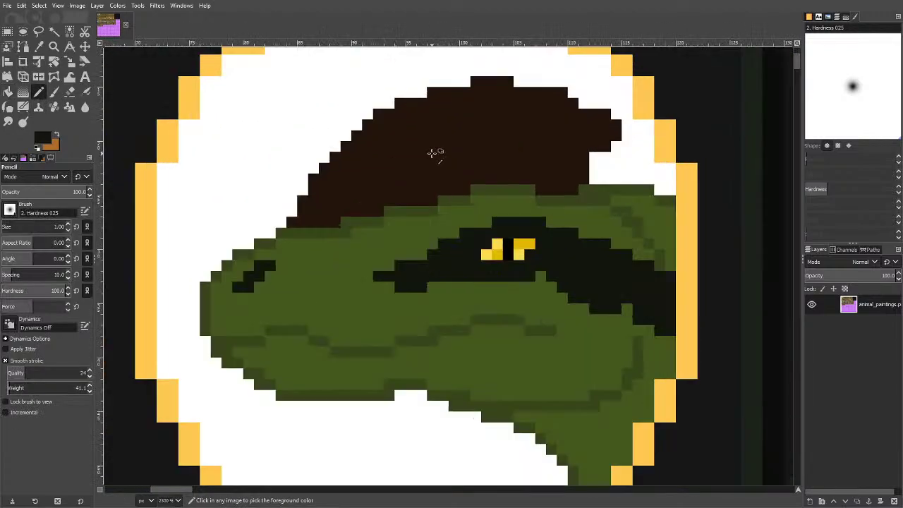
{"action": "left_click", "coordinate": [44, 137]}
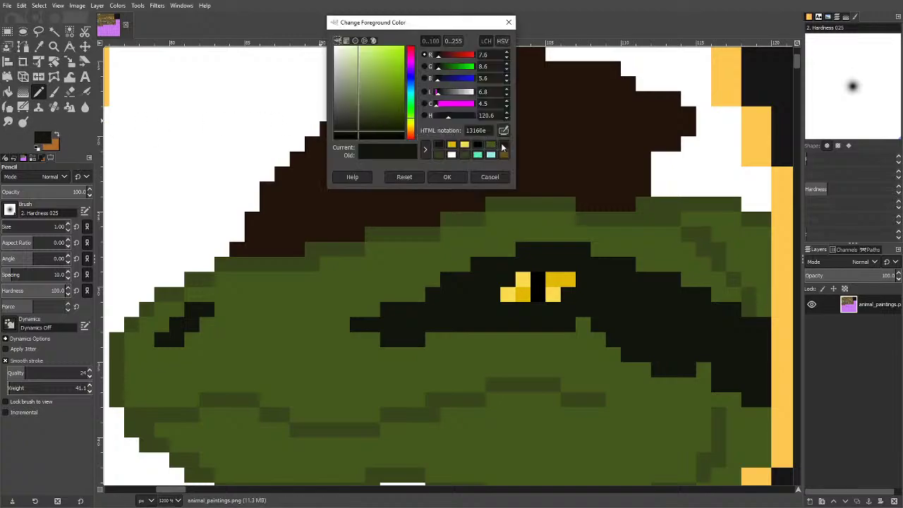
{"action": "left_click", "coordinate": [502, 146]}
{"action": "left_click_drag", "start_coordinate": [386, 132], "coordinate": [377, 135]}
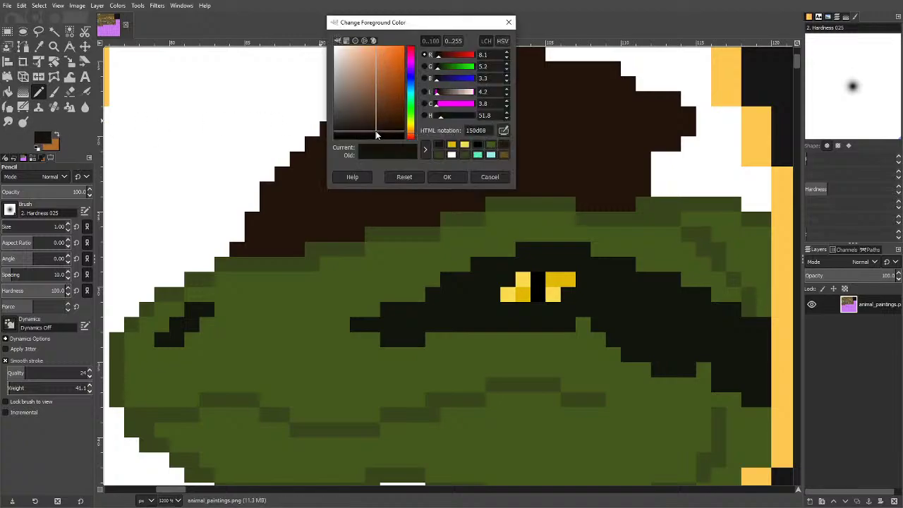
{"action": "left_click", "coordinate": [446, 177]}
{"action": "mouse_move", "coordinate": [238, 256]}
{"action": "left_mouse_down"}
{"action": "mouse_move", "coordinate": [283, 184]}
{"action": "mouse_move", "coordinate": [272, 191]}
{"action": "mouse_move", "coordinate": [362, 102]}
{"action": "mouse_move", "coordinate": [517, 54]}
{"action": "mouse_move", "coordinate": [534, 91]}
{"action": "left_mouse_up"}
{"action": "scroll", "coordinate": [547, 135], "scroll_direction": "up", "scroll_amount": 3}
{"action": "mouse_move", "coordinate": [558, 166]}
{"action": "left_mouse_down"}
{"action": "mouse_move", "coordinate": [607, 184]}
{"action": "mouse_move", "coordinate": [631, 207]}
{"action": "mouse_move", "coordinate": [674, 211]}
{"action": "mouse_move", "coordinate": [689, 241]}
{"action": "mouse_move", "coordinate": [642, 270]}
{"action": "mouse_move", "coordinate": [638, 280]}
{"action": "mouse_move", "coordinate": [658, 298]}
{"action": "left_mouse_up"}
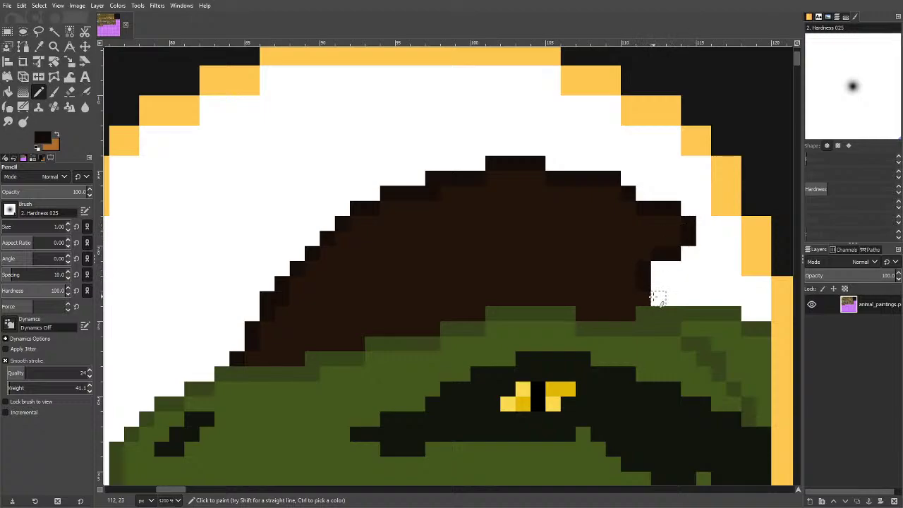
Change the foreground colour from the crest's outline brown to the red b02815.
{"action": "scroll", "coordinate": [544, 191], "scroll_direction": "down", "scroll_amount": 3}
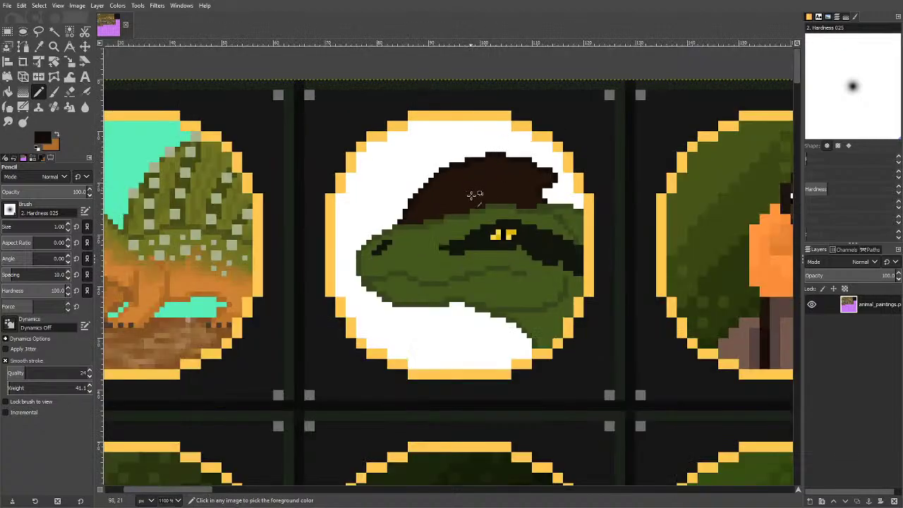
{"action": "scroll", "coordinate": [474, 196], "scroll_direction": "up", "scroll_amount": 3}
{"action": "left_click", "coordinate": [45, 142]}
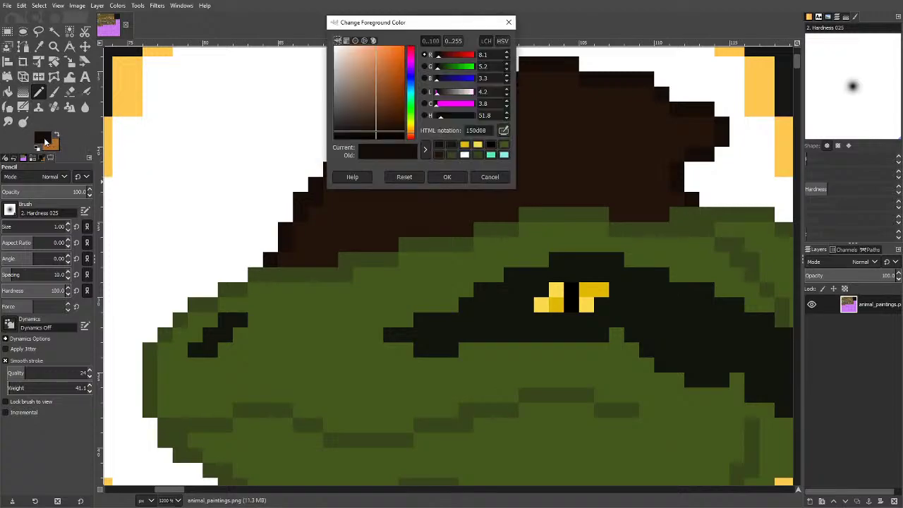
{"action": "left_click", "coordinate": [409, 137]}
{"action": "left_click_drag", "start_coordinate": [399, 59], "coordinate": [396, 74]}
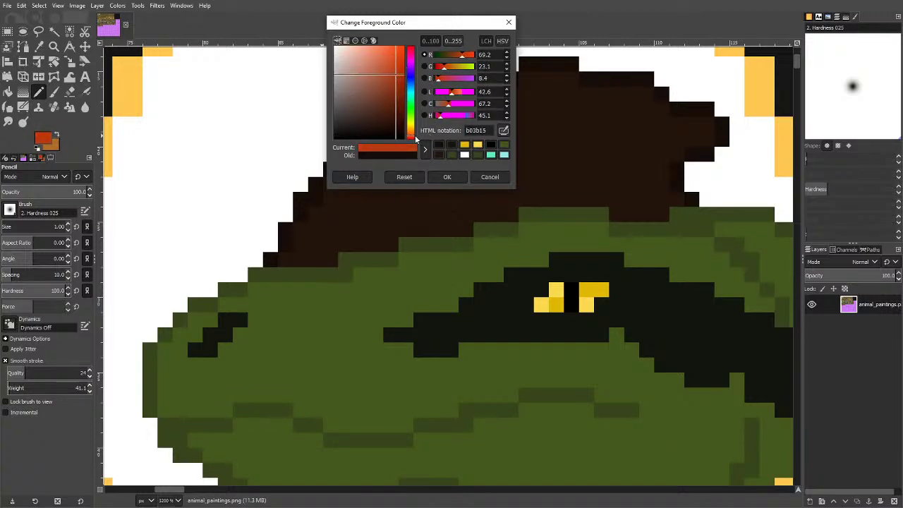
{"action": "left_click_drag", "start_coordinate": [414, 138], "coordinate": [415, 140]}
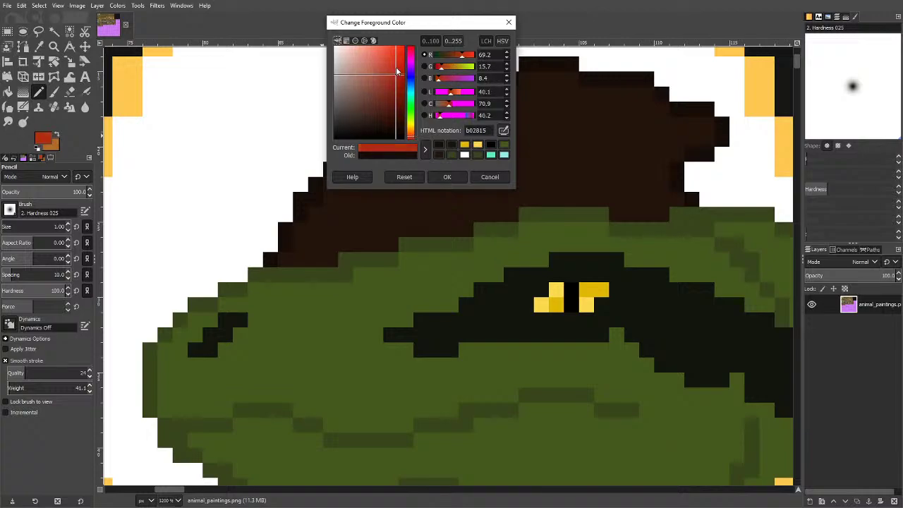
{"action": "left_click", "coordinate": [445, 177]}
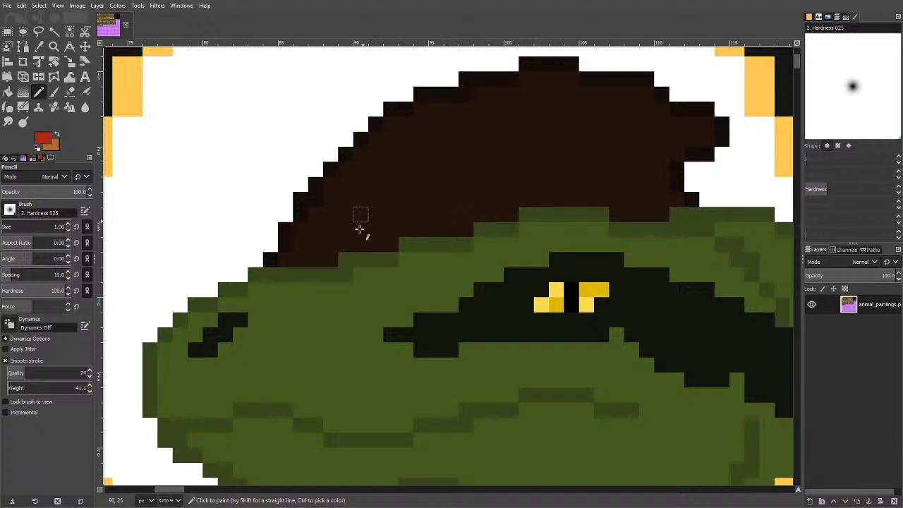
Try painting a red b02815 band along the crest's upper curve, with a wider red patch across its lower rear.
{"action": "mouse_move", "coordinate": [317, 250]}
{"action": "left_mouse_down"}
{"action": "mouse_move", "coordinate": [407, 152]}
{"action": "mouse_move", "coordinate": [500, 120]}
{"action": "mouse_move", "coordinate": [601, 111]}
{"action": "mouse_move", "coordinate": [659, 127]}
{"action": "mouse_move", "coordinate": [658, 144]}
{"action": "mouse_move", "coordinate": [620, 171]}
{"action": "mouse_move", "coordinate": [475, 188]}
{"action": "mouse_move", "coordinate": [451, 225]}
{"action": "mouse_move", "coordinate": [513, 207]}
{"action": "mouse_move", "coordinate": [483, 202]}
{"action": "mouse_move", "coordinate": [602, 197]}
{"action": "mouse_move", "coordinate": [629, 208]}
{"action": "mouse_move", "coordinate": [624, 190]}
{"action": "mouse_move", "coordinate": [632, 189]}
{"action": "mouse_move", "coordinate": [616, 188]}
{"action": "mouse_move", "coordinate": [643, 201]}
{"action": "mouse_move", "coordinate": [678, 136]}
{"action": "mouse_move", "coordinate": [701, 129]}
{"action": "mouse_move", "coordinate": [705, 139]}
{"action": "mouse_move", "coordinate": [684, 149]}
{"action": "mouse_move", "coordinate": [667, 182]}
{"action": "left_mouse_up"}
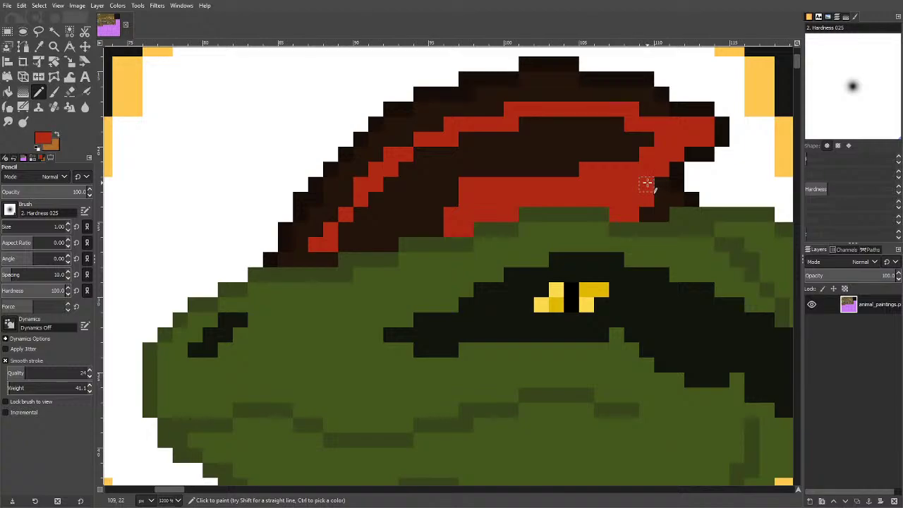
{"action": "mouse_move", "coordinate": [668, 123]}
{"action": "left_mouse_down"}
{"action": "mouse_move", "coordinate": [649, 105]}
{"action": "mouse_move", "coordinate": [595, 92]}
{"action": "mouse_move", "coordinate": [518, 97]}
{"action": "mouse_move", "coordinate": [454, 122]}
{"action": "mouse_move", "coordinate": [404, 157]}
{"action": "mouse_move", "coordinate": [313, 260]}
{"action": "left_mouse_up"}
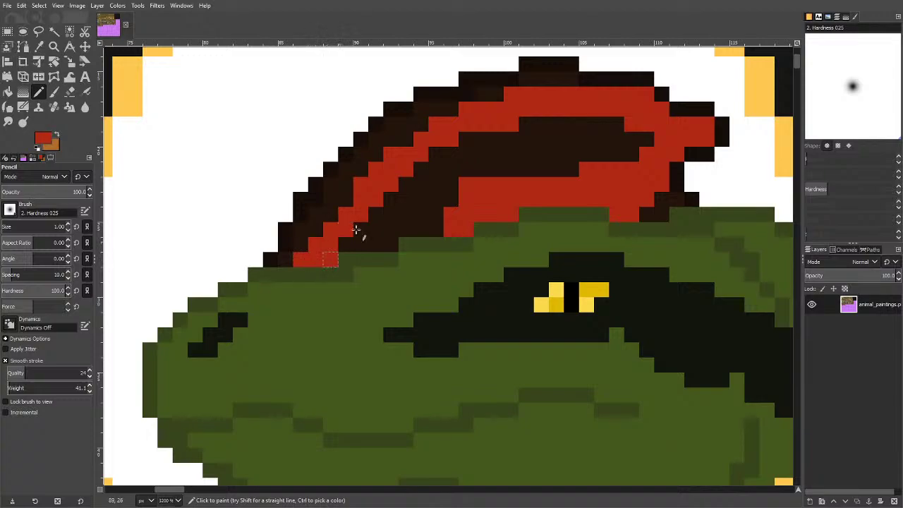
{"action": "scroll", "coordinate": [482, 150], "scroll_direction": "down", "scroll_amount": 7}
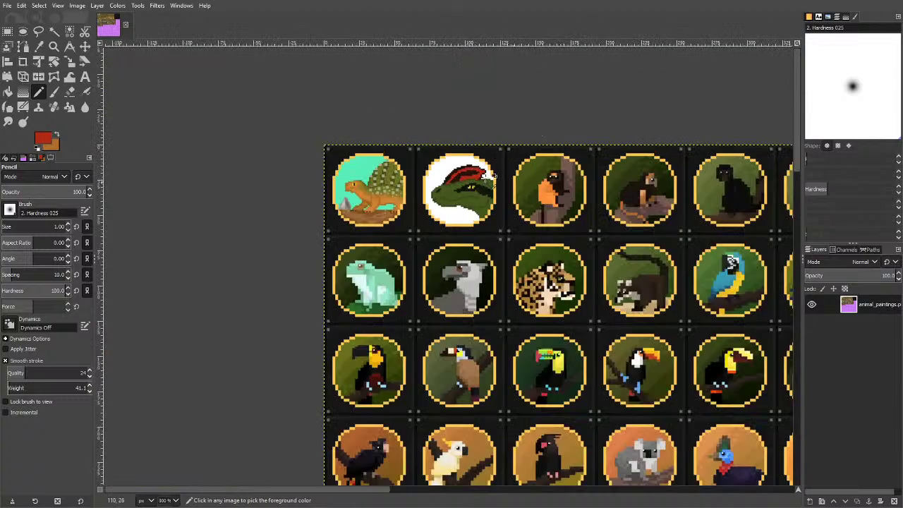
{"action": "scroll", "coordinate": [466, 178], "scroll_direction": "up", "scroll_amount": 2}
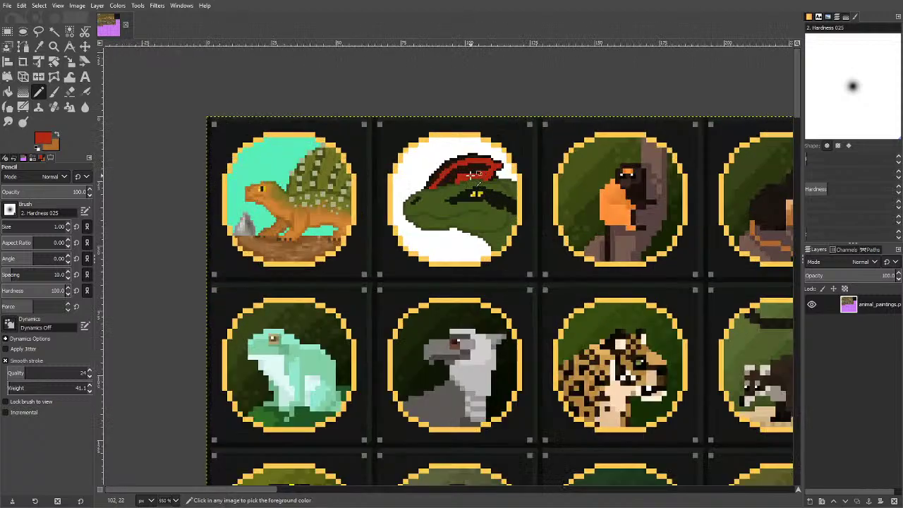
{"action": "scroll", "coordinate": [455, 178], "scroll_direction": "up", "scroll_amount": 4}
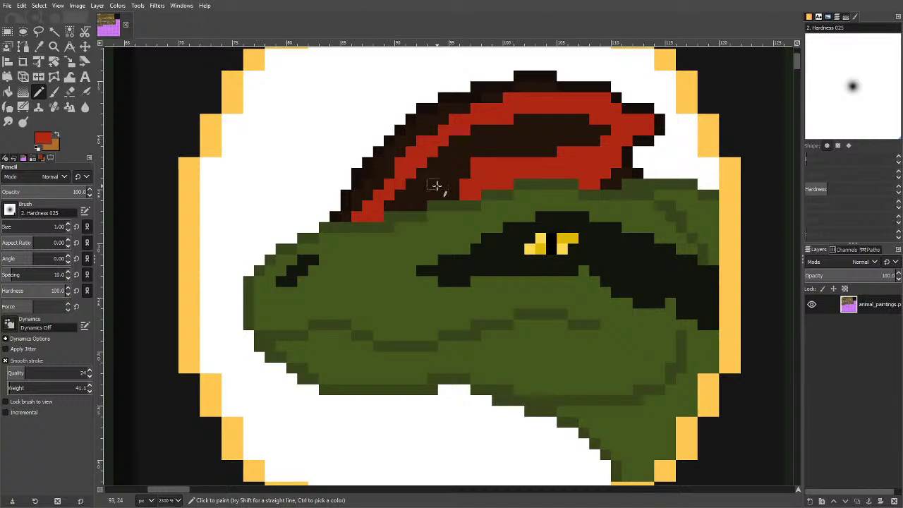
Undo all the red strokes painted on the crest.
{"action": "key", "text": "ctrl+z"}
{"action": "key", "text": "ctrl+z"}
{"action": "key", "text": "ctrl+z"}
{"action": "key", "text": "ctrl+z"}
{"action": "key", "text": "ctrl+z"}
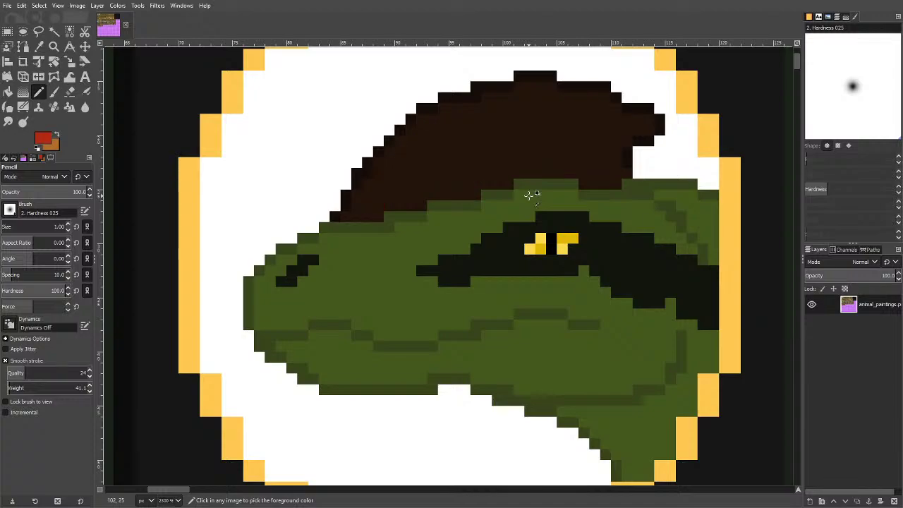
Set the foreground colour to the rusty orange-brown 92360e.
{"action": "left_click", "coordinate": [43, 139]}
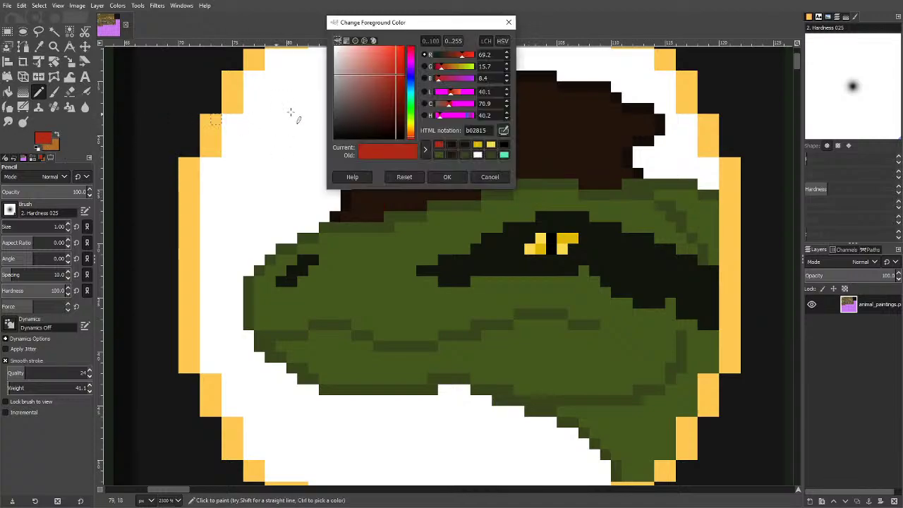
{"action": "left_click_drag", "start_coordinate": [393, 81], "coordinate": [386, 94]}
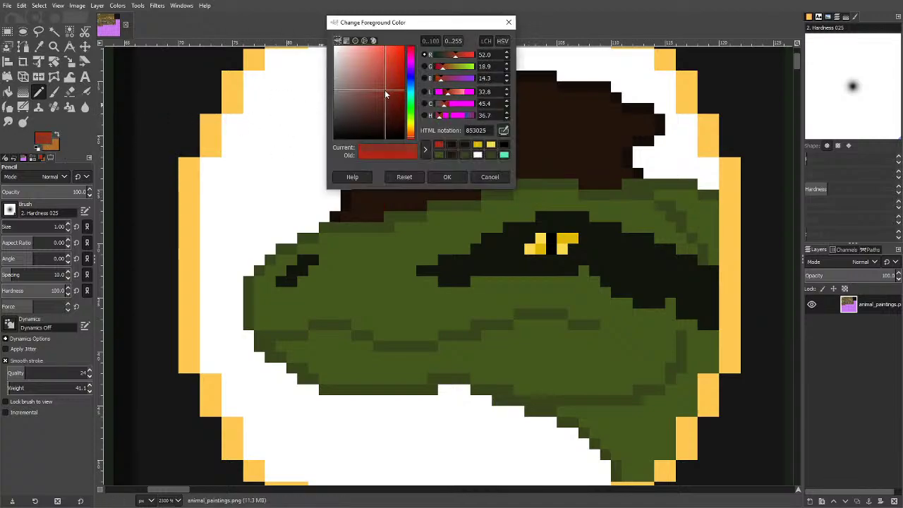
{"action": "left_click_drag", "start_coordinate": [411, 137], "coordinate": [414, 138]}
{"action": "left_click_drag", "start_coordinate": [384, 92], "coordinate": [398, 90]}
{"action": "left_click", "coordinate": [447, 176]}
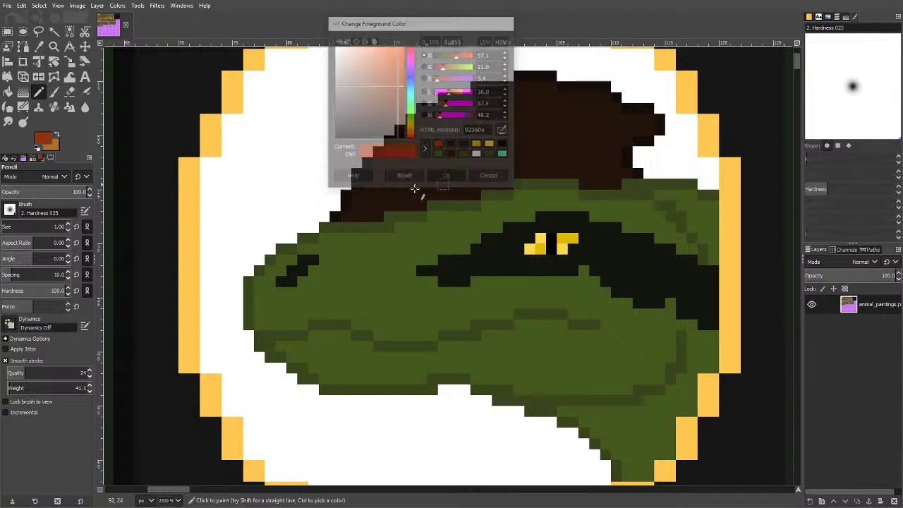
Paint a 92360e band along the inside of the crest's upper edge and fill its rear, leaving a dark centre wedge.
{"action": "left_click", "coordinate": [367, 215]}
{"action": "left_click", "coordinate": [372, 204]}
{"action": "mouse_move", "coordinate": [373, 205]}
{"action": "left_mouse_down"}
{"action": "mouse_move", "coordinate": [400, 165]}
{"action": "mouse_move", "coordinate": [476, 124]}
{"action": "mouse_move", "coordinate": [529, 110]}
{"action": "mouse_move", "coordinate": [596, 109]}
{"action": "mouse_move", "coordinate": [611, 123]}
{"action": "mouse_move", "coordinate": [595, 152]}
{"action": "mouse_move", "coordinate": [531, 173]}
{"action": "mouse_move", "coordinate": [595, 140]}
{"action": "left_mouse_up"}
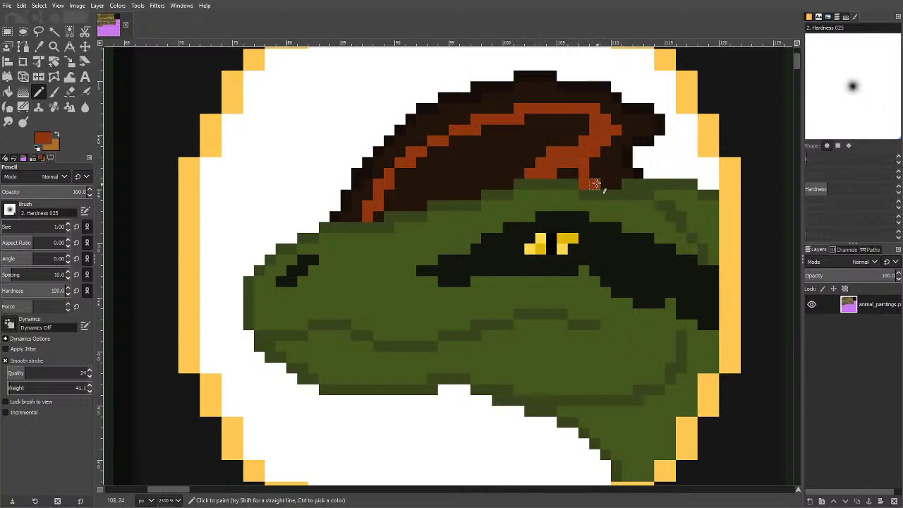
{"action": "mouse_move", "coordinate": [595, 184]}
{"action": "left_mouse_down"}
{"action": "mouse_move", "coordinate": [569, 173]}
{"action": "mouse_move", "coordinate": [604, 166]}
{"action": "mouse_move", "coordinate": [609, 184]}
{"action": "mouse_move", "coordinate": [601, 167]}
{"action": "mouse_move", "coordinate": [617, 186]}
{"action": "left_mouse_up"}
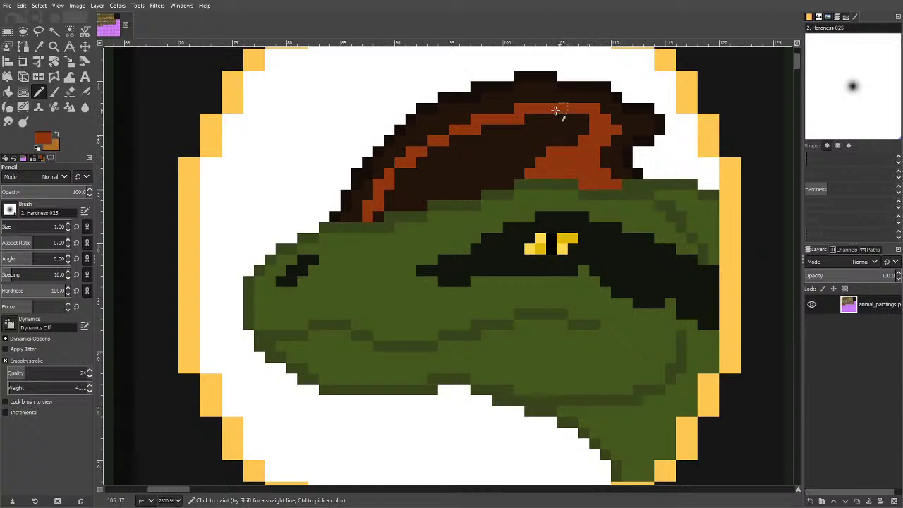
{"action": "left_click_drag", "start_coordinate": [579, 120], "coordinate": [580, 133]}
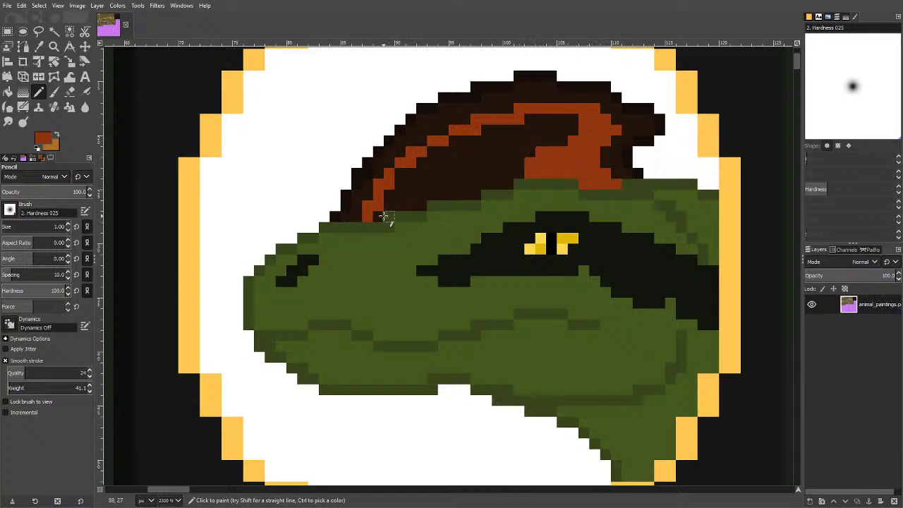
{"action": "mouse_move", "coordinate": [398, 209]}
{"action": "left_mouse_down"}
{"action": "mouse_move", "coordinate": [448, 154]}
{"action": "mouse_move", "coordinate": [576, 121]}
{"action": "mouse_move", "coordinate": [527, 126]}
{"action": "mouse_move", "coordinate": [558, 141]}
{"action": "mouse_move", "coordinate": [568, 131]}
{"action": "mouse_move", "coordinate": [553, 146]}
{"action": "mouse_move", "coordinate": [543, 125]}
{"action": "mouse_move", "coordinate": [487, 132]}
{"action": "left_mouse_up"}
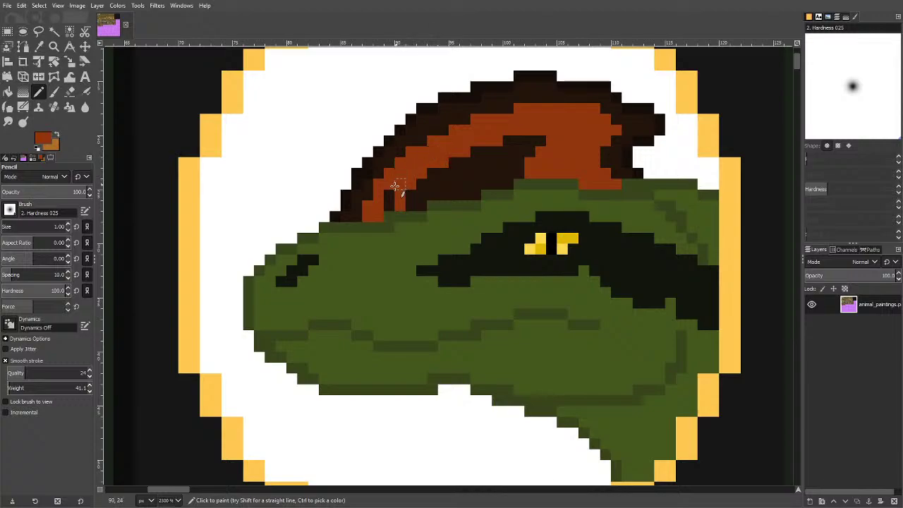
{"action": "scroll", "coordinate": [381, 198], "scroll_direction": "down", "scroll_amount": 4}
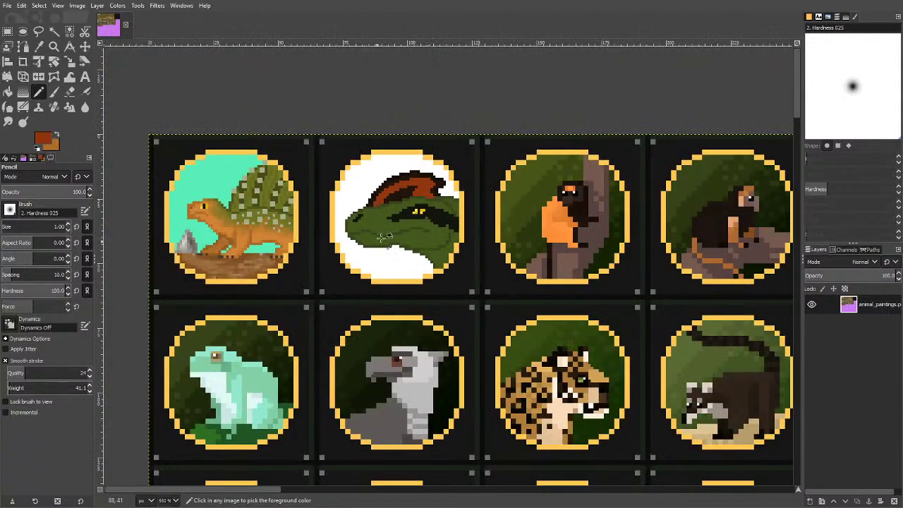
Mix a pale pinkish-beige foreground colour for the teeth, starting from the saved white.
{"action": "scroll", "coordinate": [381, 237], "scroll_direction": "up", "scroll_amount": 6}
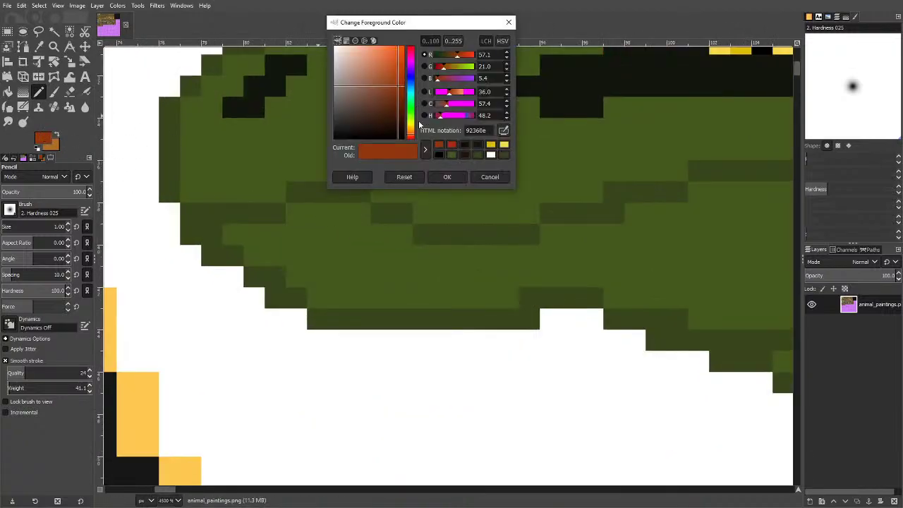
{"action": "left_click", "coordinate": [491, 155]}
{"action": "left_click_drag", "start_coordinate": [336, 55], "coordinate": [341, 61]}
{"action": "left_click_drag", "start_coordinate": [411, 138], "coordinate": [411, 132]}
{"action": "left_click_drag", "start_coordinate": [351, 61], "coordinate": [354, 69]}
{"action": "left_click", "coordinate": [446, 176]}
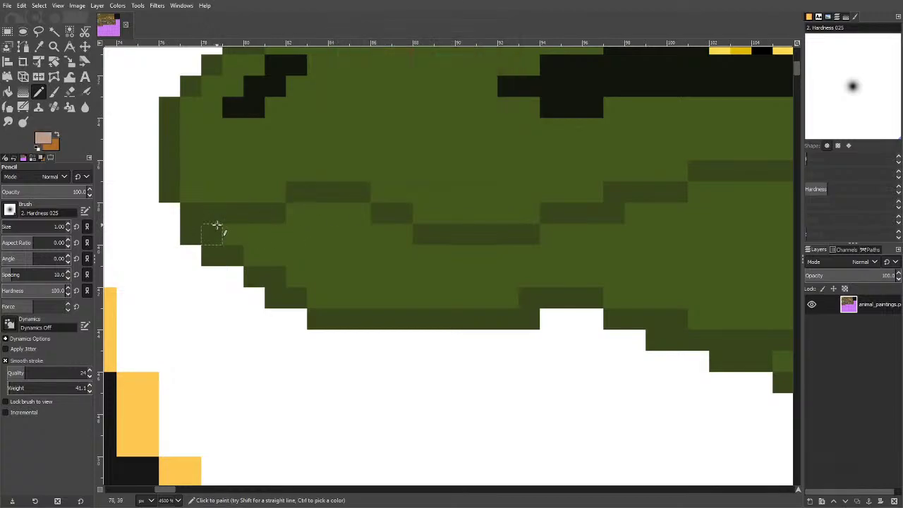
Try placing teeth as single beige pixels in a staggered pattern along the front of the mouth line.
{"action": "left_click", "coordinate": [233, 213]}
{"action": "left_click", "coordinate": [254, 234]}
{"action": "left_click", "coordinate": [284, 213]}
{"action": "left_click", "coordinate": [296, 234]}
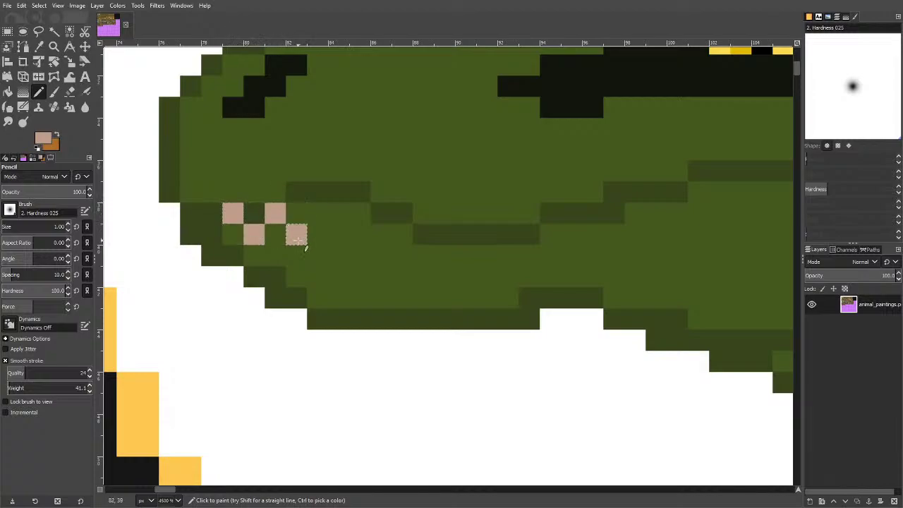
{"action": "left_click", "coordinate": [318, 214]}
{"action": "left_click", "coordinate": [318, 234]}
Undo the staggered beige tooth pixels.
{"action": "key", "text": "ctrl+z"}
{"action": "key", "text": "ctrl+z"}
{"action": "key", "text": "ctrl+z"}
{"action": "key", "text": "ctrl+z"}
{"action": "key", "text": "ctrl+z"}
{"action": "key", "text": "ctrl+z"}
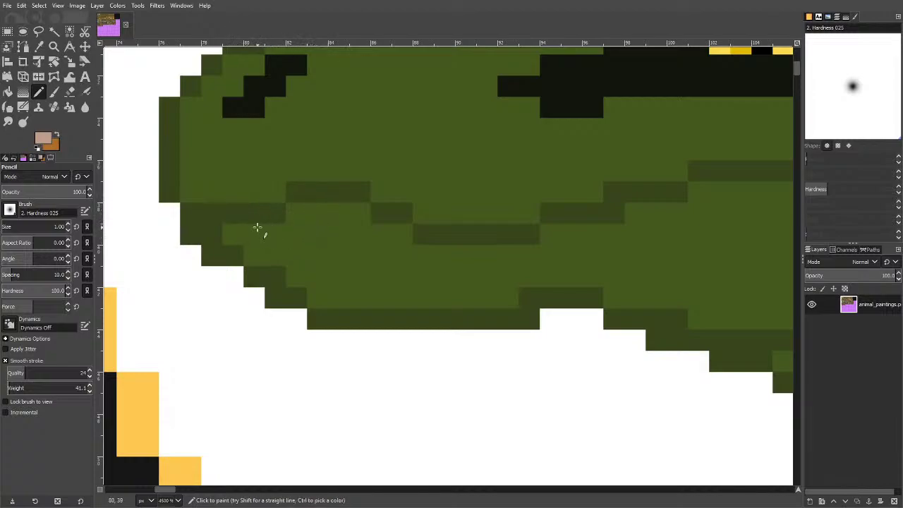
Try drawing irregular, spaced beige teeth of varying lengths beneath the mouth line from the snout tip backward.
{"action": "left_click", "coordinate": [262, 240]}
{"action": "left_click", "coordinate": [295, 216]}
{"action": "left_click", "coordinate": [342, 215]}
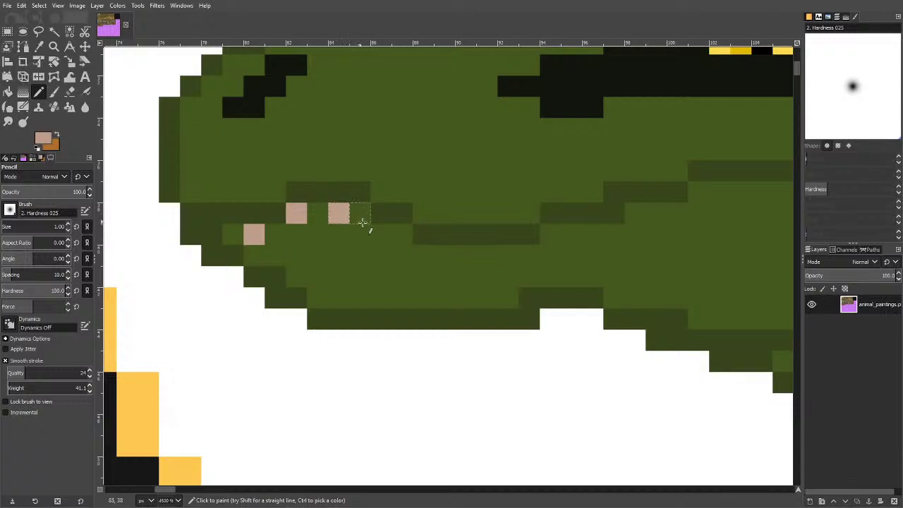
{"action": "left_click_drag", "start_coordinate": [376, 231], "coordinate": [378, 254]}
{"action": "left_click", "coordinate": [421, 251]}
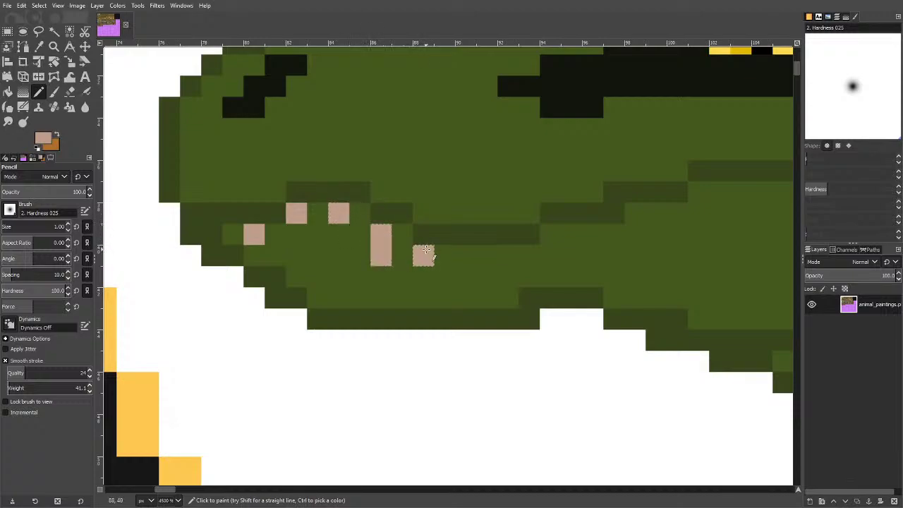
{"action": "mouse_move", "coordinate": [462, 262]}
{"action": "left_mouse_down"}
{"action": "mouse_move", "coordinate": [548, 250]}
{"action": "mouse_move", "coordinate": [550, 260]}
{"action": "left_mouse_up"}
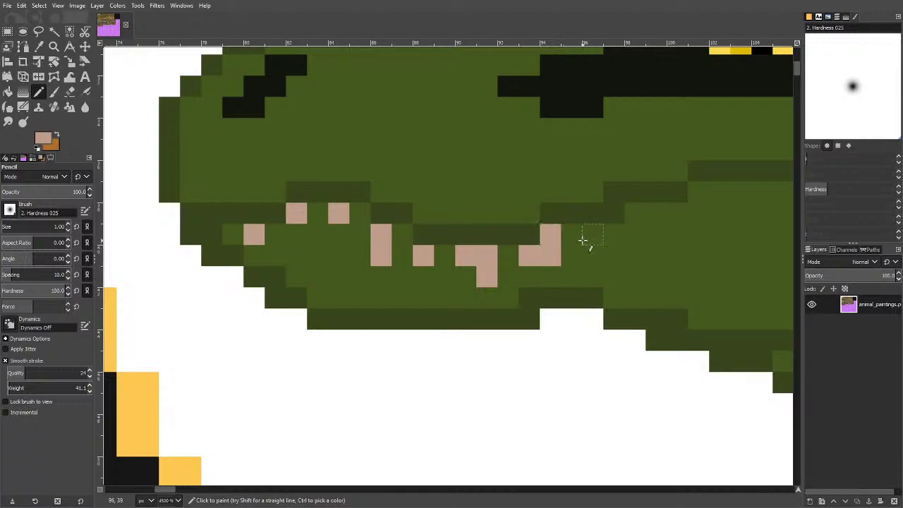
Undo all the irregular beige teeth along the mouth.
{"action": "key", "text": "ctrl+z"}
{"action": "key", "text": "ctrl+z"}
{"action": "key", "text": "ctrl+z"}
{"action": "key", "text": "ctrl+z"}
{"action": "key", "text": "ctrl+z"}
{"action": "key", "text": "ctrl+z"}
{"action": "key", "text": "ctrl+z"}
{"action": "key", "text": "ctrl+z"}
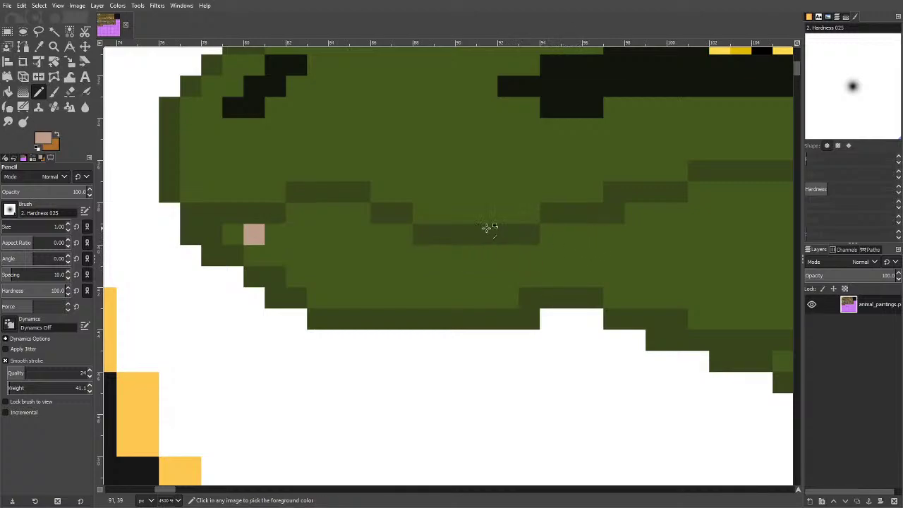
{"action": "key", "text": "ctrl+z"}
Draw five evenly spaced three-pixel beige teeth beneath the front mouth line, each two pixels wide with a point below its rear pixel.
{"action": "mouse_move", "coordinate": [254, 235]}
{"action": "left_mouse_down"}
{"action": "mouse_move", "coordinate": [272, 233]}
{"action": "mouse_move", "coordinate": [275, 257]}
{"action": "left_mouse_up"}
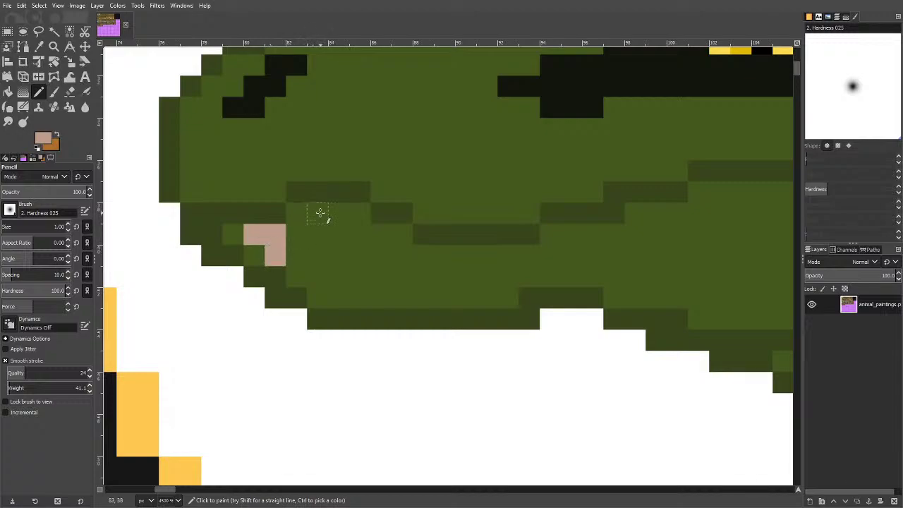
{"action": "mouse_move", "coordinate": [321, 213]}
{"action": "left_mouse_down"}
{"action": "mouse_move", "coordinate": [340, 226]}
{"action": "mouse_move", "coordinate": [339, 239]}
{"action": "mouse_move", "coordinate": [397, 236]}
{"action": "mouse_move", "coordinate": [402, 256]}
{"action": "left_mouse_up"}
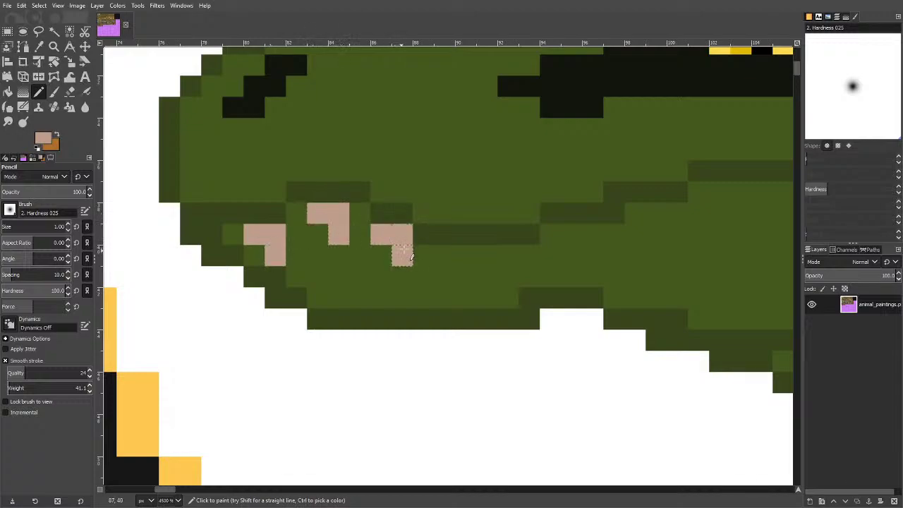
{"action": "left_click", "coordinate": [466, 256]}
{"action": "left_click", "coordinate": [445, 255]}
{"action": "left_click", "coordinate": [466, 277]}
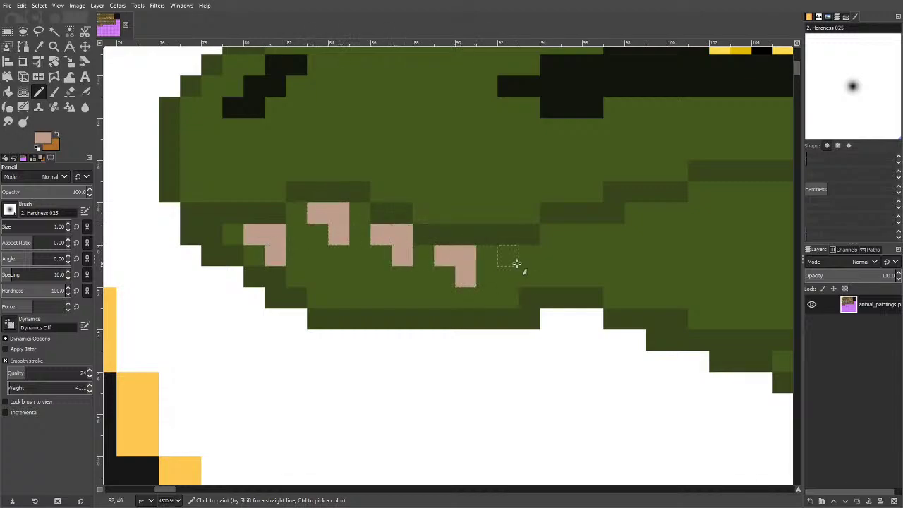
{"action": "left_click", "coordinate": [508, 255]}
{"action": "left_click_drag", "start_coordinate": [529, 255], "coordinate": [537, 267]}
Add two more matching three-pixel beige teeth farther back, where the mouth line rises toward the eye.
{"action": "left_click", "coordinate": [577, 233]}
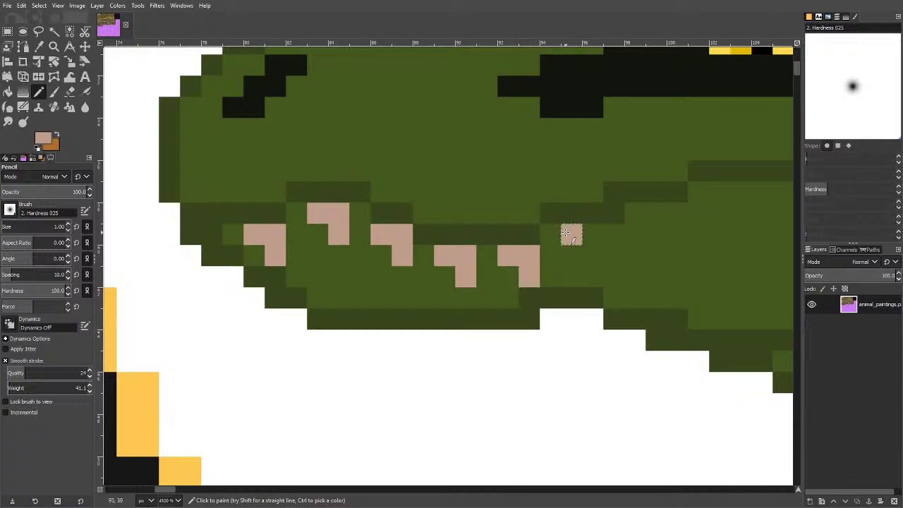
{"action": "left_click", "coordinate": [593, 235]}
{"action": "left_click", "coordinate": [593, 256]}
{"action": "scroll", "coordinate": [383, 273], "scroll_direction": "down", "scroll_amount": 3, "text": "ctrl"}
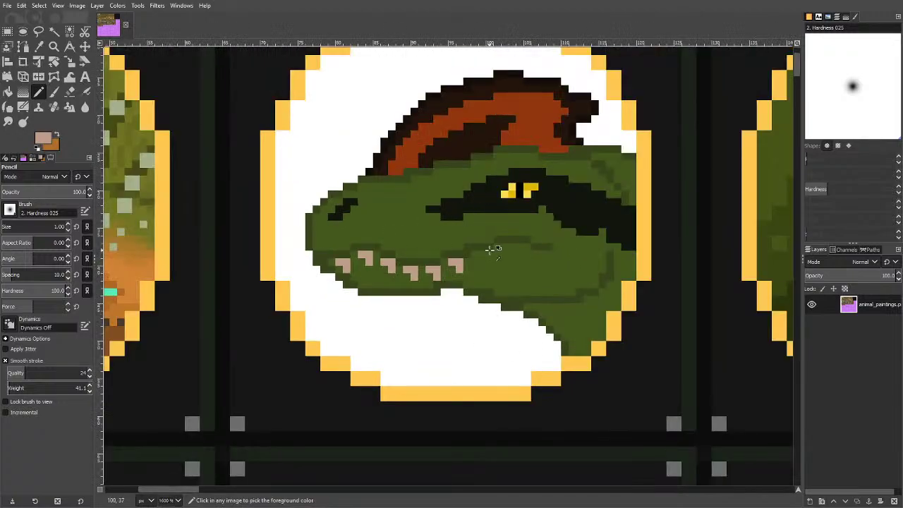
{"action": "scroll", "coordinate": [490, 249], "scroll_direction": "up", "scroll_amount": 3, "text": "ctrl"}
{"action": "left_click", "coordinate": [450, 246]}
{"action": "left_click", "coordinate": [474, 246]}
{"action": "left_click", "coordinate": [472, 275]}
{"action": "scroll", "coordinate": [465, 254], "scroll_direction": "down", "scroll_amount": 2, "text": "ctrl"}
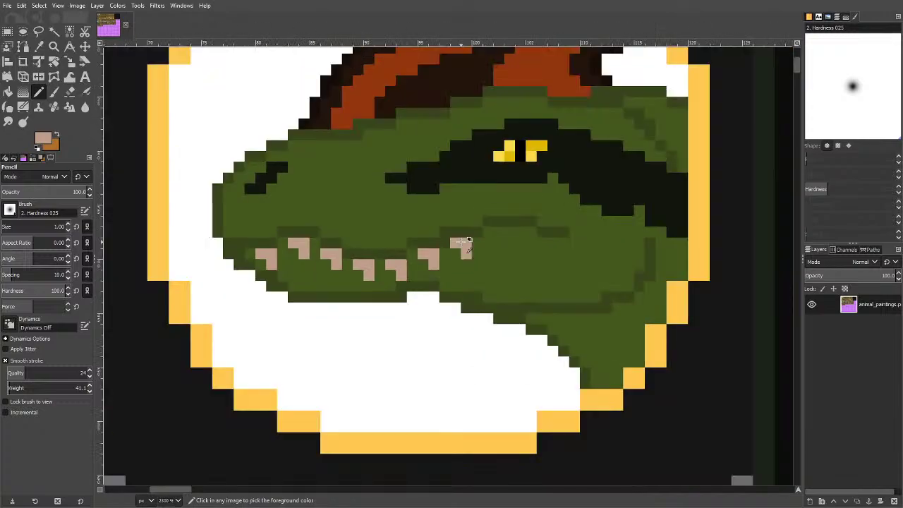
{"action": "scroll", "coordinate": [462, 244], "scroll_direction": "down", "scroll_amount": 3, "text": "ctrl"}
{"action": "scroll", "coordinate": [497, 153], "scroll_direction": "down", "scroll_amount": 1, "text": "ctrl"}
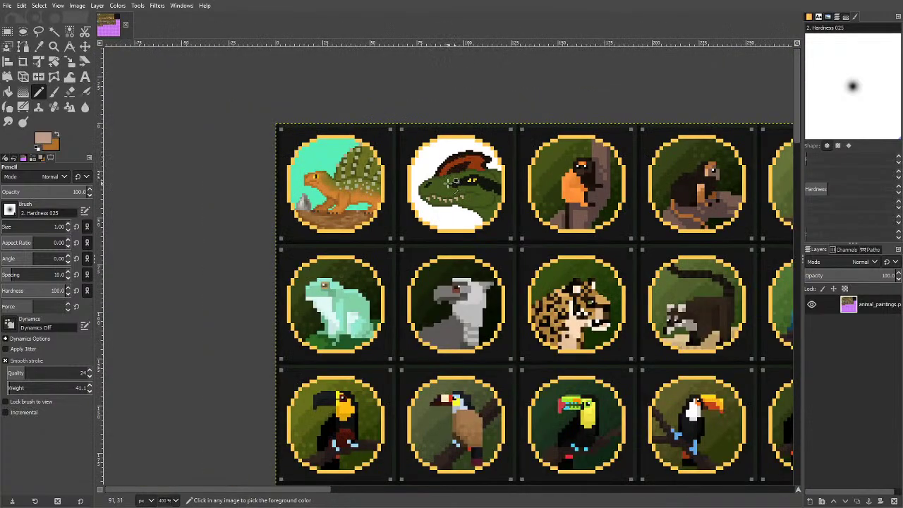
{"action": "scroll", "coordinate": [450, 182], "scroll_direction": "up", "scroll_amount": 5, "text": "ctrl"}
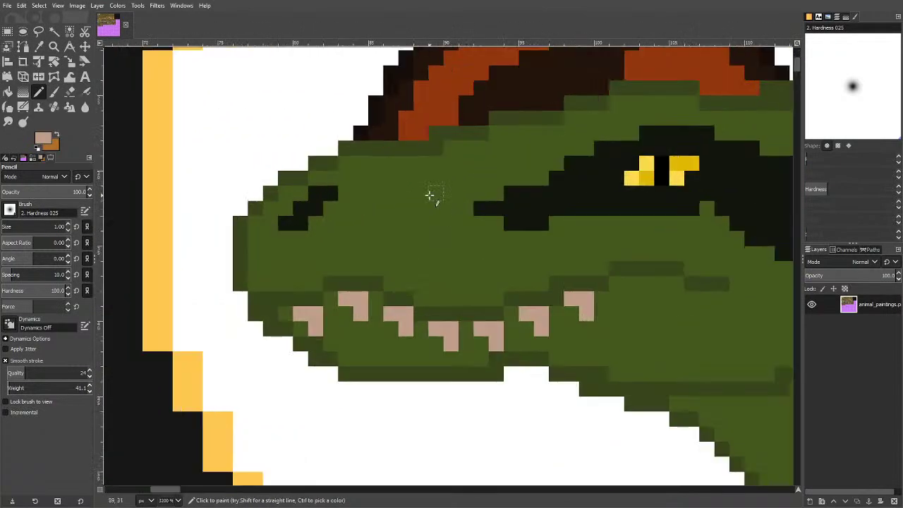
Sample the dinosaur's green skin, darken the foreground colour to 2b3615, and choose Bucket Fill for recolouring the outlines.
{"action": "left_click", "coordinate": [39, 45]}
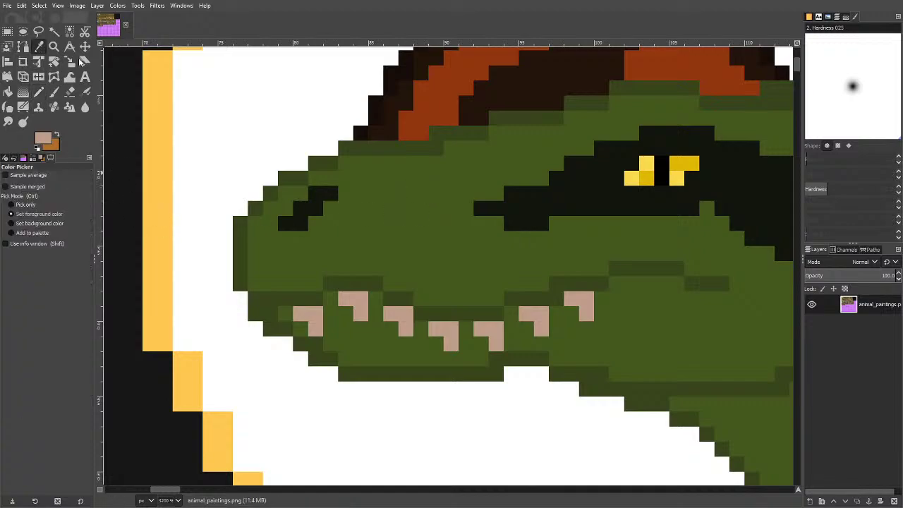
{"action": "left_click", "coordinate": [420, 233]}
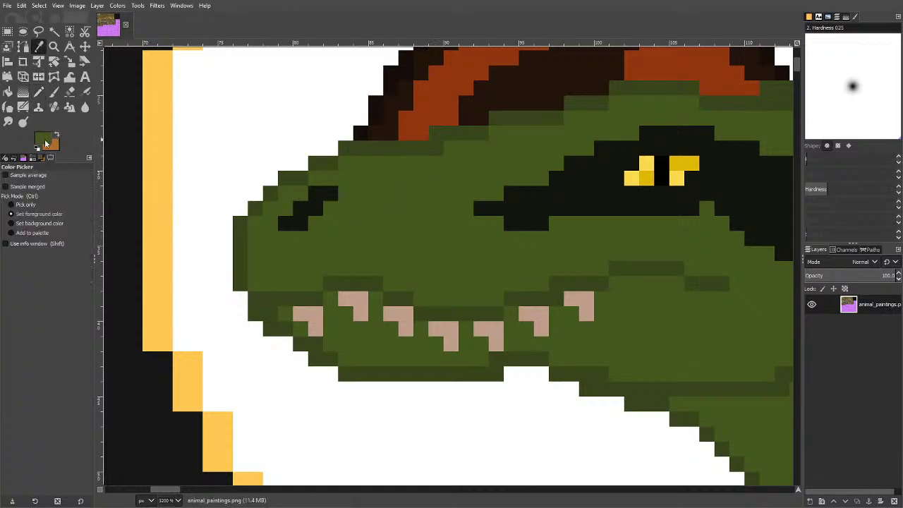
{"action": "left_click", "coordinate": [46, 140]}
{"action": "left_click", "coordinate": [377, 113]}
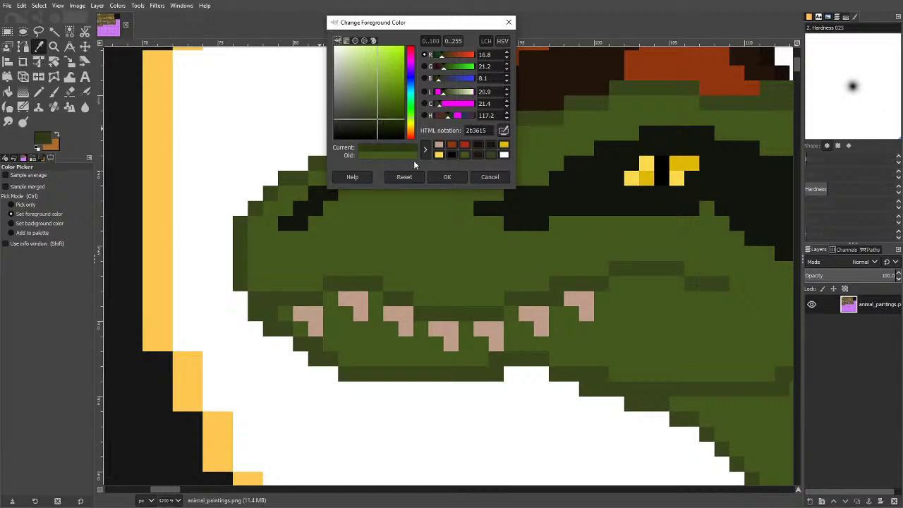
{"action": "left_click", "coordinate": [447, 177]}
{"action": "left_click", "coordinate": [8, 92]}
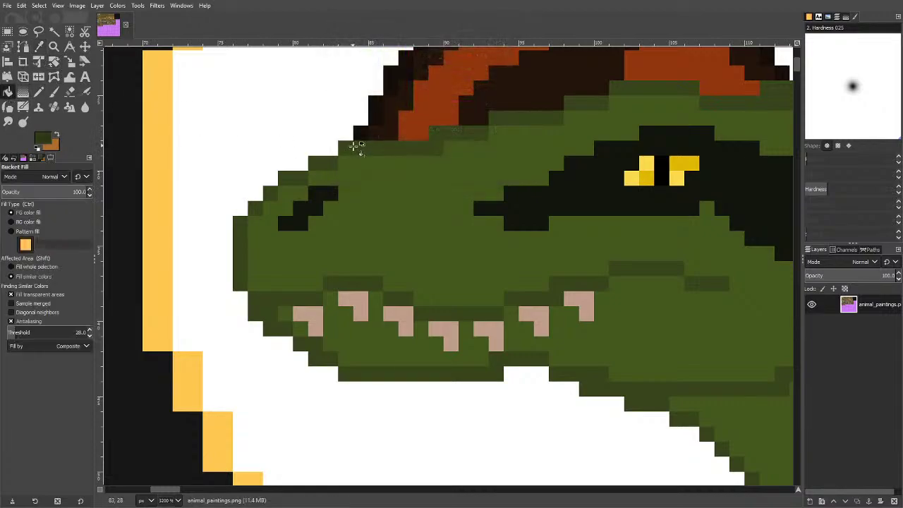
Test fills on the snout outline, undo the unwanted ones, and lower the Bucket Fill threshold to 7.5.
{"action": "left_click", "coordinate": [356, 145]}
{"action": "key", "text": "ctrl+z"}
{"action": "left_click_drag", "start_coordinate": [50, 329], "coordinate": [13, 334]}
{"action": "left_click", "coordinate": [272, 194]}
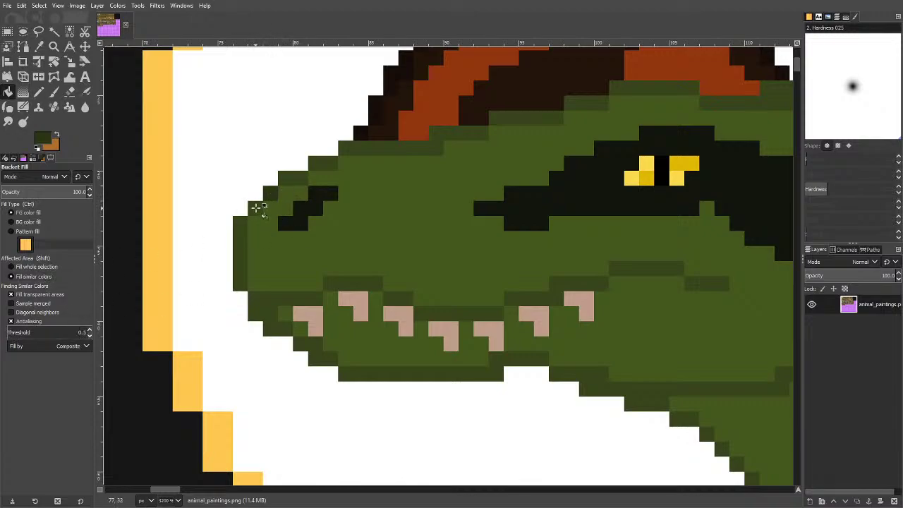
{"action": "left_click", "coordinate": [12, 332]}
{"action": "left_click_drag", "start_coordinate": [12, 332], "coordinate": [15, 332]}
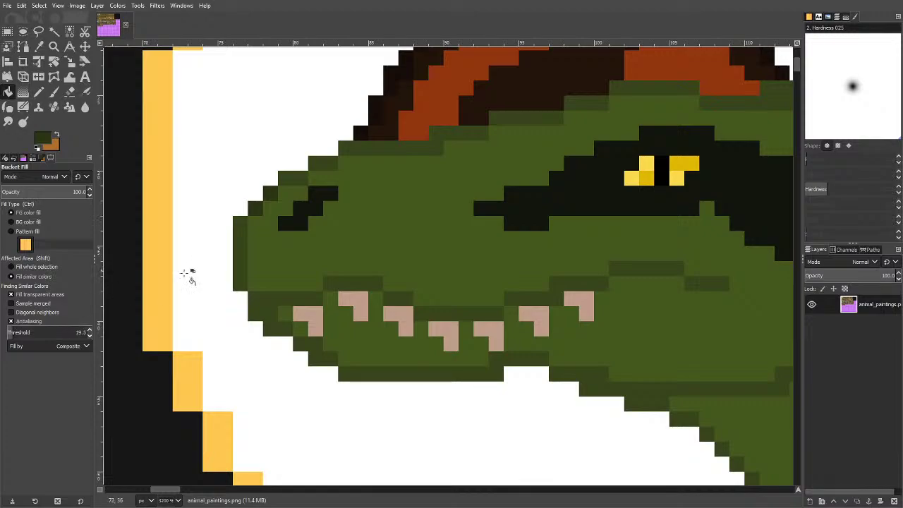
{"action": "left_click", "coordinate": [238, 241]}
{"action": "key", "text": "ctrl+z"}
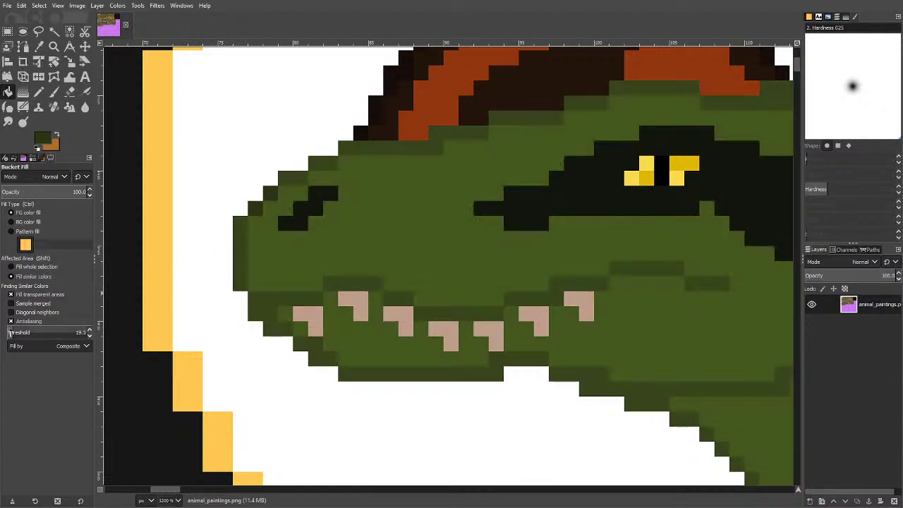
Fill the snout outline, the front of the mouth line and the front lower-jaw outline with dark green 2b3615.
{"action": "left_click", "coordinate": [245, 258]}
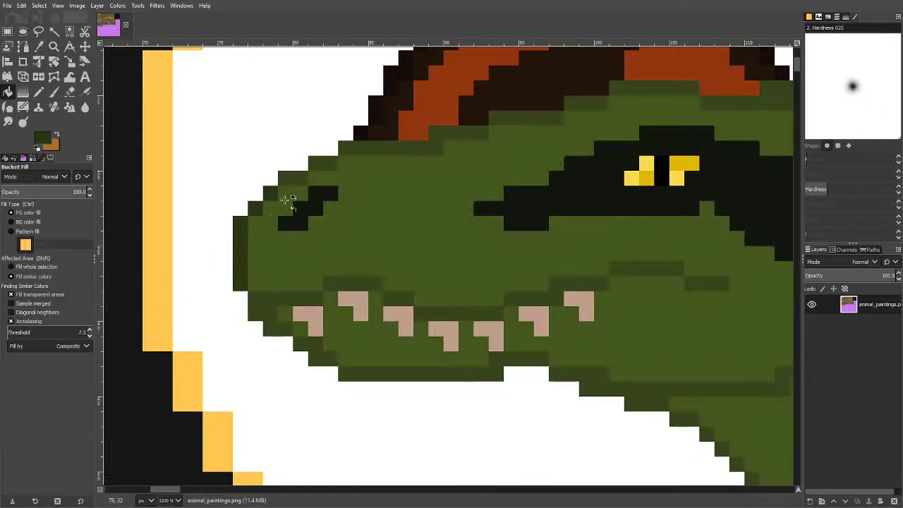
{"action": "left_click", "coordinate": [351, 149]}
{"action": "left_click", "coordinate": [353, 282]}
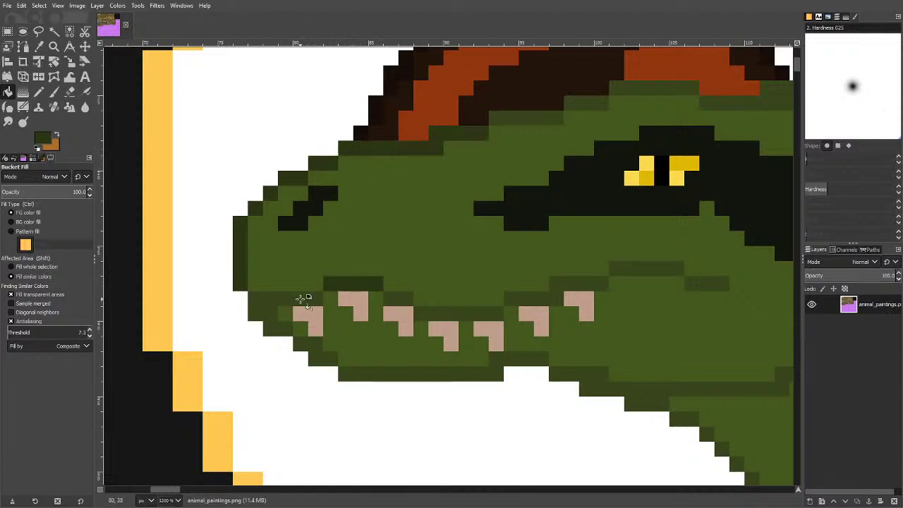
{"action": "left_click", "coordinate": [303, 299]}
{"action": "left_click", "coordinate": [327, 346]}
{"action": "left_click", "coordinate": [347, 370]}
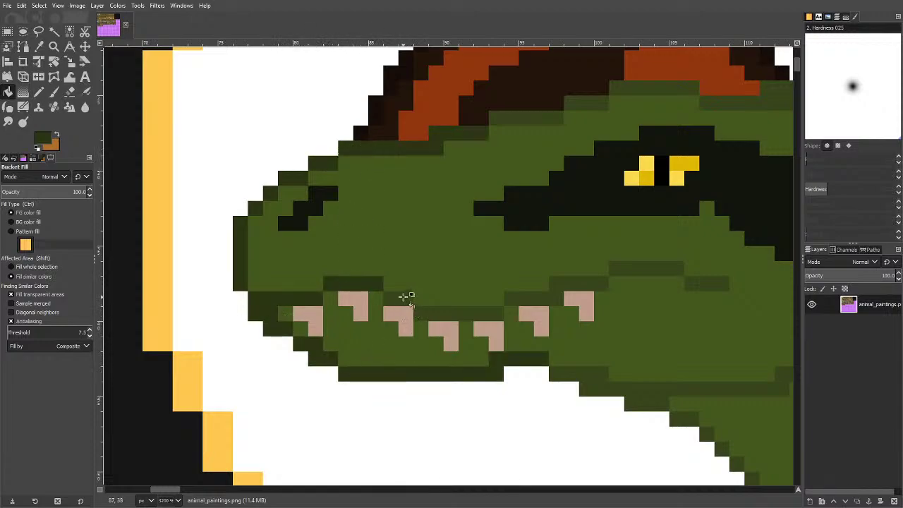
Fill the remaining mouth line segments up to the cheek and the underside of the rear jaw with the dark green.
{"action": "left_click", "coordinate": [497, 312]}
{"action": "left_click", "coordinate": [410, 298]}
{"action": "left_click", "coordinate": [429, 313]}
{"action": "left_click", "coordinate": [585, 284]}
{"action": "left_click", "coordinate": [643, 268]}
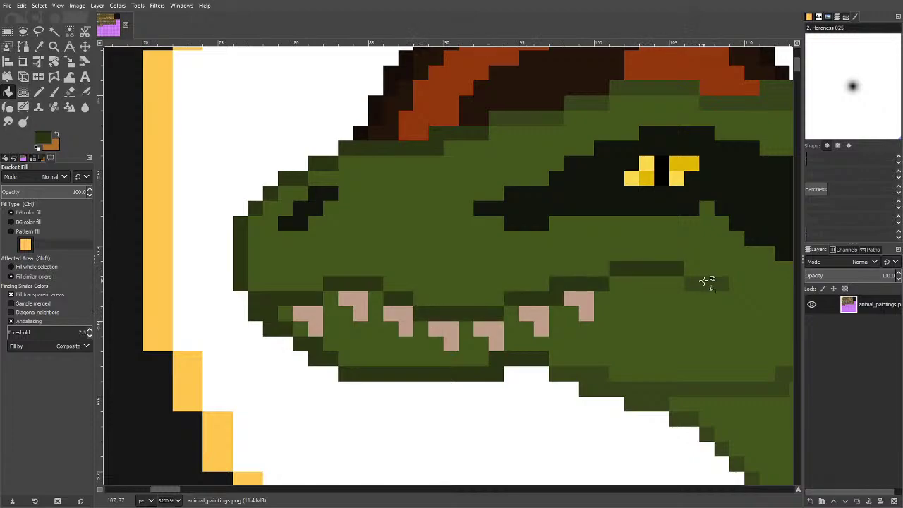
{"action": "left_click", "coordinate": [705, 281]}
{"action": "left_click", "coordinate": [641, 388]}
Fill the stepped throat outline down to the frame and the curved rear jaw line with the dark green.
{"action": "scroll", "coordinate": [494, 343], "scroll_direction": "down", "scroll_amount": 2}
{"action": "scroll", "coordinate": [607, 403], "scroll_direction": "up", "scroll_amount": 3}
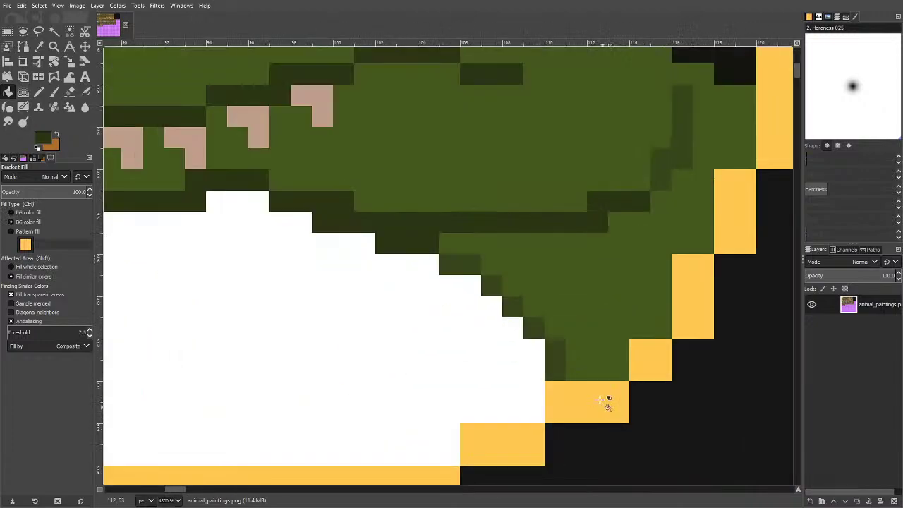
{"action": "left_click", "coordinate": [534, 329]}
{"action": "left_click", "coordinate": [557, 344]}
{"action": "left_click", "coordinate": [511, 305]}
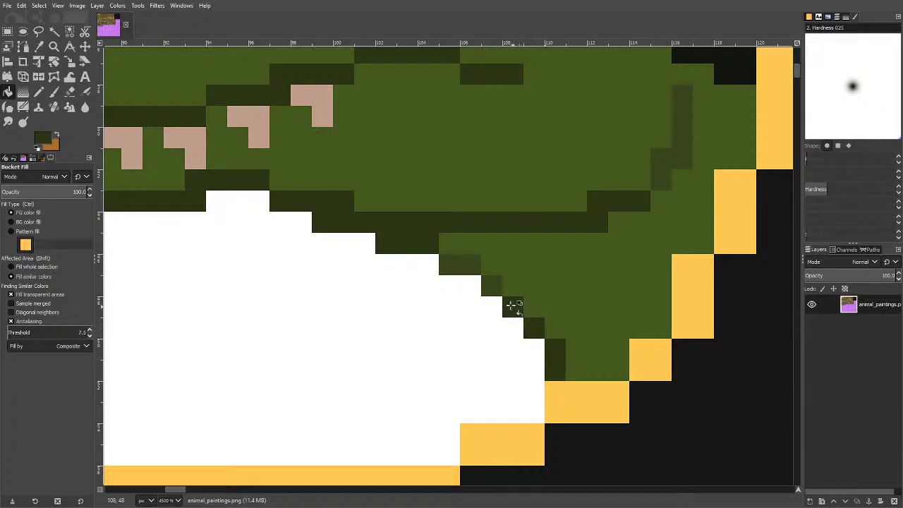
{"action": "left_click", "coordinate": [460, 262]}
{"action": "left_click", "coordinate": [664, 166]}
{"action": "scroll", "coordinate": [568, 201], "scroll_direction": "down", "scroll_amount": 3}
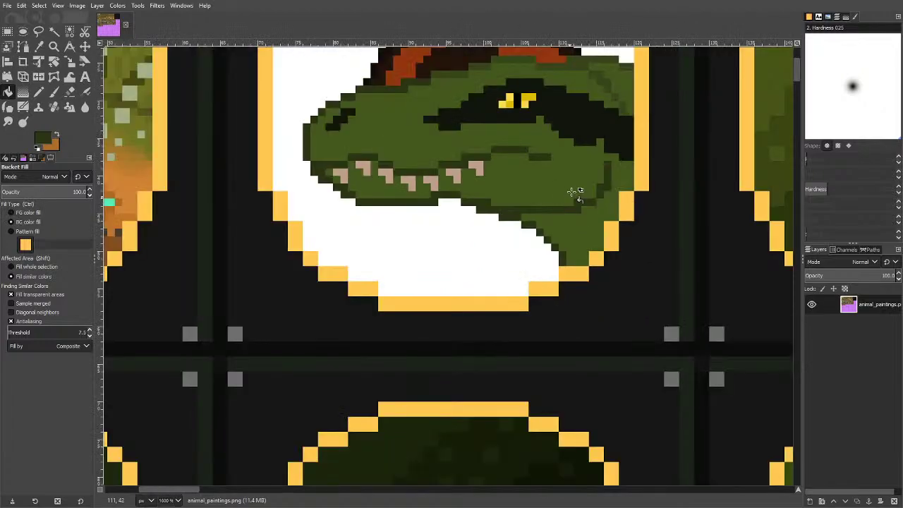
Fill the diagonal crease behind the eye, at the back of the head, with the dark green.
{"action": "scroll", "coordinate": [576, 192], "scroll_direction": "up", "scroll_amount": 3}
{"action": "scroll", "coordinate": [609, 258], "scroll_direction": "up", "scroll_amount": 3}
{"action": "left_click", "coordinate": [636, 290]}
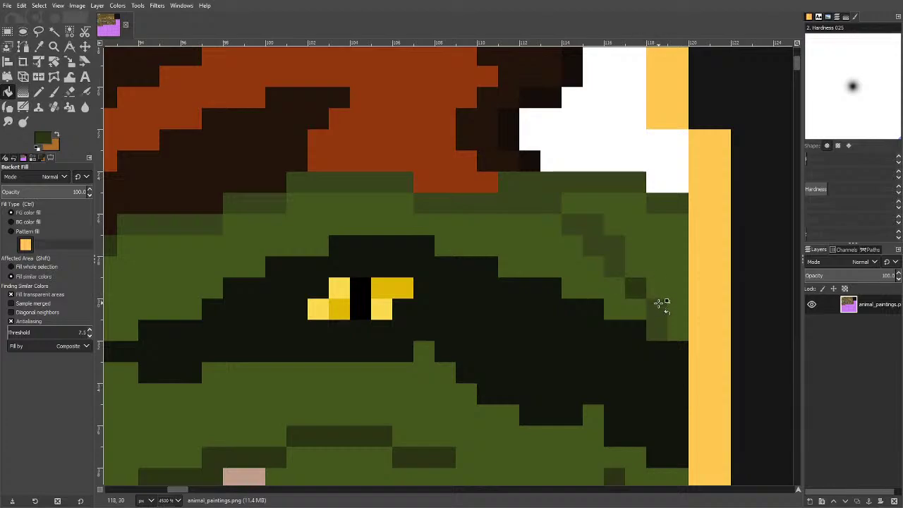
{"action": "left_click", "coordinate": [662, 303]}
{"action": "left_click", "coordinate": [621, 247]}
Fill the top outline of the head, from the back edge forward along the base of the crest, with the dark green.
{"action": "left_click", "coordinate": [656, 199]}
{"action": "left_click", "coordinate": [581, 189]}
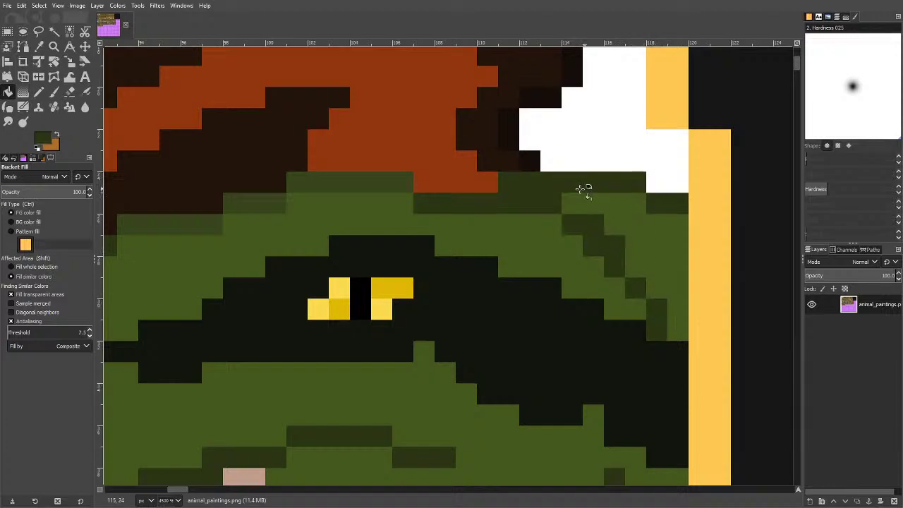
{"action": "left_click", "coordinate": [398, 185]}
{"action": "left_click", "coordinate": [254, 203]}
{"action": "left_click", "coordinate": [202, 226]}
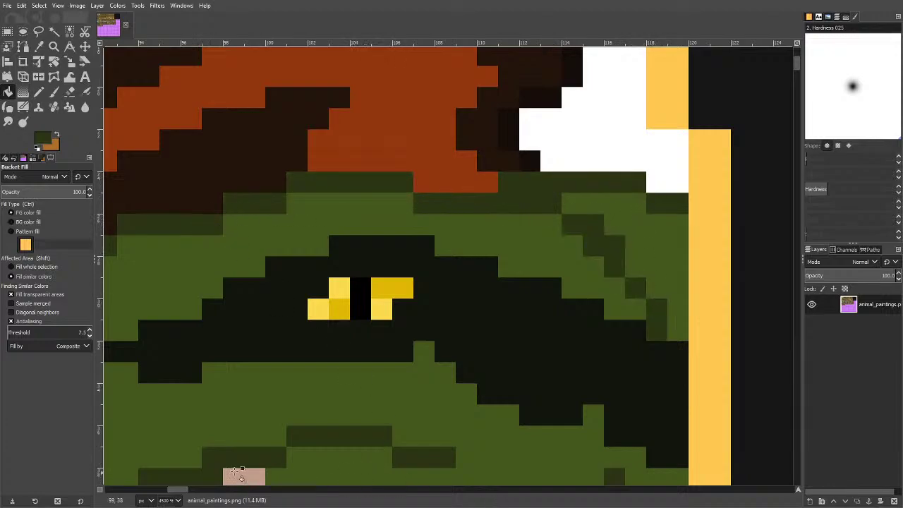
{"action": "left_click_drag", "start_coordinate": [182, 489], "coordinate": [162, 490]}
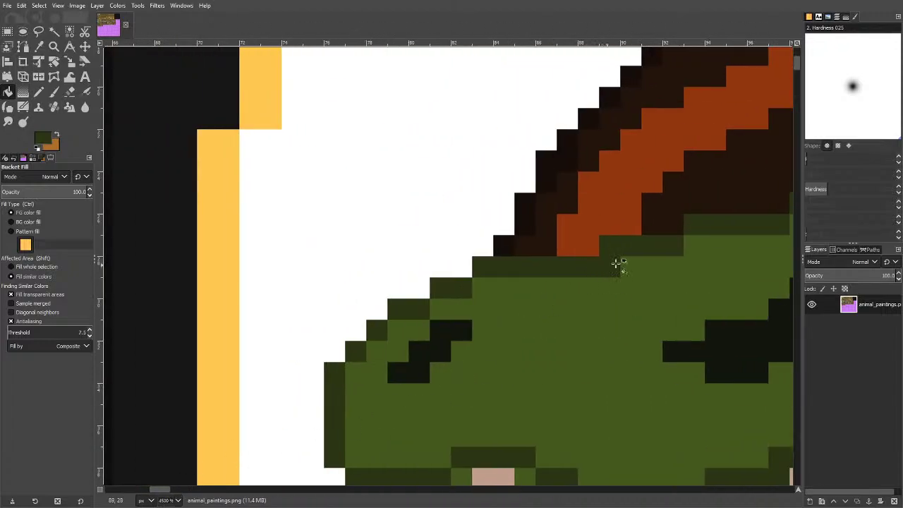
Sample the crest's orange-brown and brighten the foreground colour to aa3f10.
{"action": "scroll", "coordinate": [378, 272], "scroll_direction": "down", "scroll_amount": 3}
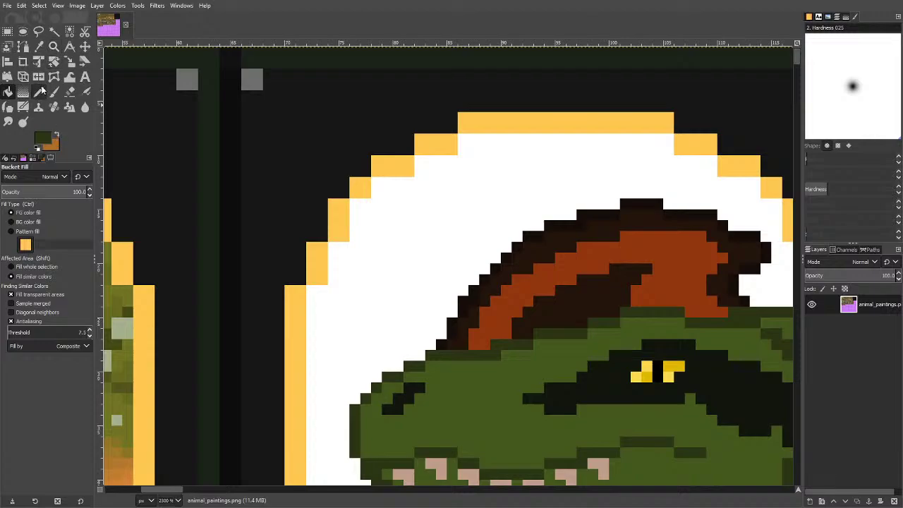
{"action": "left_click", "coordinate": [39, 46]}
{"action": "left_click", "coordinate": [666, 250]}
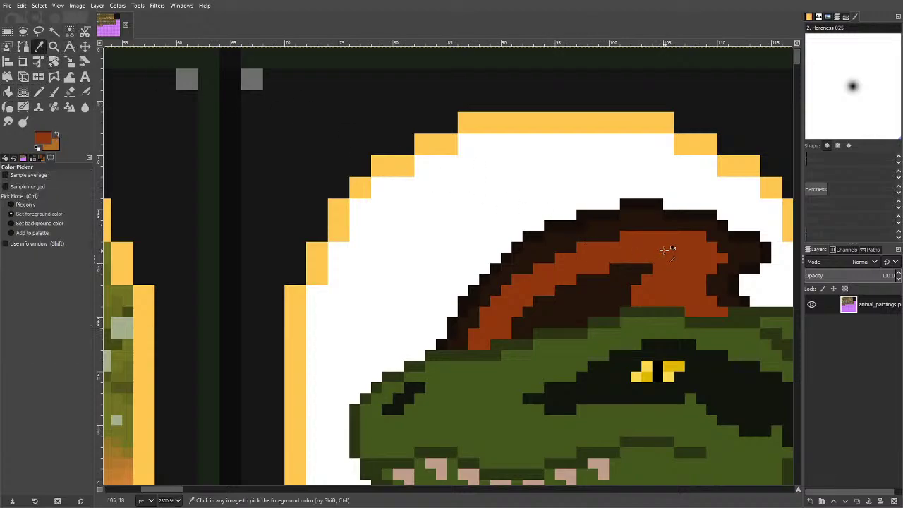
{"action": "left_click", "coordinate": [42, 139]}
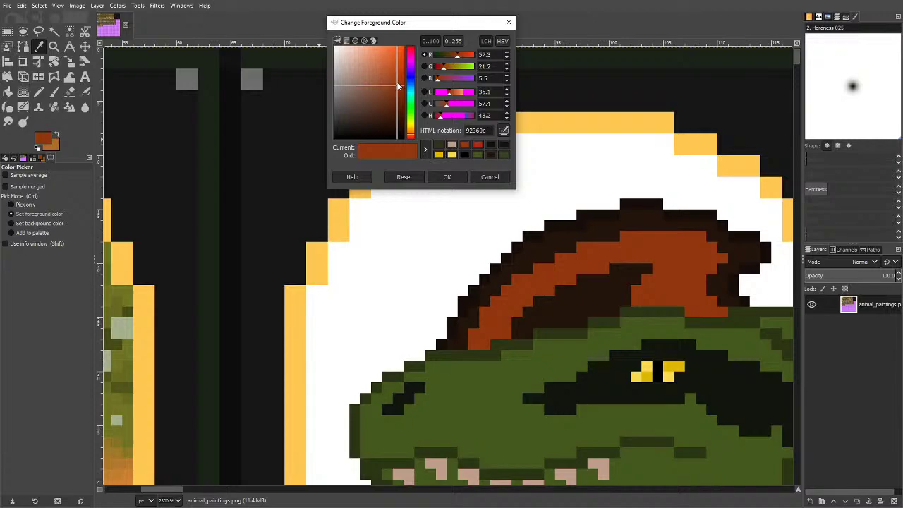
{"action": "left_click_drag", "start_coordinate": [397, 86], "coordinate": [399, 81]}
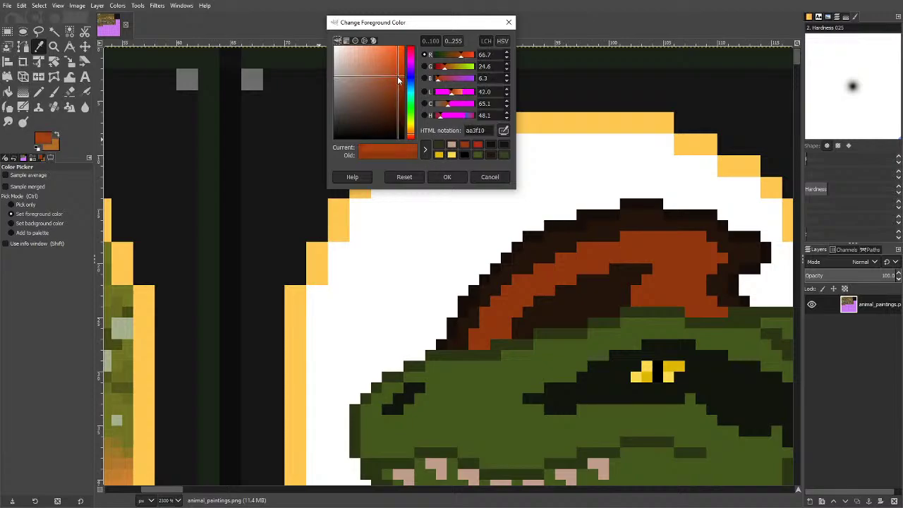
{"action": "left_click", "coordinate": [452, 182]}
Pencil aa3f10 highlights along the crest's long front orange band, from its base up toward the top.
{"action": "key", "text": "n"}
{"action": "scroll", "coordinate": [494, 305], "scroll_direction": "up", "scroll_amount": 2}
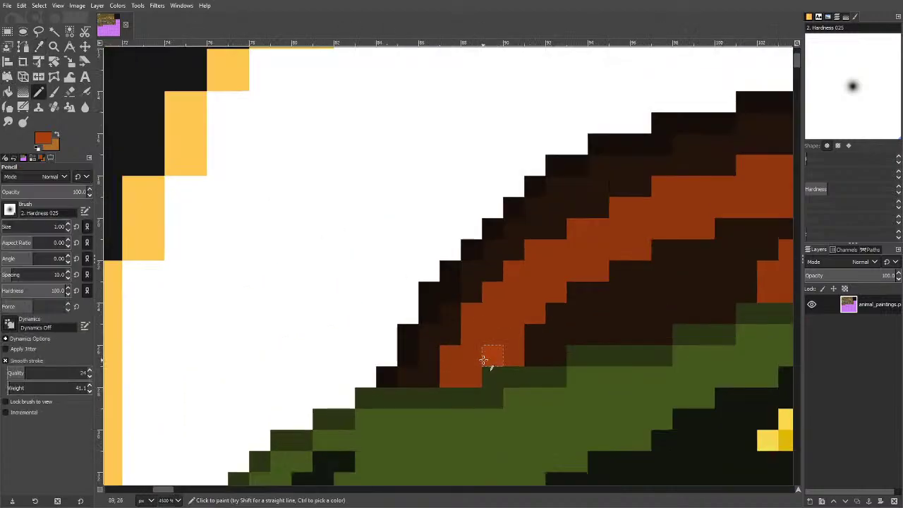
{"action": "mouse_move", "coordinate": [484, 360]}
{"action": "left_mouse_down"}
{"action": "mouse_move", "coordinate": [510, 317]}
{"action": "mouse_move", "coordinate": [597, 244]}
{"action": "mouse_move", "coordinate": [718, 185]}
{"action": "left_mouse_up"}
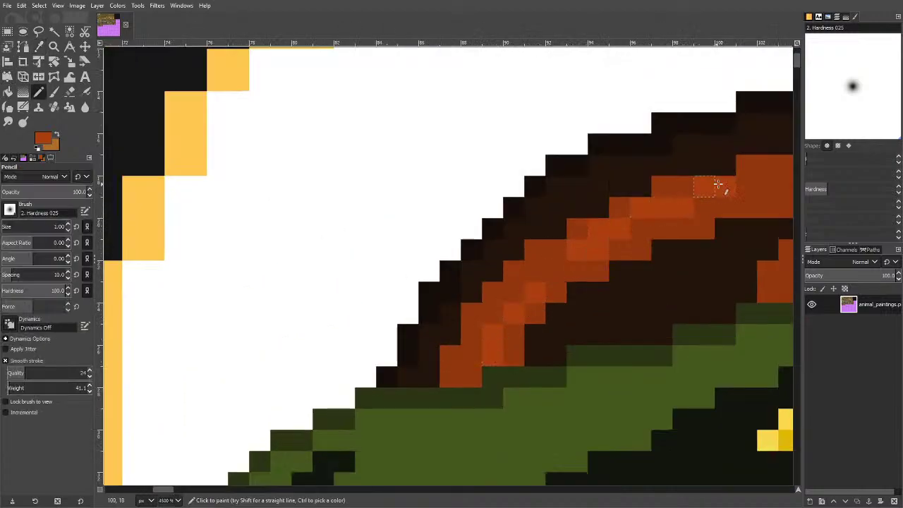
{"action": "mouse_move", "coordinate": [559, 281]}
{"action": "left_mouse_down"}
{"action": "mouse_move", "coordinate": [534, 276]}
{"action": "mouse_move", "coordinate": [476, 339]}
{"action": "mouse_move", "coordinate": [468, 369]}
{"action": "left_mouse_up"}
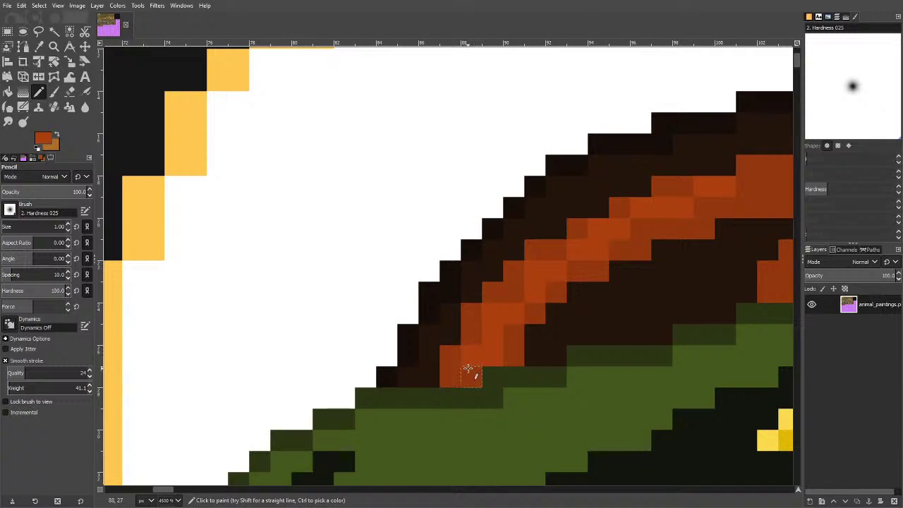
Pencil matching brighter orange highlights through the broad rear part of the crest, down to its base.
{"action": "left_click_drag", "start_coordinate": [163, 490], "coordinate": [179, 489]}
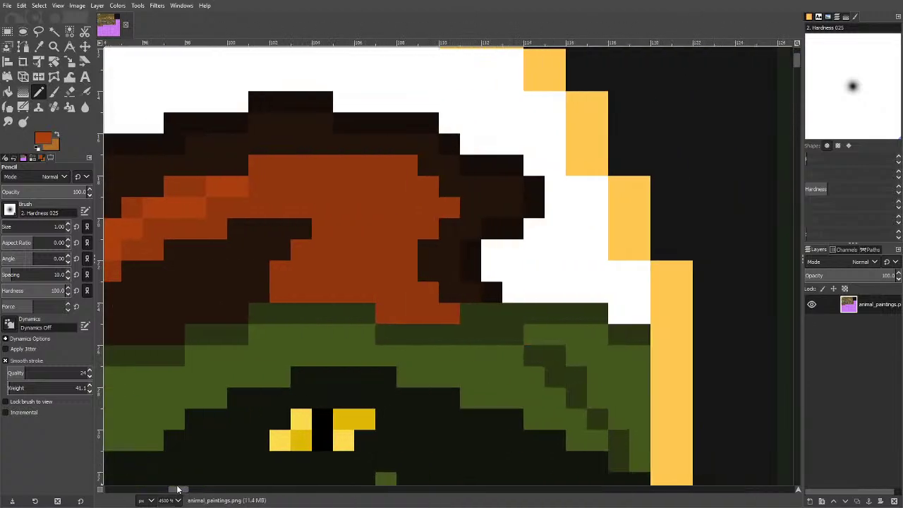
{"action": "mouse_move", "coordinate": [364, 182]}
{"action": "left_mouse_down"}
{"action": "mouse_move", "coordinate": [324, 171]}
{"action": "mouse_move", "coordinate": [352, 175]}
{"action": "mouse_move", "coordinate": [337, 198]}
{"action": "mouse_move", "coordinate": [400, 199]}
{"action": "mouse_move", "coordinate": [398, 211]}
{"action": "mouse_move", "coordinate": [385, 194]}
{"action": "mouse_move", "coordinate": [388, 222]}
{"action": "mouse_move", "coordinate": [368, 253]}
{"action": "mouse_move", "coordinate": [367, 274]}
{"action": "mouse_move", "coordinate": [393, 294]}
{"action": "mouse_move", "coordinate": [371, 274]}
{"action": "mouse_move", "coordinate": [345, 273]}
{"action": "mouse_move", "coordinate": [365, 221]}
{"action": "mouse_move", "coordinate": [443, 322]}
{"action": "left_mouse_up"}
{"action": "scroll", "coordinate": [443, 322], "scroll_direction": "down", "scroll_amount": 5}
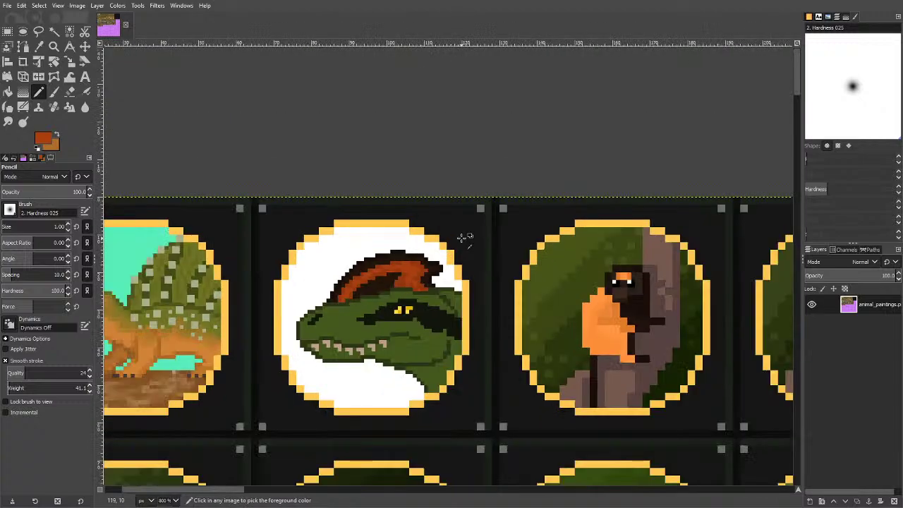
Sample the main skin green, mute and darken the foreground colour to 3e4b25, and switch to Bucket Fill.
{"action": "scroll", "coordinate": [339, 366], "scroll_direction": "up", "scroll_amount": 3}
{"action": "scroll", "coordinate": [420, 289], "scroll_direction": "up", "scroll_amount": 1}
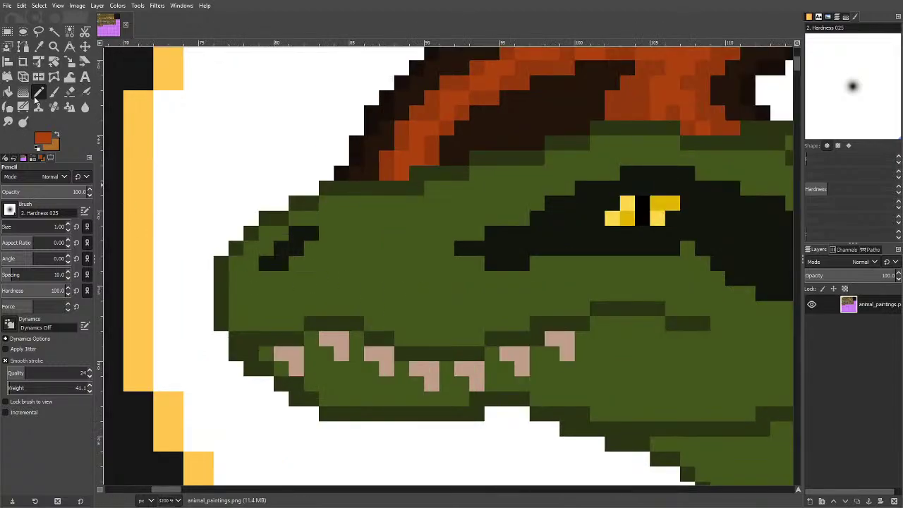
{"action": "key", "text": "o"}
{"action": "left_click", "coordinate": [44, 141]}
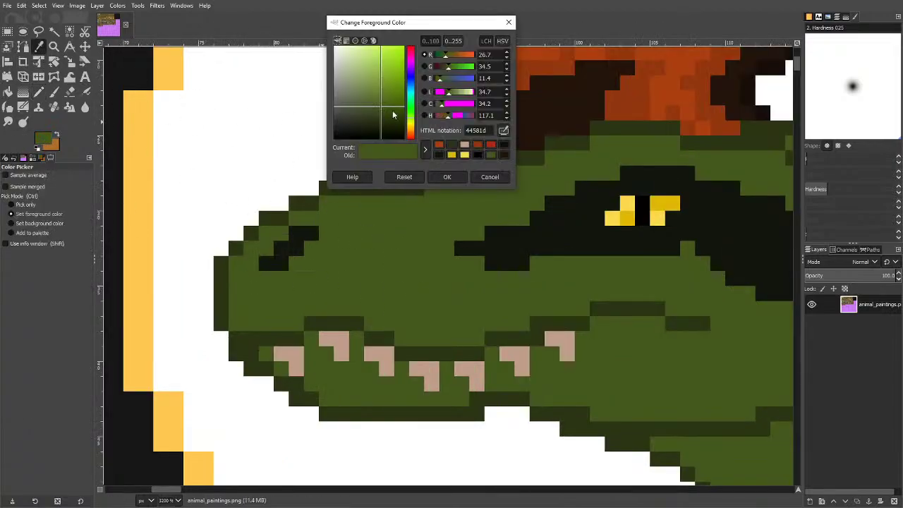
{"action": "left_click_drag", "start_coordinate": [384, 110], "coordinate": [371, 115]}
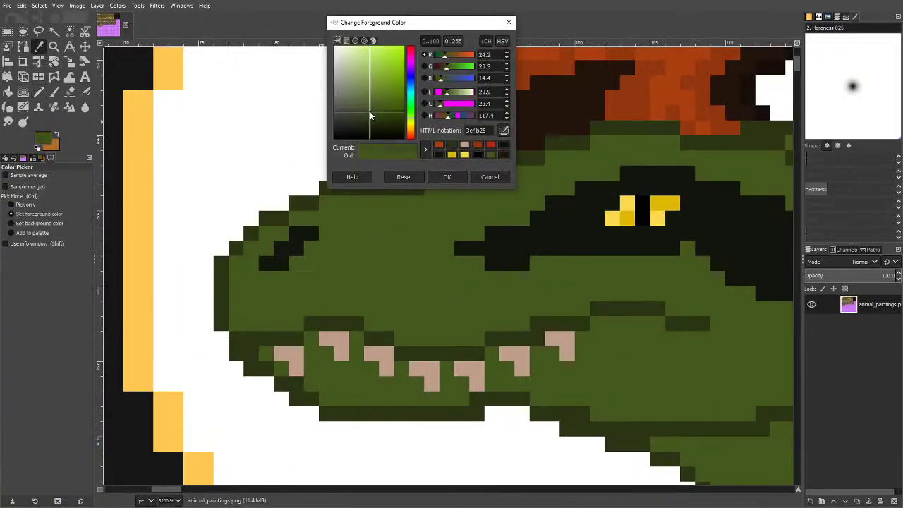
{"action": "left_click", "coordinate": [450, 177]}
{"action": "key", "text": "shift+b"}
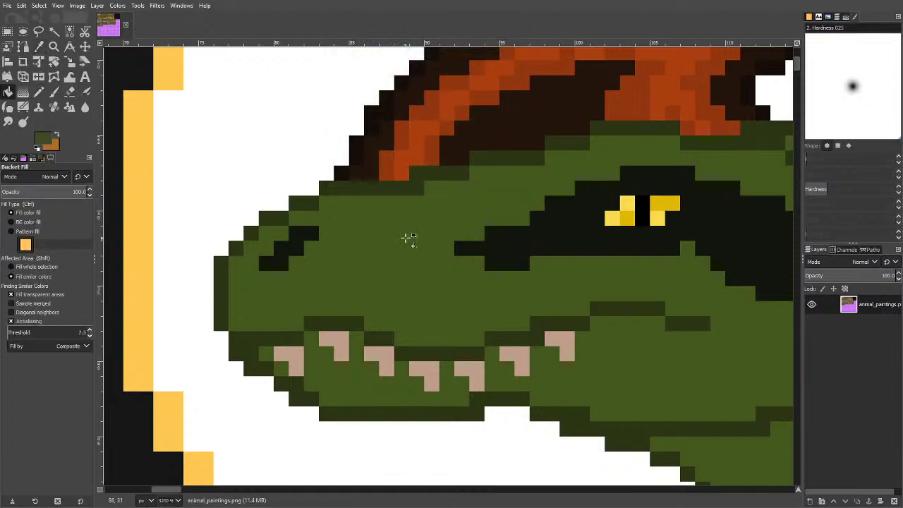
Fill the head, neck and lower jaw with muted green 3e4b25, using a Bucket Fill threshold of 13.5.
{"action": "scroll", "coordinate": [26, 329], "scroll_direction": "up", "scroll_amount": 6}
{"action": "left_click", "coordinate": [355, 286]}
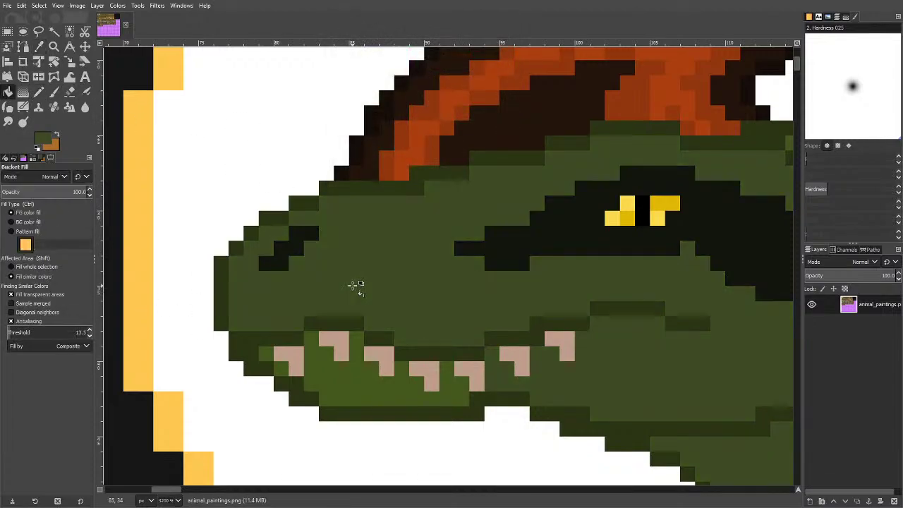
{"action": "left_click", "coordinate": [360, 385]}
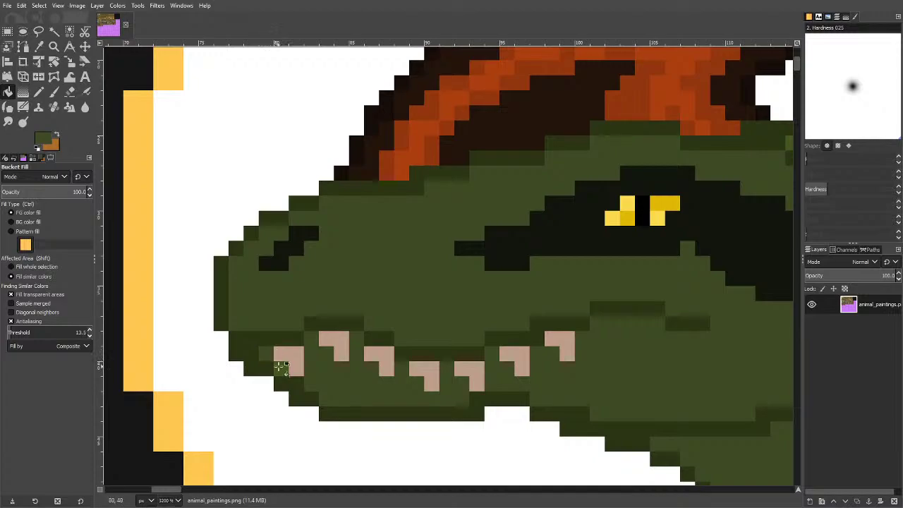
{"action": "scroll", "coordinate": [280, 232], "scroll_direction": "down", "scroll_amount": 1}
{"action": "key", "text": "3"}
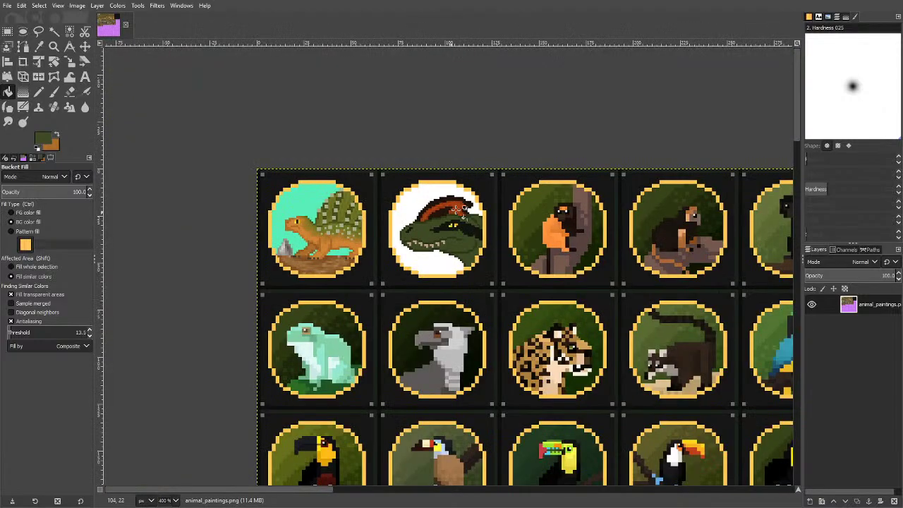
{"action": "scroll", "coordinate": [459, 239], "scroll_direction": "up", "scroll_amount": 3}
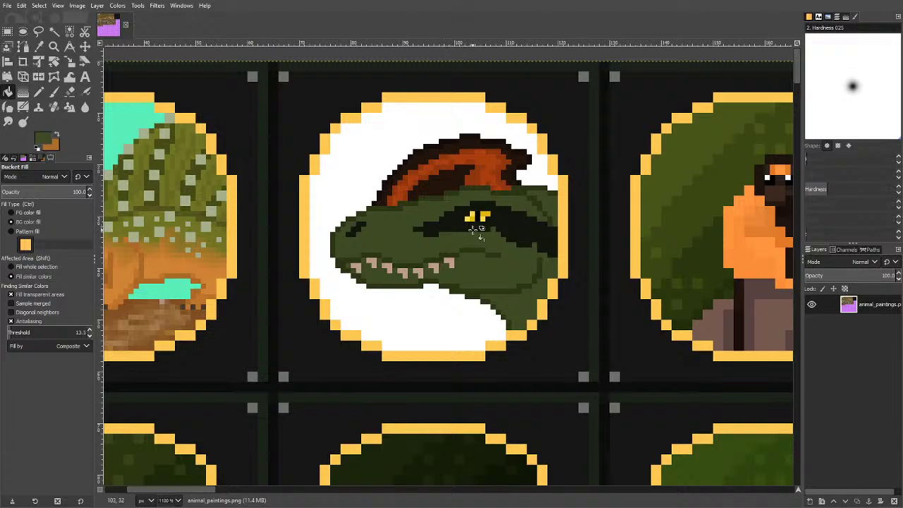
Set the foreground colour to tan cfad6a and pencil a boundary line from the mouth corner down across the cheek to the frame's edge.
{"action": "scroll", "coordinate": [478, 280], "scroll_direction": "up", "scroll_amount": 2}
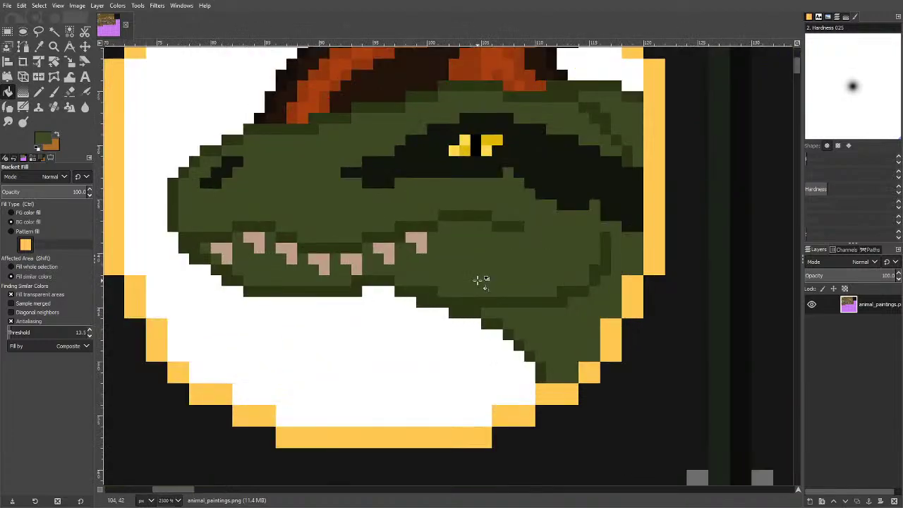
{"action": "left_click", "coordinate": [47, 140]}
{"action": "left_click_drag", "start_coordinate": [413, 112], "coordinate": [413, 134]}
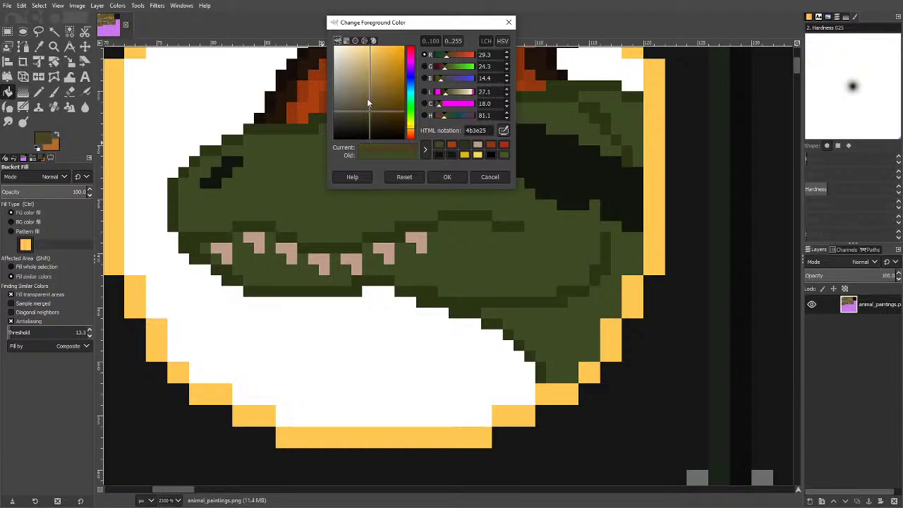
{"action": "left_click_drag", "start_coordinate": [369, 103], "coordinate": [368, 67]}
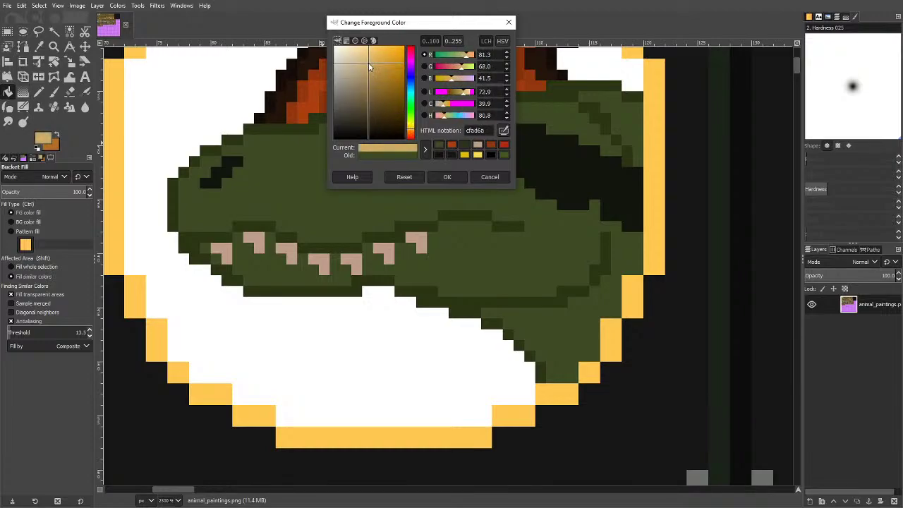
{"action": "left_click", "coordinate": [447, 177]}
{"action": "key", "text": "n"}
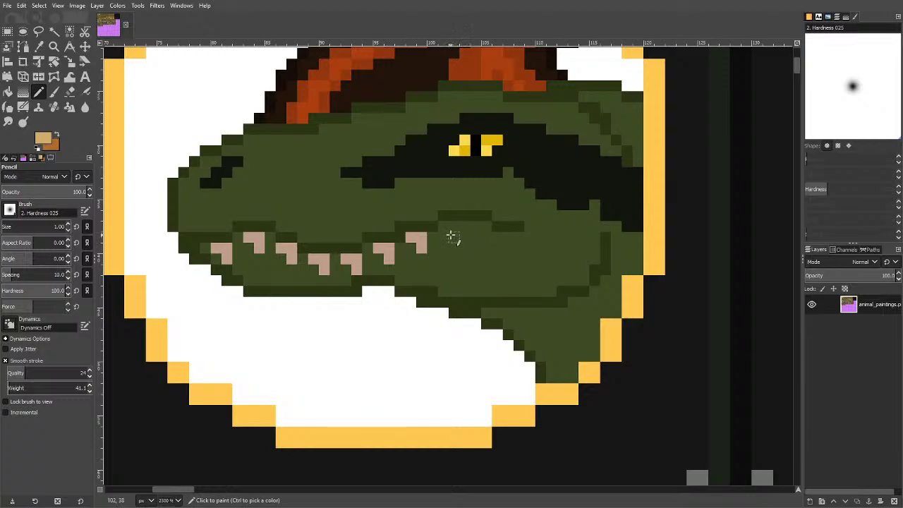
{"action": "mouse_move", "coordinate": [455, 235]}
{"action": "left_mouse_down"}
{"action": "mouse_move", "coordinate": [531, 249]}
{"action": "mouse_move", "coordinate": [618, 304]}
{"action": "left_mouse_up"}
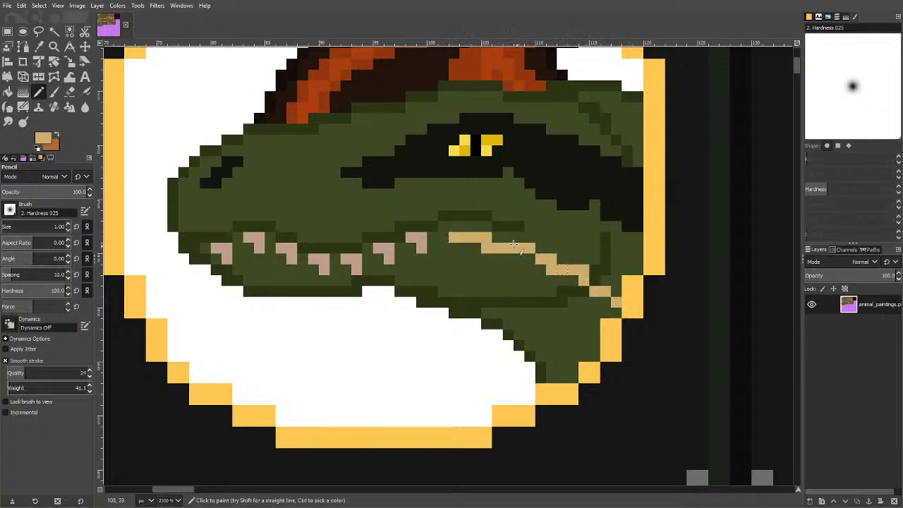
{"action": "left_click", "coordinate": [444, 227]}
Bucket-fill the green areas of the lower jaw, the cheek below the tan line and the underside of the neck with tan.
{"action": "key", "text": "shift+b"}
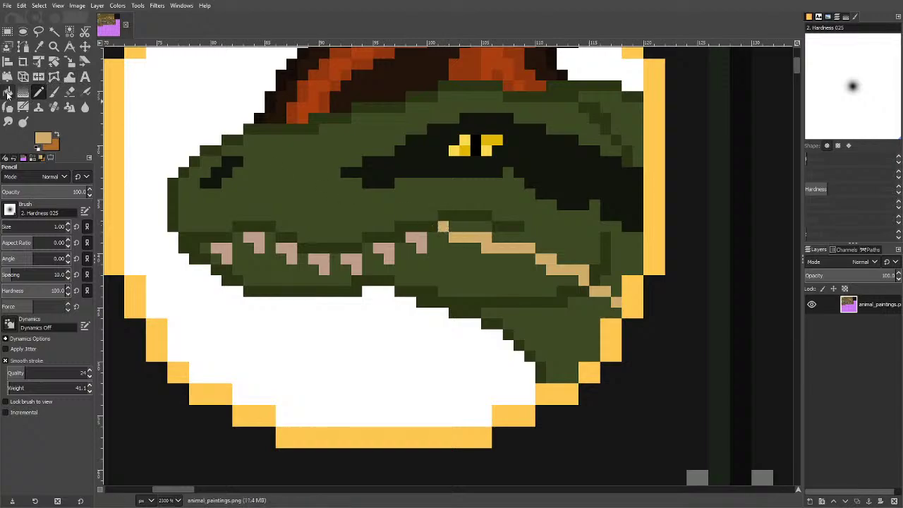
{"action": "left_click", "coordinate": [458, 262]}
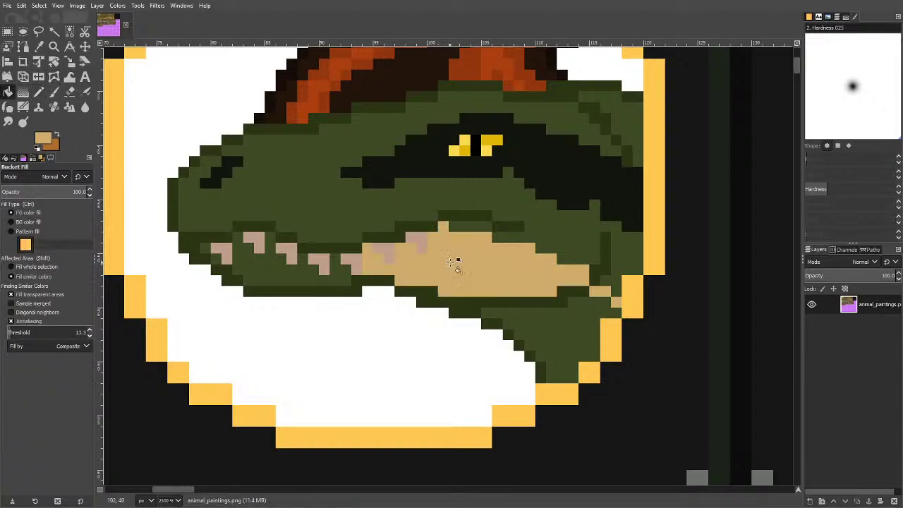
{"action": "left_click", "coordinate": [542, 326]}
{"action": "left_click", "coordinate": [306, 277]}
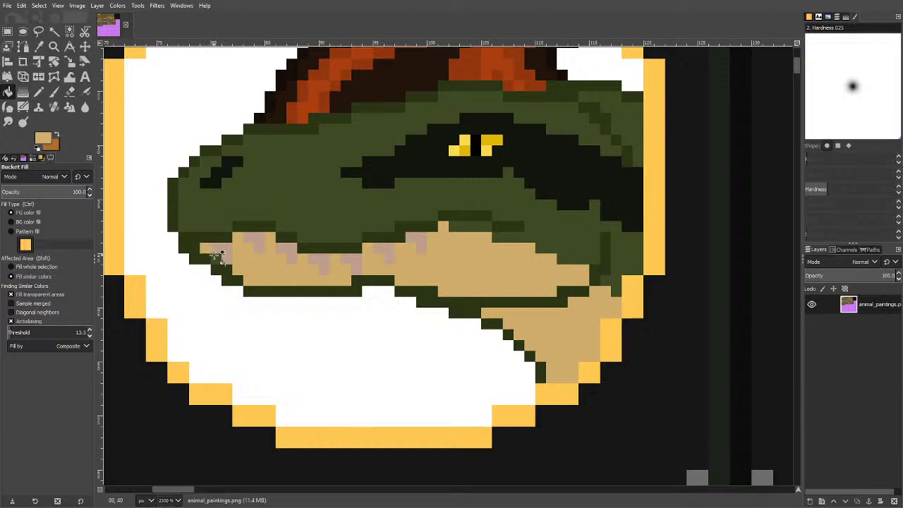
Darken the foreground tan to bc9f65 and bucket-fill the dark green outline beneath the front of the lower jaw.
{"action": "scroll", "coordinate": [342, 168], "scroll_direction": "down", "scroll_amount": 2}
{"action": "scroll", "coordinate": [323, 202], "scroll_direction": "up", "scroll_amount": 4}
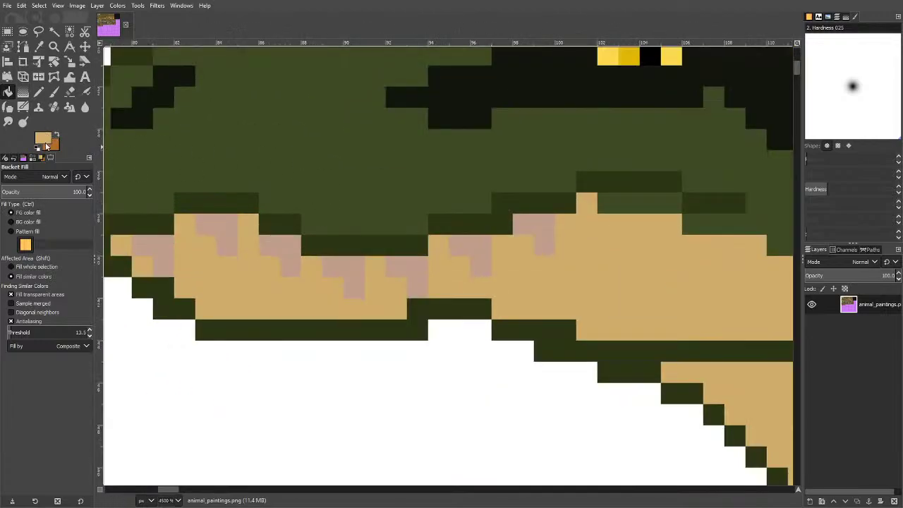
{"action": "left_click", "coordinate": [46, 140]}
{"action": "left_click_drag", "start_coordinate": [372, 62], "coordinate": [366, 69]}
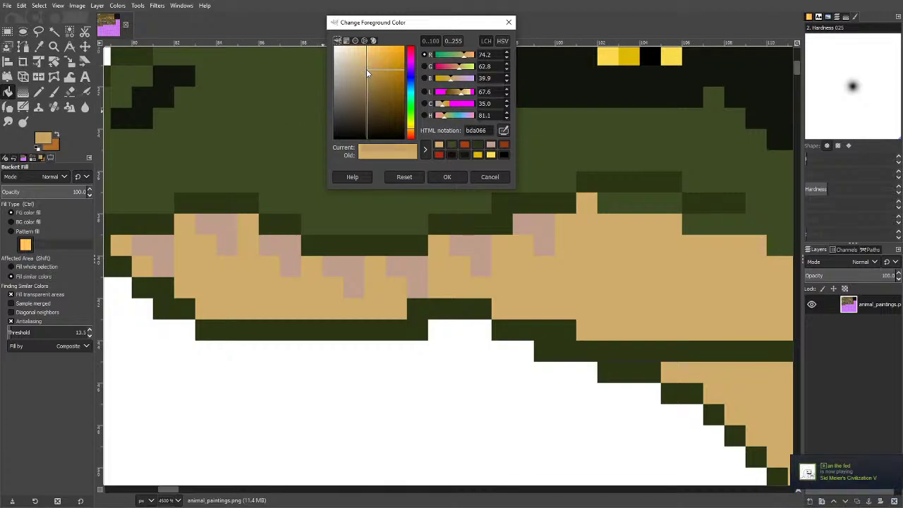
{"action": "left_click", "coordinate": [448, 178]}
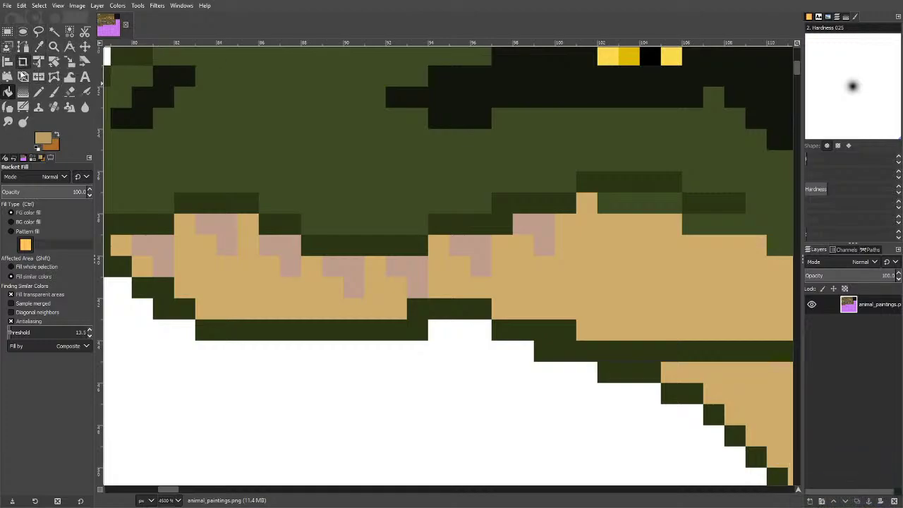
{"action": "left_click", "coordinate": [175, 302]}
{"action": "left_click", "coordinate": [246, 326]}
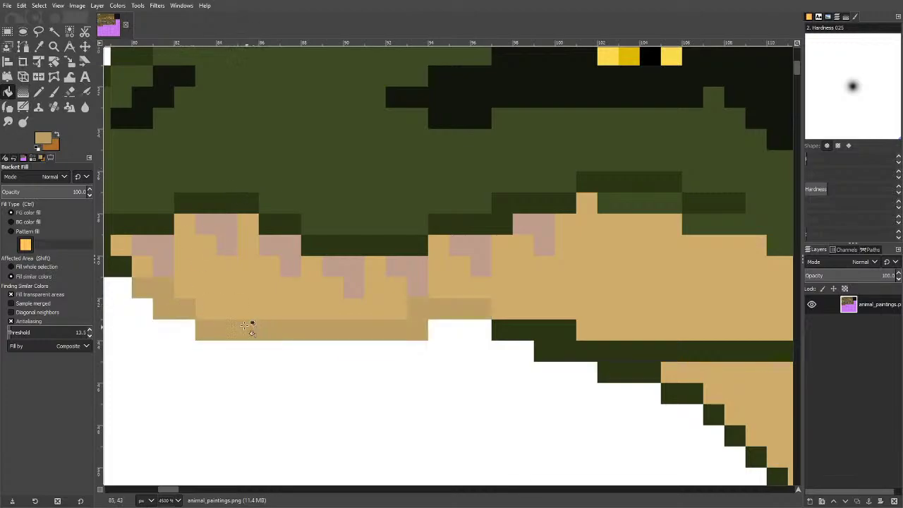
Darken the foreground tan below bc9f65 and bucket-fill the outline beneath the front lower jaw, undoing any fill that spills along the upper lip.
{"action": "left_click", "coordinate": [51, 138]}
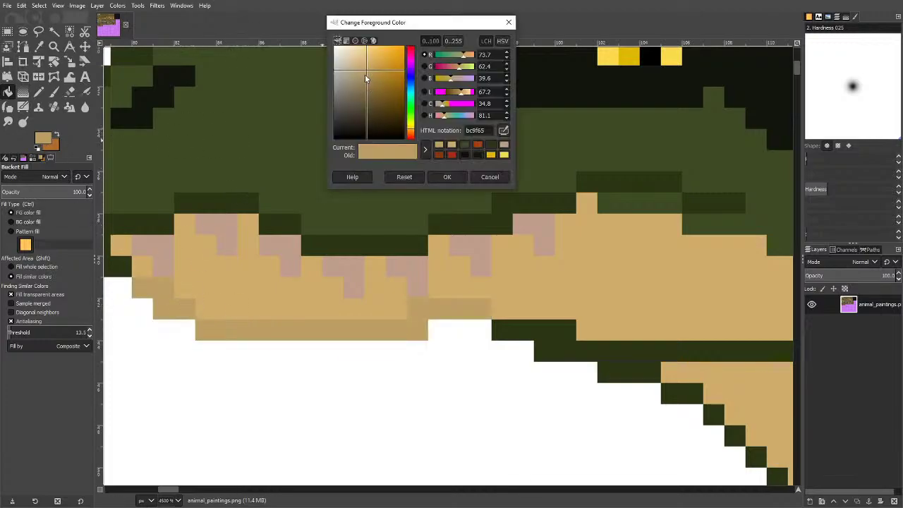
{"action": "left_click_drag", "start_coordinate": [366, 78], "coordinate": [367, 81]}
{"action": "left_click", "coordinate": [460, 177]}
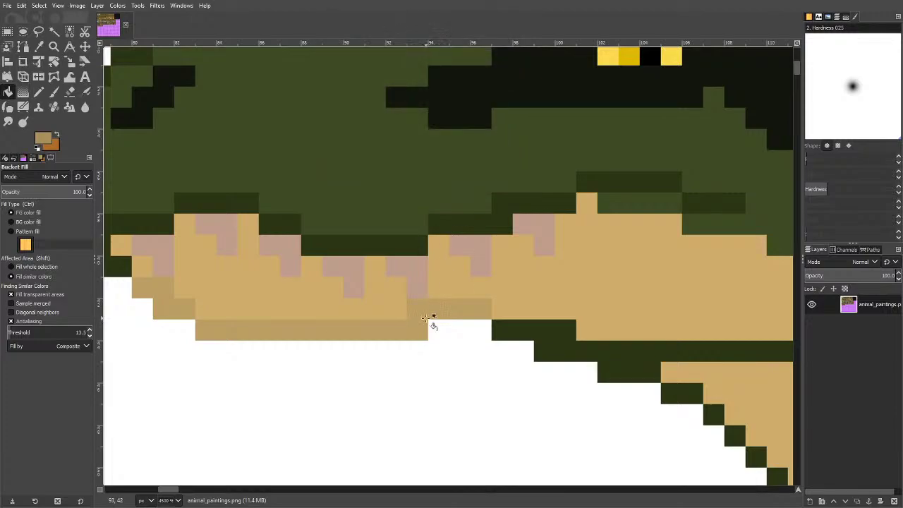
{"action": "left_click", "coordinate": [411, 323]}
{"action": "left_click", "coordinate": [121, 264]}
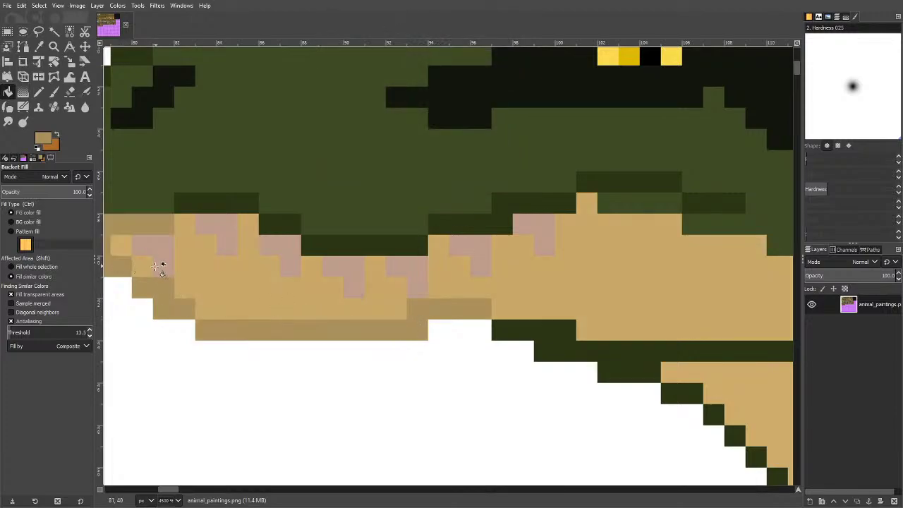
{"action": "key", "text": "ctrl+z"}
Fill the dark outlines under the rear jaw and along the neck with the shaded tan, and pencil the jaw's front tip to match.
{"action": "scroll", "coordinate": [398, 200], "scroll_direction": "down", "scroll_amount": 3}
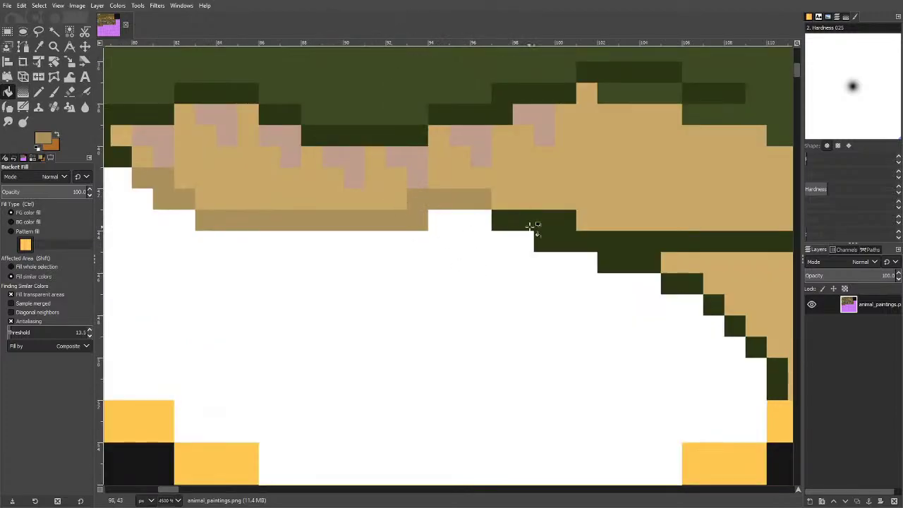
{"action": "left_click", "coordinate": [531, 226]}
{"action": "scroll", "coordinate": [625, 268], "scroll_direction": "down", "scroll_amount": 3}
{"action": "scroll", "coordinate": [658, 295], "scroll_direction": "up", "scroll_amount": 3}
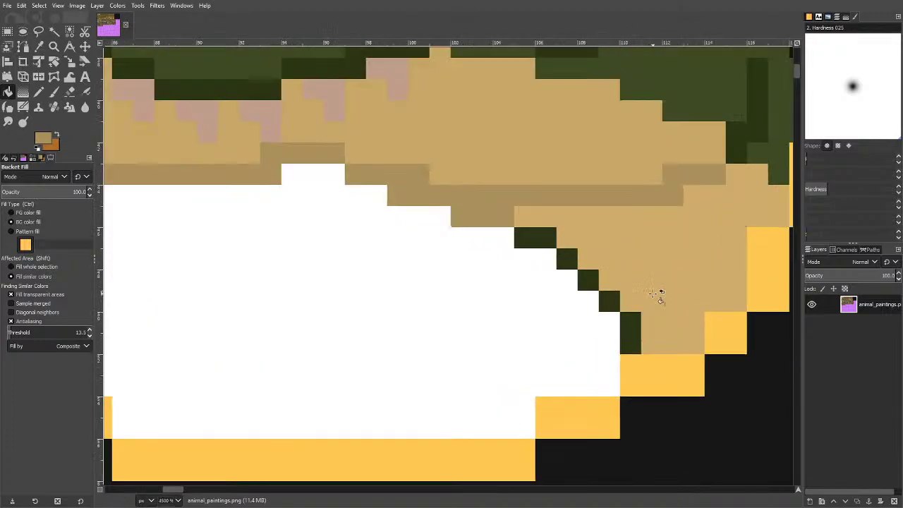
{"action": "mouse_move", "coordinate": [631, 333]}
{"action": "left_mouse_down"}
{"action": "mouse_move", "coordinate": [612, 293]}
{"action": "mouse_move", "coordinate": [567, 256]}
{"action": "mouse_move", "coordinate": [518, 264]}
{"action": "left_mouse_up"}
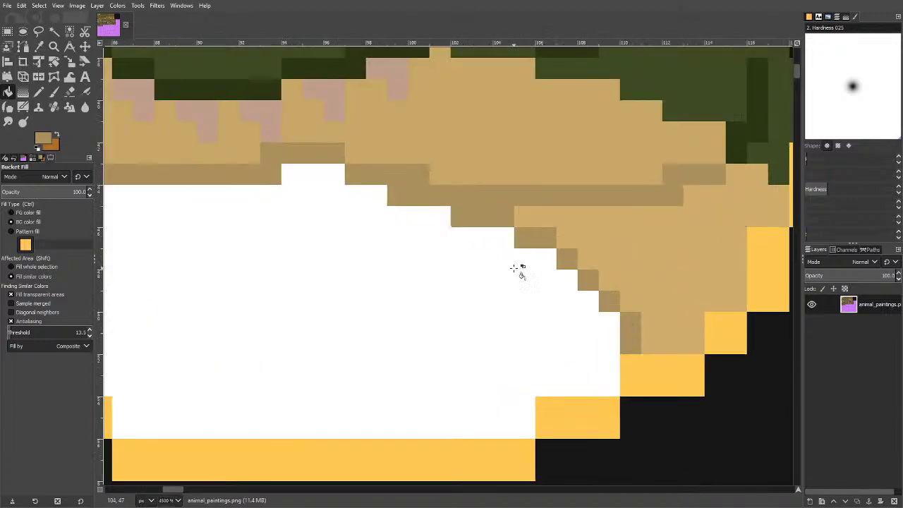
{"action": "scroll", "coordinate": [508, 233], "scroll_direction": "down", "scroll_amount": 4}
{"action": "scroll", "coordinate": [501, 209], "scroll_direction": "up", "scroll_amount": 4}
{"action": "key", "text": "n"}
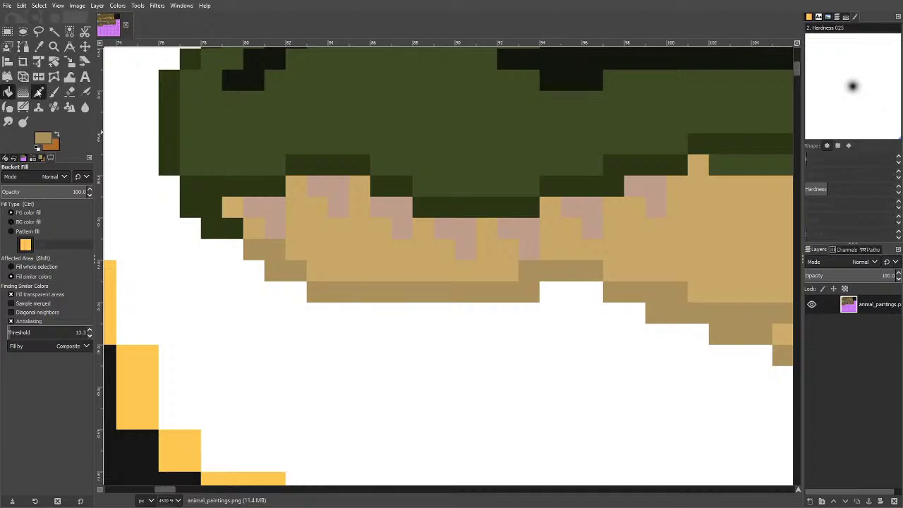
{"action": "left_click_drag", "start_coordinate": [209, 214], "coordinate": [236, 229]}
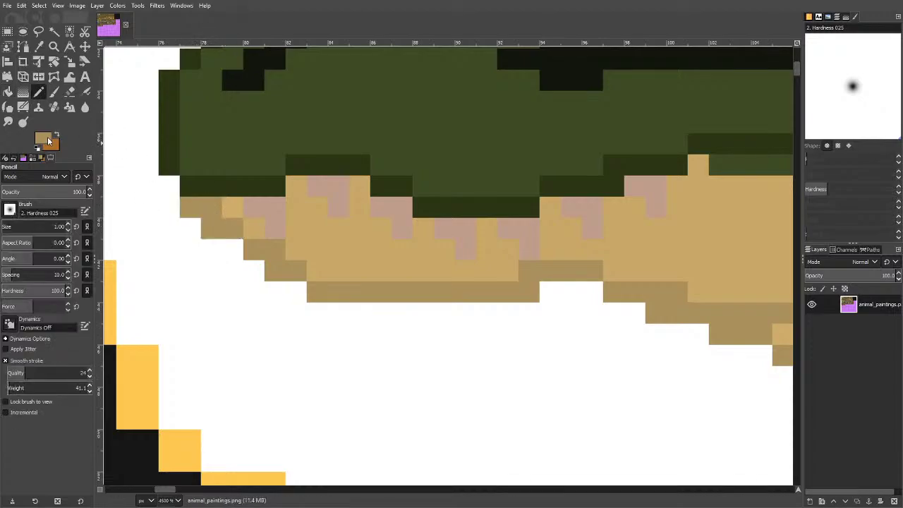
Set the foreground colour to pale beige d5c9b2 and bucket-fill all seven pink teeth with it.
{"action": "left_click", "coordinate": [44, 139]}
{"action": "mouse_move", "coordinate": [362, 78]}
{"action": "left_mouse_down"}
{"action": "mouse_move", "coordinate": [347, 62]}
{"action": "mouse_move", "coordinate": [355, 71]}
{"action": "left_mouse_up"}
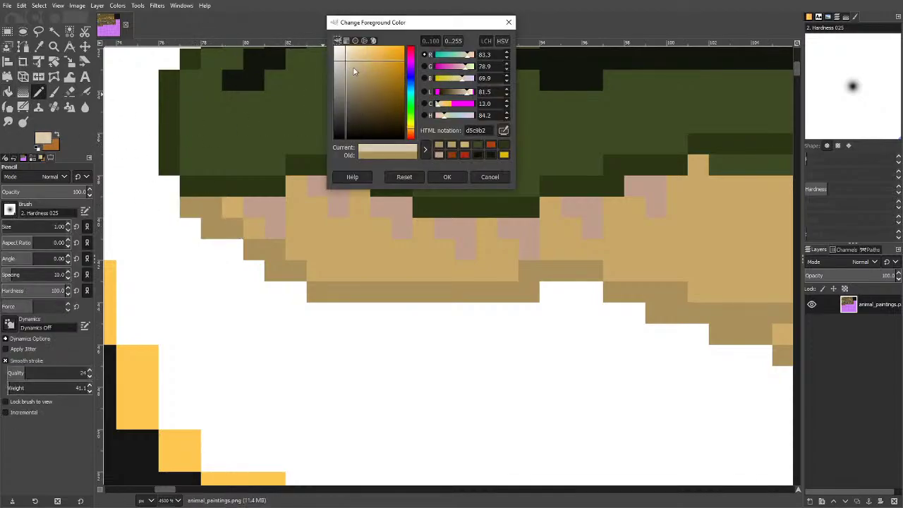
{"action": "left_click", "coordinate": [456, 180]}
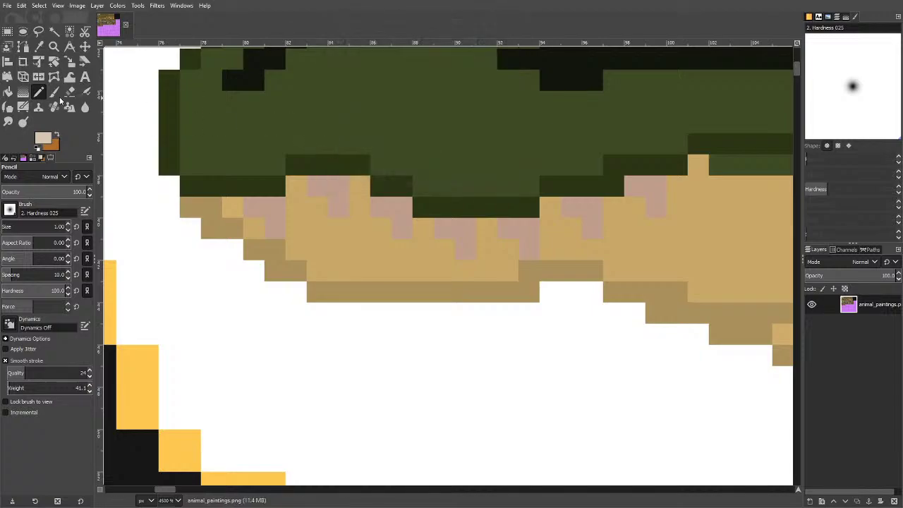
{"action": "left_click", "coordinate": [8, 92]}
{"action": "left_click", "coordinate": [280, 214]}
{"action": "left_click", "coordinate": [343, 192]}
{"action": "left_click", "coordinate": [381, 205]}
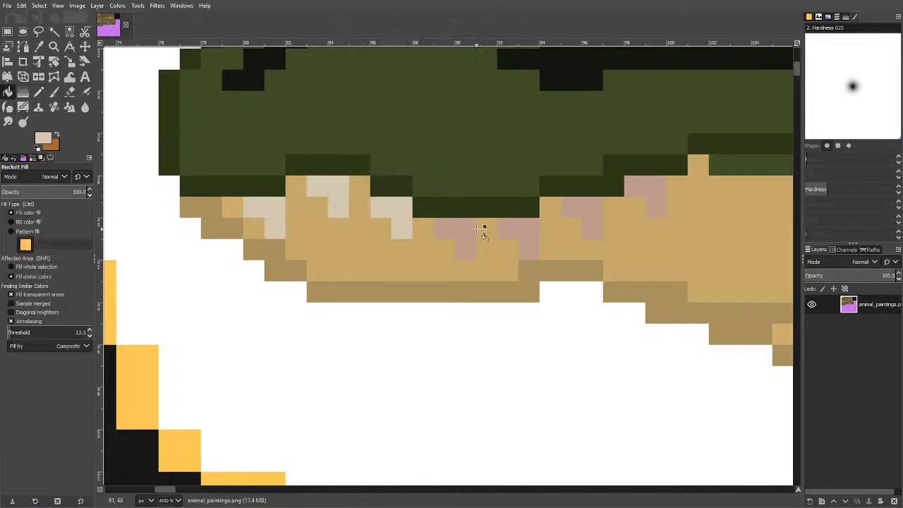
{"action": "left_click", "coordinate": [469, 233]}
{"action": "left_click", "coordinate": [519, 233]}
{"action": "left_click", "coordinate": [585, 217]}
{"action": "left_click", "coordinate": [639, 198]}
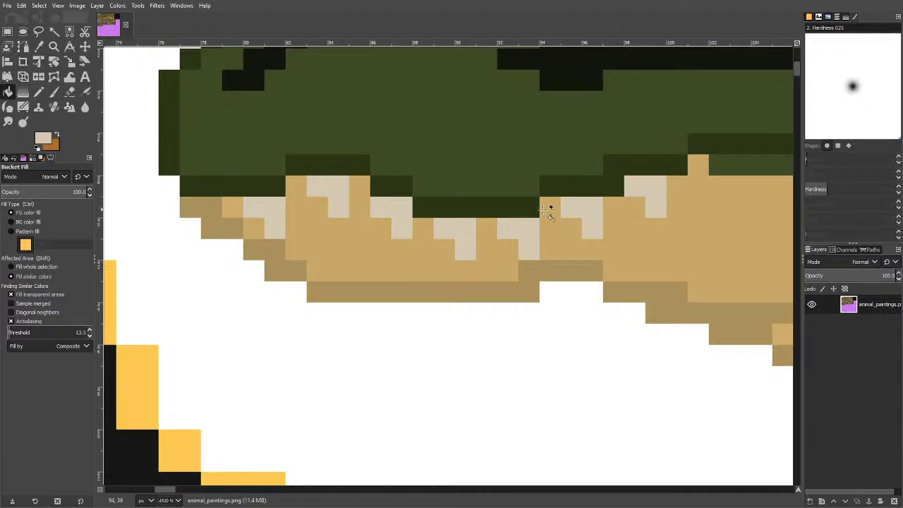
Dodge midtone highlights at size 1 and exposure 50 across the tan cheek behind the last tooth.
{"action": "scroll", "coordinate": [418, 213], "scroll_direction": "down", "scroll_amount": 3}
{"action": "scroll", "coordinate": [432, 181], "scroll_direction": "down", "scroll_amount": 2}
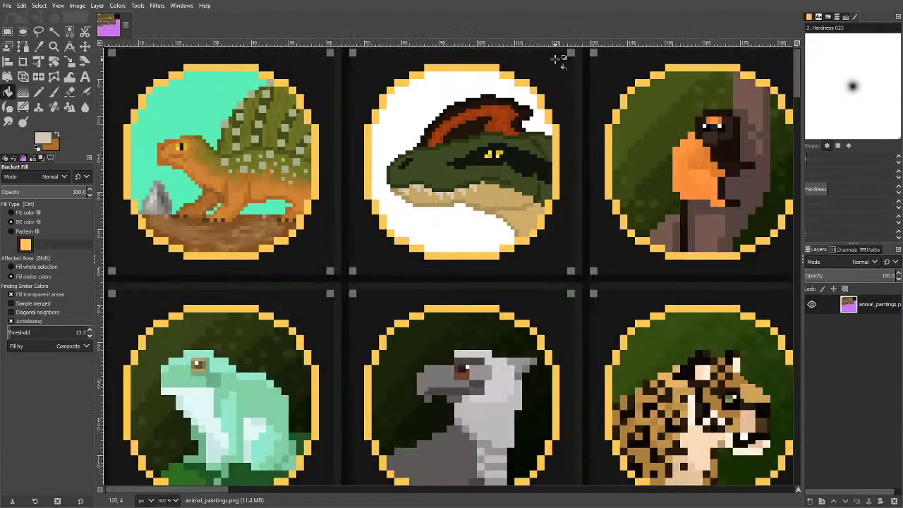
{"action": "scroll", "coordinate": [476, 161], "scroll_direction": "up", "scroll_amount": 1}
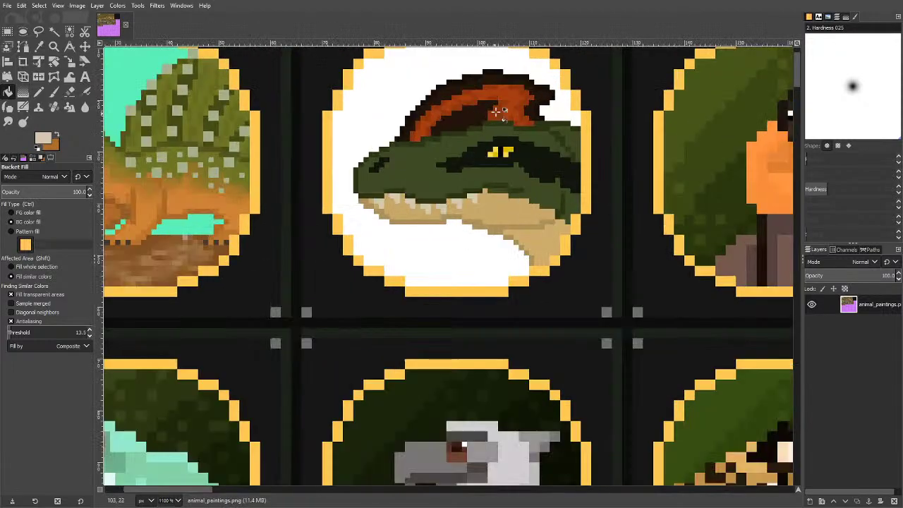
{"action": "scroll", "coordinate": [496, 111], "scroll_direction": "up", "scroll_amount": 1}
{"action": "scroll", "coordinate": [480, 120], "scroll_direction": "down", "scroll_amount": 1}
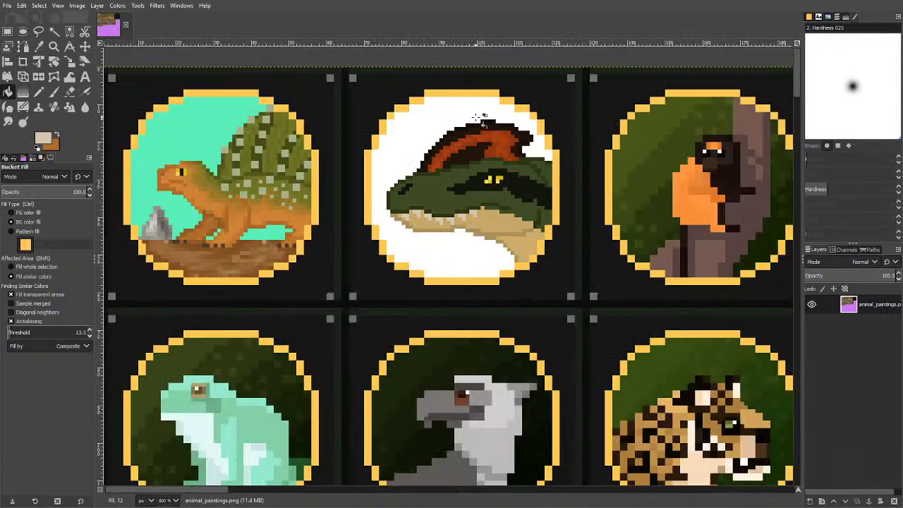
{"action": "scroll", "coordinate": [464, 176], "scroll_direction": "up", "scroll_amount": 2}
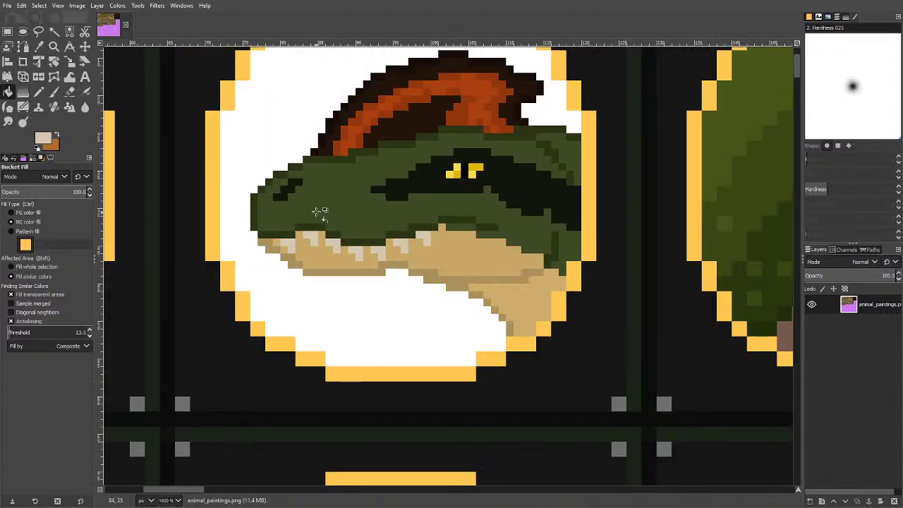
{"action": "left_click", "coordinate": [23, 122]}
{"action": "scroll", "coordinate": [331, 242], "scroll_direction": "up", "scroll_amount": 3}
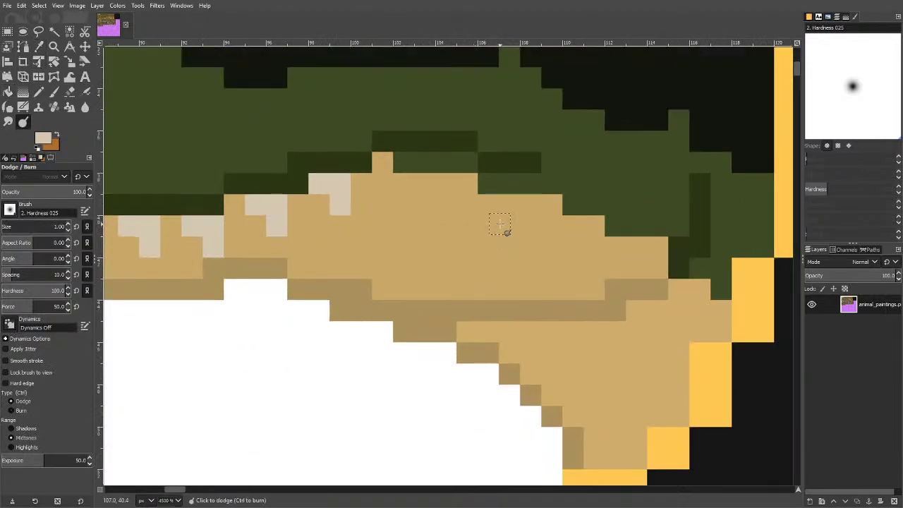
{"action": "mouse_move", "coordinate": [360, 236]}
{"action": "left_mouse_down"}
{"action": "mouse_move", "coordinate": [392, 224]}
{"action": "mouse_move", "coordinate": [587, 256]}
{"action": "mouse_move", "coordinate": [407, 244]}
{"action": "left_mouse_up"}
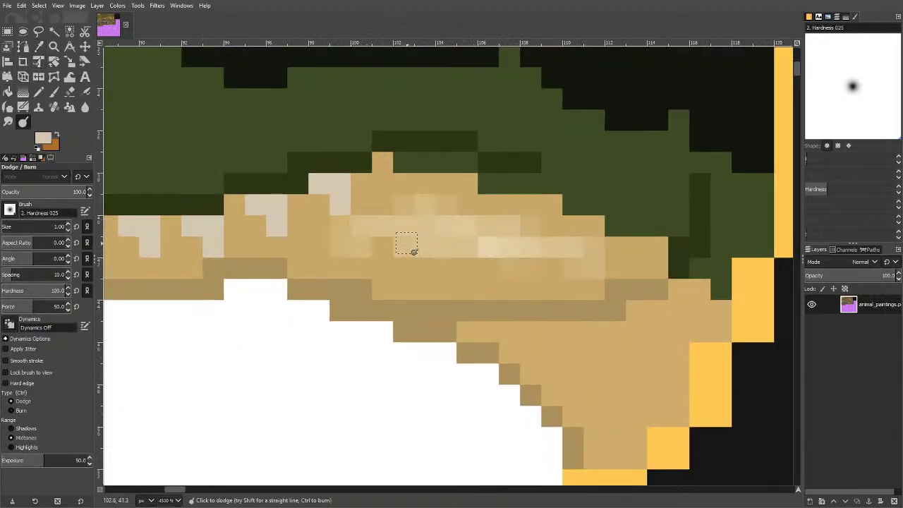
Burn midtone shadows into the tan front lower jaw beneath the teeth and into the tan neck.
{"action": "scroll", "coordinate": [416, 241], "scroll_direction": "down", "scroll_amount": 5}
{"action": "scroll", "coordinate": [317, 182], "scroll_direction": "up", "scroll_amount": 4}
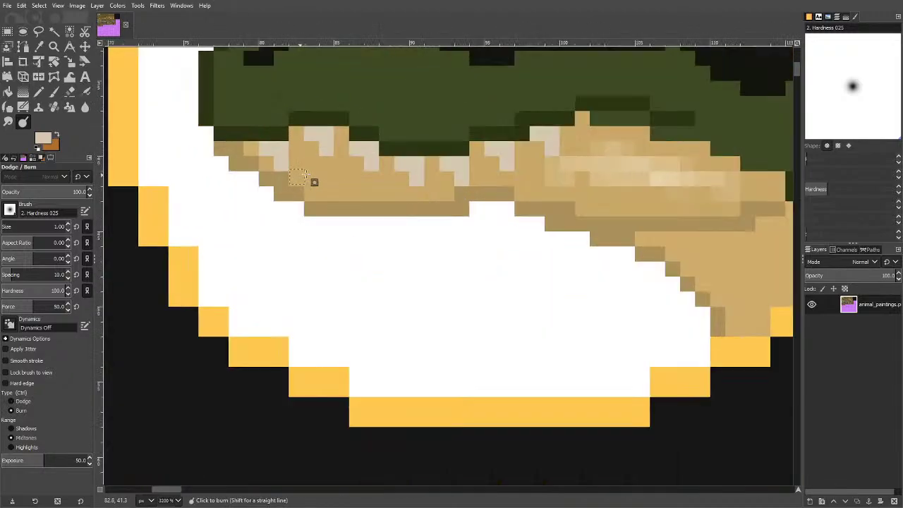
{"action": "mouse_move", "coordinate": [341, 187]}
{"action": "left_mouse_down"}
{"action": "mouse_move", "coordinate": [399, 195]}
{"action": "mouse_move", "coordinate": [326, 195]}
{"action": "mouse_move", "coordinate": [370, 189]}
{"action": "mouse_move", "coordinate": [310, 164]}
{"action": "mouse_move", "coordinate": [426, 203]}
{"action": "left_mouse_up"}
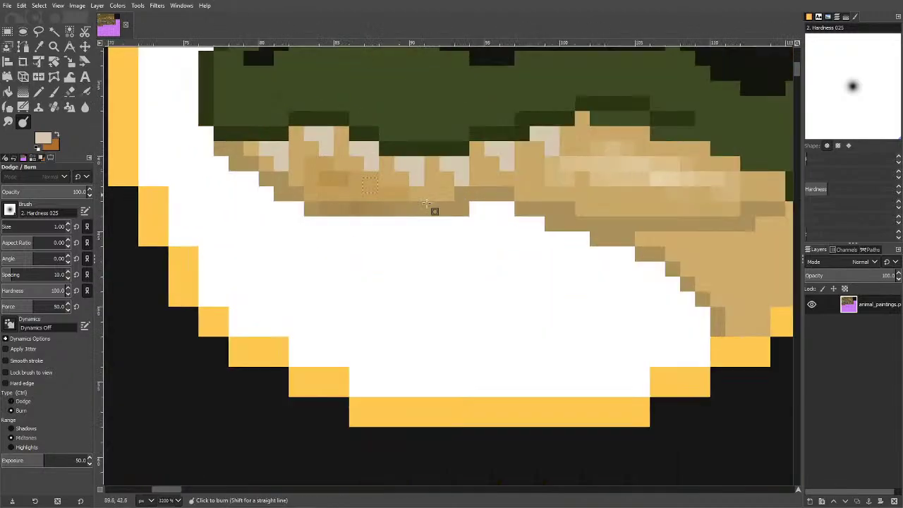
{"action": "mouse_move", "coordinate": [708, 247]}
{"action": "left_mouse_down"}
{"action": "mouse_move", "coordinate": [763, 287]}
{"action": "mouse_move", "coordinate": [690, 249]}
{"action": "mouse_move", "coordinate": [730, 309]}
{"action": "mouse_move", "coordinate": [757, 249]}
{"action": "left_mouse_up"}
Burn soft midtone shadows into the green snout behind the nostril and into the skin and black patch beneath the eye.
{"action": "scroll", "coordinate": [577, 224], "scroll_direction": "down", "scroll_amount": 5}
{"action": "scroll", "coordinate": [585, 158], "scroll_direction": "up", "scroll_amount": 6}
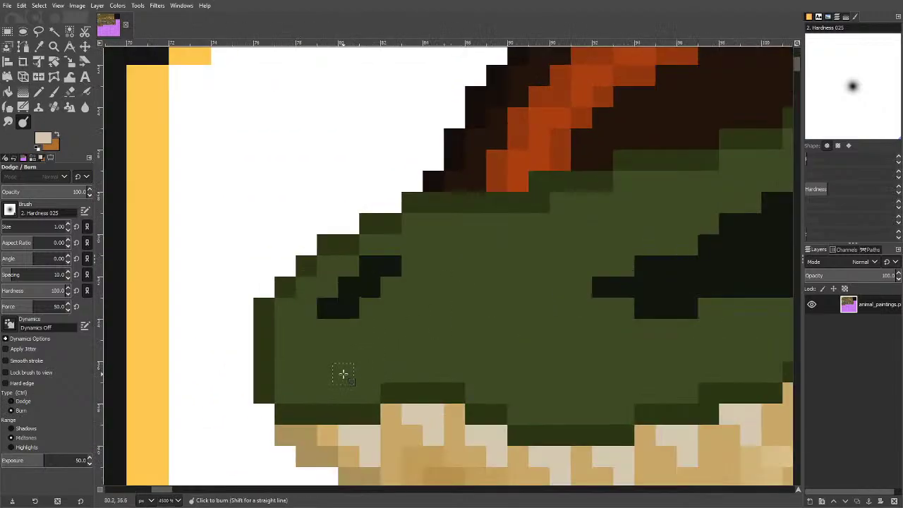
{"action": "left_click_drag", "start_coordinate": [343, 375], "coordinate": [424, 318]}
{"action": "mouse_move", "coordinate": [473, 334]}
{"action": "left_mouse_down"}
{"action": "mouse_move", "coordinate": [611, 364]}
{"action": "mouse_move", "coordinate": [514, 257]}
{"action": "mouse_move", "coordinate": [491, 291]}
{"action": "mouse_move", "coordinate": [553, 335]}
{"action": "left_mouse_up"}
{"action": "left_click_drag", "start_coordinate": [167, 490], "coordinate": [178, 491]}
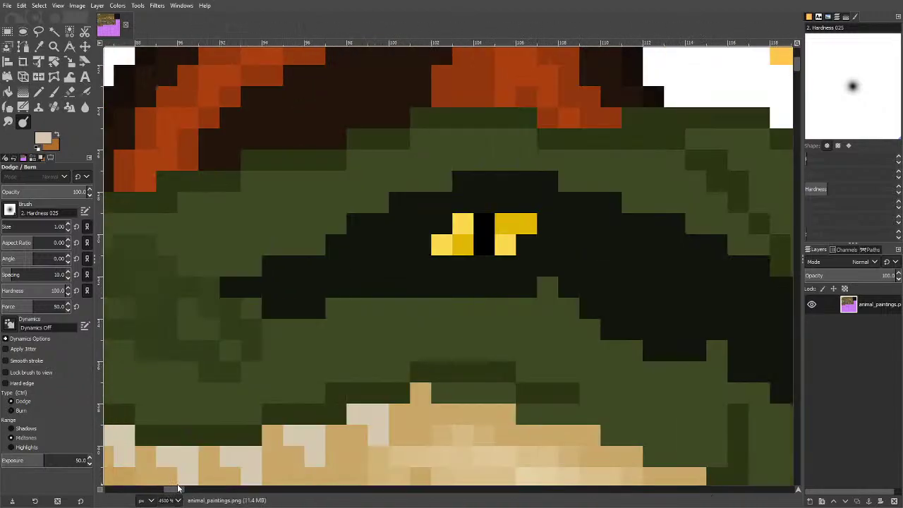
{"action": "mouse_move", "coordinate": [388, 322]}
{"action": "left_mouse_down"}
{"action": "mouse_move", "coordinate": [391, 267]}
{"action": "mouse_move", "coordinate": [527, 299]}
{"action": "mouse_move", "coordinate": [374, 265]}
{"action": "mouse_move", "coordinate": [550, 294]}
{"action": "mouse_move", "coordinate": [559, 288]}
{"action": "mouse_move", "coordinate": [474, 297]}
{"action": "mouse_move", "coordinate": [566, 303]}
{"action": "mouse_move", "coordinate": [405, 312]}
{"action": "mouse_move", "coordinate": [599, 270]}
{"action": "mouse_move", "coordinate": [318, 281]}
{"action": "left_mouse_up"}
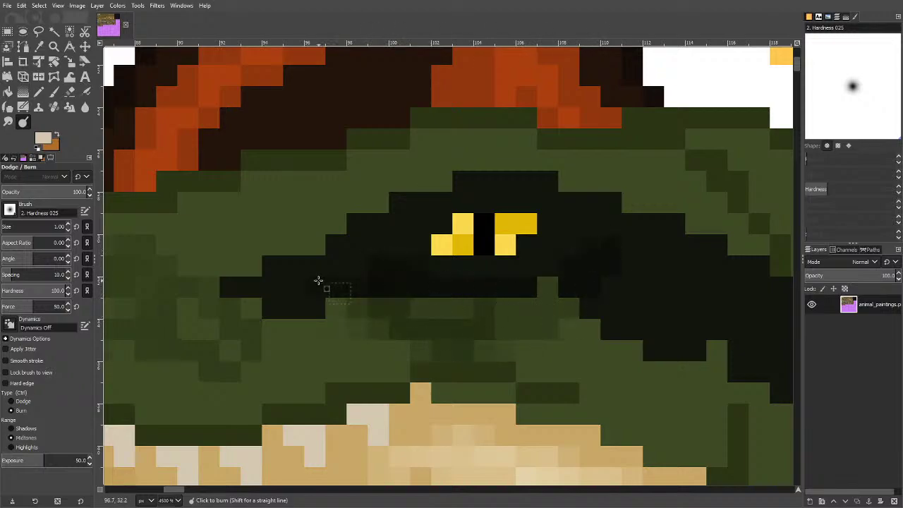
Burn midtone shadows at size 1 into the black eye patch and the green skin along its upper edge.
{"action": "mouse_move", "coordinate": [375, 227]}
{"action": "left_mouse_down"}
{"action": "mouse_move", "coordinate": [503, 166]}
{"action": "mouse_move", "coordinate": [481, 169]}
{"action": "mouse_move", "coordinate": [625, 200]}
{"action": "left_mouse_up"}
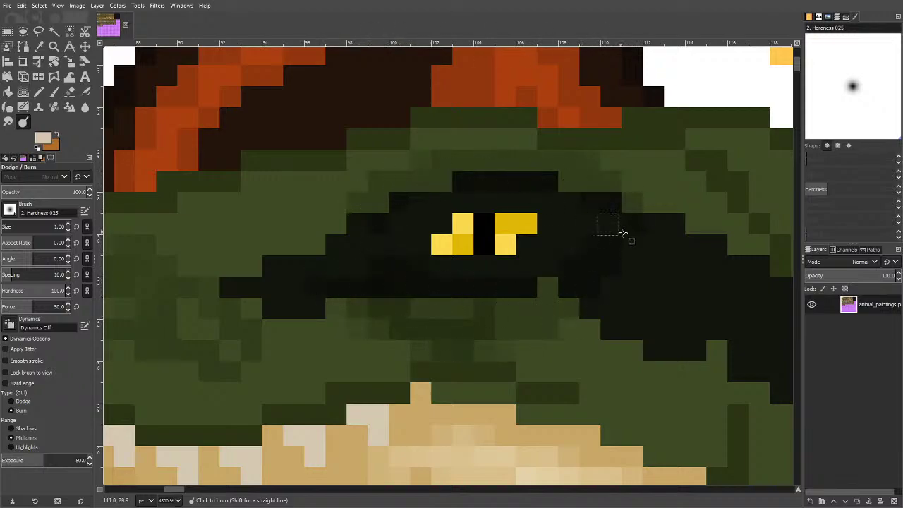
{"action": "mouse_move", "coordinate": [768, 318]}
{"action": "left_mouse_down"}
{"action": "mouse_move", "coordinate": [699, 296]}
{"action": "mouse_move", "coordinate": [696, 382]}
{"action": "mouse_move", "coordinate": [700, 333]}
{"action": "mouse_move", "coordinate": [681, 384]}
{"action": "mouse_move", "coordinate": [701, 305]}
{"action": "mouse_move", "coordinate": [662, 374]}
{"action": "mouse_move", "coordinate": [590, 300]}
{"action": "mouse_move", "coordinate": [646, 215]}
{"action": "left_mouse_up"}
{"action": "scroll", "coordinate": [646, 215], "scroll_direction": "down", "scroll_amount": 4}
{"action": "scroll", "coordinate": [688, 198], "scroll_direction": "up", "scroll_amount": 4}
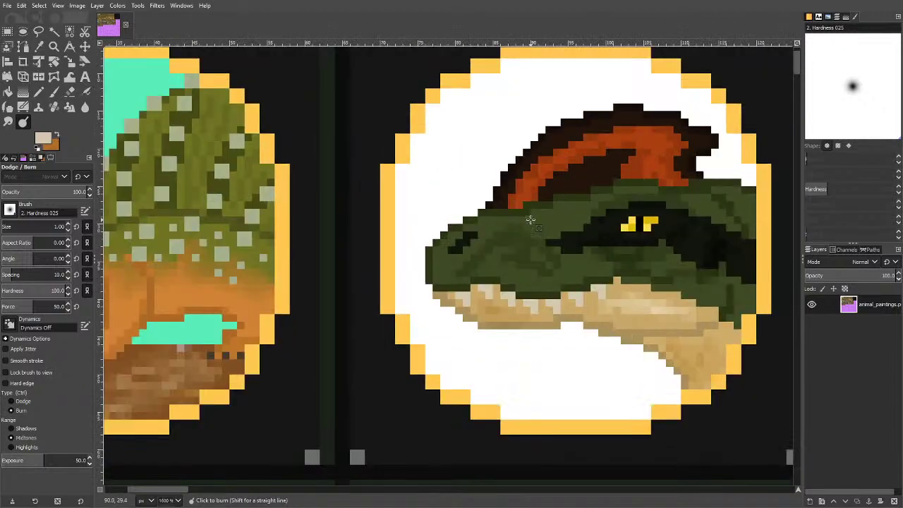
Dodge midtone highlights onto the top of the green snout, around the nostril and along the crest's dark brown outer band.
{"action": "mouse_move", "coordinate": [534, 219]}
{"action": "left_mouse_down"}
{"action": "mouse_move", "coordinate": [629, 192]}
{"action": "mouse_move", "coordinate": [503, 239]}
{"action": "mouse_move", "coordinate": [459, 229]}
{"action": "mouse_move", "coordinate": [392, 242]}
{"action": "left_mouse_up"}
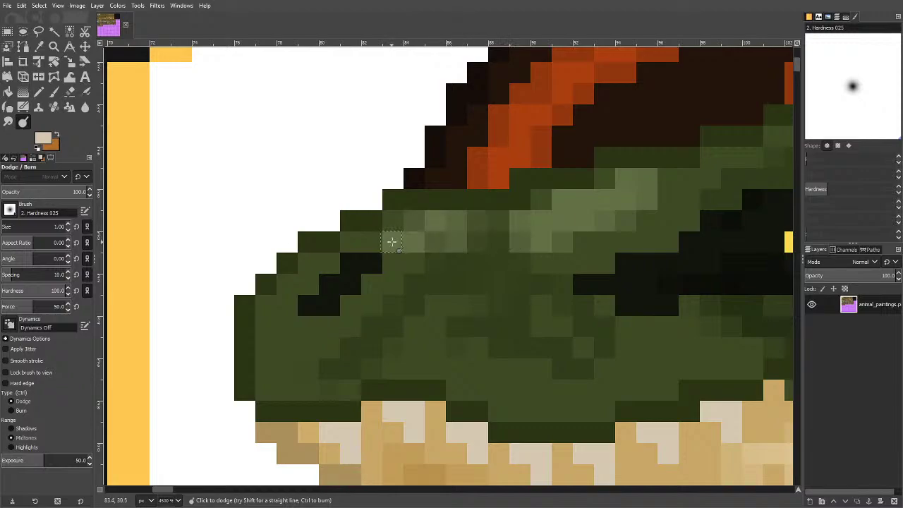
{"action": "scroll", "coordinate": [395, 261], "scroll_direction": "down", "scroll_amount": 6}
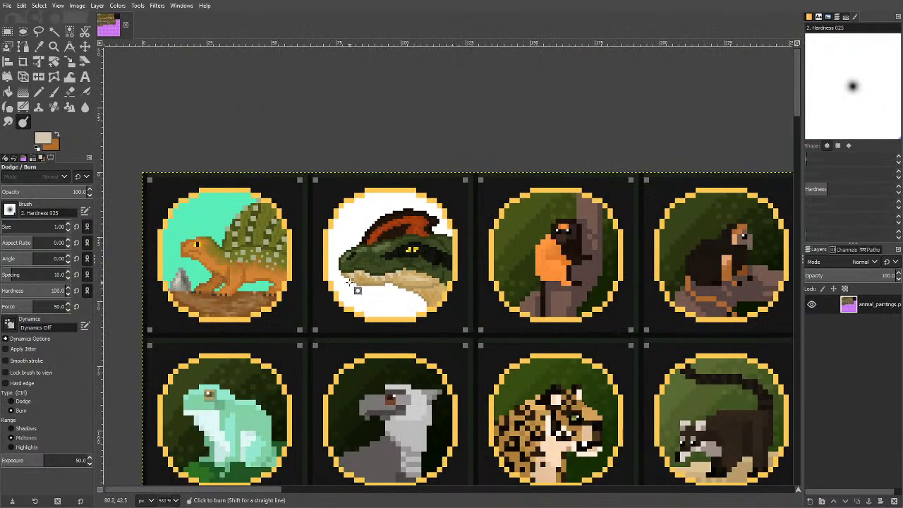
{"action": "scroll", "coordinate": [350, 281], "scroll_direction": "up", "scroll_amount": 5}
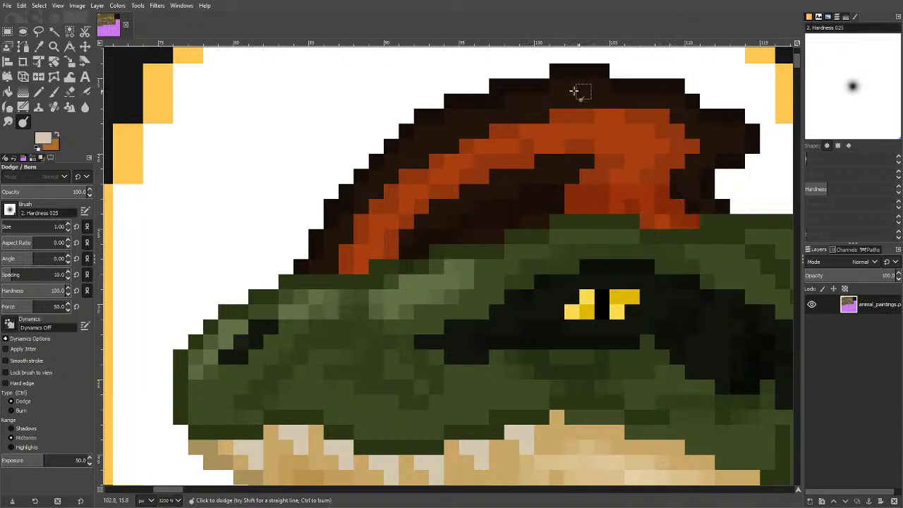
{"action": "mouse_move", "coordinate": [575, 91]}
{"action": "left_mouse_down"}
{"action": "mouse_move", "coordinate": [498, 112]}
{"action": "mouse_move", "coordinate": [424, 148]}
{"action": "mouse_move", "coordinate": [363, 189]}
{"action": "mouse_move", "coordinate": [331, 240]}
{"action": "left_mouse_up"}
{"action": "scroll", "coordinate": [485, 204], "scroll_direction": "down", "scroll_amount": 4}
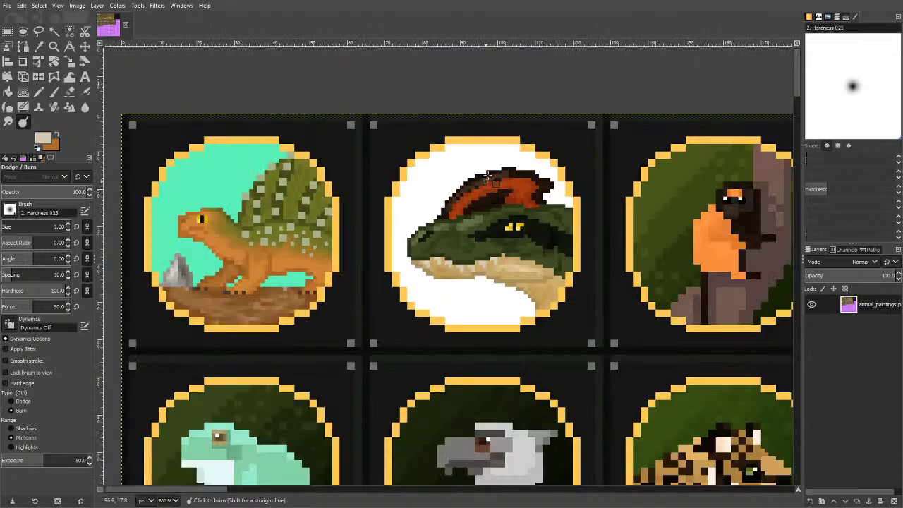
{"action": "scroll", "coordinate": [485, 204], "scroll_direction": "up", "scroll_amount": 3}
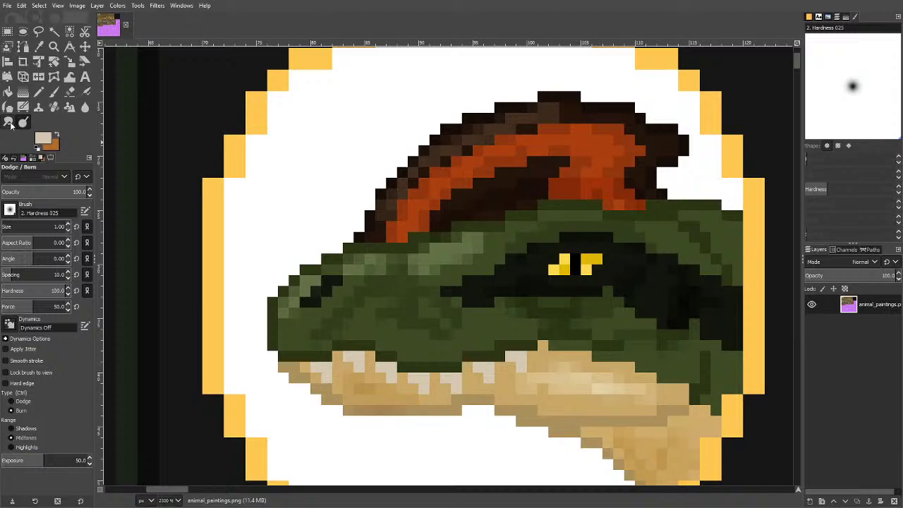
Smudge the highlights and shadows together at rate 50 along the top of the snout, from the nostril to the eye patch.
{"action": "key", "text": "s"}
{"action": "scroll", "coordinate": [419, 272], "scroll_direction": "up", "scroll_amount": 3}
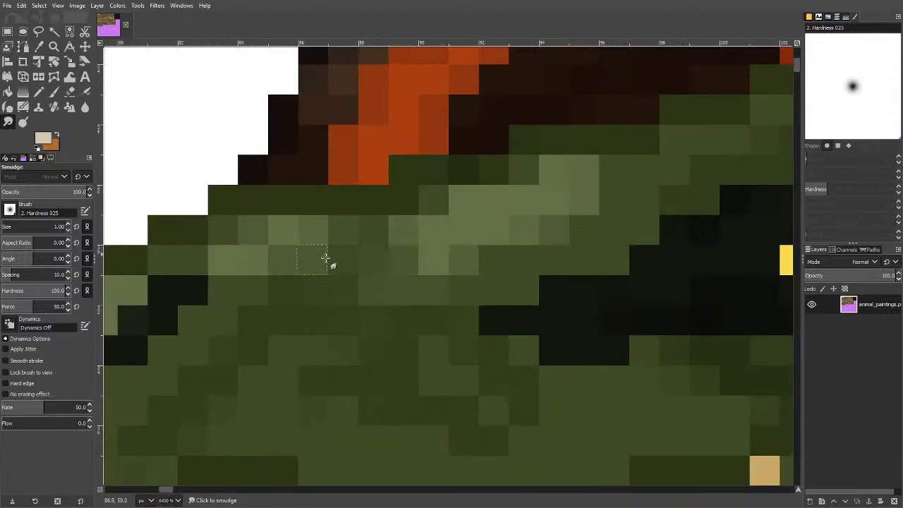
{"action": "mouse_move", "coordinate": [325, 258]}
{"action": "left_mouse_down"}
{"action": "mouse_move", "coordinate": [276, 286]}
{"action": "mouse_move", "coordinate": [345, 389]}
{"action": "mouse_move", "coordinate": [328, 403]}
{"action": "mouse_move", "coordinate": [498, 377]}
{"action": "mouse_move", "coordinate": [585, 341]}
{"action": "mouse_move", "coordinate": [555, 345]}
{"action": "mouse_move", "coordinate": [480, 250]}
{"action": "mouse_move", "coordinate": [545, 202]}
{"action": "mouse_move", "coordinate": [599, 142]}
{"action": "mouse_move", "coordinate": [589, 153]}
{"action": "mouse_move", "coordinate": [412, 197]}
{"action": "mouse_move", "coordinate": [326, 197]}
{"action": "mouse_move", "coordinate": [268, 214]}
{"action": "left_mouse_up"}
{"action": "scroll", "coordinate": [499, 168], "scroll_direction": "down", "scroll_amount": 3}
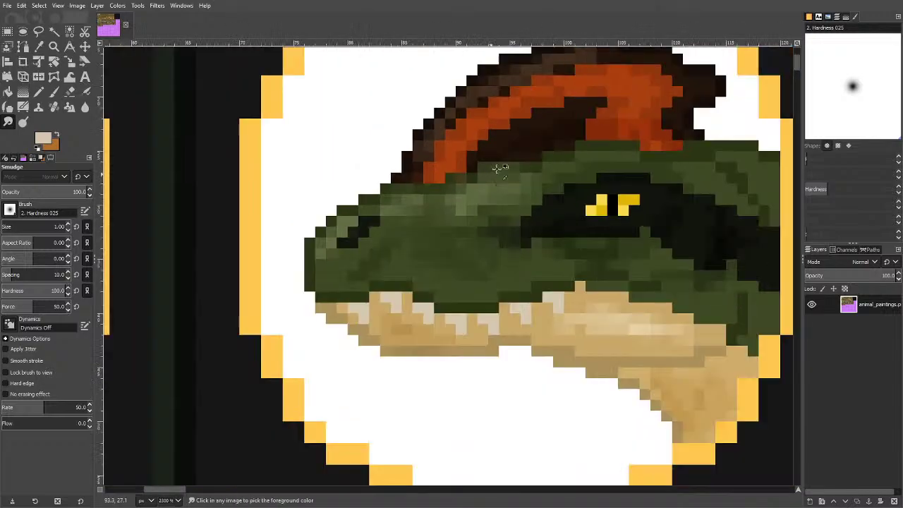
{"action": "scroll", "coordinate": [499, 168], "scroll_direction": "down", "scroll_amount": 2}
Smudge the green shading across the lower front of the snout above the teeth and around the nostril.
{"action": "scroll", "coordinate": [439, 164], "scroll_direction": "up", "scroll_amount": 4}
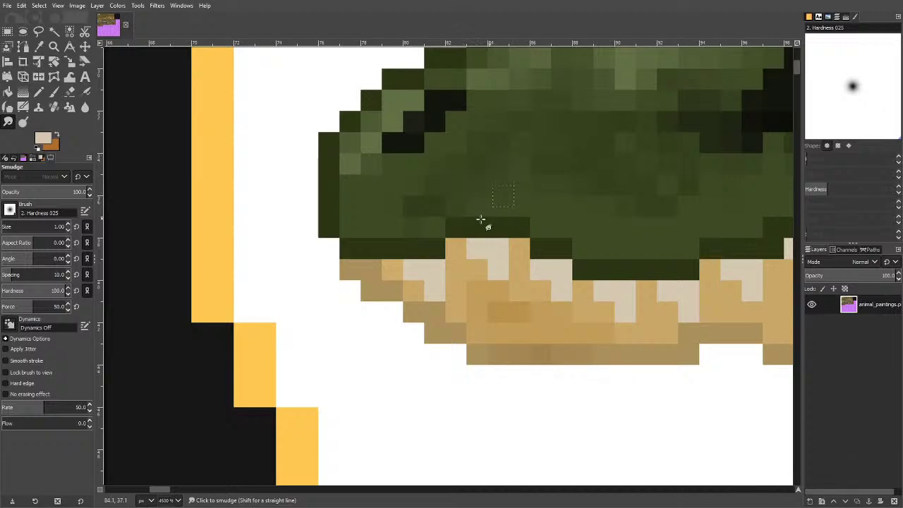
{"action": "mouse_move", "coordinate": [399, 217]}
{"action": "left_mouse_down"}
{"action": "mouse_move", "coordinate": [370, 169]}
{"action": "mouse_move", "coordinate": [366, 139]}
{"action": "mouse_move", "coordinate": [410, 92]}
{"action": "left_mouse_up"}
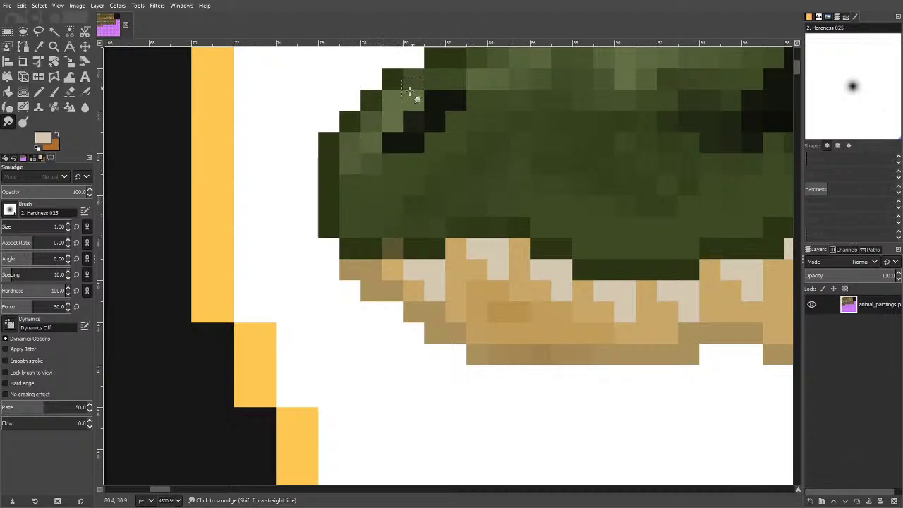
{"action": "scroll", "coordinate": [473, 93], "scroll_direction": "down", "scroll_amount": 4}
Smudge the lower edge of the black eye patch into the green cheek, back to the frame's edge.
{"action": "scroll", "coordinate": [664, 146], "scroll_direction": "up", "scroll_amount": 3}
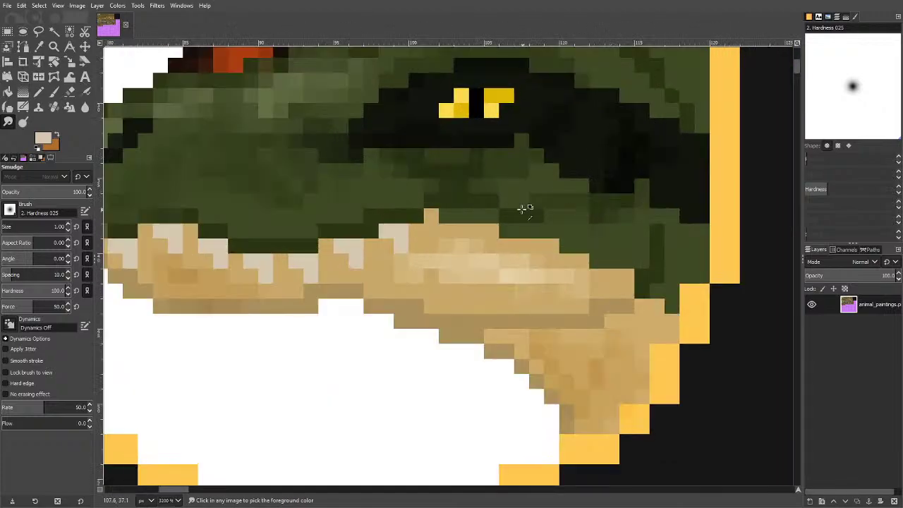
{"action": "mouse_move", "coordinate": [401, 132]}
{"action": "left_mouse_down"}
{"action": "mouse_move", "coordinate": [515, 152]}
{"action": "mouse_move", "coordinate": [548, 171]}
{"action": "mouse_move", "coordinate": [542, 175]}
{"action": "mouse_move", "coordinate": [578, 172]}
{"action": "mouse_move", "coordinate": [638, 188]}
{"action": "mouse_move", "coordinate": [653, 214]}
{"action": "mouse_move", "coordinate": [709, 218]}
{"action": "mouse_move", "coordinate": [672, 259]}
{"action": "mouse_move", "coordinate": [675, 269]}
{"action": "mouse_move", "coordinate": [695, 252]}
{"action": "mouse_move", "coordinate": [675, 280]}
{"action": "mouse_move", "coordinate": [687, 256]}
{"action": "mouse_move", "coordinate": [684, 214]}
{"action": "mouse_move", "coordinate": [688, 250]}
{"action": "mouse_move", "coordinate": [680, 235]}
{"action": "mouse_move", "coordinate": [697, 253]}
{"action": "left_mouse_up"}
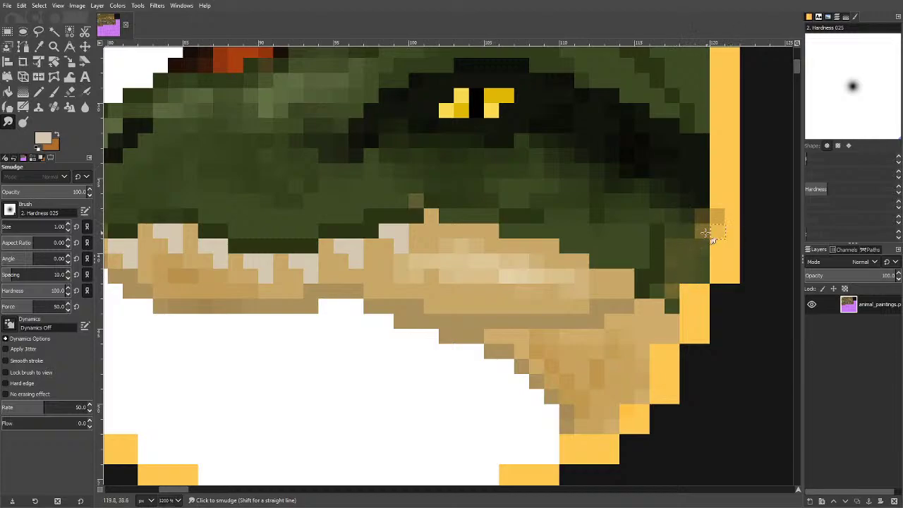
{"action": "scroll", "coordinate": [705, 233], "scroll_direction": "down", "scroll_amount": 3, "text": "ctrl"}
Smudge the upper edge of the black eye patch into the green brow and blend the shading at the back of the head.
{"action": "scroll", "coordinate": [617, 210], "scroll_direction": "up", "scroll_amount": 4, "text": "ctrl"}
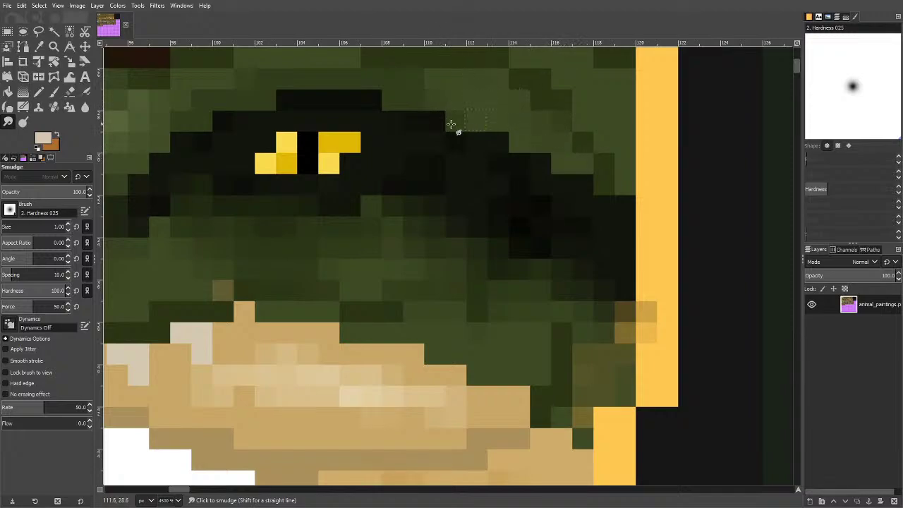
{"action": "mouse_move", "coordinate": [451, 125]}
{"action": "left_mouse_down"}
{"action": "mouse_move", "coordinate": [356, 85]}
{"action": "mouse_move", "coordinate": [316, 86]}
{"action": "mouse_move", "coordinate": [473, 122]}
{"action": "mouse_move", "coordinate": [506, 159]}
{"action": "mouse_move", "coordinate": [479, 156]}
{"action": "mouse_move", "coordinate": [556, 173]}
{"action": "mouse_move", "coordinate": [616, 207]}
{"action": "left_mouse_up"}
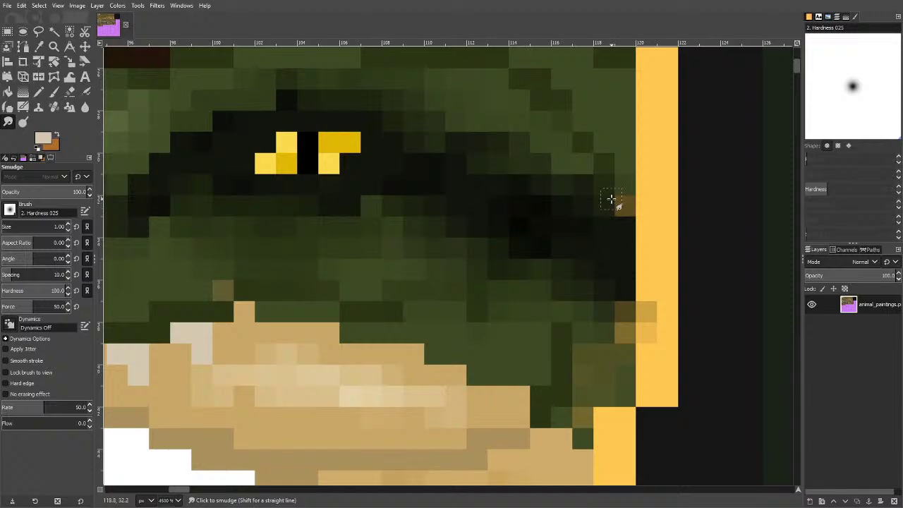
{"action": "scroll", "coordinate": [611, 199], "scroll_direction": "down", "scroll_amount": 5, "text": "ctrl"}
{"action": "scroll", "coordinate": [607, 153], "scroll_direction": "up", "scroll_amount": 6, "text": "ctrl"}
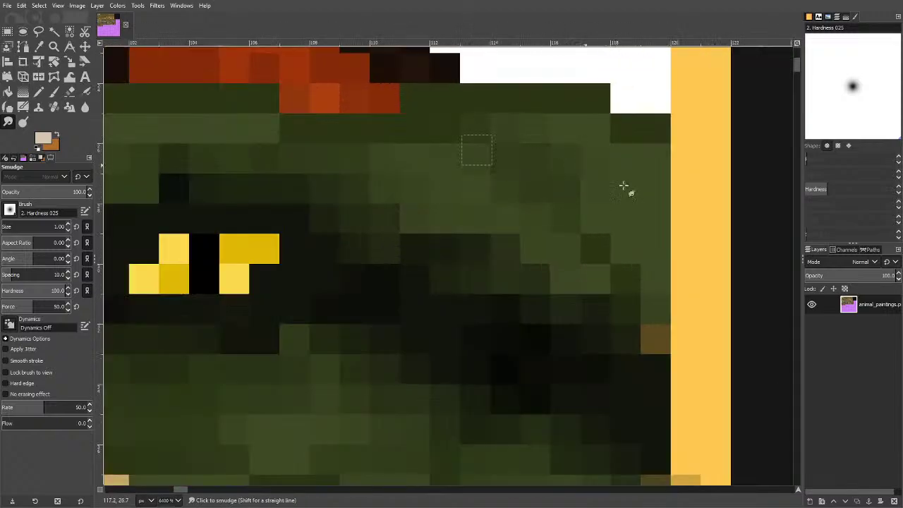
{"action": "mouse_move", "coordinate": [623, 185]}
{"action": "left_mouse_down"}
{"action": "mouse_move", "coordinate": [640, 209]}
{"action": "mouse_move", "coordinate": [641, 238]}
{"action": "left_mouse_up"}
{"action": "scroll", "coordinate": [641, 238], "scroll_direction": "down", "scroll_amount": 6, "text": "ctrl"}
Smudge the crest's orange area into its dark brown inner patch, outer band and rear notch.
{"action": "scroll", "coordinate": [598, 157], "scroll_direction": "up", "scroll_amount": 2, "text": "ctrl"}
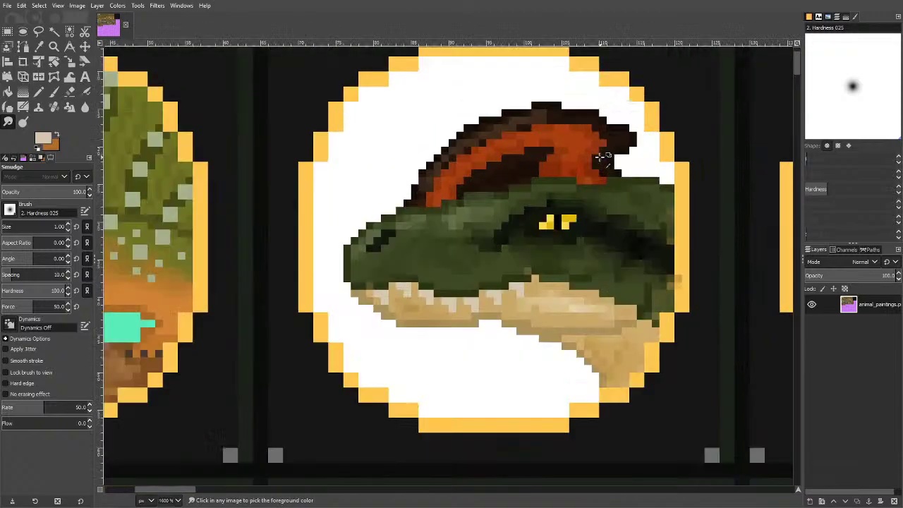
{"action": "scroll", "coordinate": [599, 157], "scroll_direction": "up", "scroll_amount": 3, "text": "ctrl"}
{"action": "mouse_move", "coordinate": [506, 160]}
{"action": "left_mouse_down"}
{"action": "mouse_move", "coordinate": [501, 181]}
{"action": "mouse_move", "coordinate": [518, 160]}
{"action": "mouse_move", "coordinate": [503, 145]}
{"action": "mouse_move", "coordinate": [368, 119]}
{"action": "mouse_move", "coordinate": [369, 135]}
{"action": "mouse_move", "coordinate": [315, 189]}
{"action": "mouse_move", "coordinate": [172, 256]}
{"action": "mouse_move", "coordinate": [160, 212]}
{"action": "mouse_move", "coordinate": [185, 191]}
{"action": "mouse_move", "coordinate": [279, 155]}
{"action": "mouse_move", "coordinate": [288, 113]}
{"action": "mouse_move", "coordinate": [329, 131]}
{"action": "mouse_move", "coordinate": [341, 112]}
{"action": "mouse_move", "coordinate": [331, 79]}
{"action": "mouse_move", "coordinate": [353, 69]}
{"action": "mouse_move", "coordinate": [418, 108]}
{"action": "mouse_move", "coordinate": [471, 71]}
{"action": "mouse_move", "coordinate": [506, 61]}
{"action": "mouse_move", "coordinate": [553, 67]}
{"action": "mouse_move", "coordinate": [562, 103]}
{"action": "mouse_move", "coordinate": [601, 94]}
{"action": "mouse_move", "coordinate": [613, 115]}
{"action": "mouse_move", "coordinate": [609, 151]}
{"action": "left_mouse_up"}
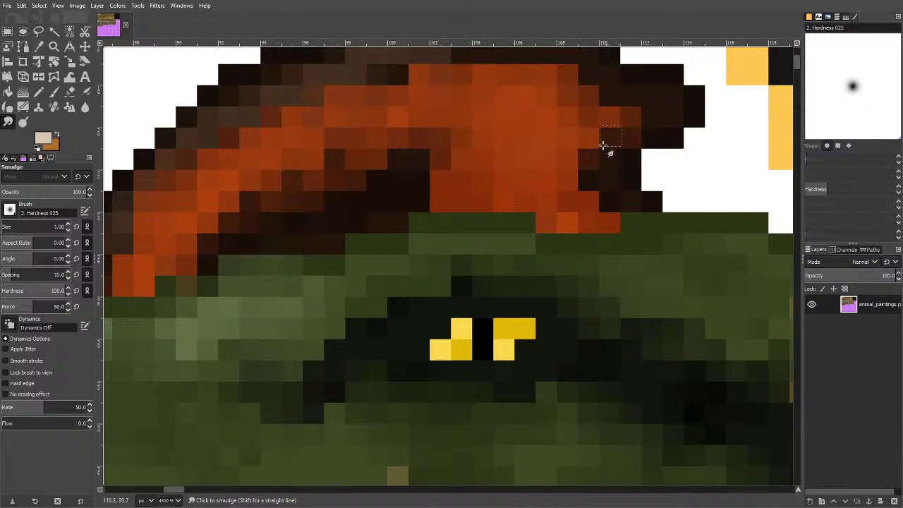
{"action": "scroll", "coordinate": [612, 127], "scroll_direction": "down", "scroll_amount": 6}
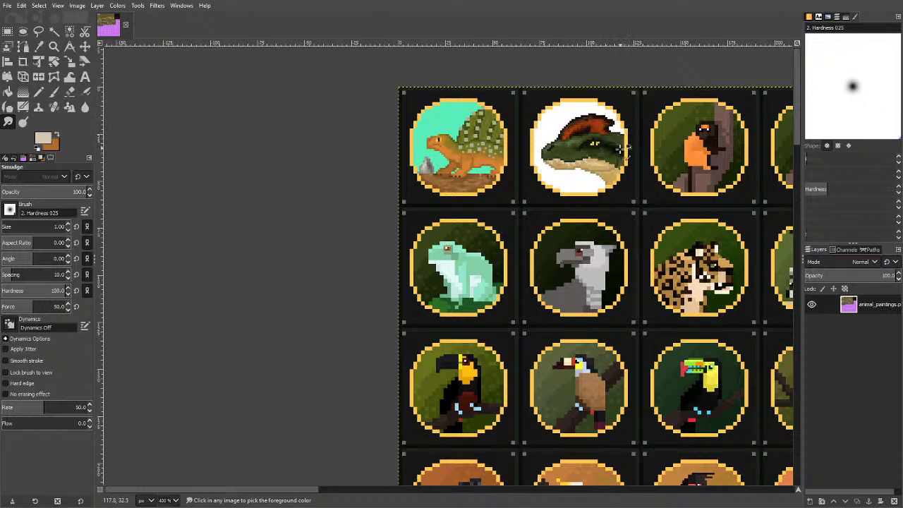
Smudge the highlights on the tan cheek and the shadows on the tan neck into smoother tones.
{"action": "scroll", "coordinate": [621, 149], "scroll_direction": "up", "scroll_amount": 6}
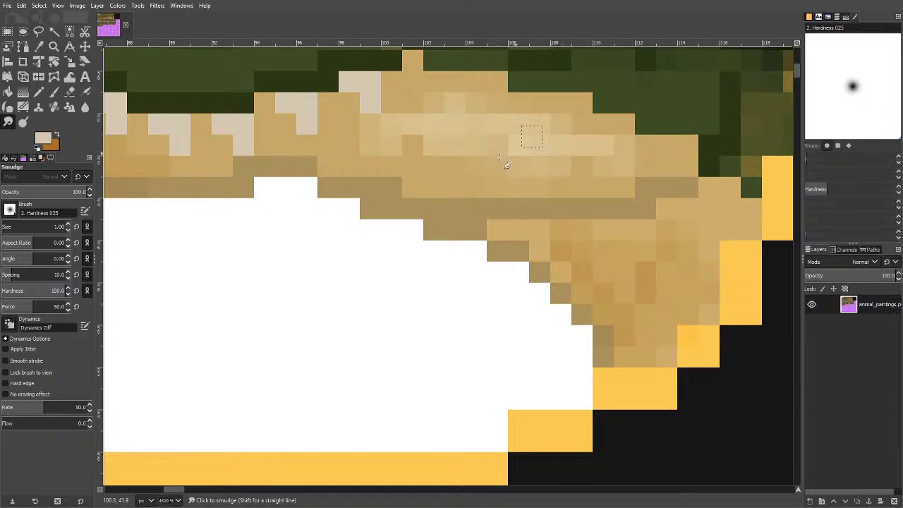
{"action": "mouse_move", "coordinate": [413, 111]}
{"action": "left_mouse_down"}
{"action": "mouse_move", "coordinate": [474, 132]}
{"action": "mouse_move", "coordinate": [527, 164]}
{"action": "mouse_move", "coordinate": [607, 145]}
{"action": "mouse_move", "coordinate": [645, 240]}
{"action": "left_mouse_up"}
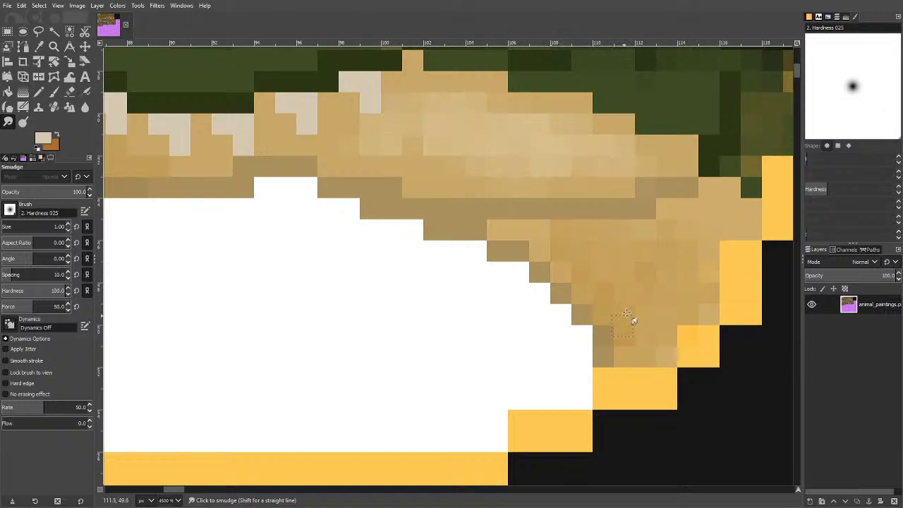
{"action": "scroll", "coordinate": [284, 177], "scroll_direction": "down", "scroll_amount": 2}
{"action": "scroll", "coordinate": [284, 187], "scroll_direction": "up", "scroll_amount": 2}
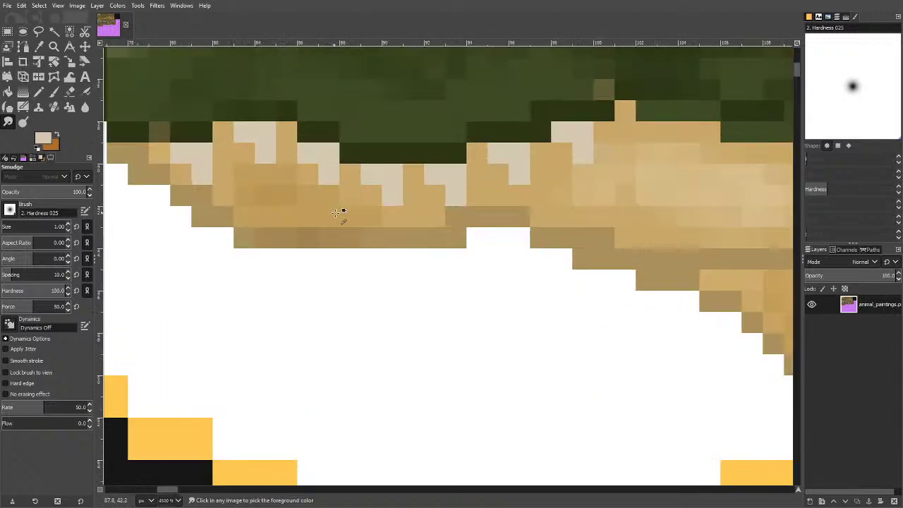
{"action": "scroll", "coordinate": [337, 212], "scroll_direction": "down", "scroll_amount": 6}
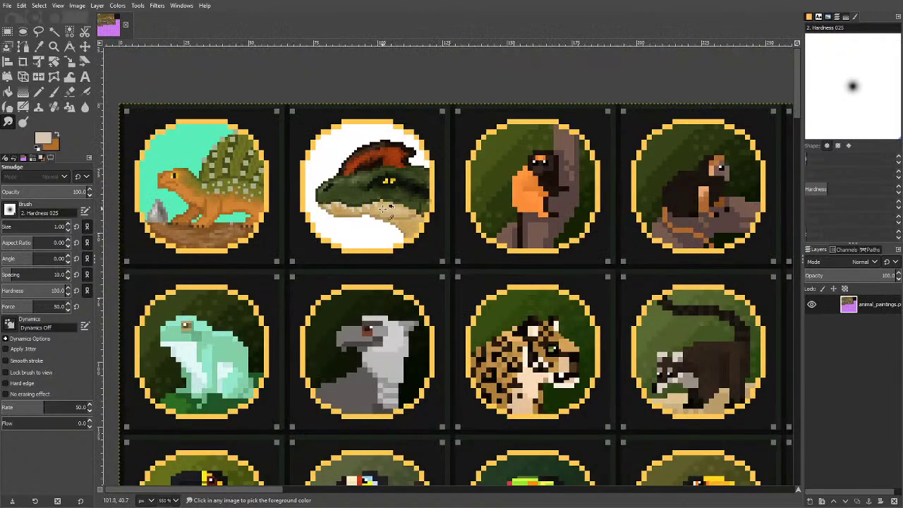
{"action": "scroll", "coordinate": [400, 235], "scroll_direction": "up", "scroll_amount": 4}
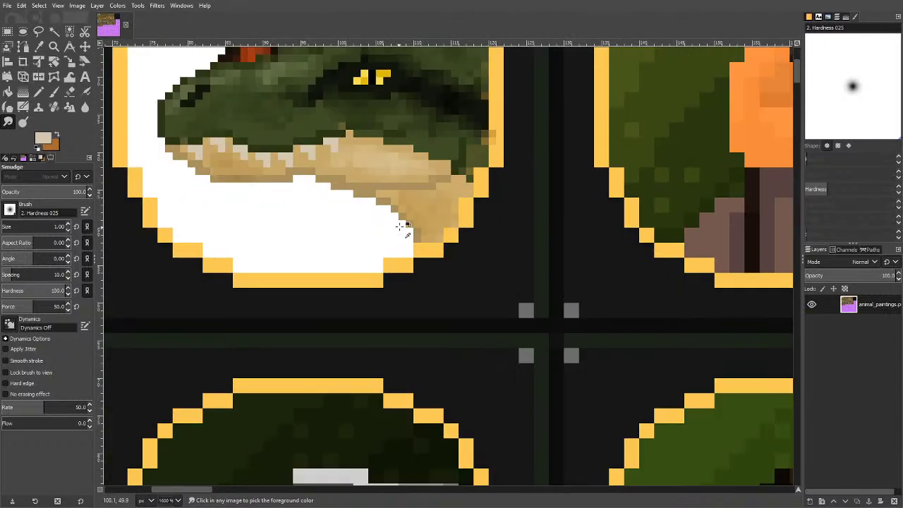
{"action": "scroll", "coordinate": [403, 233], "scroll_direction": "down", "scroll_amount": 1}
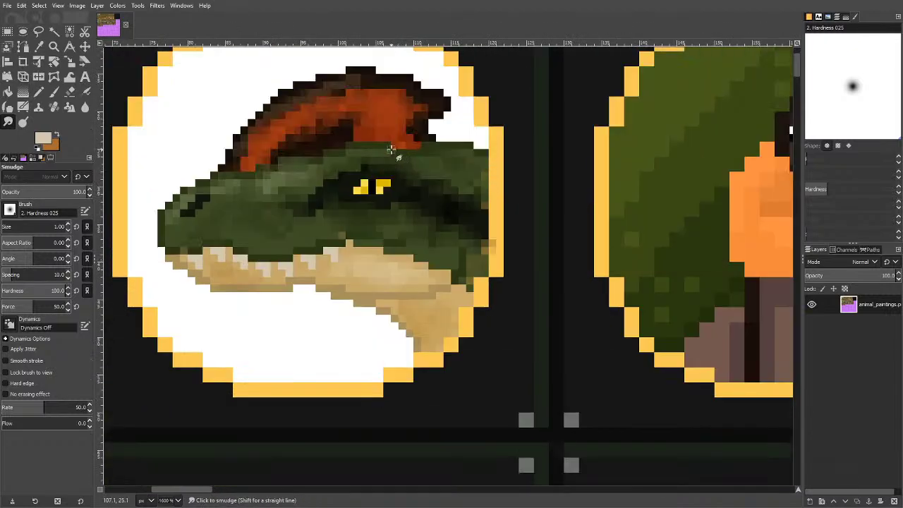
Set the foreground colour to off-white fefbf5 and bucket-fill all seven beige teeth with it.
{"action": "left_click", "coordinate": [41, 141]}
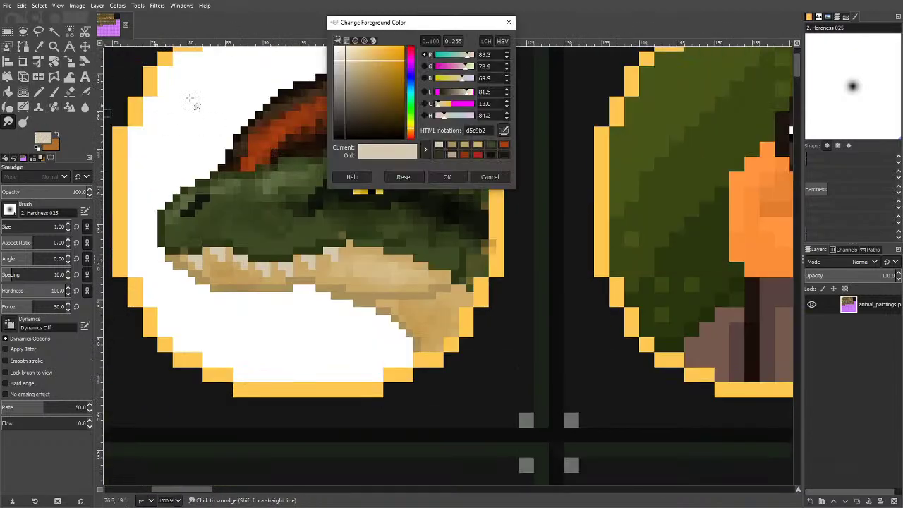
{"action": "left_click", "coordinate": [339, 50]}
{"action": "left_click", "coordinate": [447, 176]}
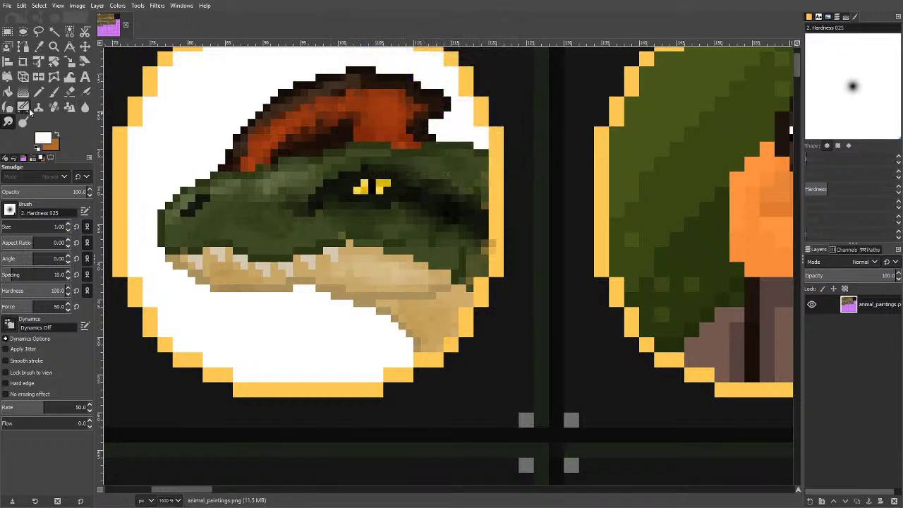
{"action": "left_click", "coordinate": [7, 93]}
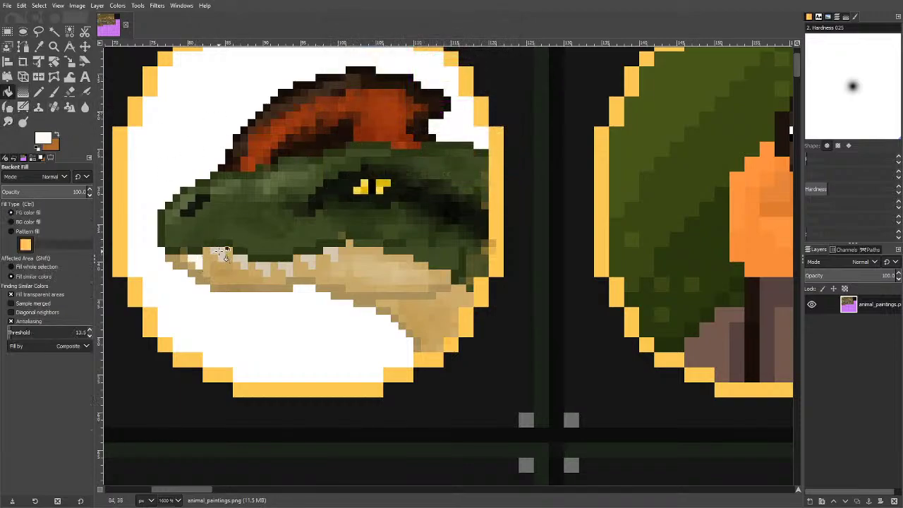
{"action": "left_click", "coordinate": [295, 271]}
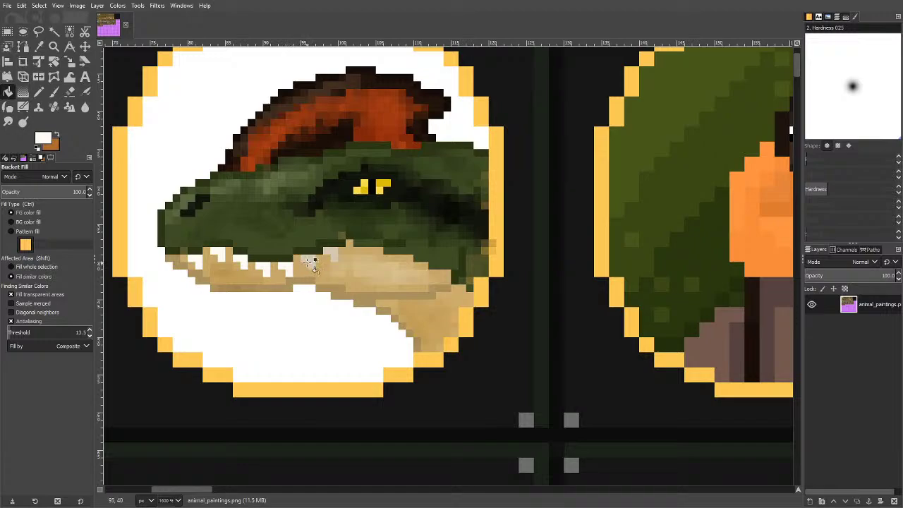
{"action": "left_click", "coordinate": [311, 262]}
{"action": "key", "text": "ctrl+z"}
{"action": "left_click", "coordinate": [305, 264]}
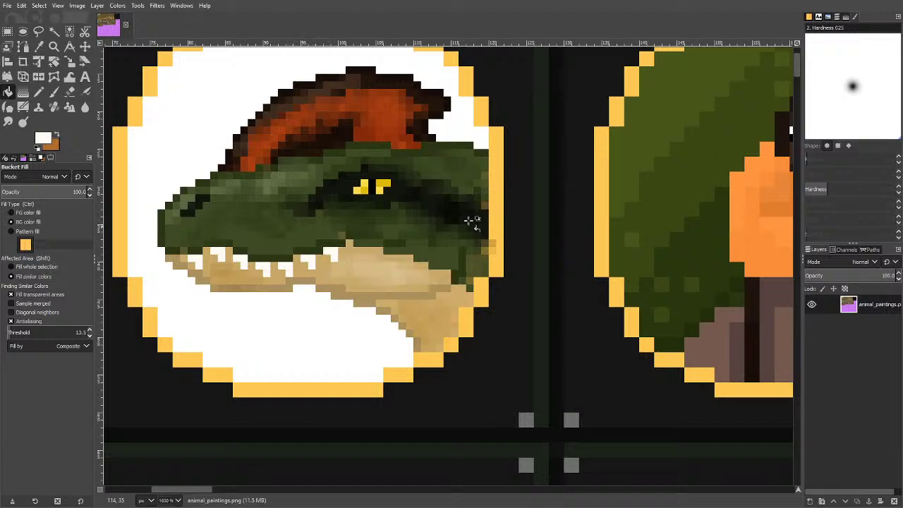
Set the foreground colour to very dark green 171c0e and bucket-fill the white background around the dinosaur's head.
{"action": "scroll", "coordinate": [469, 221], "scroll_direction": "down", "scroll_amount": 4}
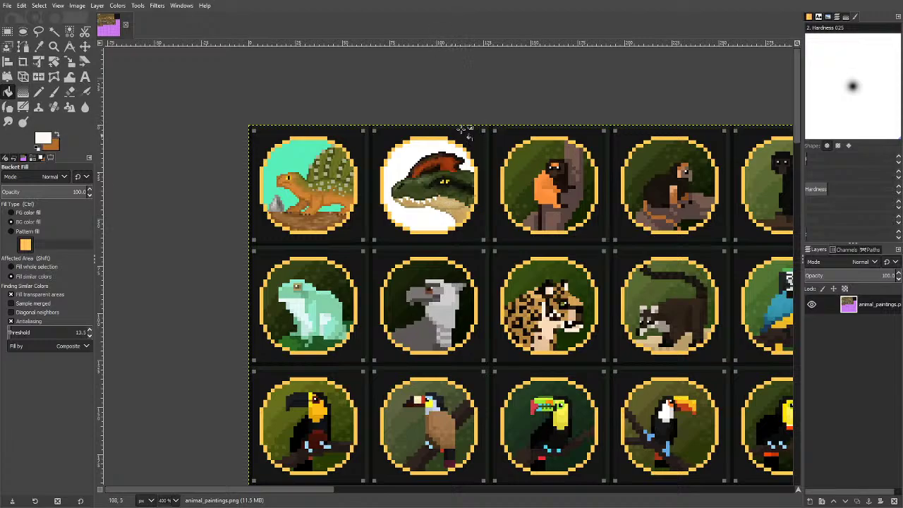
{"action": "scroll", "coordinate": [400, 175], "scroll_direction": "up", "scroll_amount": 5}
{"action": "left_click", "coordinate": [43, 139]}
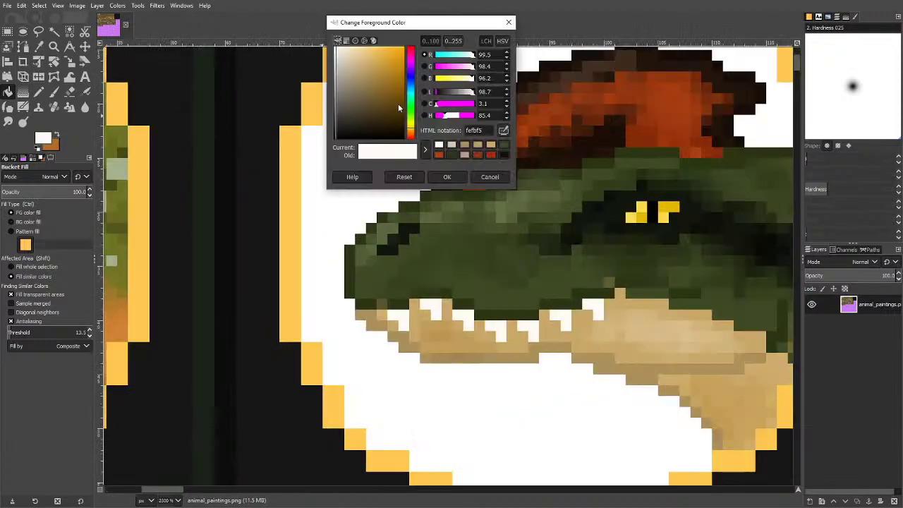
{"action": "left_click", "coordinate": [451, 152]}
{"action": "left_click", "coordinate": [372, 134]}
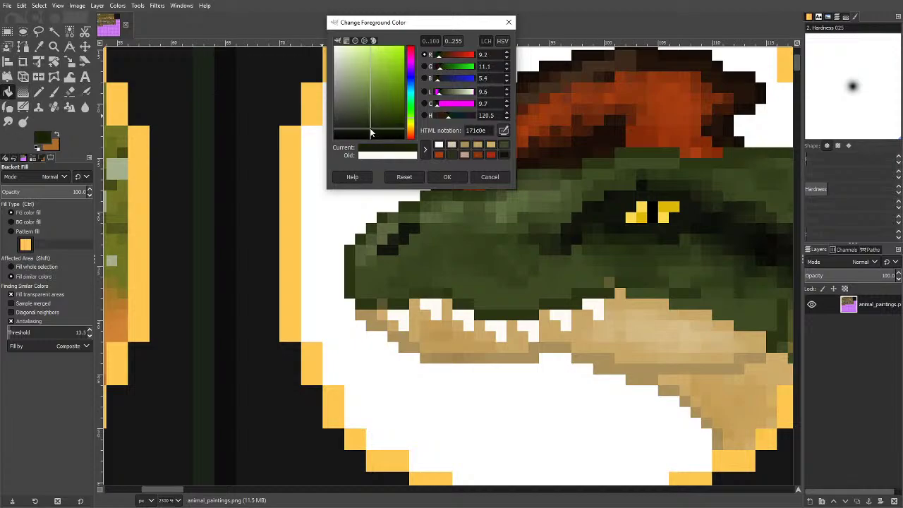
{"action": "left_click", "coordinate": [449, 177]}
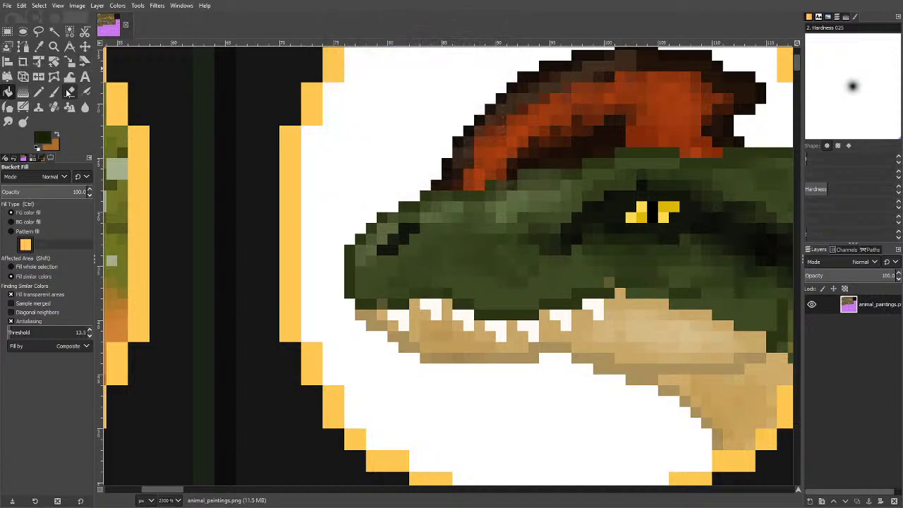
{"action": "scroll", "coordinate": [308, 148], "scroll_direction": "down", "scroll_amount": 2}
{"action": "left_click", "coordinate": [435, 270]}
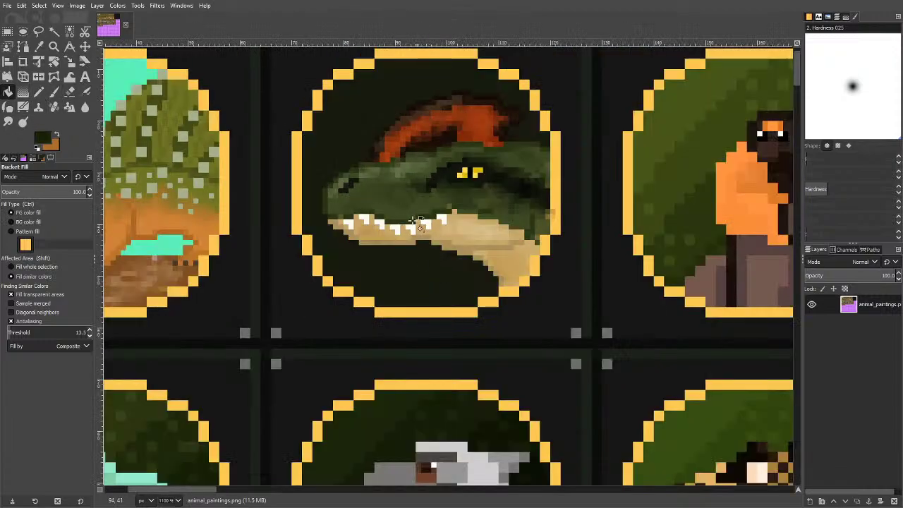
Set the foreground colour to dark green 242d12 and select the dark background by colour with a threshold of 4.2.
{"action": "scroll", "coordinate": [387, 140], "scroll_direction": "up", "scroll_amount": 1}
{"action": "left_click", "coordinate": [40, 141]}
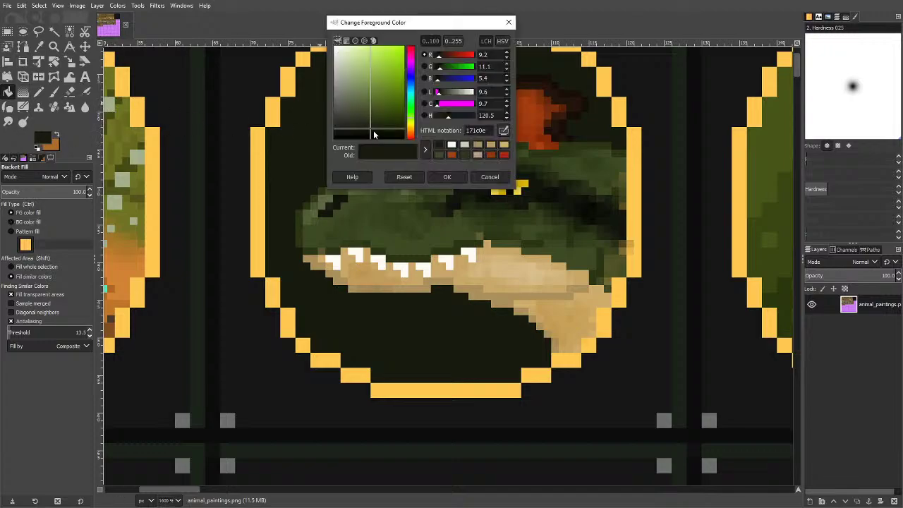
{"action": "left_click_drag", "start_coordinate": [373, 130], "coordinate": [375, 128]}
{"action": "left_click", "coordinate": [447, 177]}
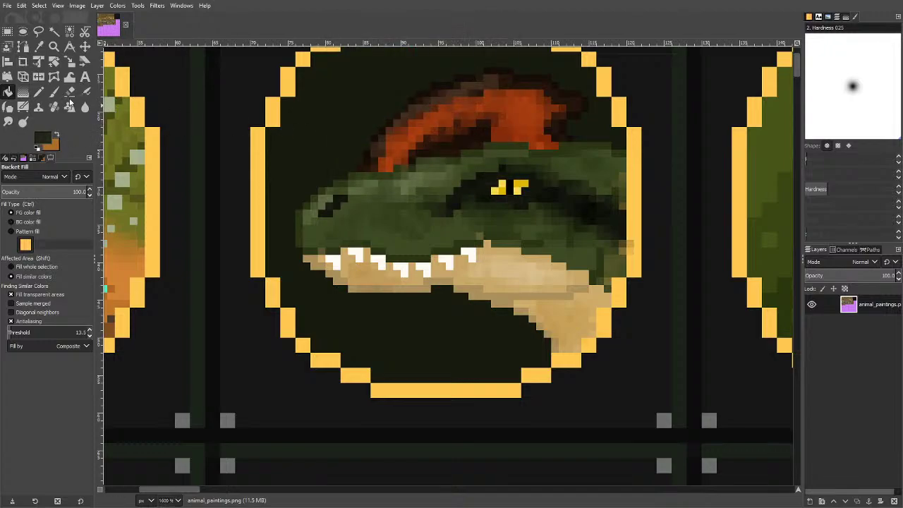
{"action": "left_click", "coordinate": [69, 31]}
{"action": "left_click", "coordinate": [318, 125]}
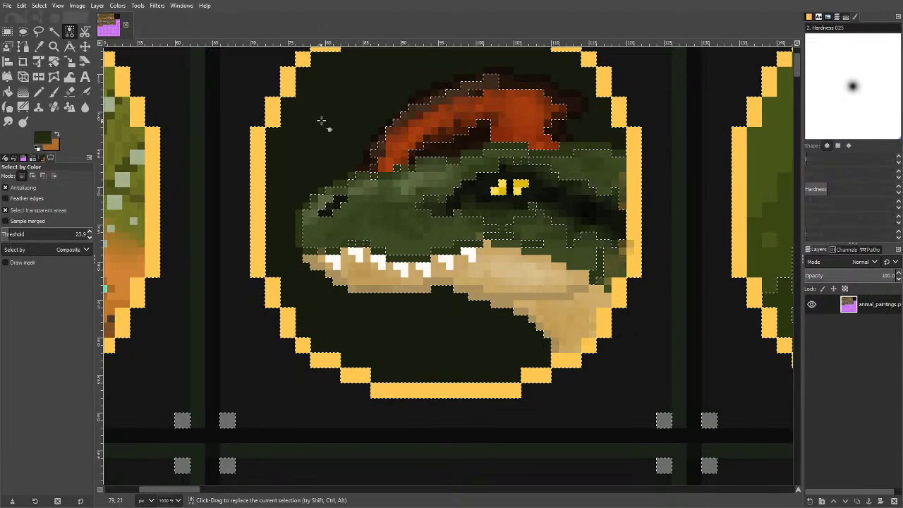
{"action": "left_click_drag", "start_coordinate": [50, 237], "coordinate": [0, 238]}
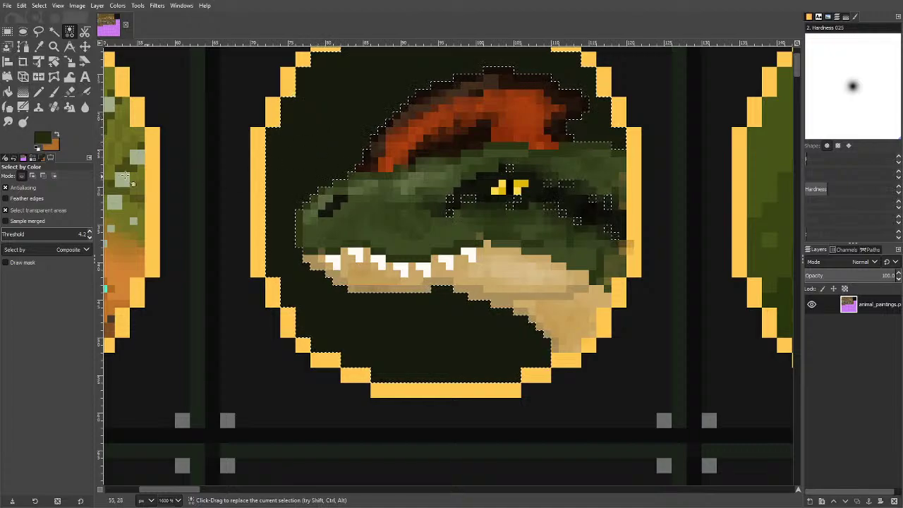
Paint the selected background dark green with a size 12 pencil, leaving a darker diagonal patch beneath the neck.
{"action": "key", "text": "n"}
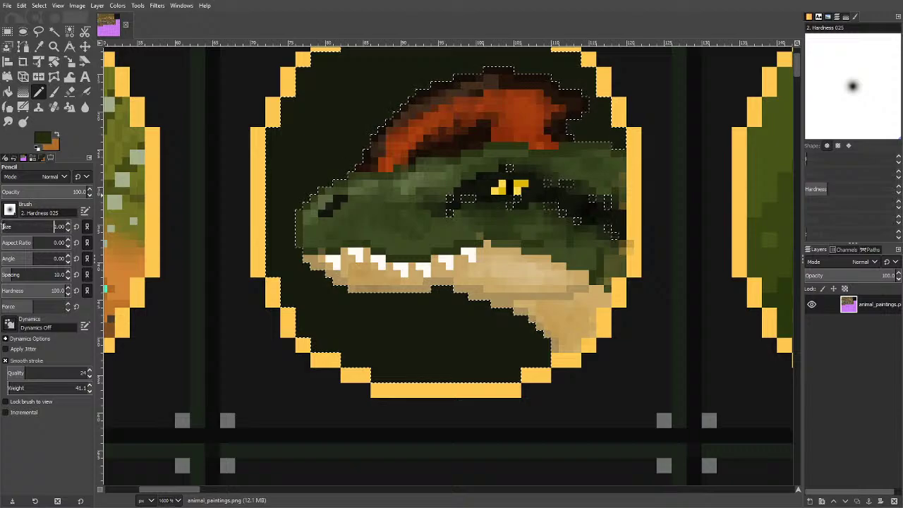
{"action": "left_click", "coordinate": [70, 31]}
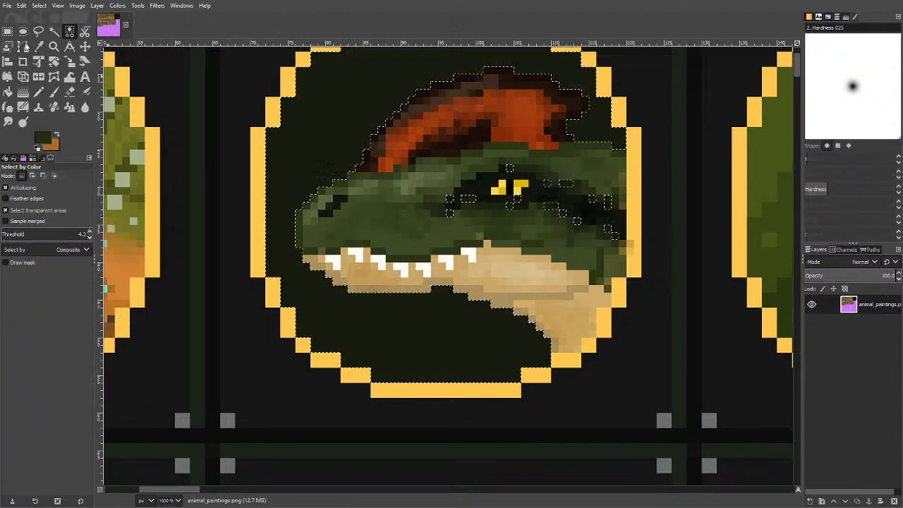
{"action": "left_click", "coordinate": [38, 92]}
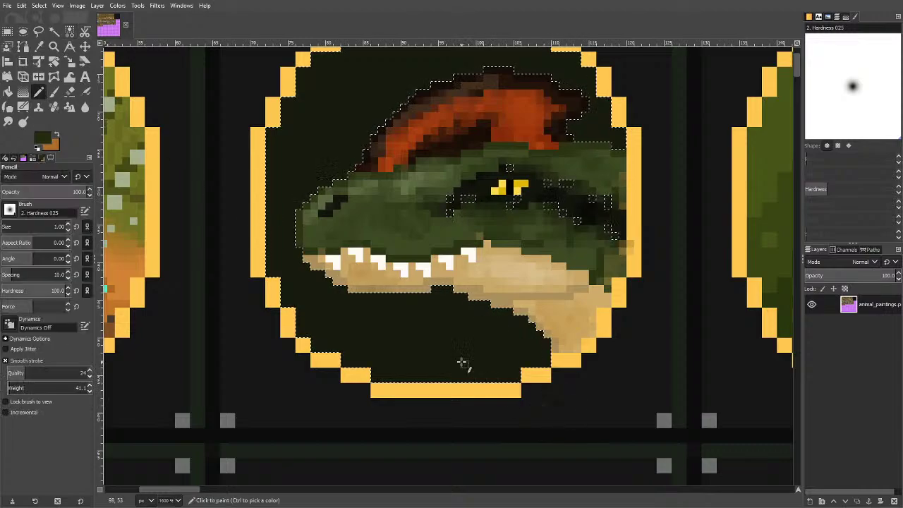
{"action": "key", "text": "bracketright"}
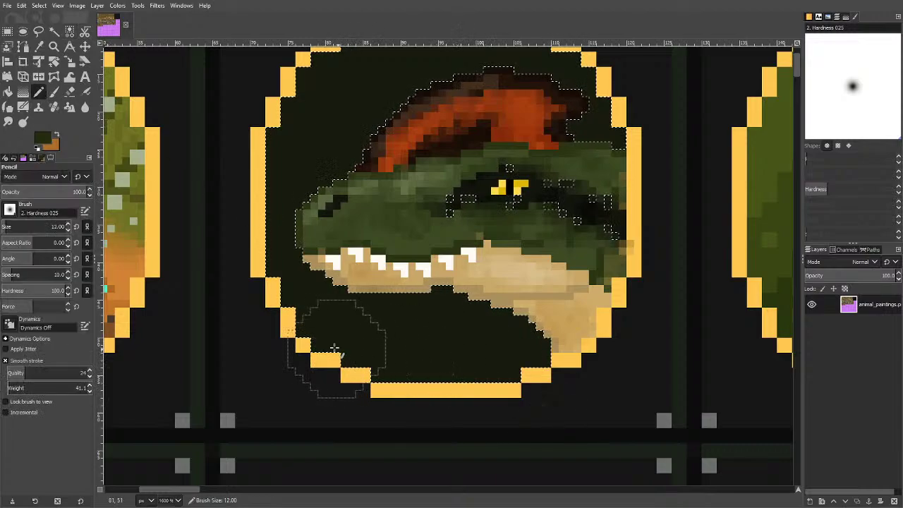
{"action": "mouse_move", "coordinate": [304, 252]}
{"action": "left_mouse_down"}
{"action": "mouse_move", "coordinate": [322, 151]}
{"action": "mouse_move", "coordinate": [378, 80]}
{"action": "mouse_move", "coordinate": [291, 102]}
{"action": "mouse_move", "coordinate": [408, 61]}
{"action": "mouse_move", "coordinate": [473, 51]}
{"action": "mouse_move", "coordinate": [548, 70]}
{"action": "left_mouse_up"}
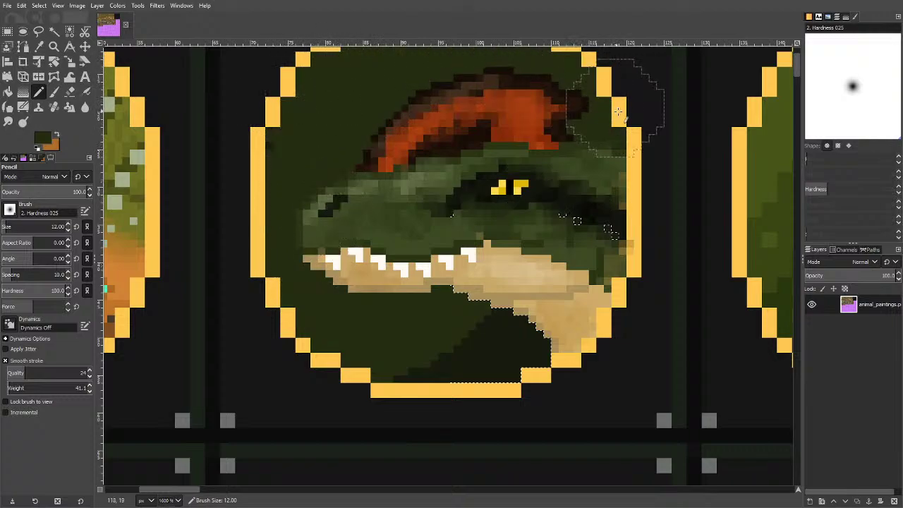
Set the foreground colour to medium green 3c5111 and paint the background above the crest and in front of the snout.
{"action": "left_click", "coordinate": [44, 138]}
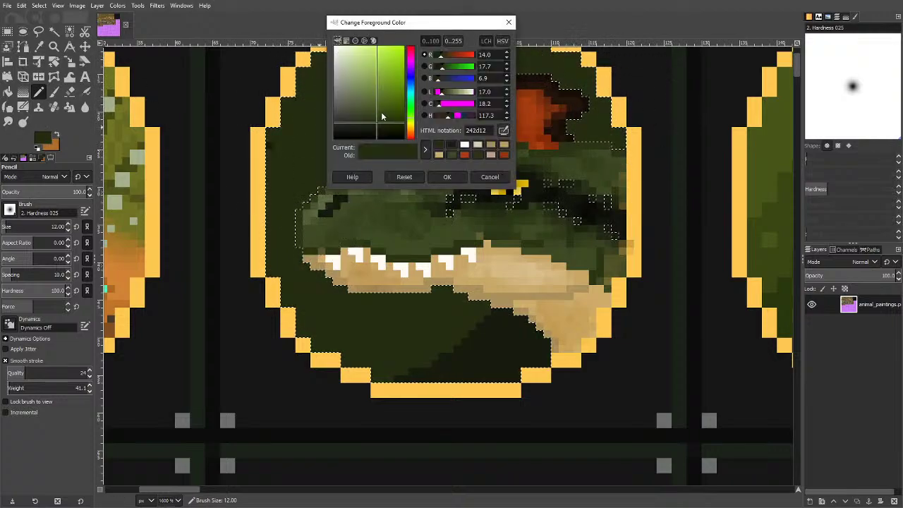
{"action": "left_click", "coordinate": [382, 114]}
{"action": "left_click", "coordinate": [446, 176]}
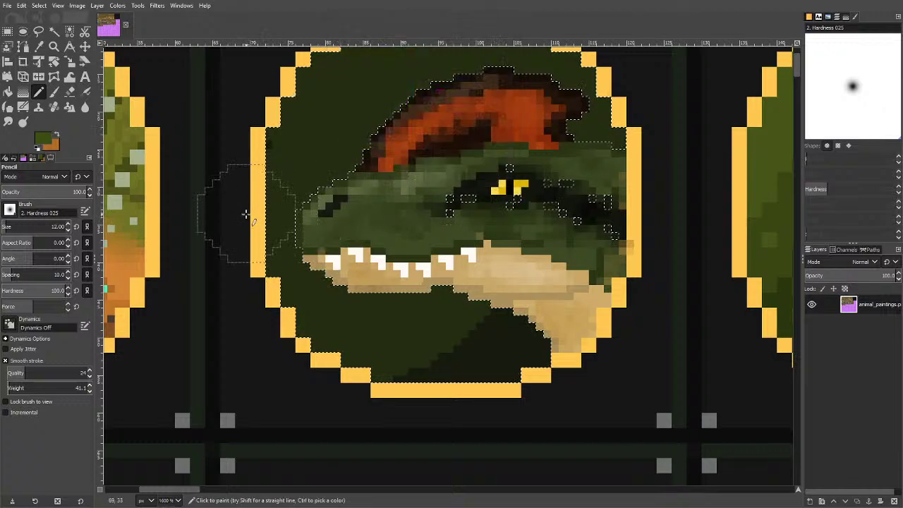
{"action": "mouse_move", "coordinate": [245, 214]}
{"action": "left_mouse_down"}
{"action": "mouse_move", "coordinate": [512, 60]}
{"action": "mouse_move", "coordinate": [383, 61]}
{"action": "mouse_move", "coordinate": [252, 169]}
{"action": "left_mouse_up"}
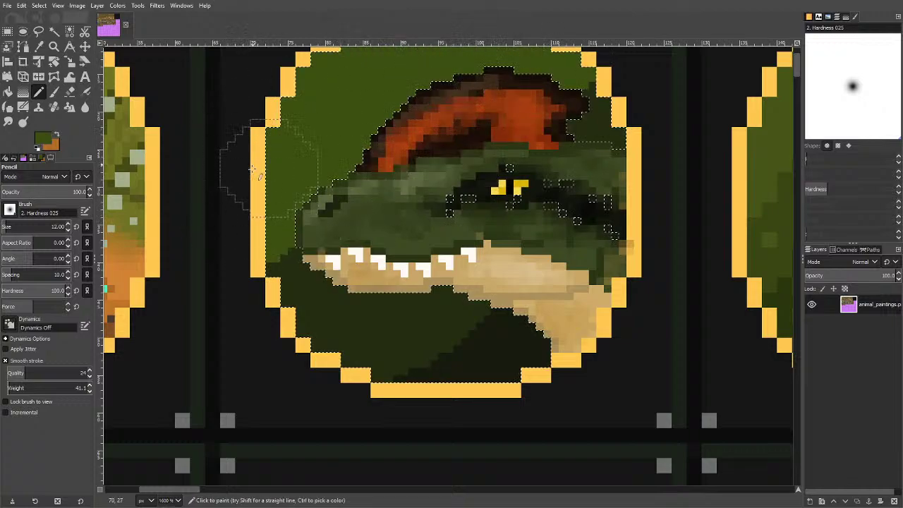
Set the foreground colour to a brighter green, paint a diagonal highlight in the background's upper-left corner, and clear the selection.
{"action": "scroll", "coordinate": [252, 169], "scroll_direction": "down", "scroll_amount": 5}
{"action": "scroll", "coordinate": [353, 132], "scroll_direction": "up", "scroll_amount": 1}
{"action": "scroll", "coordinate": [347, 132], "scroll_direction": "up", "scroll_amount": 1}
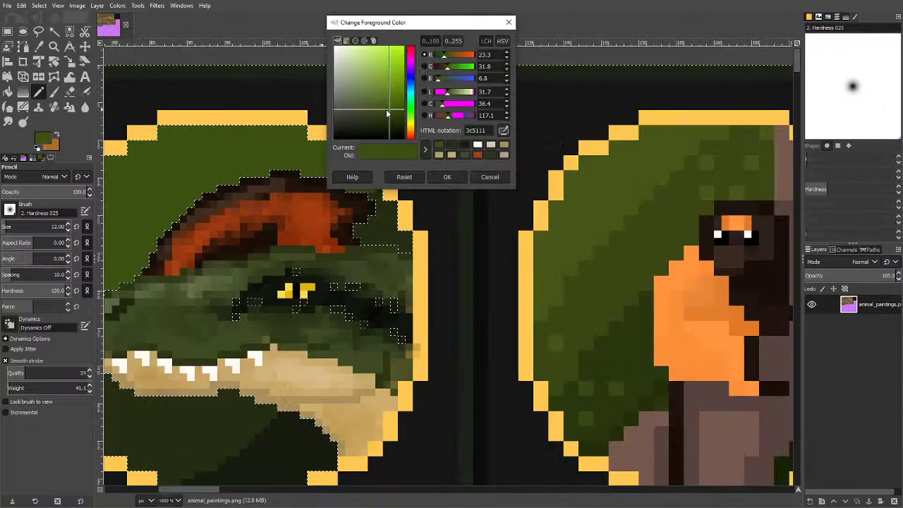
{"action": "left_click", "coordinate": [449, 176]}
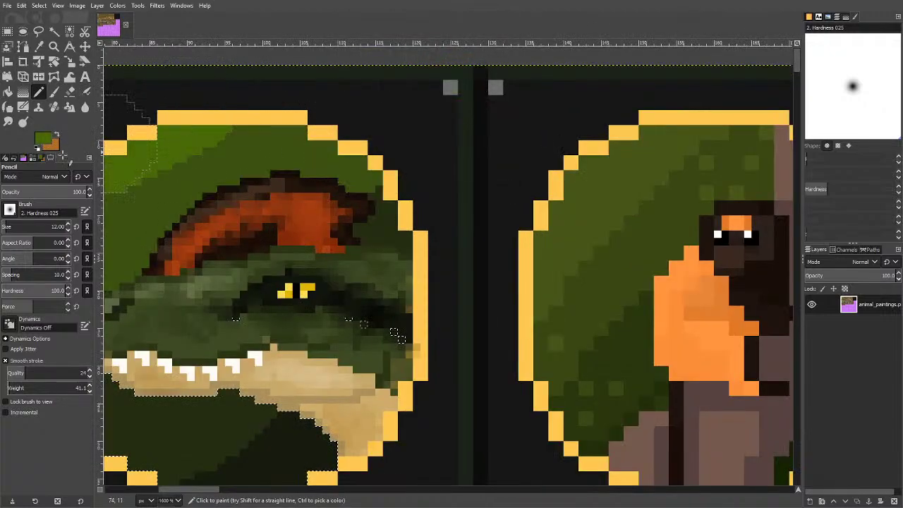
{"action": "left_click_drag", "start_coordinate": [223, 496], "coordinate": [208, 494]}
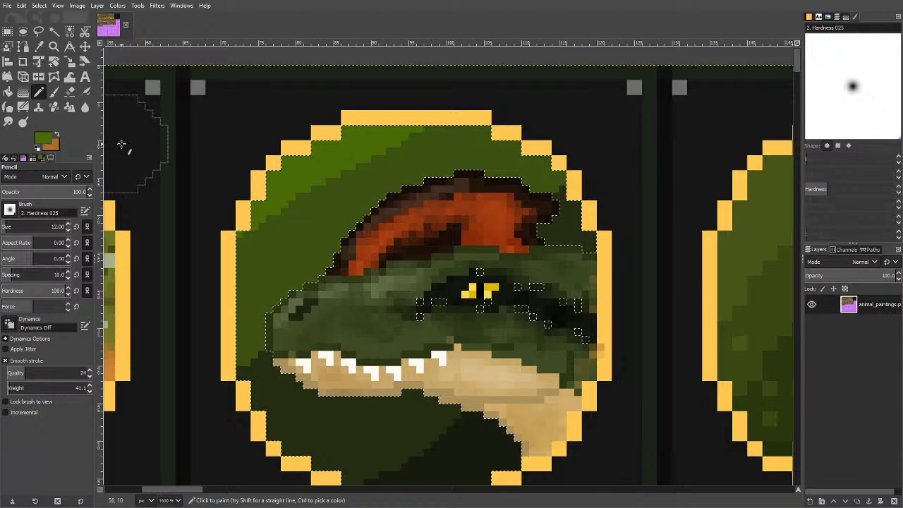
{"action": "key", "text": "ctrl+shift+a"}
Smudge the background's colour-band edges at the upper left, beside the snout and below the jaw with a size 1.77 brush.
{"action": "left_click", "coordinate": [9, 122]}
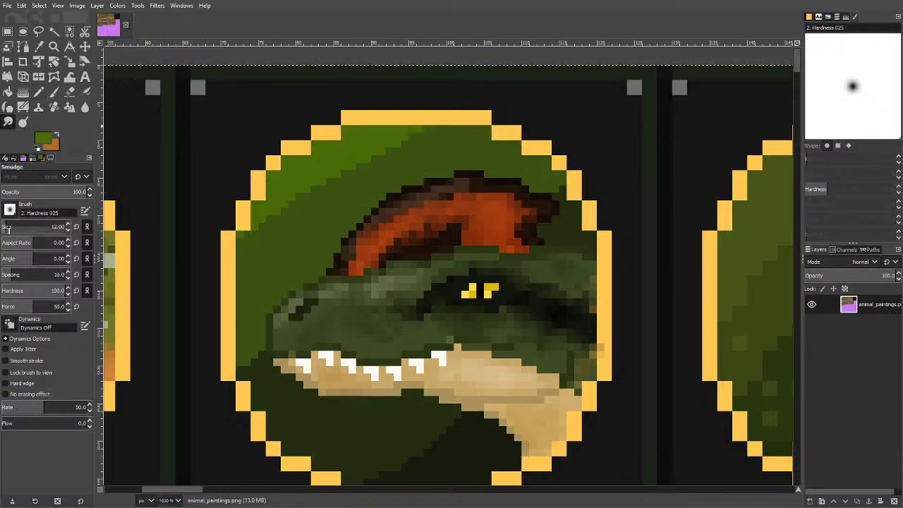
{"action": "left_click_drag", "start_coordinate": [21, 227], "coordinate": [9, 228]}
{"action": "mouse_move", "coordinate": [296, 207]}
{"action": "left_mouse_down"}
{"action": "mouse_move", "coordinate": [253, 233]}
{"action": "mouse_move", "coordinate": [276, 205]}
{"action": "mouse_move", "coordinate": [336, 175]}
{"action": "mouse_move", "coordinate": [372, 170]}
{"action": "mouse_move", "coordinate": [349, 190]}
{"action": "mouse_move", "coordinate": [313, 187]}
{"action": "mouse_move", "coordinate": [410, 136]}
{"action": "mouse_move", "coordinate": [412, 164]}
{"action": "left_mouse_up"}
{"action": "scroll", "coordinate": [412, 163], "scroll_direction": "up", "scroll_amount": 1, "text": "ctrl"}
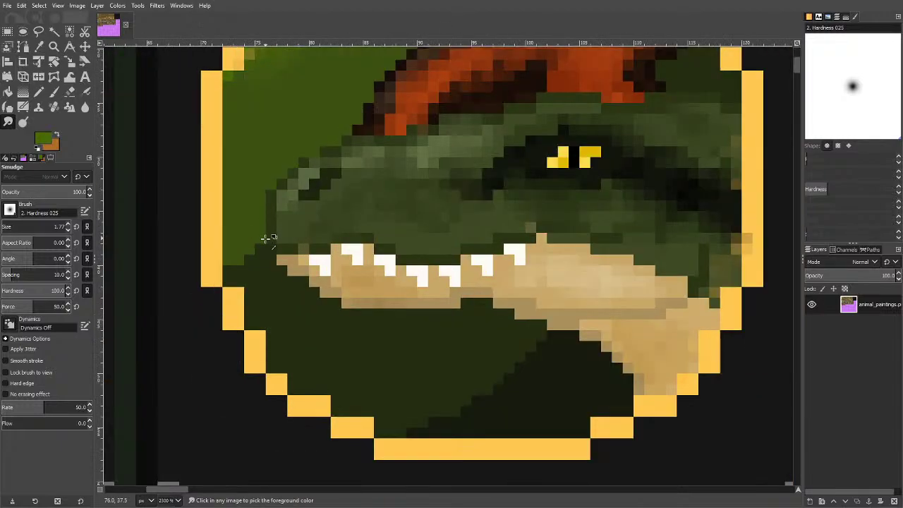
{"action": "mouse_move", "coordinate": [264, 240]}
{"action": "left_mouse_down"}
{"action": "mouse_move", "coordinate": [248, 276]}
{"action": "mouse_move", "coordinate": [254, 250]}
{"action": "mouse_move", "coordinate": [251, 258]}
{"action": "left_mouse_up"}
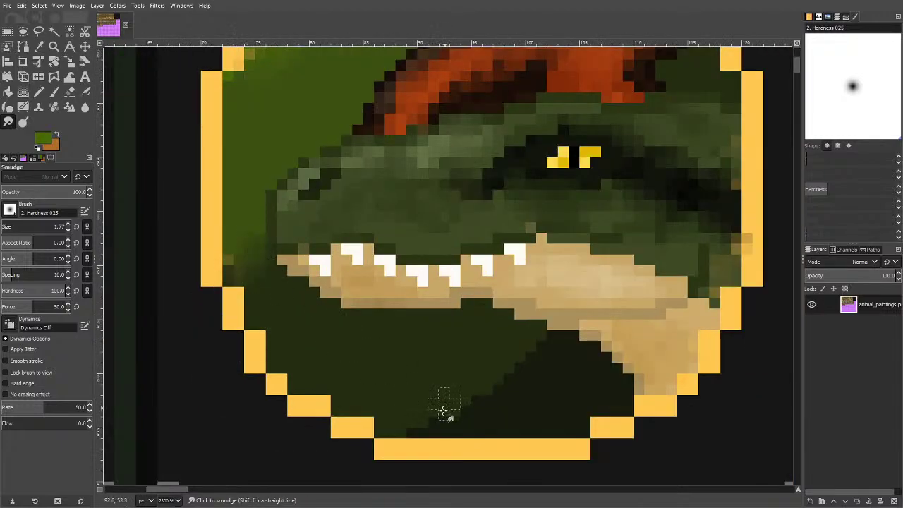
{"action": "mouse_move", "coordinate": [444, 414]}
{"action": "left_mouse_down"}
{"action": "mouse_move", "coordinate": [410, 421]}
{"action": "mouse_move", "coordinate": [454, 417]}
{"action": "mouse_move", "coordinate": [466, 400]}
{"action": "left_mouse_up"}
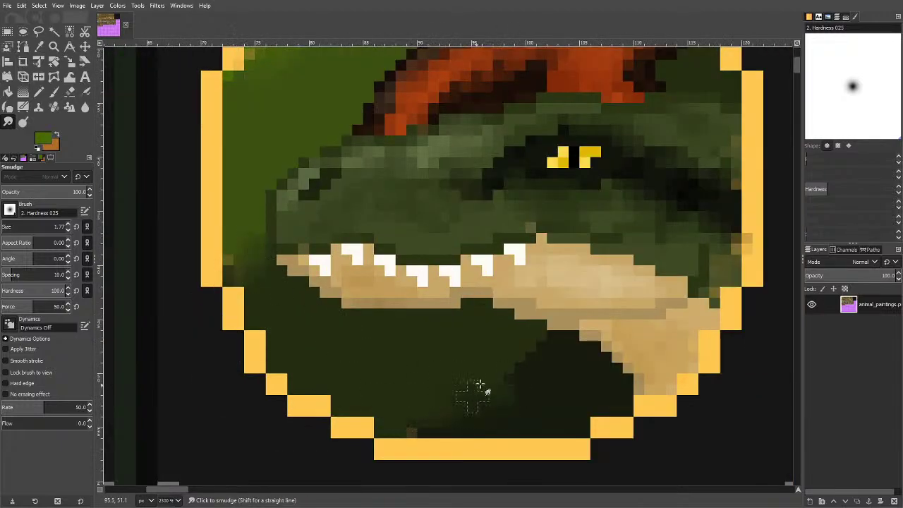
{"action": "scroll", "coordinate": [478, 348], "scroll_direction": "down", "scroll_amount": 2, "text": "ctrl"}
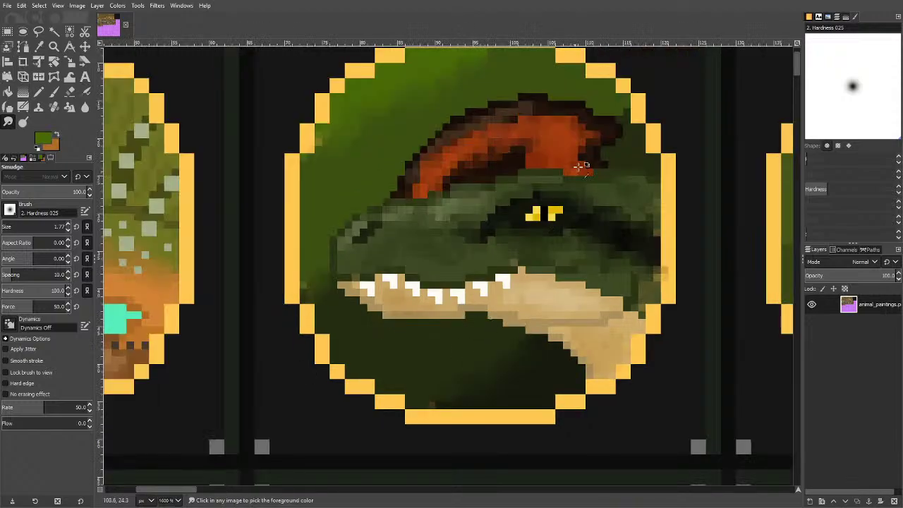
Smudge the background's green tones together behind the crest's tip and along the highlight edge above the crest.
{"action": "scroll", "coordinate": [625, 142], "scroll_direction": "up", "scroll_amount": 3, "text": "ctrl"}
{"action": "left_click_drag", "start_coordinate": [629, 113], "coordinate": [564, 99]}
{"action": "scroll", "coordinate": [514, 75], "scroll_direction": "up", "scroll_amount": 5}
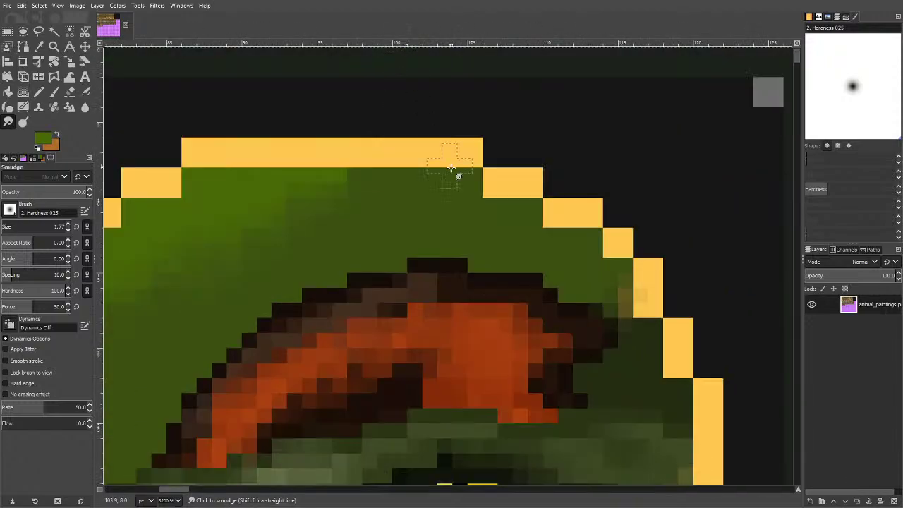
{"action": "left_click_drag", "start_coordinate": [365, 196], "coordinate": [421, 199]}
{"action": "scroll", "coordinate": [438, 170], "scroll_direction": "down", "scroll_amount": 4, "text": "ctrl"}
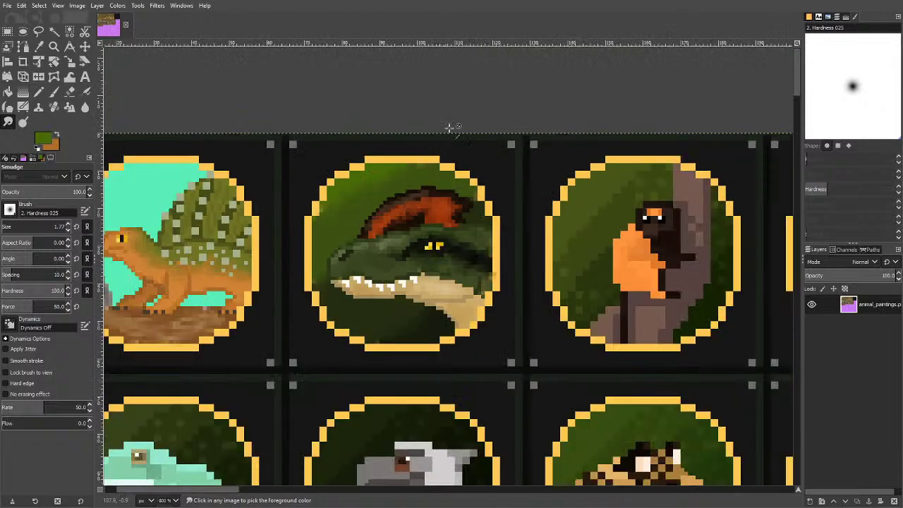
Pick the background green above the crest and paint over the stray tan pixels near the frame with a size 1 pencil.
{"action": "scroll", "coordinate": [494, 189], "scroll_direction": "up", "scroll_amount": 3, "text": "ctrl"}
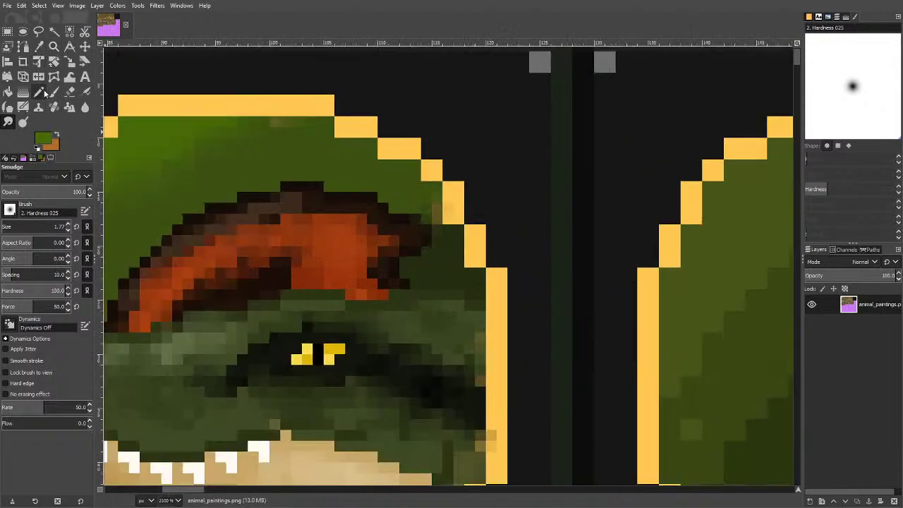
{"action": "left_click", "coordinate": [39, 46]}
{"action": "left_click", "coordinate": [390, 172]}
{"action": "left_click", "coordinate": [39, 92]}
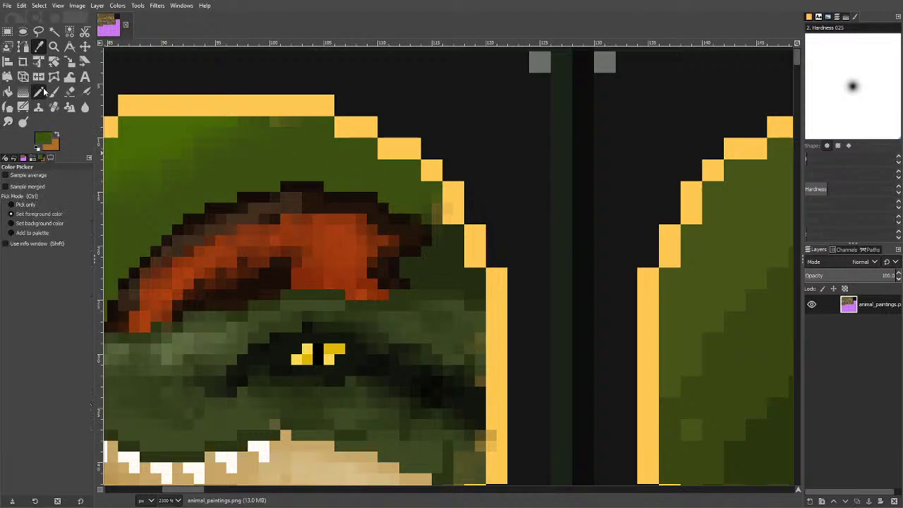
{"action": "key", "text": "bracketleft"}
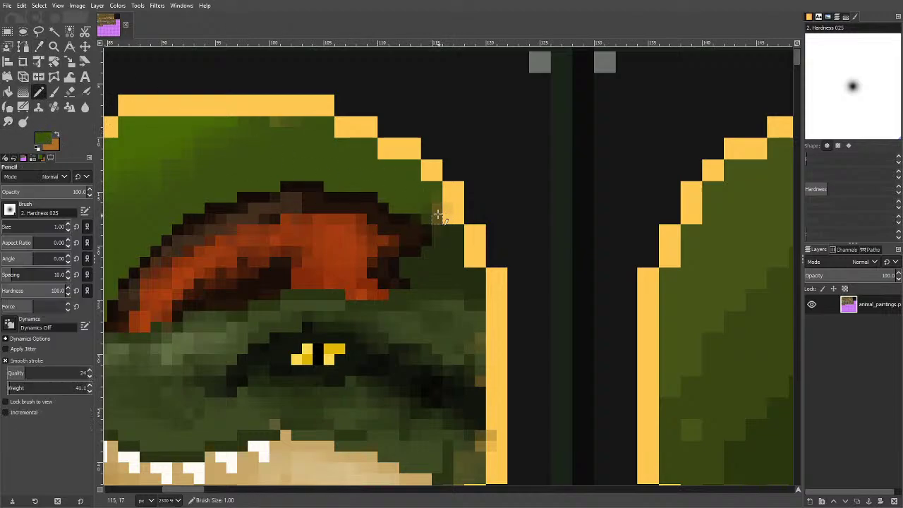
{"action": "scroll", "coordinate": [459, 145], "scroll_direction": "down", "scroll_amount": 1, "text": "ctrl"}
{"action": "scroll", "coordinate": [458, 145], "scroll_direction": "down", "scroll_amount": 2, "text": "ctrl"}
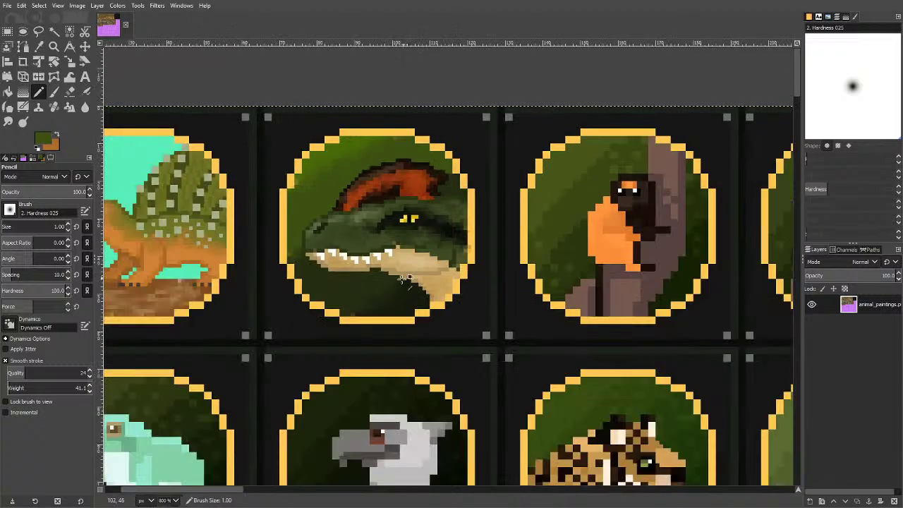
Paint green over the stray tan pixels where the back of the dinosaur's head meets the frame.
{"action": "scroll", "coordinate": [475, 240], "scroll_direction": "up", "scroll_amount": 3, "text": "ctrl"}
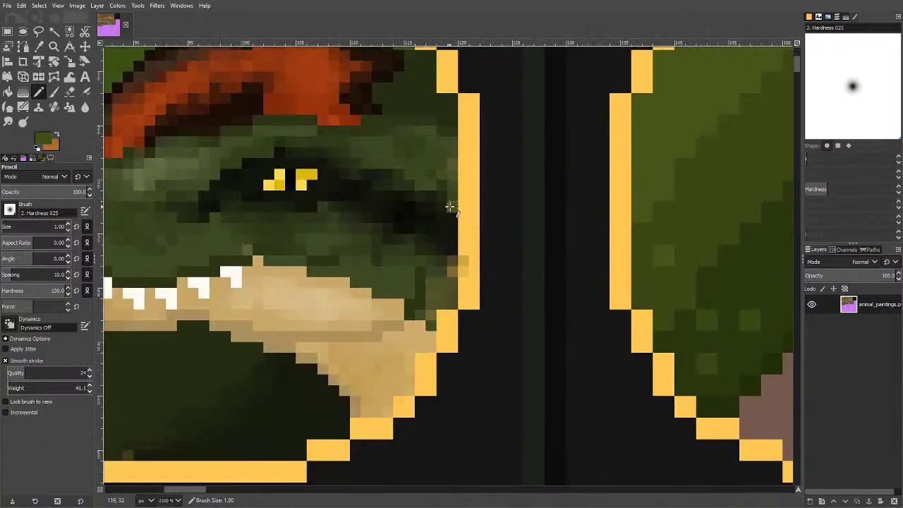
{"action": "left_click", "coordinate": [455, 262]}
{"action": "scroll", "coordinate": [485, 242], "scroll_direction": "down", "scroll_amount": 3, "text": "ctrl"}
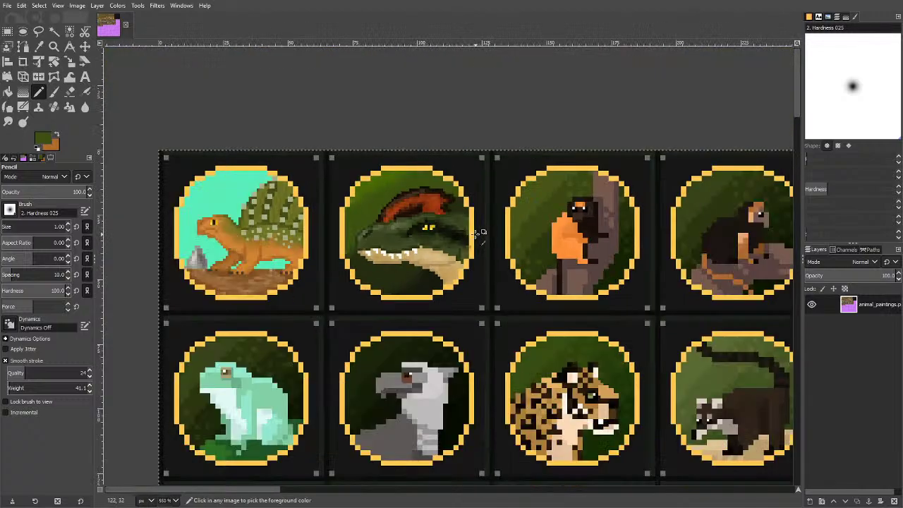
{"action": "scroll", "coordinate": [484, 248], "scroll_direction": "up", "scroll_amount": 3, "text": "ctrl"}
Pick the frame's yellow and repaint the discoloured frame pixels beside the back of the dinosaur's head.
{"action": "left_click", "coordinate": [39, 47]}
{"action": "left_click", "coordinate": [447, 137]}
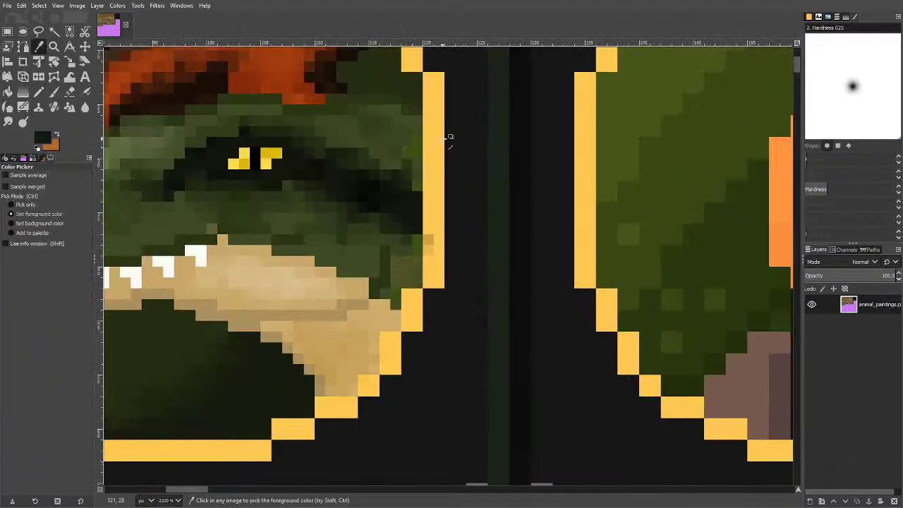
{"action": "left_click", "coordinate": [441, 117]}
{"action": "left_click", "coordinate": [39, 91]}
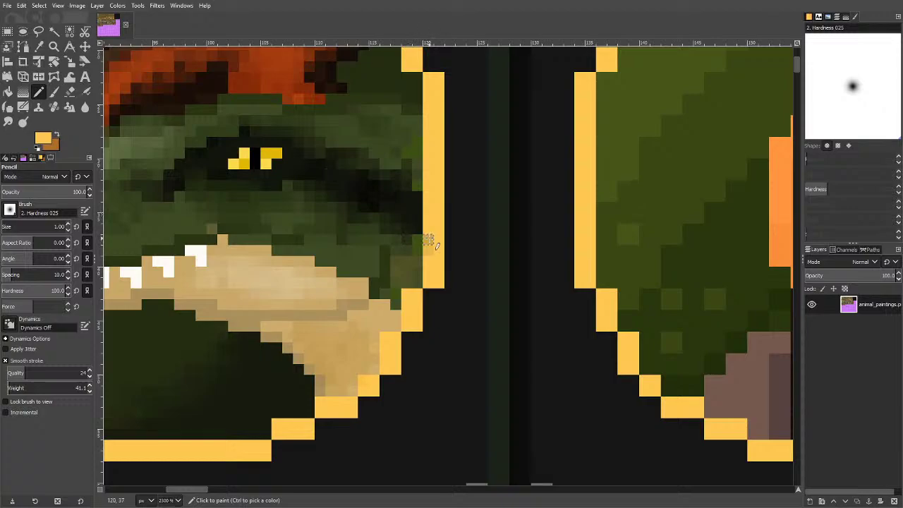
{"action": "scroll", "coordinate": [438, 321], "scroll_direction": "down", "scroll_amount": 2, "text": "ctrl"}
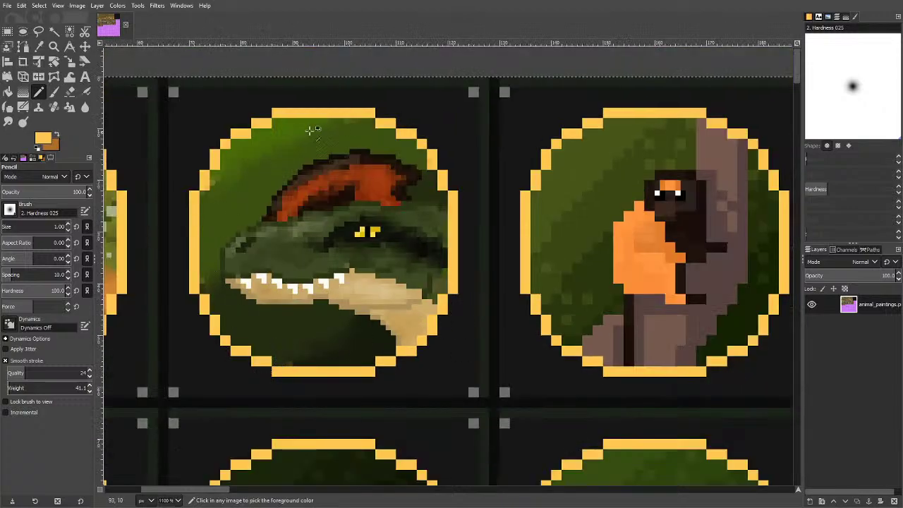
{"action": "scroll", "coordinate": [233, 173], "scroll_direction": "up", "scroll_amount": 2, "text": "ctrl"}
{"action": "scroll", "coordinate": [413, 130], "scroll_direction": "down", "scroll_amount": 3, "text": "ctrl"}
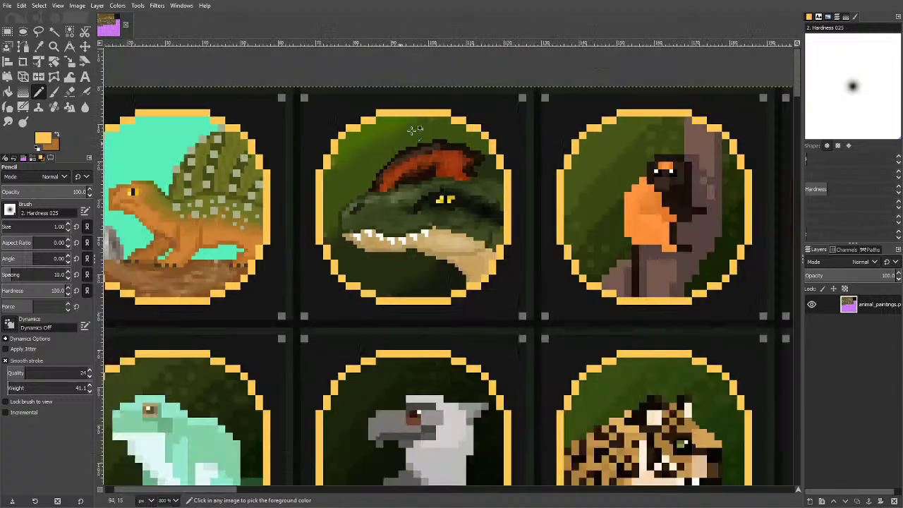
{"action": "scroll", "coordinate": [433, 107], "scroll_direction": "up", "scroll_amount": 3, "text": "ctrl"}
{"action": "scroll", "coordinate": [448, 120], "scroll_direction": "down", "scroll_amount": 3, "text": "ctrl"}
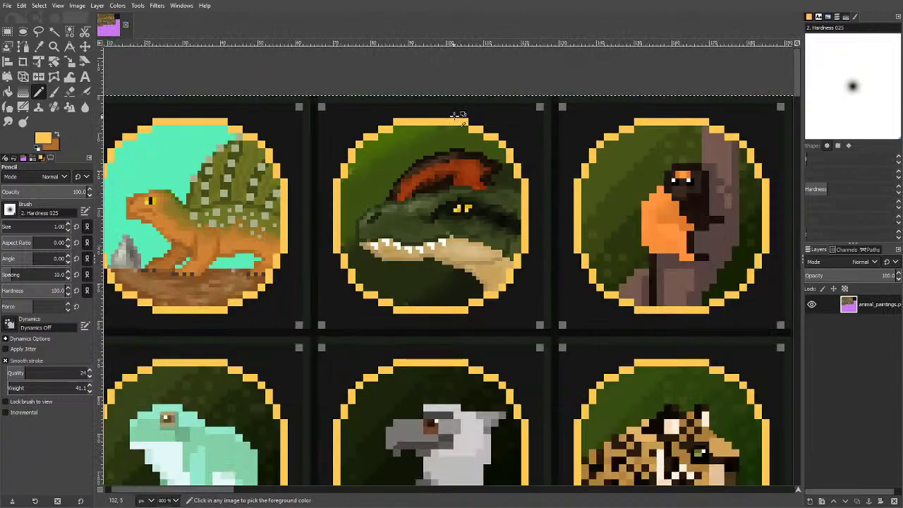
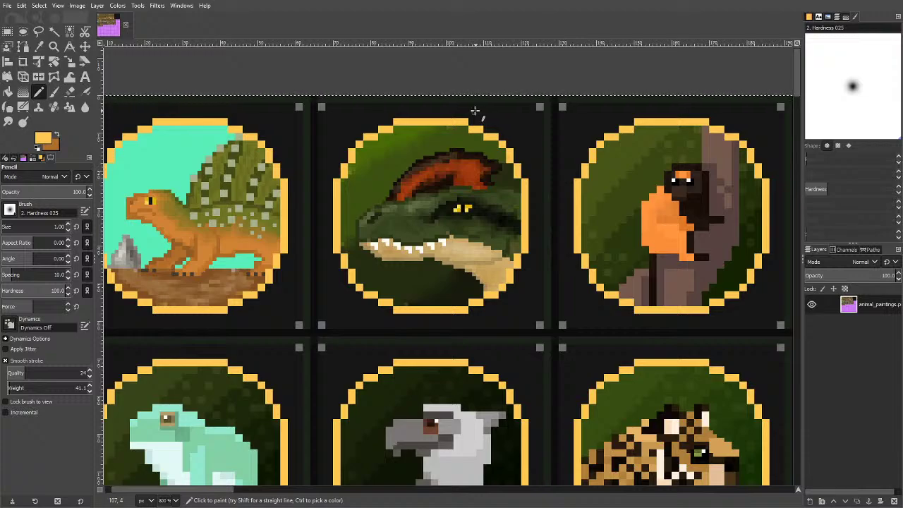
{"action": "key", "text": "ctrl"}
{"action": "scroll", "coordinate": [516, 197], "scroll_direction": "up", "scroll_amount": 5}
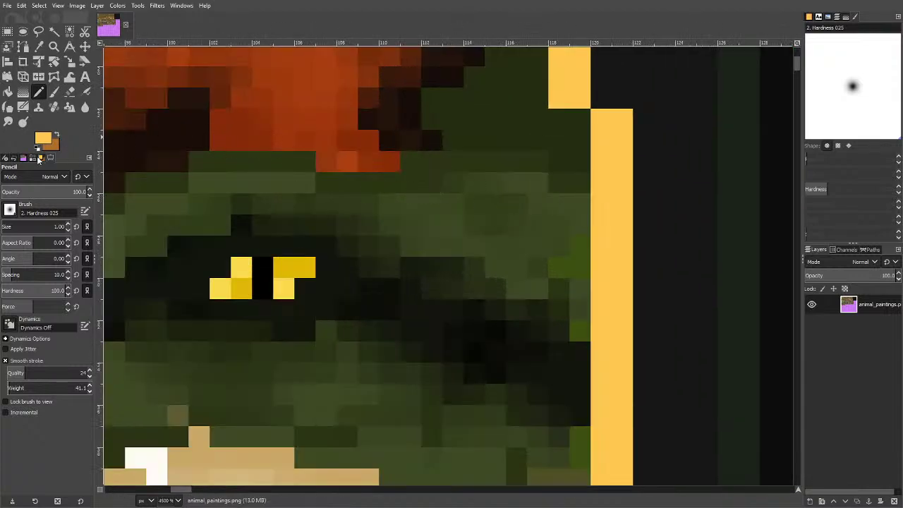
Set the foreground colour to dark green 171c0e and darken the upper edge of the dinosaur's head behind the crest.
{"action": "left_click", "coordinate": [41, 138]}
{"action": "left_click", "coordinate": [491, 145]}
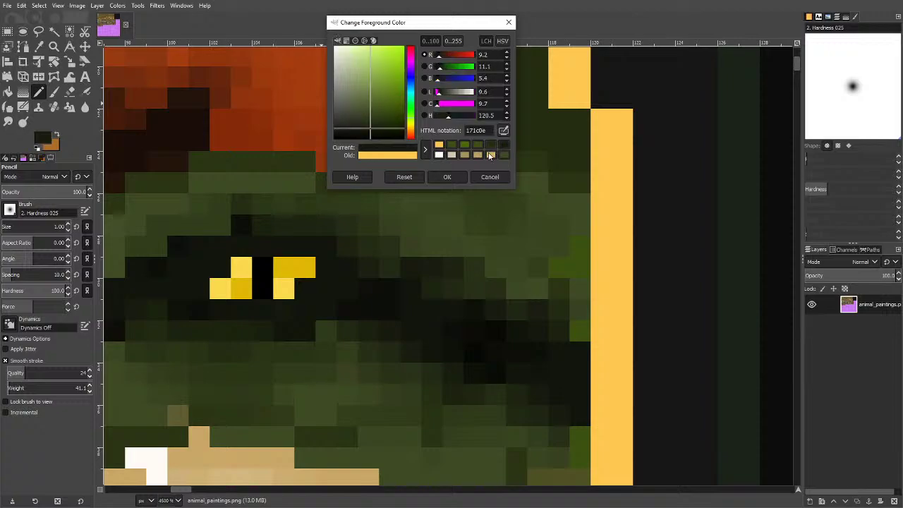
{"action": "left_click", "coordinate": [447, 177]}
{"action": "mouse_move", "coordinate": [444, 158]}
{"action": "left_mouse_down"}
{"action": "mouse_move", "coordinate": [541, 171]}
{"action": "mouse_move", "coordinate": [558, 185]}
{"action": "left_mouse_up"}
{"action": "scroll", "coordinate": [558, 185], "scroll_direction": "down", "scroll_amount": 4}
{"action": "scroll", "coordinate": [520, 210], "scroll_direction": "up", "scroll_amount": 4}
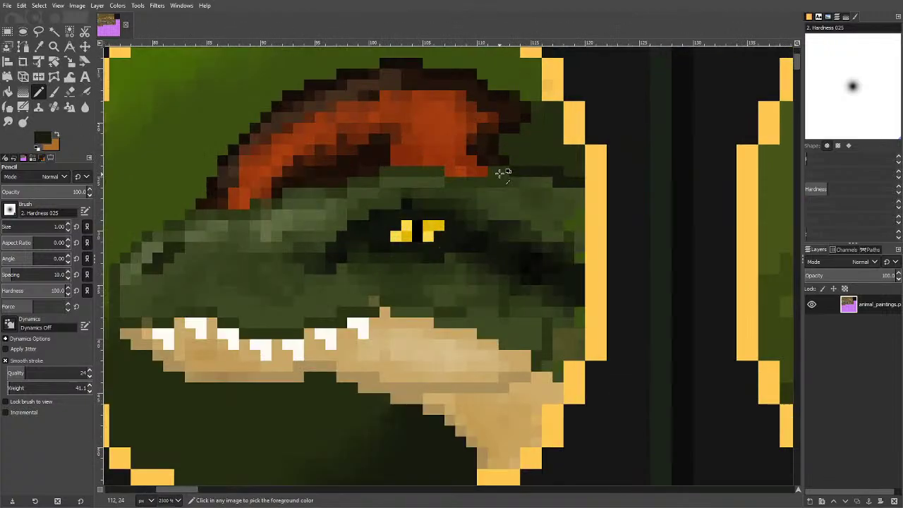
Outline the top and front of the dinosaur's snout around the nostril with single dark green pencil pixels.
{"action": "scroll", "coordinate": [581, 162], "scroll_direction": "down", "scroll_amount": 4}
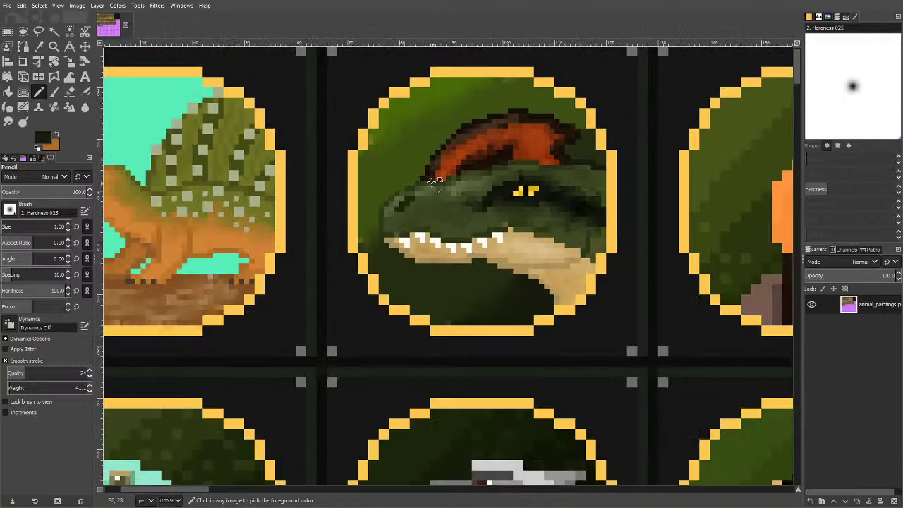
{"action": "scroll", "coordinate": [432, 182], "scroll_direction": "up", "scroll_amount": 4}
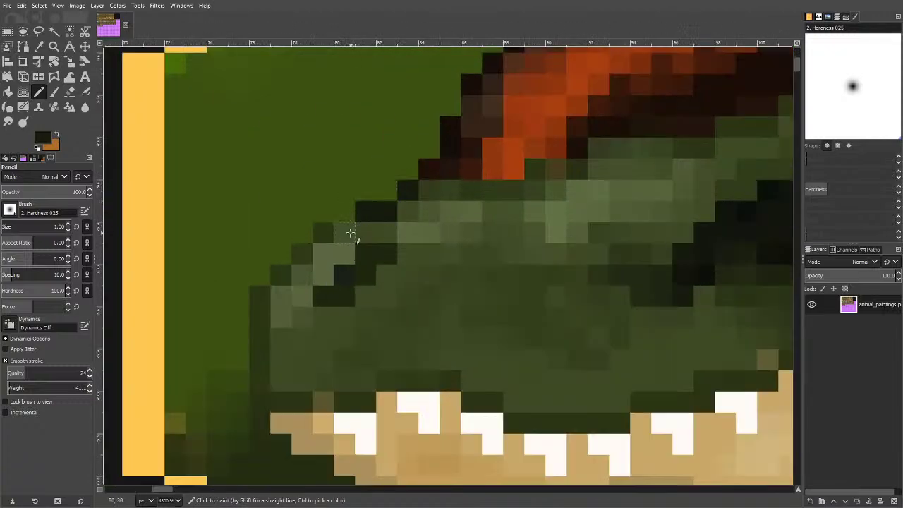
{"action": "left_click", "coordinate": [350, 233]}
{"action": "left_click", "coordinate": [329, 236]}
{"action": "left_click", "coordinate": [307, 257]}
{"action": "left_click", "coordinate": [286, 276]}
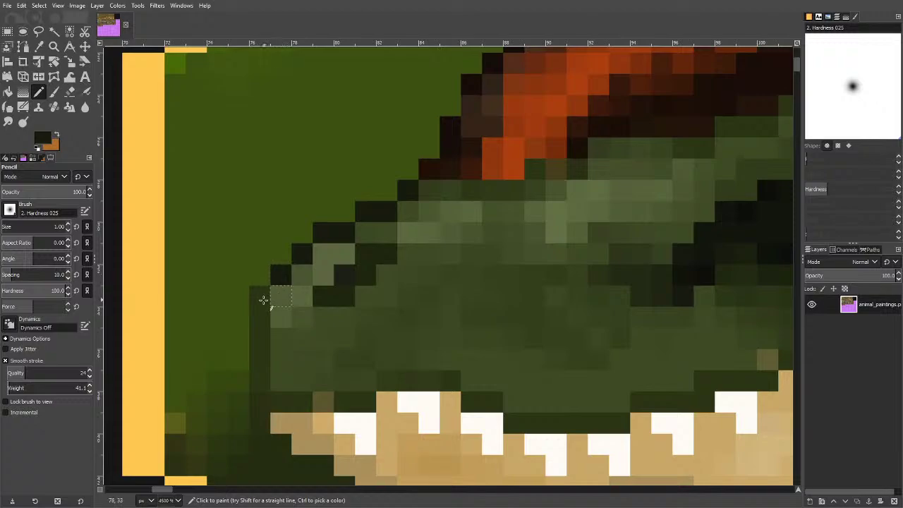
{"action": "left_click_drag", "start_coordinate": [262, 300], "coordinate": [260, 332]}
{"action": "scroll", "coordinate": [261, 331], "scroll_direction": "down", "scroll_amount": 6}
{"action": "scroll", "coordinate": [403, 265], "scroll_direction": "up", "scroll_amount": 1}
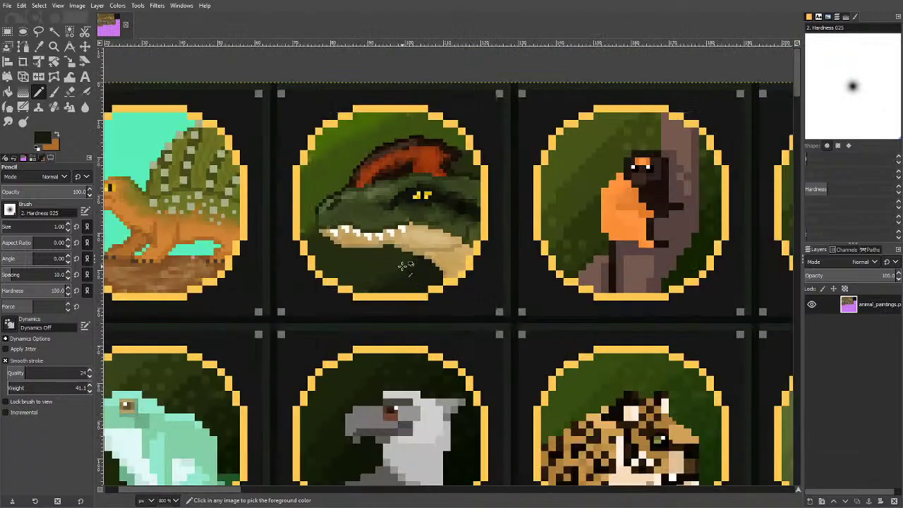
Pick the jaw's shadow tan, darken it to a deeper brown and paint it along the underside of the lower jaw.
{"action": "scroll", "coordinate": [403, 266], "scroll_direction": "up", "scroll_amount": 3}
{"action": "key", "text": "o"}
{"action": "left_click", "coordinate": [454, 219]}
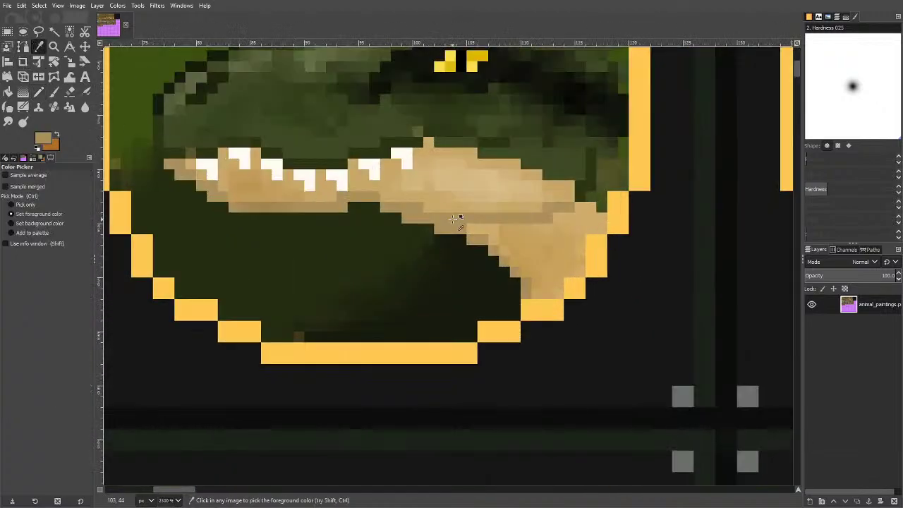
{"action": "left_click", "coordinate": [43, 139]}
{"action": "left_click_drag", "start_coordinate": [367, 80], "coordinate": [371, 86]}
{"action": "left_click", "coordinate": [447, 176]}
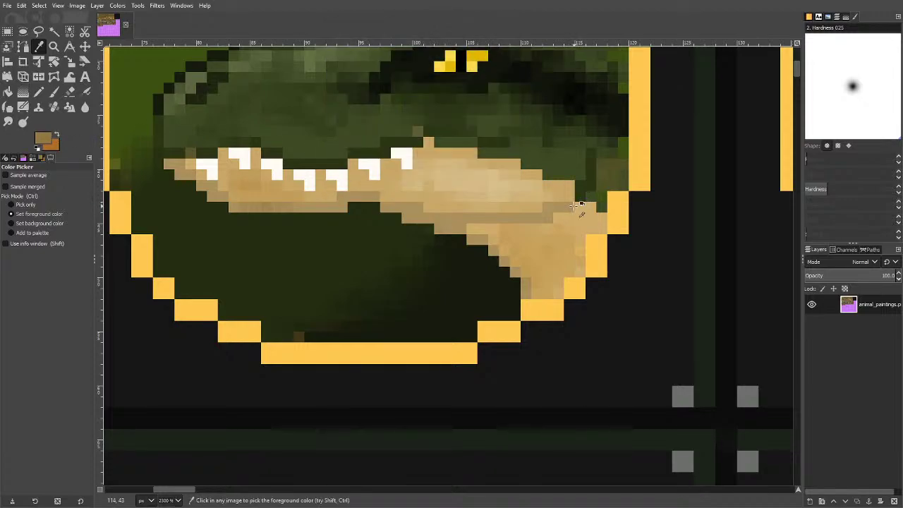
{"action": "key", "text": "n"}
{"action": "mouse_move", "coordinate": [549, 203]}
{"action": "left_mouse_down"}
{"action": "mouse_move", "coordinate": [569, 211]}
{"action": "mouse_move", "coordinate": [447, 225]}
{"action": "mouse_move", "coordinate": [330, 205]}
{"action": "left_mouse_up"}
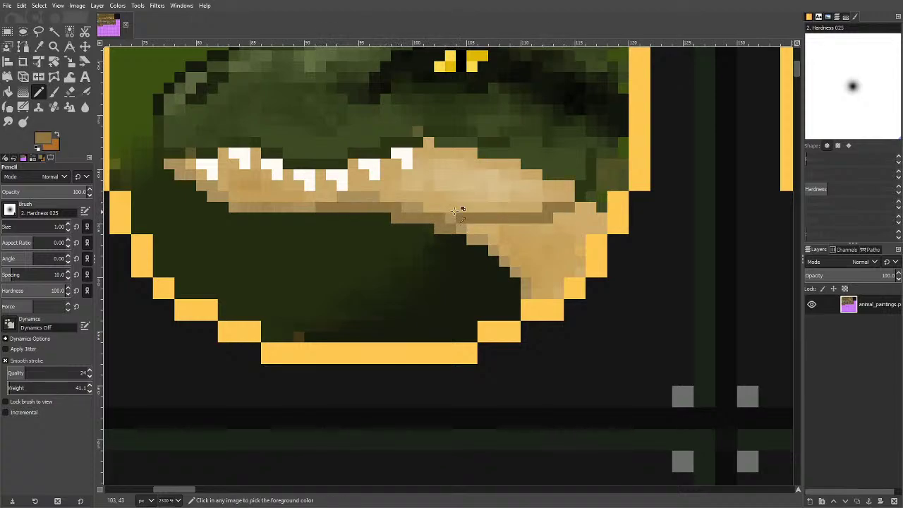
Pick the mid green beside the crest and try speckling single pixels over the dark background below the jaw.
{"action": "scroll", "coordinate": [496, 159], "scroll_direction": "down", "scroll_amount": 5, "text": "ctrl"}
{"action": "scroll", "coordinate": [494, 162], "scroll_direction": "up", "scroll_amount": 1, "text": "ctrl"}
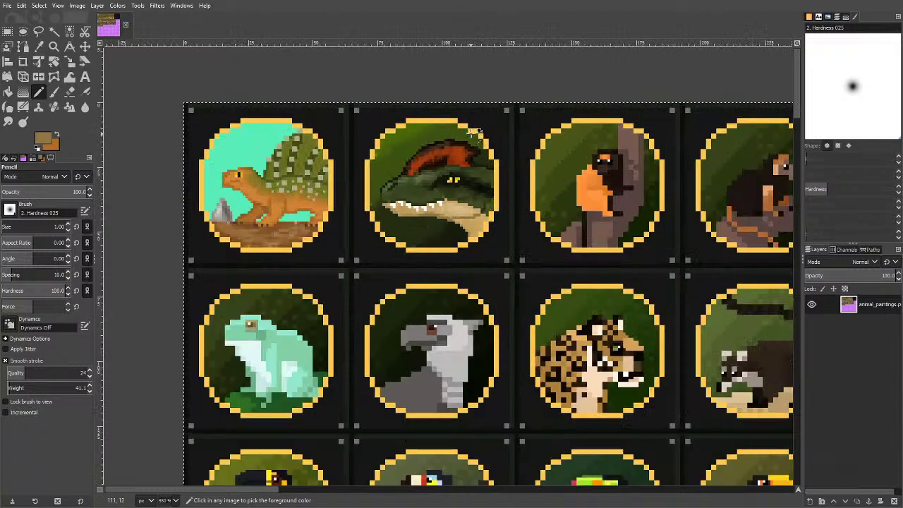
{"action": "scroll", "coordinate": [400, 139], "scroll_direction": "up", "scroll_amount": 5, "text": "ctrl"}
{"action": "scroll", "coordinate": [400, 139], "scroll_direction": "down", "scroll_amount": 2, "text": "ctrl"}
{"action": "key", "text": "o"}
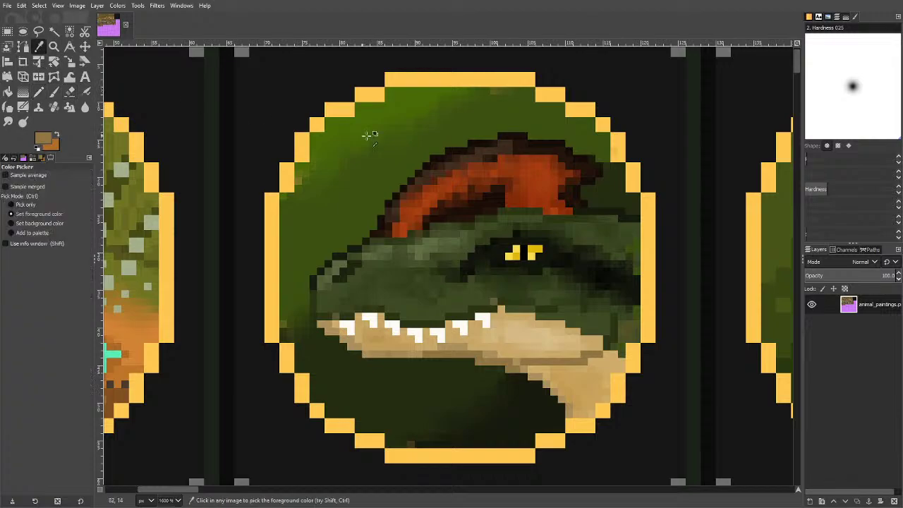
{"action": "left_click", "coordinate": [398, 154]}
{"action": "key", "text": "n"}
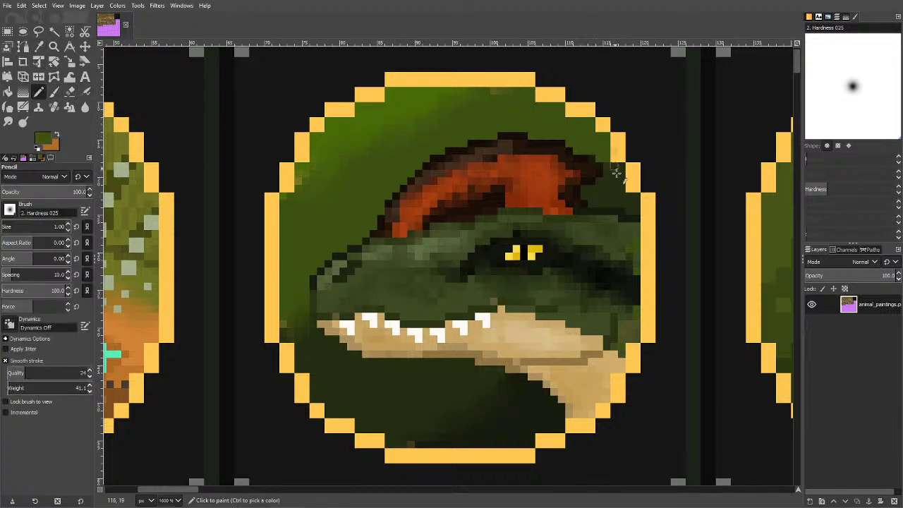
{"action": "left_click", "coordinate": [366, 384]}
{"action": "left_click", "coordinate": [344, 392]}
{"action": "left_click", "coordinate": [322, 368]}
{"action": "left_click", "coordinate": [329, 360]}
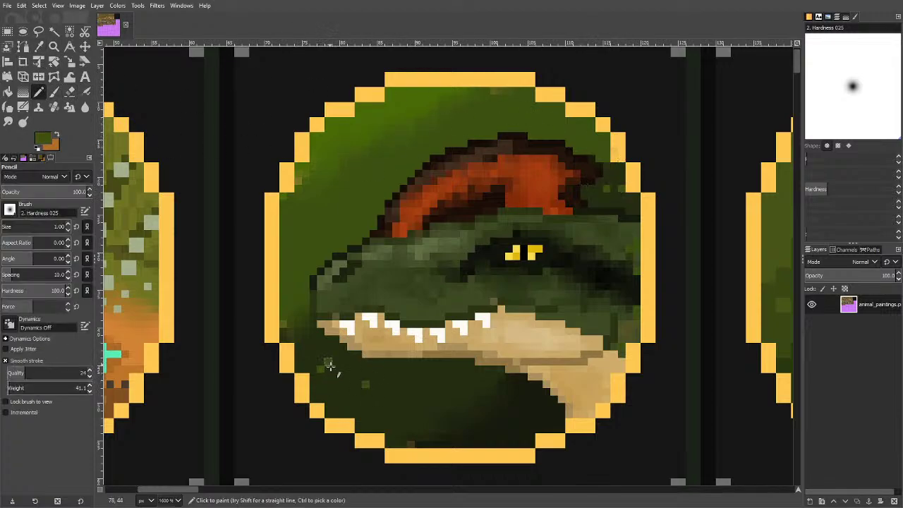
{"action": "left_click", "coordinate": [332, 374]}
{"action": "left_click", "coordinate": [388, 383]}
{"action": "left_click", "coordinate": [373, 415]}
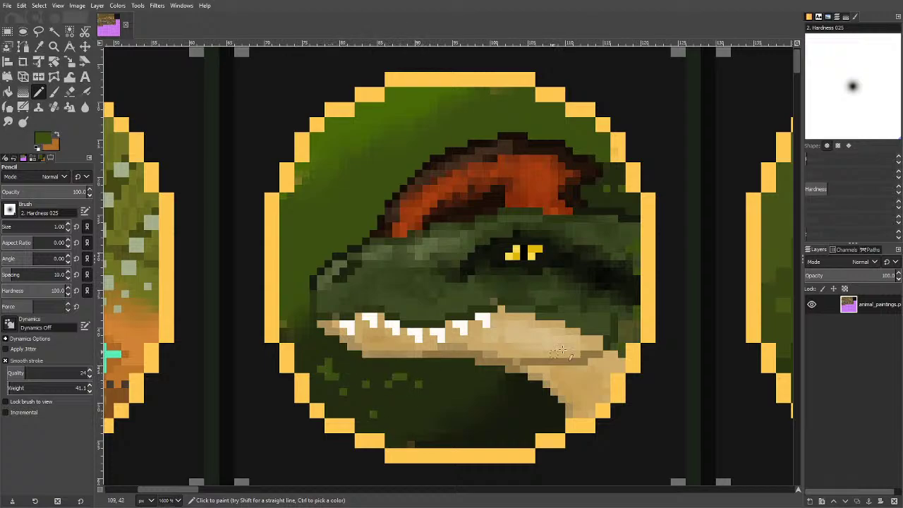
Undo the green speckles painted on the dark background below the jaw.
{"action": "key", "text": "ctrl+z"}
{"action": "key", "text": "ctrl+z"}
{"action": "key", "text": "ctrl+z"}
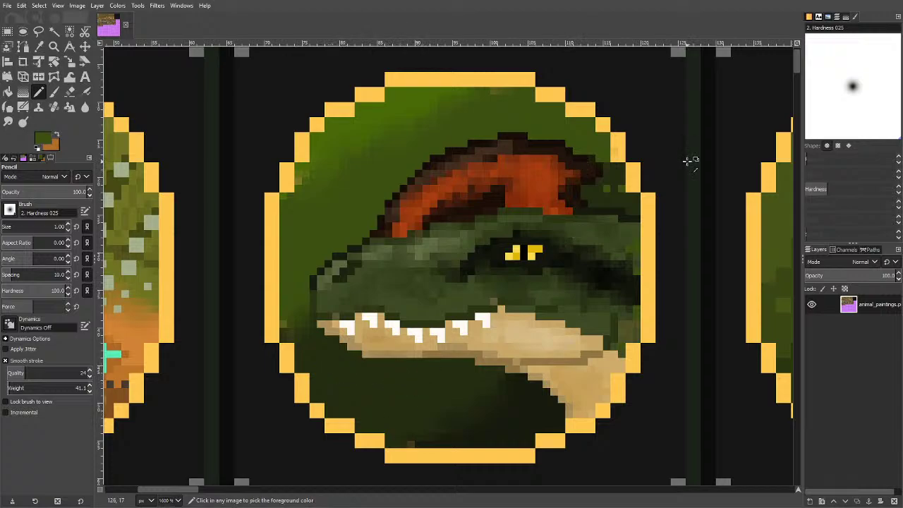
Pick the snout's dark outline green and extend the outline along the top of the head beneath the crest.
{"action": "scroll", "coordinate": [688, 159], "scroll_direction": "down", "scroll_amount": 5}
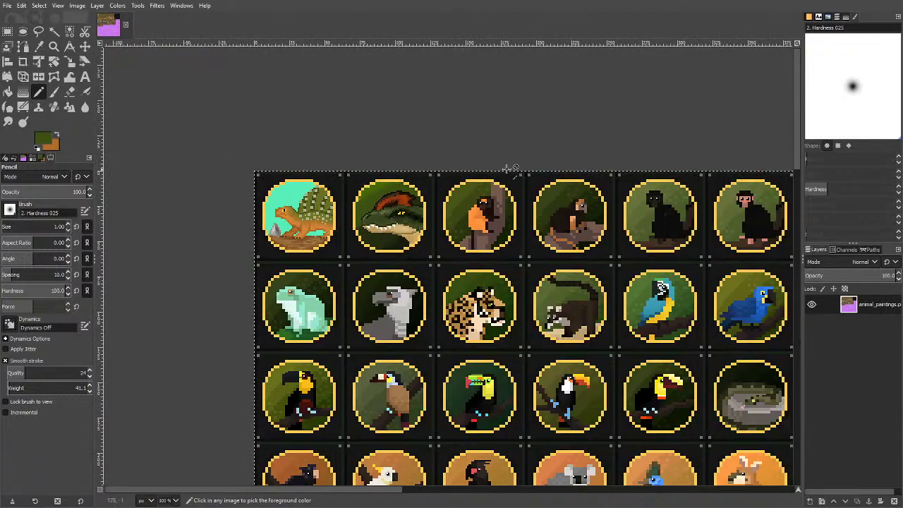
{"action": "scroll", "coordinate": [492, 155], "scroll_direction": "down", "scroll_amount": 1}
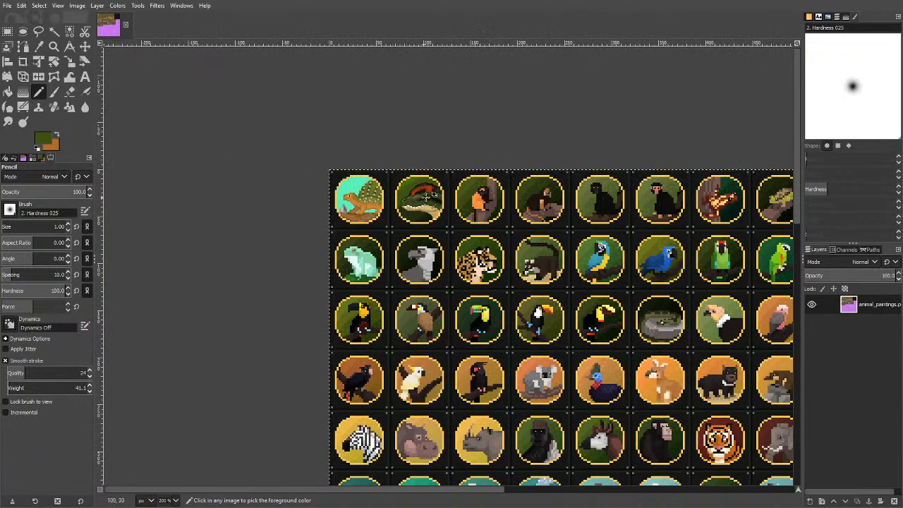
{"action": "scroll", "coordinate": [479, 191], "scroll_direction": "up", "scroll_amount": 1}
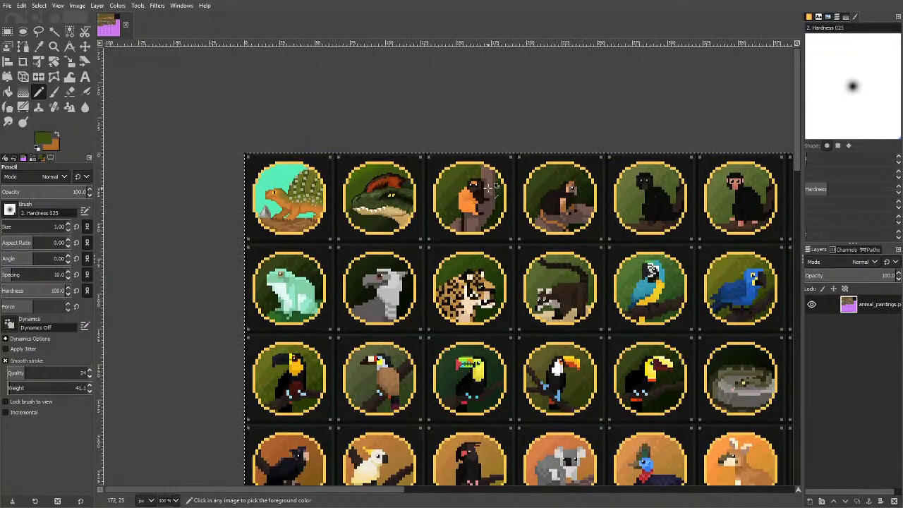
{"action": "scroll", "coordinate": [479, 190], "scroll_direction": "up", "scroll_amount": 1}
{"action": "scroll", "coordinate": [315, 189], "scroll_direction": "up", "scroll_amount": 5}
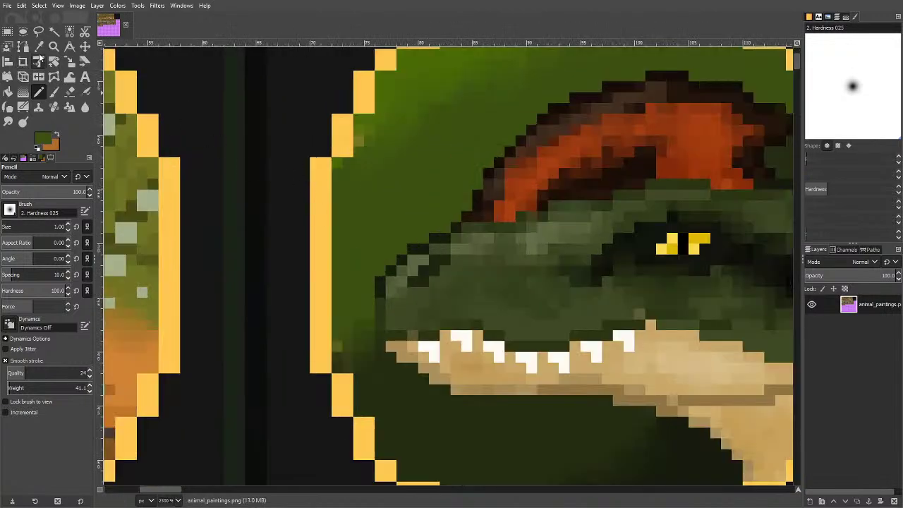
{"action": "key", "text": "o"}
{"action": "left_click", "coordinate": [457, 226]}
{"action": "key", "text": "n"}
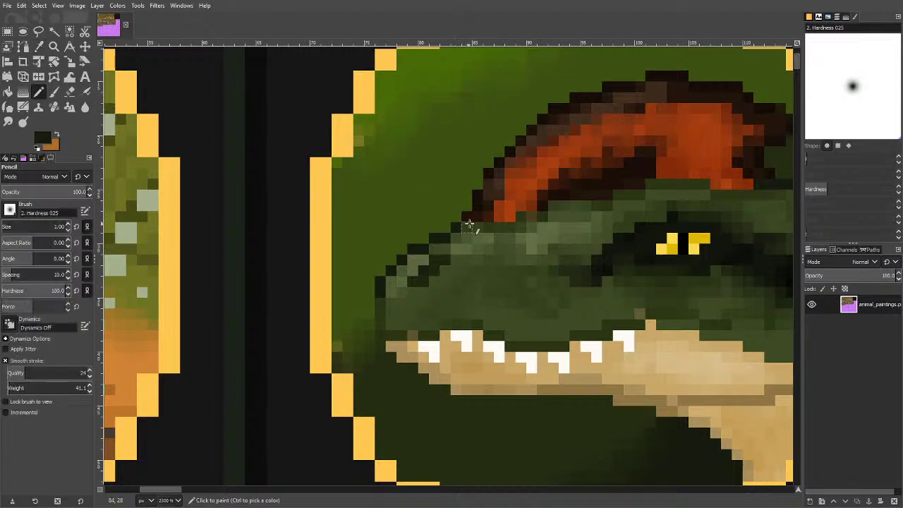
{"action": "mouse_move", "coordinate": [470, 226]}
{"action": "left_mouse_down"}
{"action": "mouse_move", "coordinate": [514, 228]}
{"action": "mouse_move", "coordinate": [554, 206]}
{"action": "mouse_move", "coordinate": [653, 187]}
{"action": "mouse_move", "coordinate": [770, 198]}
{"action": "left_mouse_up"}
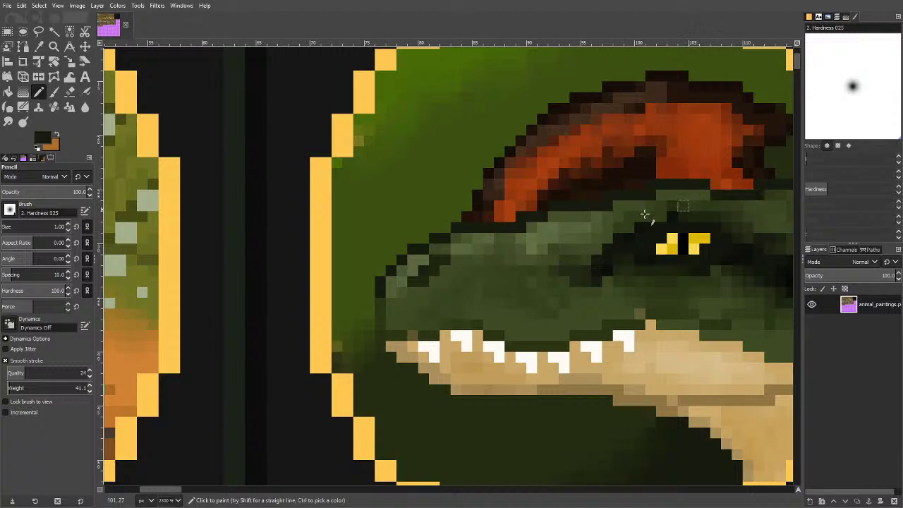
Set the foreground colour to pure white and bucket-fill the green background beside the monkey in the third frame.
{"action": "scroll", "coordinate": [479, 201], "scroll_direction": "down", "scroll_amount": 4}
{"action": "scroll", "coordinate": [478, 201], "scroll_direction": "down", "scroll_amount": 1}
{"action": "scroll", "coordinate": [504, 131], "scroll_direction": "down", "scroll_amount": 3}
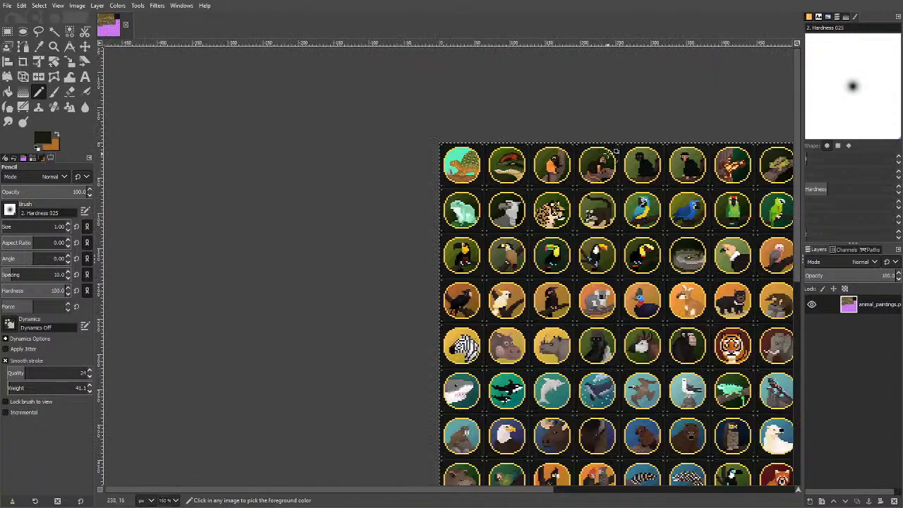
{"action": "scroll", "coordinate": [560, 158], "scroll_direction": "up", "scroll_amount": 6}
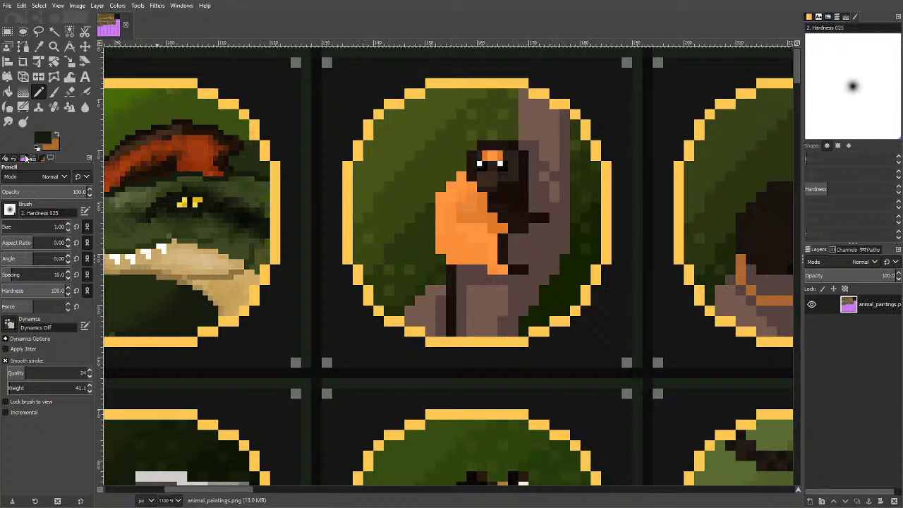
{"action": "left_click", "coordinate": [48, 136]}
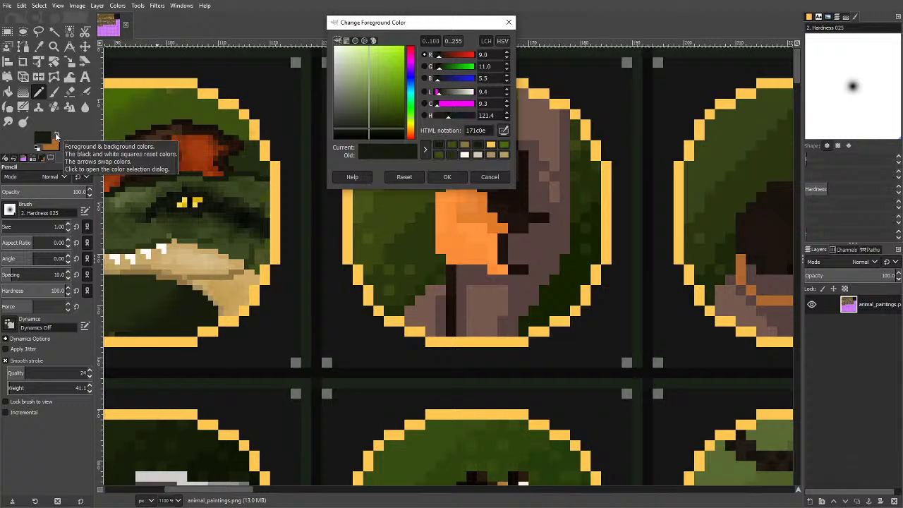
{"action": "left_click", "coordinate": [464, 153]}
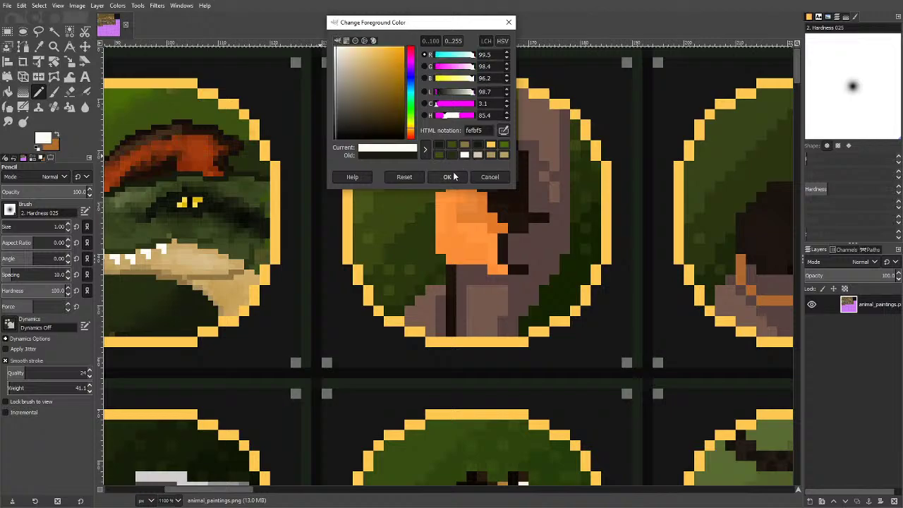
{"action": "mouse_move", "coordinate": [336, 51]}
{"action": "left_mouse_down"}
{"action": "mouse_move", "coordinate": [347, 66]}
{"action": "mouse_move", "coordinate": [336, 51]}
{"action": "left_mouse_up"}
{"action": "key", "text": "Return"}
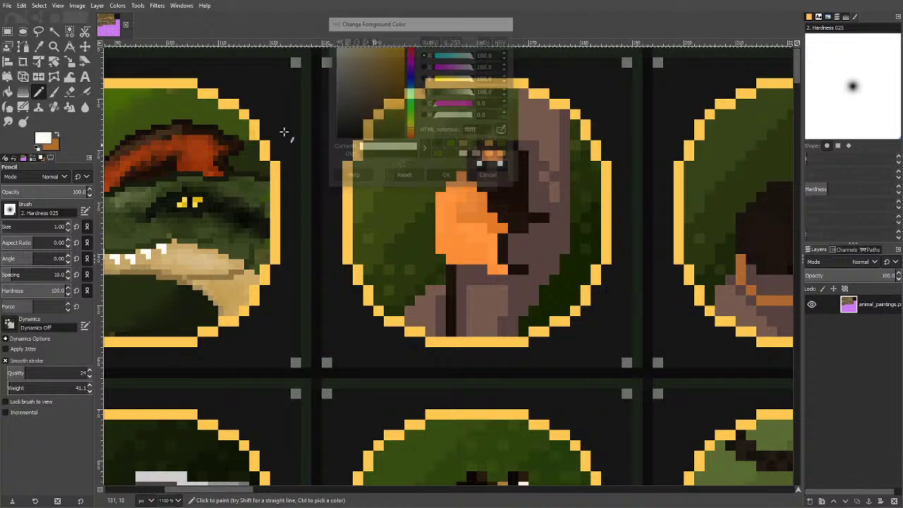
{"action": "left_click", "coordinate": [8, 92]}
{"action": "left_click", "coordinate": [462, 126]}
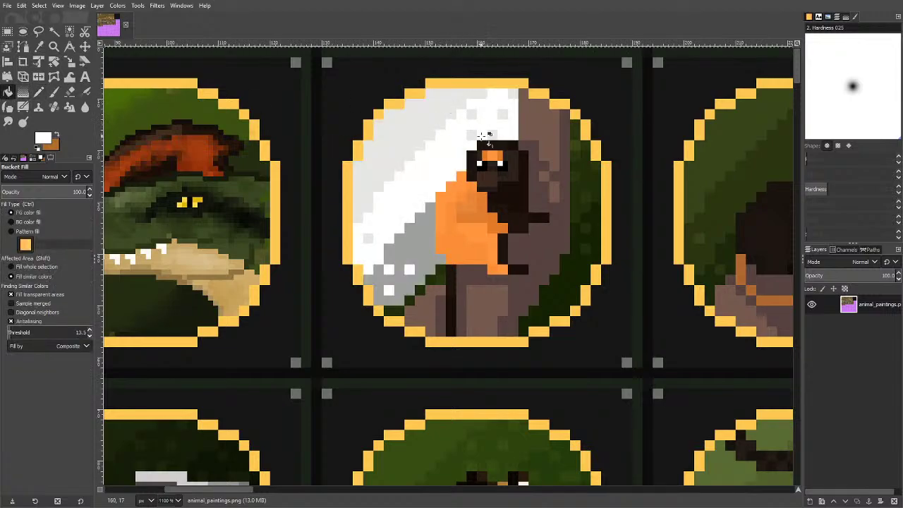
{"action": "left_click", "coordinate": [462, 113]}
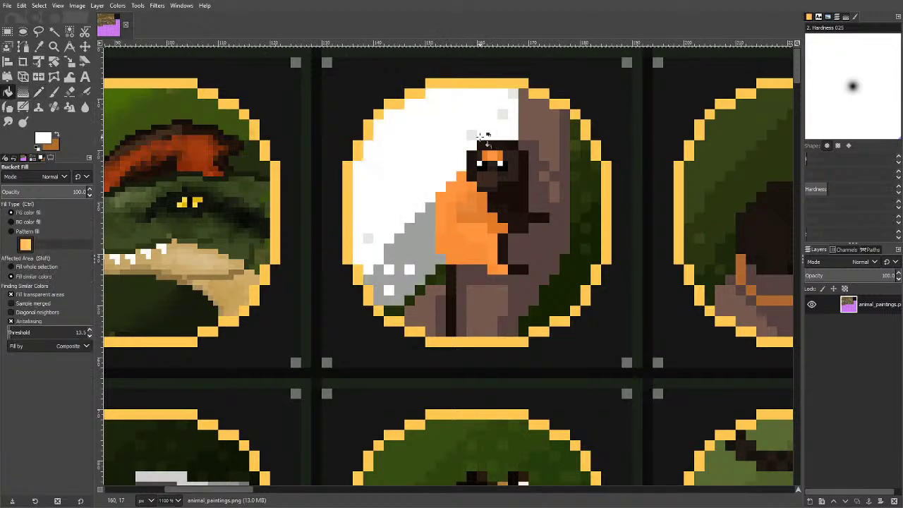
Bucket-fill the upper tree trunk and the monkey's face, orange body and dark fur with white.
{"action": "left_click", "coordinate": [538, 116]}
{"action": "left_click", "coordinate": [501, 168]}
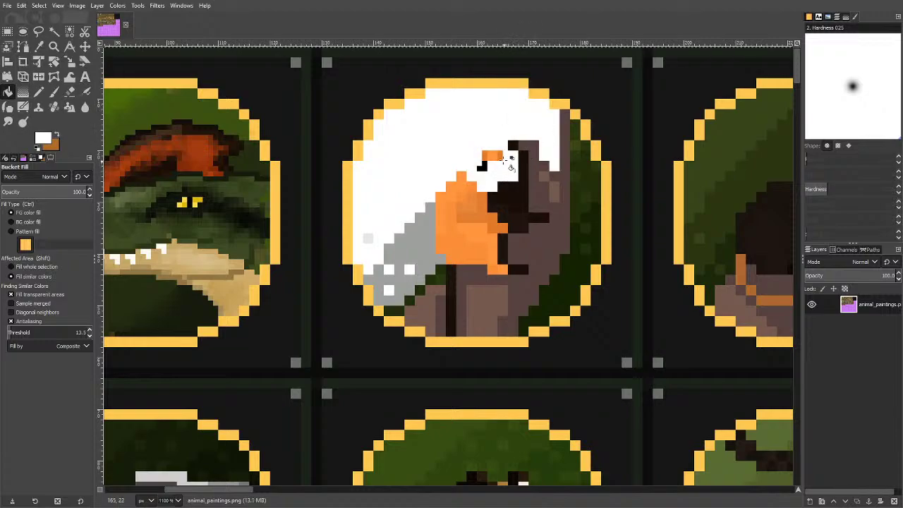
{"action": "left_click", "coordinate": [493, 156]}
{"action": "left_click", "coordinate": [474, 181]}
{"action": "left_click", "coordinate": [471, 216]}
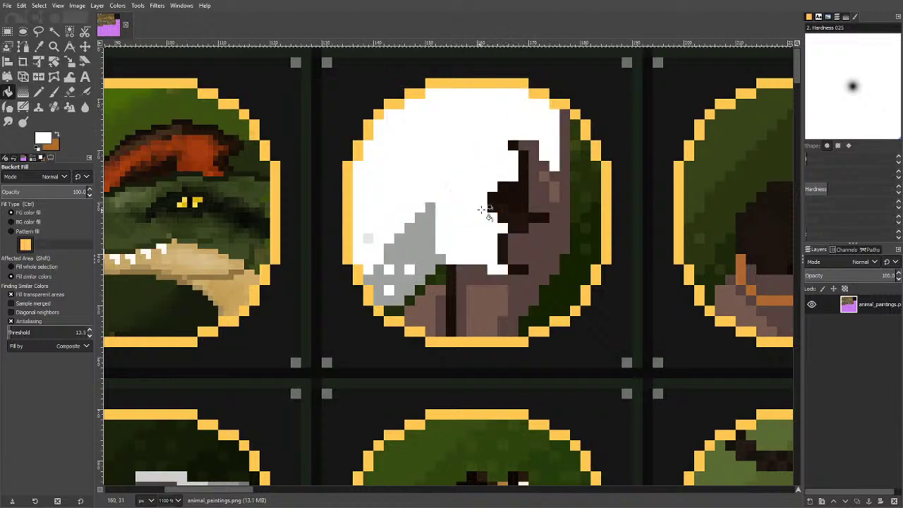
{"action": "left_click", "coordinate": [519, 204]}
{"action": "left_click", "coordinate": [513, 145]}
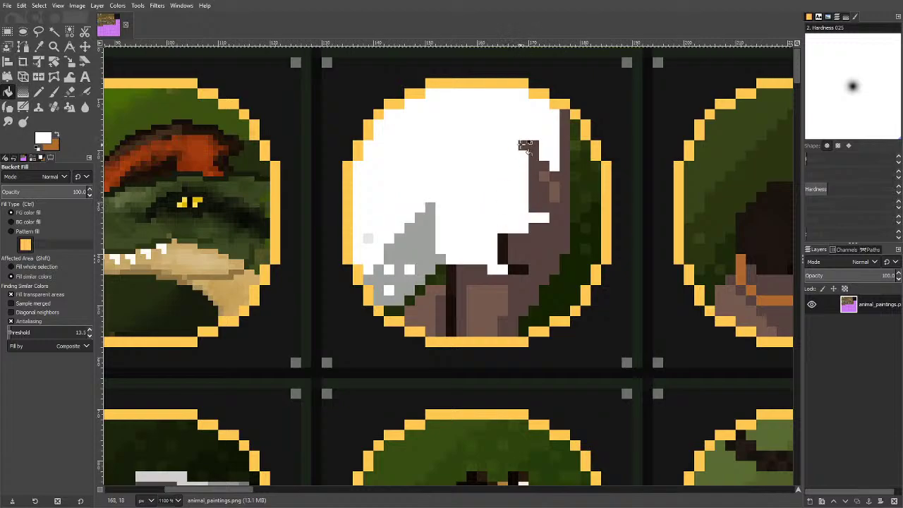
Fill the rest of the tree trunk, the dark green background behind it and the monkey's foot with white.
{"action": "left_click", "coordinate": [535, 157]}
{"action": "left_click", "coordinate": [582, 170]}
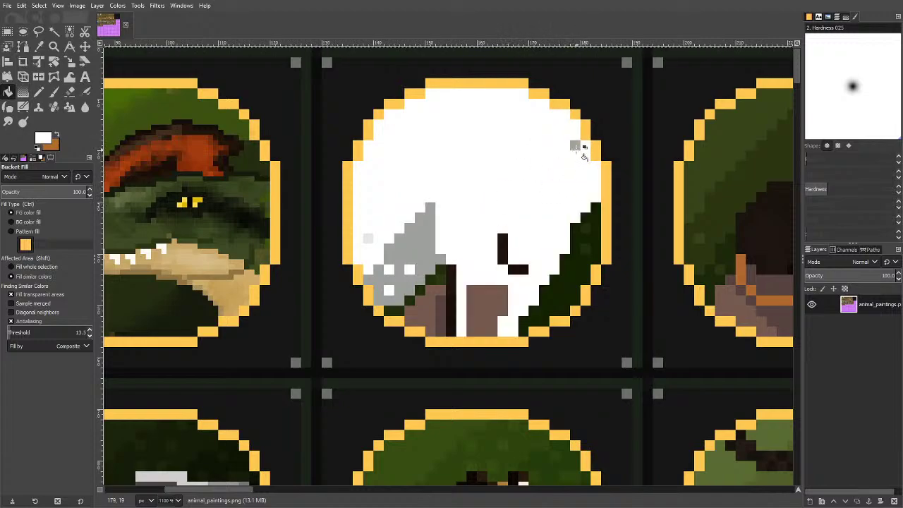
{"action": "left_click", "coordinate": [594, 214]}
{"action": "left_click", "coordinate": [486, 303]}
{"action": "left_click", "coordinate": [519, 269]}
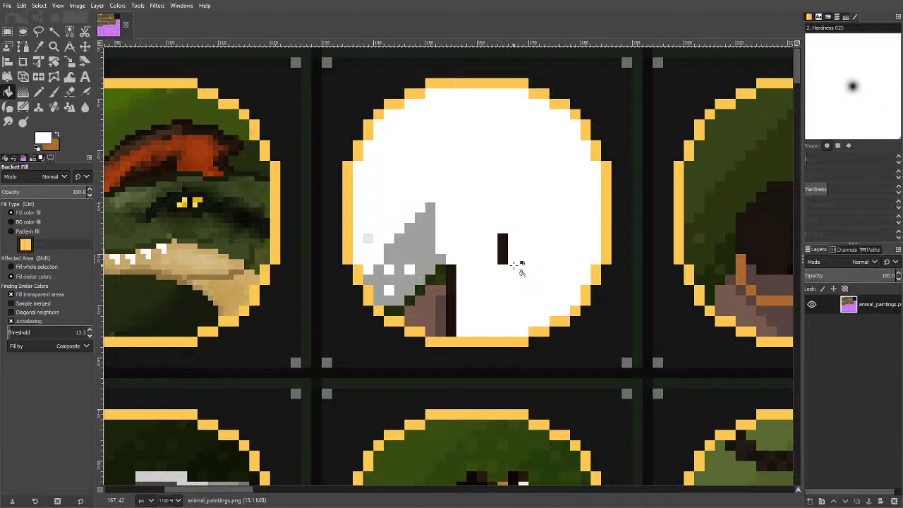
Bucket-fill the remaining dark, grey, green and brown patches inside the third frame with white.
{"action": "left_click", "coordinate": [502, 247]}
{"action": "left_click", "coordinate": [422, 246]}
{"action": "left_click", "coordinate": [368, 239]}
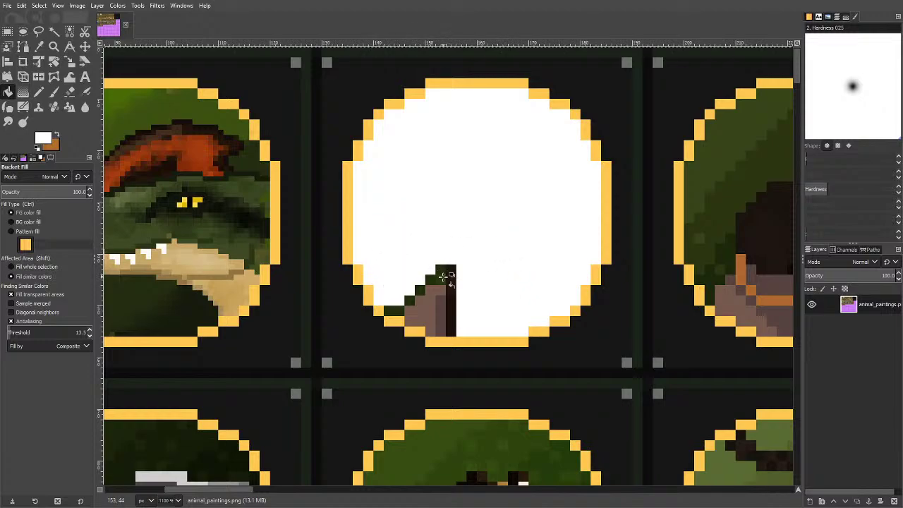
{"action": "left_click", "coordinate": [432, 274]}
{"action": "left_click", "coordinate": [422, 300]}
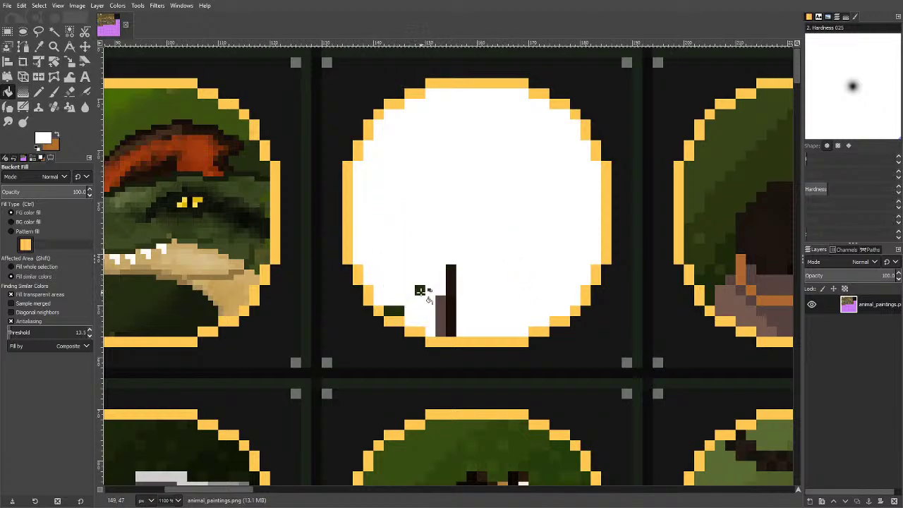
{"action": "left_click", "coordinate": [420, 290]}
{"action": "left_click", "coordinate": [395, 310]}
{"action": "left_click", "coordinate": [439, 311]}
{"action": "left_click", "coordinate": [451, 296]}
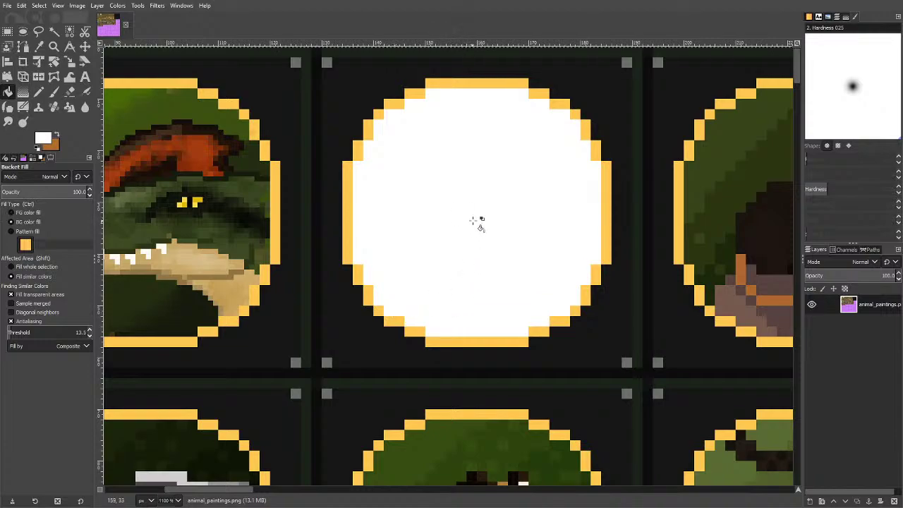
Look over the sheet's animal portraits and the cleared third frame among them.
{"action": "scroll", "coordinate": [478, 221], "scroll_direction": "down", "scroll_amount": 5}
{"action": "scroll", "coordinate": [426, 145], "scroll_direction": "down", "scroll_amount": 2}
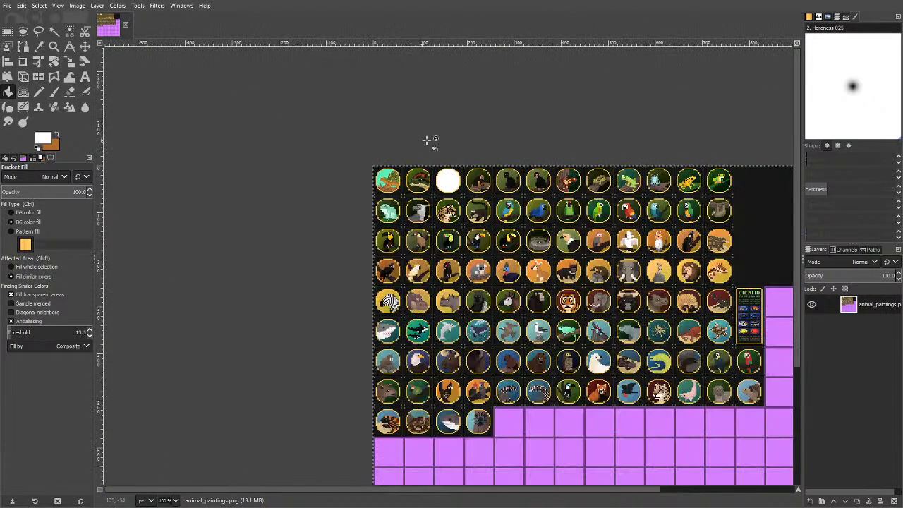
{"action": "scroll", "coordinate": [444, 168], "scroll_direction": "up", "scroll_amount": 1}
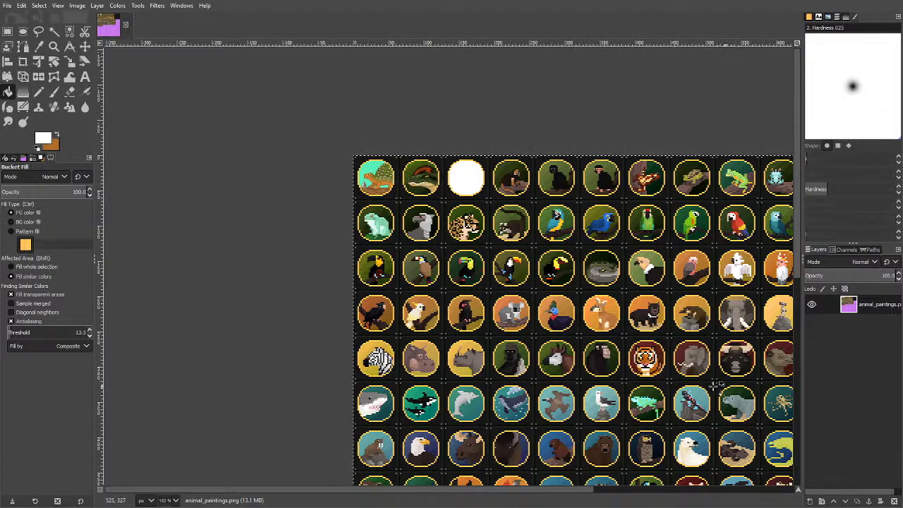
{"action": "scroll", "coordinate": [713, 315], "scroll_direction": "up", "scroll_amount": 5}
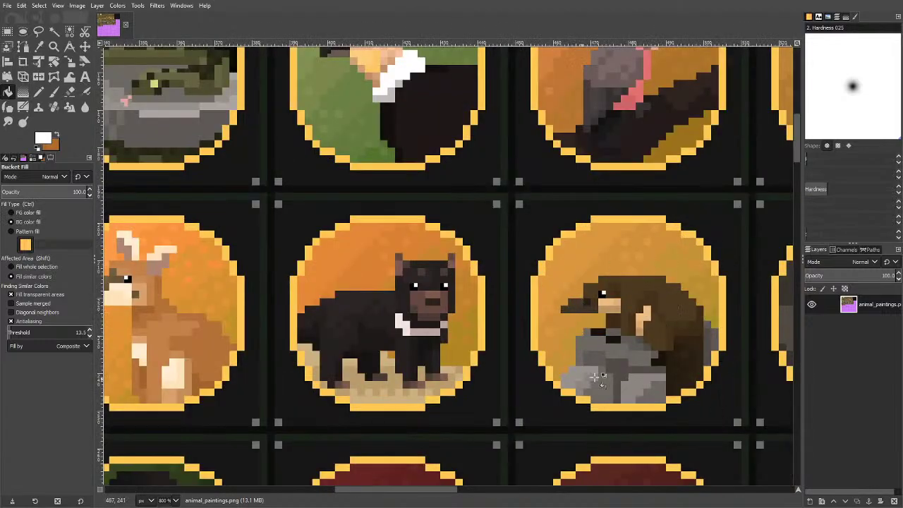
{"action": "scroll", "coordinate": [571, 237], "scroll_direction": "down", "scroll_amount": 5}
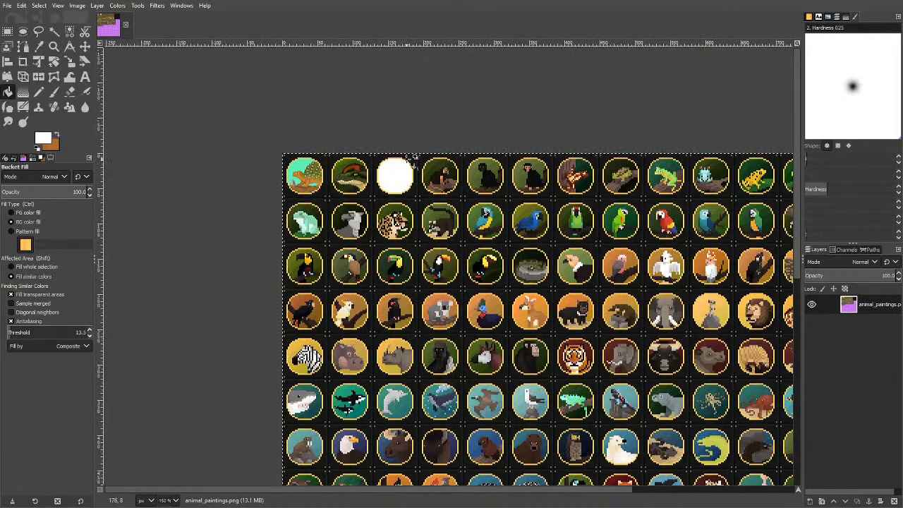
{"action": "scroll", "coordinate": [394, 168], "scroll_direction": "up", "scroll_amount": 4}
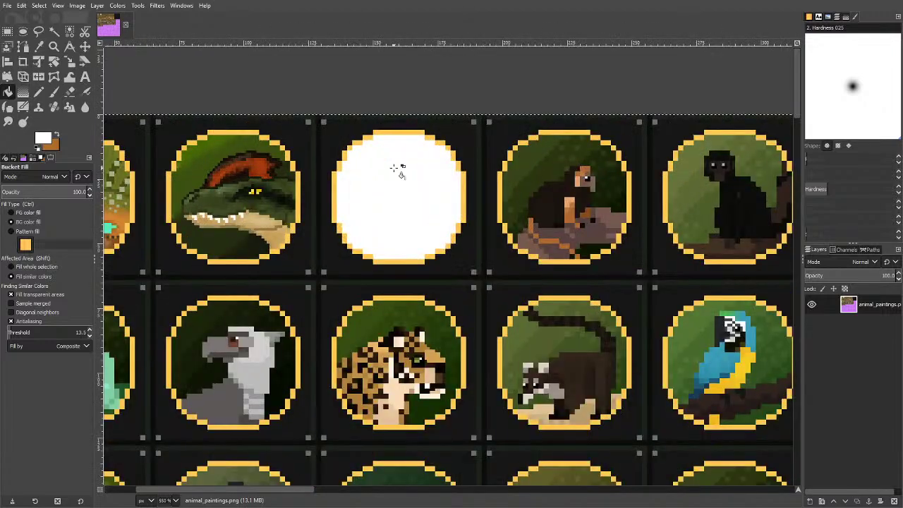
{"action": "scroll", "coordinate": [393, 171], "scroll_direction": "down", "scroll_amount": 1}
{"action": "scroll", "coordinate": [393, 173], "scroll_direction": "up", "scroll_amount": 4}
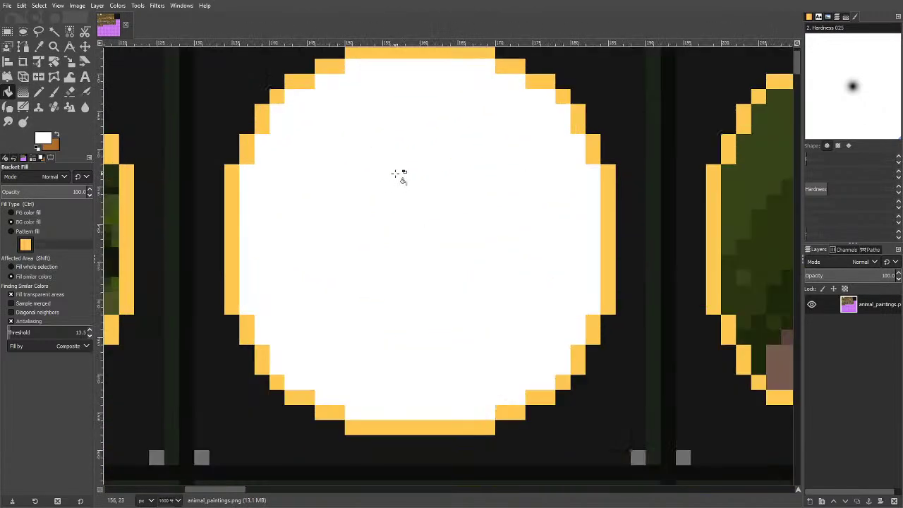
Switch to the Pencil and set the foreground colour to the medium green 739334.
{"action": "left_click", "coordinate": [38, 91]}
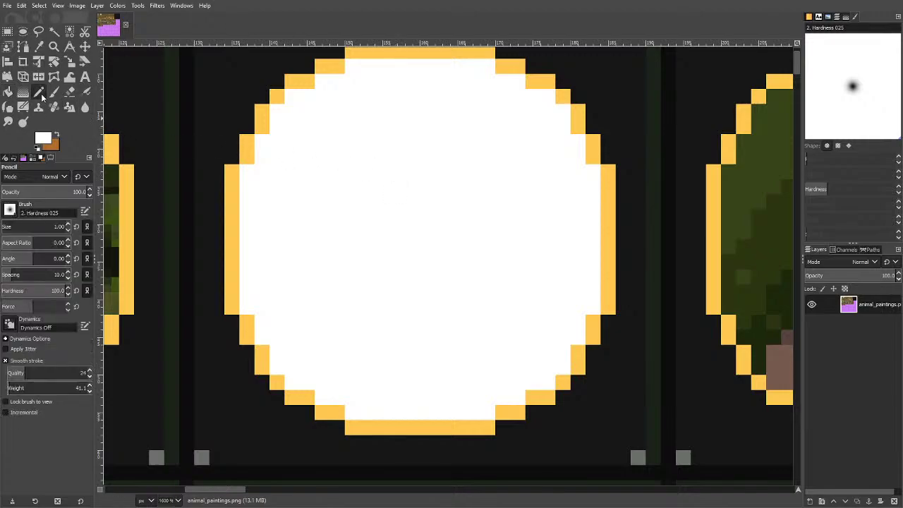
{"action": "left_click", "coordinate": [45, 139]}
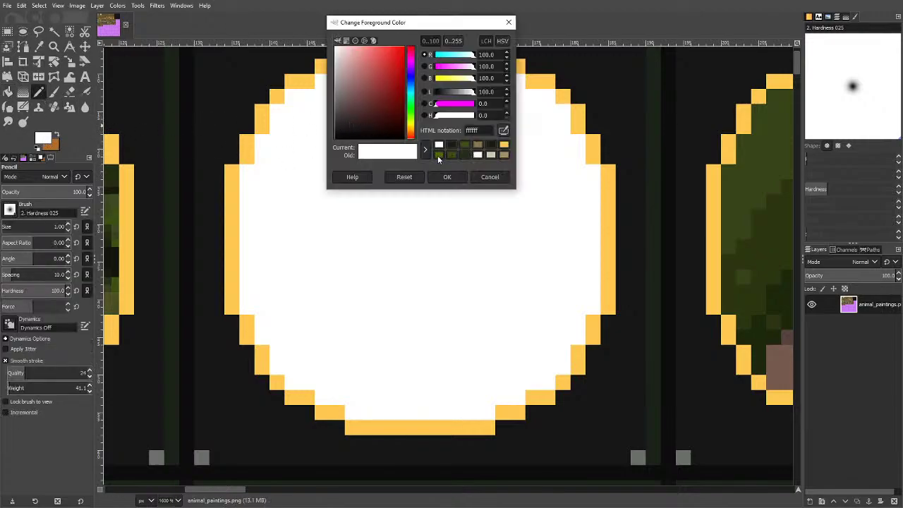
{"action": "left_click", "coordinate": [439, 154]}
{"action": "mouse_move", "coordinate": [374, 98]}
{"action": "left_mouse_down"}
{"action": "mouse_move", "coordinate": [390, 83]}
{"action": "mouse_move", "coordinate": [367, 67]}
{"action": "mouse_move", "coordinate": [366, 85]}
{"action": "mouse_move", "coordinate": [379, 84]}
{"action": "left_mouse_up"}
{"action": "left_click", "coordinate": [446, 176]}
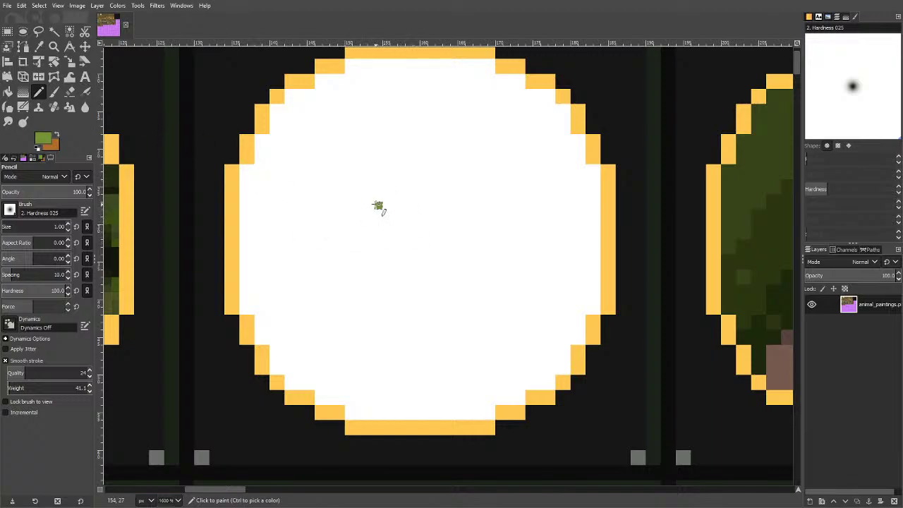
Sketch a large green head in the frame's centre with its neck and body running to the right rim.
{"action": "mouse_move", "coordinate": [380, 208]}
{"action": "left_mouse_down"}
{"action": "mouse_move", "coordinate": [428, 185]}
{"action": "mouse_move", "coordinate": [477, 186]}
{"action": "mouse_move", "coordinate": [503, 207]}
{"action": "mouse_move", "coordinate": [516, 262]}
{"action": "mouse_move", "coordinate": [534, 264]}
{"action": "mouse_move", "coordinate": [589, 228]}
{"action": "mouse_move", "coordinate": [609, 235]}
{"action": "left_mouse_up"}
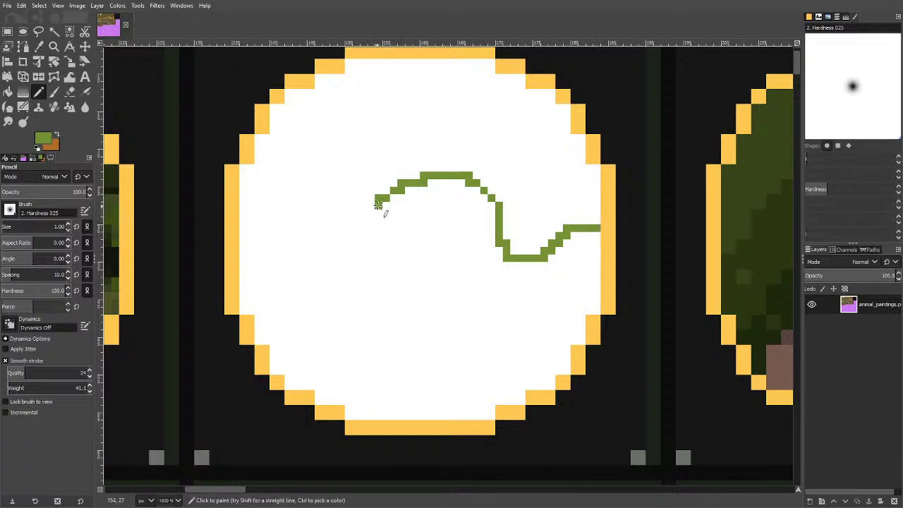
{"action": "mouse_move", "coordinate": [367, 219]}
{"action": "left_mouse_down"}
{"action": "mouse_move", "coordinate": [355, 227]}
{"action": "mouse_move", "coordinate": [429, 252]}
{"action": "mouse_move", "coordinate": [470, 289]}
{"action": "mouse_move", "coordinate": [498, 338]}
{"action": "mouse_move", "coordinate": [537, 350]}
{"action": "mouse_move", "coordinate": [563, 374]}
{"action": "left_mouse_up"}
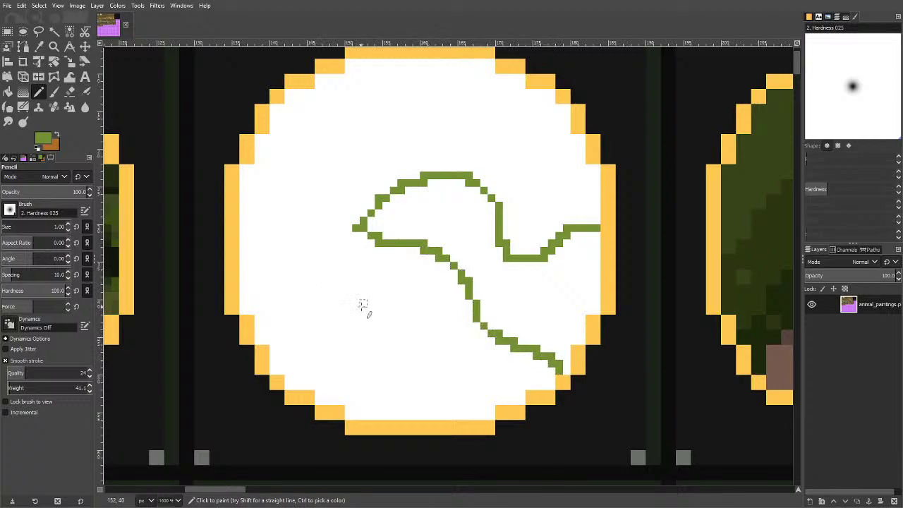
Set the foreground colour to the brown 704211.
{"action": "left_click", "coordinate": [42, 139]}
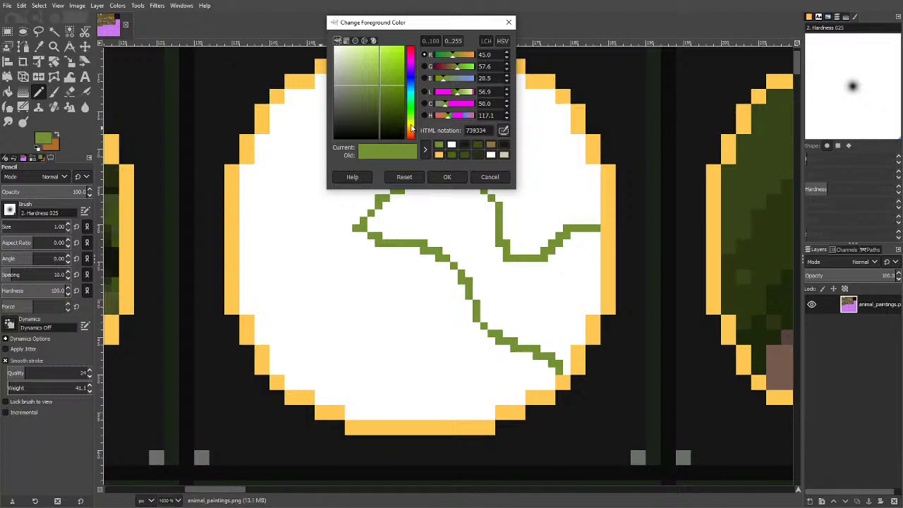
{"action": "left_click", "coordinate": [411, 131]}
{"action": "left_click", "coordinate": [387, 84]}
{"action": "left_click", "coordinate": [396, 101]}
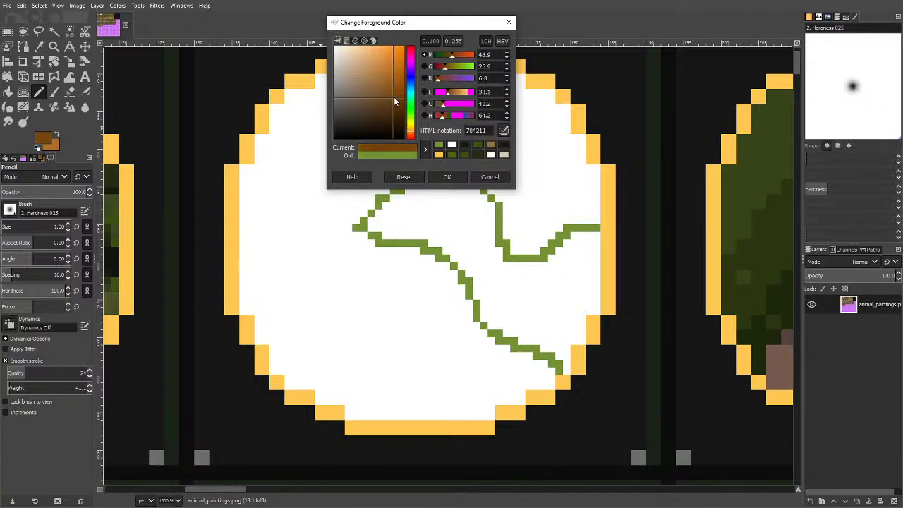
{"action": "left_click", "coordinate": [446, 176]}
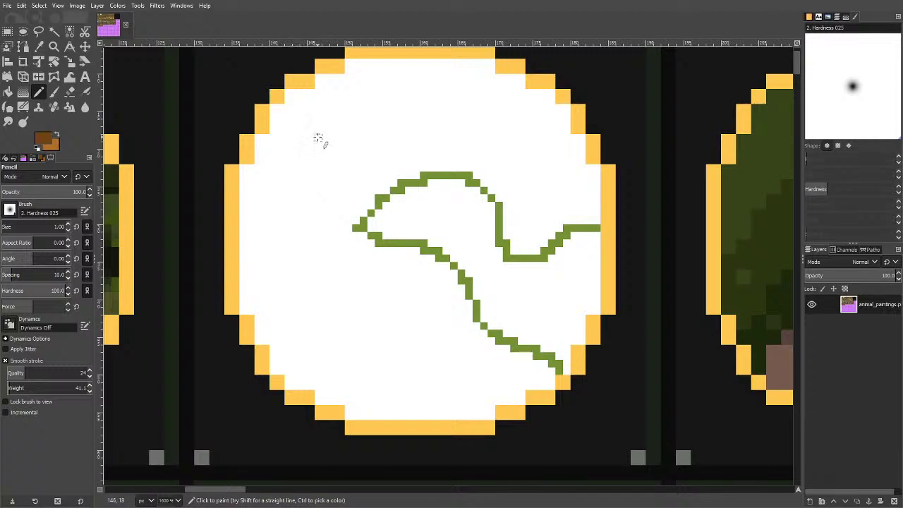
Sketch a brown creature around the green head, with a curved head and back on the left and limbs below.
{"action": "left_click", "coordinate": [445, 103]}
{"action": "left_click_drag", "start_coordinate": [446, 104], "coordinate": [372, 97]}
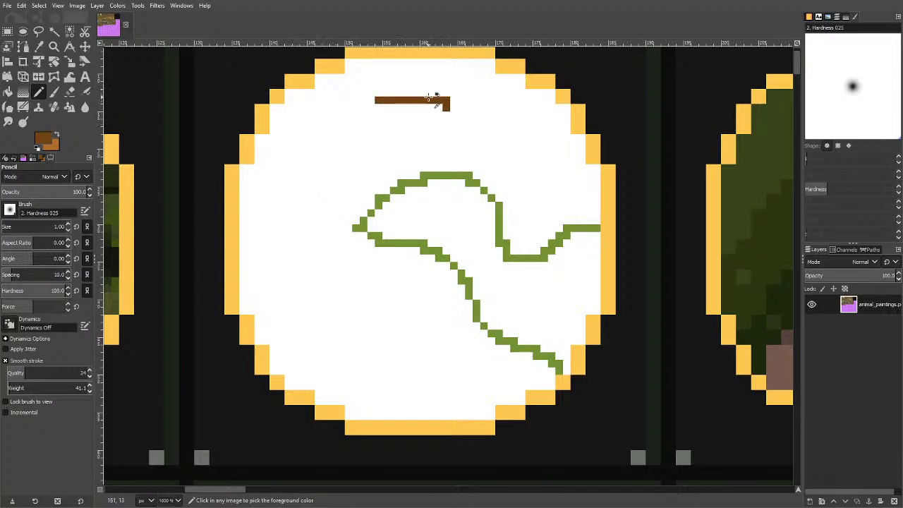
{"action": "key", "text": "ctrl+z"}
{"action": "mouse_move", "coordinate": [445, 106]}
{"action": "left_mouse_down"}
{"action": "mouse_move", "coordinate": [401, 86]}
{"action": "mouse_move", "coordinate": [372, 90]}
{"action": "mouse_move", "coordinate": [327, 133]}
{"action": "left_mouse_up"}
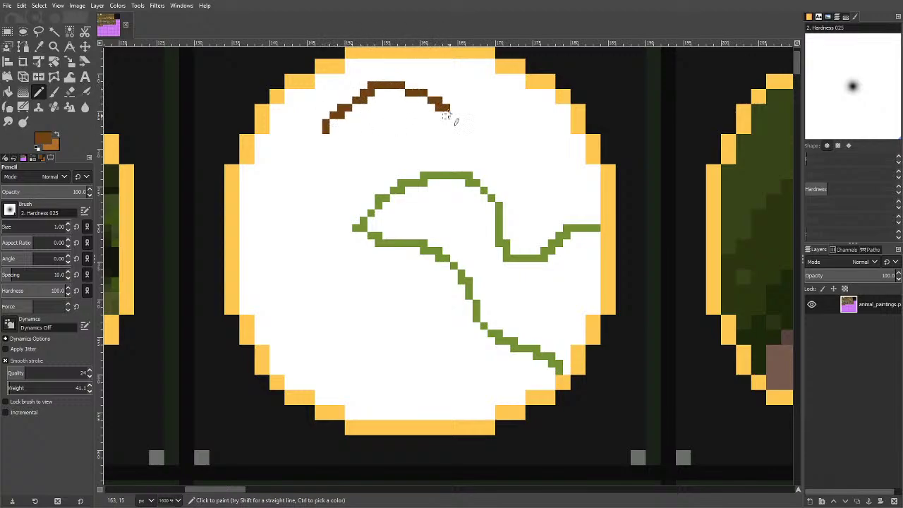
{"action": "left_click_drag", "start_coordinate": [447, 113], "coordinate": [390, 153]}
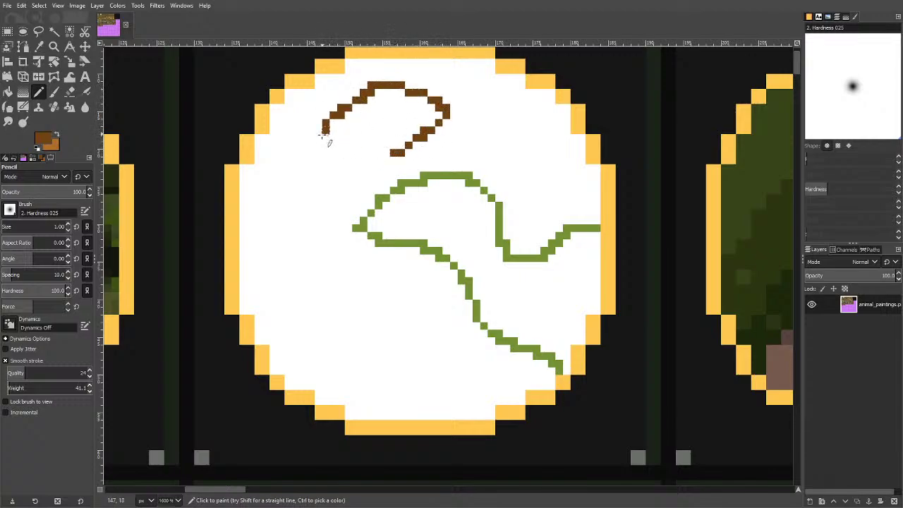
{"action": "mouse_move", "coordinate": [325, 138]}
{"action": "left_mouse_down"}
{"action": "mouse_move", "coordinate": [299, 195]}
{"action": "mouse_move", "coordinate": [296, 240]}
{"action": "mouse_move", "coordinate": [329, 283]}
{"action": "mouse_move", "coordinate": [306, 319]}
{"action": "mouse_move", "coordinate": [336, 360]}
{"action": "mouse_move", "coordinate": [326, 342]}
{"action": "mouse_move", "coordinate": [333, 310]}
{"action": "left_mouse_up"}
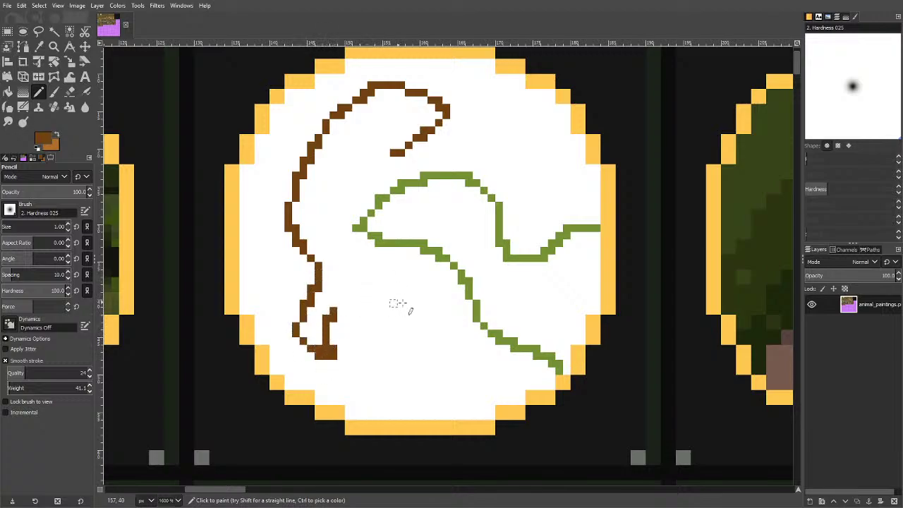
{"action": "mouse_move", "coordinate": [408, 300]}
{"action": "left_mouse_down"}
{"action": "mouse_move", "coordinate": [402, 356]}
{"action": "mouse_move", "coordinate": [429, 336]}
{"action": "mouse_move", "coordinate": [434, 302]}
{"action": "left_mouse_up"}
{"action": "left_click_drag", "start_coordinate": [393, 152], "coordinate": [379, 190]}
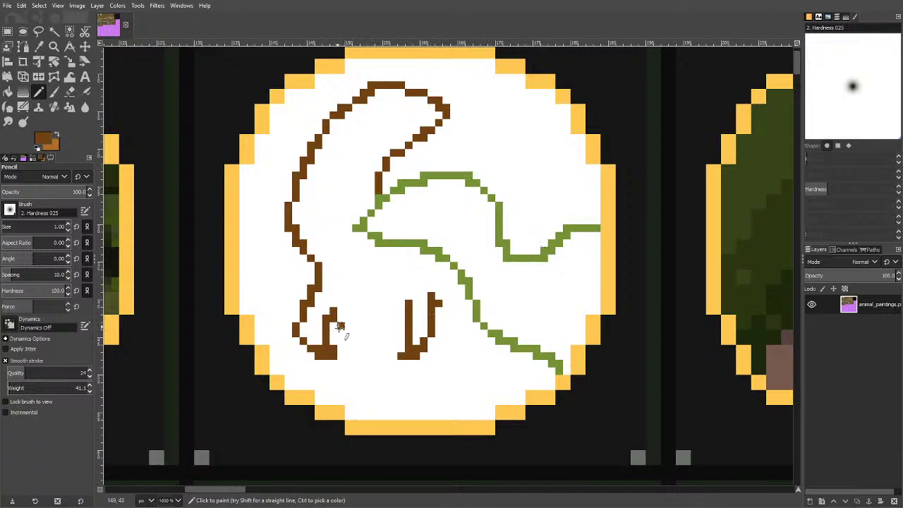
{"action": "mouse_move", "coordinate": [340, 324]}
{"action": "left_mouse_down"}
{"action": "mouse_move", "coordinate": [429, 387]}
{"action": "mouse_move", "coordinate": [397, 385]}
{"action": "mouse_move", "coordinate": [379, 418]}
{"action": "left_mouse_up"}
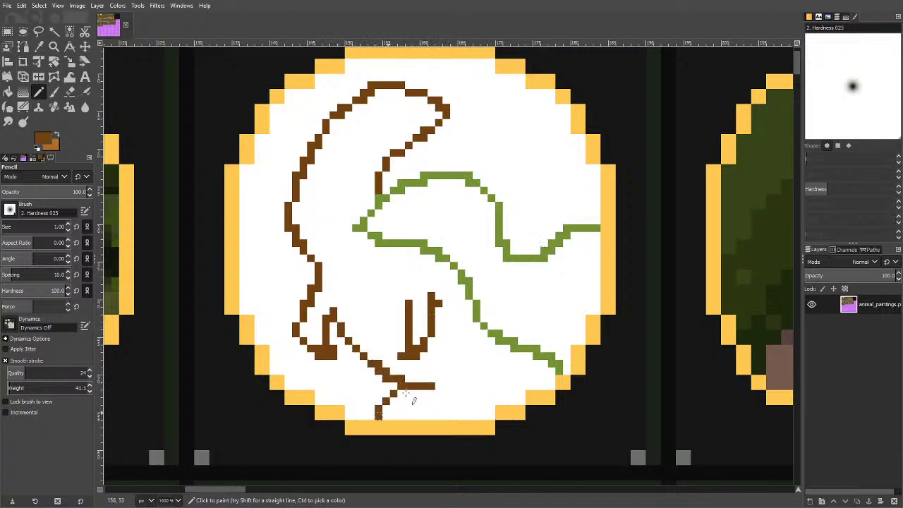
{"action": "mouse_move", "coordinate": [467, 295]}
{"action": "left_mouse_down"}
{"action": "mouse_move", "coordinate": [463, 355]}
{"action": "mouse_move", "coordinate": [430, 401]}
{"action": "left_mouse_up"}
{"action": "mouse_move", "coordinate": [467, 351]}
{"action": "left_mouse_down"}
{"action": "mouse_move", "coordinate": [478, 389]}
{"action": "mouse_move", "coordinate": [514, 400]}
{"action": "left_mouse_up"}
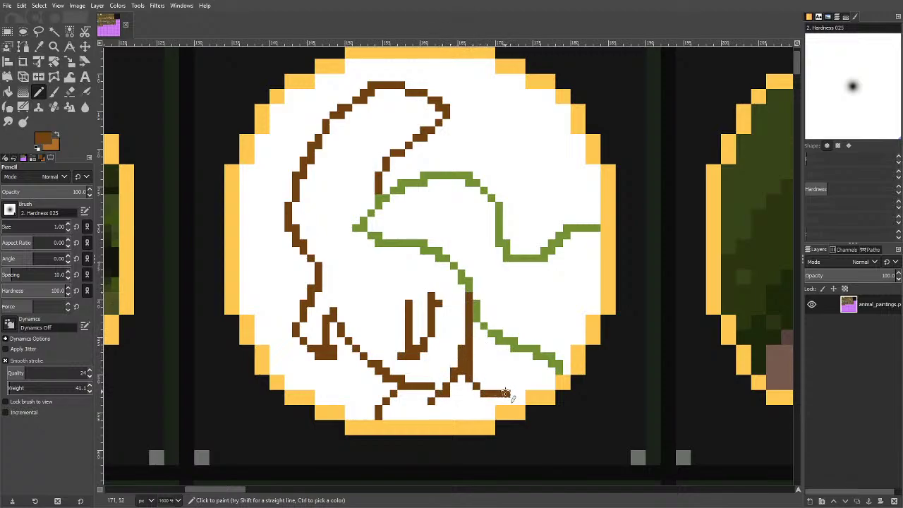
Undo all the brown strokes, keeping only the green head outline.
{"action": "key", "text": "ctrl+z"}
{"action": "key", "text": "ctrl+z"}
{"action": "key", "text": "ctrl+z"}
{"action": "key", "text": "ctrl+z"}
{"action": "key", "text": "ctrl+z"}
{"action": "key", "text": "ctrl+z"}
{"action": "key", "text": "ctrl+z"}
{"action": "key", "text": "ctrl+z"}
{"action": "key", "text": "ctrl+z"}
{"action": "key", "text": "ctrl+z"}
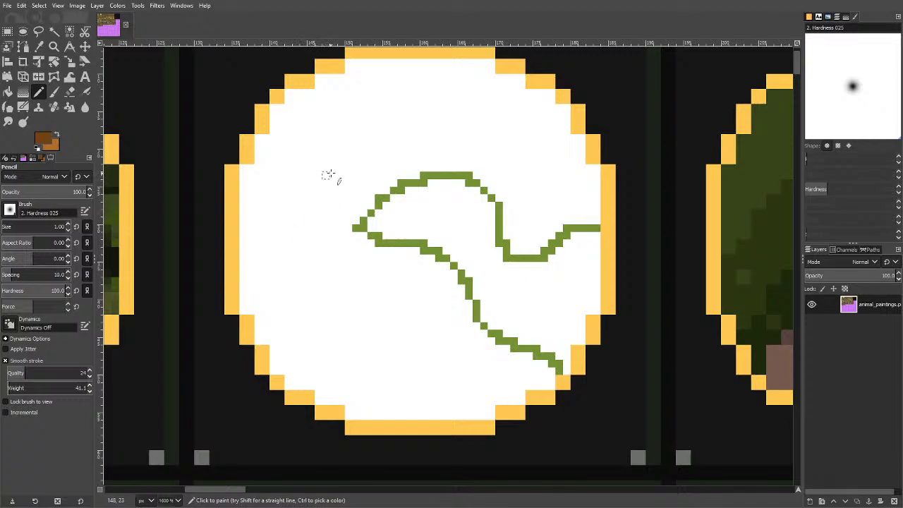
Try two brown strokes to the left of and below the green head outline, undoing each one.
{"action": "mouse_move", "coordinate": [351, 206]}
{"action": "left_mouse_down"}
{"action": "mouse_move", "coordinate": [311, 220]}
{"action": "mouse_move", "coordinate": [294, 263]}
{"action": "mouse_move", "coordinate": [321, 295]}
{"action": "mouse_move", "coordinate": [395, 324]}
{"action": "mouse_move", "coordinate": [424, 370]}
{"action": "mouse_move", "coordinate": [326, 363]}
{"action": "mouse_move", "coordinate": [305, 333]}
{"action": "left_mouse_up"}
{"action": "key", "text": "ctrl+z"}
{"action": "mouse_move", "coordinate": [368, 296]}
{"action": "left_mouse_down"}
{"action": "mouse_move", "coordinate": [415, 334]}
{"action": "mouse_move", "coordinate": [416, 371]}
{"action": "mouse_move", "coordinate": [355, 355]}
{"action": "mouse_move", "coordinate": [337, 324]}
{"action": "left_mouse_up"}
{"action": "key", "text": "ctrl+z"}
Pick the outline's green as the foreground colour and return to the Pencil.
{"action": "left_click", "coordinate": [39, 46]}
{"action": "left_click", "coordinate": [499, 206]}
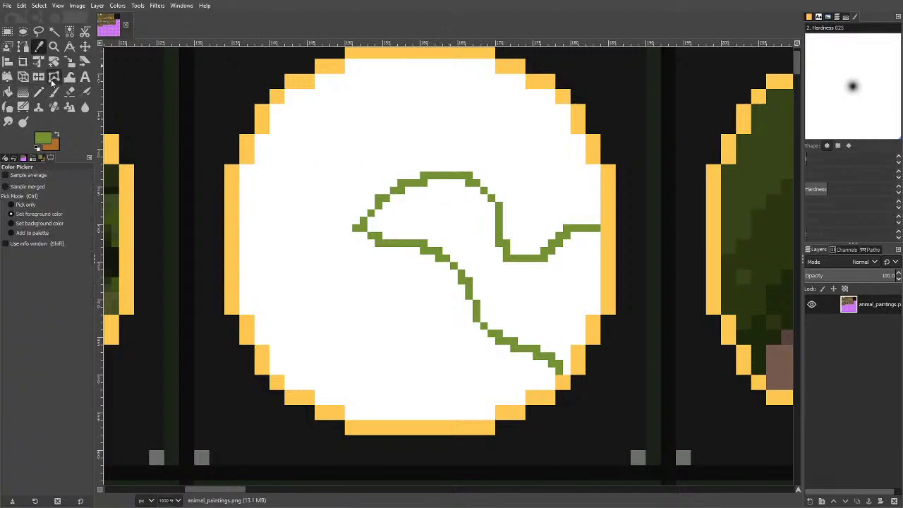
{"action": "left_click", "coordinate": [39, 92]}
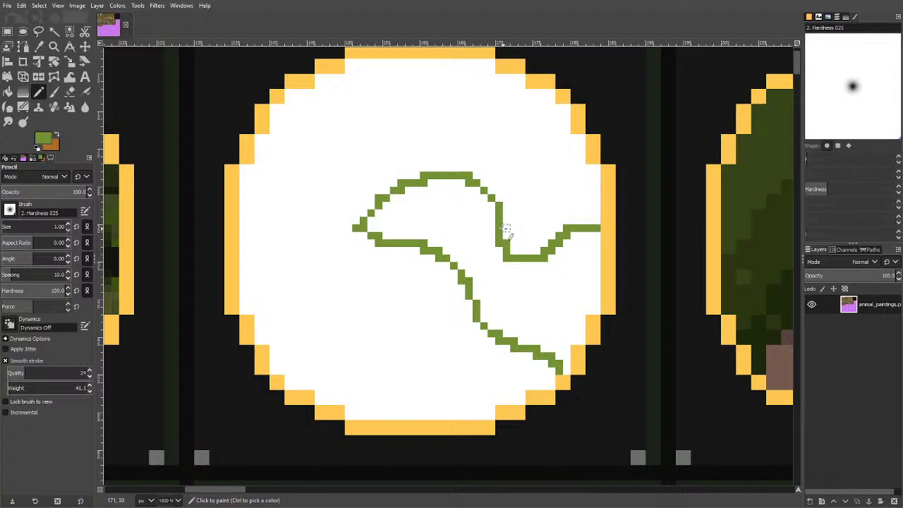
Thicken the bend behind the green head, and undo the entire green sketch.
{"action": "mouse_move", "coordinate": [506, 229]}
{"action": "left_mouse_down"}
{"action": "mouse_move", "coordinate": [514, 247]}
{"action": "mouse_move", "coordinate": [543, 254]}
{"action": "mouse_move", "coordinate": [521, 244]}
{"action": "left_mouse_up"}
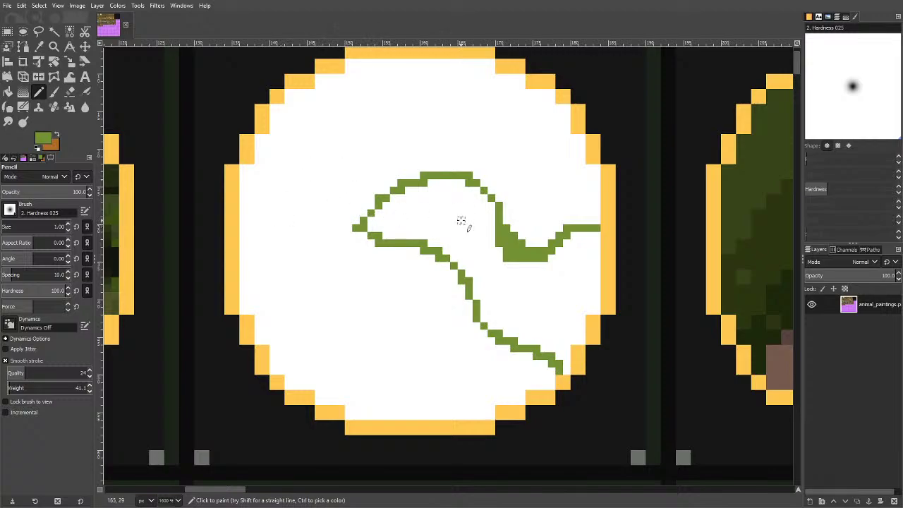
{"action": "key", "text": "ctrl+z"}
{"action": "key", "text": "ctrl+z"}
{"action": "key", "text": "ctrl+z"}
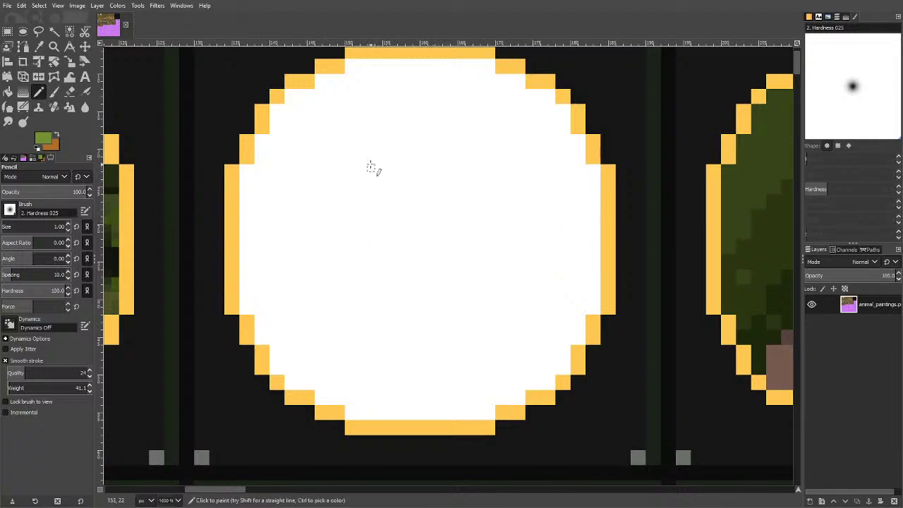
Sketch a green rounded head facing right, with its neck and body outlines running to the frame's left rim.
{"action": "mouse_move", "coordinate": [340, 172]}
{"action": "left_mouse_down"}
{"action": "mouse_move", "coordinate": [361, 158]}
{"action": "mouse_move", "coordinate": [394, 171]}
{"action": "mouse_move", "coordinate": [410, 208]}
{"action": "mouse_move", "coordinate": [439, 213]}
{"action": "mouse_move", "coordinate": [370, 160]}
{"action": "mouse_move", "coordinate": [324, 175]}
{"action": "left_mouse_up"}
{"action": "key", "text": "ctrl+z"}
{"action": "mouse_move", "coordinate": [439, 214]}
{"action": "left_mouse_down"}
{"action": "mouse_move", "coordinate": [433, 244]}
{"action": "mouse_move", "coordinate": [333, 236]}
{"action": "mouse_move", "coordinate": [324, 170]}
{"action": "mouse_move", "coordinate": [298, 189]}
{"action": "mouse_move", "coordinate": [294, 251]}
{"action": "mouse_move", "coordinate": [284, 254]}
{"action": "mouse_move", "coordinate": [258, 236]}
{"action": "mouse_move", "coordinate": [241, 205]}
{"action": "left_mouse_up"}
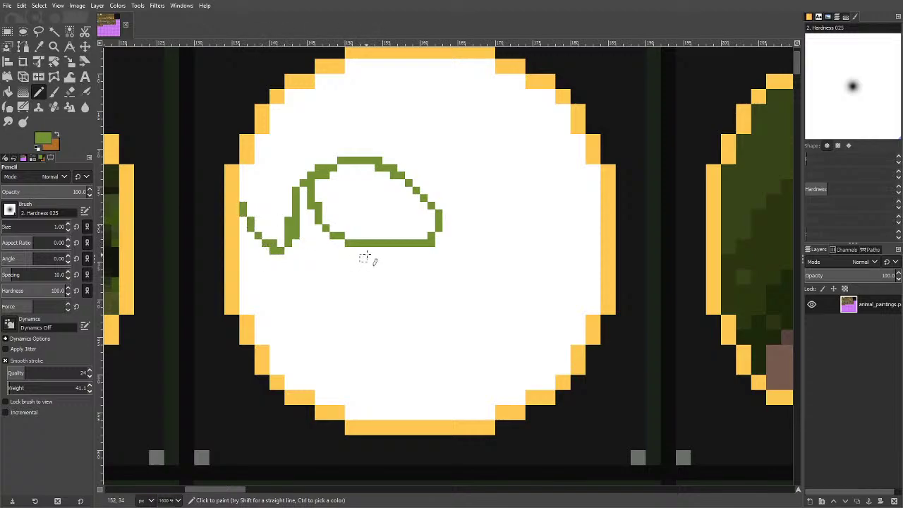
{"action": "mouse_move", "coordinate": [382, 247]}
{"action": "left_mouse_down"}
{"action": "mouse_move", "coordinate": [321, 303]}
{"action": "mouse_move", "coordinate": [265, 318]}
{"action": "mouse_move", "coordinate": [256, 311]}
{"action": "left_mouse_up"}
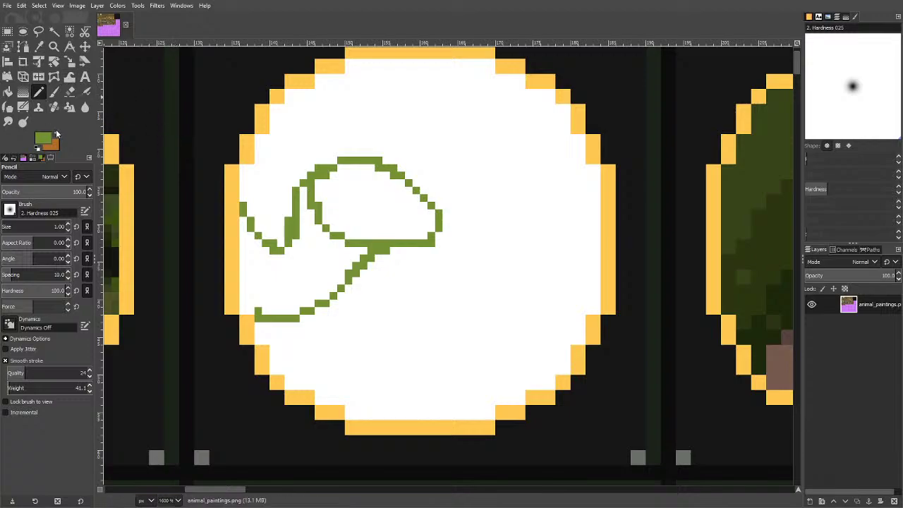
Set the foreground colour to brown 704211 and sketch a small long-necked dinosaur with legs and tail, facing the green head.
{"action": "left_click", "coordinate": [44, 137]}
{"action": "left_click", "coordinate": [439, 147]}
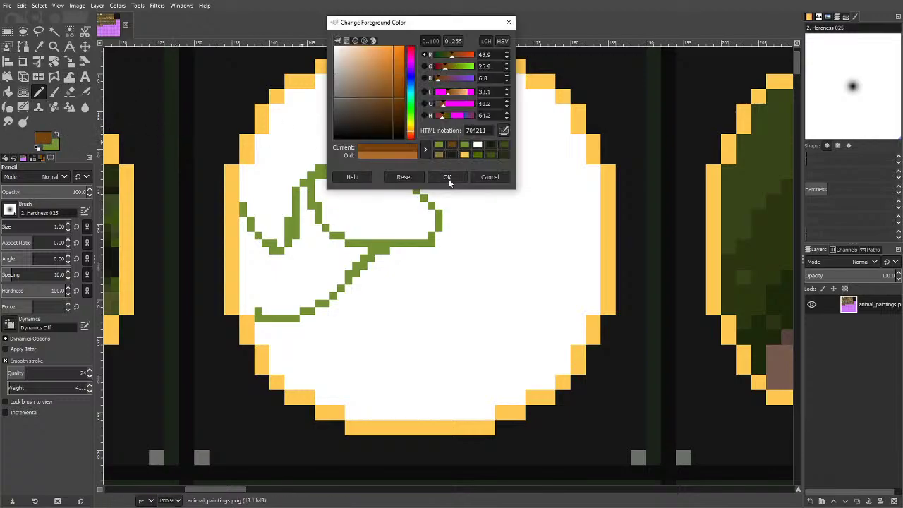
{"action": "left_click", "coordinate": [445, 176]}
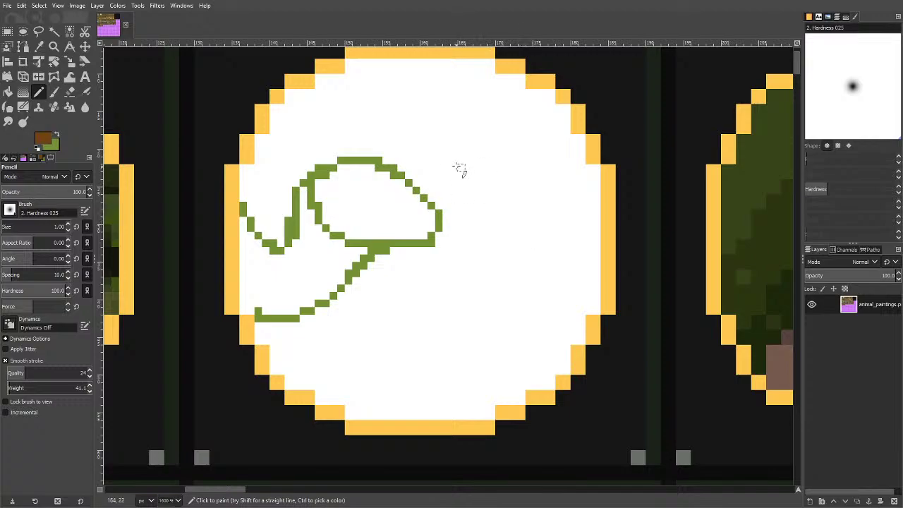
{"action": "mouse_move", "coordinate": [437, 138]}
{"action": "left_mouse_down"}
{"action": "mouse_move", "coordinate": [453, 143]}
{"action": "mouse_move", "coordinate": [461, 132]}
{"action": "mouse_move", "coordinate": [500, 185]}
{"action": "mouse_move", "coordinate": [531, 182]}
{"action": "mouse_move", "coordinate": [579, 219]}
{"action": "mouse_move", "coordinate": [590, 247]}
{"action": "mouse_move", "coordinate": [462, 169]}
{"action": "mouse_move", "coordinate": [480, 219]}
{"action": "mouse_move", "coordinate": [475, 237]}
{"action": "mouse_move", "coordinate": [484, 221]}
{"action": "mouse_move", "coordinate": [522, 230]}
{"action": "mouse_move", "coordinate": [537, 251]}
{"action": "mouse_move", "coordinate": [534, 272]}
{"action": "mouse_move", "coordinate": [515, 288]}
{"action": "left_mouse_up"}
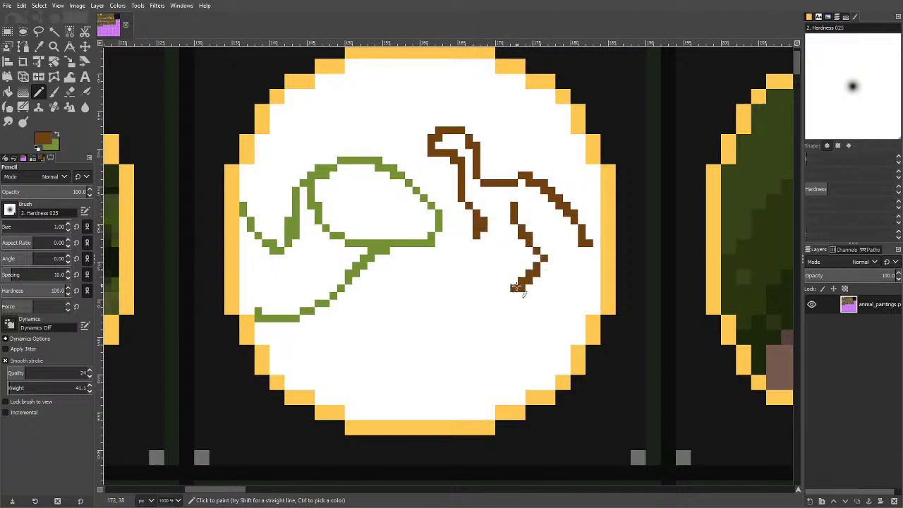
{"action": "mouse_move", "coordinate": [522, 227]}
{"action": "left_mouse_down"}
{"action": "mouse_move", "coordinate": [539, 234]}
{"action": "mouse_move", "coordinate": [533, 248]}
{"action": "mouse_move", "coordinate": [542, 214]}
{"action": "mouse_move", "coordinate": [514, 251]}
{"action": "left_mouse_up"}
{"action": "mouse_move", "coordinate": [557, 289]}
{"action": "left_mouse_down"}
{"action": "mouse_move", "coordinate": [564, 296]}
{"action": "mouse_move", "coordinate": [575, 276]}
{"action": "mouse_move", "coordinate": [560, 249]}
{"action": "left_mouse_up"}
{"action": "mouse_move", "coordinate": [558, 201]}
{"action": "left_mouse_down"}
{"action": "mouse_move", "coordinate": [595, 206]}
{"action": "mouse_move", "coordinate": [596, 220]}
{"action": "mouse_move", "coordinate": [550, 243]}
{"action": "mouse_move", "coordinate": [491, 227]}
{"action": "left_mouse_up"}
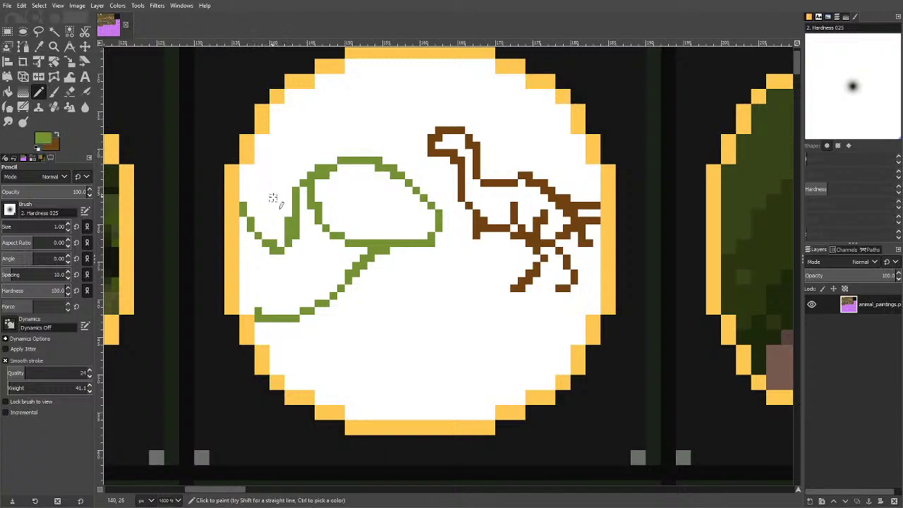
{"action": "mouse_move", "coordinate": [266, 235]}
{"action": "left_mouse_down"}
{"action": "mouse_move", "coordinate": [244, 168]}
{"action": "mouse_move", "coordinate": [257, 175]}
{"action": "mouse_move", "coordinate": [274, 220]}
{"action": "mouse_move", "coordinate": [306, 223]}
{"action": "mouse_move", "coordinate": [286, 226]}
{"action": "mouse_move", "coordinate": [234, 197]}
{"action": "left_mouse_up"}
{"action": "key", "text": "ctrl+z"}
{"action": "key", "text": "ctrl+z"}
{"action": "key", "text": "ctrl+z"}
{"action": "key", "text": "ctrl+z"}
Sketch green ground lines below the two dinosaurs, three grass tufts in the foreground and a hill line behind them.
{"action": "left_click_drag", "start_coordinate": [508, 284], "coordinate": [355, 303]}
{"action": "left_click_drag", "start_coordinate": [549, 274], "coordinate": [573, 272]}
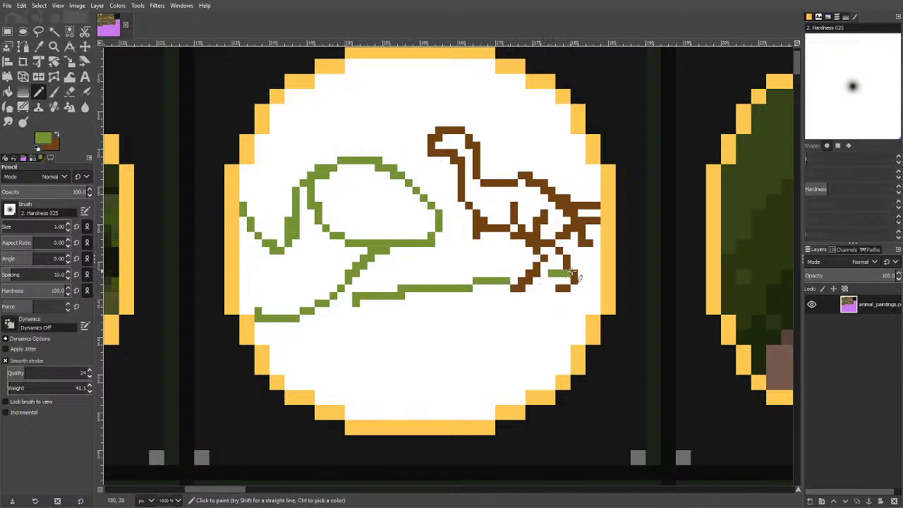
{"action": "left_click", "coordinate": [590, 266]}
{"action": "mouse_move", "coordinate": [431, 348]}
{"action": "left_mouse_down"}
{"action": "mouse_move", "coordinate": [439, 317]}
{"action": "mouse_move", "coordinate": [481, 341]}
{"action": "left_mouse_up"}
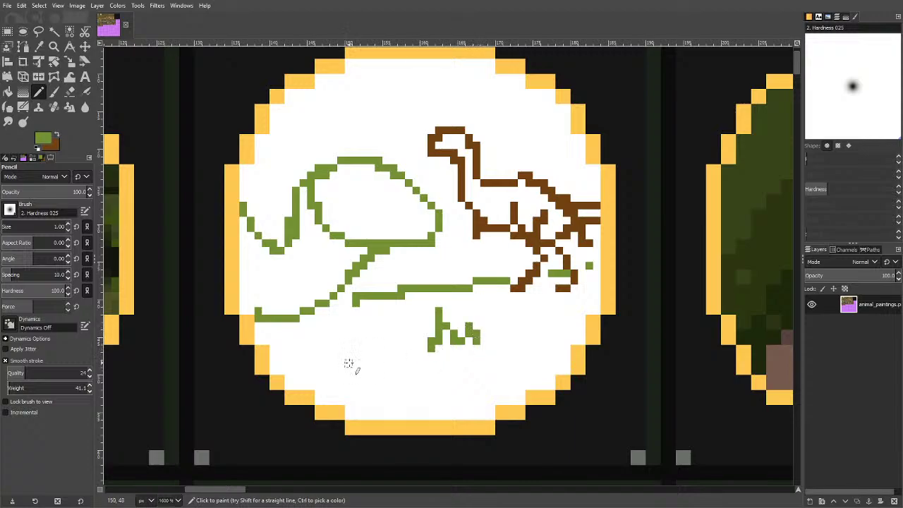
{"action": "left_click_drag", "start_coordinate": [347, 365], "coordinate": [390, 374]}
{"action": "mouse_move", "coordinate": [528, 357]}
{"action": "left_mouse_down"}
{"action": "mouse_move", "coordinate": [537, 338]}
{"action": "mouse_move", "coordinate": [545, 350]}
{"action": "left_mouse_up"}
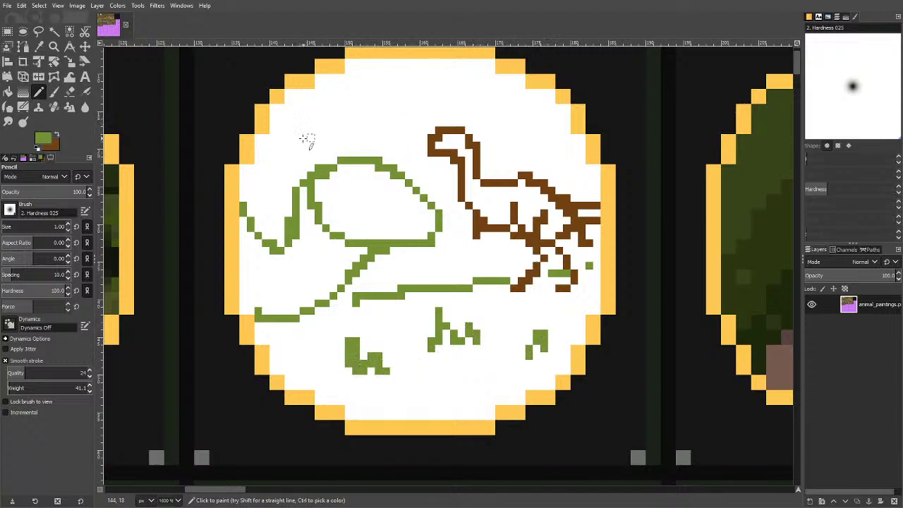
{"action": "mouse_move", "coordinate": [264, 160]}
{"action": "left_mouse_down"}
{"action": "mouse_move", "coordinate": [371, 130]}
{"action": "mouse_move", "coordinate": [432, 92]}
{"action": "mouse_move", "coordinate": [543, 108]}
{"action": "left_mouse_up"}
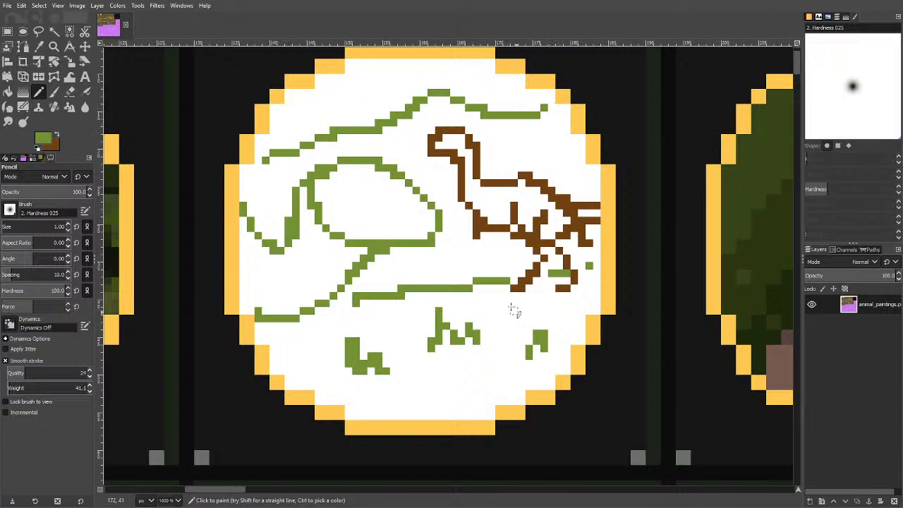
{"action": "scroll", "coordinate": [513, 311], "scroll_direction": "down", "scroll_amount": 5}
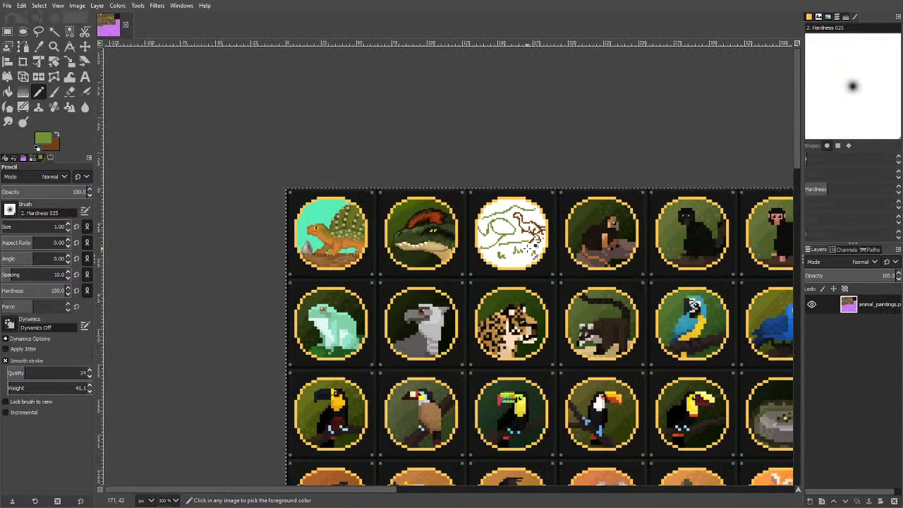
{"action": "scroll", "coordinate": [529, 248], "scroll_direction": "up", "scroll_amount": 5}
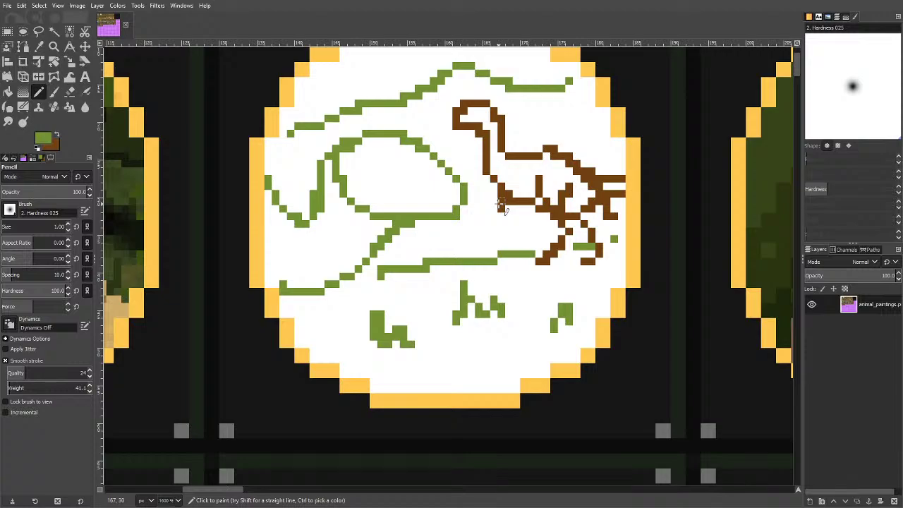
Undo the whole two-dinosaur scene back to the blank white frame.
{"action": "key", "text": "ctrl+z"}
{"action": "key", "text": "ctrl+z"}
{"action": "key", "text": "ctrl+z"}
{"action": "key", "text": "ctrl+z"}
{"action": "key", "text": "ctrl+z"}
{"action": "key", "text": "ctrl+z"}
{"action": "key", "text": "ctrl+z"}
{"action": "key", "text": "ctrl+z"}
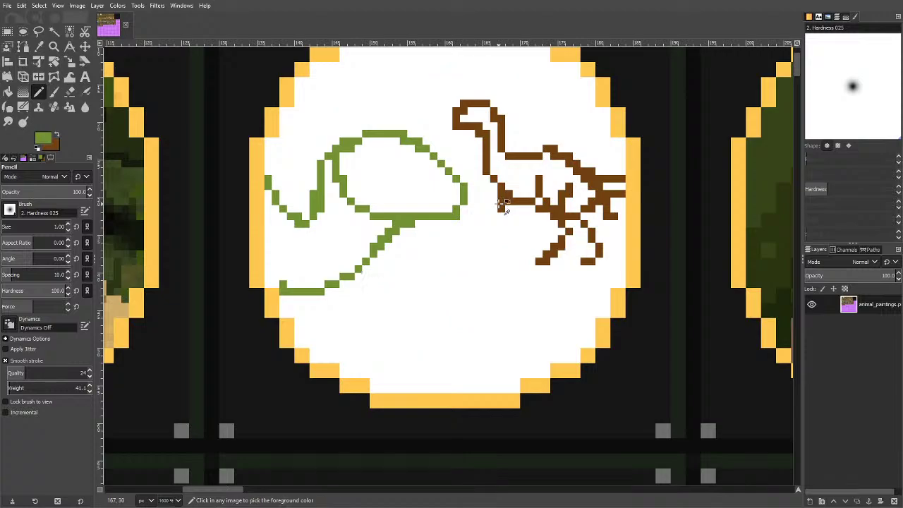
{"action": "key", "text": "ctrl+z"}
{"action": "key", "text": "ctrl+z"}
{"action": "key", "text": "ctrl+z"}
{"action": "key", "text": "ctrl+z"}
{"action": "key", "text": "ctrl+z"}
{"action": "key", "text": "ctrl+z"}
{"action": "key", "text": "ctrl+z"}
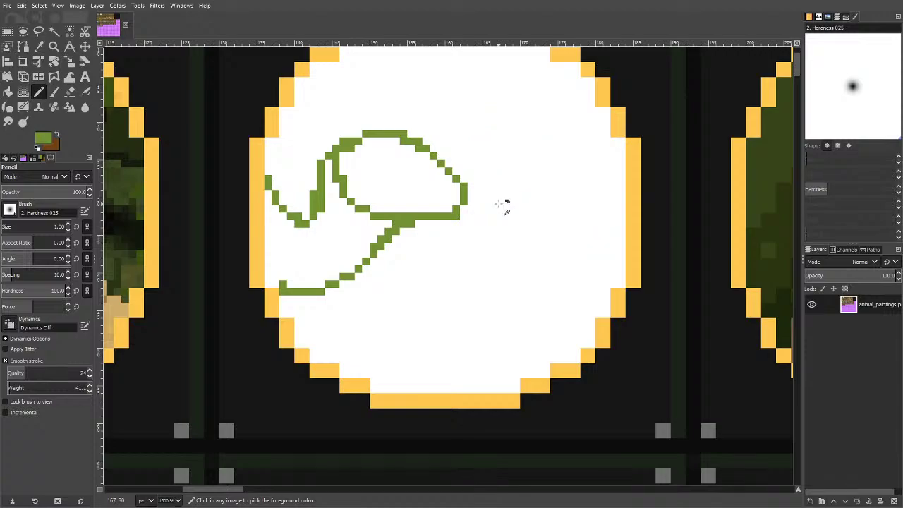
{"action": "key", "text": "ctrl+z"}
{"action": "key", "text": "ctrl+z"}
{"action": "key", "text": "ctrl+z"}
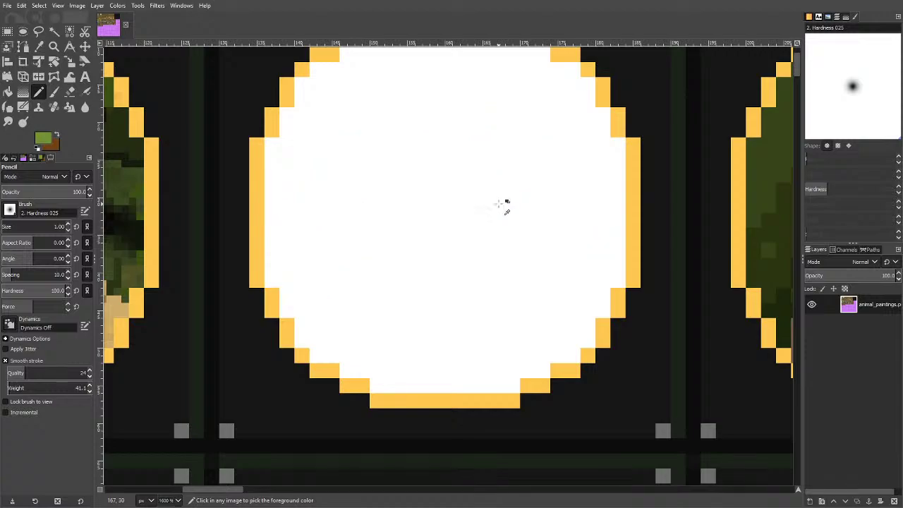
Sketch a green dinosaur facing left, with a pointed head, curved neck, arched back, chest and bent lower limb.
{"action": "scroll", "coordinate": [402, 185], "scroll_direction": "up", "scroll_amount": 1}
{"action": "scroll", "coordinate": [377, 184], "scroll_direction": "down", "scroll_amount": 1}
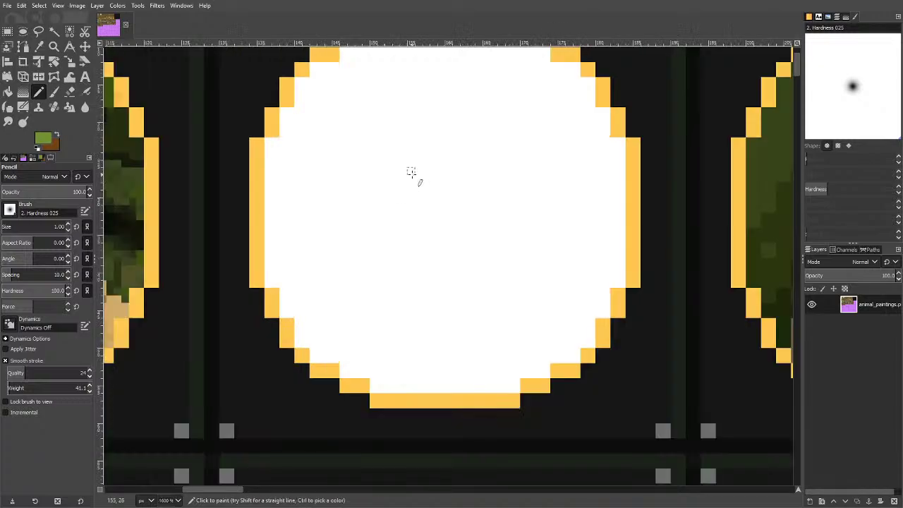
{"action": "scroll", "coordinate": [413, 177], "scroll_direction": "up", "scroll_amount": 1}
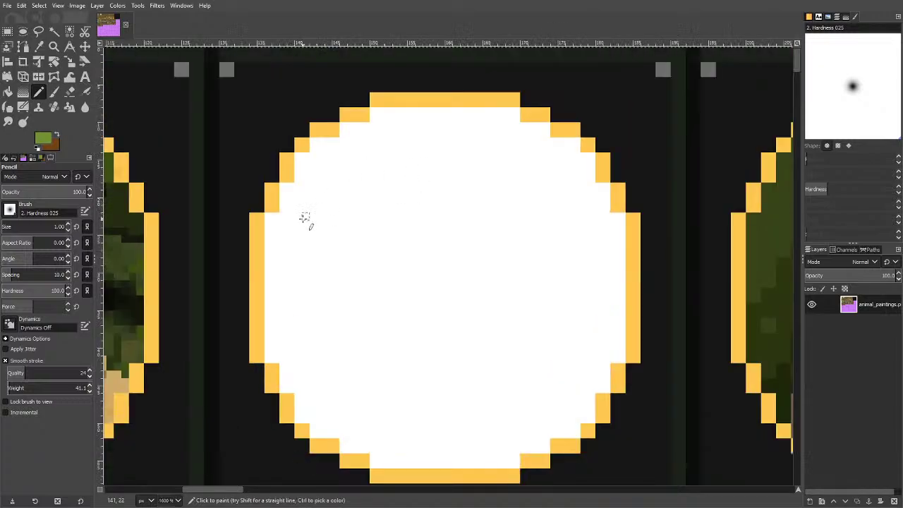
{"action": "mouse_move", "coordinate": [305, 214]}
{"action": "left_mouse_down"}
{"action": "mouse_move", "coordinate": [366, 172]}
{"action": "mouse_move", "coordinate": [383, 172]}
{"action": "left_mouse_up"}
{"action": "mouse_move", "coordinate": [311, 223]}
{"action": "left_mouse_down"}
{"action": "mouse_move", "coordinate": [361, 234]}
{"action": "mouse_move", "coordinate": [390, 223]}
{"action": "left_mouse_up"}
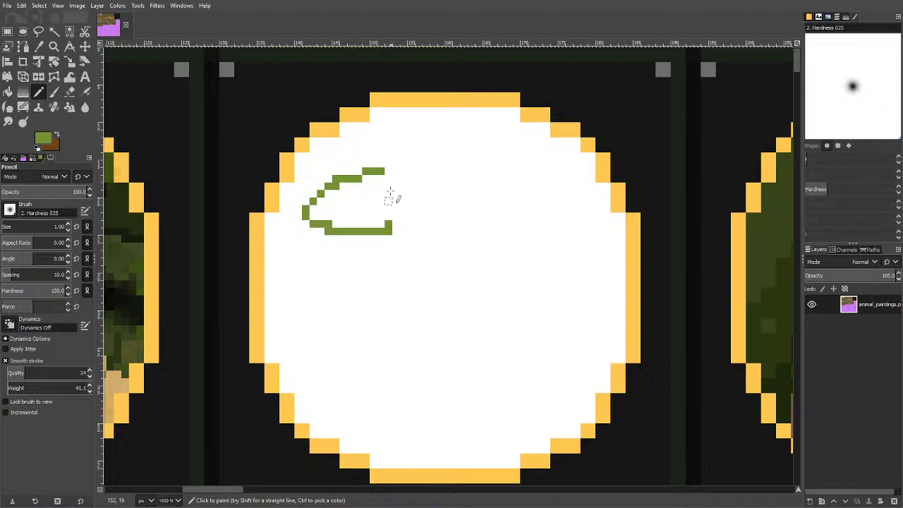
{"action": "mouse_move", "coordinate": [387, 172]}
{"action": "left_mouse_down"}
{"action": "mouse_move", "coordinate": [434, 223]}
{"action": "mouse_move", "coordinate": [435, 275]}
{"action": "mouse_move", "coordinate": [453, 273]}
{"action": "mouse_move", "coordinate": [490, 240]}
{"action": "mouse_move", "coordinate": [529, 237]}
{"action": "mouse_move", "coordinate": [574, 243]}
{"action": "mouse_move", "coordinate": [621, 276]}
{"action": "left_mouse_up"}
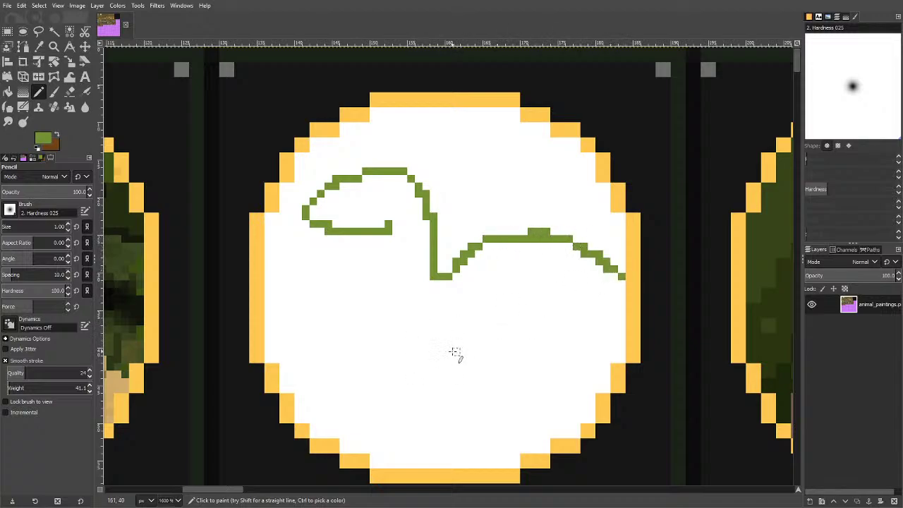
{"action": "mouse_move", "coordinate": [456, 360]}
{"action": "left_mouse_down"}
{"action": "mouse_move", "coordinate": [499, 385]}
{"action": "mouse_move", "coordinate": [554, 397]}
{"action": "left_mouse_up"}
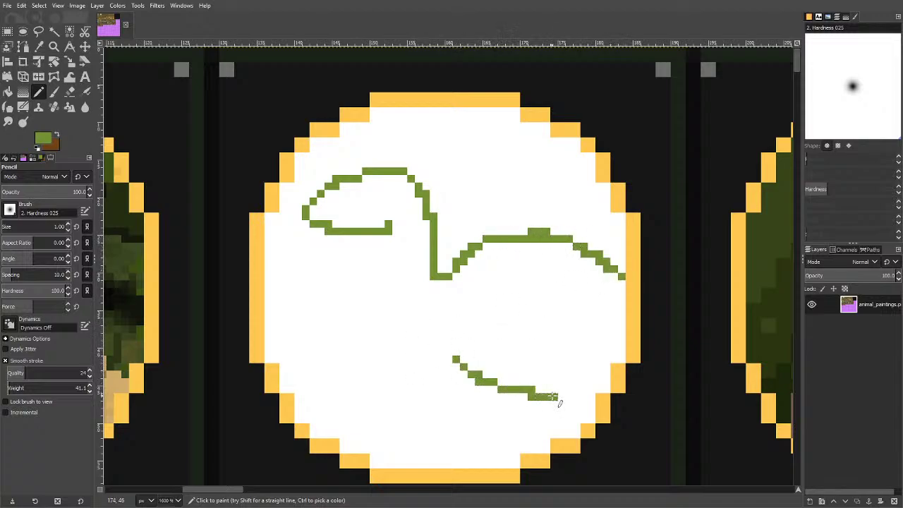
{"action": "key", "text": "ctrl+z"}
{"action": "mouse_move", "coordinate": [464, 358]}
{"action": "left_mouse_down"}
{"action": "mouse_move", "coordinate": [474, 385]}
{"action": "mouse_move", "coordinate": [426, 422]}
{"action": "mouse_move", "coordinate": [485, 425]}
{"action": "mouse_move", "coordinate": [524, 405]}
{"action": "mouse_move", "coordinate": [533, 381]}
{"action": "left_mouse_up"}
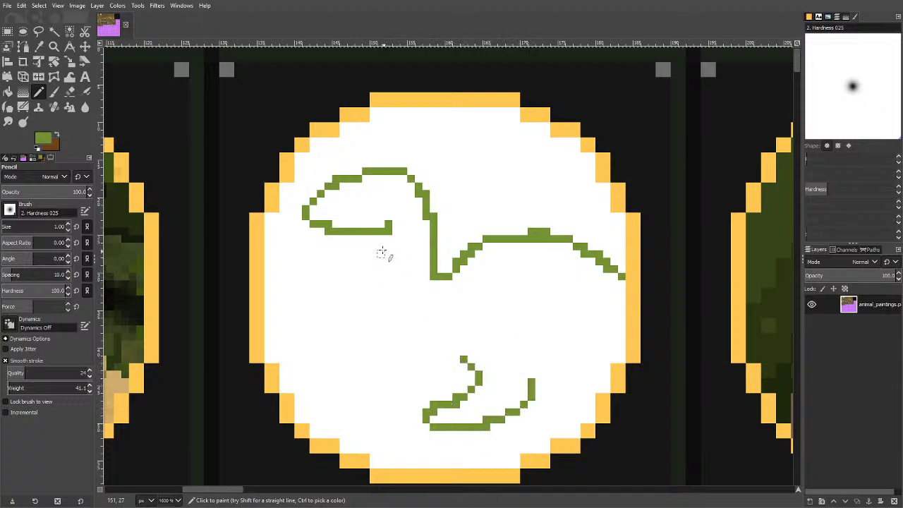
{"action": "mouse_move", "coordinate": [364, 234]}
{"action": "left_mouse_down"}
{"action": "mouse_move", "coordinate": [384, 249]}
{"action": "mouse_move", "coordinate": [399, 317]}
{"action": "mouse_move", "coordinate": [426, 369]}
{"action": "mouse_move", "coordinate": [462, 383]}
{"action": "left_mouse_up"}
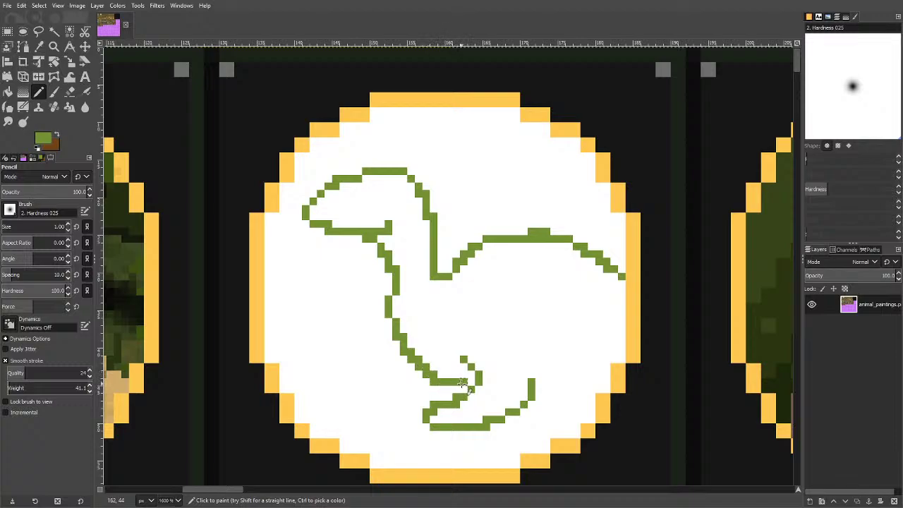
Undo the entire left-facing dinosaur sketch.
{"action": "key", "text": "ctrl+z"}
{"action": "key", "text": "ctrl+z"}
{"action": "key", "text": "ctrl+z"}
{"action": "key", "text": "ctrl+z"}
{"action": "key", "text": "ctrl+z"}
{"action": "key", "text": "ctrl+z"}
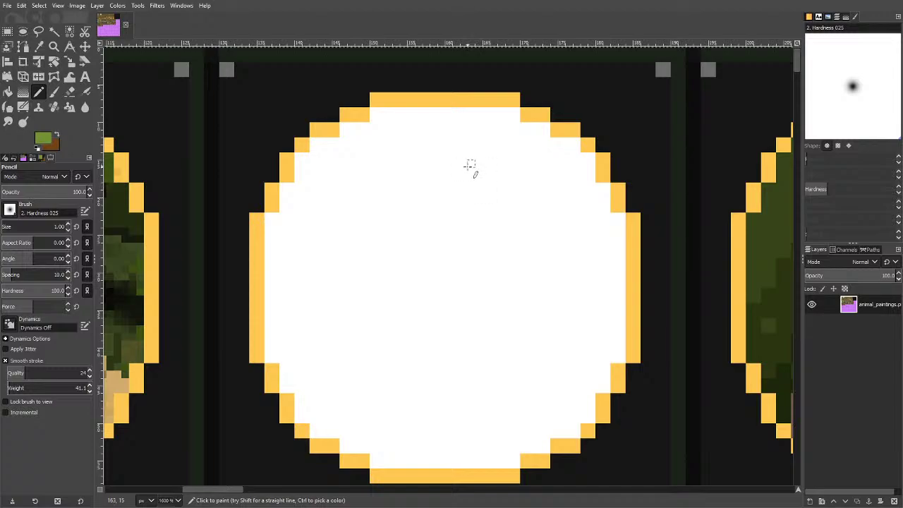
Sketch a green dinosaur along an S-shaped curve, adding its head, neck, chest, rounded thigh, foot and tail.
{"action": "mouse_move", "coordinate": [470, 164]}
{"action": "left_mouse_down"}
{"action": "mouse_move", "coordinate": [398, 185]}
{"action": "mouse_move", "coordinate": [372, 219]}
{"action": "mouse_move", "coordinate": [373, 239]}
{"action": "mouse_move", "coordinate": [390, 248]}
{"action": "mouse_move", "coordinate": [503, 251]}
{"action": "mouse_move", "coordinate": [558, 280]}
{"action": "mouse_move", "coordinate": [560, 311]}
{"action": "mouse_move", "coordinate": [527, 357]}
{"action": "mouse_move", "coordinate": [351, 380]}
{"action": "mouse_move", "coordinate": [343, 404]}
{"action": "left_mouse_up"}
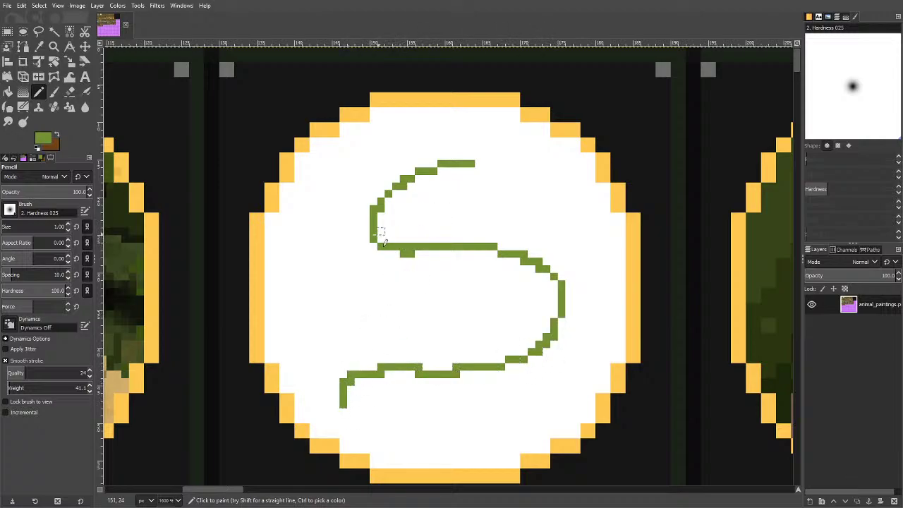
{"action": "mouse_move", "coordinate": [390, 240]}
{"action": "left_mouse_down"}
{"action": "mouse_move", "coordinate": [377, 210]}
{"action": "mouse_move", "coordinate": [401, 237]}
{"action": "mouse_move", "coordinate": [390, 239]}
{"action": "mouse_move", "coordinate": [463, 237]}
{"action": "mouse_move", "coordinate": [525, 279]}
{"action": "left_mouse_up"}
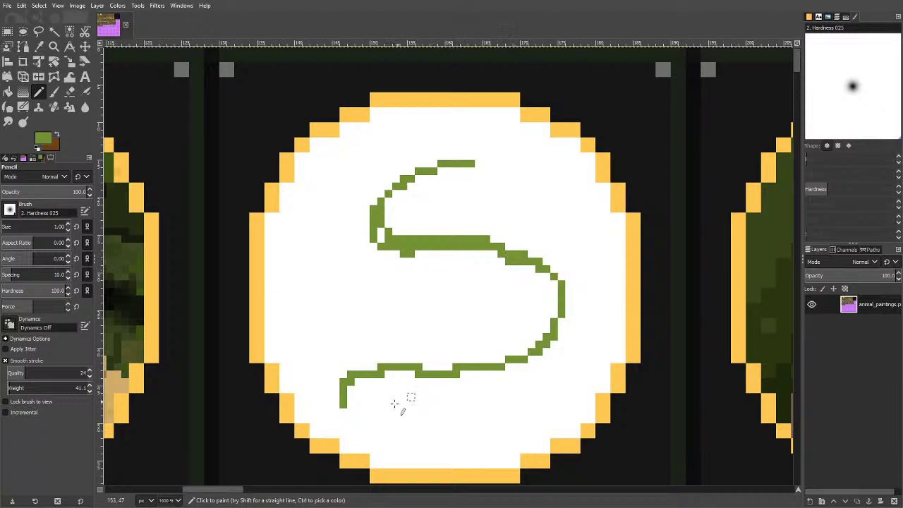
{"action": "mouse_move", "coordinate": [344, 403]}
{"action": "left_mouse_down"}
{"action": "mouse_move", "coordinate": [359, 382]}
{"action": "mouse_move", "coordinate": [401, 380]}
{"action": "mouse_move", "coordinate": [503, 390]}
{"action": "mouse_move", "coordinate": [554, 366]}
{"action": "mouse_move", "coordinate": [567, 309]}
{"action": "mouse_move", "coordinate": [554, 283]}
{"action": "left_mouse_up"}
{"action": "mouse_move", "coordinate": [386, 282]}
{"action": "left_mouse_down"}
{"action": "mouse_move", "coordinate": [403, 318]}
{"action": "mouse_move", "coordinate": [372, 345]}
{"action": "left_mouse_up"}
{"action": "mouse_move", "coordinate": [473, 262]}
{"action": "left_mouse_down"}
{"action": "mouse_move", "coordinate": [482, 337]}
{"action": "mouse_move", "coordinate": [498, 367]}
{"action": "mouse_move", "coordinate": [492, 388]}
{"action": "mouse_move", "coordinate": [446, 412]}
{"action": "mouse_move", "coordinate": [495, 411]}
{"action": "mouse_move", "coordinate": [509, 396]}
{"action": "left_mouse_up"}
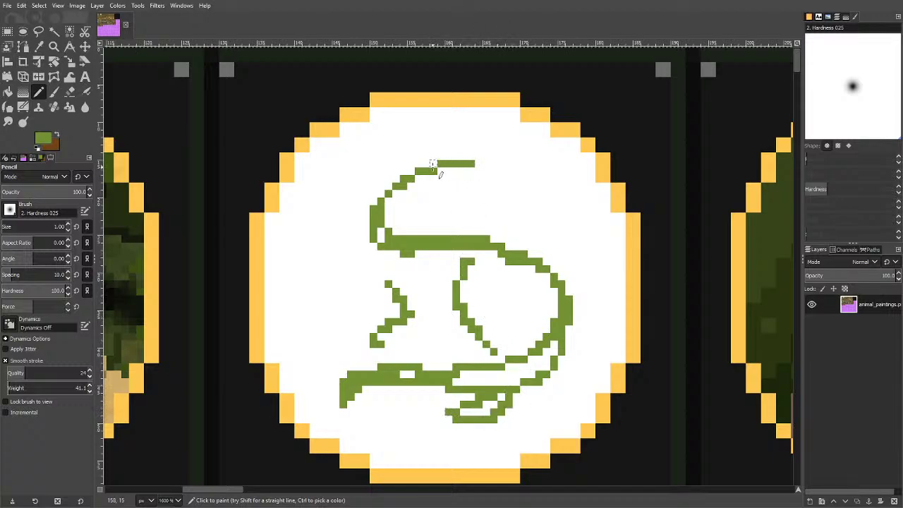
{"action": "mouse_move", "coordinate": [432, 165]}
{"action": "left_mouse_down"}
{"action": "mouse_move", "coordinate": [458, 186]}
{"action": "mouse_move", "coordinate": [510, 177]}
{"action": "mouse_move", "coordinate": [502, 156]}
{"action": "mouse_move", "coordinate": [456, 133]}
{"action": "mouse_move", "coordinate": [397, 152]}
{"action": "mouse_move", "coordinate": [376, 175]}
{"action": "mouse_move", "coordinate": [365, 212]}
{"action": "mouse_move", "coordinate": [388, 252]}
{"action": "mouse_move", "coordinate": [400, 242]}
{"action": "mouse_move", "coordinate": [393, 204]}
{"action": "mouse_move", "coordinate": [405, 179]}
{"action": "mouse_move", "coordinate": [404, 231]}
{"action": "mouse_move", "coordinate": [366, 238]}
{"action": "mouse_move", "coordinate": [358, 249]}
{"action": "mouse_move", "coordinate": [401, 301]}
{"action": "mouse_move", "coordinate": [461, 313]}
{"action": "left_mouse_up"}
Undo the complete S-shaped dinosaur sketch.
{"action": "key", "text": "ctrl+z"}
{"action": "key", "text": "ctrl+z"}
{"action": "key", "text": "ctrl+z"}
{"action": "key", "text": "ctrl+z"}
{"action": "key", "text": "ctrl+z"}
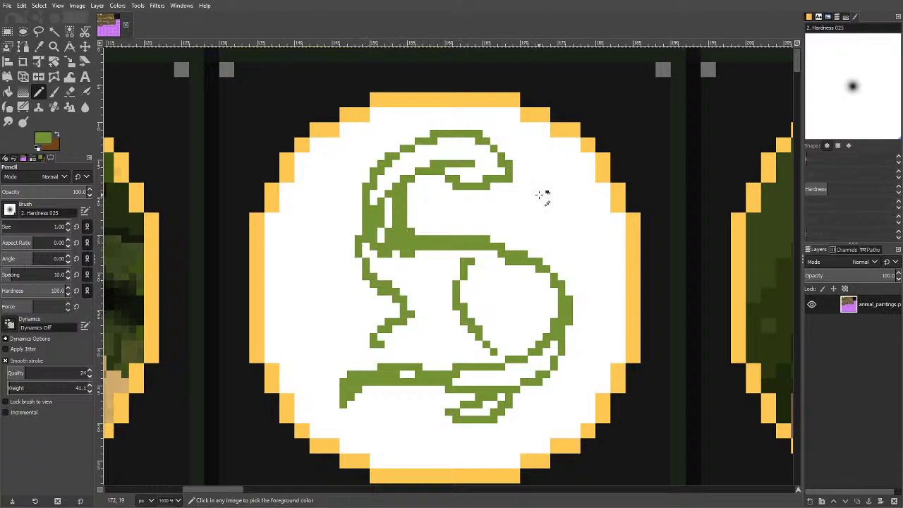
{"action": "key", "text": "ctrl+z"}
{"action": "key", "text": "ctrl+z"}
{"action": "key", "text": "ctrl+z"}
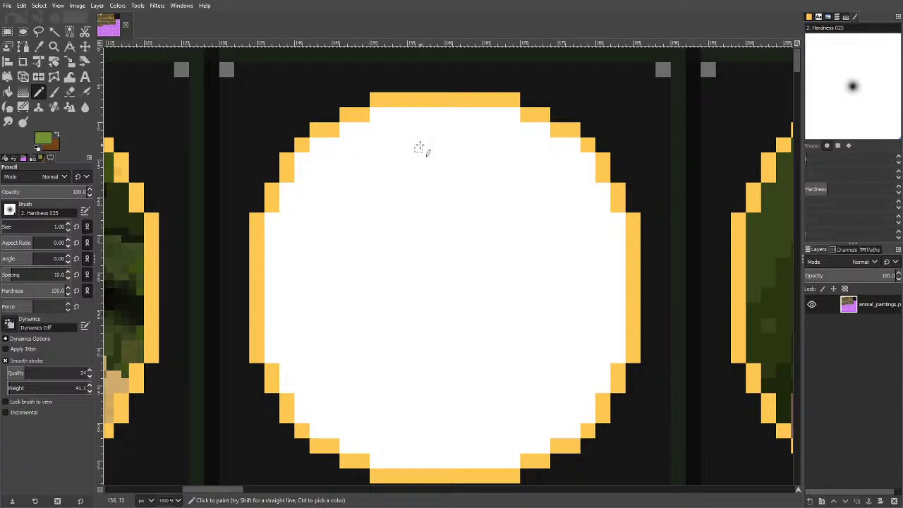
Switch the foreground colour to brown and sketch a thick branch sloping down to the right across the frame, with small twigs and stubs.
{"action": "key", "text": "x"}
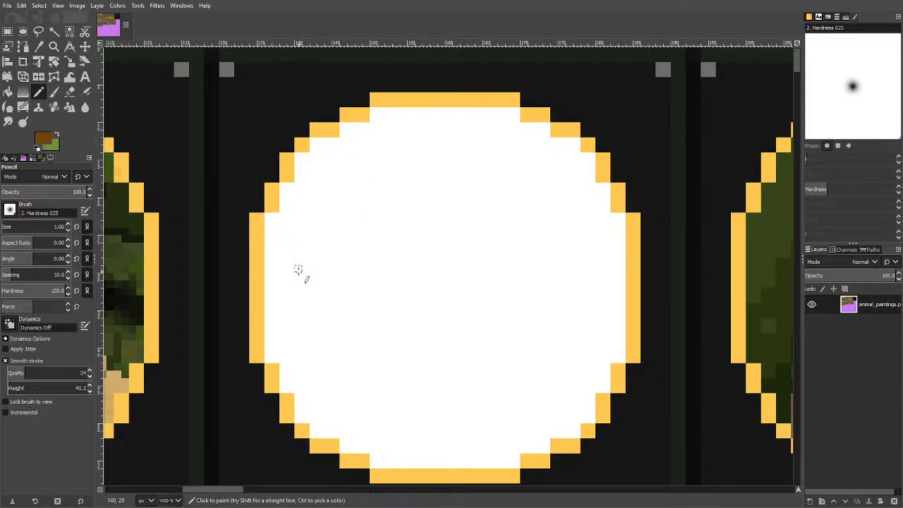
{"action": "mouse_move", "coordinate": [275, 291]}
{"action": "left_mouse_down"}
{"action": "mouse_move", "coordinate": [413, 346]}
{"action": "mouse_move", "coordinate": [599, 398]}
{"action": "left_mouse_up"}
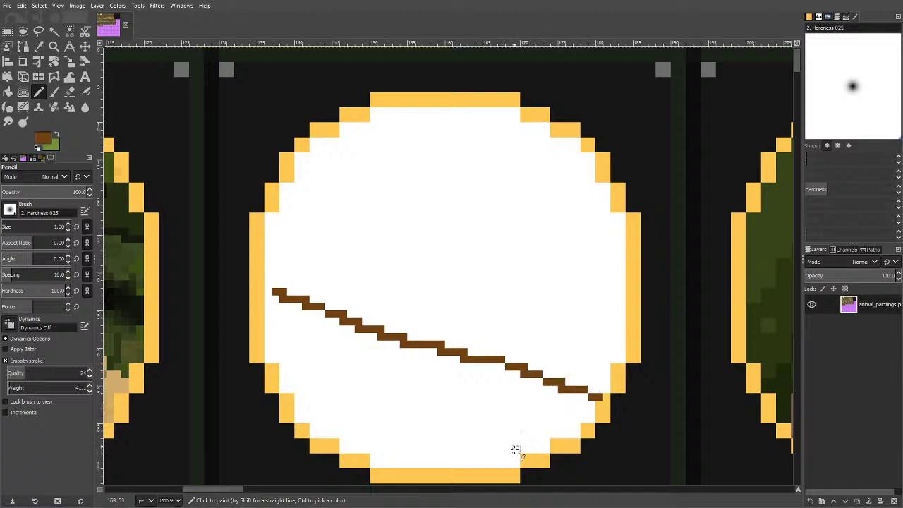
{"action": "mouse_move", "coordinate": [516, 459]}
{"action": "left_mouse_down"}
{"action": "mouse_move", "coordinate": [395, 425]}
{"action": "mouse_move", "coordinate": [358, 399]}
{"action": "mouse_move", "coordinate": [283, 373]}
{"action": "left_mouse_up"}
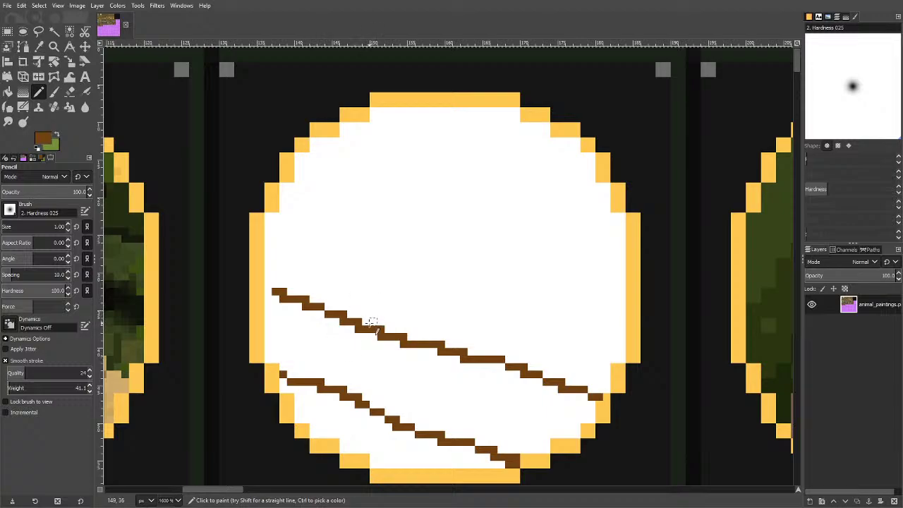
{"action": "mouse_move", "coordinate": [372, 323]}
{"action": "left_mouse_down"}
{"action": "mouse_move", "coordinate": [410, 298]}
{"action": "mouse_move", "coordinate": [399, 335]}
{"action": "left_mouse_up"}
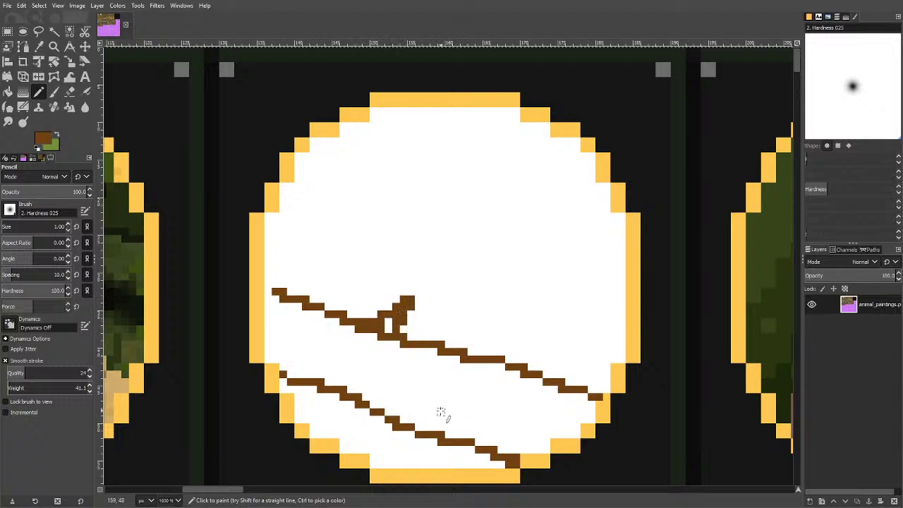
{"action": "mouse_move", "coordinate": [433, 426]}
{"action": "left_mouse_down"}
{"action": "mouse_move", "coordinate": [411, 456]}
{"action": "mouse_move", "coordinate": [453, 443]}
{"action": "left_mouse_up"}
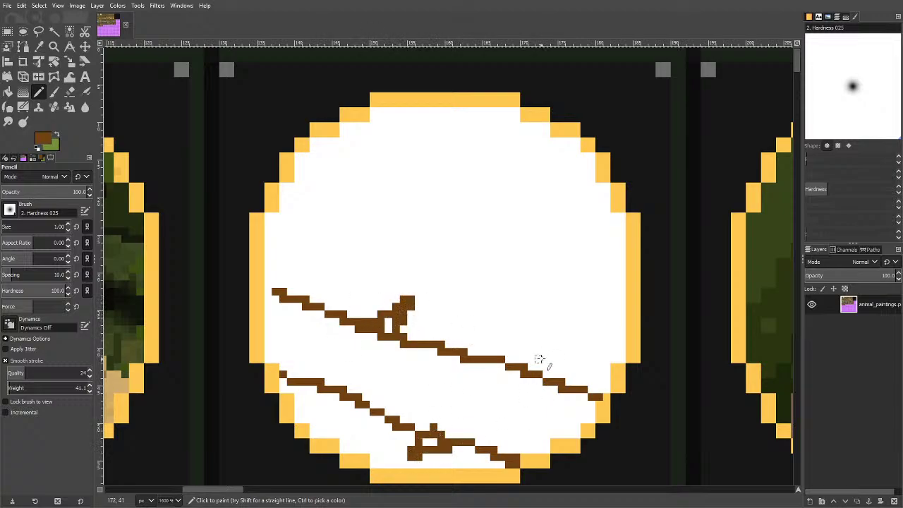
{"action": "mouse_move", "coordinate": [493, 387]}
{"action": "left_mouse_down"}
{"action": "mouse_move", "coordinate": [506, 356]}
{"action": "mouse_move", "coordinate": [528, 347]}
{"action": "mouse_move", "coordinate": [538, 396]}
{"action": "left_mouse_up"}
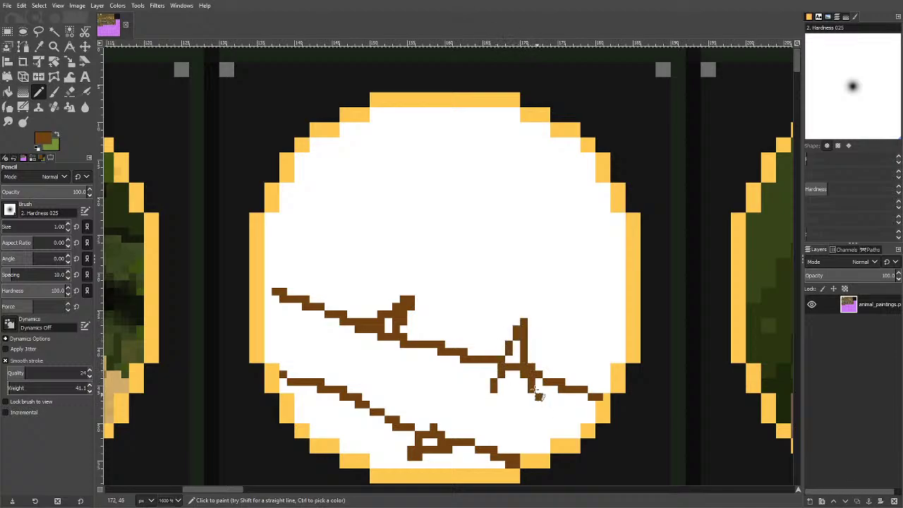
Switch the foreground colour to green and sketch an animal's gripping feet, legs and inner body outline on the branch, plus its sloping back.
{"action": "left_click", "coordinate": [56, 135]}
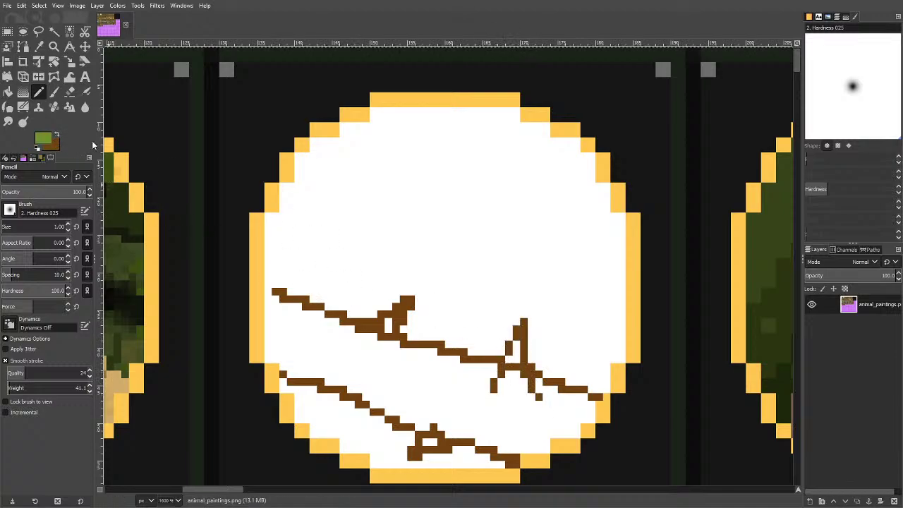
{"action": "mouse_move", "coordinate": [410, 337]}
{"action": "left_mouse_down"}
{"action": "mouse_move", "coordinate": [380, 353]}
{"action": "mouse_move", "coordinate": [418, 346]}
{"action": "left_mouse_up"}
{"action": "mouse_move", "coordinate": [472, 359]}
{"action": "left_mouse_down"}
{"action": "mouse_move", "coordinate": [481, 374]}
{"action": "mouse_move", "coordinate": [488, 368]}
{"action": "left_mouse_up"}
{"action": "mouse_move", "coordinate": [413, 337]}
{"action": "left_mouse_down"}
{"action": "mouse_move", "coordinate": [450, 295]}
{"action": "mouse_move", "coordinate": [416, 263]}
{"action": "mouse_move", "coordinate": [428, 222]}
{"action": "mouse_move", "coordinate": [456, 203]}
{"action": "left_mouse_up"}
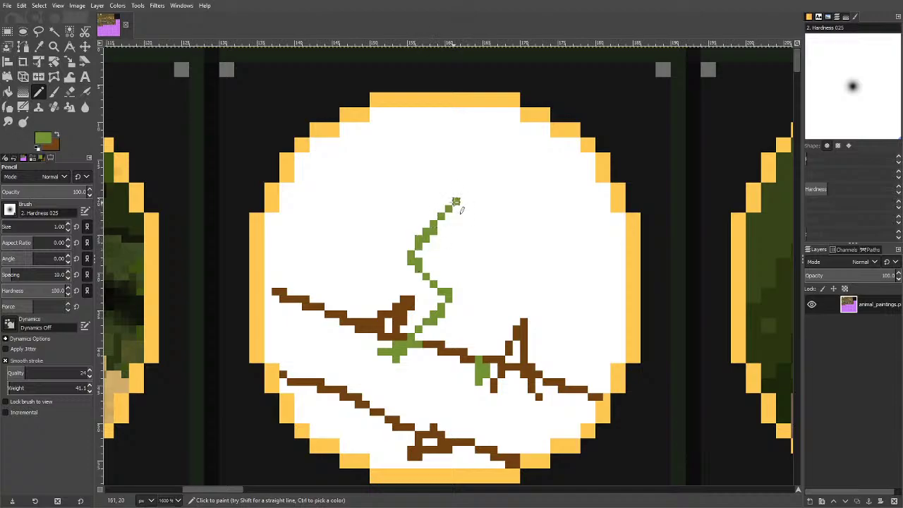
{"action": "mouse_move", "coordinate": [492, 355]}
{"action": "left_mouse_down"}
{"action": "mouse_move", "coordinate": [510, 282]}
{"action": "mouse_move", "coordinate": [506, 229]}
{"action": "mouse_move", "coordinate": [475, 200]}
{"action": "mouse_move", "coordinate": [486, 204]}
{"action": "left_mouse_up"}
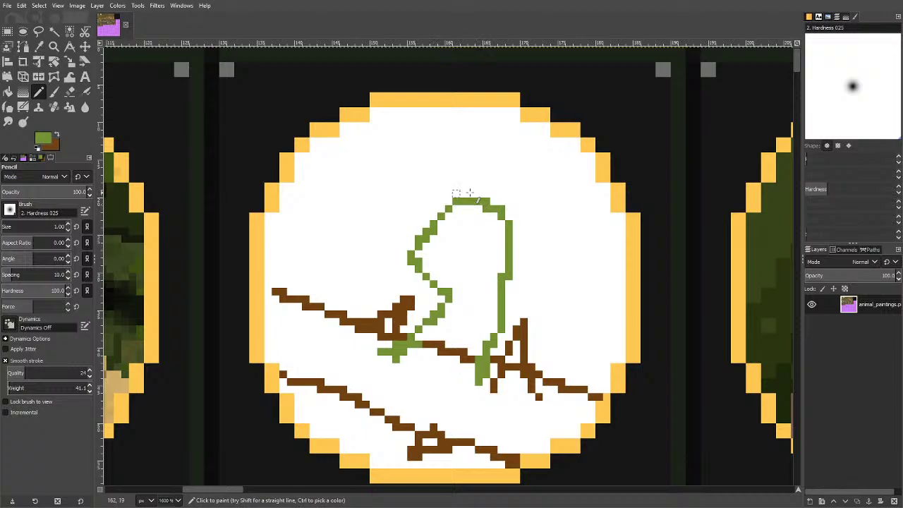
{"action": "mouse_move", "coordinate": [426, 163]}
{"action": "left_mouse_down"}
{"action": "mouse_move", "coordinate": [468, 166]}
{"action": "mouse_move", "coordinate": [498, 187]}
{"action": "mouse_move", "coordinate": [601, 308]}
{"action": "left_mouse_up"}
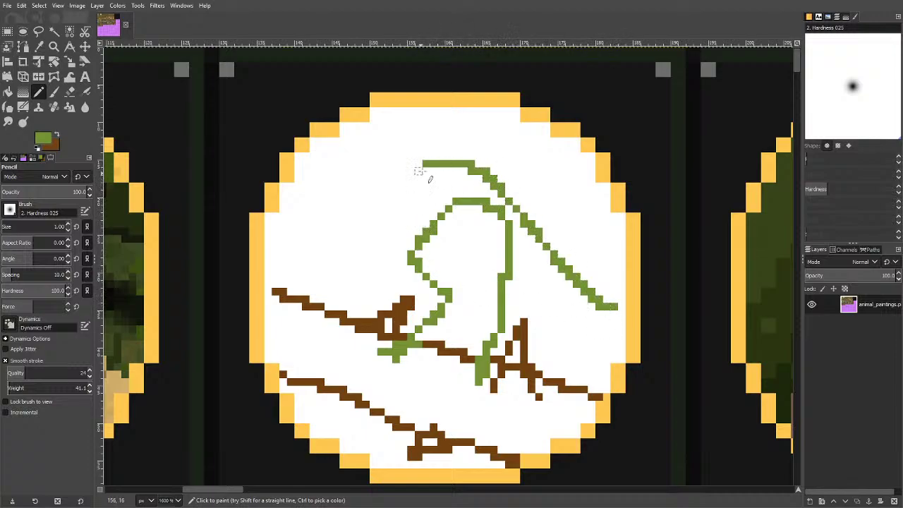
Sketch the animal's body, tail and head outlines with light green pencil strokes above the upper branch.
{"action": "mouse_move", "coordinate": [419, 171]}
{"action": "left_mouse_down"}
{"action": "mouse_move", "coordinate": [417, 211]}
{"action": "mouse_move", "coordinate": [446, 249]}
{"action": "mouse_move", "coordinate": [485, 261]}
{"action": "mouse_move", "coordinate": [526, 227]}
{"action": "left_mouse_up"}
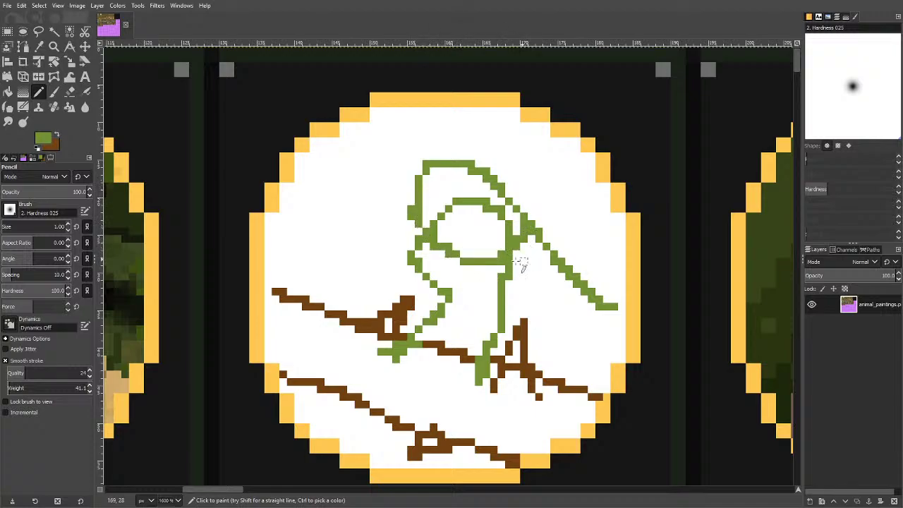
{"action": "mouse_move", "coordinate": [520, 264]}
{"action": "left_mouse_down"}
{"action": "mouse_move", "coordinate": [516, 274]}
{"action": "mouse_move", "coordinate": [615, 319]}
{"action": "left_mouse_up"}
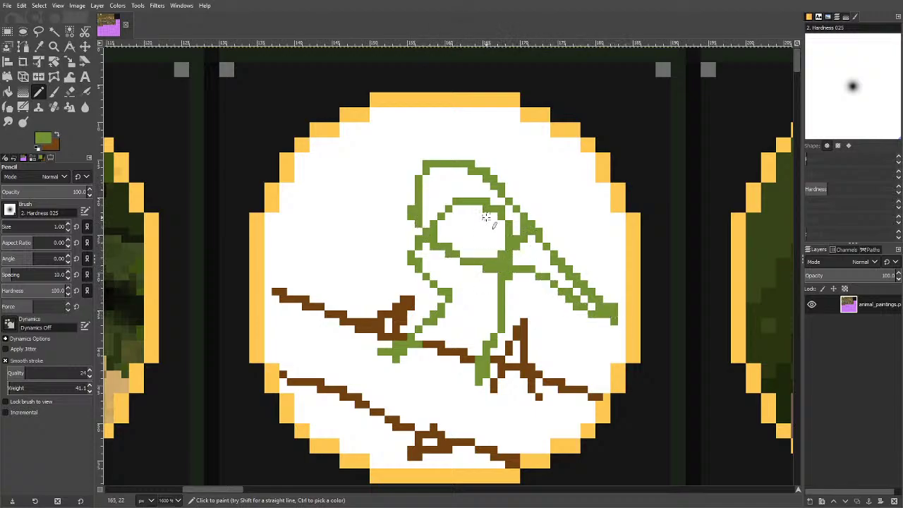
{"action": "mouse_move", "coordinate": [434, 202]}
{"action": "left_mouse_down"}
{"action": "mouse_move", "coordinate": [457, 230]}
{"action": "mouse_move", "coordinate": [463, 270]}
{"action": "left_mouse_up"}
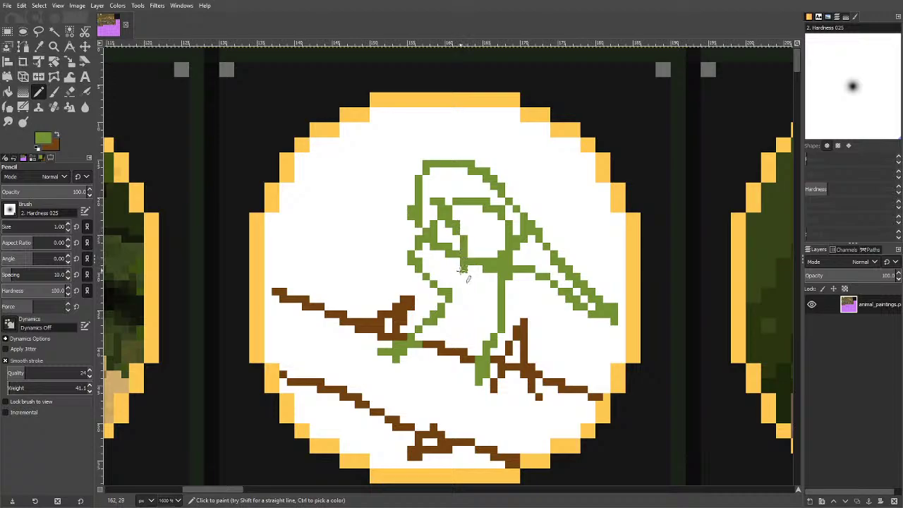
{"action": "mouse_move", "coordinate": [424, 161]}
{"action": "left_mouse_down"}
{"action": "mouse_move", "coordinate": [398, 152]}
{"action": "mouse_move", "coordinate": [357, 158]}
{"action": "mouse_move", "coordinate": [342, 185]}
{"action": "left_mouse_up"}
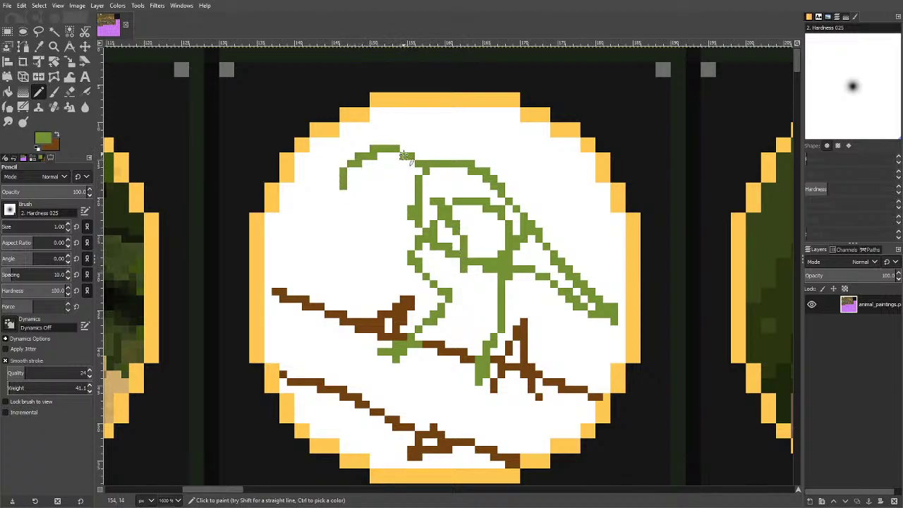
{"action": "key", "text": "ctrl+z"}
{"action": "mouse_move", "coordinate": [422, 166]}
{"action": "left_mouse_down"}
{"action": "mouse_move", "coordinate": [410, 185]}
{"action": "mouse_move", "coordinate": [370, 195]}
{"action": "mouse_move", "coordinate": [353, 179]}
{"action": "mouse_move", "coordinate": [329, 187]}
{"action": "mouse_move", "coordinate": [311, 206]}
{"action": "mouse_move", "coordinate": [305, 247]}
{"action": "mouse_move", "coordinate": [338, 246]}
{"action": "mouse_move", "coordinate": [388, 202]}
{"action": "mouse_move", "coordinate": [365, 225]}
{"action": "mouse_move", "coordinate": [425, 240]}
{"action": "left_mouse_up"}
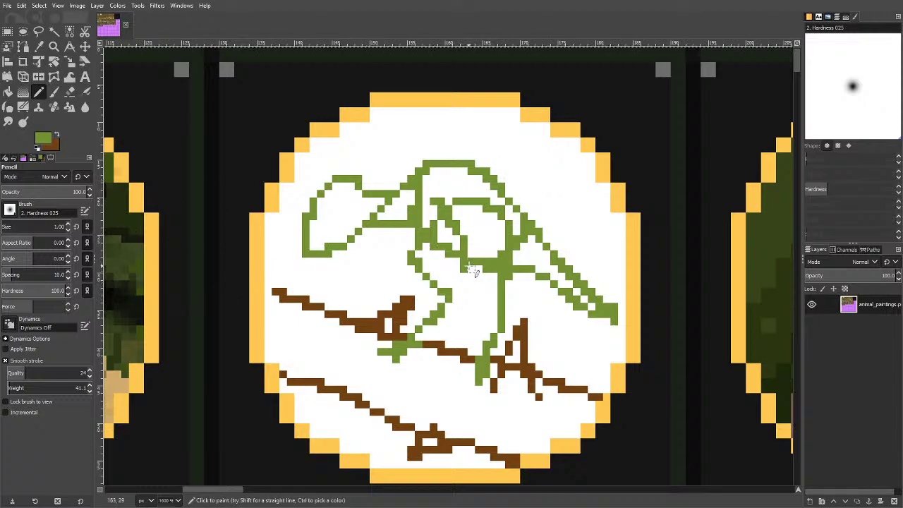
Set the foreground color to the darker green 476115.
{"action": "left_click", "coordinate": [43, 140]}
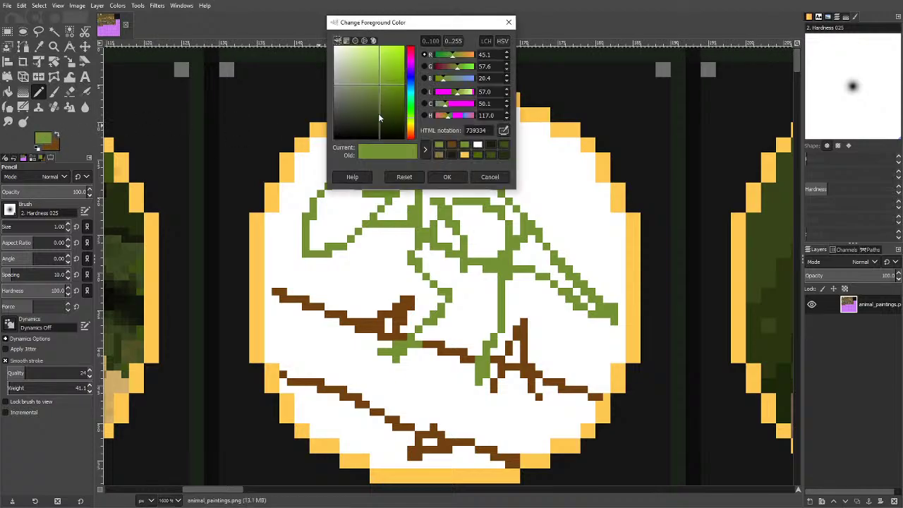
{"action": "left_click_drag", "start_coordinate": [380, 86], "coordinate": [389, 99]}
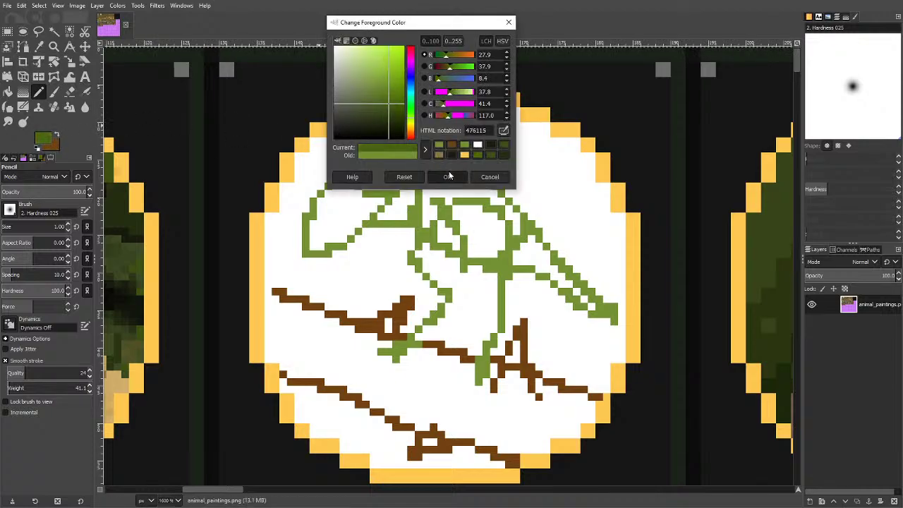
{"action": "key", "text": "Return"}
Try a dark green outline of the head, and undo all green sketch strokes back to the bare brown branches.
{"action": "mouse_move", "coordinate": [305, 240]}
{"action": "left_mouse_down"}
{"action": "mouse_move", "coordinate": [318, 194]}
{"action": "mouse_move", "coordinate": [361, 173]}
{"action": "left_mouse_up"}
{"action": "mouse_move", "coordinate": [305, 247]}
{"action": "left_mouse_down"}
{"action": "mouse_move", "coordinate": [352, 246]}
{"action": "mouse_move", "coordinate": [395, 209]}
{"action": "mouse_move", "coordinate": [380, 178]}
{"action": "mouse_move", "coordinate": [353, 170]}
{"action": "mouse_move", "coordinate": [387, 172]}
{"action": "mouse_move", "coordinate": [380, 179]}
{"action": "mouse_move", "coordinate": [411, 192]}
{"action": "mouse_move", "coordinate": [442, 164]}
{"action": "left_mouse_up"}
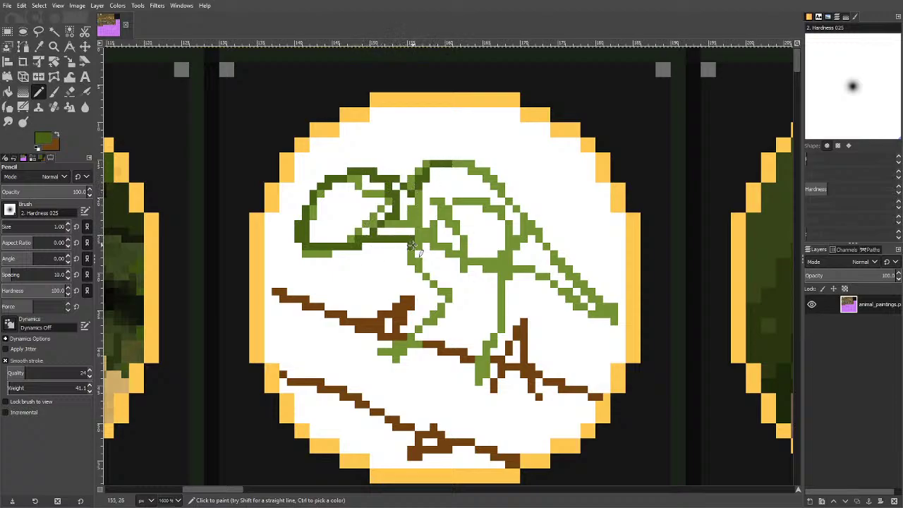
{"action": "key", "text": "ctrl+z"}
{"action": "key", "text": "ctrl+z"}
{"action": "key", "text": "ctrl+z"}
{"action": "key", "text": "ctrl+z"}
{"action": "key", "text": "ctrl+z"}
{"action": "key", "text": "ctrl+z"}
{"action": "key", "text": "ctrl+z"}
{"action": "key", "text": "ctrl+z"}
{"action": "key", "text": "ctrl+z"}
{"action": "key", "text": "ctrl+z"}
{"action": "key", "text": "ctrl+z"}
{"action": "key", "text": "ctrl+z"}
{"action": "key", "text": "ctrl+z"}
{"action": "key", "text": "ctrl+z"}
{"action": "key", "text": "ctrl+z"}
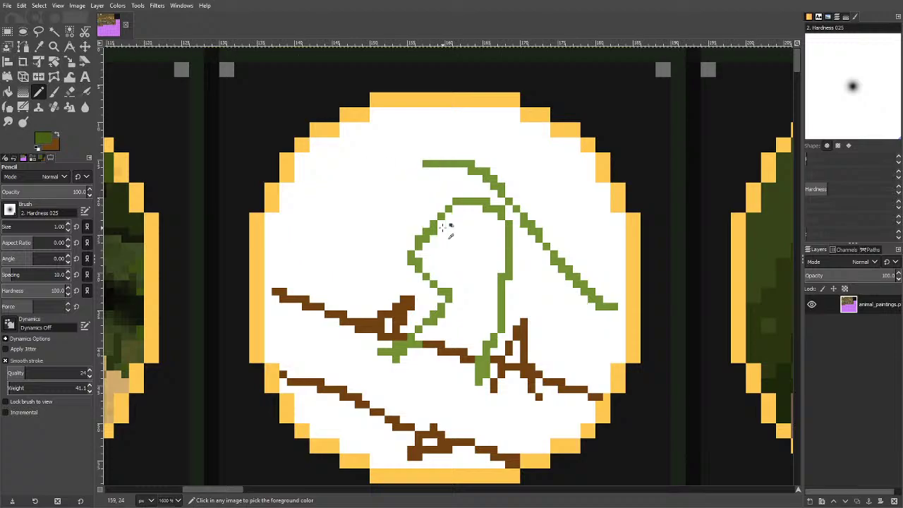
{"action": "key", "text": "ctrl+z"}
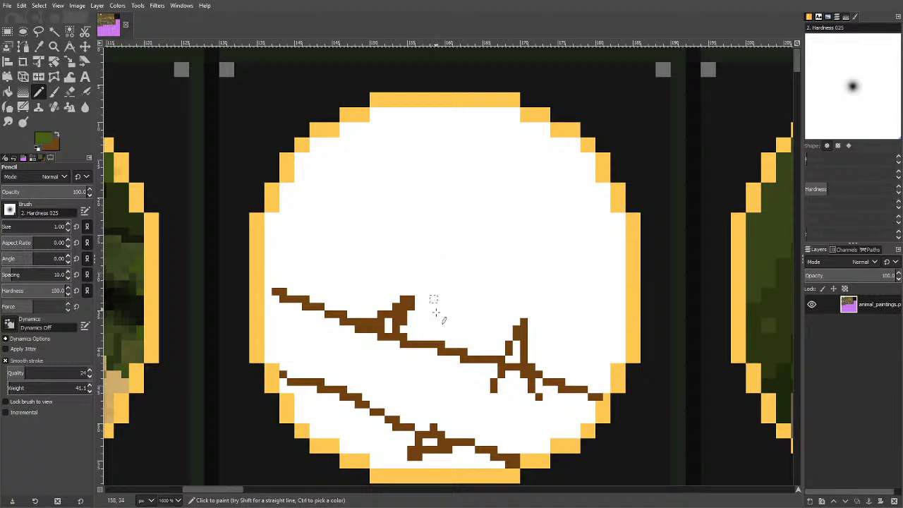
Paint a solid dark green bent leg with a clawed foot gripping the upper branch.
{"action": "mouse_move", "coordinate": [408, 350]}
{"action": "left_mouse_down"}
{"action": "mouse_move", "coordinate": [447, 334]}
{"action": "mouse_move", "coordinate": [419, 337]}
{"action": "mouse_move", "coordinate": [478, 306]}
{"action": "mouse_move", "coordinate": [455, 329]}
{"action": "mouse_move", "coordinate": [484, 299]}
{"action": "mouse_move", "coordinate": [458, 260]}
{"action": "mouse_move", "coordinate": [472, 290]}
{"action": "mouse_move", "coordinate": [463, 304]}
{"action": "mouse_move", "coordinate": [449, 268]}
{"action": "mouse_move", "coordinate": [432, 261]}
{"action": "mouse_move", "coordinate": [464, 290]}
{"action": "mouse_move", "coordinate": [450, 258]}
{"action": "mouse_move", "coordinate": [432, 246]}
{"action": "mouse_move", "coordinate": [453, 252]}
{"action": "mouse_move", "coordinate": [449, 241]}
{"action": "mouse_move", "coordinate": [457, 253]}
{"action": "mouse_move", "coordinate": [464, 238]}
{"action": "mouse_move", "coordinate": [441, 256]}
{"action": "mouse_move", "coordinate": [434, 239]}
{"action": "mouse_move", "coordinate": [485, 208]}
{"action": "mouse_move", "coordinate": [497, 214]}
{"action": "mouse_move", "coordinate": [470, 247]}
{"action": "mouse_move", "coordinate": [517, 226]}
{"action": "mouse_move", "coordinate": [501, 202]}
{"action": "mouse_move", "coordinate": [443, 241]}
{"action": "mouse_move", "coordinate": [490, 208]}
{"action": "mouse_move", "coordinate": [502, 214]}
{"action": "mouse_move", "coordinate": [463, 229]}
{"action": "mouse_move", "coordinate": [505, 215]}
{"action": "mouse_move", "coordinate": [468, 230]}
{"action": "mouse_move", "coordinate": [508, 216]}
{"action": "mouse_move", "coordinate": [486, 218]}
{"action": "left_mouse_up"}
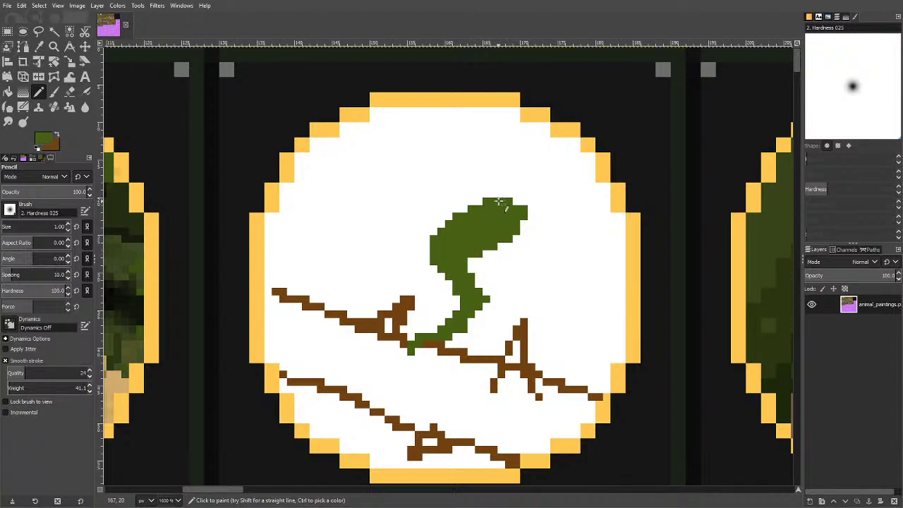
{"action": "left_click_drag", "start_coordinate": [433, 331], "coordinate": [420, 366]}
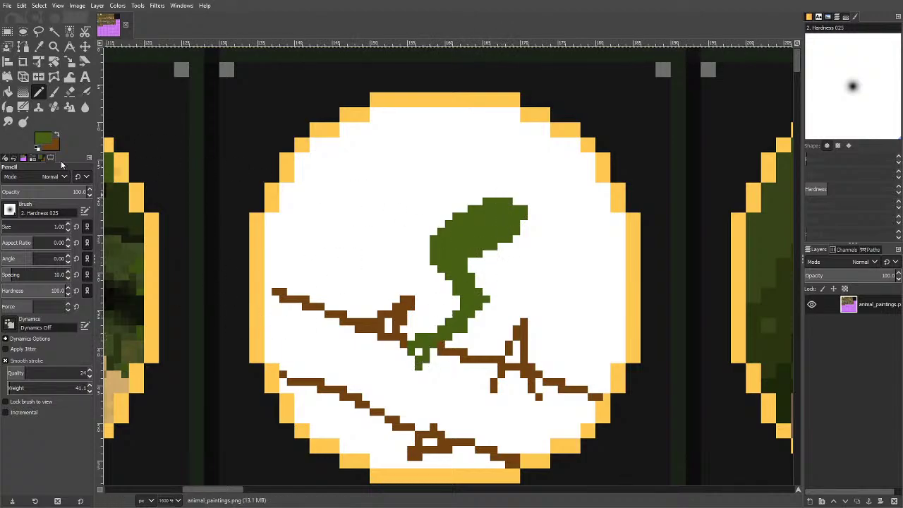
Set the foreground color to olive green 556d24 and paint the animal's body as an arched shape above the leg.
{"action": "left_click", "coordinate": [45, 134]}
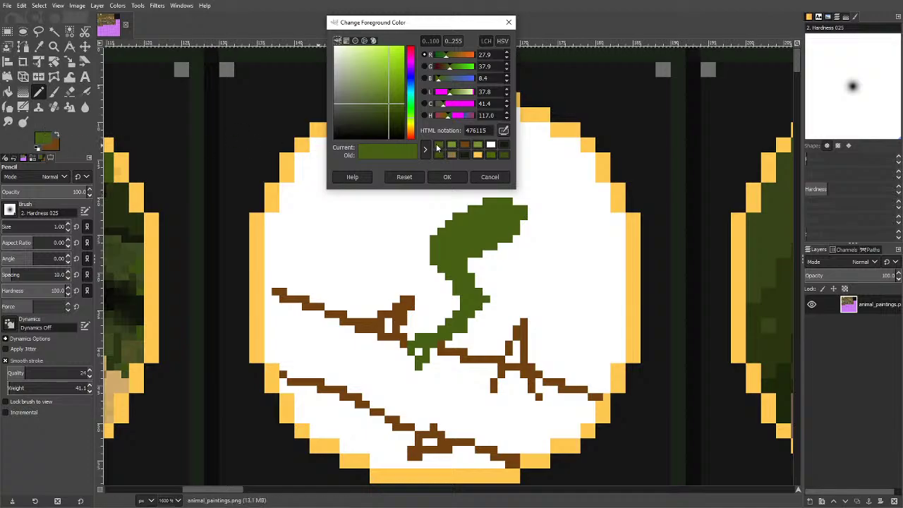
{"action": "left_click", "coordinate": [381, 98]}
{"action": "left_click", "coordinate": [447, 177]}
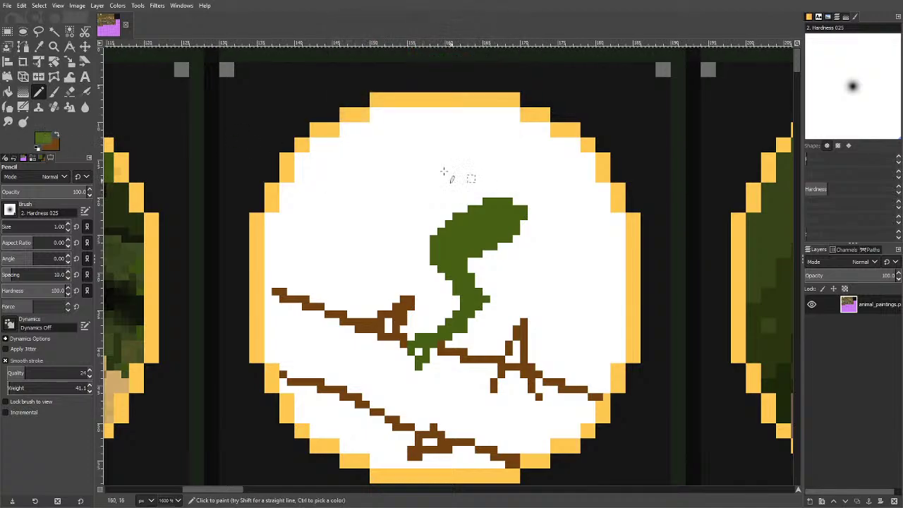
{"action": "mouse_move", "coordinate": [396, 157]}
{"action": "left_mouse_down"}
{"action": "mouse_move", "coordinate": [462, 147]}
{"action": "mouse_move", "coordinate": [532, 174]}
{"action": "mouse_move", "coordinate": [584, 238]}
{"action": "left_mouse_up"}
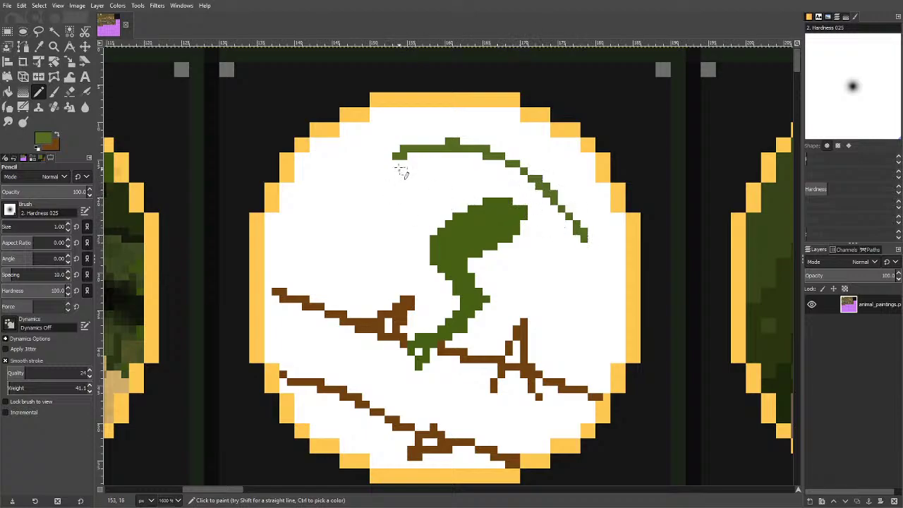
{"action": "mouse_move", "coordinate": [395, 152]}
{"action": "left_mouse_down"}
{"action": "mouse_move", "coordinate": [417, 191]}
{"action": "mouse_move", "coordinate": [449, 215]}
{"action": "left_mouse_up"}
{"action": "mouse_move", "coordinate": [399, 170]}
{"action": "left_mouse_down"}
{"action": "mouse_move", "coordinate": [410, 201]}
{"action": "mouse_move", "coordinate": [442, 226]}
{"action": "mouse_move", "coordinate": [480, 240]}
{"action": "mouse_move", "coordinate": [577, 238]}
{"action": "mouse_move", "coordinate": [449, 225]}
{"action": "mouse_move", "coordinate": [417, 204]}
{"action": "mouse_move", "coordinate": [475, 226]}
{"action": "mouse_move", "coordinate": [468, 216]}
{"action": "mouse_move", "coordinate": [486, 219]}
{"action": "mouse_move", "coordinate": [478, 201]}
{"action": "mouse_move", "coordinate": [412, 182]}
{"action": "mouse_move", "coordinate": [418, 188]}
{"action": "mouse_move", "coordinate": [427, 167]}
{"action": "mouse_move", "coordinate": [415, 156]}
{"action": "mouse_move", "coordinate": [463, 159]}
{"action": "mouse_move", "coordinate": [427, 164]}
{"action": "mouse_move", "coordinate": [485, 180]}
{"action": "left_mouse_up"}
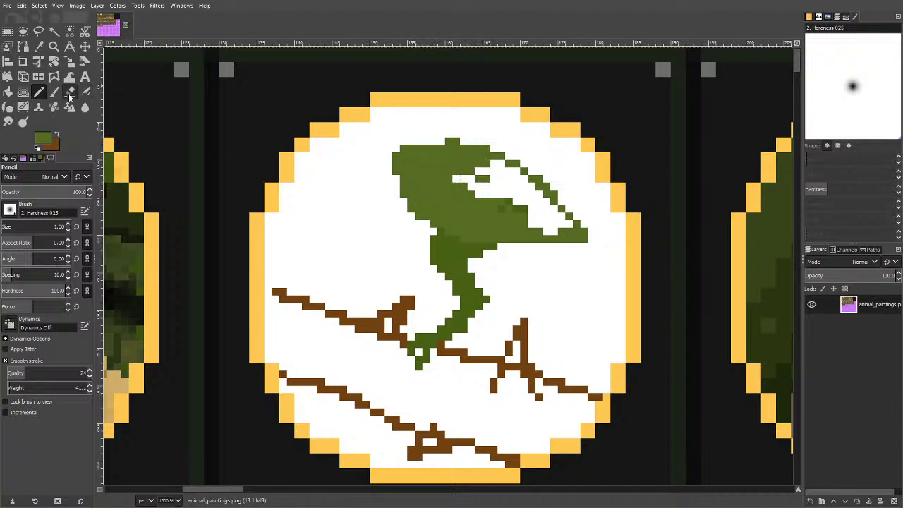
Bucket-fill the white gaps inside the body with olive green, and undo the fill that spreads into the dark leg.
{"action": "left_click", "coordinate": [7, 92]}
{"action": "left_click", "coordinate": [500, 186]}
{"action": "left_click", "coordinate": [516, 201]}
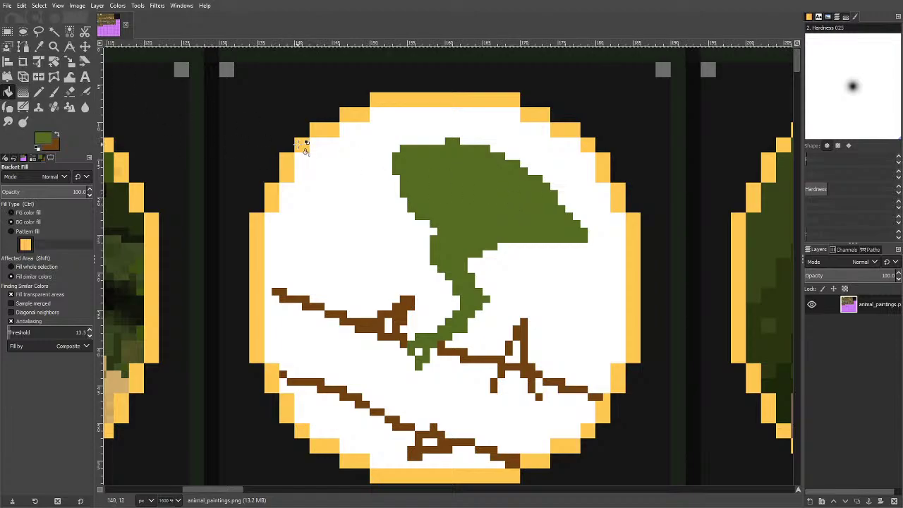
{"action": "key", "text": "ctrl+z"}
Set the foreground color to brighter green 5d8116 and pencil the outline of a second leg with a clawed foot on the upper branch.
{"action": "left_click", "coordinate": [39, 91]}
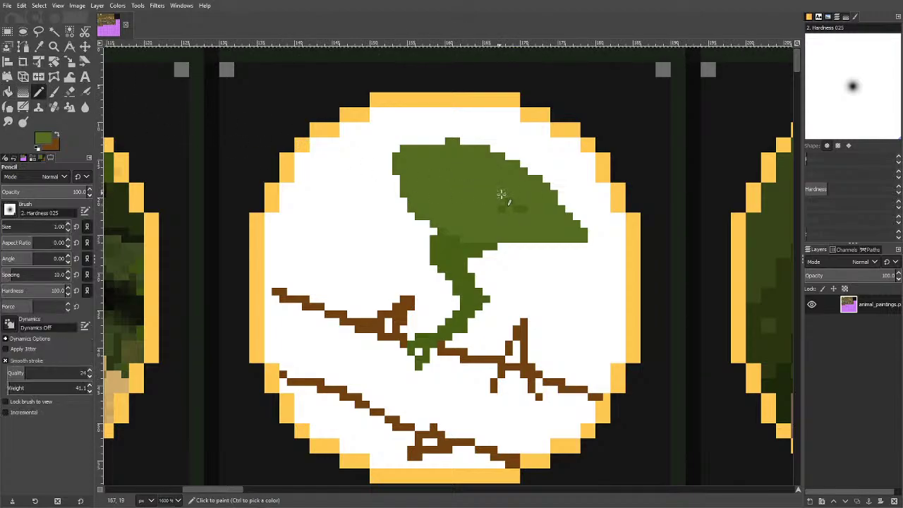
{"action": "left_click", "coordinate": [43, 140]}
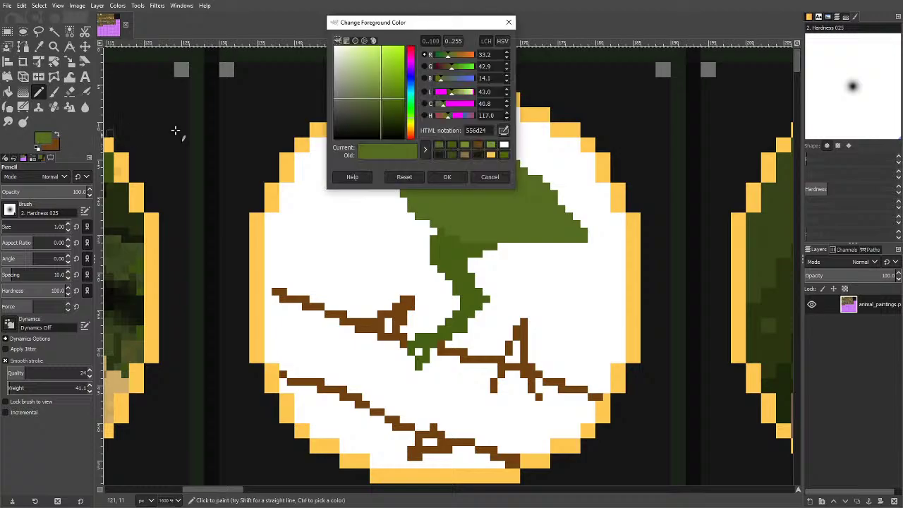
{"action": "left_click_drag", "start_coordinate": [380, 99], "coordinate": [393, 96]}
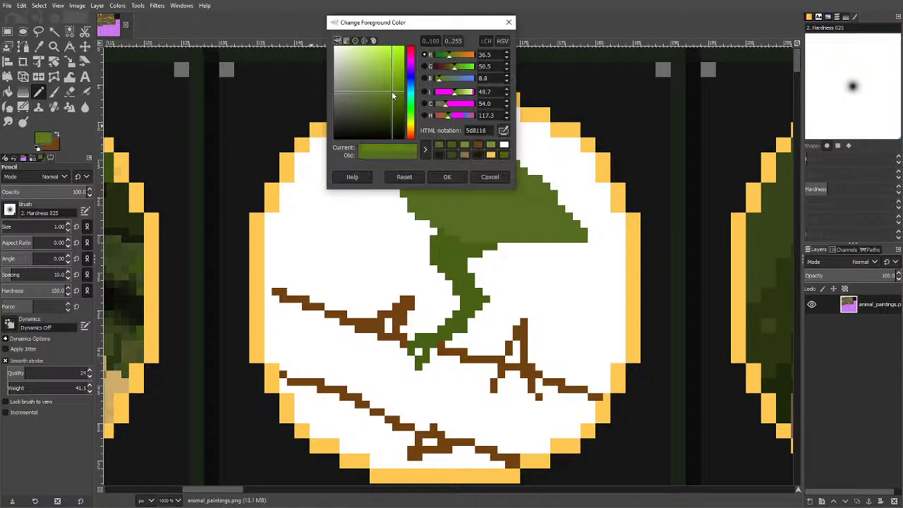
{"action": "left_click", "coordinate": [447, 176]}
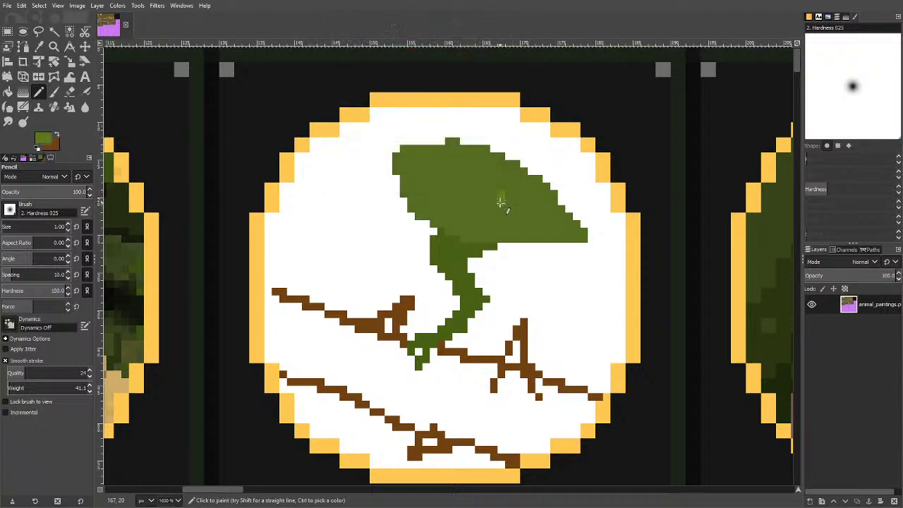
{"action": "left_click_drag", "start_coordinate": [500, 202], "coordinate": [513, 251]}
{"action": "mouse_move", "coordinate": [514, 180]}
{"action": "left_mouse_down"}
{"action": "mouse_move", "coordinate": [547, 186]}
{"action": "mouse_move", "coordinate": [562, 225]}
{"action": "mouse_move", "coordinate": [561, 251]}
{"action": "mouse_move", "coordinate": [515, 256]}
{"action": "mouse_move", "coordinate": [546, 336]}
{"action": "mouse_move", "coordinate": [540, 380]}
{"action": "mouse_move", "coordinate": [523, 403]}
{"action": "mouse_move", "coordinate": [549, 386]}
{"action": "mouse_move", "coordinate": [561, 394]}
{"action": "mouse_move", "coordinate": [563, 413]}
{"action": "mouse_move", "coordinate": [576, 396]}
{"action": "mouse_move", "coordinate": [591, 398]}
{"action": "mouse_move", "coordinate": [561, 354]}
{"action": "mouse_move", "coordinate": [561, 254]}
{"action": "left_mouse_up"}
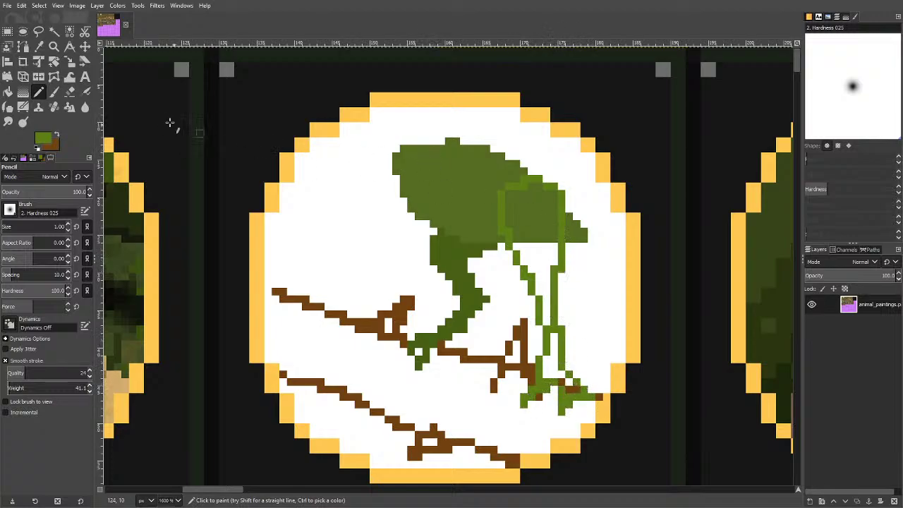
Fill the thigh, lower leg and foot of the outlined leg with the brighter green.
{"action": "mouse_move", "coordinate": [512, 200]}
{"action": "left_mouse_down"}
{"action": "mouse_move", "coordinate": [511, 221]}
{"action": "mouse_move", "coordinate": [529, 245]}
{"action": "mouse_move", "coordinate": [553, 241]}
{"action": "mouse_move", "coordinate": [553, 203]}
{"action": "mouse_move", "coordinate": [553, 230]}
{"action": "mouse_move", "coordinate": [547, 196]}
{"action": "mouse_move", "coordinate": [529, 190]}
{"action": "mouse_move", "coordinate": [556, 198]}
{"action": "mouse_move", "coordinate": [511, 196]}
{"action": "mouse_move", "coordinate": [530, 206]}
{"action": "mouse_move", "coordinate": [525, 230]}
{"action": "left_mouse_up"}
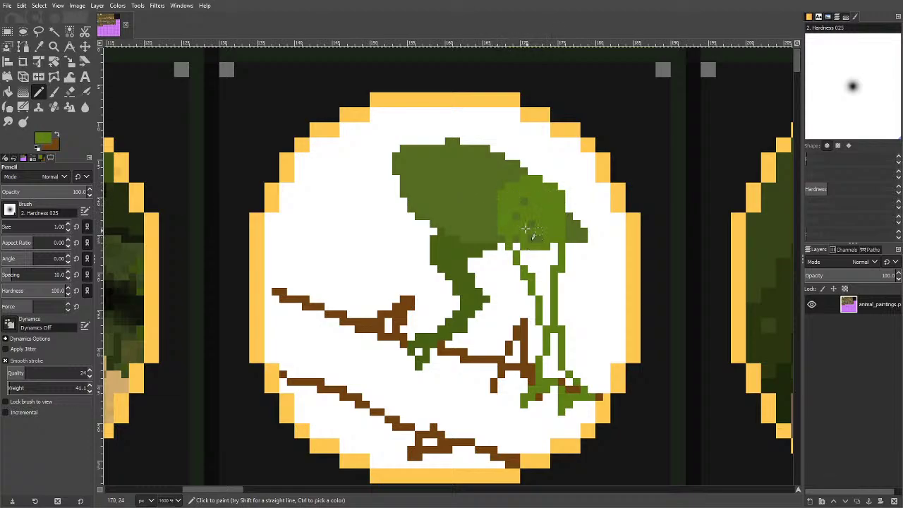
{"action": "left_click", "coordinate": [7, 92]}
{"action": "left_click", "coordinate": [526, 251]}
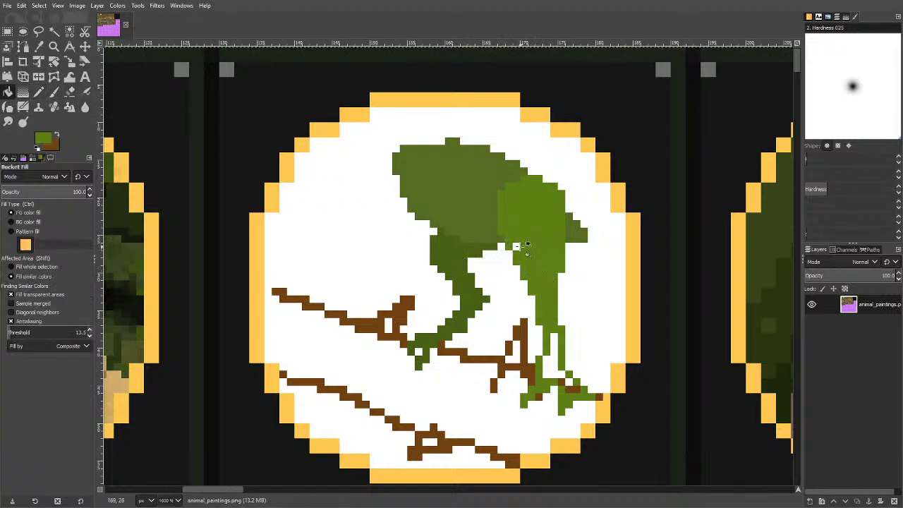
{"action": "left_click", "coordinate": [570, 383]}
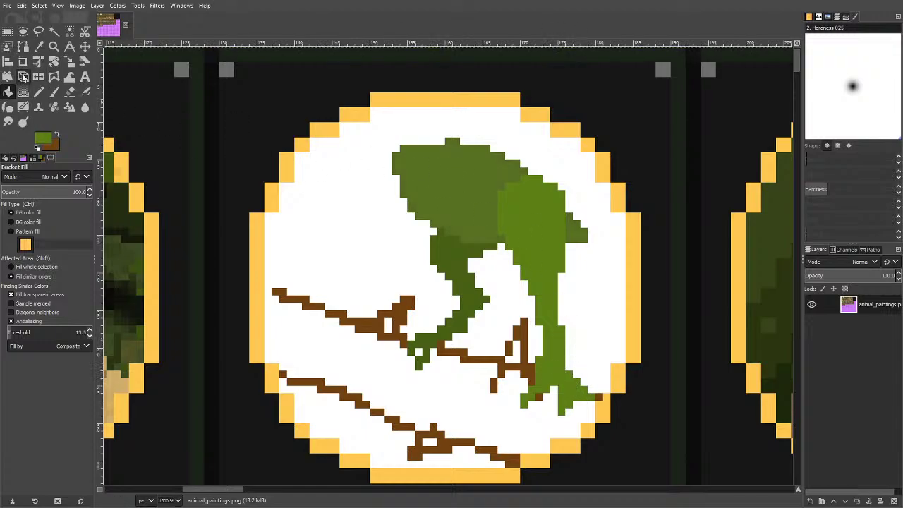
Pick the body's olive green and outline a tail curving from the rump to the circle's right edge, undoing stray strokes.
{"action": "left_click", "coordinate": [38, 92]}
{"action": "left_click", "coordinate": [39, 48]}
{"action": "left_click", "coordinate": [432, 177]}
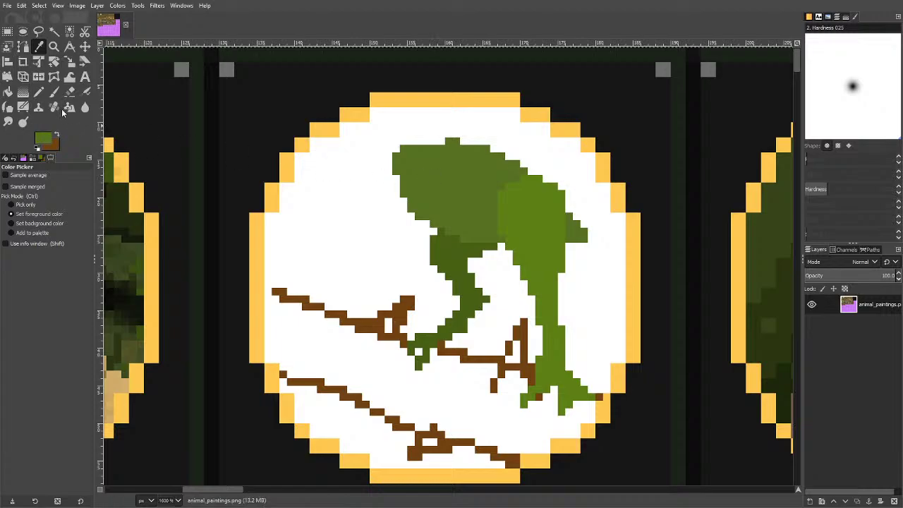
{"action": "key", "text": "n"}
{"action": "mouse_move", "coordinate": [536, 171]}
{"action": "left_mouse_down"}
{"action": "mouse_move", "coordinate": [589, 219]}
{"action": "mouse_move", "coordinate": [632, 300]}
{"action": "mouse_move", "coordinate": [624, 340]}
{"action": "mouse_move", "coordinate": [587, 274]}
{"action": "mouse_move", "coordinate": [561, 255]}
{"action": "left_mouse_up"}
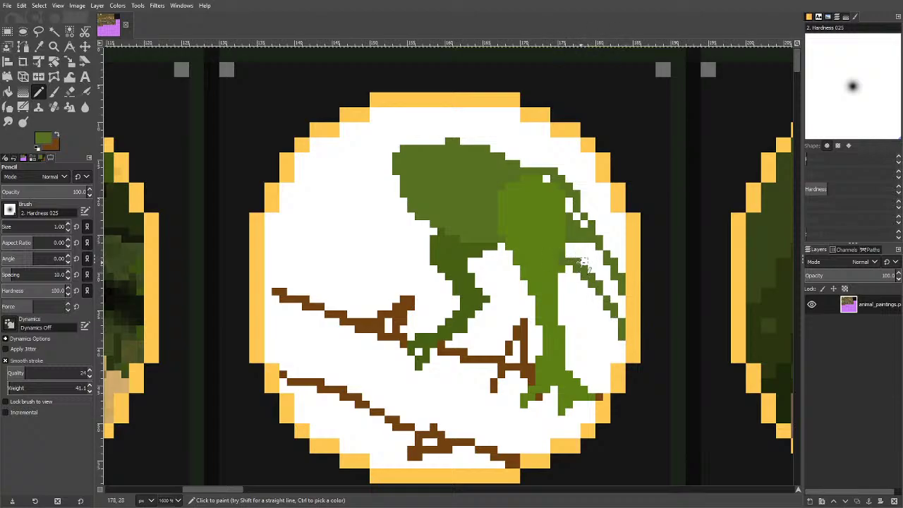
{"action": "key", "text": "ctrl+z"}
{"action": "mouse_move", "coordinate": [622, 323]}
{"action": "left_mouse_down"}
{"action": "mouse_move", "coordinate": [594, 271]}
{"action": "mouse_move", "coordinate": [569, 253]}
{"action": "mouse_move", "coordinate": [601, 297]}
{"action": "left_mouse_up"}
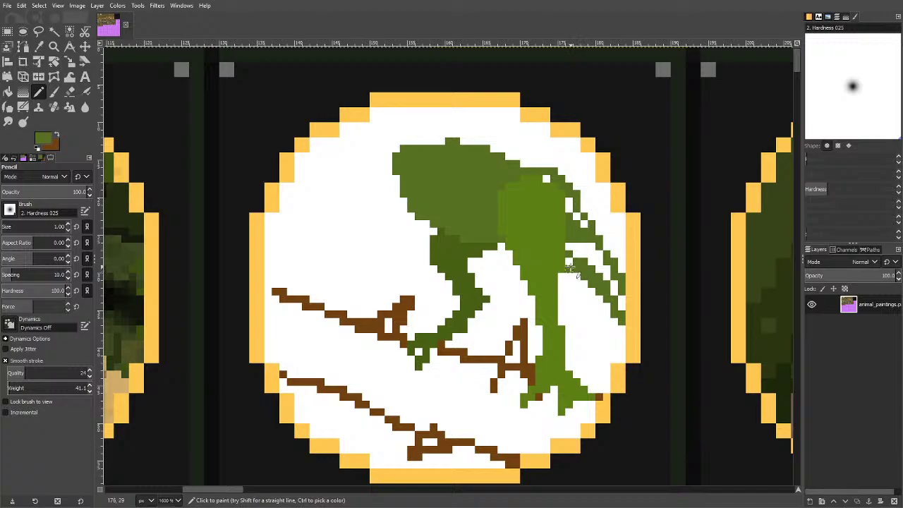
{"action": "key", "text": "ctrl+z"}
Fill the gaps in the tail with olive green and smooth the upper contour of the back.
{"action": "mouse_move", "coordinate": [569, 260]}
{"action": "left_mouse_down"}
{"action": "mouse_move", "coordinate": [628, 319]}
{"action": "mouse_move", "coordinate": [604, 275]}
{"action": "mouse_move", "coordinate": [568, 247]}
{"action": "left_mouse_up"}
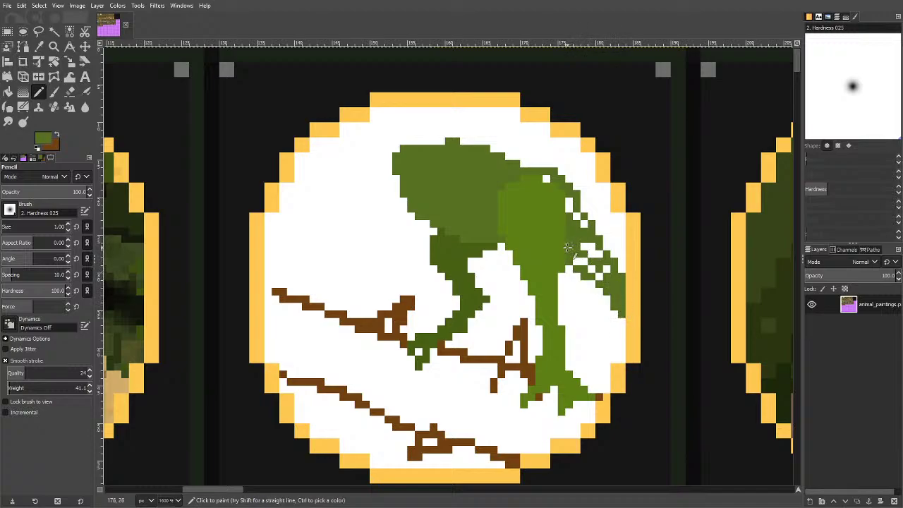
{"action": "mouse_move", "coordinate": [569, 205]}
{"action": "left_mouse_down"}
{"action": "mouse_move", "coordinate": [518, 164]}
{"action": "mouse_move", "coordinate": [532, 163]}
{"action": "mouse_move", "coordinate": [481, 146]}
{"action": "mouse_move", "coordinate": [539, 167]}
{"action": "mouse_move", "coordinate": [486, 141]}
{"action": "left_mouse_up"}
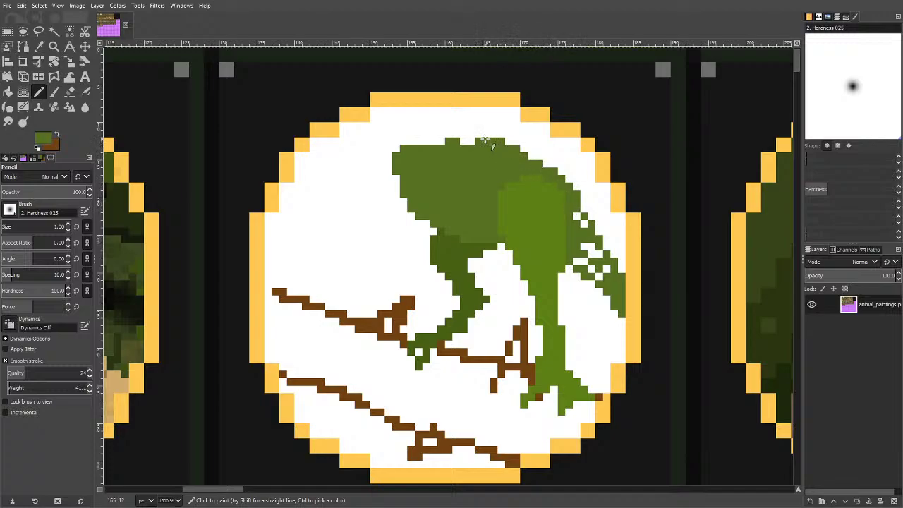
{"action": "mouse_move", "coordinate": [577, 213]}
{"action": "left_mouse_down"}
{"action": "mouse_move", "coordinate": [590, 238]}
{"action": "mouse_move", "coordinate": [583, 261]}
{"action": "mouse_move", "coordinate": [585, 247]}
{"action": "mouse_move", "coordinate": [606, 276]}
{"action": "mouse_move", "coordinate": [578, 262]}
{"action": "left_mouse_up"}
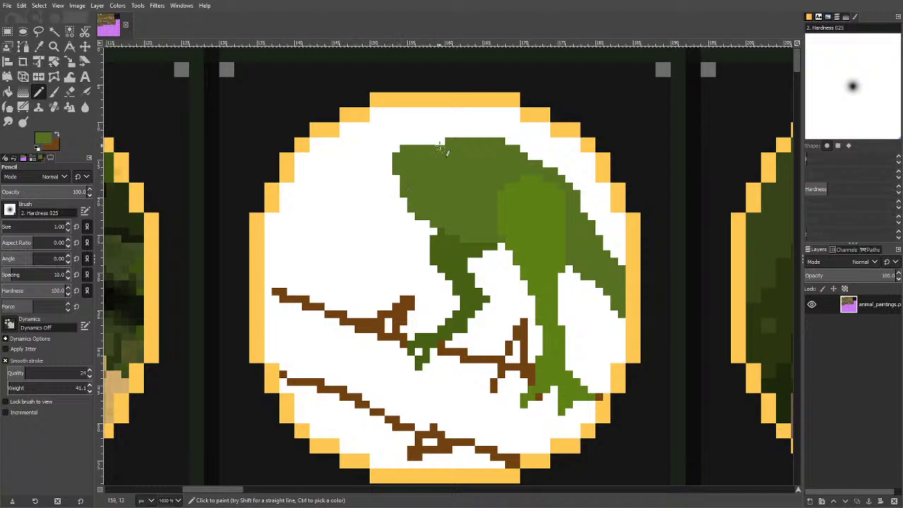
Try an olive green head outline extending left from the body's upper edge.
{"action": "mouse_move", "coordinate": [439, 145]}
{"action": "left_mouse_down"}
{"action": "mouse_move", "coordinate": [399, 142]}
{"action": "mouse_move", "coordinate": [313, 187]}
{"action": "left_mouse_up"}
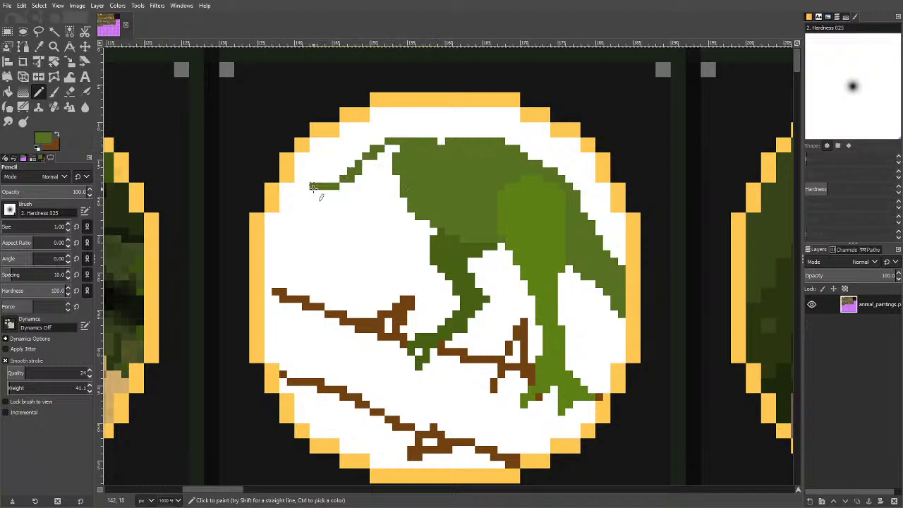
{"action": "key", "text": "ctrl+z"}
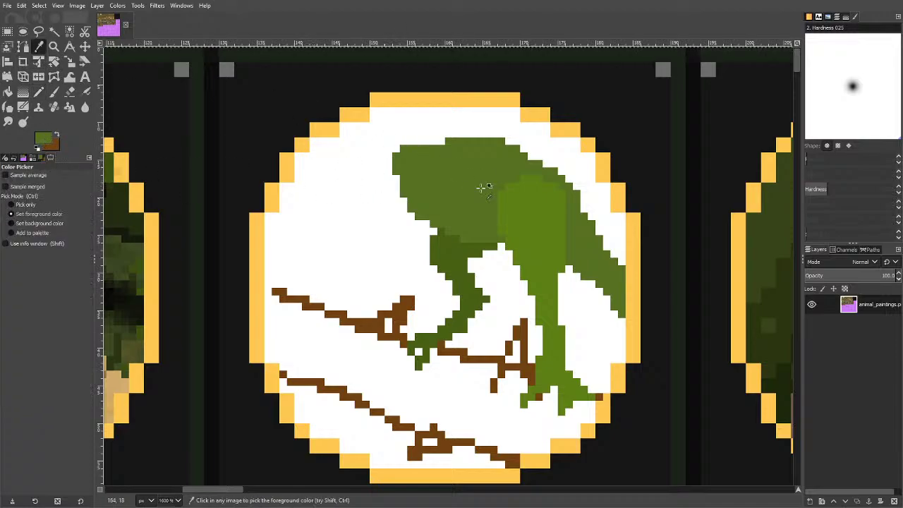
Pick the hind leg's brighter green and paint the near front leg's upper arm from the shoulder down to the elbow.
{"action": "left_click", "coordinate": [553, 215], "text": "ctrl"}
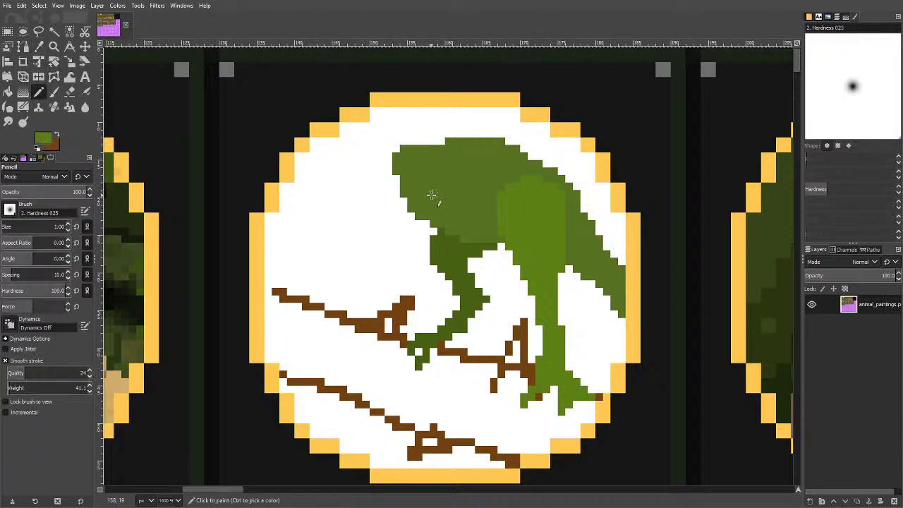
{"action": "left_click_drag", "start_coordinate": [459, 223], "coordinate": [421, 212]}
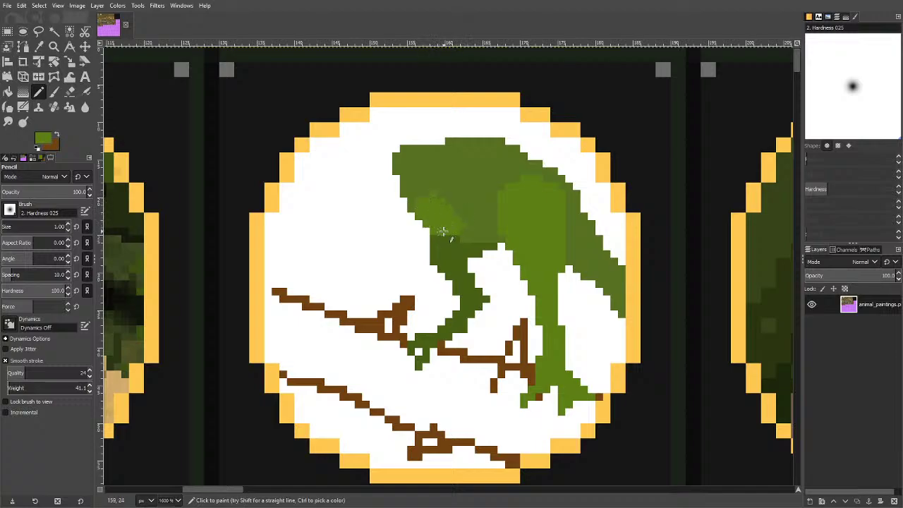
{"action": "mouse_move", "coordinate": [444, 237]}
{"action": "left_mouse_down"}
{"action": "mouse_move", "coordinate": [455, 275]}
{"action": "mouse_move", "coordinate": [475, 285]}
{"action": "mouse_move", "coordinate": [466, 238]}
{"action": "mouse_move", "coordinate": [459, 241]}
{"action": "left_mouse_up"}
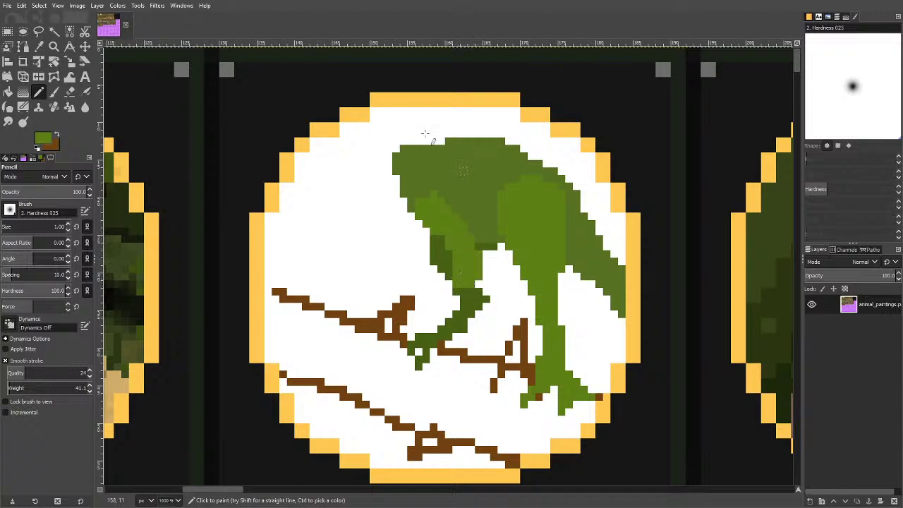
Pick the darker green and draw a short, bent far front leg ahead of the chest, undoing the first straight stroke.
{"action": "left_click", "coordinate": [54, 75]}
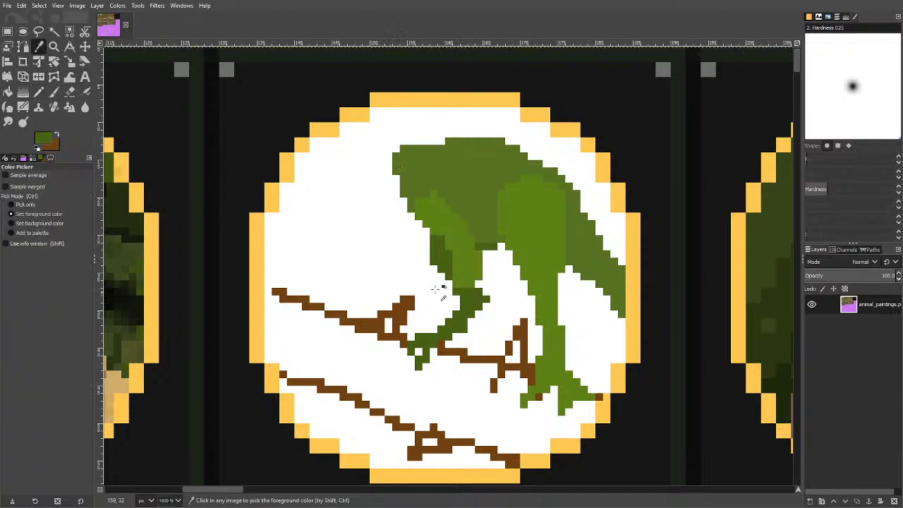
{"action": "left_click", "coordinate": [38, 92]}
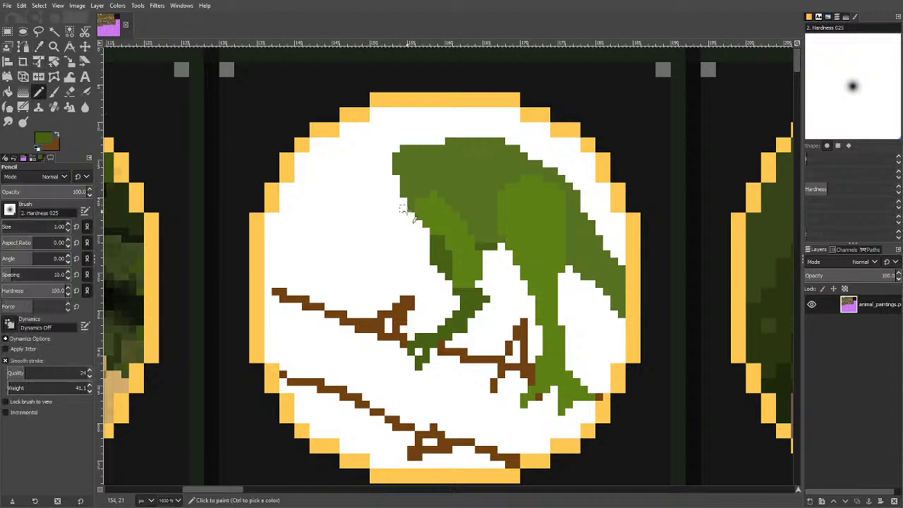
{"action": "left_click_drag", "start_coordinate": [402, 209], "coordinate": [401, 266]}
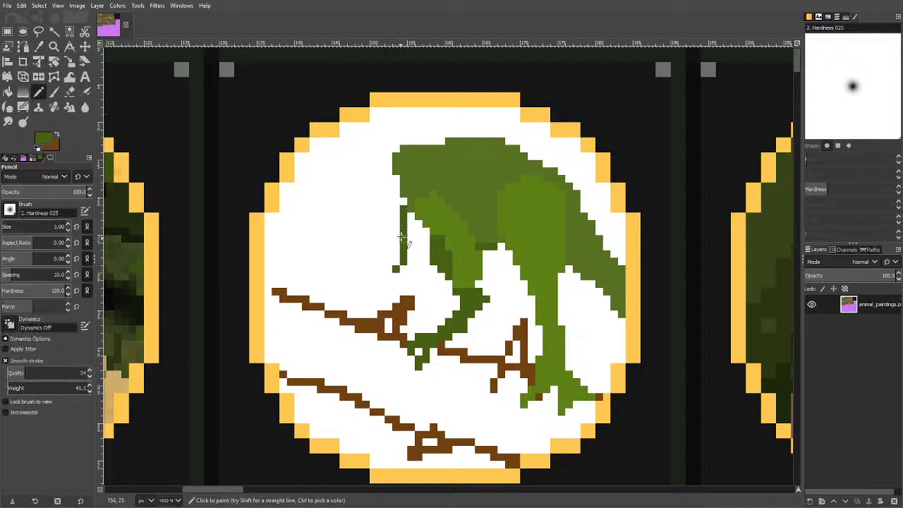
{"action": "key", "text": "ctrl+z"}
{"action": "mouse_move", "coordinate": [412, 214]}
{"action": "left_mouse_down"}
{"action": "mouse_move", "coordinate": [381, 254]}
{"action": "mouse_move", "coordinate": [383, 277]}
{"action": "mouse_move", "coordinate": [426, 230]}
{"action": "mouse_move", "coordinate": [395, 267]}
{"action": "left_mouse_up"}
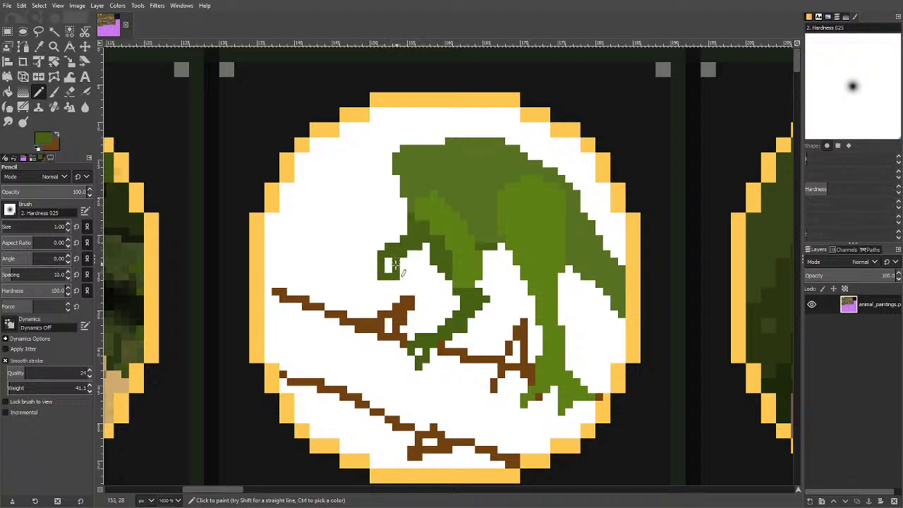
Pick the body's olive green and blend the shoulder and chest area around the upper arm into the body.
{"action": "key", "text": "o"}
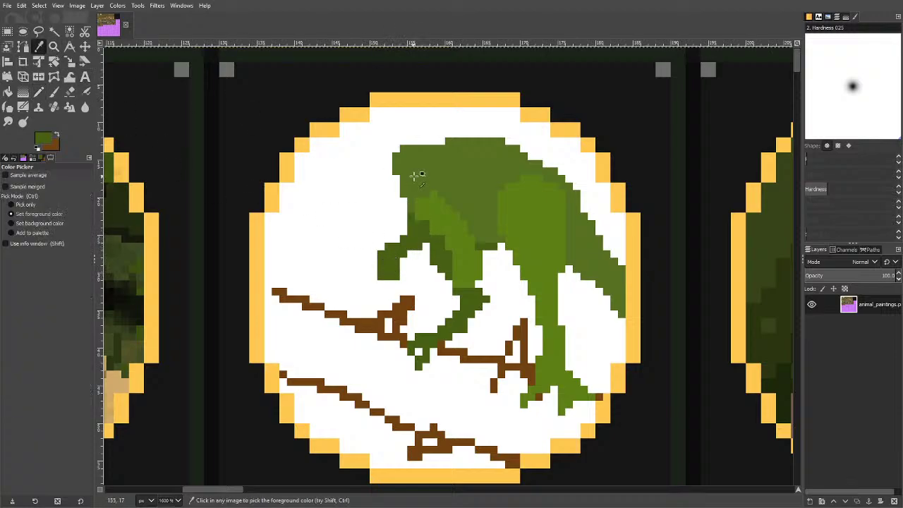
{"action": "left_click", "coordinate": [413, 175]}
{"action": "key", "text": "n"}
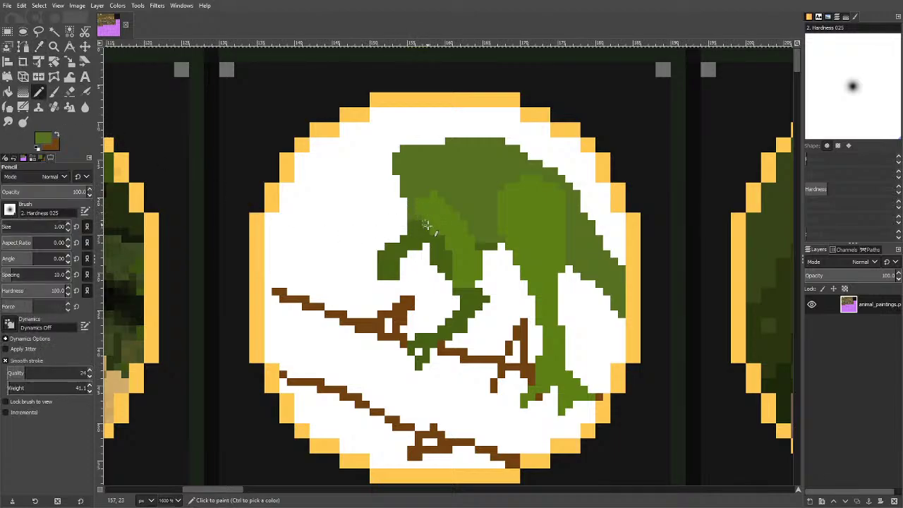
{"action": "left_click_drag", "start_coordinate": [433, 243], "coordinate": [413, 202]}
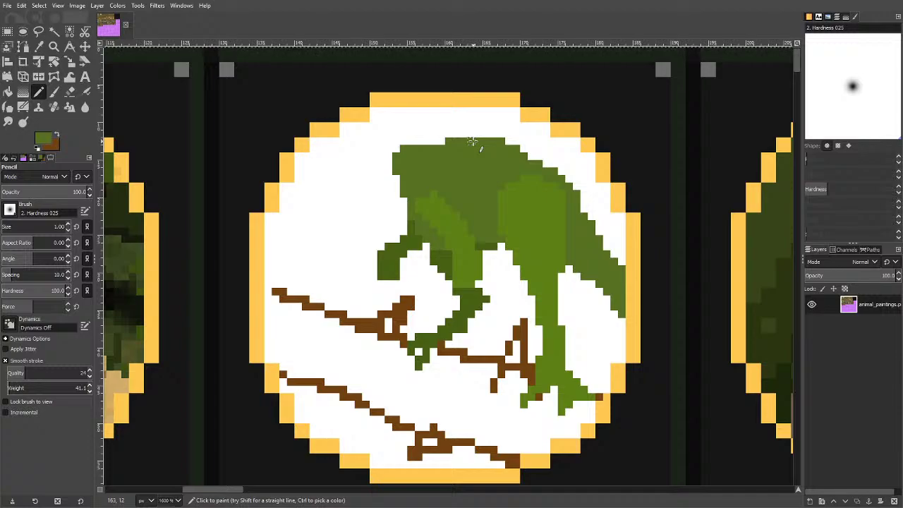
Outline a head and neck in olive green, curving from the back down to the upper branch, undo the first attempt, and fill the shape.
{"action": "left_click", "coordinate": [39, 46]}
{"action": "key", "text": "n"}
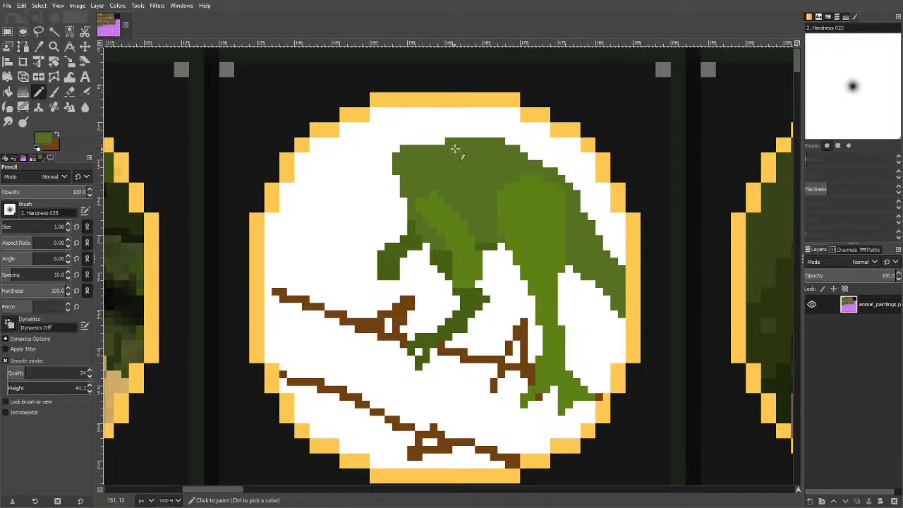
{"action": "mouse_move", "coordinate": [445, 148]}
{"action": "left_mouse_down"}
{"action": "mouse_move", "coordinate": [348, 156]}
{"action": "mouse_move", "coordinate": [314, 187]}
{"action": "mouse_move", "coordinate": [313, 266]}
{"action": "left_mouse_up"}
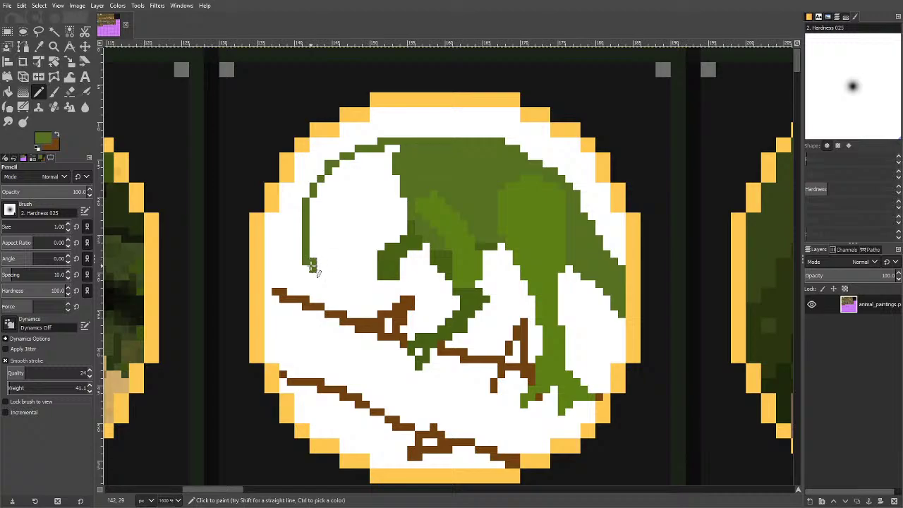
{"action": "key", "text": "ctrl+z"}
{"action": "mouse_move", "coordinate": [438, 140]}
{"action": "left_mouse_down"}
{"action": "mouse_move", "coordinate": [383, 148]}
{"action": "mouse_move", "coordinate": [335, 181]}
{"action": "mouse_move", "coordinate": [283, 254]}
{"action": "mouse_move", "coordinate": [280, 295]}
{"action": "mouse_move", "coordinate": [308, 292]}
{"action": "mouse_move", "coordinate": [339, 268]}
{"action": "mouse_move", "coordinate": [343, 240]}
{"action": "mouse_move", "coordinate": [409, 210]}
{"action": "left_mouse_up"}
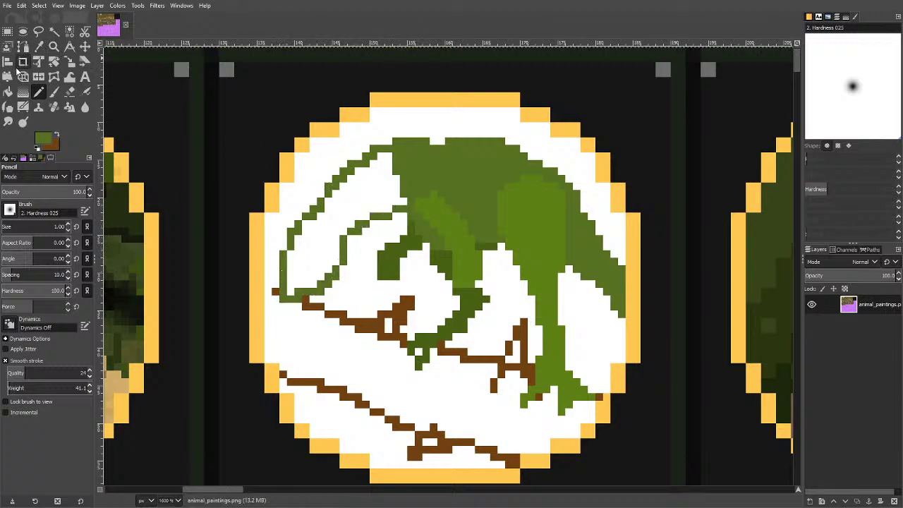
{"action": "left_click", "coordinate": [8, 92]}
{"action": "left_click", "coordinate": [369, 201]}
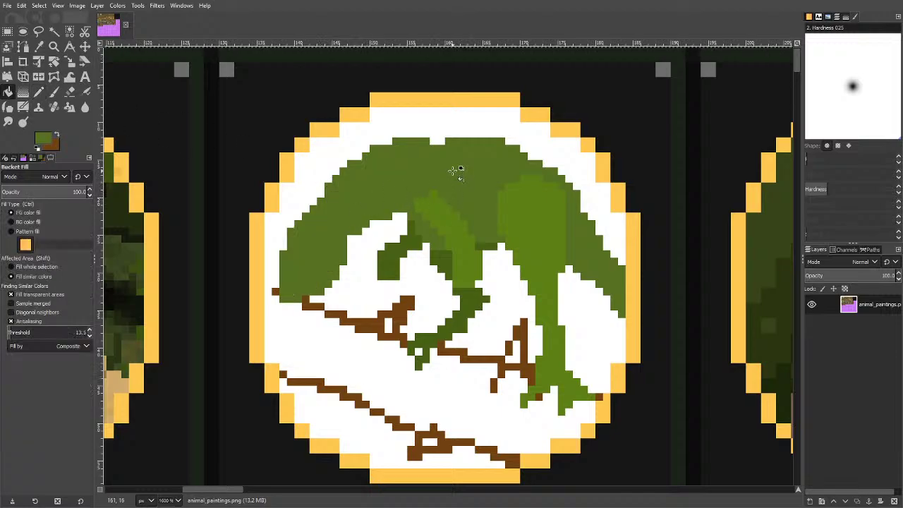
Fill the notch along the top of the back with olive green and widen the front and lower edge of the head.
{"action": "key", "text": "n"}
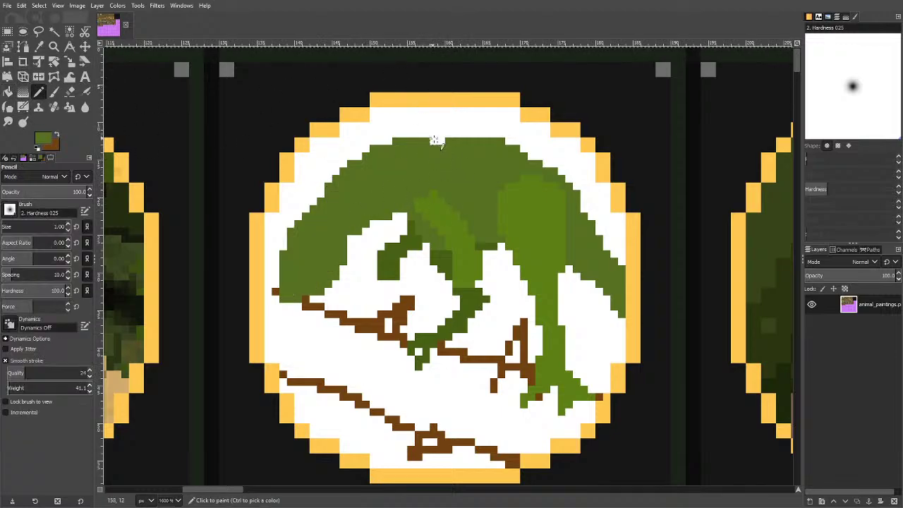
{"action": "left_click_drag", "start_coordinate": [427, 135], "coordinate": [475, 136]}
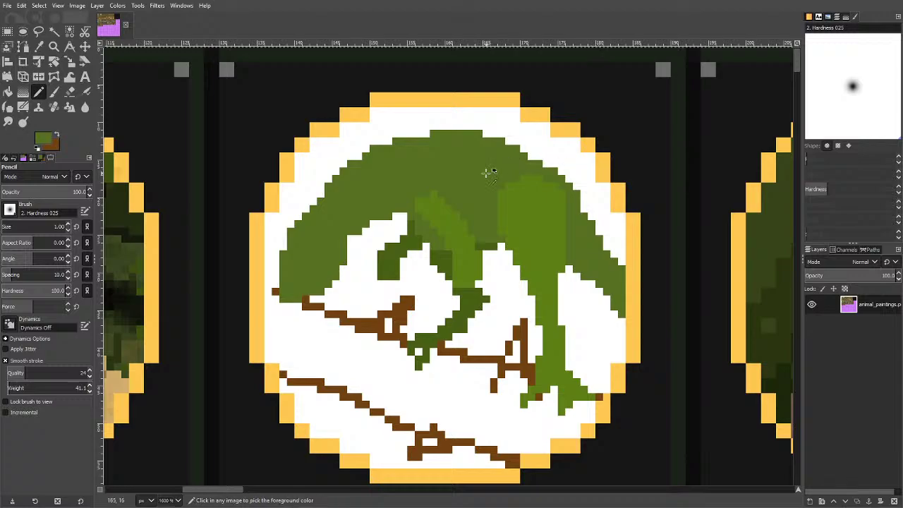
{"action": "scroll", "coordinate": [487, 171], "scroll_direction": "down", "scroll_amount": 4, "text": "ctrl"}
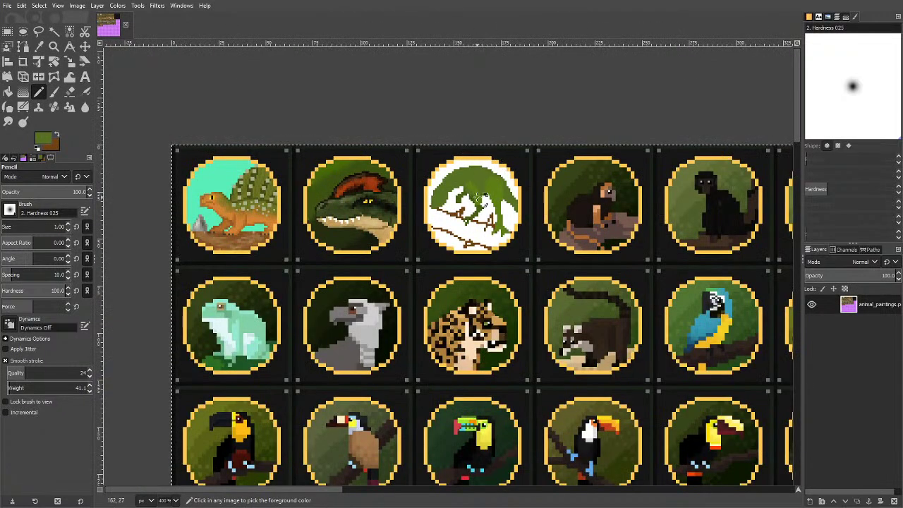
{"action": "scroll", "coordinate": [478, 194], "scroll_direction": "up", "scroll_amount": 6, "text": "ctrl"}
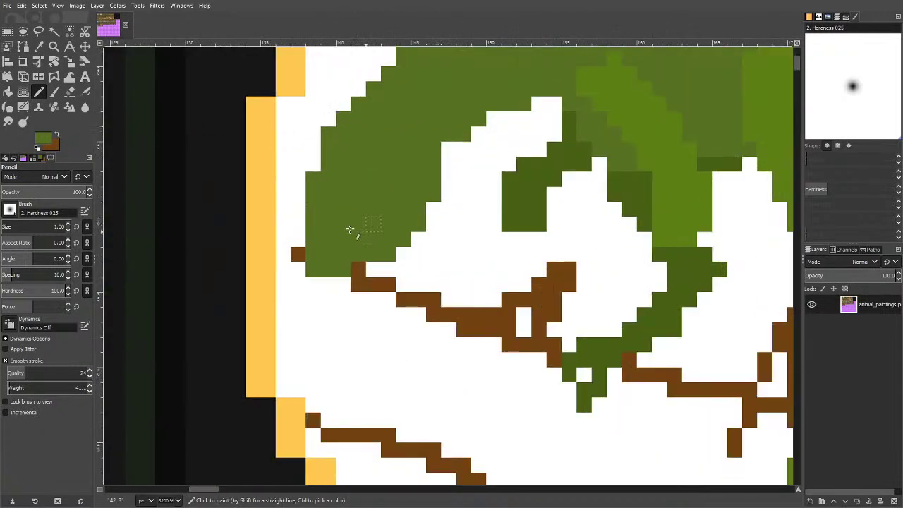
{"action": "mouse_move", "coordinate": [297, 195]}
{"action": "left_mouse_down"}
{"action": "mouse_move", "coordinate": [307, 290]}
{"action": "mouse_move", "coordinate": [343, 297]}
{"action": "mouse_move", "coordinate": [391, 281]}
{"action": "mouse_move", "coordinate": [437, 196]}
{"action": "mouse_move", "coordinate": [361, 278]}
{"action": "mouse_move", "coordinate": [329, 283]}
{"action": "mouse_move", "coordinate": [352, 268]}
{"action": "left_mouse_up"}
{"action": "scroll", "coordinate": [375, 228], "scroll_direction": "down", "scroll_amount": 5, "text": "ctrl"}
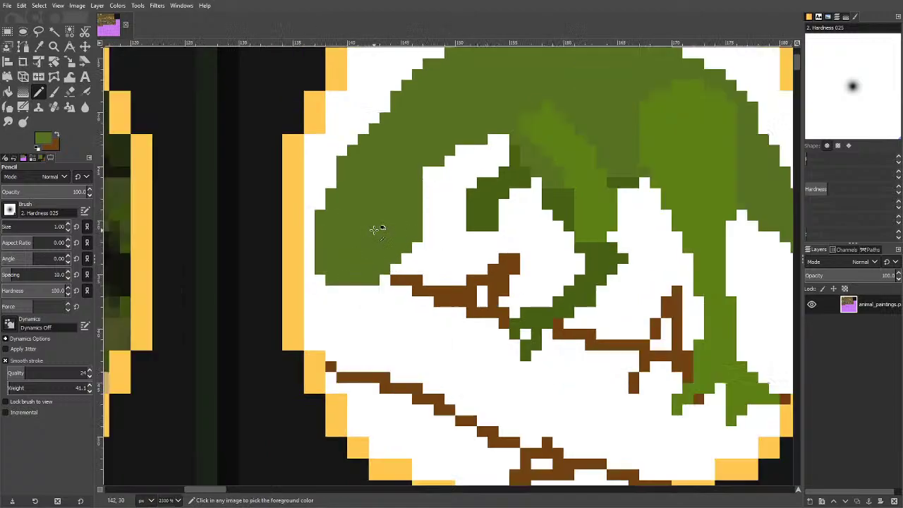
{"action": "scroll", "coordinate": [420, 210], "scroll_direction": "up", "scroll_amount": 5, "text": "ctrl"}
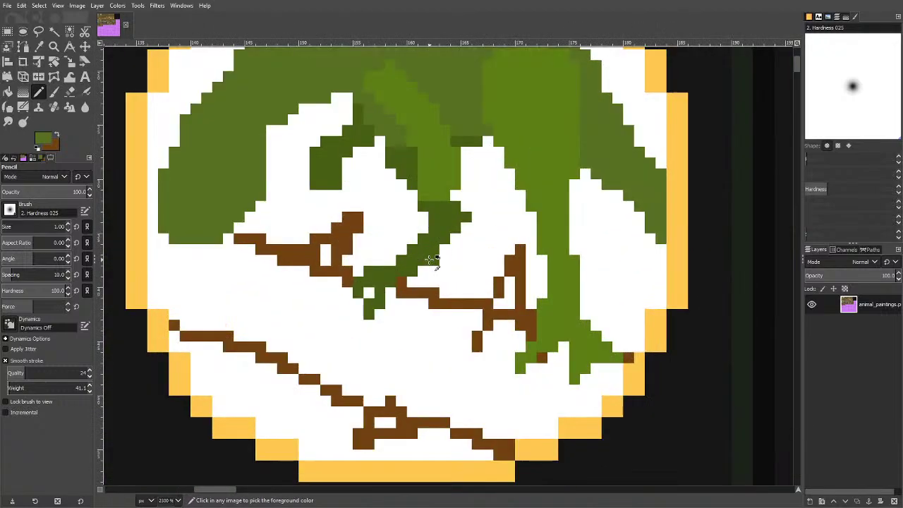
Pick the dark green and thicken the near front leg's forearm, elbow and clawed hand over the upper branch.
{"action": "left_click", "coordinate": [52, 33]}
{"action": "left_click", "coordinate": [428, 242]}
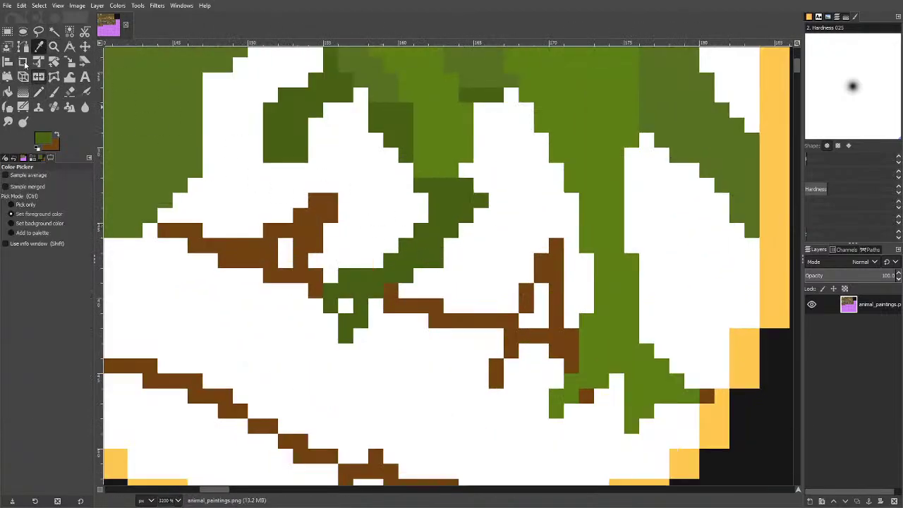
{"action": "key", "text": "n"}
{"action": "mouse_move", "coordinate": [353, 311]}
{"action": "left_mouse_down"}
{"action": "mouse_move", "coordinate": [312, 299]}
{"action": "mouse_move", "coordinate": [284, 327]}
{"action": "mouse_move", "coordinate": [319, 295]}
{"action": "mouse_move", "coordinate": [275, 312]}
{"action": "mouse_move", "coordinate": [319, 289]}
{"action": "mouse_move", "coordinate": [351, 312]}
{"action": "mouse_move", "coordinate": [361, 332]}
{"action": "mouse_move", "coordinate": [348, 335]}
{"action": "mouse_move", "coordinate": [333, 317]}
{"action": "mouse_move", "coordinate": [324, 368]}
{"action": "mouse_move", "coordinate": [374, 306]}
{"action": "mouse_move", "coordinate": [480, 229]}
{"action": "mouse_move", "coordinate": [475, 204]}
{"action": "mouse_move", "coordinate": [448, 248]}
{"action": "mouse_move", "coordinate": [476, 196]}
{"action": "mouse_move", "coordinate": [468, 173]}
{"action": "mouse_move", "coordinate": [496, 182]}
{"action": "left_mouse_up"}
{"action": "scroll", "coordinate": [498, 147], "scroll_direction": "down", "scroll_amount": 4, "text": "ctrl"}
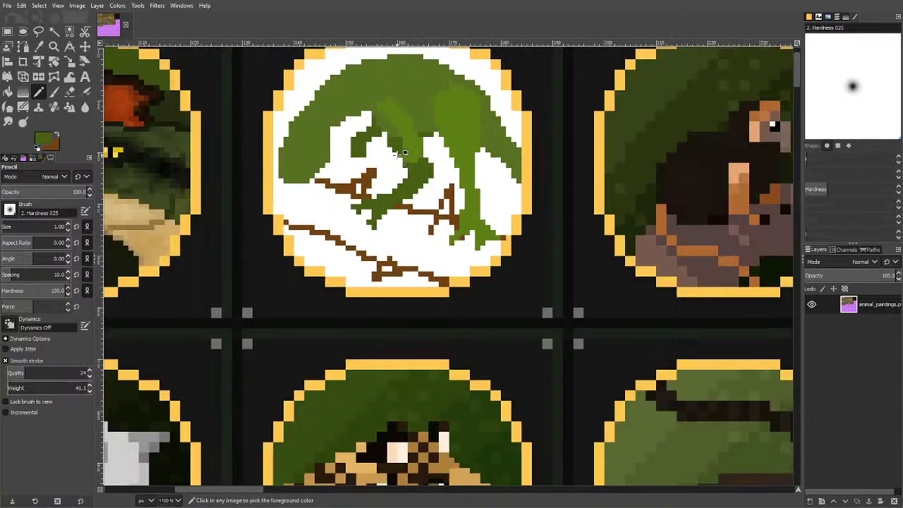
Change the foreground color to the light tan d3b791.
{"action": "scroll", "coordinate": [337, 104], "scroll_direction": "up", "scroll_amount": 4, "text": "ctrl"}
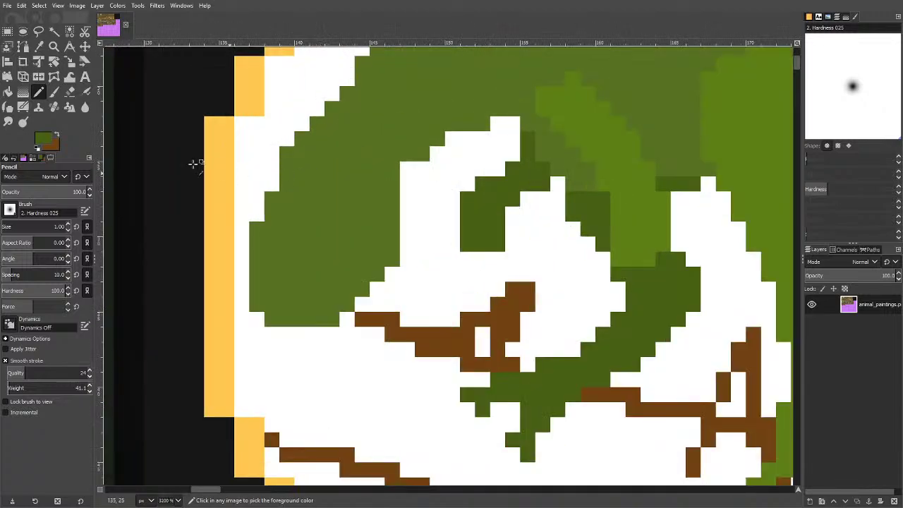
{"action": "left_click", "coordinate": [48, 139]}
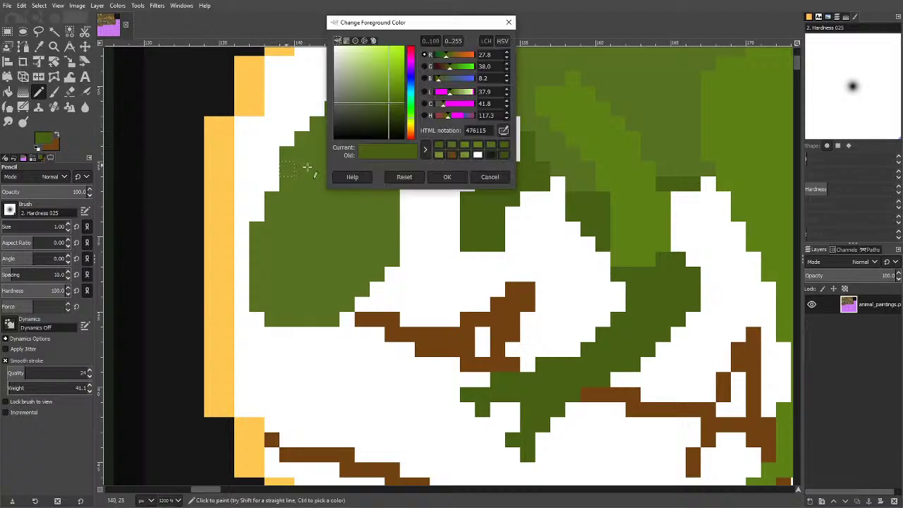
{"action": "left_click_drag", "start_coordinate": [410, 123], "coordinate": [410, 134]}
{"action": "left_click_drag", "start_coordinate": [387, 87], "coordinate": [357, 66]}
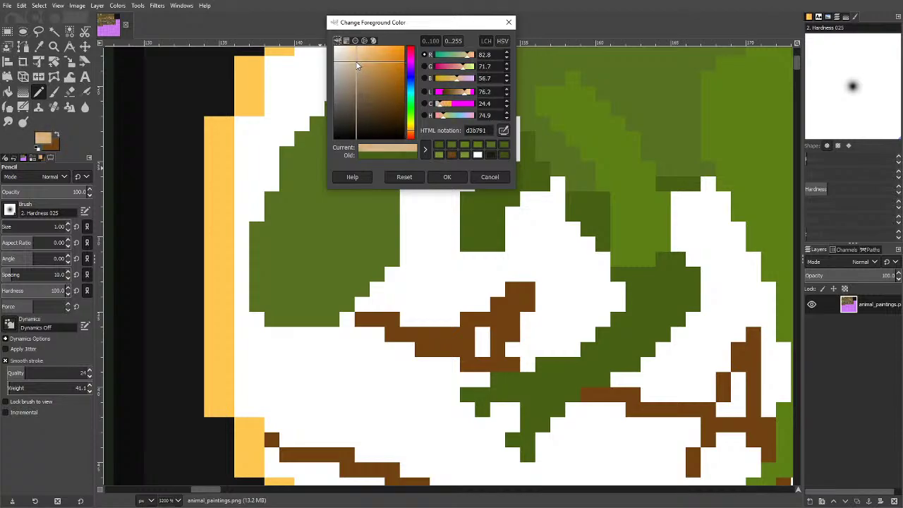
{"action": "left_click", "coordinate": [454, 180]}
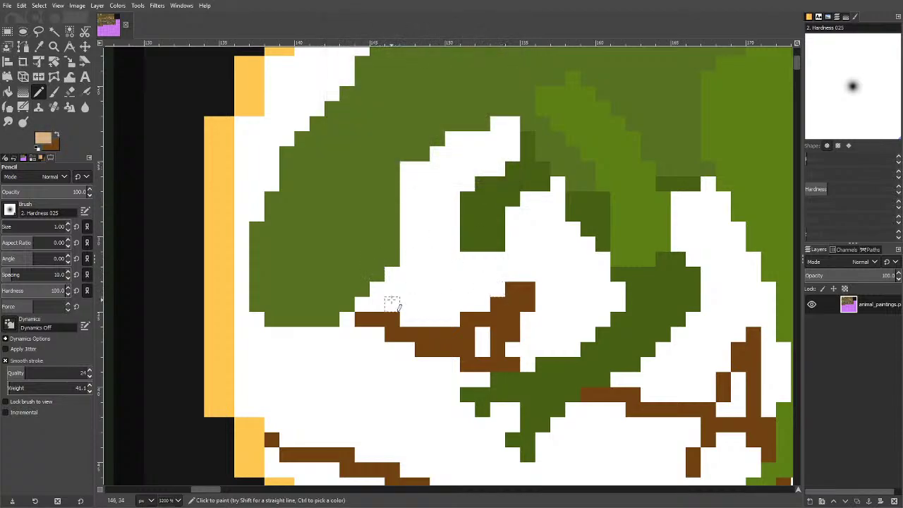
Paint the hind leg's lower shin and foot in tan, thickening the ankle and toes.
{"action": "scroll", "coordinate": [591, 306], "scroll_direction": "down", "scroll_amount": 3}
{"action": "scroll", "coordinate": [574, 242], "scroll_direction": "up", "scroll_amount": 3}
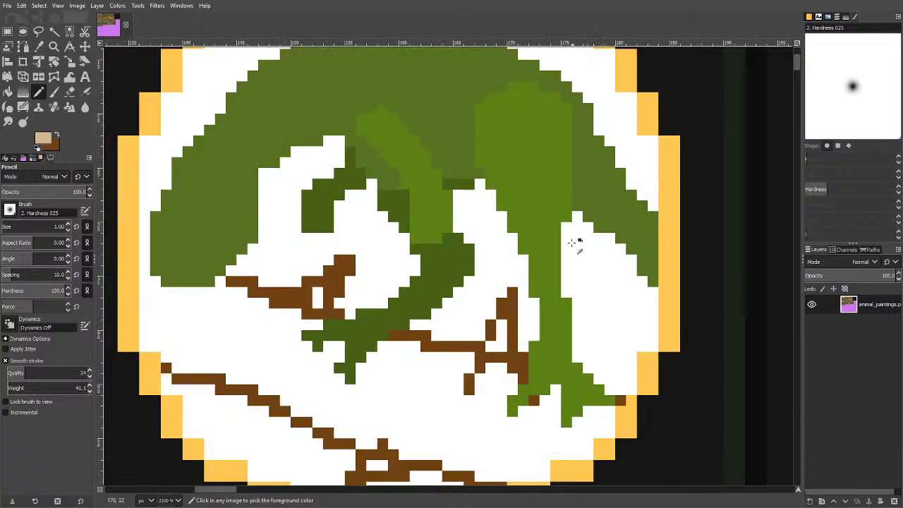
{"action": "mouse_move", "coordinate": [566, 198]}
{"action": "left_mouse_down"}
{"action": "mouse_move", "coordinate": [533, 306]}
{"action": "mouse_move", "coordinate": [520, 304]}
{"action": "mouse_move", "coordinate": [502, 231]}
{"action": "mouse_move", "coordinate": [517, 272]}
{"action": "mouse_move", "coordinate": [550, 300]}
{"action": "mouse_move", "coordinate": [535, 331]}
{"action": "mouse_move", "coordinate": [535, 375]}
{"action": "mouse_move", "coordinate": [520, 392]}
{"action": "mouse_move", "coordinate": [518, 437]}
{"action": "mouse_move", "coordinate": [504, 451]}
{"action": "mouse_move", "coordinate": [534, 451]}
{"action": "mouse_move", "coordinate": [534, 406]}
{"action": "mouse_move", "coordinate": [566, 438]}
{"action": "mouse_move", "coordinate": [568, 472]}
{"action": "mouse_move", "coordinate": [537, 439]}
{"action": "mouse_move", "coordinate": [557, 456]}
{"action": "left_mouse_up"}
{"action": "scroll", "coordinate": [550, 438], "scroll_direction": "down", "scroll_amount": 5}
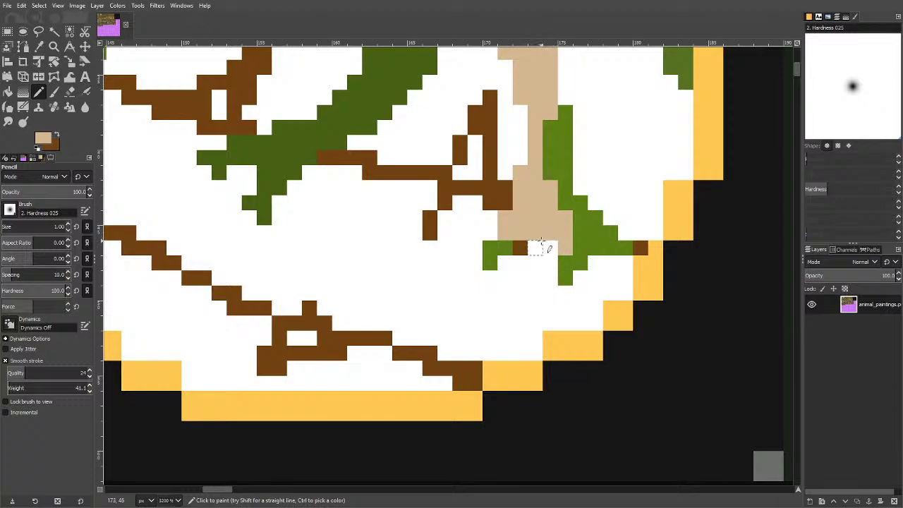
{"action": "mouse_move", "coordinate": [538, 245]}
{"action": "left_mouse_down"}
{"action": "mouse_move", "coordinate": [566, 292]}
{"action": "mouse_move", "coordinate": [580, 263]}
{"action": "mouse_move", "coordinate": [566, 262]}
{"action": "mouse_move", "coordinate": [595, 233]}
{"action": "mouse_move", "coordinate": [626, 248]}
{"action": "mouse_move", "coordinate": [609, 248]}
{"action": "mouse_move", "coordinate": [611, 235]}
{"action": "mouse_move", "coordinate": [567, 199]}
{"action": "mouse_move", "coordinate": [553, 126]}
{"action": "mouse_move", "coordinate": [564, 151]}
{"action": "mouse_move", "coordinate": [572, 85]}
{"action": "left_mouse_up"}
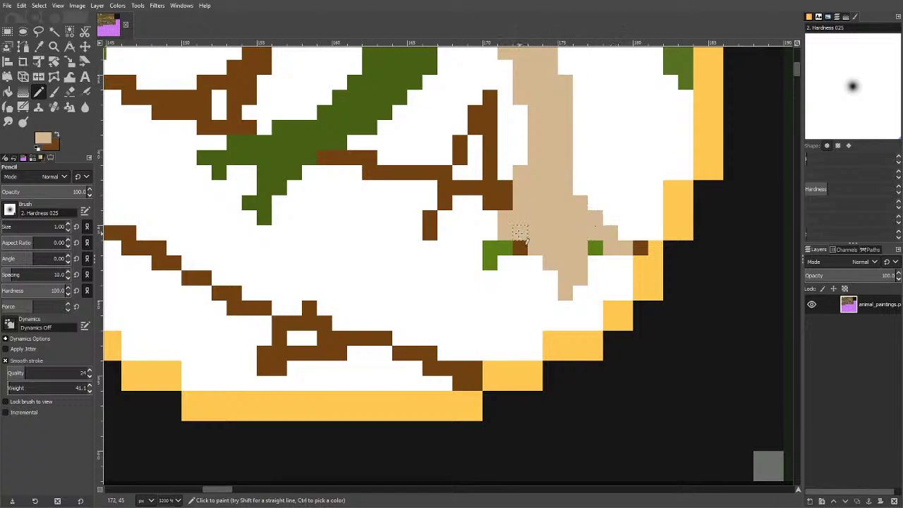
{"action": "mouse_move", "coordinate": [519, 233]}
{"action": "left_mouse_down"}
{"action": "mouse_move", "coordinate": [479, 257]}
{"action": "mouse_move", "coordinate": [511, 249]}
{"action": "mouse_move", "coordinate": [579, 260]}
{"action": "left_mouse_up"}
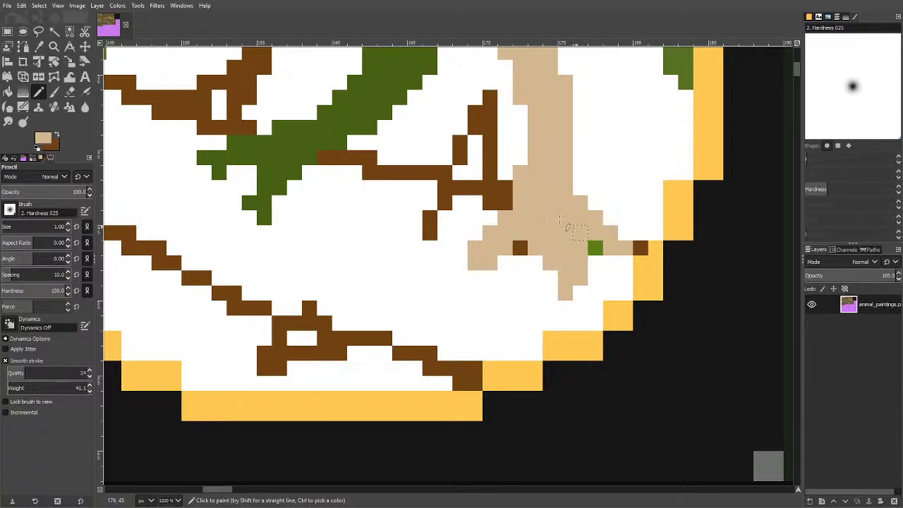
Paint a tapered tan patch over the lower part of the near front leg's upper arm, above the elbow.
{"action": "scroll", "coordinate": [575, 228], "scroll_direction": "down", "scroll_amount": 3}
{"action": "scroll", "coordinate": [515, 117], "scroll_direction": "up", "scroll_amount": 3}
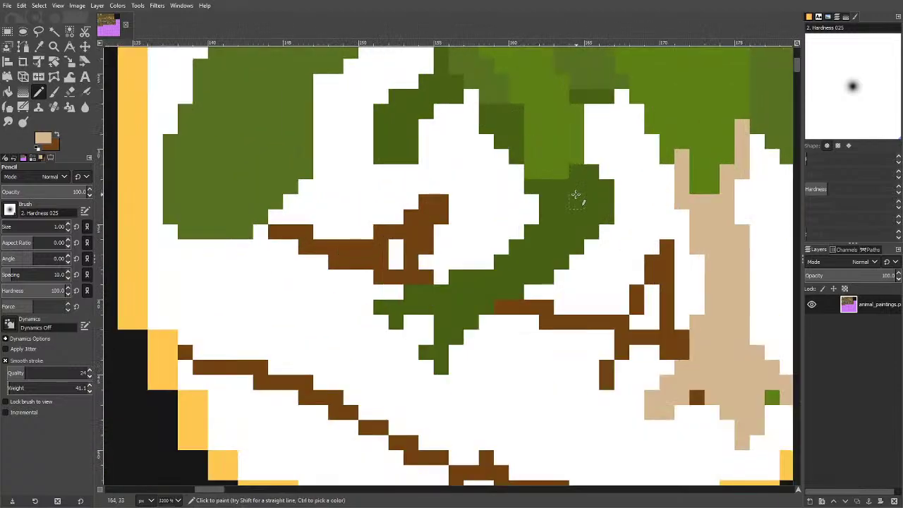
{"action": "scroll", "coordinate": [546, 123], "scroll_direction": "up", "scroll_amount": 3}
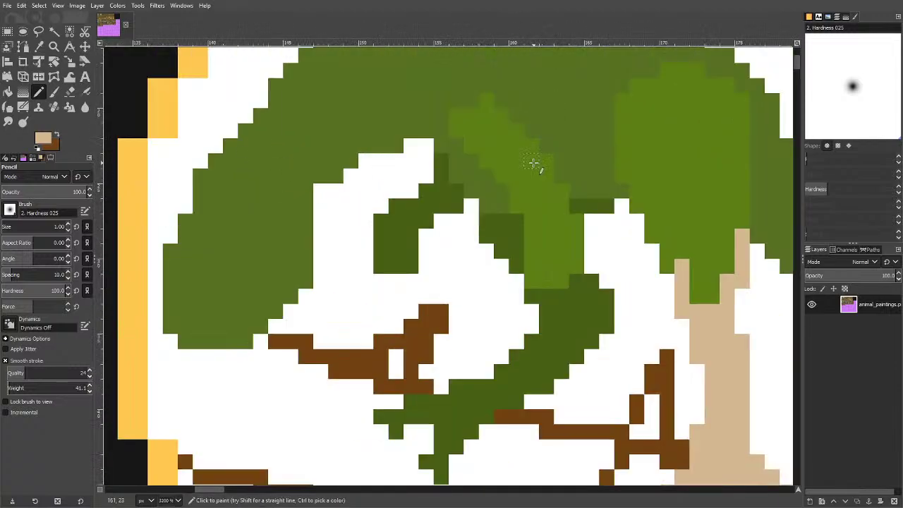
{"action": "mouse_move", "coordinate": [547, 163]}
{"action": "left_mouse_down"}
{"action": "mouse_move", "coordinate": [532, 207]}
{"action": "mouse_move", "coordinate": [544, 223]}
{"action": "mouse_move", "coordinate": [535, 273]}
{"action": "mouse_move", "coordinate": [554, 282]}
{"action": "mouse_move", "coordinate": [575, 239]}
{"action": "mouse_move", "coordinate": [564, 206]}
{"action": "mouse_move", "coordinate": [562, 251]}
{"action": "mouse_move", "coordinate": [545, 206]}
{"action": "mouse_move", "coordinate": [537, 272]}
{"action": "left_mouse_up"}
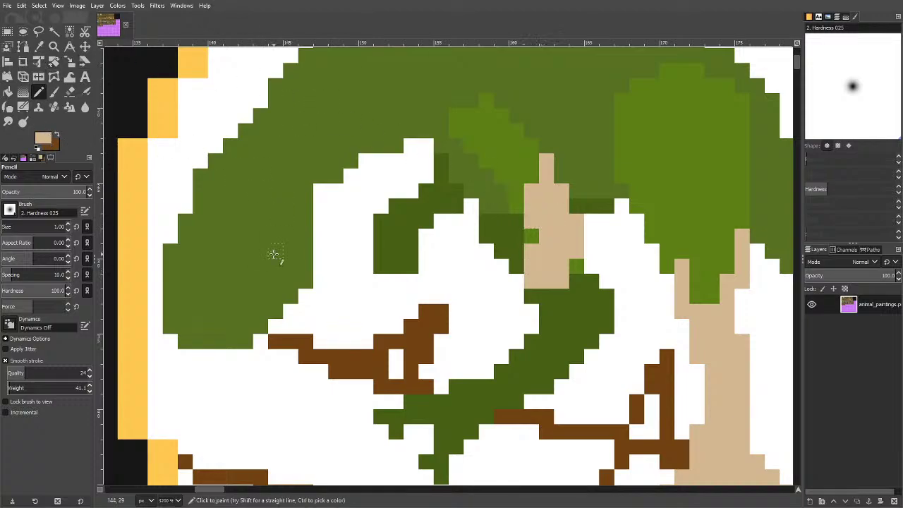
Set the foreground color to tan d3af7e and paint the chest edge and the belly between the near front leg and hind leg.
{"action": "left_click", "coordinate": [44, 139]}
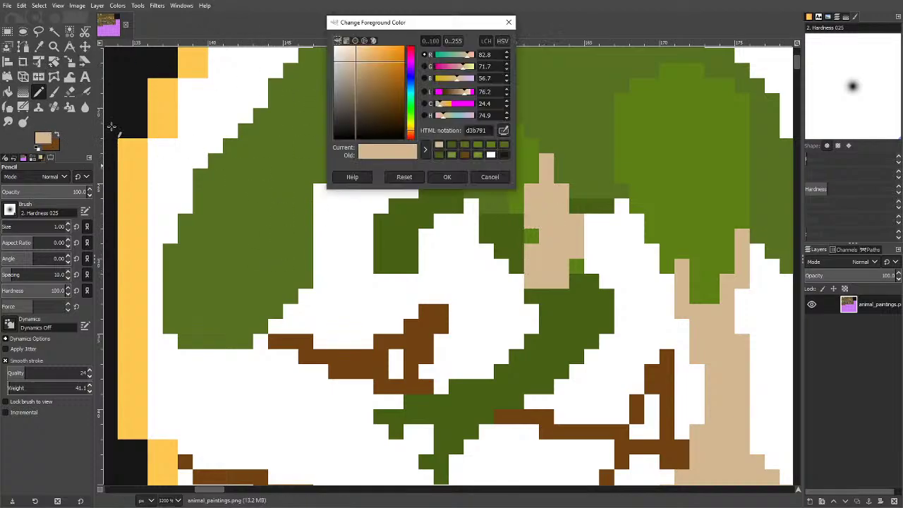
{"action": "left_click_drag", "start_coordinate": [358, 65], "coordinate": [374, 83]}
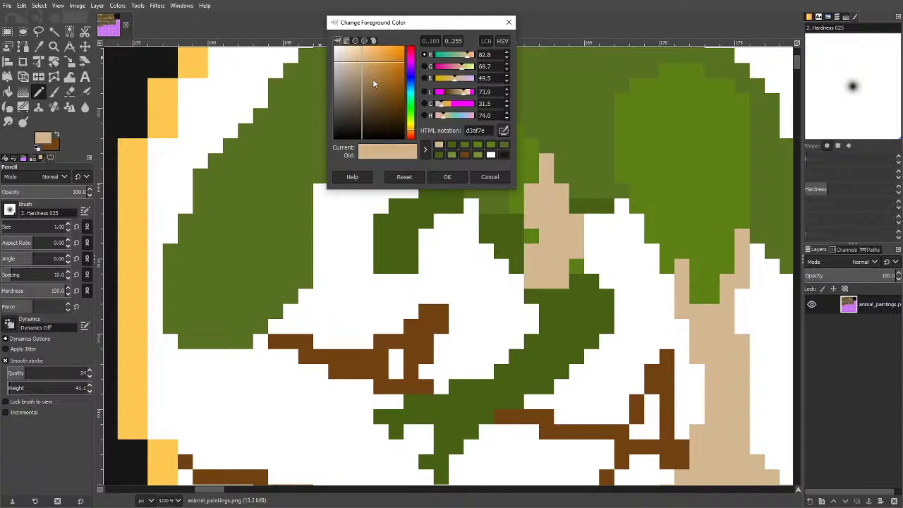
{"action": "left_click", "coordinate": [456, 176]}
{"action": "mouse_move", "coordinate": [419, 130]}
{"action": "left_mouse_down"}
{"action": "mouse_move", "coordinate": [492, 205]}
{"action": "mouse_move", "coordinate": [500, 196]}
{"action": "mouse_move", "coordinate": [456, 172]}
{"action": "mouse_move", "coordinate": [481, 174]}
{"action": "mouse_move", "coordinate": [413, 115]}
{"action": "left_mouse_up"}
{"action": "mouse_move", "coordinate": [586, 190]}
{"action": "left_mouse_down"}
{"action": "mouse_move", "coordinate": [621, 190]}
{"action": "mouse_move", "coordinate": [580, 209]}
{"action": "mouse_move", "coordinate": [605, 206]}
{"action": "mouse_move", "coordinate": [607, 175]}
{"action": "mouse_move", "coordinate": [561, 160]}
{"action": "mouse_move", "coordinate": [561, 175]}
{"action": "mouse_move", "coordinate": [604, 160]}
{"action": "mouse_move", "coordinate": [577, 146]}
{"action": "left_mouse_up"}
{"action": "scroll", "coordinate": [576, 146], "scroll_direction": "down", "scroll_amount": 3}
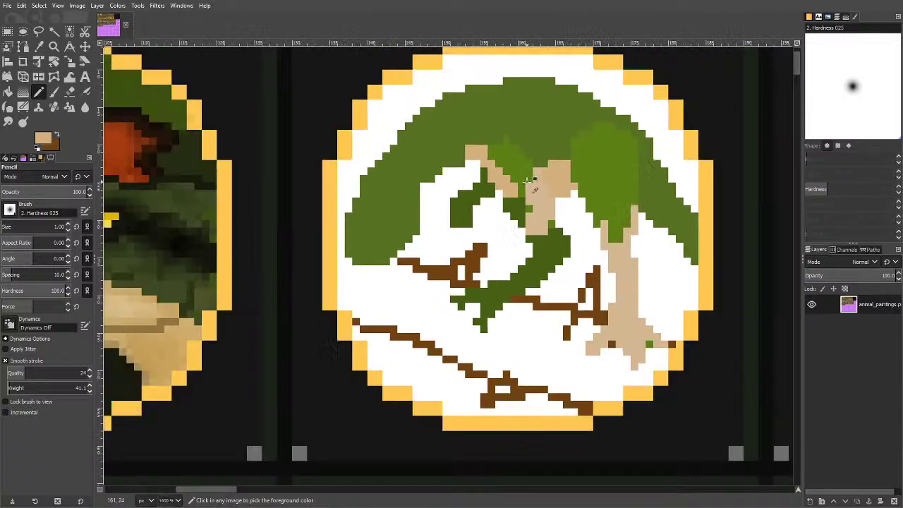
Paint a tan band along the underside of the tail, from the hind leg to the circle's yellow border.
{"action": "scroll", "coordinate": [635, 202], "scroll_direction": "up", "scroll_amount": 3}
{"action": "mouse_move", "coordinate": [495, 154]}
{"action": "left_mouse_down"}
{"action": "mouse_move", "coordinate": [564, 226]}
{"action": "mouse_move", "coordinate": [570, 252]}
{"action": "mouse_move", "coordinate": [495, 176]}
{"action": "mouse_move", "coordinate": [508, 179]}
{"action": "mouse_move", "coordinate": [486, 168]}
{"action": "mouse_move", "coordinate": [550, 187]}
{"action": "mouse_move", "coordinate": [551, 201]}
{"action": "mouse_move", "coordinate": [516, 173]}
{"action": "mouse_move", "coordinate": [540, 157]}
{"action": "mouse_move", "coordinate": [557, 192]}
{"action": "left_mouse_up"}
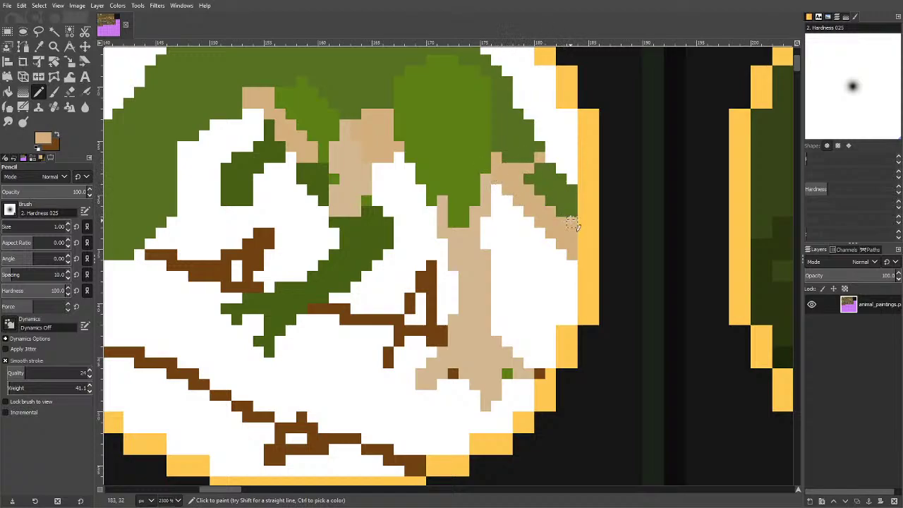
{"action": "left_click", "coordinate": [569, 206]}
Keep the tan d3af7e and paint a curved band along the throat, from the chest down to the back of the head.
{"action": "scroll", "coordinate": [594, 190], "scroll_direction": "down", "scroll_amount": 4, "text": "ctrl"}
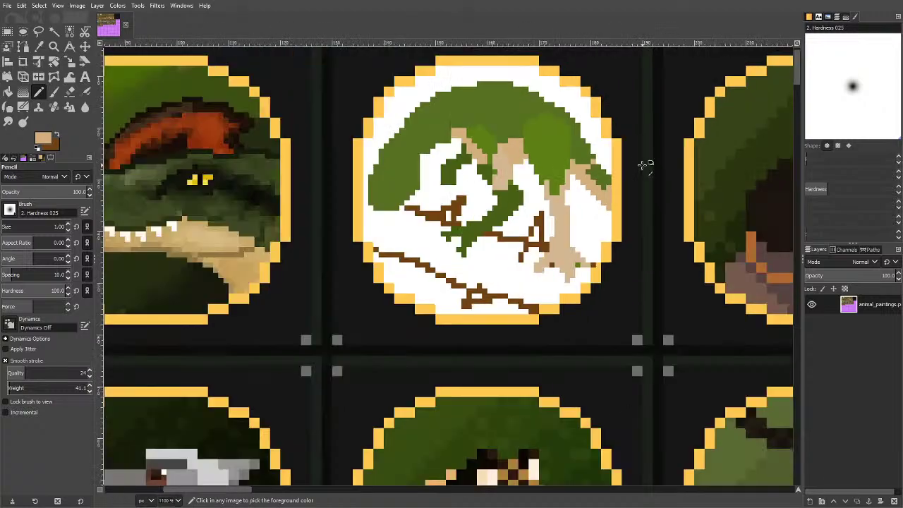
{"action": "scroll", "coordinate": [523, 183], "scroll_direction": "up", "scroll_amount": 2, "text": "ctrl"}
{"action": "scroll", "coordinate": [523, 183], "scroll_direction": "up", "scroll_amount": 3, "text": "ctrl"}
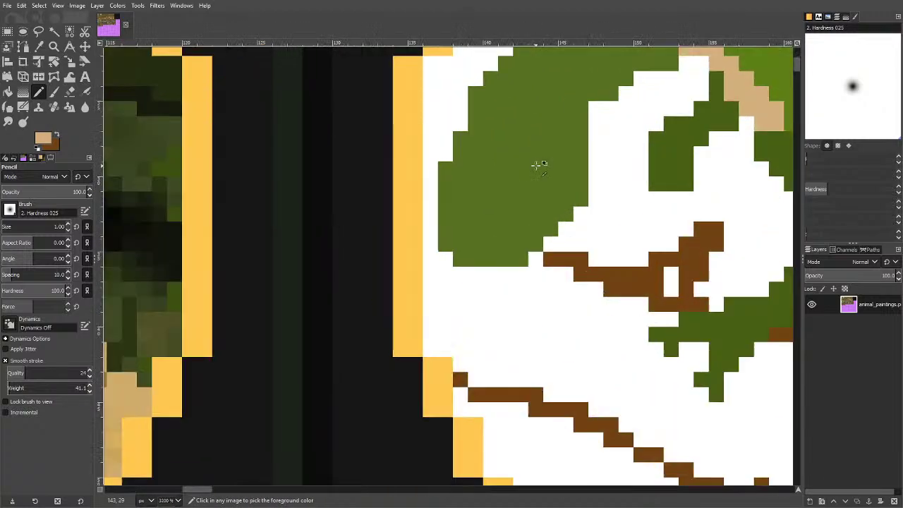
{"action": "left_click", "coordinate": [44, 138]}
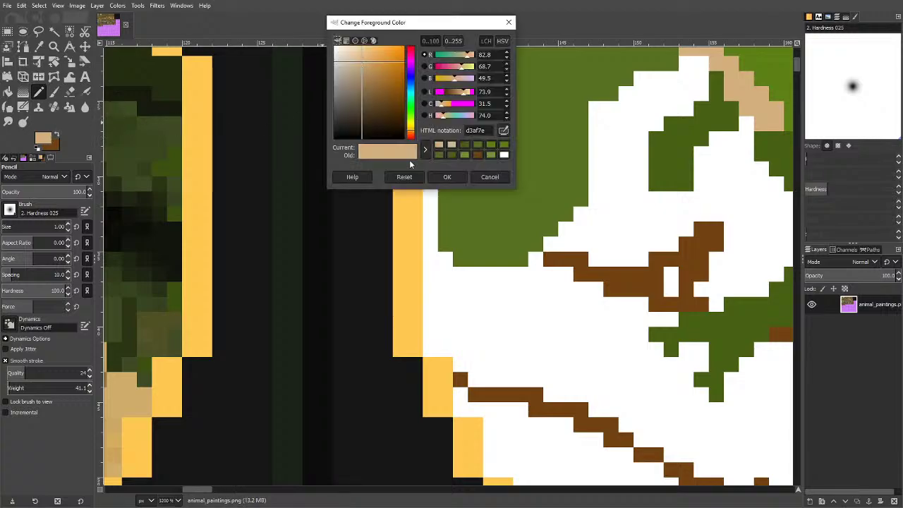
{"action": "left_click", "coordinate": [445, 177]}
{"action": "scroll", "coordinate": [605, 182], "scroll_direction": "up", "scroll_amount": 3}
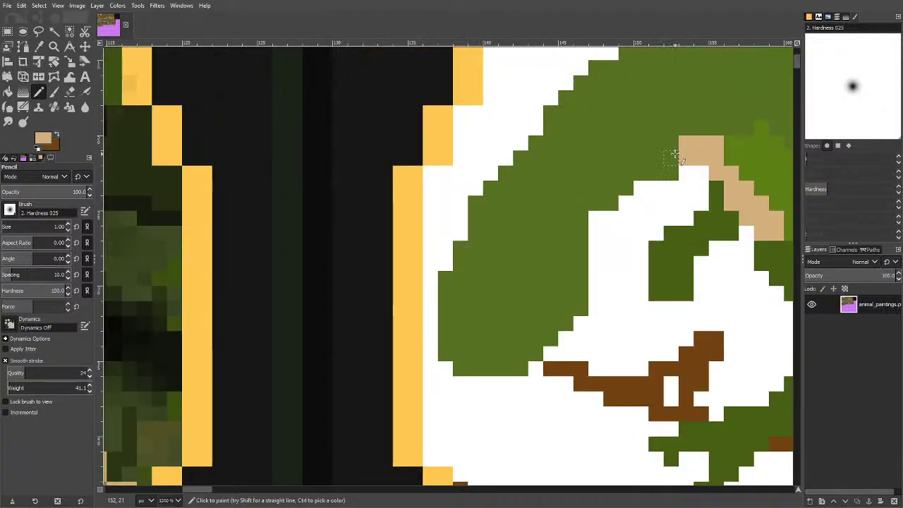
{"action": "mouse_move", "coordinate": [679, 158]}
{"action": "left_mouse_down"}
{"action": "mouse_move", "coordinate": [600, 192]}
{"action": "mouse_move", "coordinate": [579, 270]}
{"action": "mouse_move", "coordinate": [628, 195]}
{"action": "mouse_move", "coordinate": [689, 176]}
{"action": "left_mouse_up"}
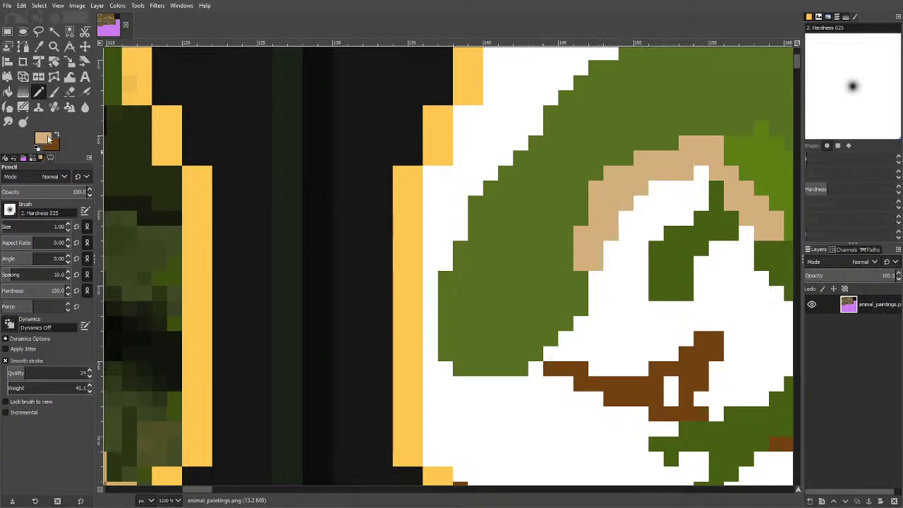
Try painting a medium-brown snout over the lower front of the green head.
{"action": "left_click", "coordinate": [48, 139]}
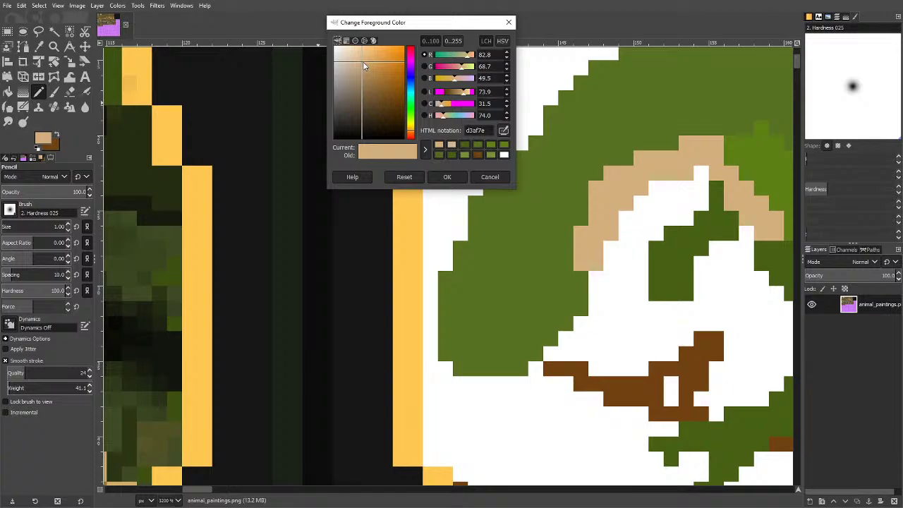
{"action": "left_click_drag", "start_coordinate": [363, 61], "coordinate": [388, 90]}
{"action": "left_click", "coordinate": [450, 177]}
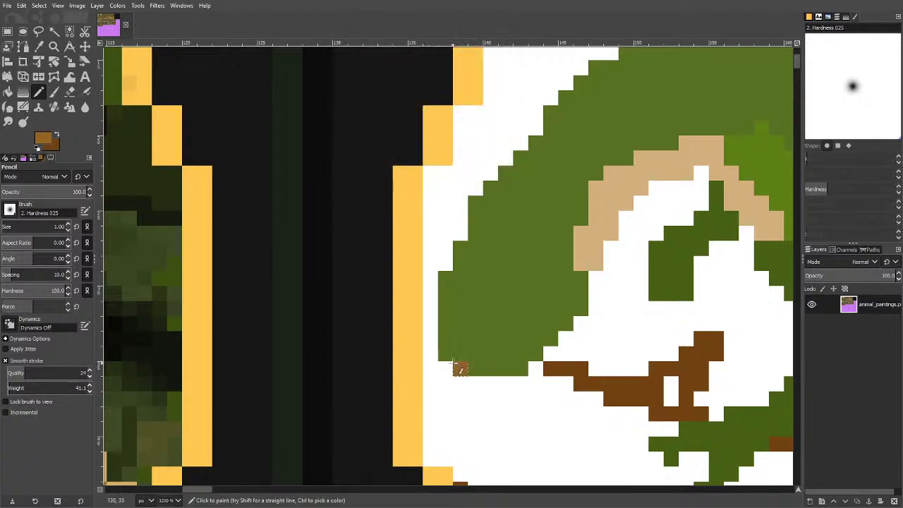
{"action": "mouse_move", "coordinate": [460, 368]}
{"action": "left_mouse_down"}
{"action": "mouse_move", "coordinate": [506, 409]}
{"action": "mouse_move", "coordinate": [505, 331]}
{"action": "mouse_move", "coordinate": [478, 359]}
{"action": "mouse_move", "coordinate": [489, 387]}
{"action": "mouse_move", "coordinate": [518, 371]}
{"action": "mouse_move", "coordinate": [517, 353]}
{"action": "mouse_move", "coordinate": [523, 384]}
{"action": "mouse_move", "coordinate": [546, 366]}
{"action": "mouse_move", "coordinate": [552, 333]}
{"action": "mouse_move", "coordinate": [507, 330]}
{"action": "mouse_move", "coordinate": [518, 369]}
{"action": "mouse_move", "coordinate": [533, 336]}
{"action": "mouse_move", "coordinate": [502, 329]}
{"action": "left_mouse_up"}
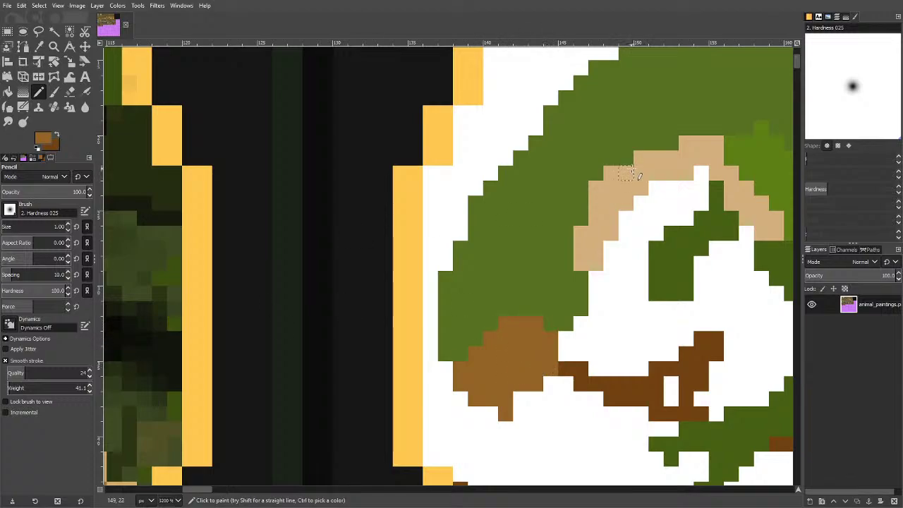
{"action": "key", "text": "ctrl+z"}
{"action": "key", "text": "ctrl+z"}
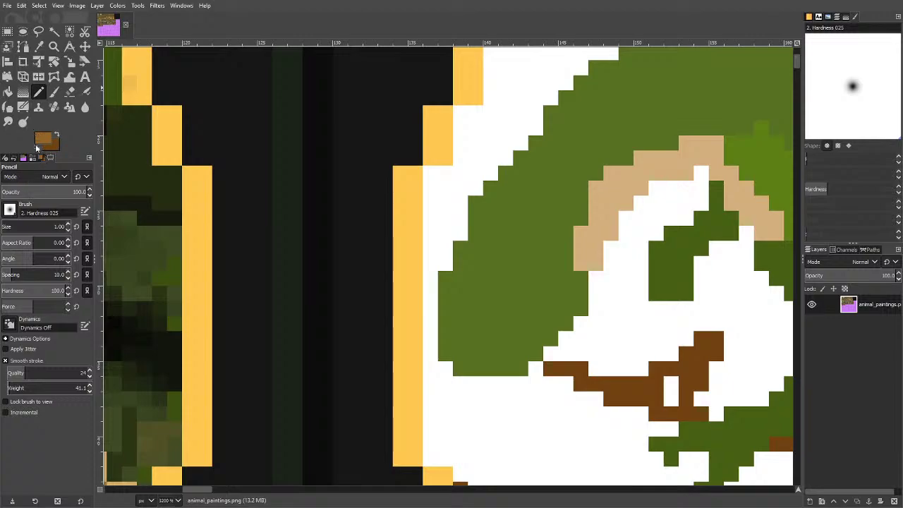
With white and a brush size of 4, paint away the lower front of the green head to leave a shorter, tapered snout.
{"action": "left_click", "coordinate": [57, 139]}
{"action": "left_click", "coordinate": [40, 138]}
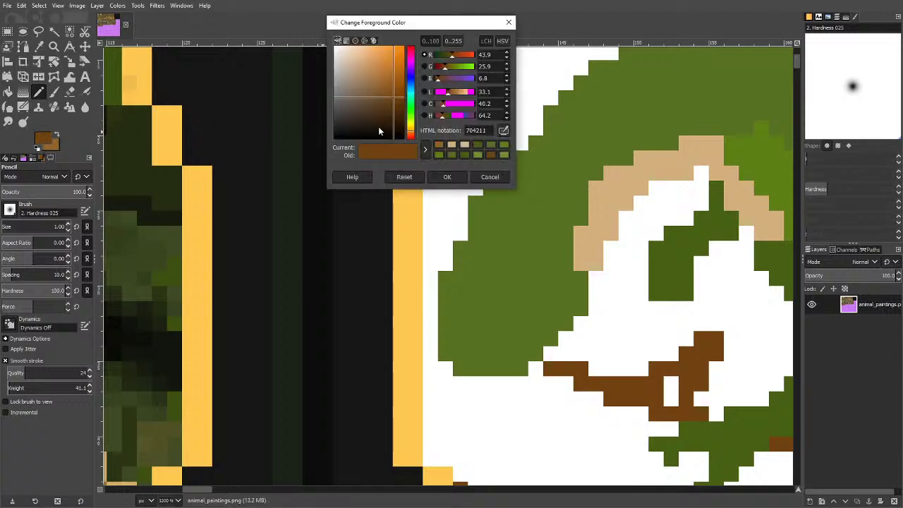
{"action": "left_click_drag", "start_coordinate": [379, 126], "coordinate": [297, 13]}
{"action": "left_click", "coordinate": [446, 178]}
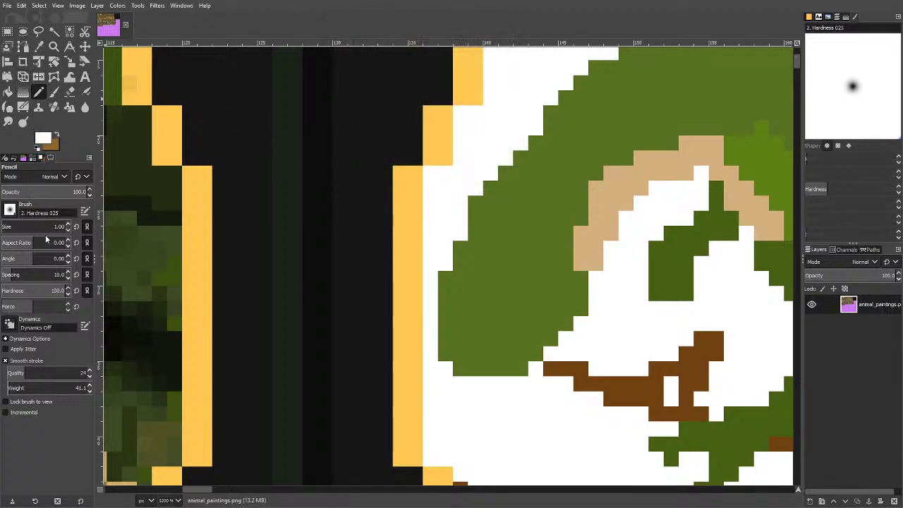
{"action": "key", "text": "bracketright"}
{"action": "key", "text": "bracketright"}
{"action": "key", "text": "bracketright"}
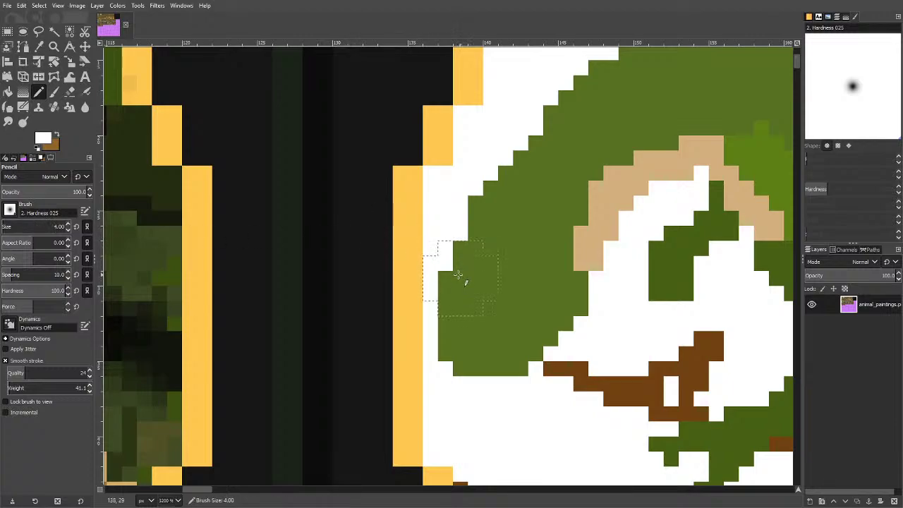
{"action": "mouse_move", "coordinate": [474, 287]}
{"action": "left_mouse_down"}
{"action": "mouse_move", "coordinate": [487, 347]}
{"action": "mouse_move", "coordinate": [555, 303]}
{"action": "mouse_move", "coordinate": [482, 263]}
{"action": "left_mouse_up"}
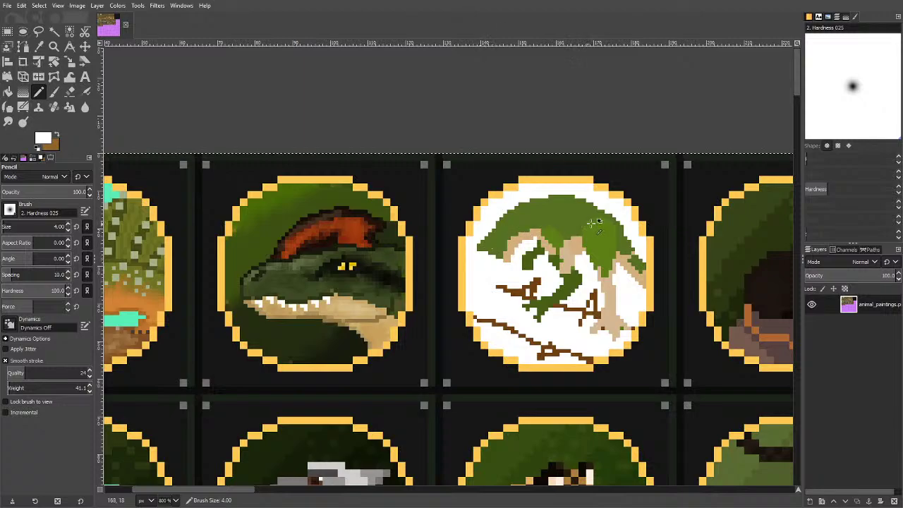
Pick the tan from the chest stripe and darken it as the new foreground color.
{"action": "scroll", "coordinate": [606, 229], "scroll_direction": "up", "scroll_amount": 1}
{"action": "scroll", "coordinate": [568, 286], "scroll_direction": "up", "scroll_amount": 4}
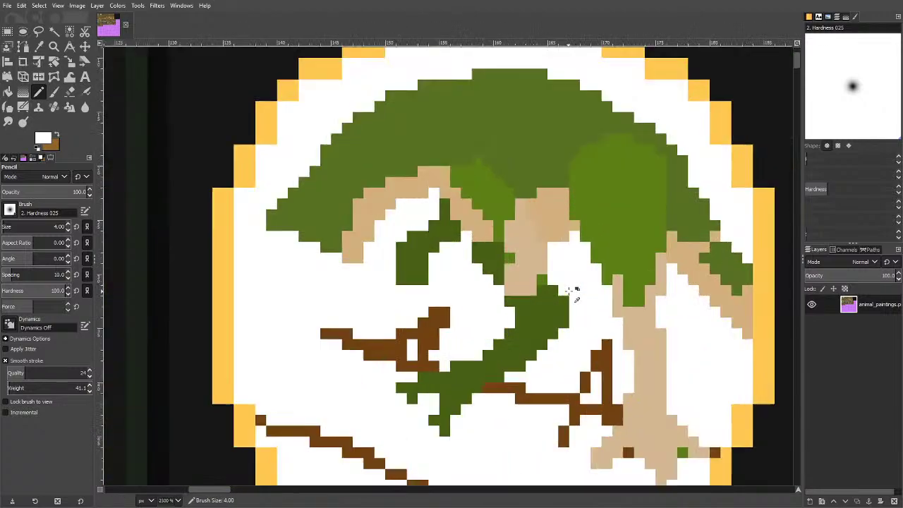
{"action": "scroll", "coordinate": [573, 284], "scroll_direction": "down", "scroll_amount": 2}
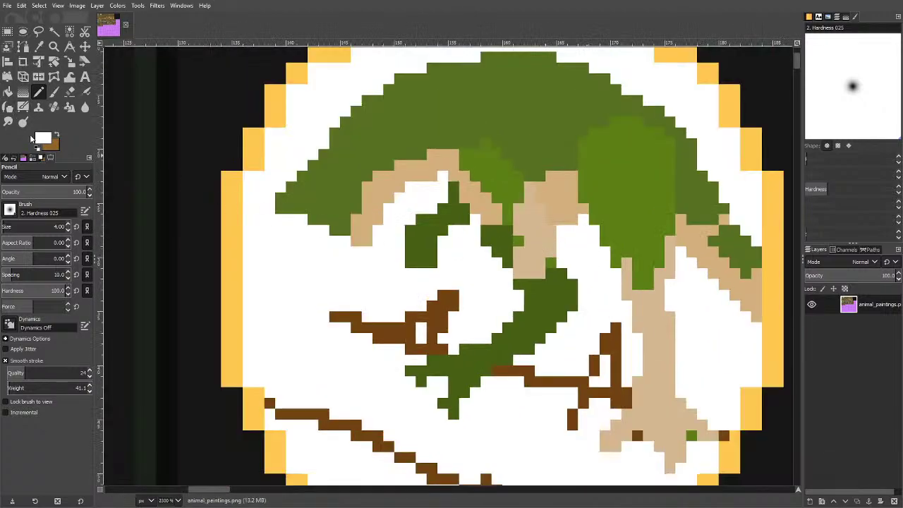
{"action": "left_click", "coordinate": [39, 46]}
{"action": "left_click", "coordinate": [485, 197]}
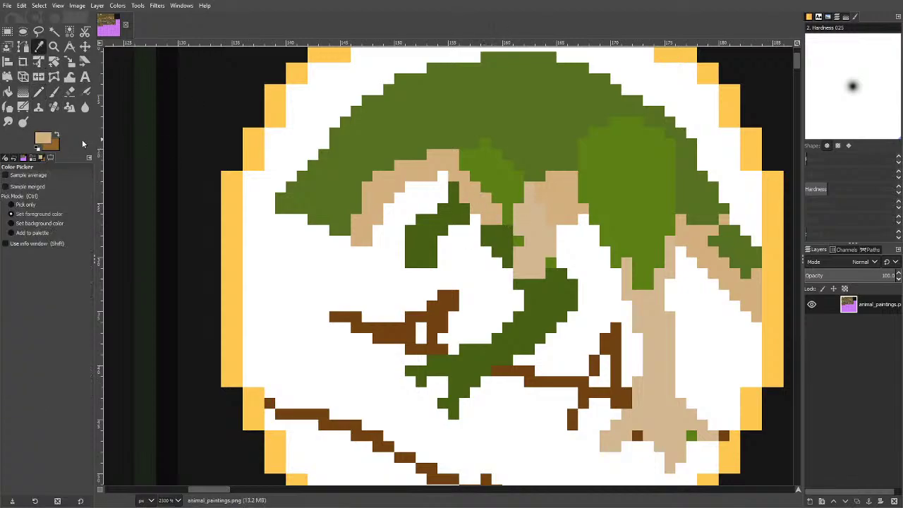
{"action": "left_click", "coordinate": [43, 139]}
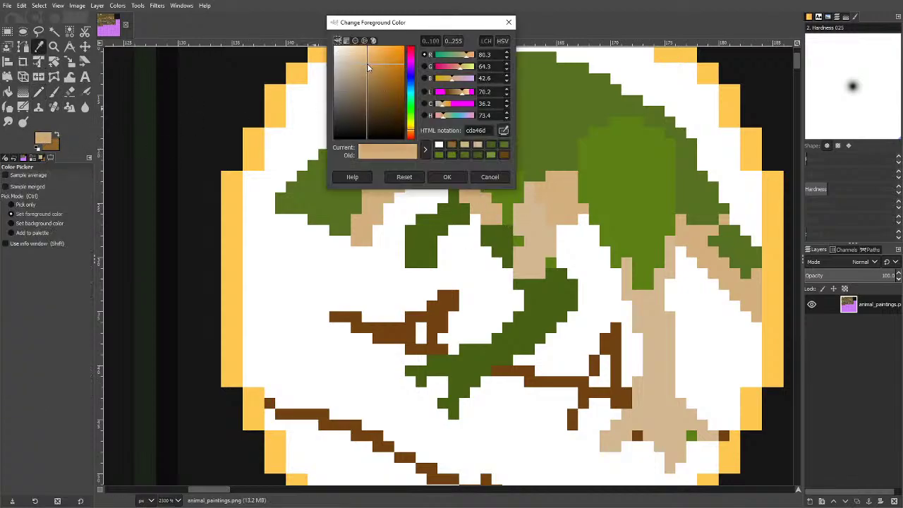
{"action": "left_click", "coordinate": [448, 176]}
Repaint the far front leg's dark green forearm in the darker tan with the Pencil at brush size 1.
{"action": "scroll", "coordinate": [381, 220], "scroll_direction": "up", "scroll_amount": 2}
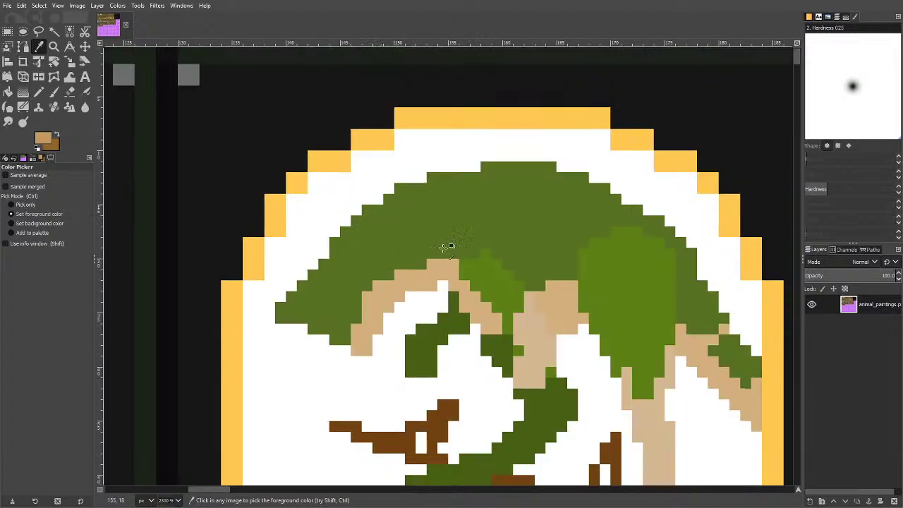
{"action": "key", "text": "n"}
{"action": "scroll", "coordinate": [403, 383], "scroll_direction": "up", "scroll_amount": 3}
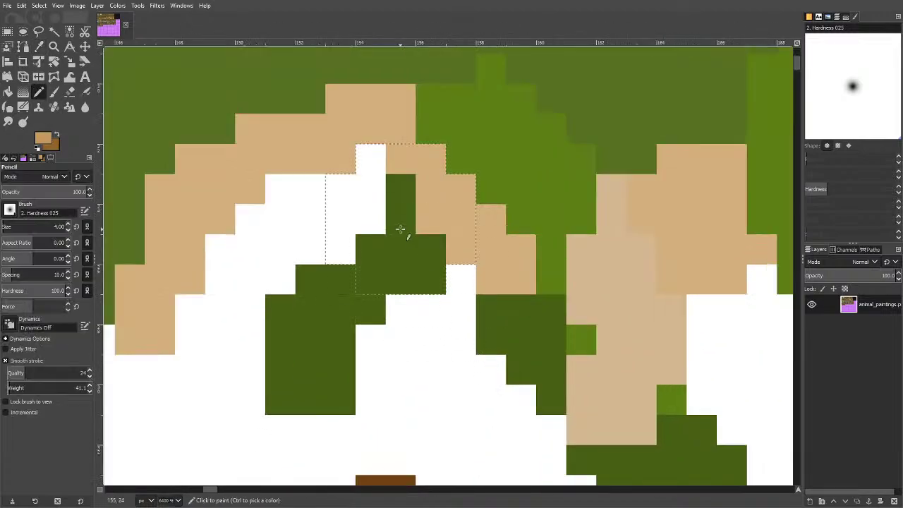
{"action": "key", "text": "bracketleft"}
{"action": "key", "text": "bracketleft"}
{"action": "key", "text": "bracketleft"}
{"action": "mouse_move", "coordinate": [345, 306]}
{"action": "left_mouse_down"}
{"action": "mouse_move", "coordinate": [329, 387]}
{"action": "mouse_move", "coordinate": [296, 333]}
{"action": "mouse_move", "coordinate": [321, 395]}
{"action": "mouse_move", "coordinate": [279, 396]}
{"action": "mouse_move", "coordinate": [322, 313]}
{"action": "mouse_move", "coordinate": [370, 283]}
{"action": "mouse_move", "coordinate": [313, 282]}
{"action": "mouse_move", "coordinate": [401, 269]}
{"action": "mouse_move", "coordinate": [387, 296]}
{"action": "left_mouse_up"}
Repaint the near front leg's forearm and clawed hand in the darker tan, leaving a thin dark green edge at the elbow.
{"action": "scroll", "coordinate": [548, 282], "scroll_direction": "down", "scroll_amount": 3}
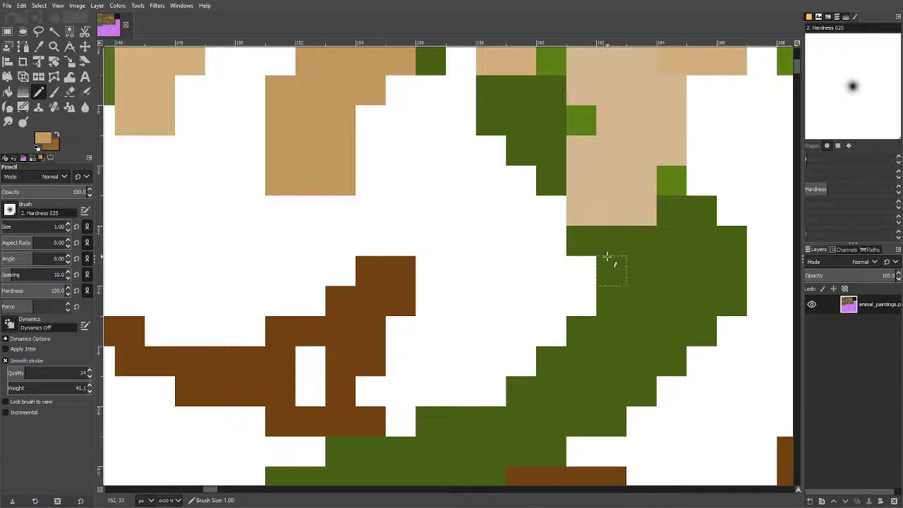
{"action": "mouse_move", "coordinate": [607, 257]}
{"action": "left_mouse_down"}
{"action": "mouse_move", "coordinate": [667, 305]}
{"action": "mouse_move", "coordinate": [661, 343]}
{"action": "mouse_move", "coordinate": [514, 429]}
{"action": "mouse_move", "coordinate": [474, 443]}
{"action": "mouse_move", "coordinate": [440, 441]}
{"action": "mouse_move", "coordinate": [463, 418]}
{"action": "left_mouse_up"}
{"action": "scroll", "coordinate": [508, 284], "scroll_direction": "down", "scroll_amount": 3}
{"action": "mouse_move", "coordinate": [490, 207]}
{"action": "left_mouse_down"}
{"action": "mouse_move", "coordinate": [357, 251]}
{"action": "mouse_move", "coordinate": [345, 251]}
{"action": "mouse_move", "coordinate": [348, 237]}
{"action": "mouse_move", "coordinate": [278, 281]}
{"action": "mouse_move", "coordinate": [344, 282]}
{"action": "left_mouse_up"}
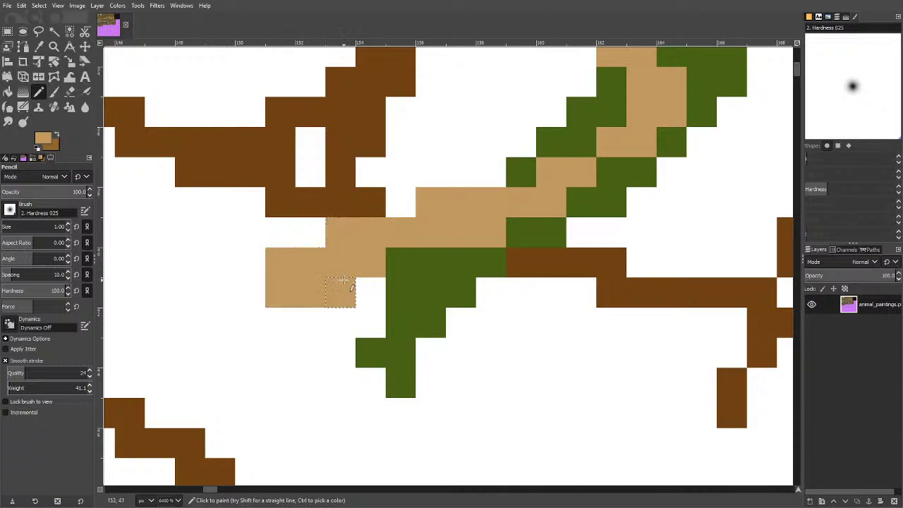
{"action": "mouse_move", "coordinate": [403, 261]}
{"action": "left_mouse_down"}
{"action": "mouse_move", "coordinate": [376, 343]}
{"action": "mouse_move", "coordinate": [395, 373]}
{"action": "mouse_move", "coordinate": [400, 345]}
{"action": "mouse_move", "coordinate": [430, 313]}
{"action": "mouse_move", "coordinate": [440, 272]}
{"action": "mouse_move", "coordinate": [474, 276]}
{"action": "mouse_move", "coordinate": [461, 283]}
{"action": "mouse_move", "coordinate": [548, 246]}
{"action": "mouse_move", "coordinate": [538, 232]}
{"action": "mouse_move", "coordinate": [639, 174]}
{"action": "left_mouse_up"}
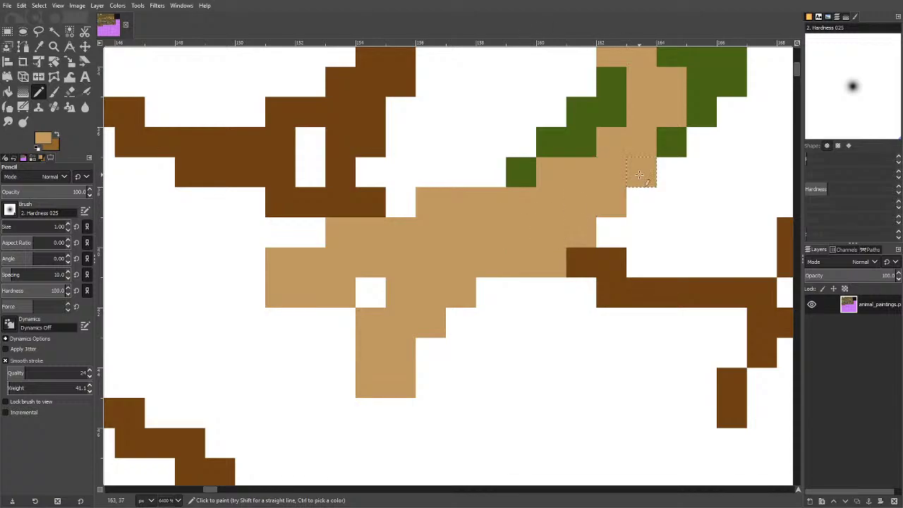
{"action": "mouse_move", "coordinate": [580, 170]}
{"action": "left_mouse_down"}
{"action": "mouse_move", "coordinate": [607, 106]}
{"action": "mouse_move", "coordinate": [568, 141]}
{"action": "mouse_move", "coordinate": [580, 146]}
{"action": "left_mouse_up"}
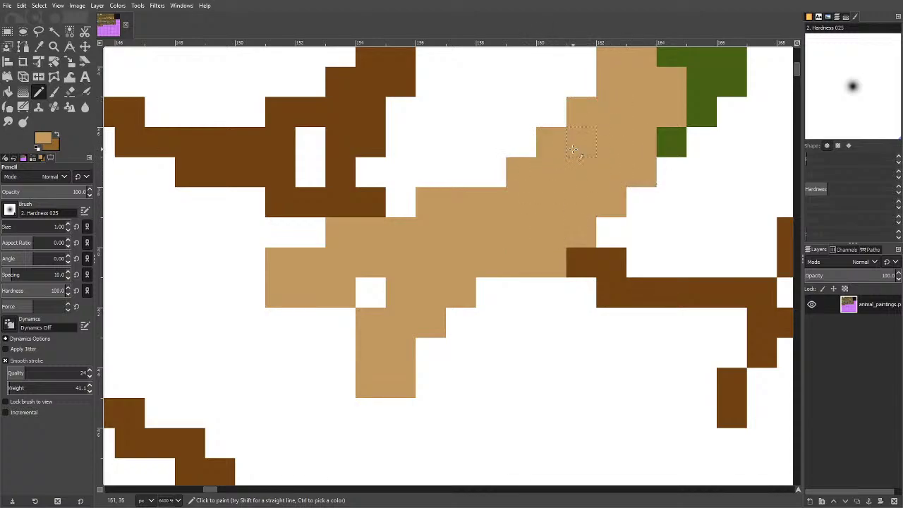
{"action": "scroll", "coordinate": [589, 150], "scroll_direction": "up", "scroll_amount": 2}
{"action": "mouse_move", "coordinate": [672, 155]}
{"action": "left_mouse_down"}
{"action": "mouse_move", "coordinate": [691, 105]}
{"action": "mouse_move", "coordinate": [710, 137]}
{"action": "mouse_move", "coordinate": [726, 144]}
{"action": "mouse_move", "coordinate": [719, 187]}
{"action": "mouse_move", "coordinate": [683, 204]}
{"action": "mouse_move", "coordinate": [702, 165]}
{"action": "mouse_move", "coordinate": [667, 241]}
{"action": "left_mouse_up"}
Pick the dark green and recolor the two stray bright green pixels beside the near front leg's tan upper-arm patch.
{"action": "scroll", "coordinate": [479, 209], "scroll_direction": "down", "scroll_amount": 5}
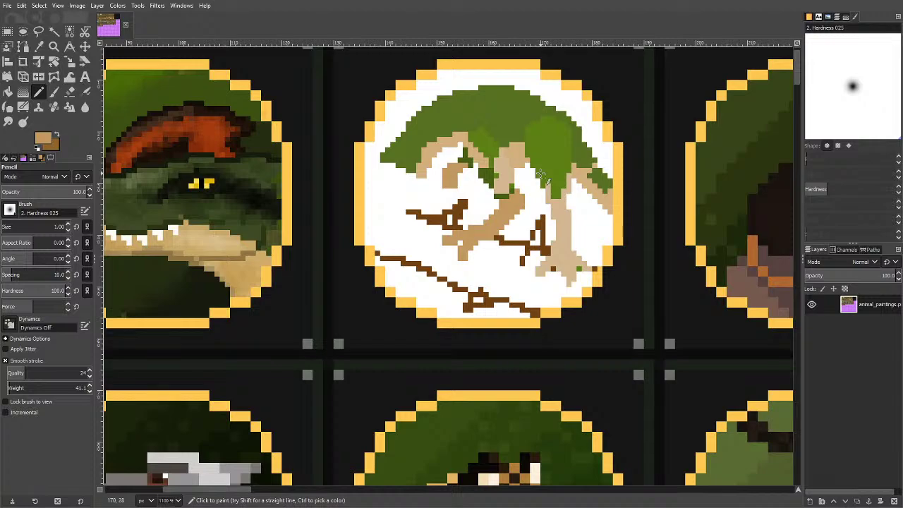
{"action": "scroll", "coordinate": [512, 159], "scroll_direction": "up", "scroll_amount": 4}
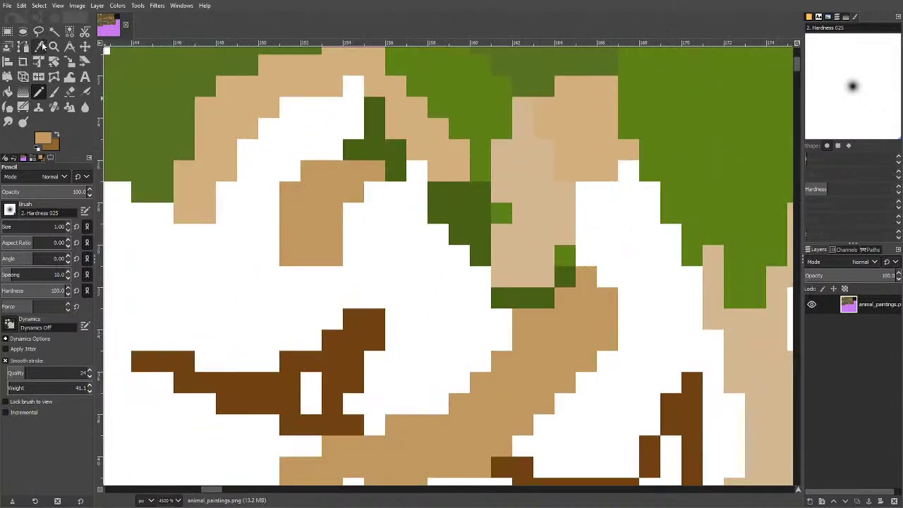
{"action": "left_click", "coordinate": [41, 46]}
{"action": "left_click", "coordinate": [478, 209]}
{"action": "left_click", "coordinate": [39, 92]}
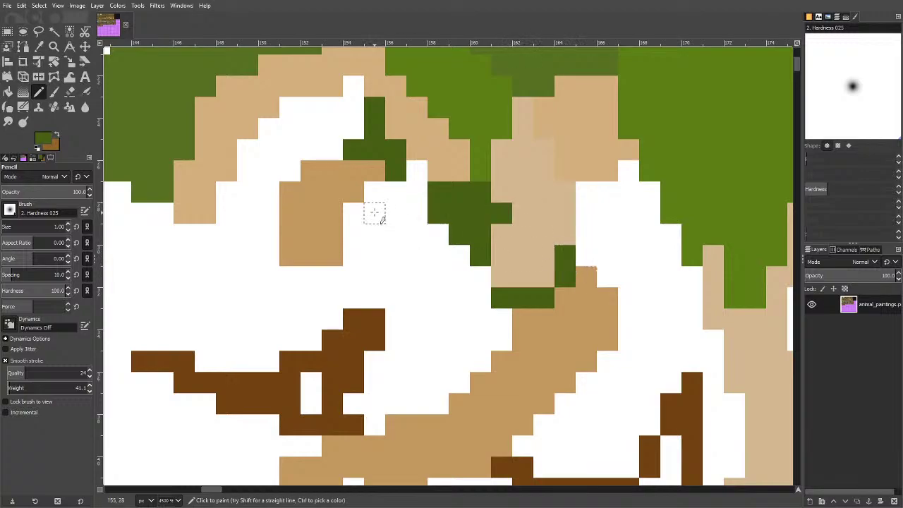
Pick the light tan from the near front leg's upper arm and lighten the foreground color to dfc6a4.
{"action": "scroll", "coordinate": [396, 205], "scroll_direction": "down", "scroll_amount": 5}
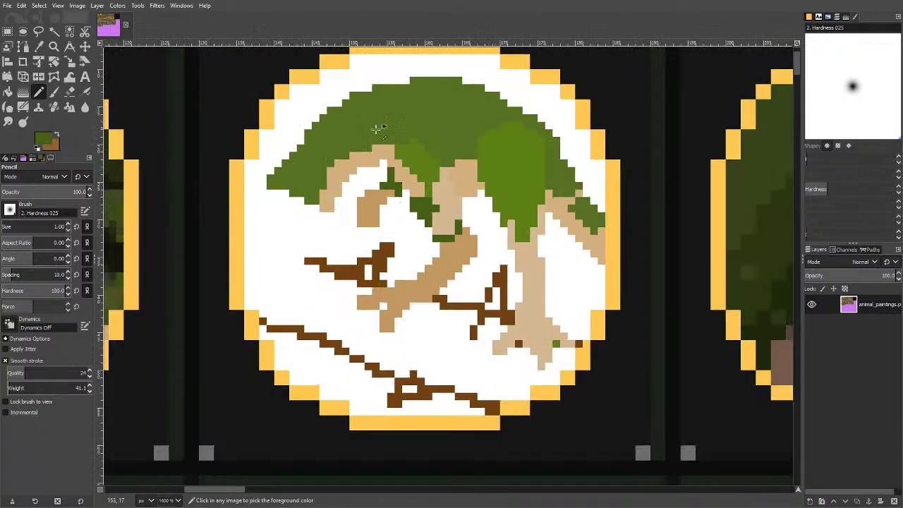
{"action": "scroll", "coordinate": [381, 129], "scroll_direction": "up", "scroll_amount": 3}
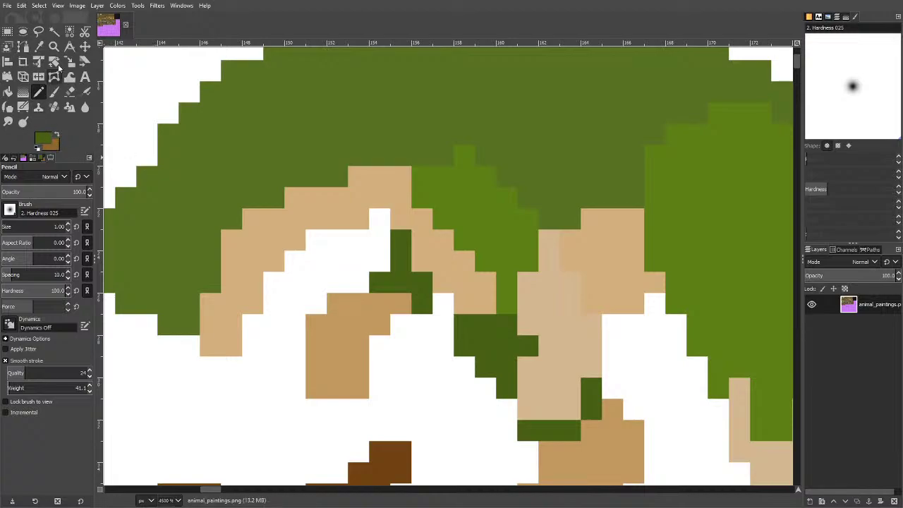
{"action": "left_click", "coordinate": [39, 46]}
{"action": "left_click", "coordinate": [524, 278]}
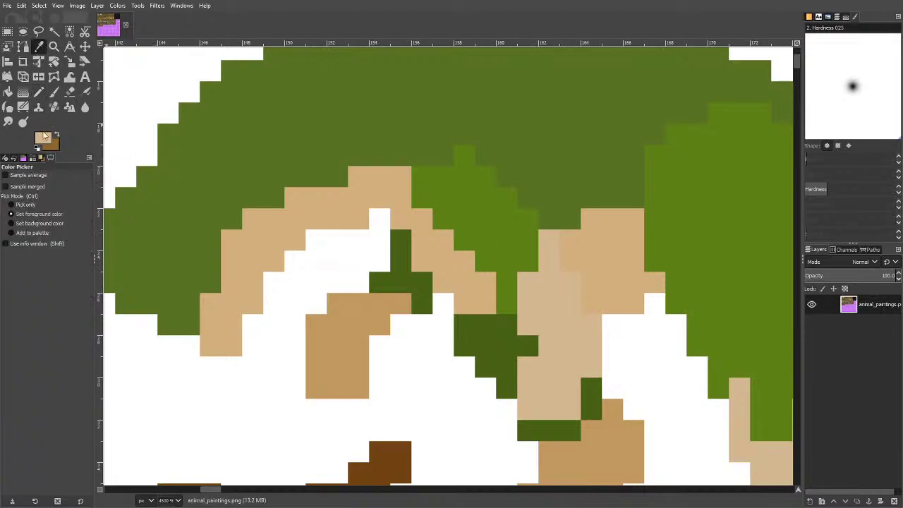
{"action": "left_click", "coordinate": [44, 136]}
{"action": "left_click_drag", "start_coordinate": [355, 67], "coordinate": [354, 62]}
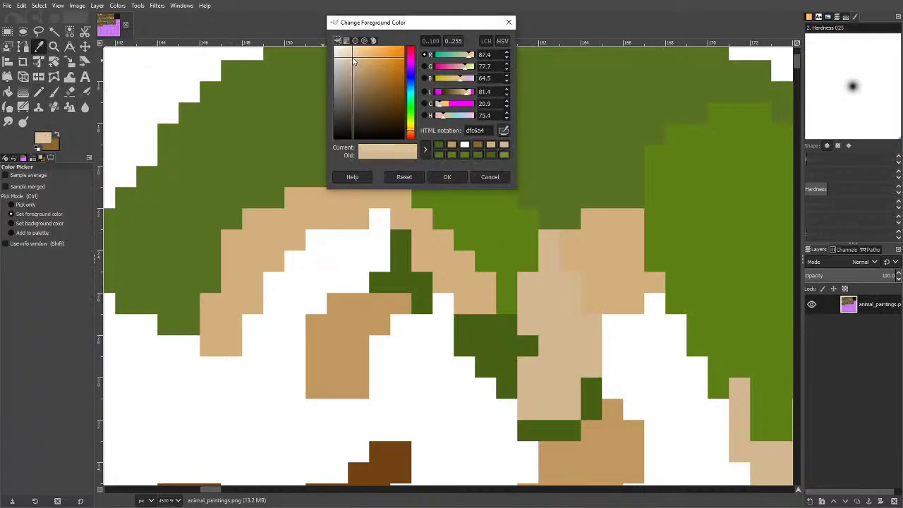
{"action": "left_click", "coordinate": [447, 177]}
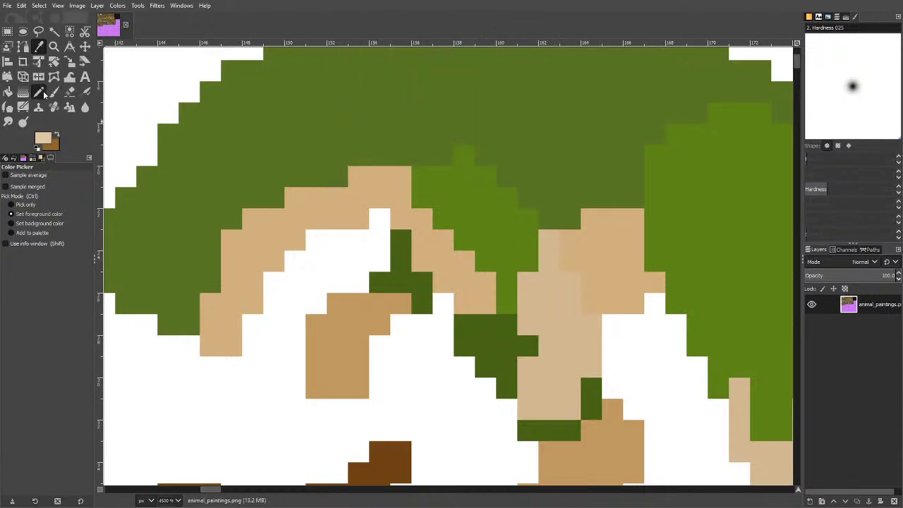
Repaint the near front leg's upper arm and the upper edge of the near hind leg in the lighter tan with the Pencil.
{"action": "key", "text": "n"}
{"action": "mouse_move", "coordinate": [541, 239]}
{"action": "left_mouse_down"}
{"action": "mouse_move", "coordinate": [550, 278]}
{"action": "mouse_move", "coordinate": [571, 283]}
{"action": "mouse_move", "coordinate": [542, 309]}
{"action": "mouse_move", "coordinate": [516, 289]}
{"action": "mouse_move", "coordinate": [528, 286]}
{"action": "mouse_move", "coordinate": [515, 309]}
{"action": "mouse_move", "coordinate": [503, 296]}
{"action": "mouse_move", "coordinate": [528, 325]}
{"action": "mouse_move", "coordinate": [574, 328]}
{"action": "mouse_move", "coordinate": [586, 343]}
{"action": "mouse_move", "coordinate": [563, 370]}
{"action": "mouse_move", "coordinate": [557, 346]}
{"action": "mouse_move", "coordinate": [535, 379]}
{"action": "mouse_move", "coordinate": [528, 408]}
{"action": "mouse_move", "coordinate": [568, 401]}
{"action": "left_mouse_up"}
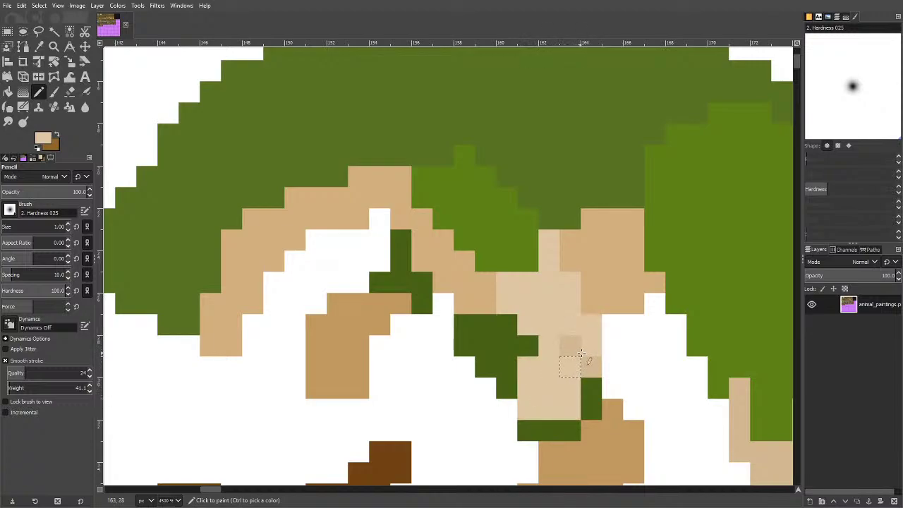
{"action": "scroll", "coordinate": [529, 268], "scroll_direction": "down", "scroll_amount": 5}
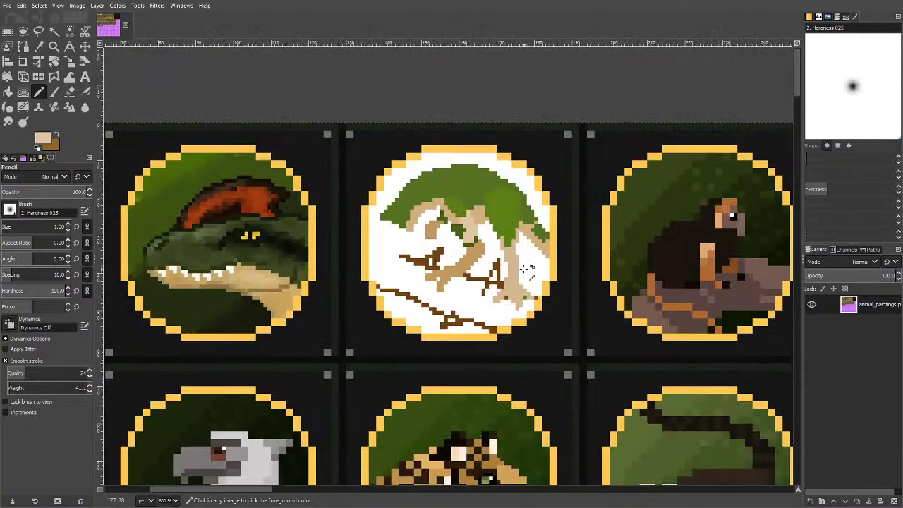
{"action": "scroll", "coordinate": [527, 270], "scroll_direction": "up", "scroll_amount": 4}
{"action": "mouse_move", "coordinate": [570, 188]}
{"action": "left_mouse_down"}
{"action": "mouse_move", "coordinate": [569, 234]}
{"action": "mouse_move", "coordinate": [552, 239]}
{"action": "mouse_move", "coordinate": [553, 274]}
{"action": "mouse_move", "coordinate": [533, 287]}
{"action": "mouse_move", "coordinate": [526, 260]}
{"action": "mouse_move", "coordinate": [539, 275]}
{"action": "mouse_move", "coordinate": [507, 242]}
{"action": "mouse_move", "coordinate": [508, 218]}
{"action": "mouse_move", "coordinate": [505, 252]}
{"action": "mouse_move", "coordinate": [525, 259]}
{"action": "mouse_move", "coordinate": [540, 284]}
{"action": "mouse_move", "coordinate": [528, 290]}
{"action": "mouse_move", "coordinate": [534, 301]}
{"action": "mouse_move", "coordinate": [559, 290]}
{"action": "mouse_move", "coordinate": [549, 311]}
{"action": "mouse_move", "coordinate": [568, 306]}
{"action": "mouse_move", "coordinate": [566, 369]}
{"action": "mouse_move", "coordinate": [542, 334]}
{"action": "mouse_move", "coordinate": [552, 441]}
{"action": "left_mouse_up"}
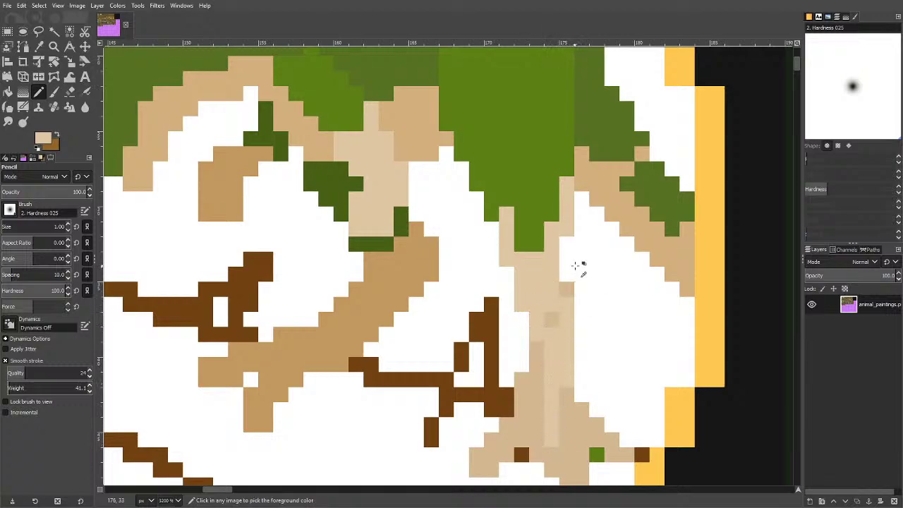
Pick the body's medium green and outline a U-shaped head hanging down from the front end of the body.
{"action": "scroll", "coordinate": [557, 184], "scroll_direction": "down", "scroll_amount": 5}
{"action": "scroll", "coordinate": [452, 258], "scroll_direction": "up", "scroll_amount": 5}
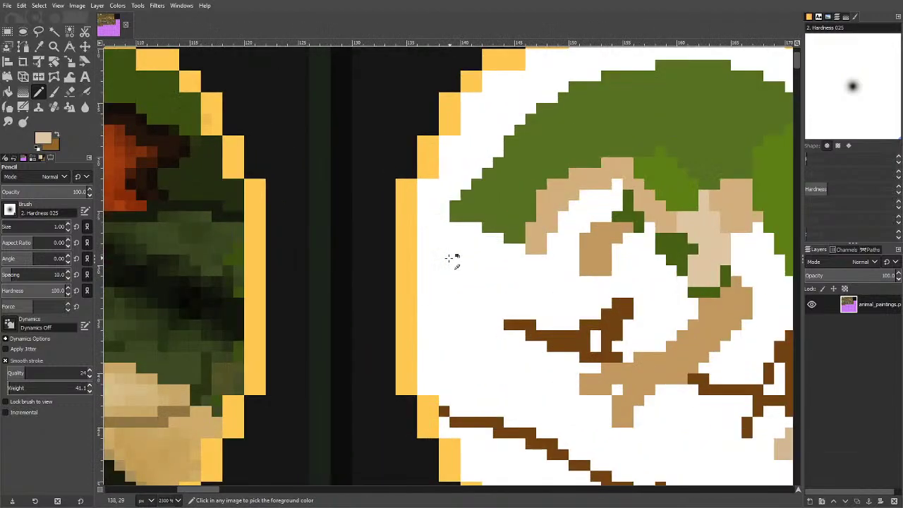
{"action": "left_click", "coordinate": [39, 46]}
{"action": "left_click", "coordinate": [503, 181]}
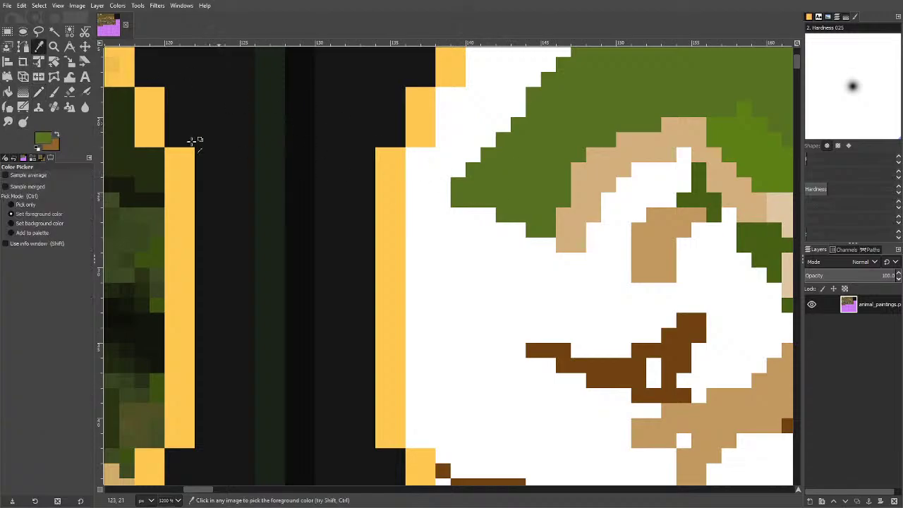
{"action": "left_click", "coordinate": [39, 92]}
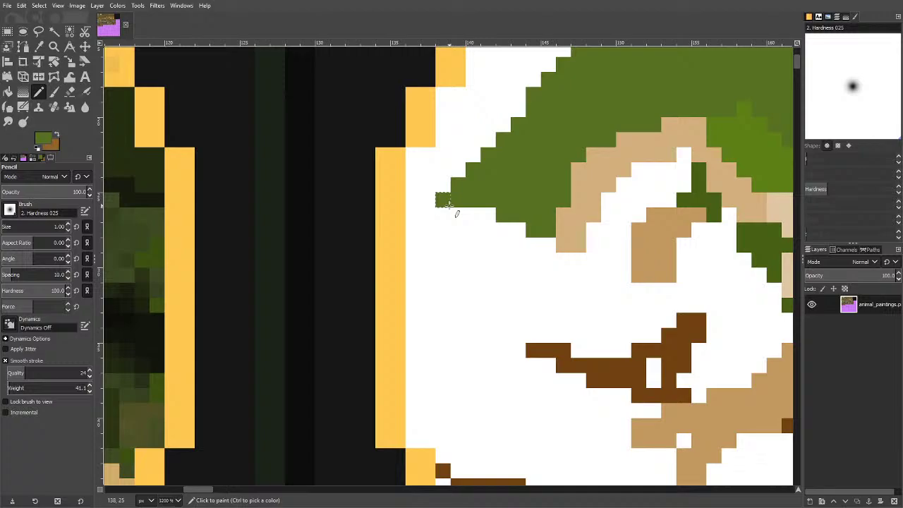
{"action": "mouse_move", "coordinate": [446, 203]}
{"action": "left_mouse_down"}
{"action": "mouse_move", "coordinate": [444, 281]}
{"action": "mouse_move", "coordinate": [502, 396]}
{"action": "mouse_move", "coordinate": [532, 398]}
{"action": "mouse_move", "coordinate": [571, 343]}
{"action": "mouse_move", "coordinate": [577, 254]}
{"action": "left_mouse_up"}
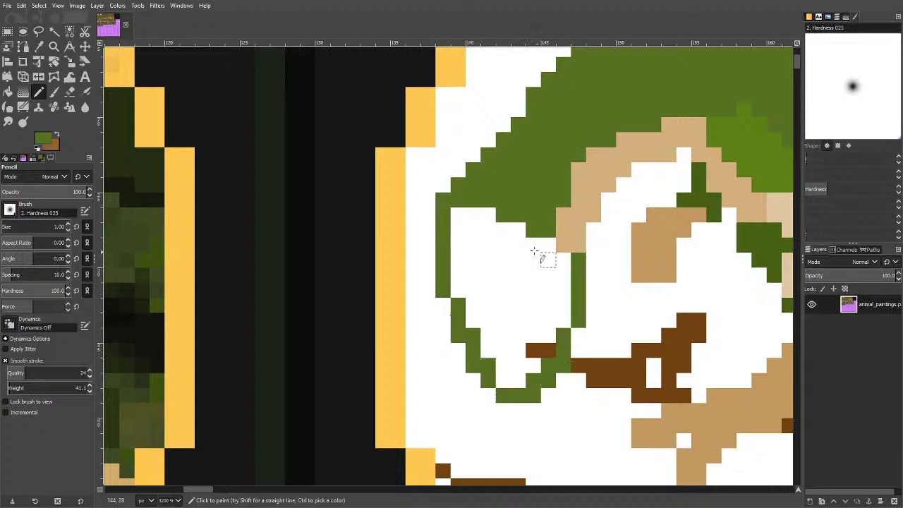
Fill most of the head outline with the same medium green, leaving a gap beside the tan neck.
{"action": "scroll", "coordinate": [535, 250], "scroll_direction": "down", "scroll_amount": 5, "text": "ctrl"}
{"action": "scroll", "coordinate": [513, 185], "scroll_direction": "up", "scroll_amount": 5, "text": "ctrl"}
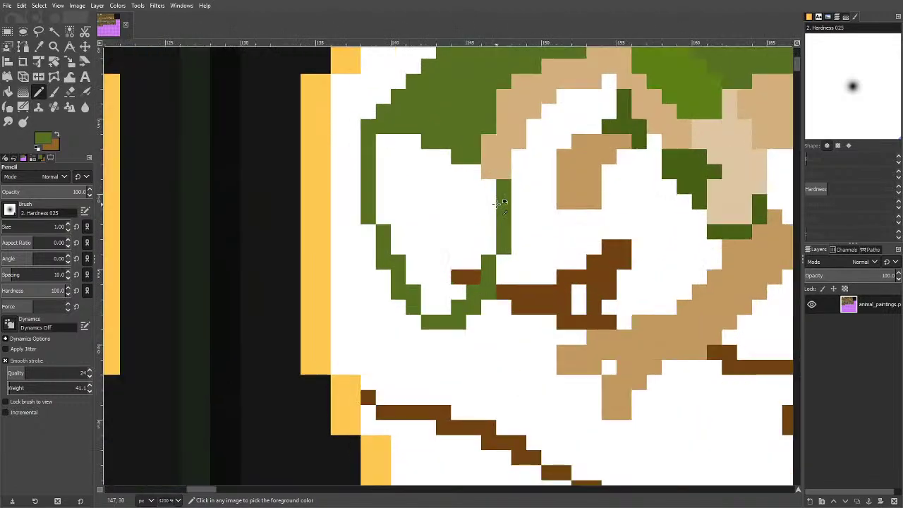
{"action": "scroll", "coordinate": [468, 211], "scroll_direction": "up", "scroll_amount": 1, "text": "ctrl"}
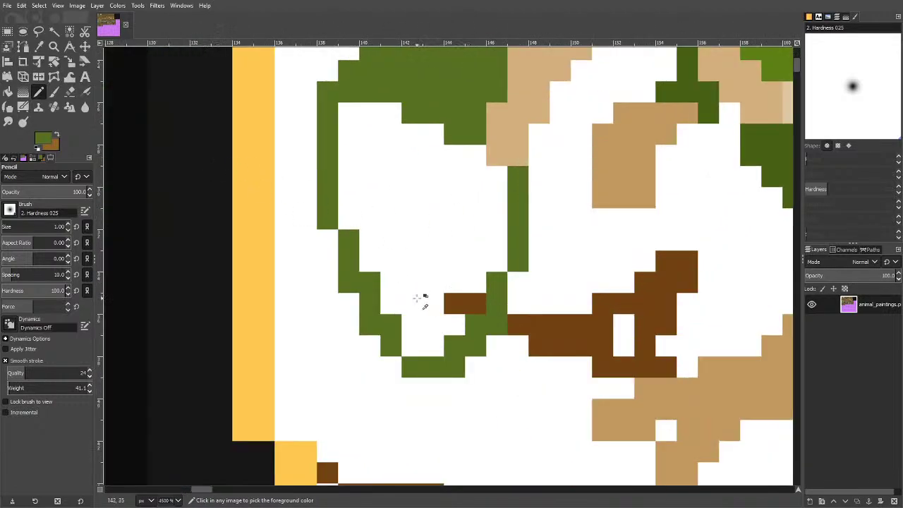
{"action": "mouse_move", "coordinate": [388, 302]}
{"action": "left_mouse_down"}
{"action": "mouse_move", "coordinate": [499, 261]}
{"action": "mouse_move", "coordinate": [448, 259]}
{"action": "mouse_move", "coordinate": [456, 261]}
{"action": "mouse_move", "coordinate": [452, 160]}
{"action": "mouse_move", "coordinate": [389, 116]}
{"action": "mouse_move", "coordinate": [354, 111]}
{"action": "mouse_move", "coordinate": [340, 204]}
{"action": "mouse_move", "coordinate": [355, 234]}
{"action": "mouse_move", "coordinate": [377, 255]}
{"action": "mouse_move", "coordinate": [434, 253]}
{"action": "mouse_move", "coordinate": [430, 138]}
{"action": "mouse_move", "coordinate": [401, 231]}
{"action": "mouse_move", "coordinate": [370, 140]}
{"action": "mouse_move", "coordinate": [388, 233]}
{"action": "mouse_move", "coordinate": [408, 237]}
{"action": "mouse_move", "coordinate": [370, 220]}
{"action": "left_mouse_up"}
{"action": "scroll", "coordinate": [444, 155], "scroll_direction": "down", "scroll_amount": 6, "text": "ctrl"}
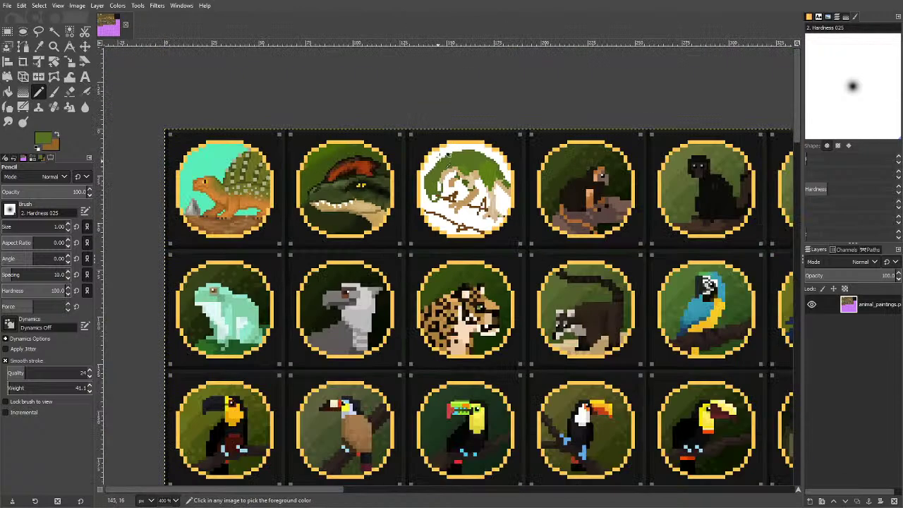
Switch to the brown and paint the front and tip of the snout at the lower end of the head.
{"action": "scroll", "coordinate": [455, 162], "scroll_direction": "up", "scroll_amount": 7, "text": "ctrl"}
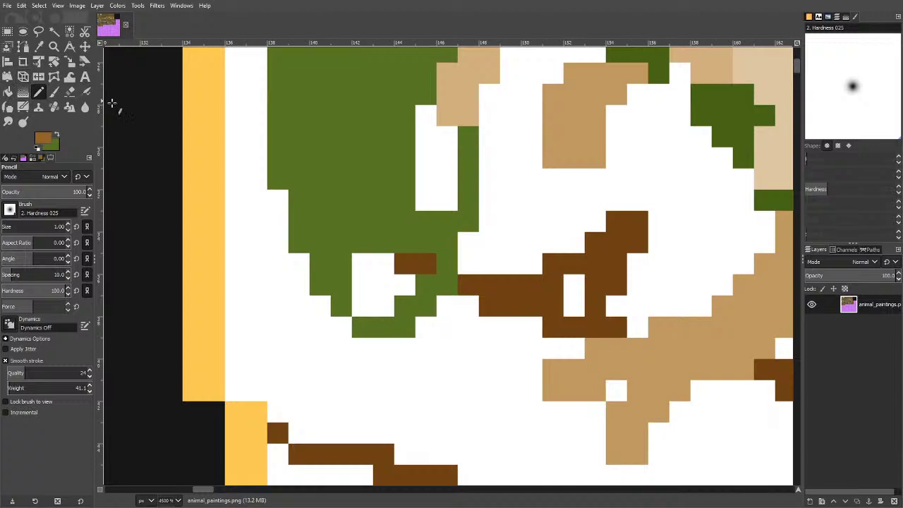
{"action": "left_click", "coordinate": [349, 300]}
{"action": "mouse_move", "coordinate": [298, 263]}
{"action": "left_mouse_down"}
{"action": "mouse_move", "coordinate": [369, 322]}
{"action": "mouse_move", "coordinate": [393, 326]}
{"action": "mouse_move", "coordinate": [405, 318]}
{"action": "mouse_move", "coordinate": [362, 272]}
{"action": "left_mouse_up"}
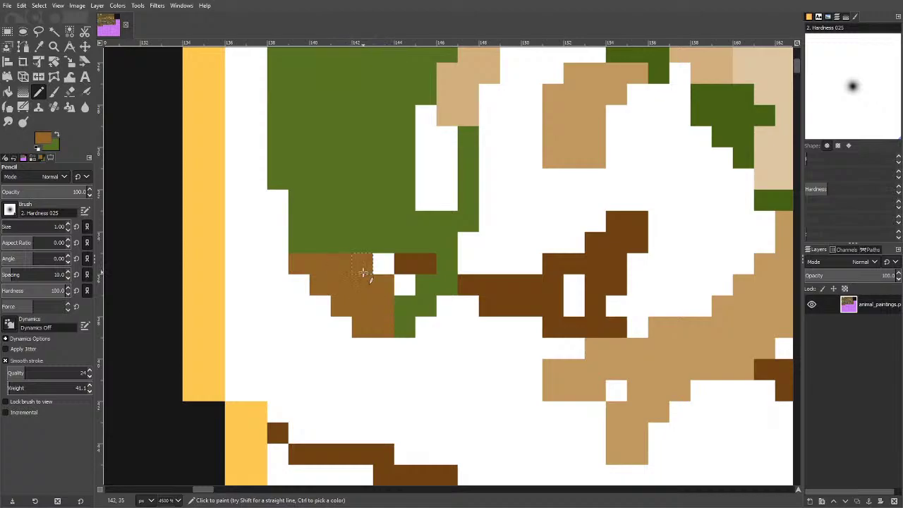
Lighten the brown foreground color to 9d753e and paint the throat side of the snout with it.
{"action": "left_click", "coordinate": [43, 138]}
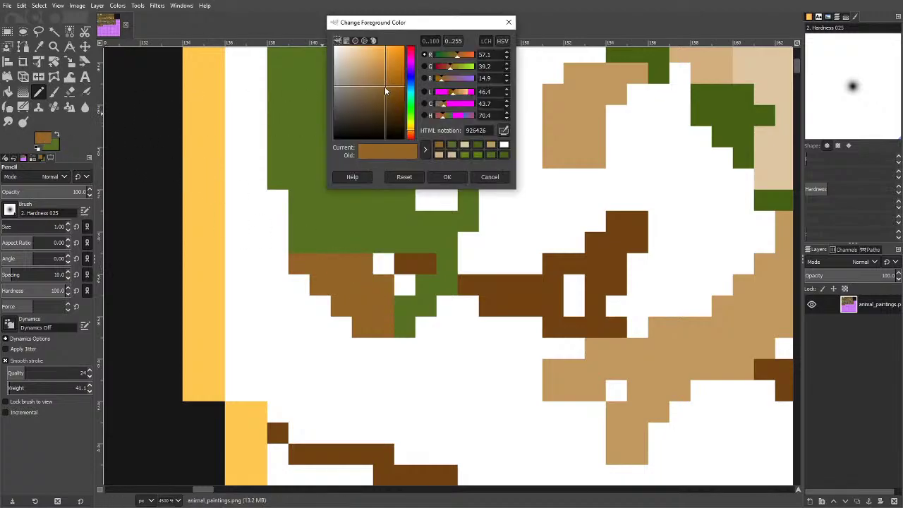
{"action": "left_click_drag", "start_coordinate": [385, 88], "coordinate": [376, 81]}
{"action": "left_click", "coordinate": [447, 177]}
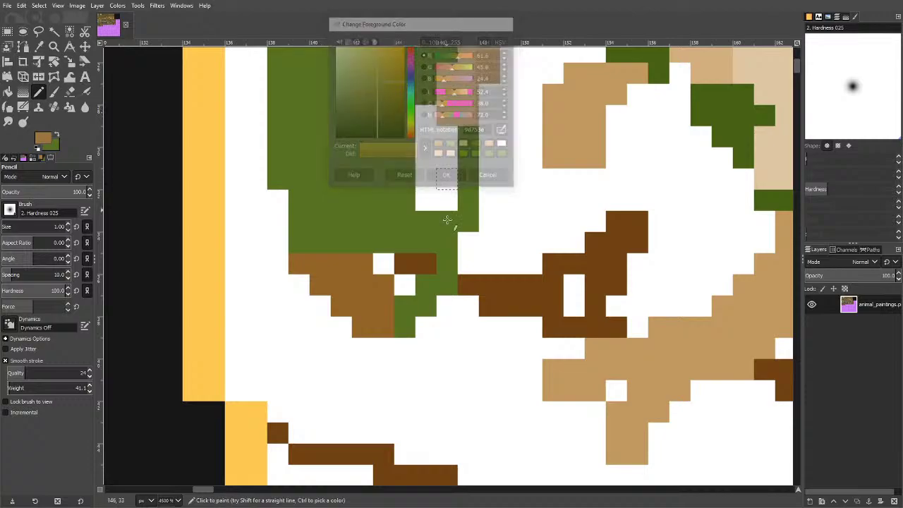
{"action": "mouse_move", "coordinate": [405, 325]}
{"action": "left_mouse_down"}
{"action": "mouse_move", "coordinate": [446, 276]}
{"action": "mouse_move", "coordinate": [425, 284]}
{"action": "mouse_move", "coordinate": [448, 266]}
{"action": "mouse_move", "coordinate": [406, 287]}
{"action": "left_mouse_up"}
{"action": "left_click_drag", "start_coordinate": [445, 253], "coordinate": [450, 248]}
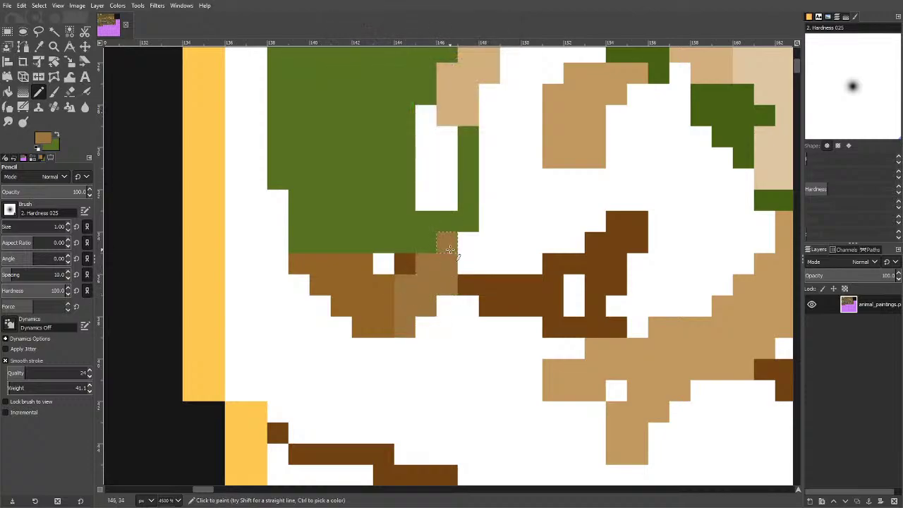
Pick the medium green again and extend it down into the upper middle of the brown snout.
{"action": "left_click", "coordinate": [39, 47]}
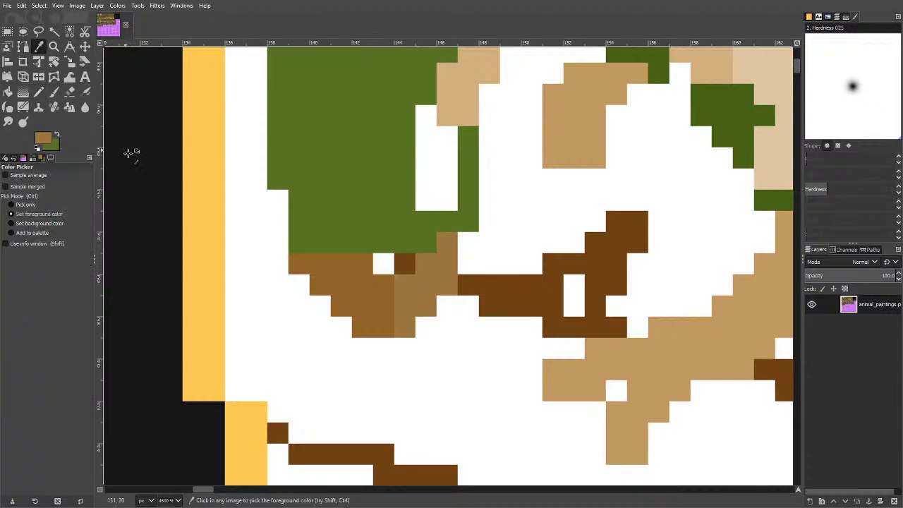
{"action": "left_click", "coordinate": [129, 151]}
{"action": "left_click", "coordinate": [39, 92]}
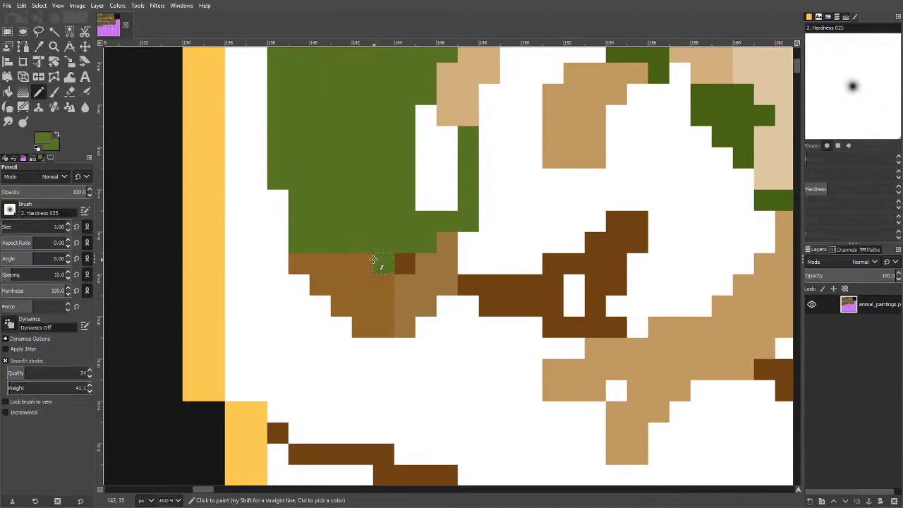
{"action": "left_click_drag", "start_coordinate": [368, 262], "coordinate": [335, 263]}
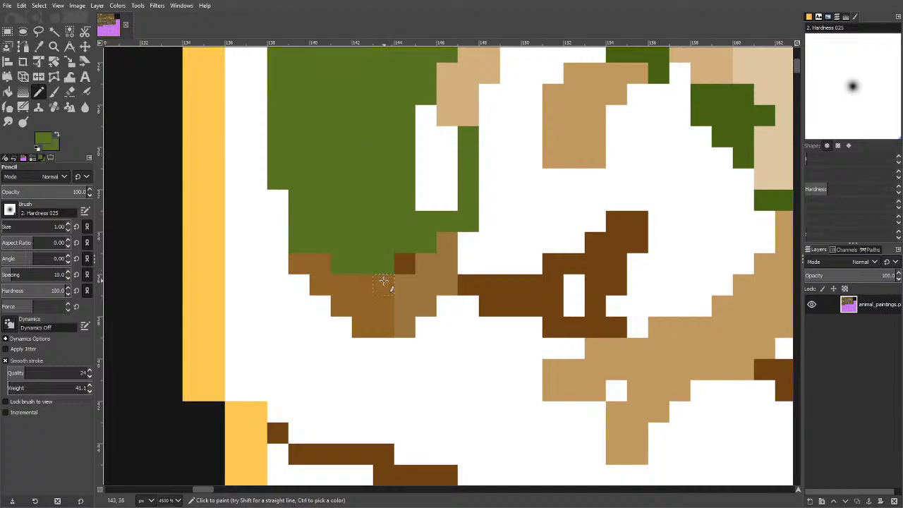
{"action": "left_click", "coordinate": [363, 284]}
Pick the neck's tan and paint the throat and cheek down to the lighter brown part of the snout.
{"action": "scroll", "coordinate": [372, 205], "scroll_direction": "down", "scroll_amount": 2}
{"action": "scroll", "coordinate": [377, 185], "scroll_direction": "up", "scroll_amount": 2}
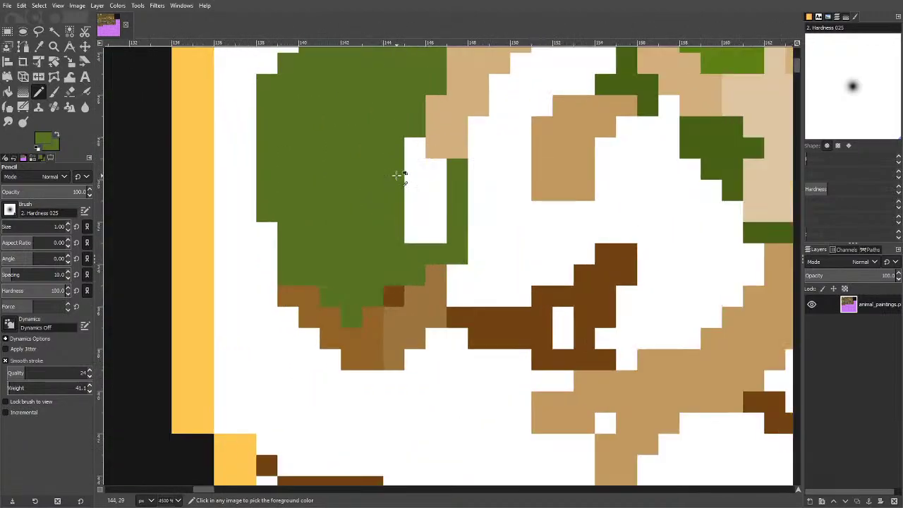
{"action": "key", "text": "o"}
{"action": "left_click", "coordinate": [447, 145]}
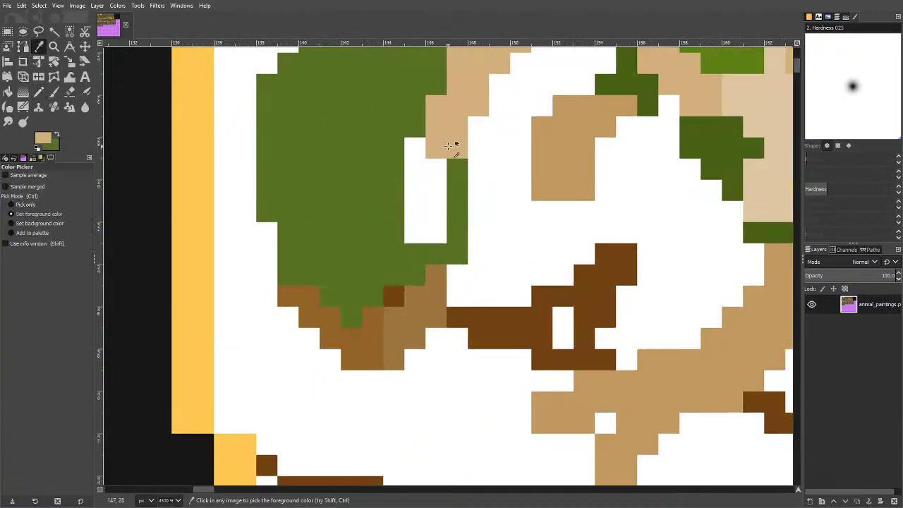
{"action": "left_click", "coordinate": [39, 92]}
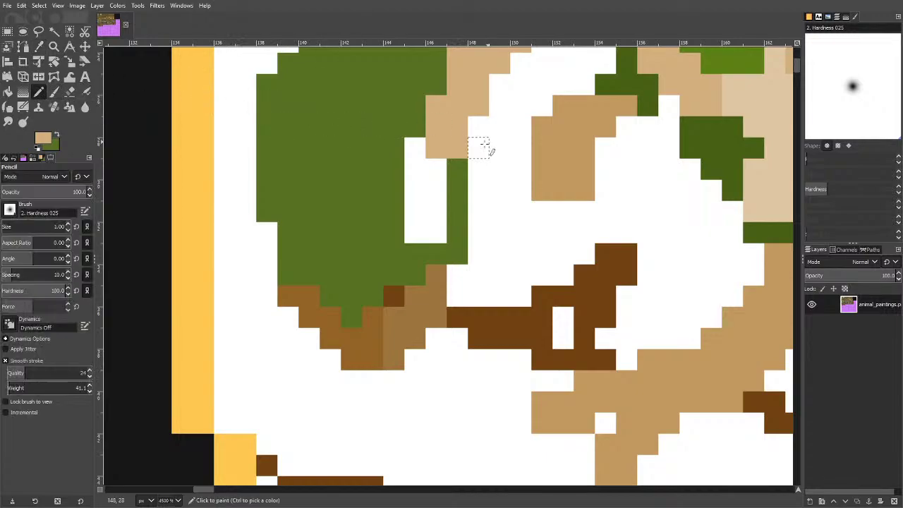
{"action": "mouse_move", "coordinate": [428, 132]}
{"action": "left_mouse_down"}
{"action": "mouse_move", "coordinate": [372, 182]}
{"action": "mouse_move", "coordinate": [402, 270]}
{"action": "mouse_move", "coordinate": [419, 271]}
{"action": "mouse_move", "coordinate": [414, 256]}
{"action": "mouse_move", "coordinate": [394, 288]}
{"action": "mouse_move", "coordinate": [456, 223]}
{"action": "mouse_move", "coordinate": [457, 171]}
{"action": "mouse_move", "coordinate": [422, 240]}
{"action": "mouse_move", "coordinate": [434, 171]}
{"action": "left_mouse_up"}
{"action": "scroll", "coordinate": [441, 168], "scroll_direction": "down", "scroll_amount": 7}
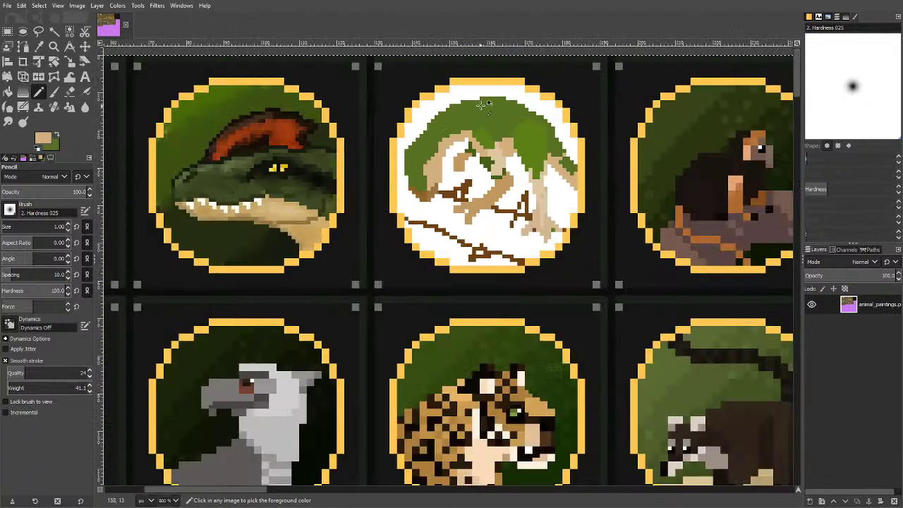
Set the foreground color to near-black 161310 and place a single eye pixel on the green head.
{"action": "scroll", "coordinate": [460, 128], "scroll_direction": "up", "scroll_amount": 5}
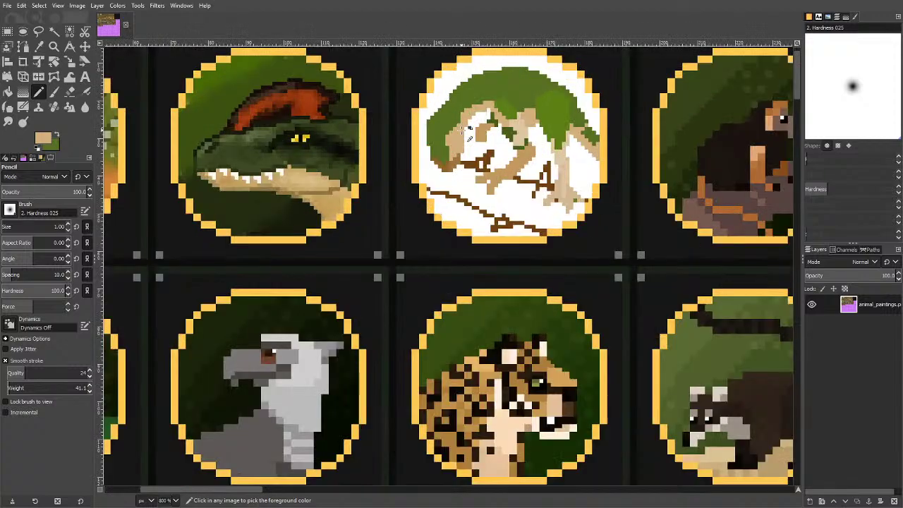
{"action": "scroll", "coordinate": [450, 139], "scroll_direction": "up", "scroll_amount": 3}
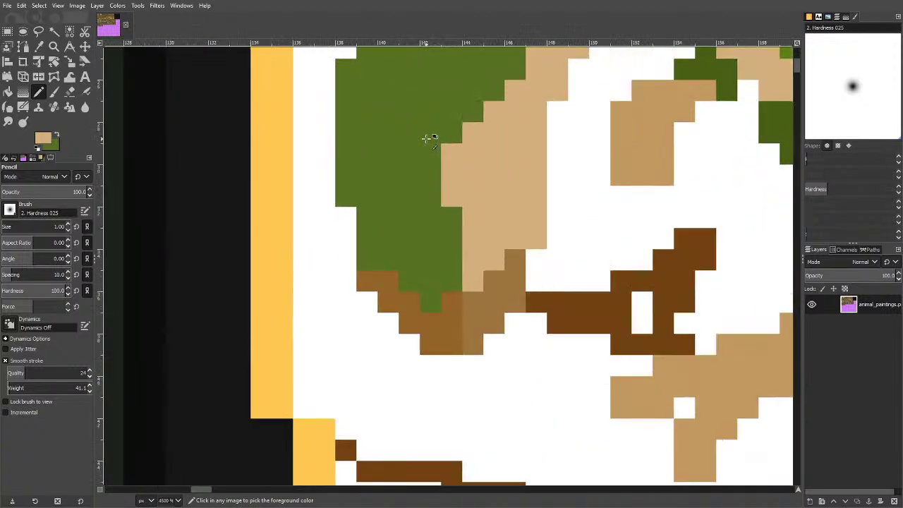
{"action": "left_click", "coordinate": [460, 150], "text": "ctrl"}
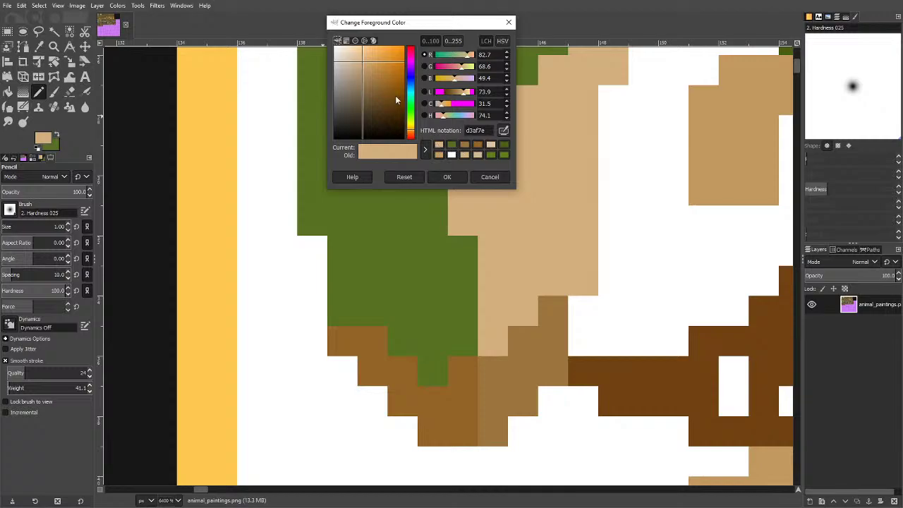
{"action": "left_click_drag", "start_coordinate": [396, 100], "coordinate": [362, 134]}
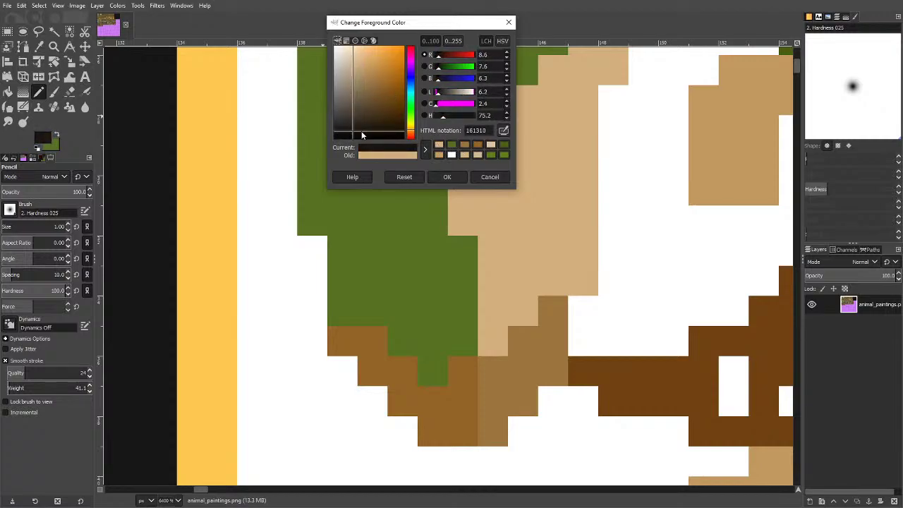
{"action": "left_click", "coordinate": [446, 177]}
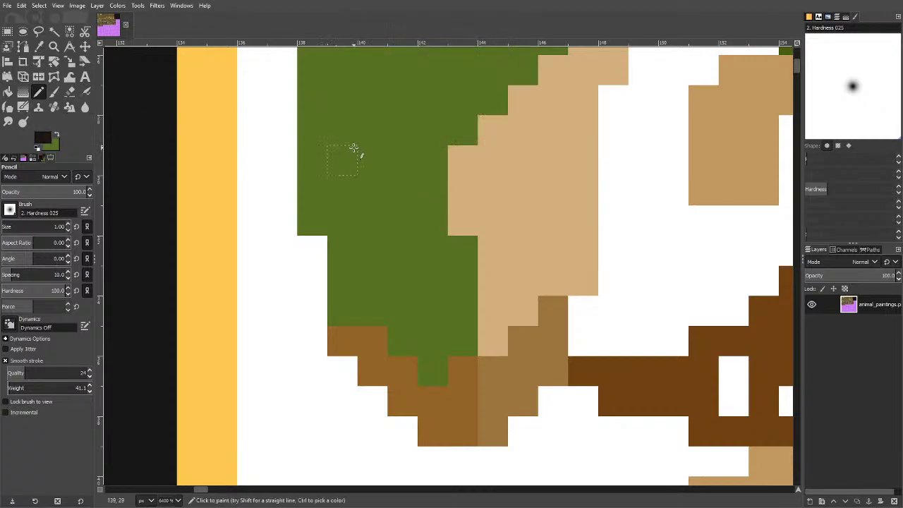
{"action": "left_click", "coordinate": [361, 127]}
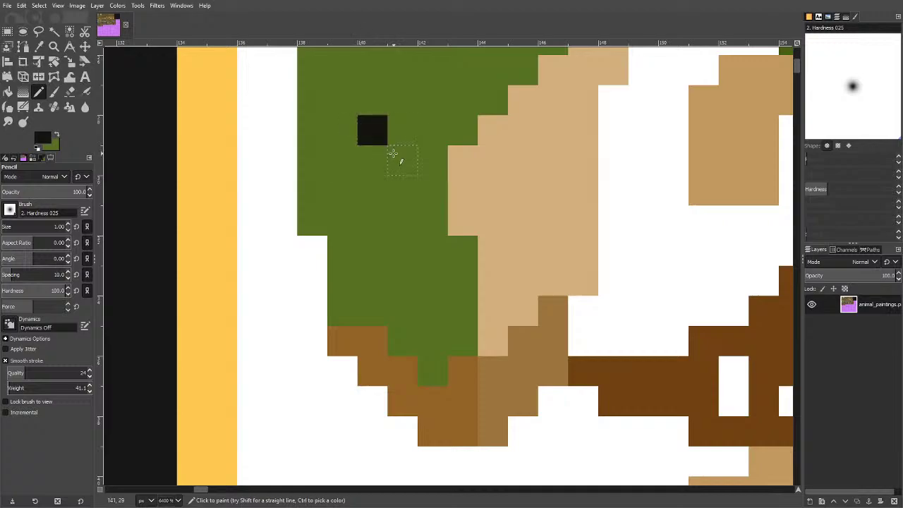
Place a near-black nostril pixel at the upper front of the brown snout.
{"action": "scroll", "coordinate": [379, 141], "scroll_direction": "down", "scroll_amount": 6}
{"action": "scroll", "coordinate": [391, 196], "scroll_direction": "up", "scroll_amount": 4}
{"action": "scroll", "coordinate": [392, 196], "scroll_direction": "up", "scroll_amount": 1}
{"action": "left_click", "coordinate": [361, 221]}
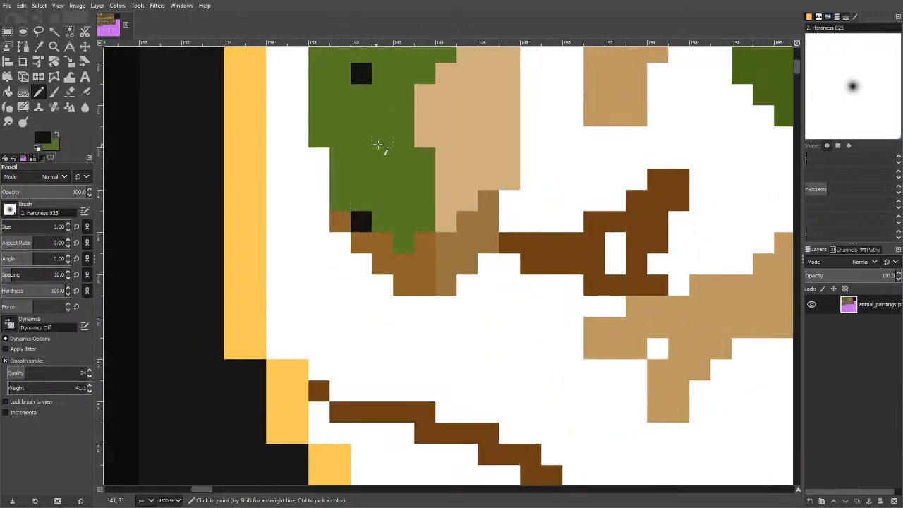
Try a second near-black pixel diagonally above the eye pixel and undo it.
{"action": "scroll", "coordinate": [392, 161], "scroll_direction": "up", "scroll_amount": 3}
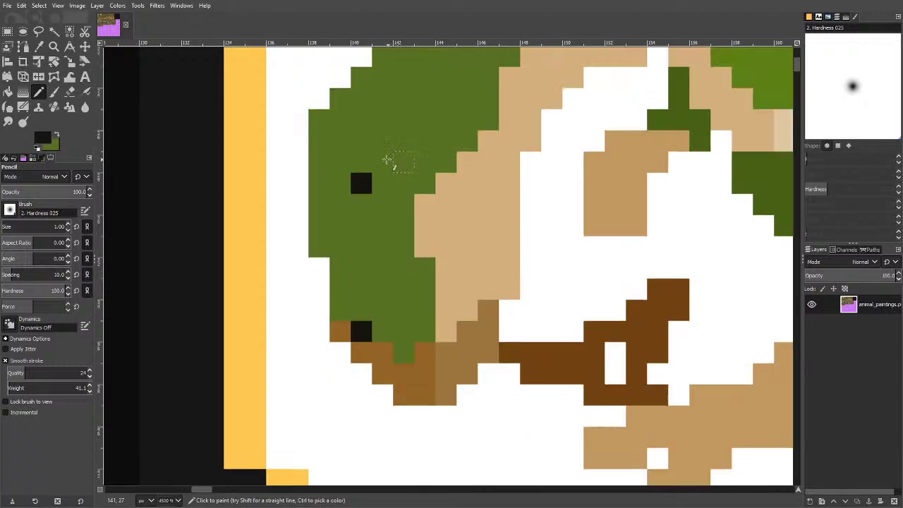
{"action": "left_click", "coordinate": [343, 167]}
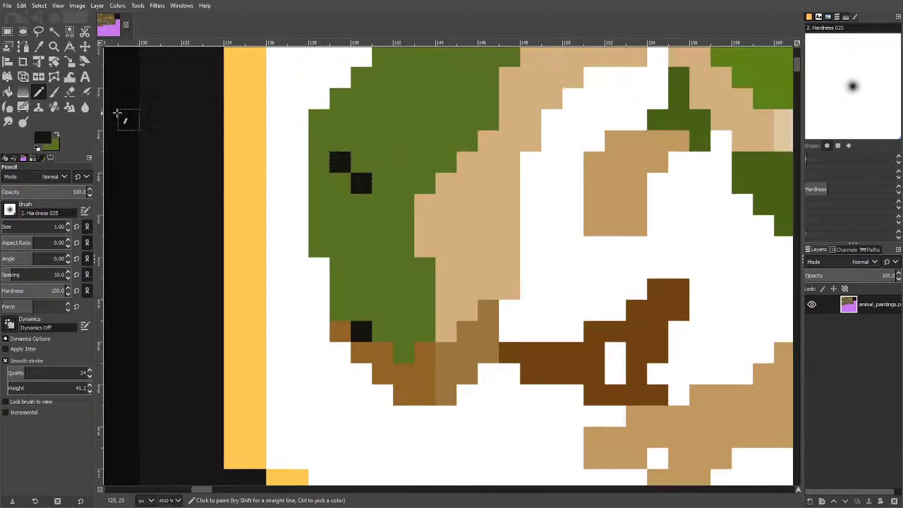
{"action": "key", "text": "ctrl+z"}
Set the foreground color to white and place a white eye pixel beside the black pupil, on the throat side.
{"action": "left_click", "coordinate": [42, 138]}
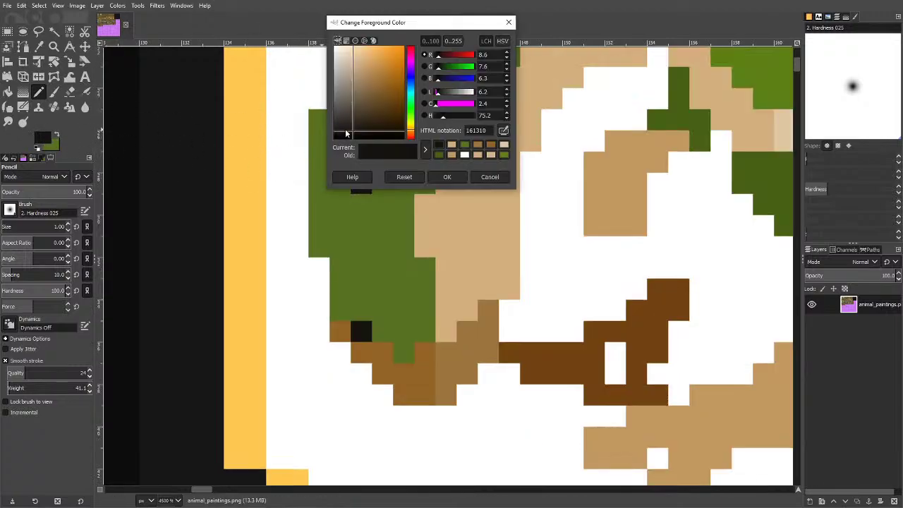
{"action": "left_click_drag", "start_coordinate": [347, 134], "coordinate": [337, 47]}
{"action": "left_click", "coordinate": [448, 177]}
{"action": "left_click", "coordinate": [340, 182]}
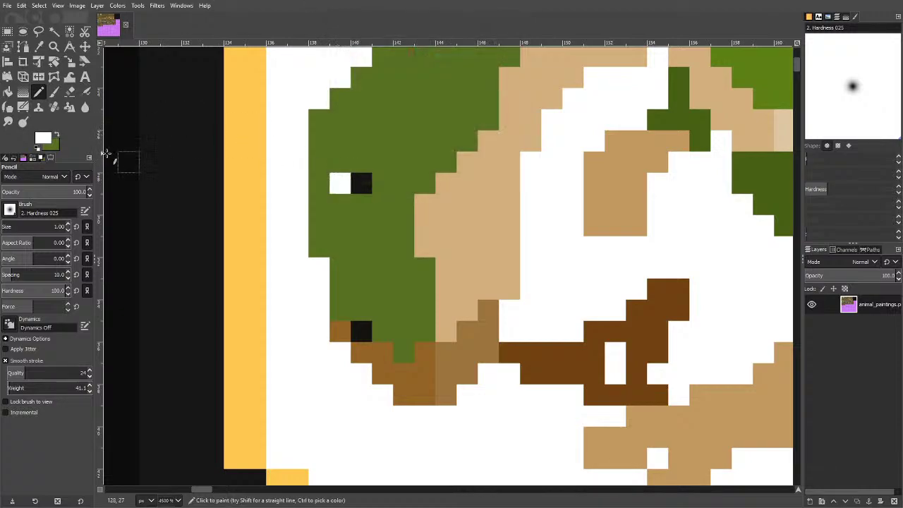
{"action": "key", "text": "ctrl+z"}
{"action": "left_click", "coordinate": [383, 181]}
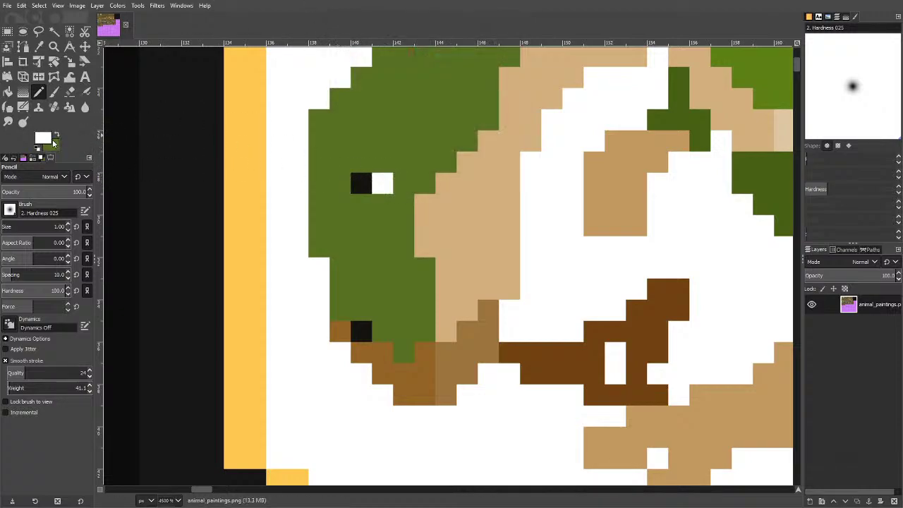
Change the foreground color to a pale pinkish white and paint two pixels directly above the black and white eye pixels.
{"action": "left_click", "coordinate": [46, 140]}
{"action": "left_click_drag", "start_coordinate": [364, 65], "coordinate": [341, 61]}
{"action": "left_click", "coordinate": [456, 178]}
{"action": "left_click", "coordinate": [362, 162]}
{"action": "left_click", "coordinate": [383, 162]}
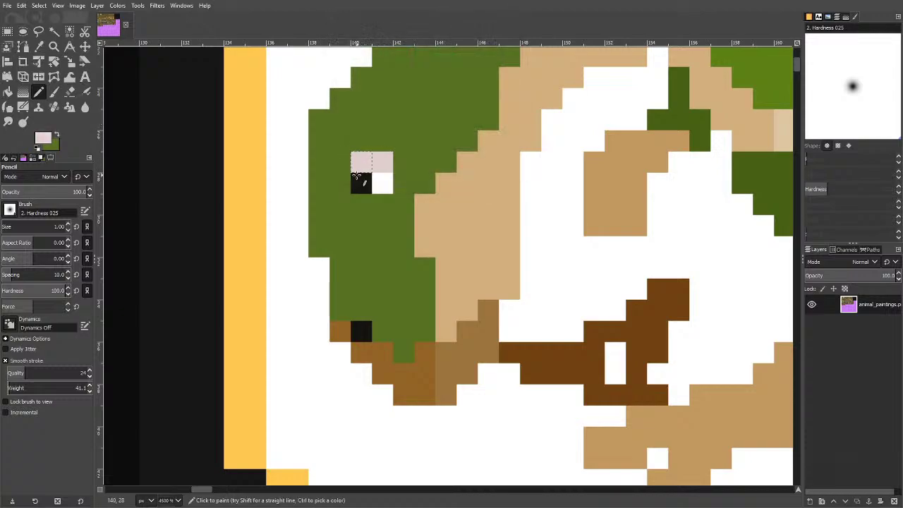
Try two pale pinkish white pixels in front of the eye, along the forehead side of the pupil.
{"action": "left_click", "coordinate": [340, 184]}
{"action": "left_click", "coordinate": [340, 163]}
{"action": "scroll", "coordinate": [445, 182], "scroll_direction": "down", "scroll_amount": 4}
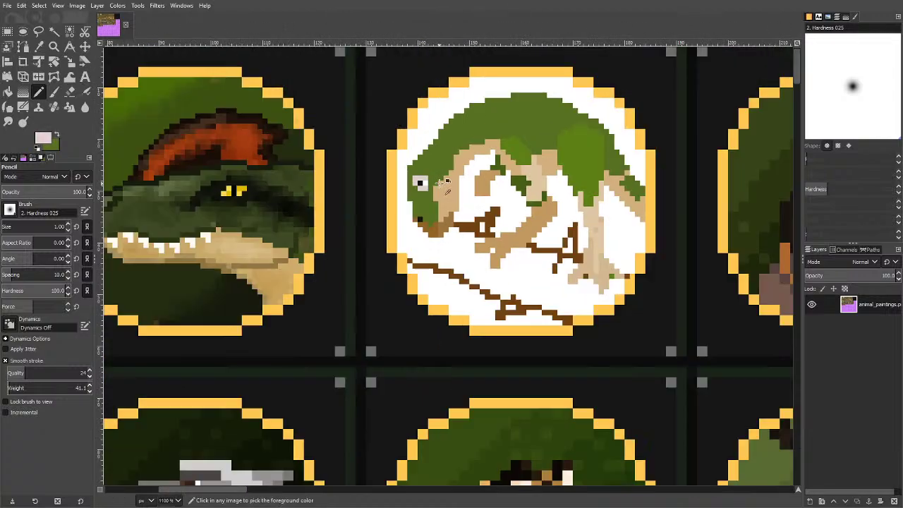
Undo all the eye and nostril pixels so the animal's green head is blank again.
{"action": "scroll", "coordinate": [452, 157], "scroll_direction": "up", "scroll_amount": 4}
{"action": "key", "text": "ctrl+z"}
{"action": "key", "text": "ctrl+z"}
{"action": "key", "text": "ctrl+z"}
{"action": "key", "text": "ctrl+z"}
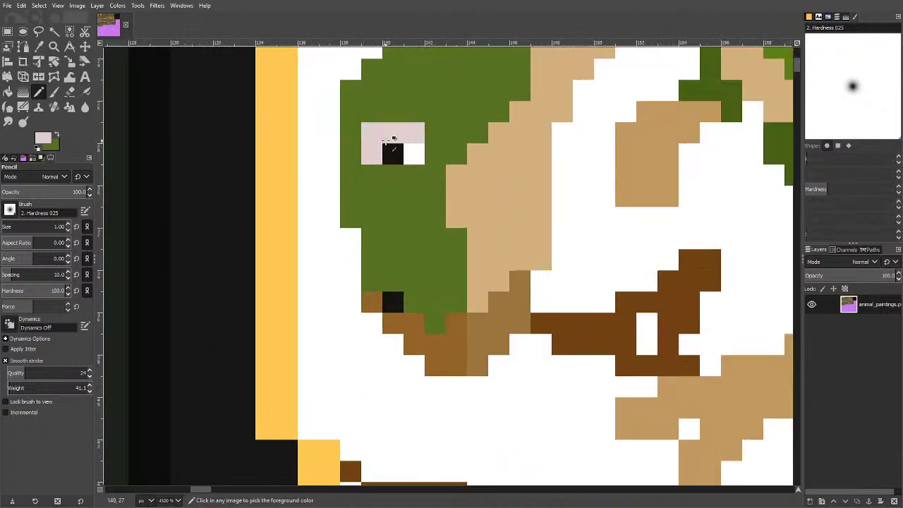
{"action": "key", "text": "ctrl+z"}
{"action": "key", "text": "ctrl+z"}
{"action": "key", "text": "ctrl+z"}
{"action": "key", "text": "ctrl+z"}
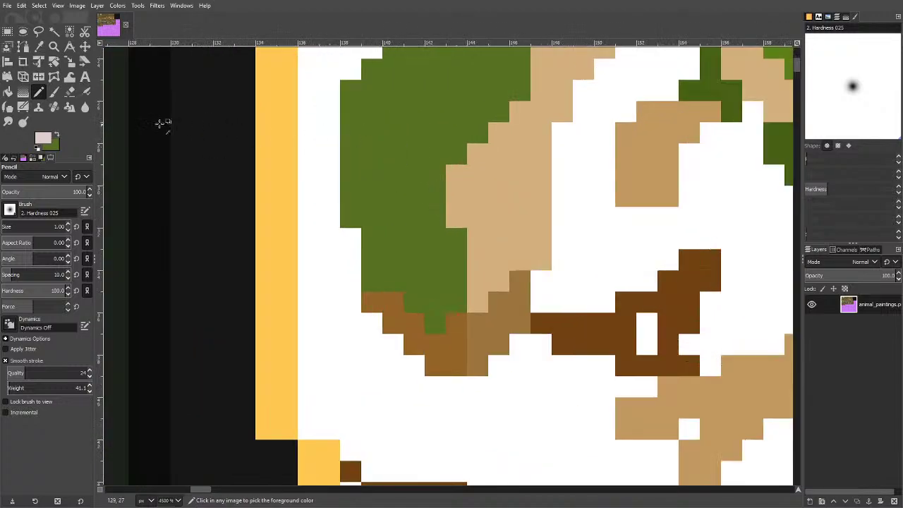
Set the foreground color to white ffffff.
{"action": "left_click", "coordinate": [46, 137]}
{"action": "left_click", "coordinate": [453, 146]}
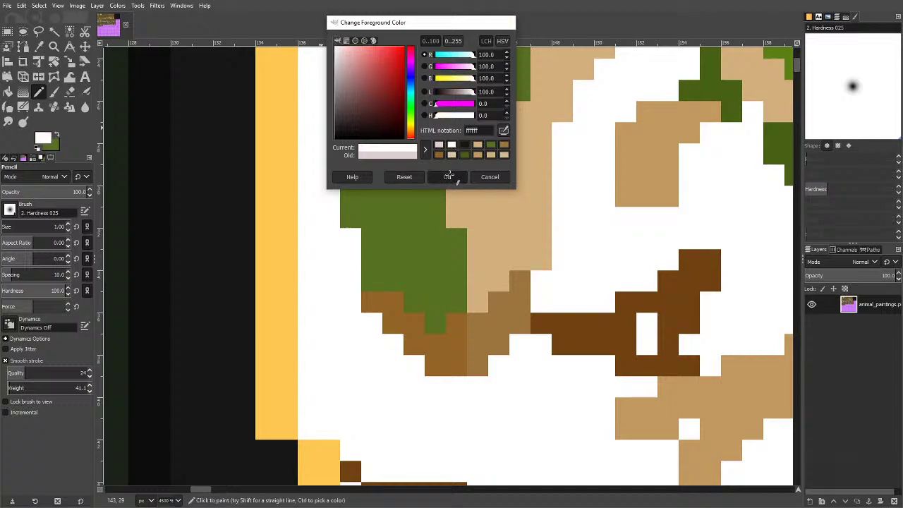
{"action": "left_click", "coordinate": [447, 176]}
Try an irregular white eye shape on the green head and undo it.
{"action": "scroll", "coordinate": [395, 141], "scroll_direction": "up", "scroll_amount": 1}
{"action": "mouse_move", "coordinate": [391, 130]}
{"action": "left_mouse_down"}
{"action": "mouse_move", "coordinate": [386, 151]}
{"action": "mouse_move", "coordinate": [417, 161]}
{"action": "mouse_move", "coordinate": [407, 123]}
{"action": "mouse_move", "coordinate": [376, 141]}
{"action": "mouse_move", "coordinate": [388, 179]}
{"action": "left_mouse_up"}
{"action": "left_click", "coordinate": [416, 187]}
{"action": "scroll", "coordinate": [413, 111], "scroll_direction": "down", "scroll_amount": 3, "text": "ctrl"}
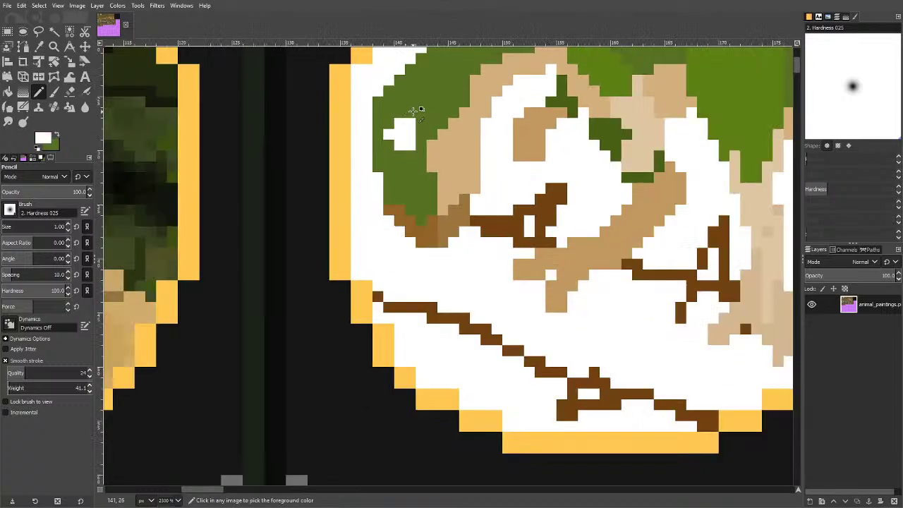
{"action": "key", "text": "ctrl+z"}
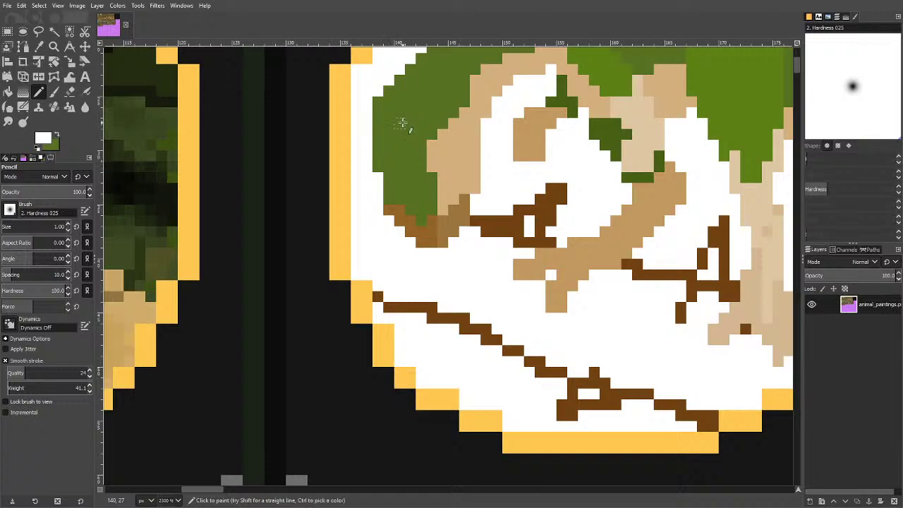
{"action": "key", "text": "ctrl+z"}
Paint a white eye block two pixels wide and three high, and mark two diagonal near-black 161310 pixels in its lower rows.
{"action": "left_click_drag", "start_coordinate": [399, 134], "coordinate": [411, 115]}
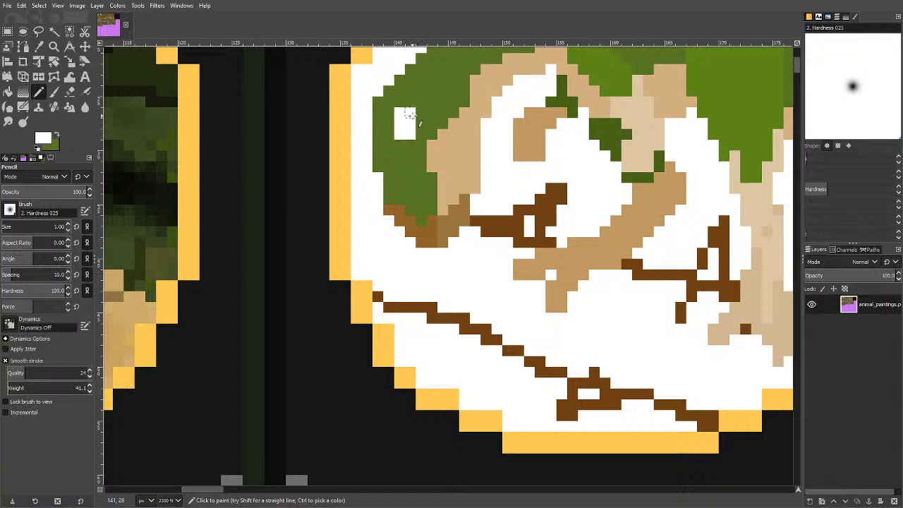
{"action": "scroll", "coordinate": [400, 201], "scroll_direction": "up", "scroll_amount": 2, "text": "ctrl"}
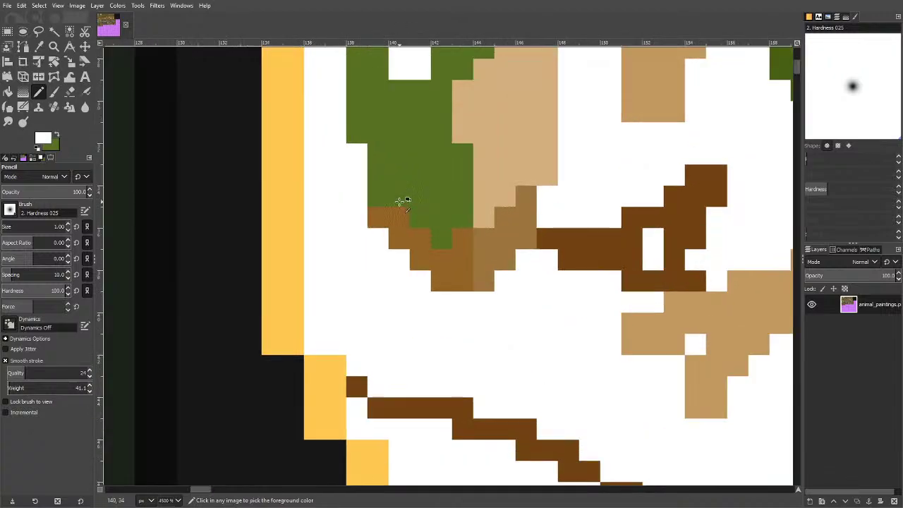
{"action": "left_click", "coordinate": [42, 137]}
{"action": "left_click", "coordinate": [462, 148]}
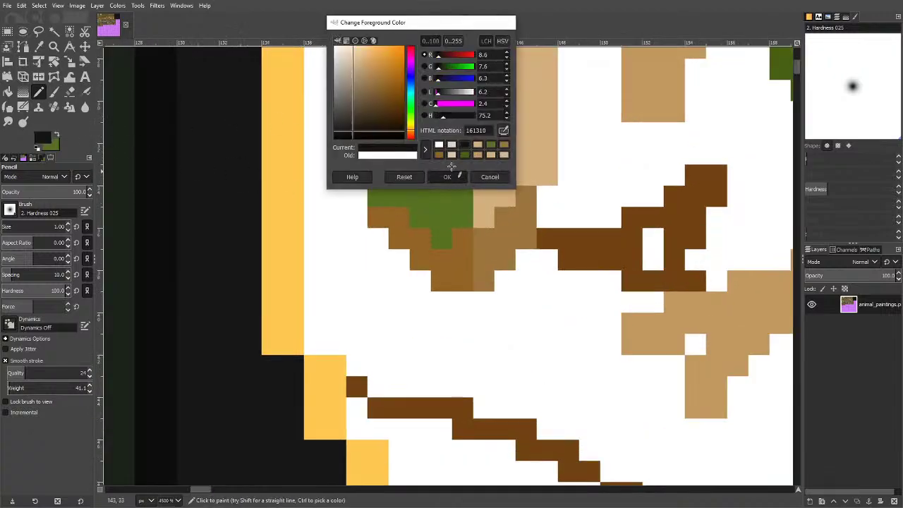
{"action": "left_click", "coordinate": [446, 177]}
{"action": "scroll", "coordinate": [420, 155], "scroll_direction": "up", "scroll_amount": 3}
{"action": "left_click", "coordinate": [399, 159]}
{"action": "left_click", "coordinate": [420, 179]}
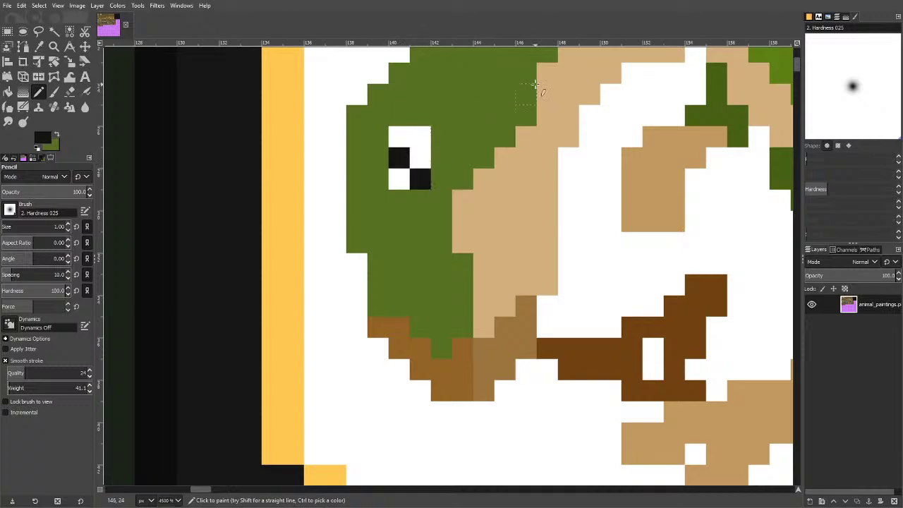
Try filling the eye's two lower rows completely with near-black and undo those pixels.
{"action": "left_click", "coordinate": [400, 179]}
{"action": "scroll", "coordinate": [460, 135], "scroll_direction": "down", "scroll_amount": 5, "text": "ctrl"}
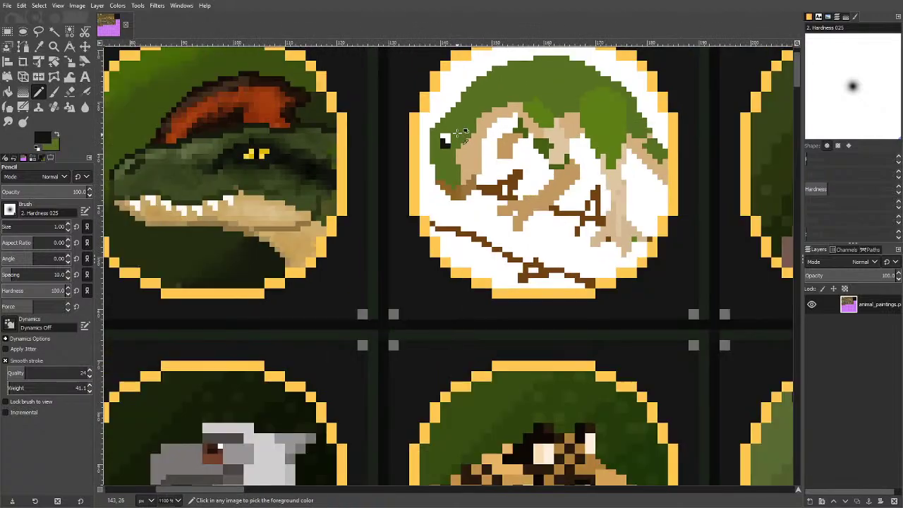
{"action": "scroll", "coordinate": [449, 146], "scroll_direction": "up", "scroll_amount": 5, "text": "ctrl"}
{"action": "left_click", "coordinate": [446, 103]}
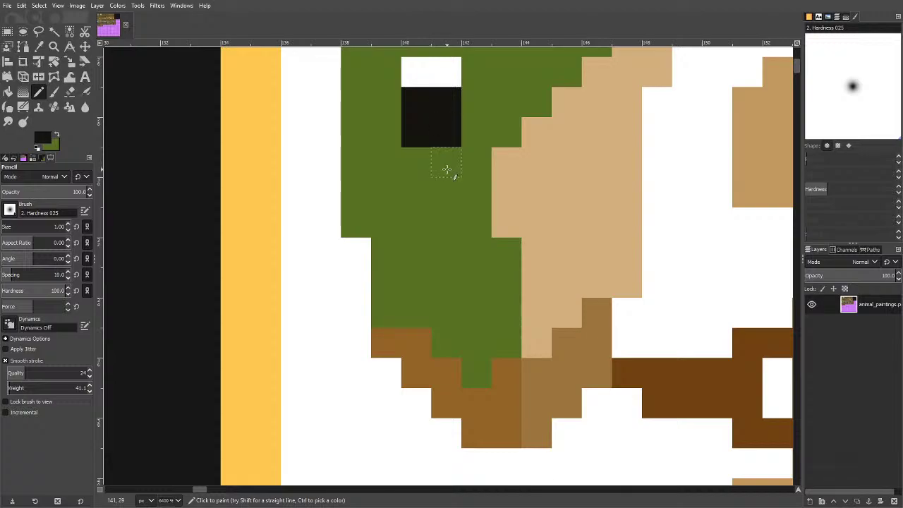
{"action": "key", "text": "ctrl+z"}
{"action": "key", "text": "ctrl+z"}
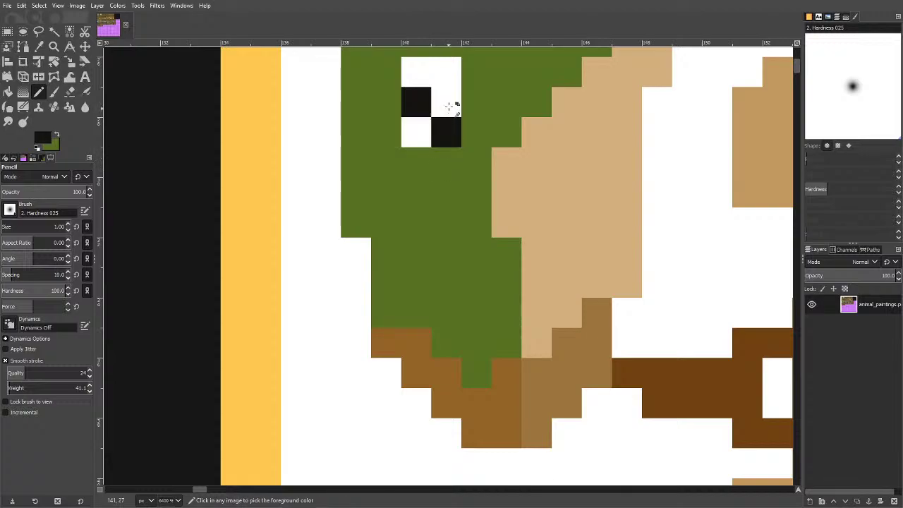
{"action": "key", "text": "ctrl+z"}
{"action": "key", "text": "ctrl+y"}
Paint the eye near-black except for its lower front white pixel, and add a near-black nostril pixel above the brown snout.
{"action": "left_click", "coordinate": [452, 100]}
{"action": "left_click", "coordinate": [454, 82]}
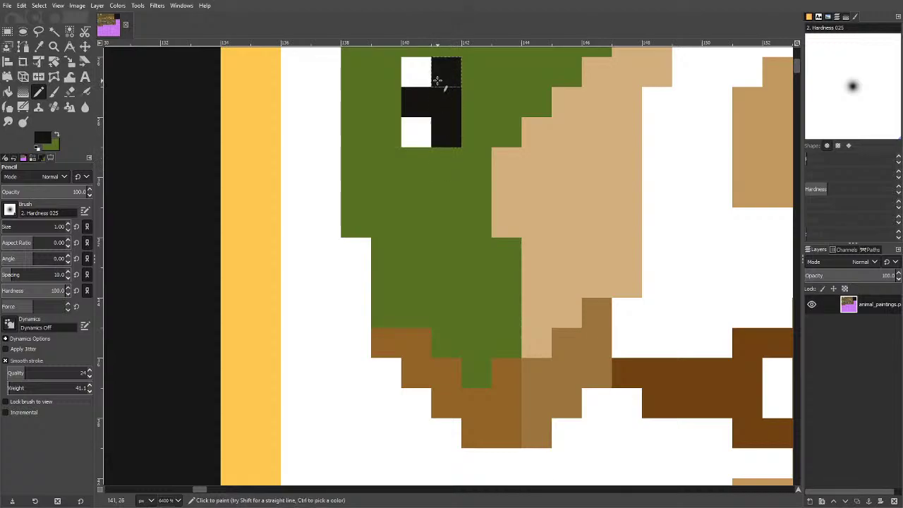
{"action": "left_click", "coordinate": [416, 71]}
{"action": "scroll", "coordinate": [460, 141], "scroll_direction": "down", "scroll_amount": 4, "text": "ctrl"}
{"action": "scroll", "coordinate": [448, 165], "scroll_direction": "up", "scroll_amount": 4, "text": "ctrl"}
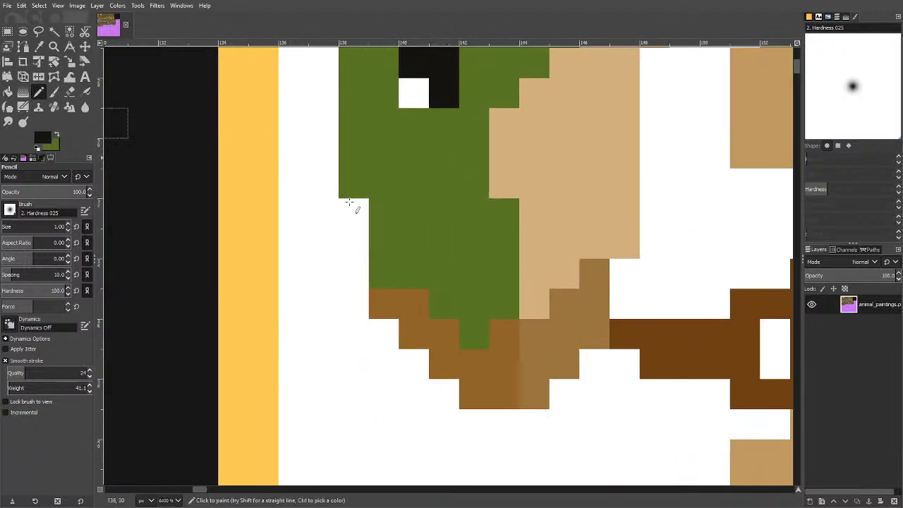
{"action": "left_click", "coordinate": [418, 279]}
{"action": "scroll", "coordinate": [419, 278], "scroll_direction": "down", "scroll_amount": 6, "text": "ctrl"}
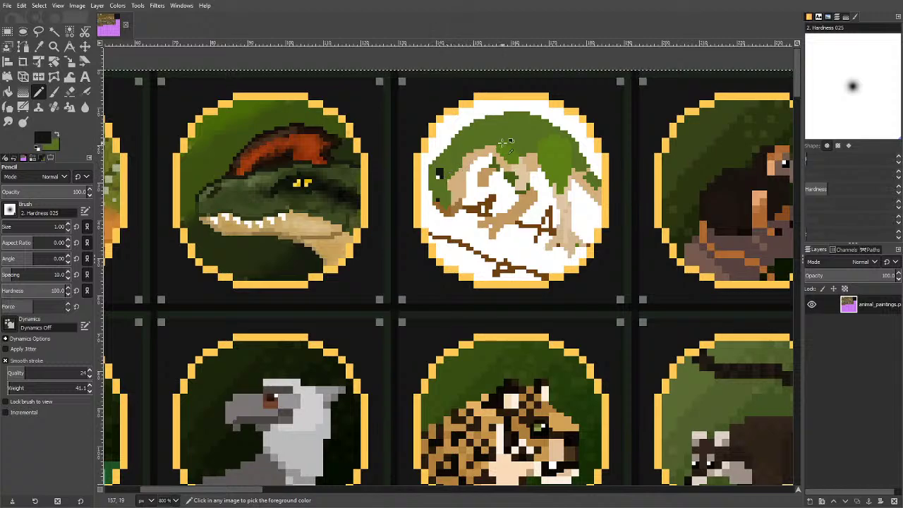
Paint near-black claws at the tips of the front foot's two toes.
{"action": "scroll", "coordinate": [547, 221], "scroll_direction": "up", "scroll_amount": 6, "text": "ctrl"}
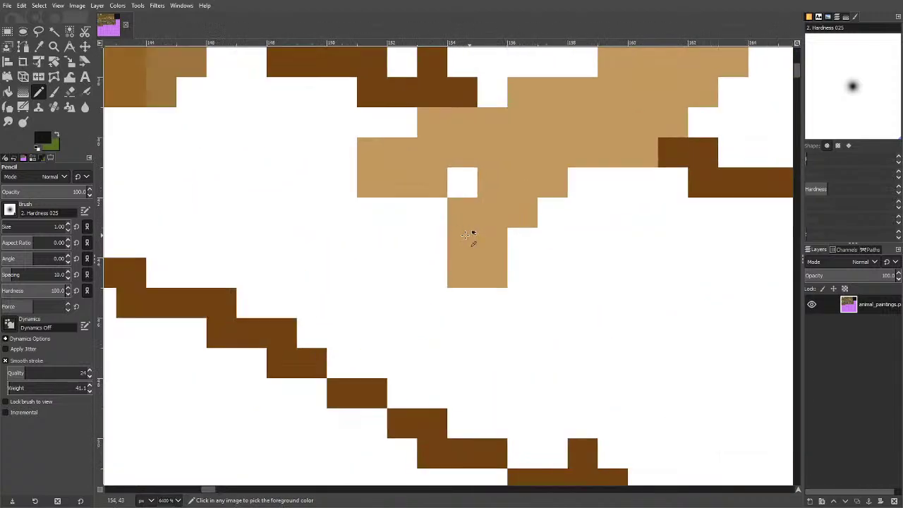
{"action": "left_click", "coordinate": [357, 182]}
{"action": "left_click_drag", "start_coordinate": [459, 260], "coordinate": [486, 295]}
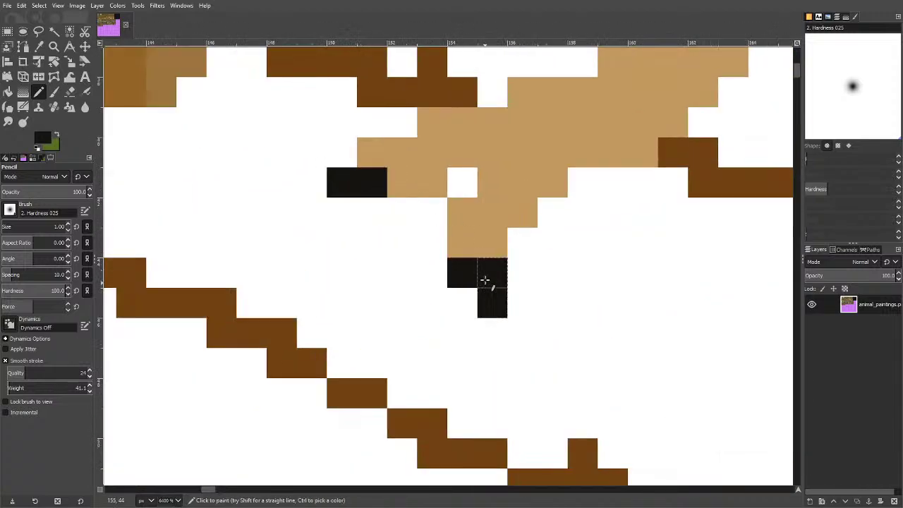
Paint near-black claws on the front, middle and rear toes of the hind foot.
{"action": "scroll", "coordinate": [485, 285], "scroll_direction": "down", "scroll_amount": 6, "text": "ctrl"}
{"action": "scroll", "coordinate": [557, 277], "scroll_direction": "up", "scroll_amount": 5, "text": "ctrl"}
{"action": "left_click_drag", "start_coordinate": [479, 258], "coordinate": [459, 280]}
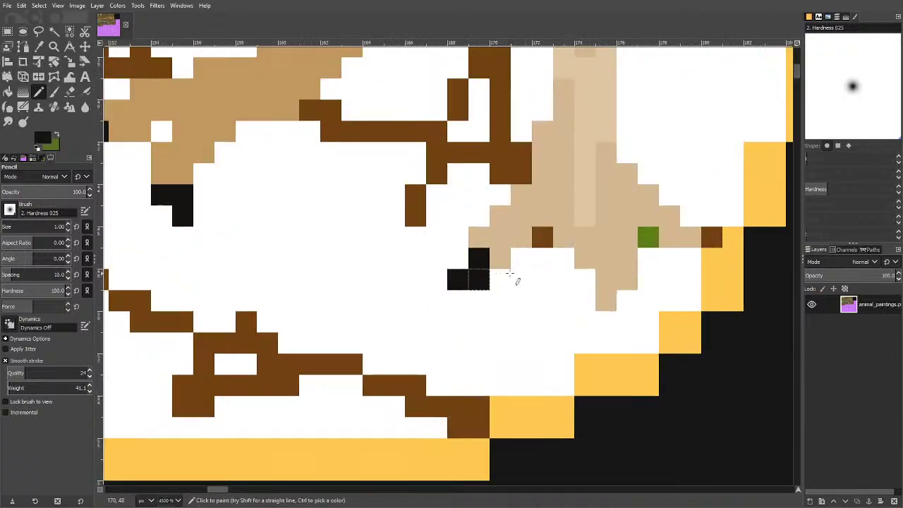
{"action": "mouse_move", "coordinate": [585, 278]}
{"action": "left_mouse_down"}
{"action": "mouse_move", "coordinate": [587, 321]}
{"action": "mouse_move", "coordinate": [605, 321]}
{"action": "mouse_move", "coordinate": [606, 300]}
{"action": "left_mouse_up"}
{"action": "mouse_move", "coordinate": [692, 237]}
{"action": "left_mouse_down"}
{"action": "mouse_move", "coordinate": [693, 259]}
{"action": "mouse_move", "coordinate": [648, 236]}
{"action": "left_mouse_up"}
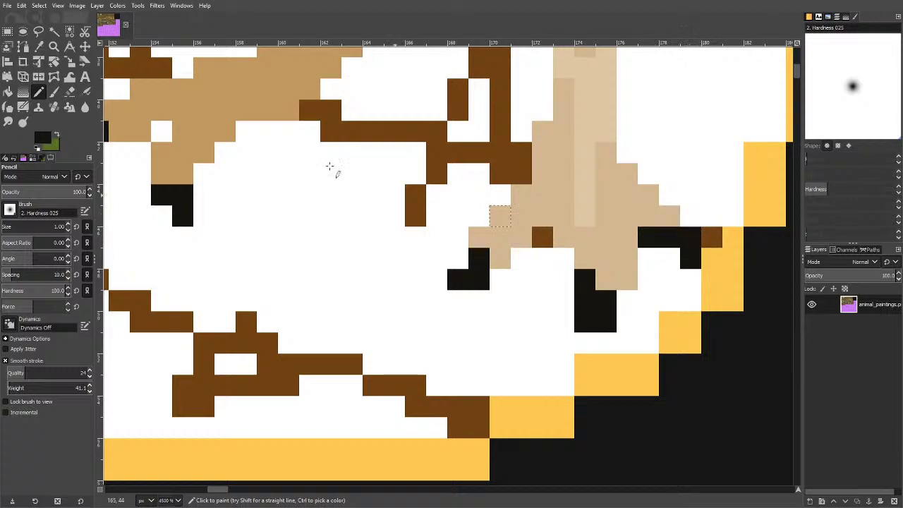
Sample the hind leg's light tan as the foreground color and return to the Pencil tool.
{"action": "left_click", "coordinate": [39, 44]}
{"action": "left_click", "coordinate": [549, 209]}
{"action": "key", "text": "n"}
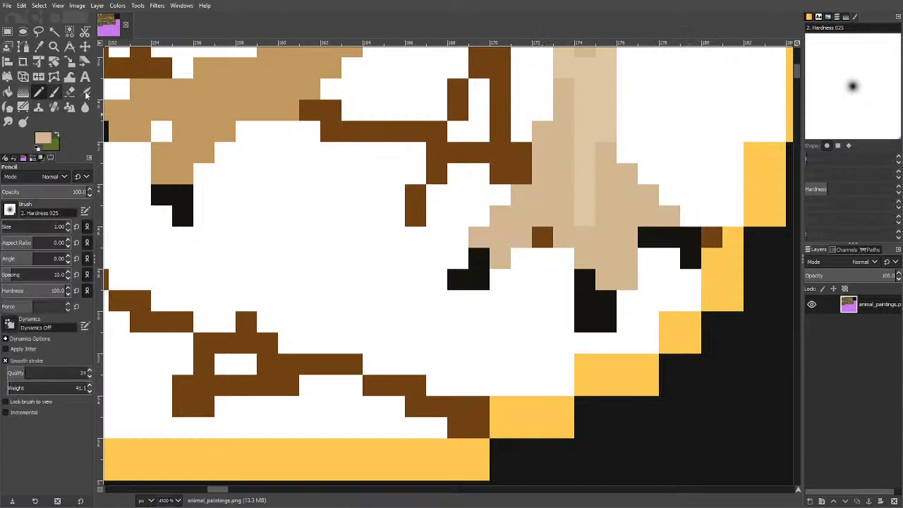
Try recoloring two claw pixels on the hind foot's front toe in light tan and undo it.
{"action": "left_click", "coordinate": [482, 255]}
{"action": "left_click", "coordinate": [478, 278]}
{"action": "key", "text": "ctrl+z"}
{"action": "key", "text": "ctrl+z"}
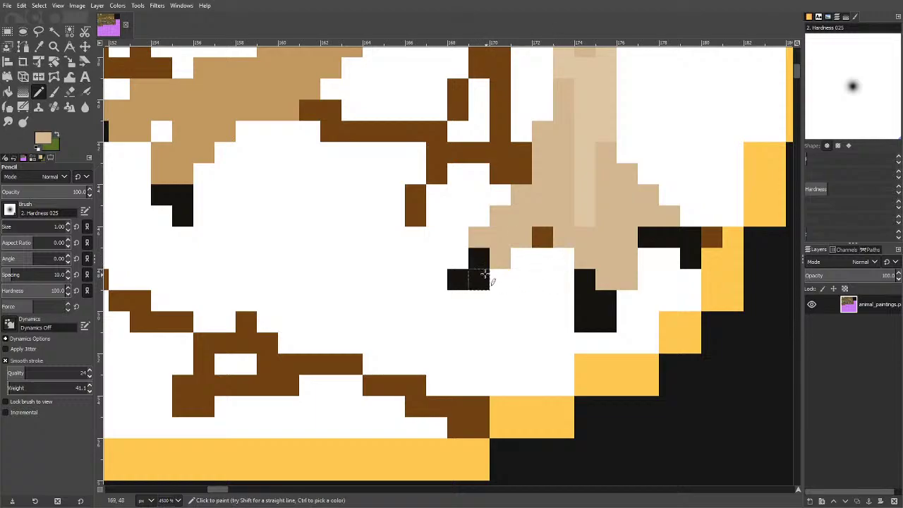
Trim the hind foot's claws by painting light tan over the excess black pixels on its front and rear toes.
{"action": "left_click", "coordinate": [482, 279]}
{"action": "left_click_drag", "start_coordinate": [670, 238], "coordinate": [645, 237]}
{"action": "scroll", "coordinate": [582, 256], "scroll_direction": "down", "scroll_amount": 5}
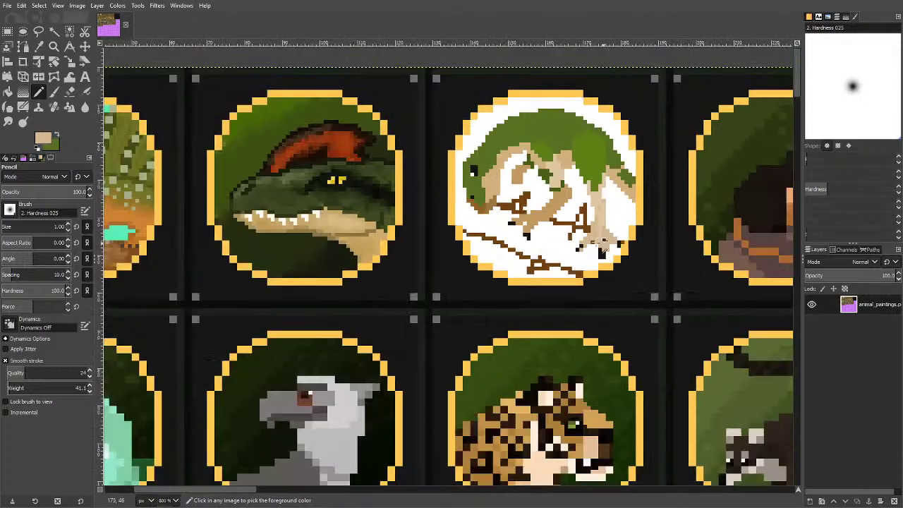
{"action": "scroll", "coordinate": [568, 240], "scroll_direction": "up", "scroll_amount": 5}
{"action": "scroll", "coordinate": [521, 221], "scroll_direction": "down", "scroll_amount": 5}
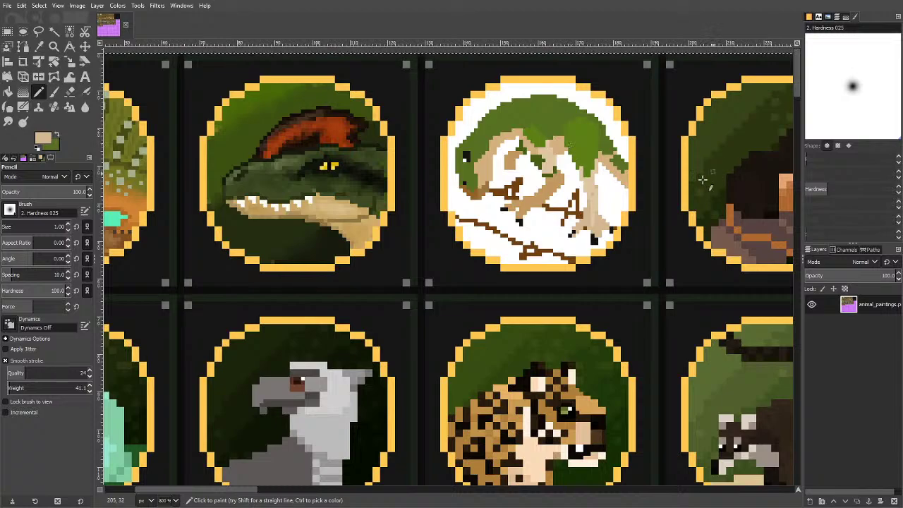
Sample the branch's dark brown and draw a short branch outline from the snout to the yellow circle border.
{"action": "scroll", "coordinate": [542, 184], "scroll_direction": "up", "scroll_amount": 4}
{"action": "key", "text": "o"}
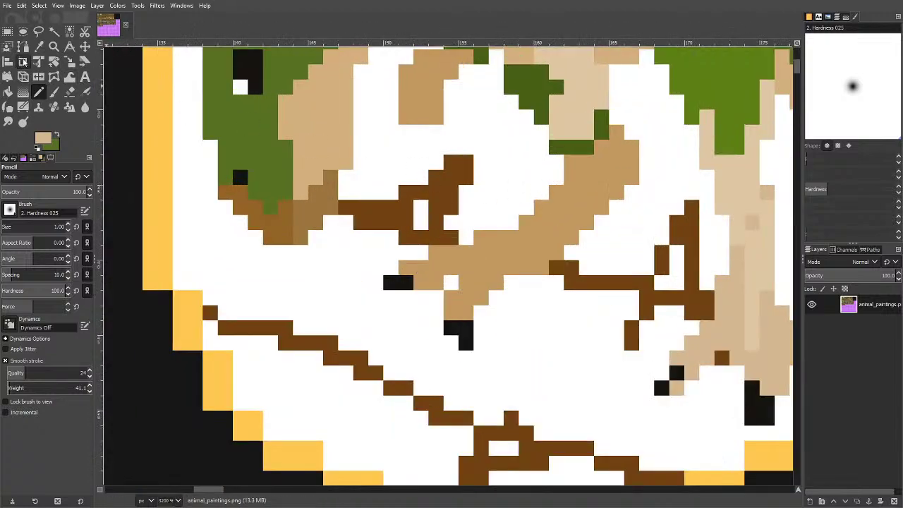
{"action": "left_click", "coordinate": [402, 202]}
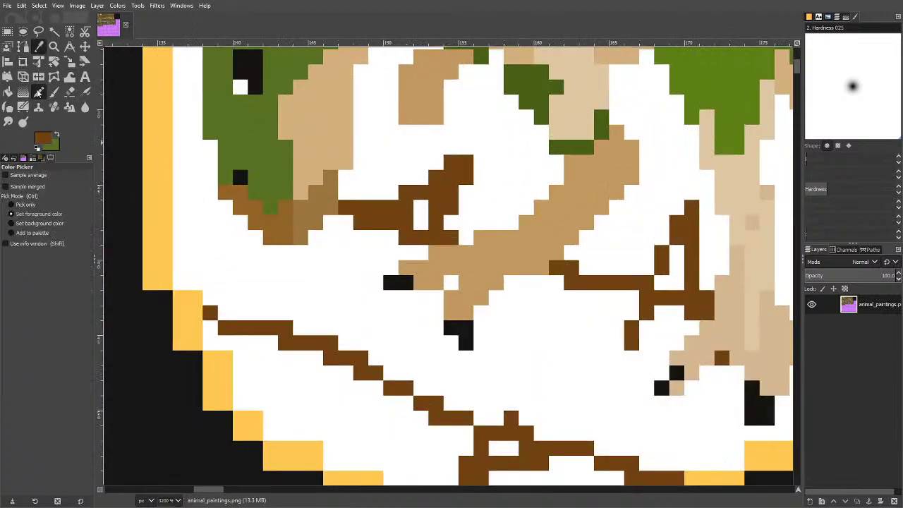
{"action": "left_click", "coordinate": [39, 92]}
{"action": "left_click_drag", "start_coordinate": [210, 164], "coordinate": [180, 150]}
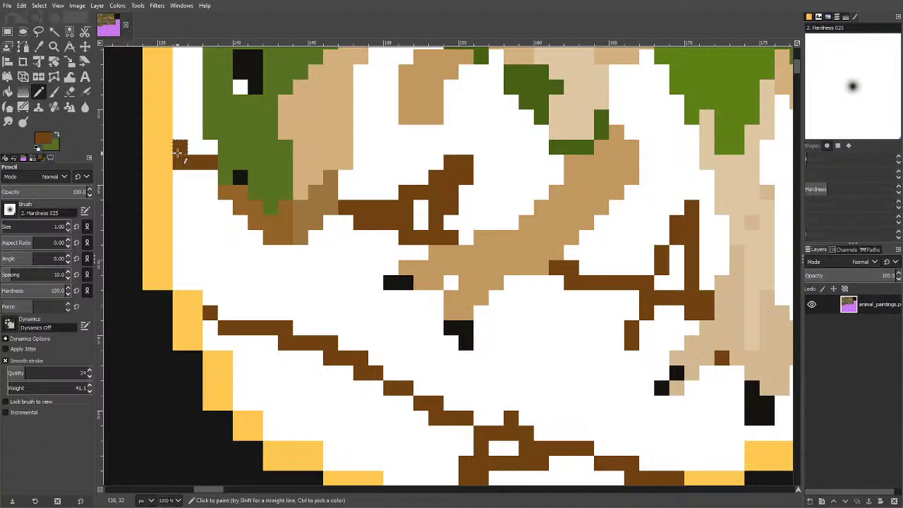
Set the foreground color to brown 784b1b and bucket-fill the white areas between the branch outlines and the front toes.
{"action": "left_click", "coordinate": [7, 91]}
{"action": "left_click", "coordinate": [45, 134]}
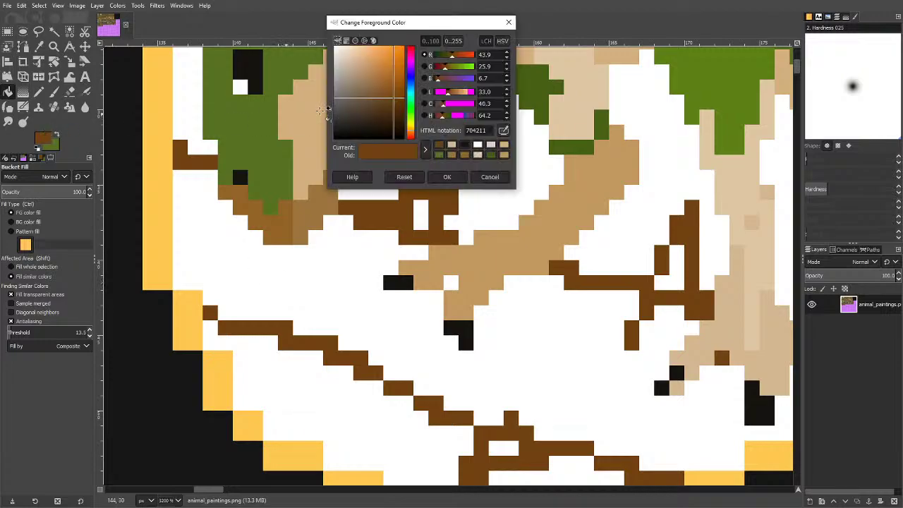
{"action": "left_click_drag", "start_coordinate": [385, 104], "coordinate": [389, 99]}
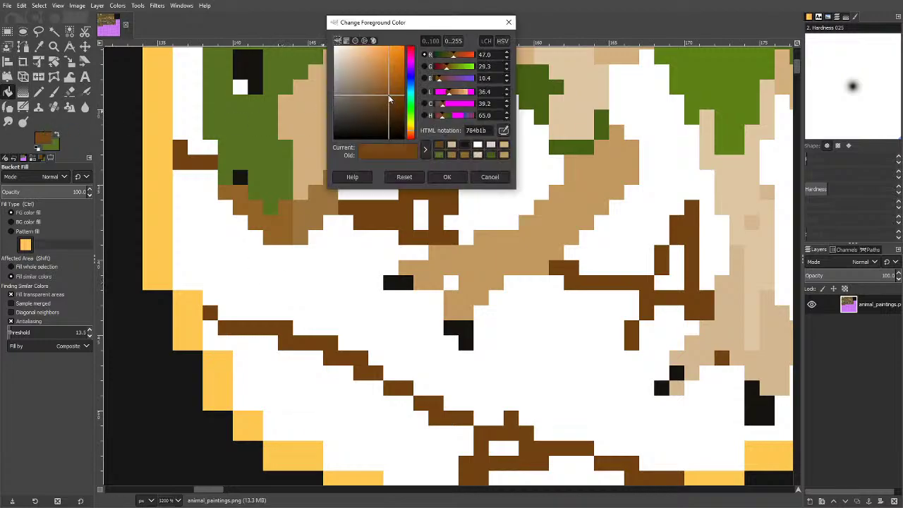
{"action": "left_click", "coordinate": [450, 176]}
{"action": "left_click", "coordinate": [353, 259]}
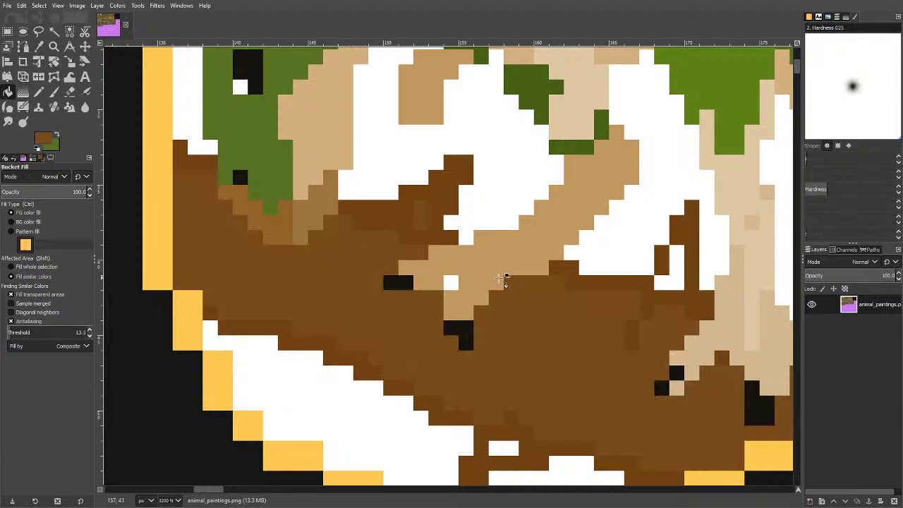
{"action": "left_click", "coordinate": [454, 282]}
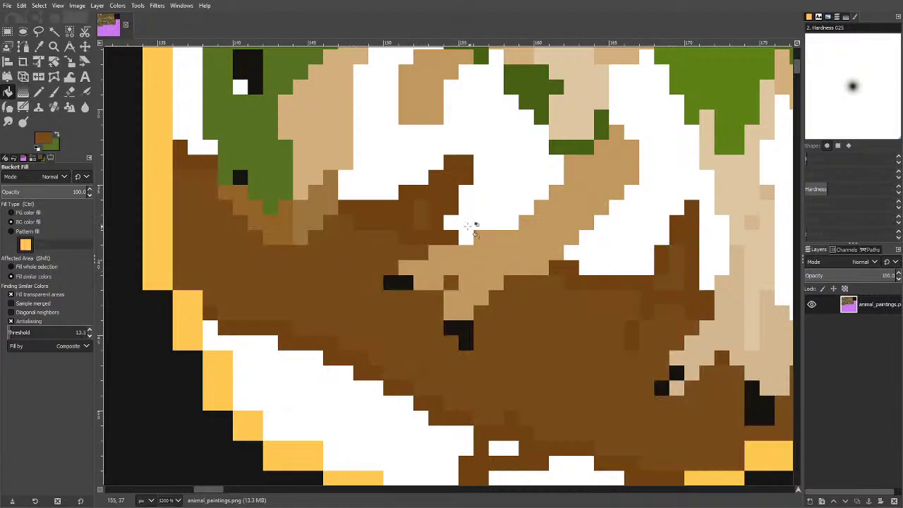
Set the foreground color to red da3a3a.
{"action": "scroll", "coordinate": [470, 222], "scroll_direction": "down", "scroll_amount": 1}
{"action": "scroll", "coordinate": [486, 338], "scroll_direction": "down", "scroll_amount": 4}
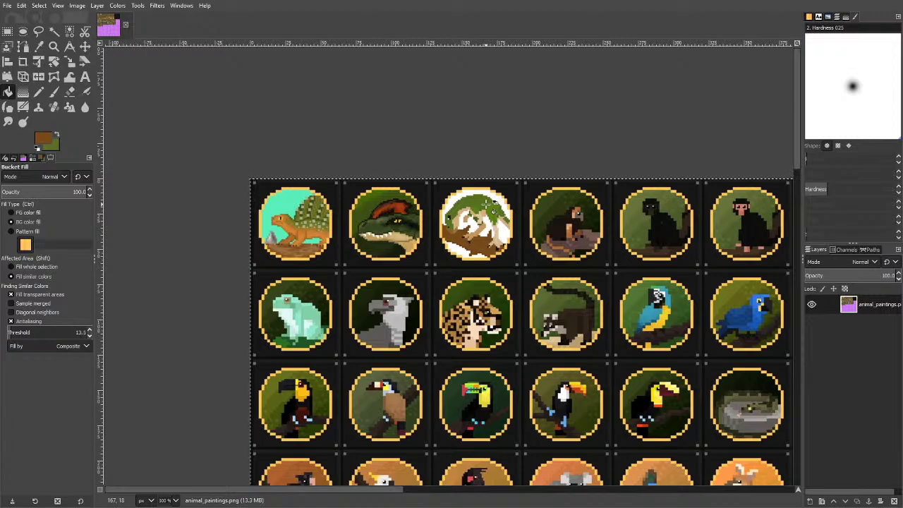
{"action": "scroll", "coordinate": [465, 207], "scroll_direction": "up", "scroll_amount": 1}
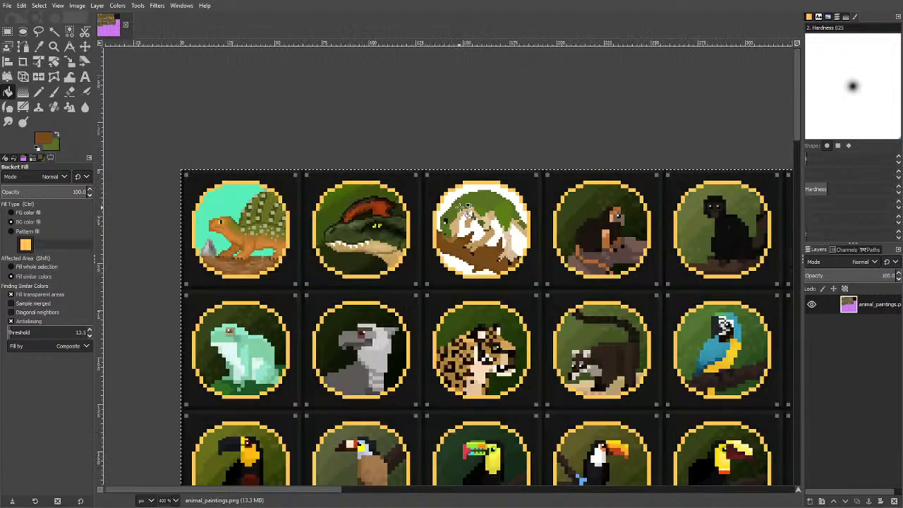
{"action": "scroll", "coordinate": [464, 206], "scroll_direction": "up", "scroll_amount": 6}
{"action": "left_click", "coordinate": [40, 137]}
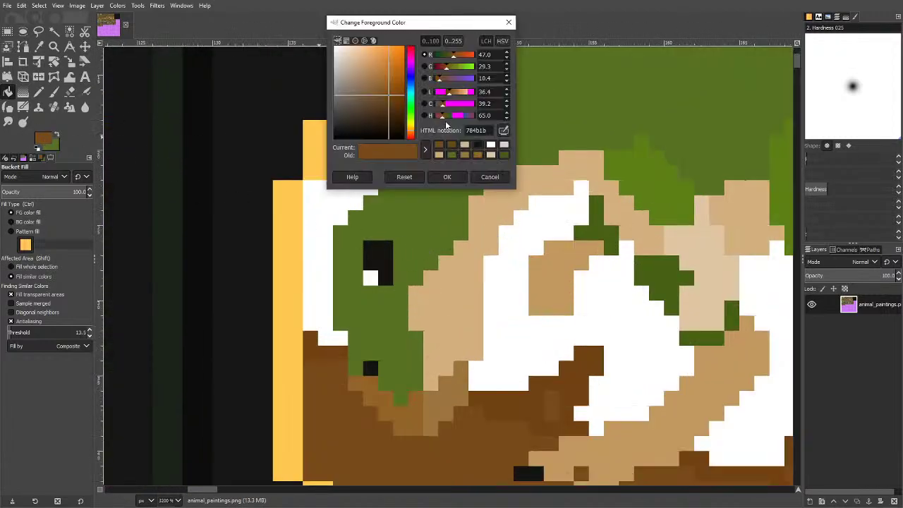
{"action": "left_click_drag", "start_coordinate": [412, 73], "coordinate": [414, 136]}
{"action": "mouse_move", "coordinate": [395, 70]}
{"action": "left_mouse_down"}
{"action": "mouse_move", "coordinate": [392, 58]}
{"action": "mouse_move", "coordinate": [382, 63]}
{"action": "left_mouse_up"}
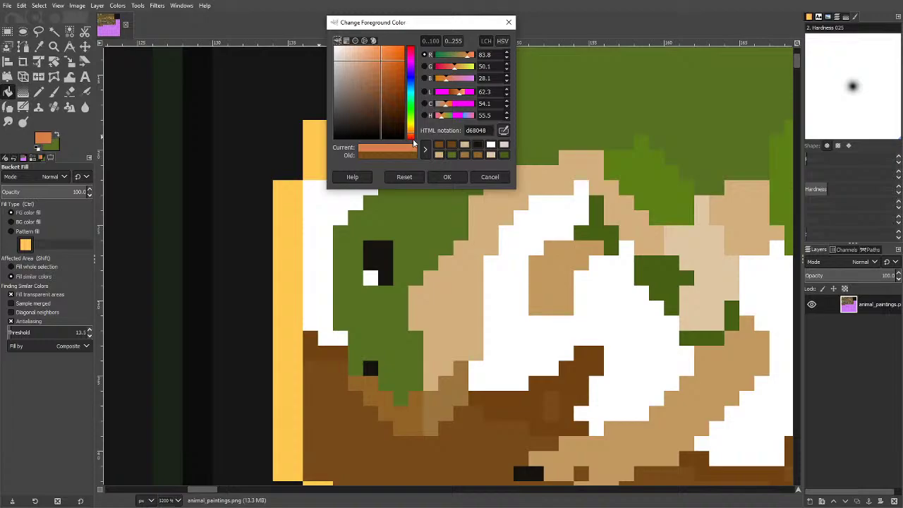
{"action": "left_click_drag", "start_coordinate": [413, 136], "coordinate": [412, 140]}
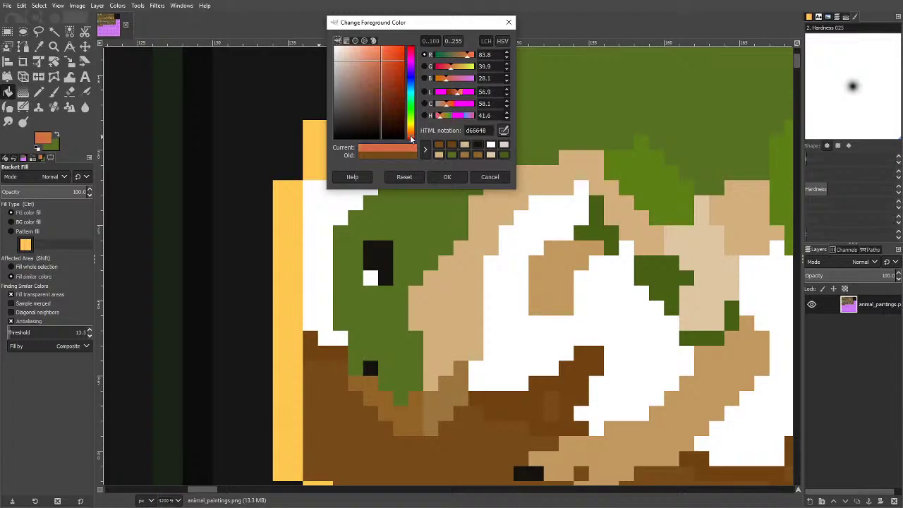
{"action": "left_click_drag", "start_coordinate": [391, 62], "coordinate": [401, 65]}
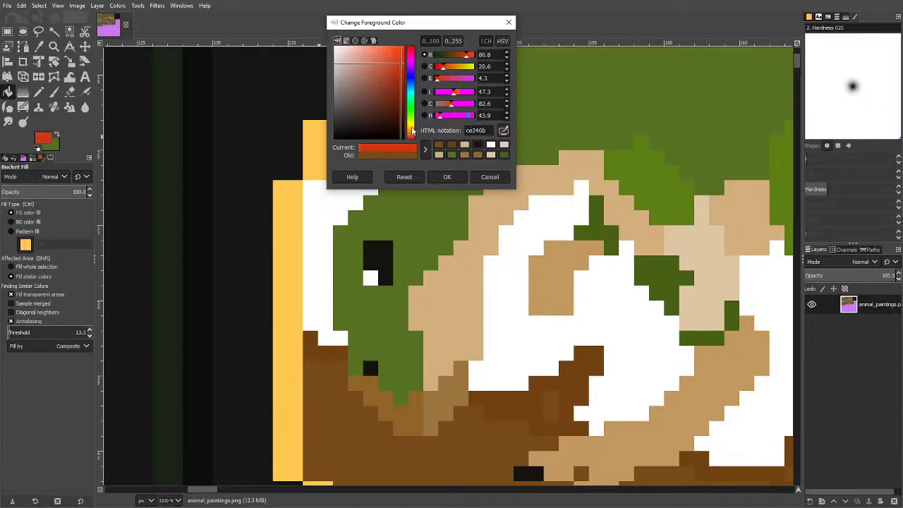
{"action": "left_click_drag", "start_coordinate": [410, 137], "coordinate": [413, 140]}
{"action": "mouse_move", "coordinate": [399, 62]}
{"action": "left_mouse_down"}
{"action": "mouse_move", "coordinate": [388, 54]}
{"action": "mouse_move", "coordinate": [386, 64]}
{"action": "left_mouse_up"}
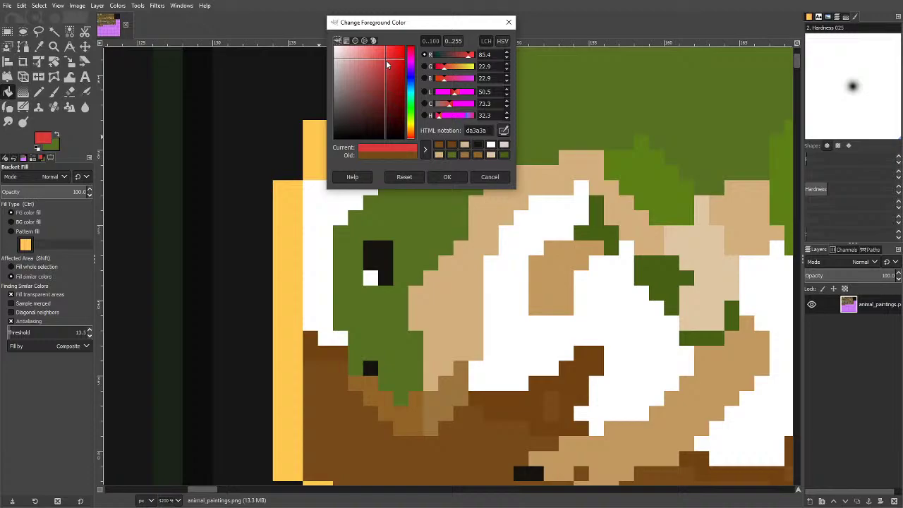
{"action": "left_click", "coordinate": [447, 176]}
Paint a small irregular red patch behind the eye and onto the tan cheek with the Pencil tool.
{"action": "key", "text": "n"}
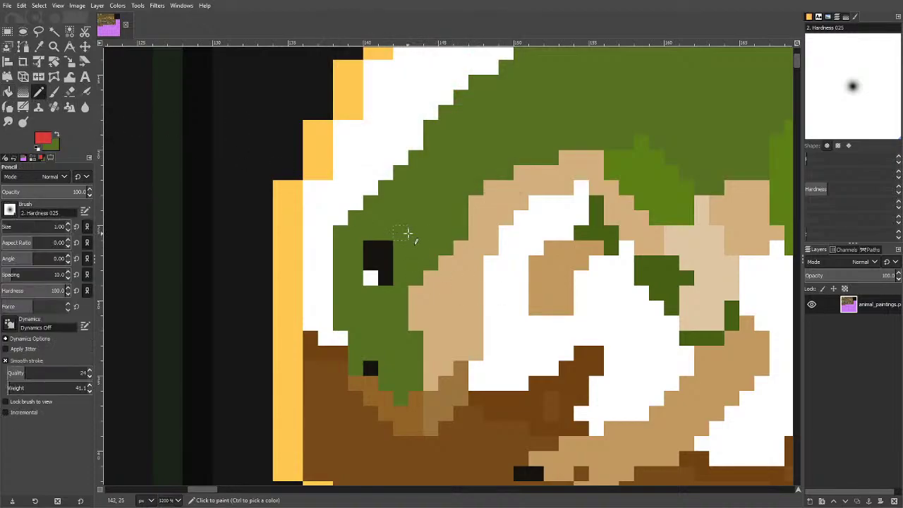
{"action": "mouse_move", "coordinate": [408, 232]}
{"action": "left_mouse_down"}
{"action": "mouse_move", "coordinate": [445, 249]}
{"action": "mouse_move", "coordinate": [421, 256]}
{"action": "mouse_move", "coordinate": [437, 277]}
{"action": "mouse_move", "coordinate": [443, 261]}
{"action": "mouse_move", "coordinate": [431, 252]}
{"action": "mouse_move", "coordinate": [453, 276]}
{"action": "left_mouse_up"}
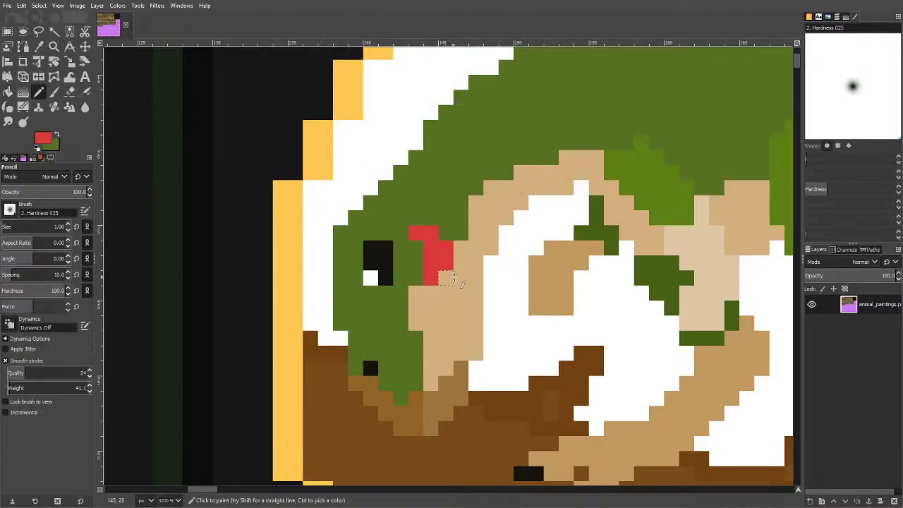
{"action": "left_click", "coordinate": [460, 283]}
{"action": "scroll", "coordinate": [441, 201], "scroll_direction": "down", "scroll_amount": 4}
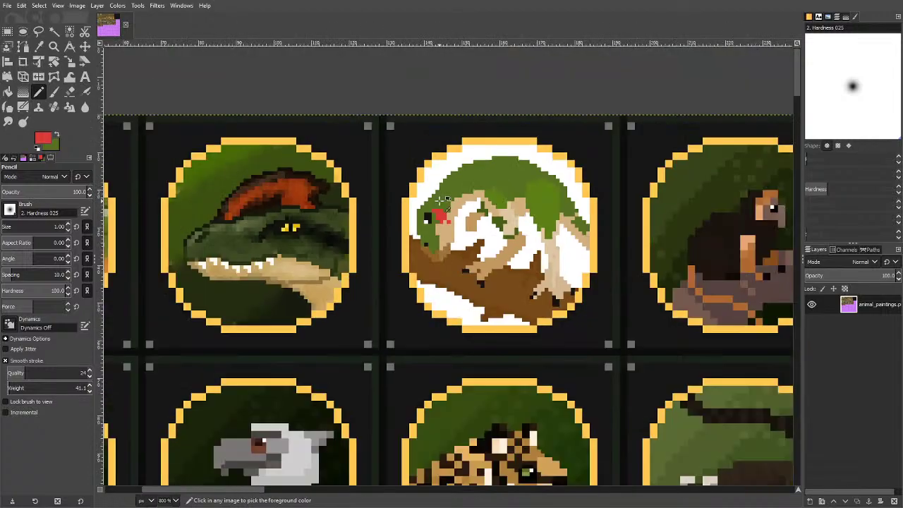
{"action": "scroll", "coordinate": [441, 201], "scroll_direction": "up", "scroll_amount": 4}
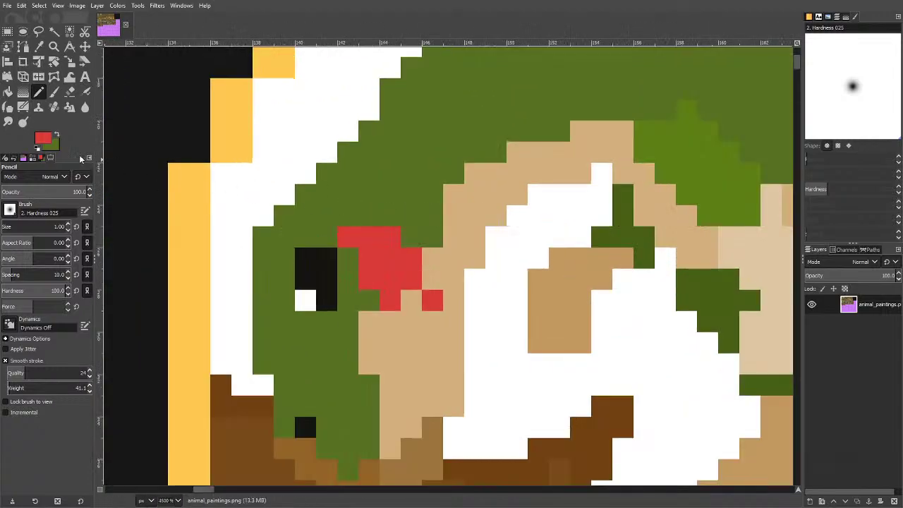
Choose a slightly duller, darker red and shade several pixels in the upper and middle parts of the red patch.
{"action": "left_click", "coordinate": [51, 139]}
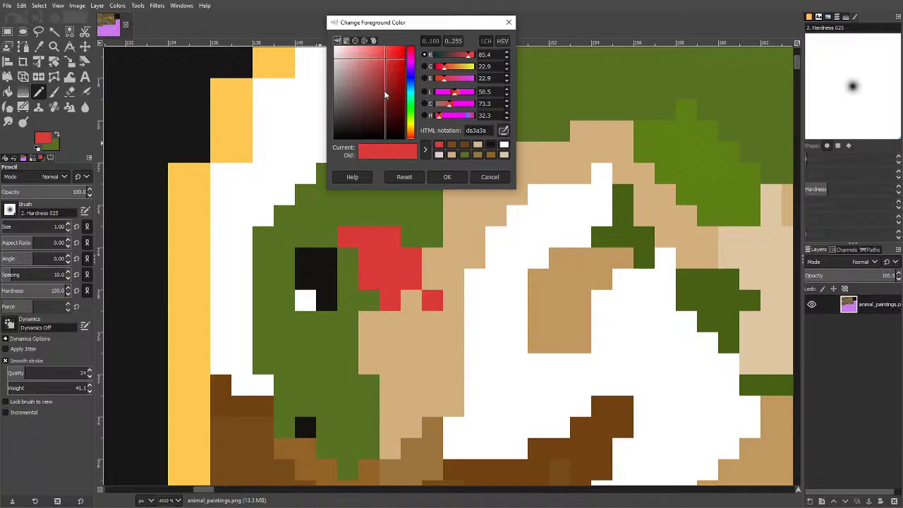
{"action": "left_click", "coordinate": [447, 176]}
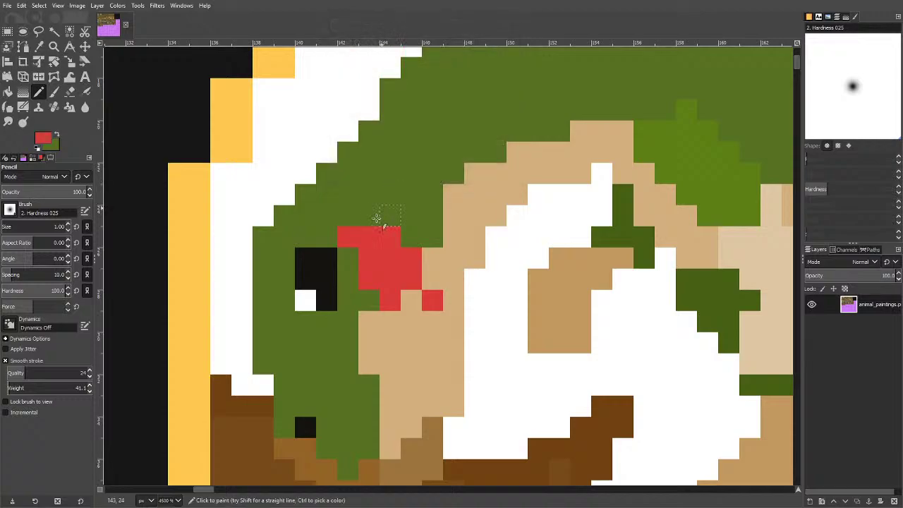
{"action": "scroll", "coordinate": [445, 170], "scroll_direction": "down", "scroll_amount": 4}
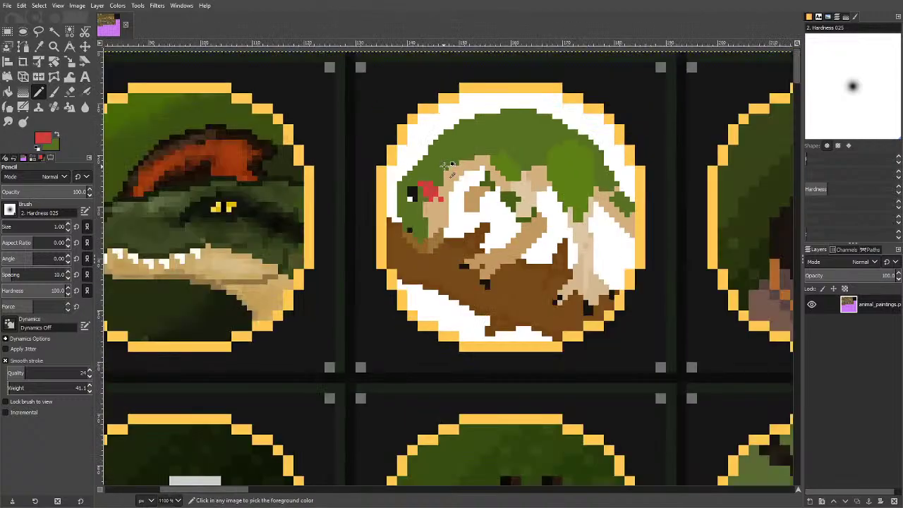
{"action": "scroll", "coordinate": [446, 169], "scroll_direction": "up", "scroll_amount": 4}
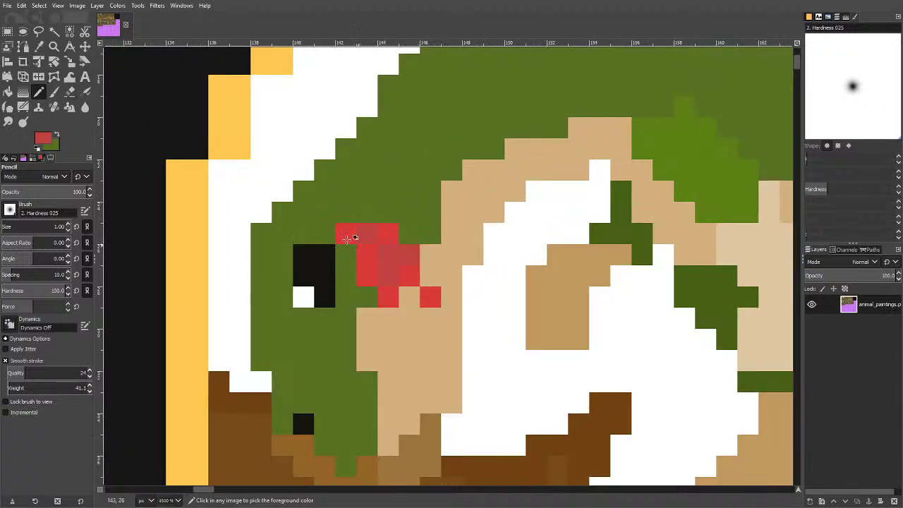
Choose a dark green foreground color and paint a vertical line down the snout, plus accent pixels below and above the eye.
{"action": "left_click", "coordinate": [46, 139]}
{"action": "mouse_move", "coordinate": [381, 97]}
{"action": "left_mouse_down"}
{"action": "mouse_move", "coordinate": [397, 135]}
{"action": "mouse_move", "coordinate": [385, 113]}
{"action": "left_mouse_up"}
{"action": "left_click", "coordinate": [447, 177]}
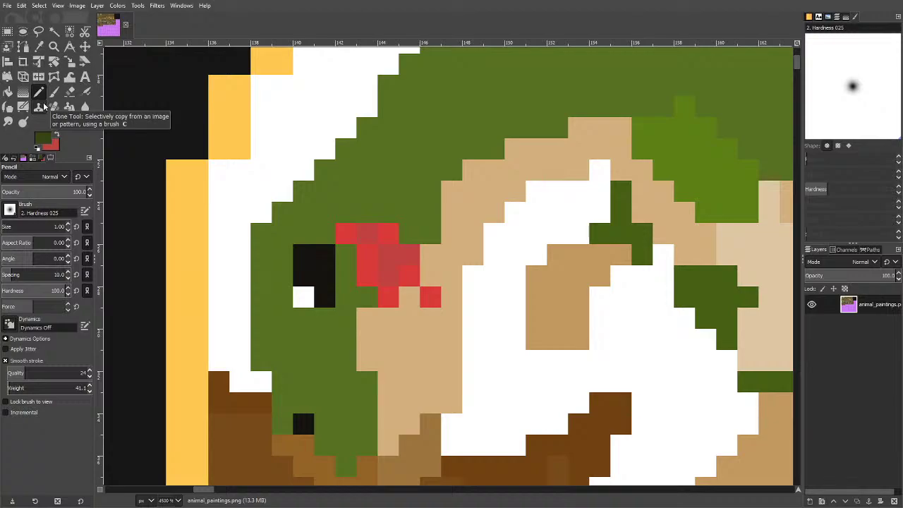
{"action": "scroll", "coordinate": [226, 247], "scroll_direction": "down", "scroll_amount": 3}
{"action": "left_click_drag", "start_coordinate": [346, 311], "coordinate": [332, 218]}
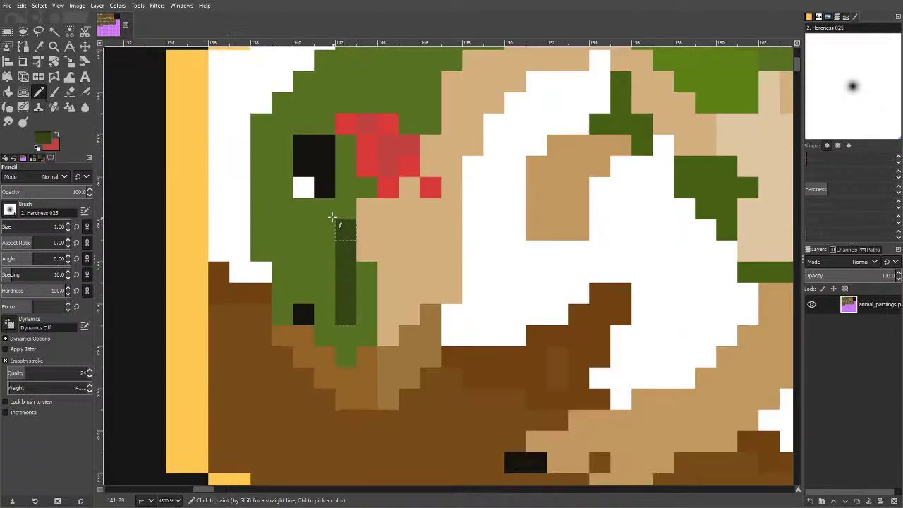
{"action": "left_click", "coordinate": [325, 209]}
{"action": "left_click", "coordinate": [325, 103]}
{"action": "left_click", "coordinate": [367, 82]}
Draw a one-pixel dark green stripe from above the red patch along the back, and continue it down the tail behind the thigh.
{"action": "scroll", "coordinate": [403, 67], "scroll_direction": "down", "scroll_amount": 1}
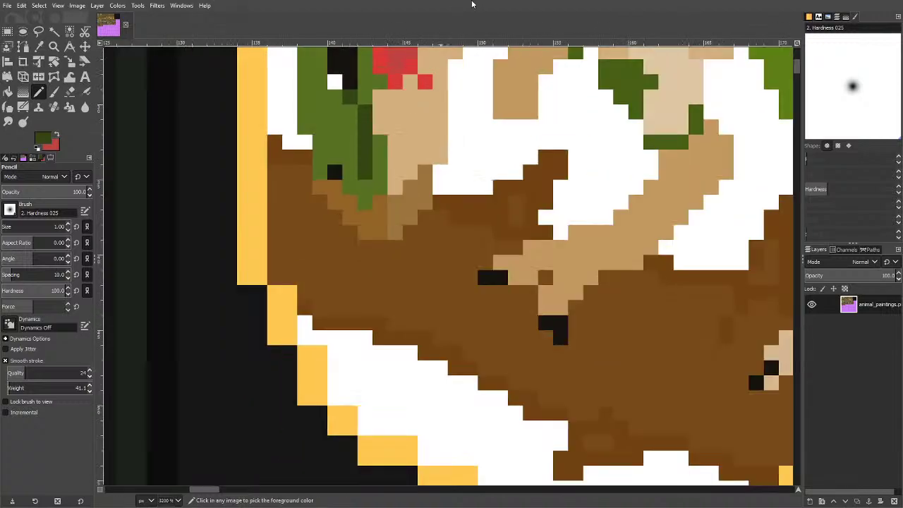
{"action": "scroll", "coordinate": [468, 157], "scroll_direction": "up", "scroll_amount": 6}
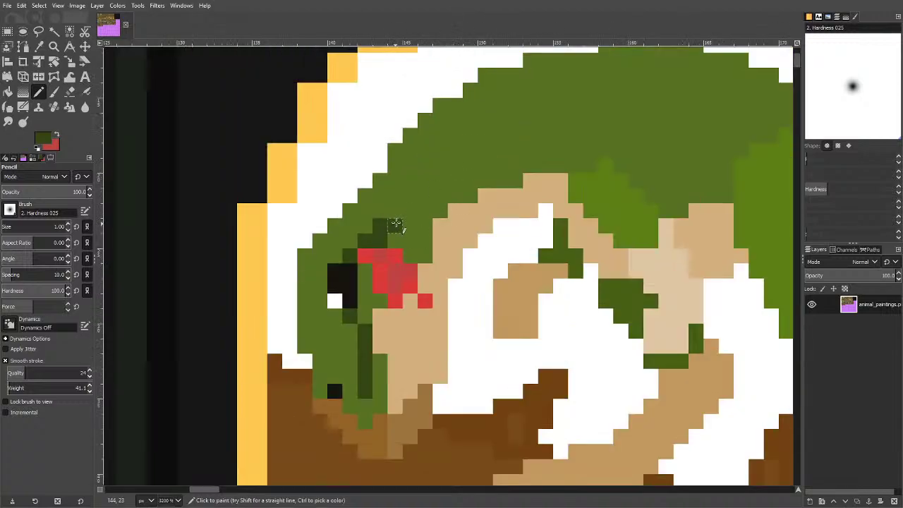
{"action": "mouse_move", "coordinate": [396, 225]}
{"action": "left_mouse_down"}
{"action": "mouse_move", "coordinate": [476, 151]}
{"action": "mouse_move", "coordinate": [569, 108]}
{"action": "mouse_move", "coordinate": [625, 107]}
{"action": "mouse_move", "coordinate": [742, 139]}
{"action": "left_mouse_up"}
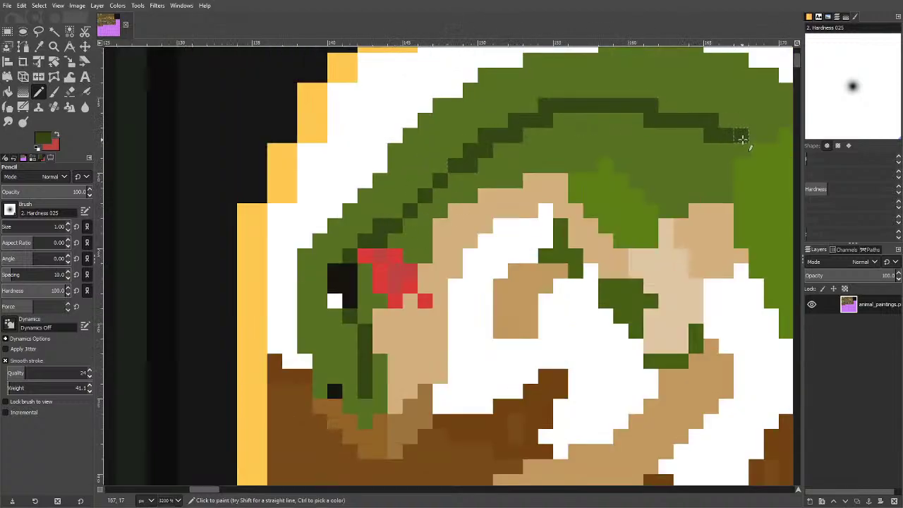
{"action": "scroll", "coordinate": [274, 299], "scroll_direction": "down", "scroll_amount": 4}
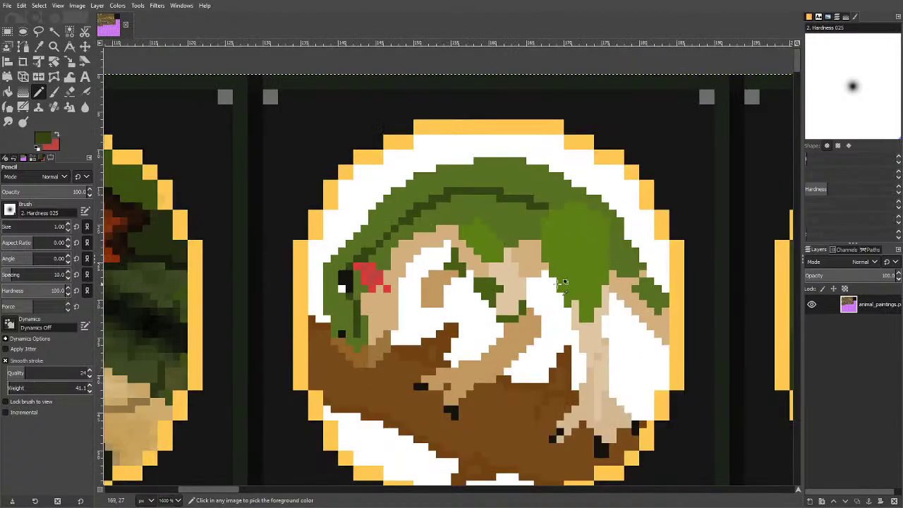
{"action": "scroll", "coordinate": [685, 306], "scroll_direction": "up", "scroll_amount": 5}
{"action": "left_click_drag", "start_coordinate": [492, 154], "coordinate": [640, 351]}
{"action": "scroll", "coordinate": [641, 351], "scroll_direction": "down", "scroll_amount": 4}
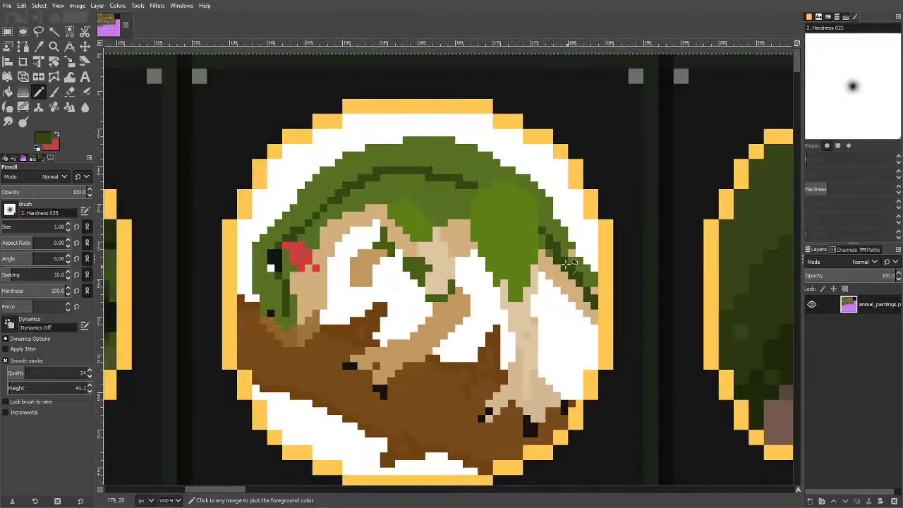
Thicken the dark green stripe along the back from the thigh toward the head.
{"action": "scroll", "coordinate": [501, 185], "scroll_direction": "up", "scroll_amount": 4}
{"action": "mouse_move", "coordinate": [477, 182]}
{"action": "left_mouse_down"}
{"action": "mouse_move", "coordinate": [386, 133]}
{"action": "mouse_move", "coordinate": [317, 134]}
{"action": "mouse_move", "coordinate": [264, 150]}
{"action": "mouse_move", "coordinate": [391, 159]}
{"action": "mouse_move", "coordinate": [379, 148]}
{"action": "mouse_move", "coordinate": [438, 178]}
{"action": "mouse_move", "coordinate": [401, 185]}
{"action": "mouse_move", "coordinate": [304, 167]}
{"action": "mouse_move", "coordinate": [250, 174]}
{"action": "mouse_move", "coordinate": [125, 243]}
{"action": "left_mouse_up"}
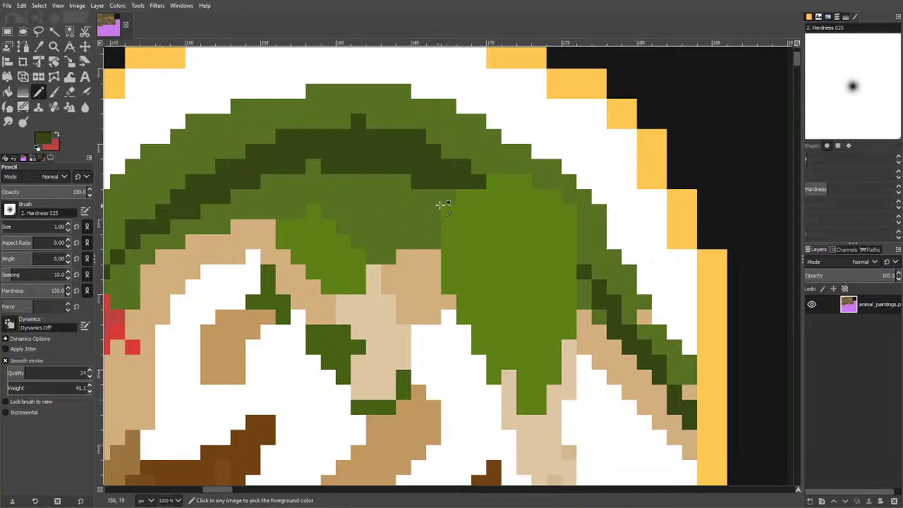
{"action": "scroll", "coordinate": [442, 201], "scroll_direction": "down", "scroll_amount": 6}
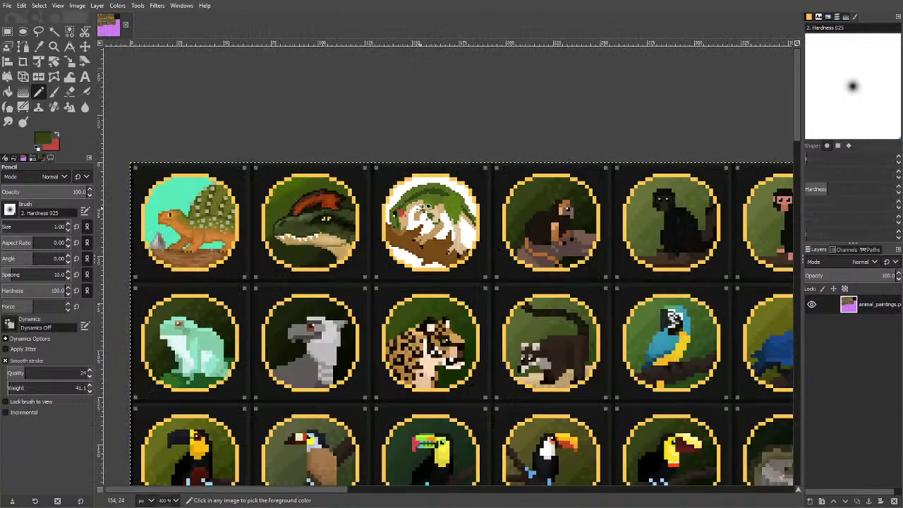
Set the foreground color to gray b4b4b4 and paint two claw pixels at the end of each short limb under the belly.
{"action": "scroll", "coordinate": [441, 193], "scroll_direction": "up", "scroll_amount": 3}
{"action": "scroll", "coordinate": [452, 233], "scroll_direction": "up", "scroll_amount": 4}
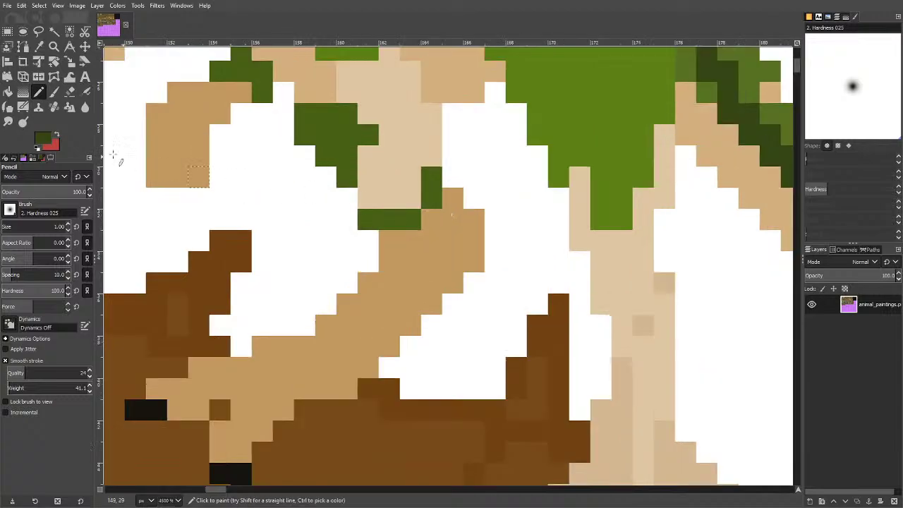
{"action": "left_click", "coordinate": [42, 138]}
{"action": "left_click_drag", "start_coordinate": [388, 126], "coordinate": [337, 78]}
{"action": "left_click", "coordinate": [447, 177]}
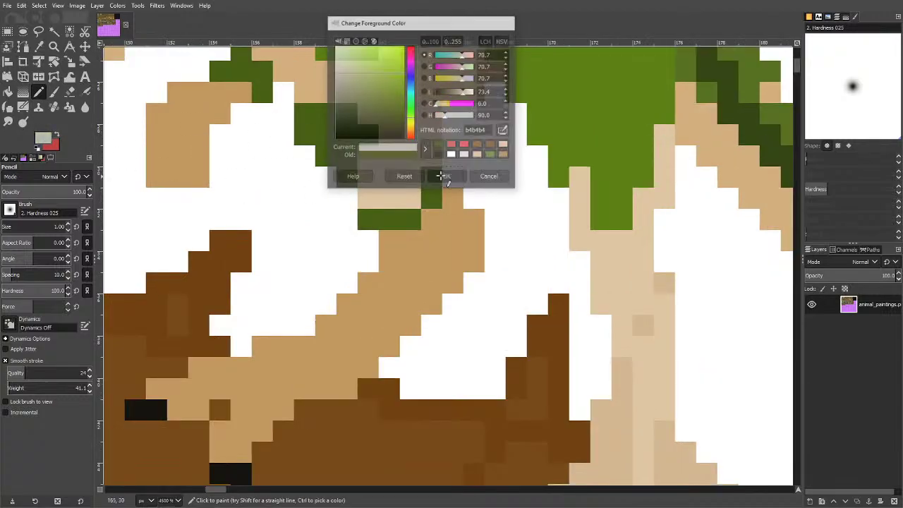
{"action": "left_click", "coordinate": [157, 177]}
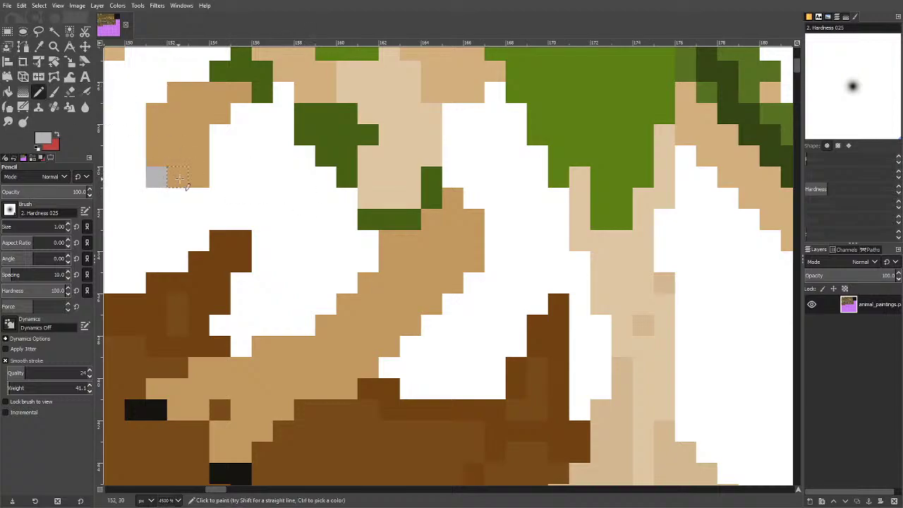
{"action": "left_click", "coordinate": [199, 177]}
{"action": "left_click", "coordinate": [367, 198]}
{"action": "left_click", "coordinate": [410, 198]}
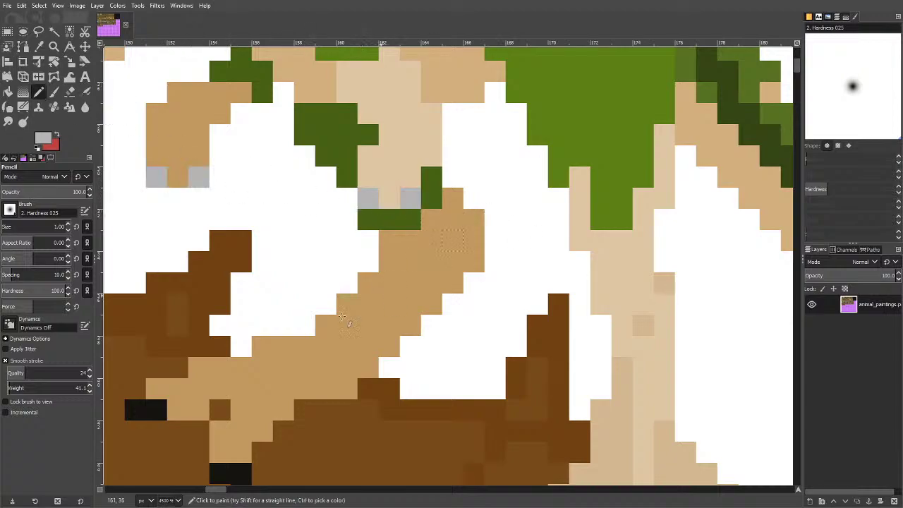
Recolor the two black claws on the front foot in gray.
{"action": "left_click_drag", "start_coordinate": [152, 410], "coordinate": [118, 412]}
{"action": "scroll", "coordinate": [242, 373], "scroll_direction": "down", "scroll_amount": 1}
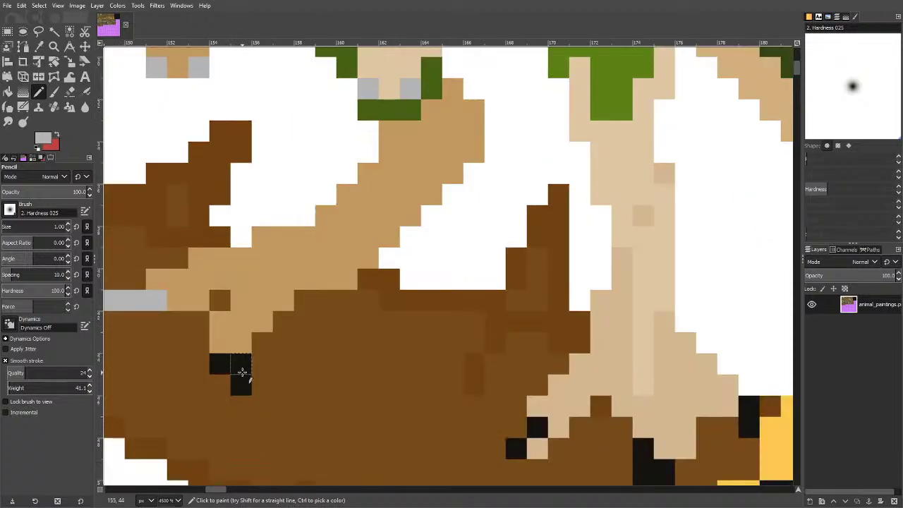
{"action": "key", "text": "ctrl+z"}
{"action": "left_click_drag", "start_coordinate": [158, 307], "coordinate": [134, 303]}
{"action": "left_click_drag", "start_coordinate": [220, 363], "coordinate": [242, 389]}
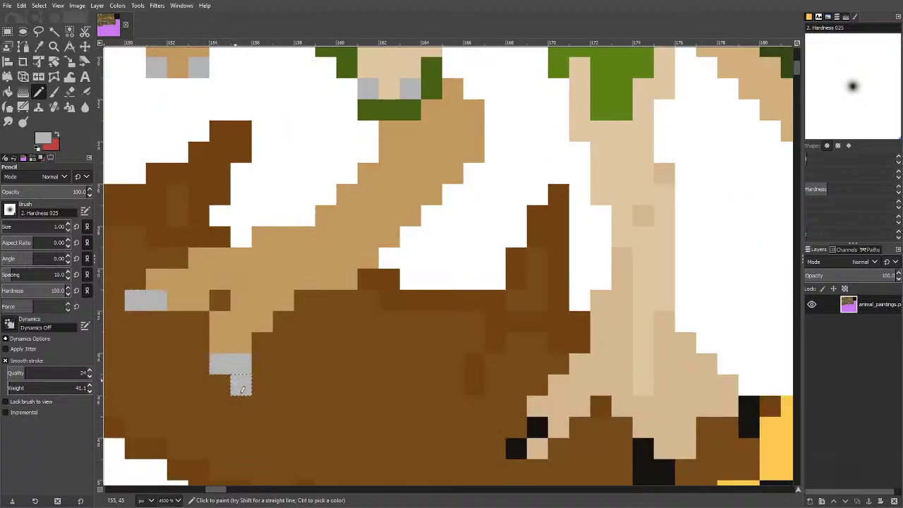
Recolor the hind foot's three claws in gray, extending the front and rear claws by one pixel each.
{"action": "scroll", "coordinate": [590, 422], "scroll_direction": "down", "scroll_amount": 3}
{"action": "left_click", "coordinate": [537, 208]}
{"action": "left_click", "coordinate": [516, 229]}
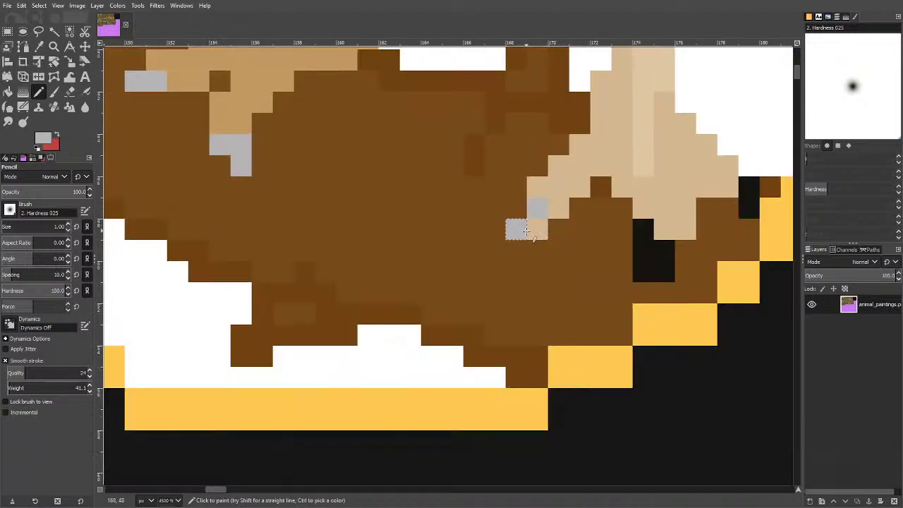
{"action": "left_click", "coordinate": [516, 251]}
{"action": "left_click", "coordinate": [643, 230]}
{"action": "left_click_drag", "start_coordinate": [643, 251], "coordinate": [664, 272]}
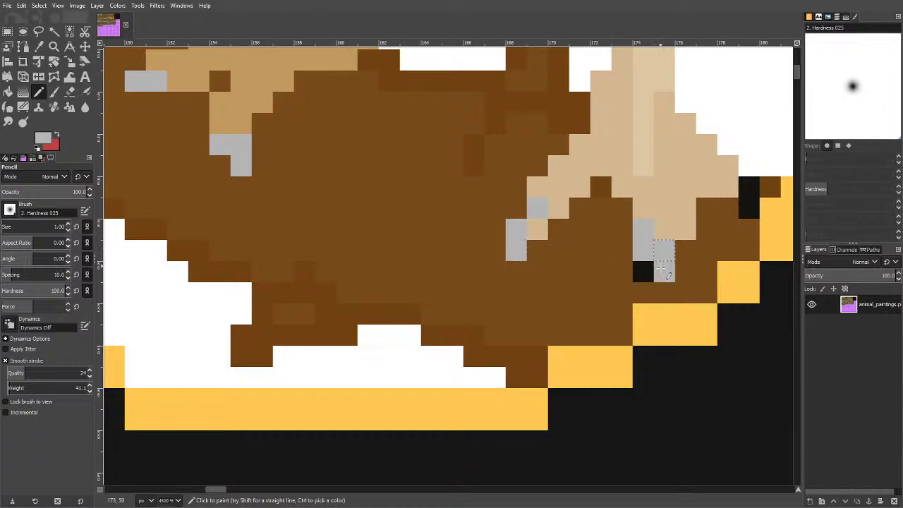
{"action": "left_click_drag", "start_coordinate": [748, 207], "coordinate": [749, 186]}
{"action": "left_click", "coordinate": [770, 209]}
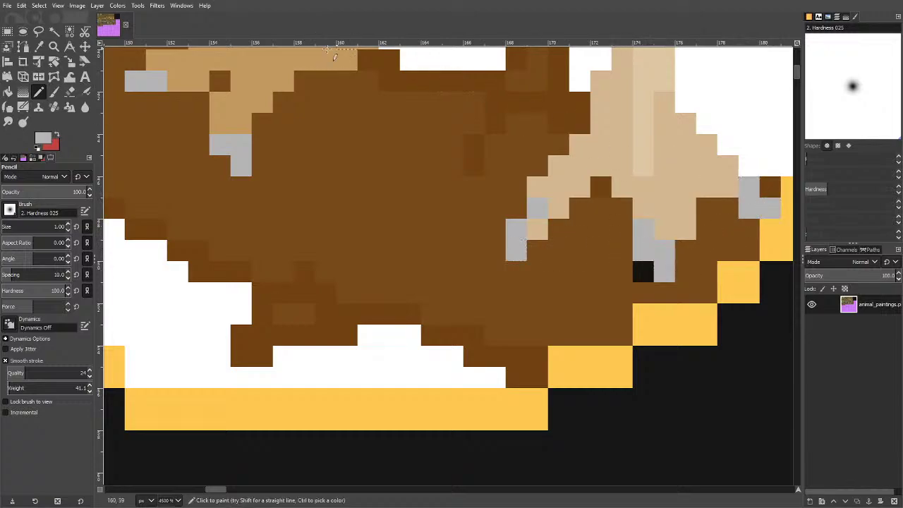
Set the foreground color to light gray d7d4d4 and highlight the front and hind feet's claws, covering the hind foot's remaining black pixel.
{"action": "left_click", "coordinate": [45, 138]}
{"action": "left_click_drag", "start_coordinate": [339, 71], "coordinate": [338, 56]}
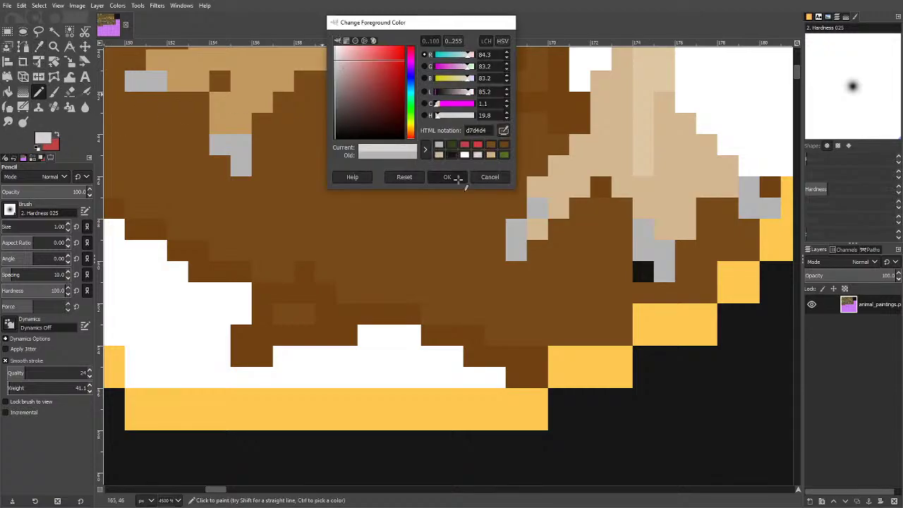
{"action": "left_click", "coordinate": [457, 178]}
{"action": "left_click_drag", "start_coordinate": [215, 147], "coordinate": [241, 163]}
{"action": "left_click_drag", "start_coordinate": [157, 83], "coordinate": [144, 84]}
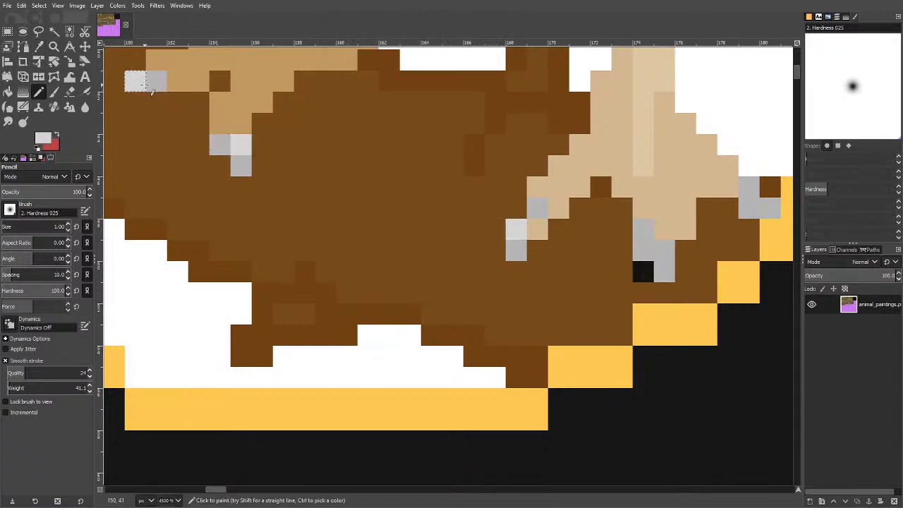
{"action": "mouse_move", "coordinate": [613, 267]}
{"action": "left_mouse_down"}
{"action": "mouse_move", "coordinate": [641, 266]}
{"action": "mouse_move", "coordinate": [664, 290]}
{"action": "left_mouse_up"}
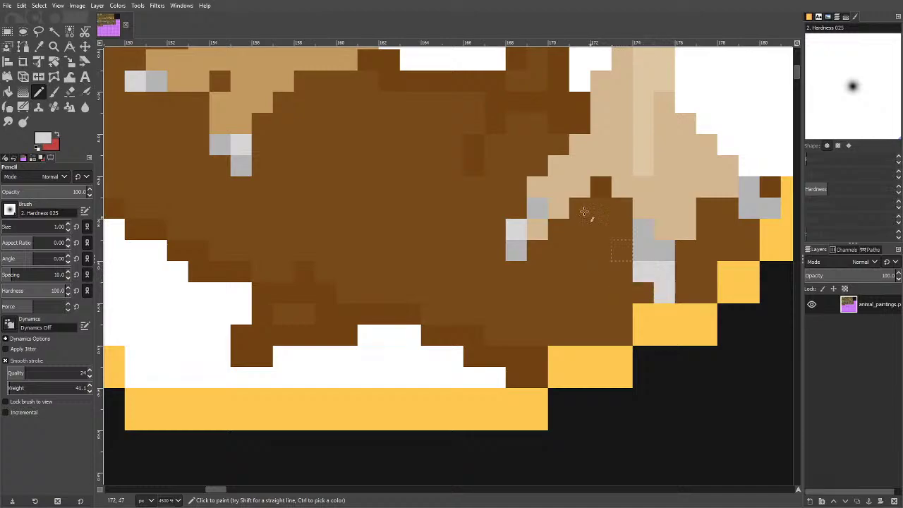
Paint one light gray pixel between the two gray claws on each short limb under the belly.
{"action": "scroll", "coordinate": [585, 210], "scroll_direction": "down", "scroll_amount": 2, "text": "ctrl"}
{"action": "scroll", "coordinate": [580, 200], "scroll_direction": "up", "scroll_amount": 5}
{"action": "scroll", "coordinate": [381, 247], "scroll_direction": "up", "scroll_amount": 3, "text": "ctrl"}
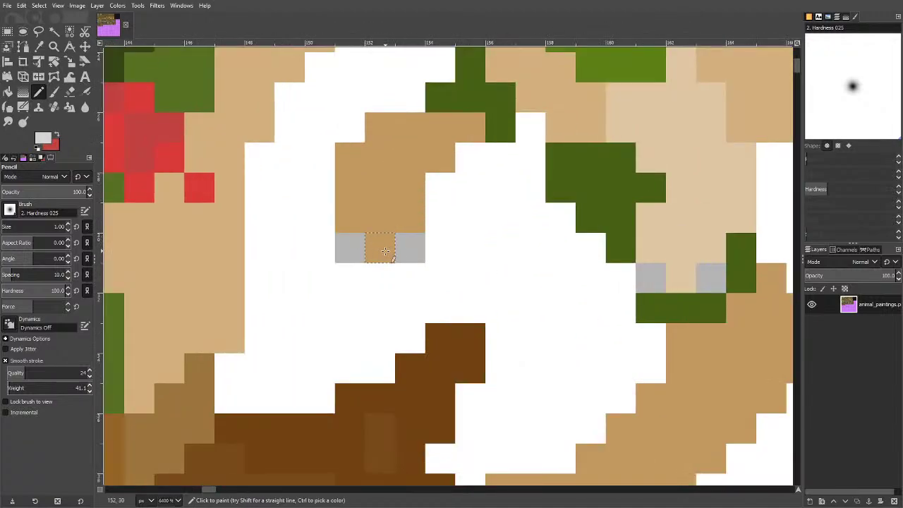
{"action": "left_click", "coordinate": [379, 247]}
{"action": "left_click", "coordinate": [690, 284]}
Try a light gray pixel beside the white highlight in the animal's eye.
{"action": "scroll", "coordinate": [423, 282], "scroll_direction": "down", "scroll_amount": 6, "text": "ctrl"}
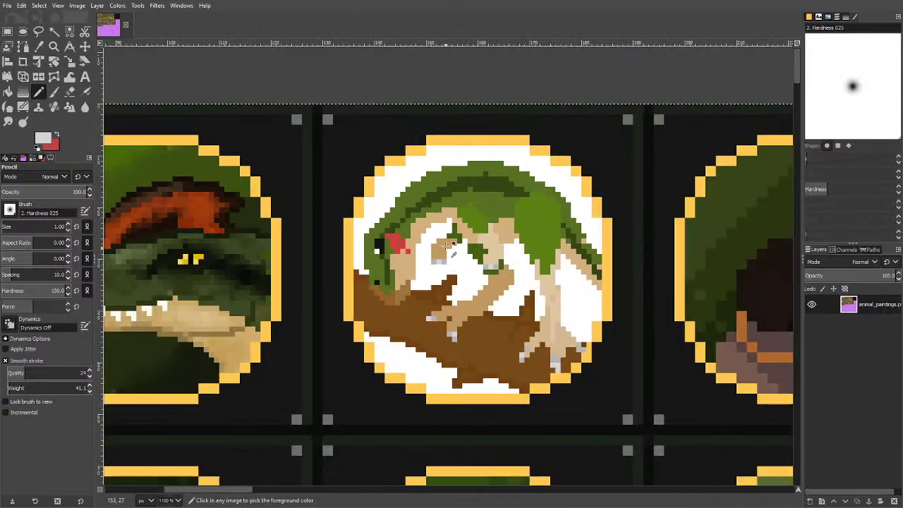
{"action": "scroll", "coordinate": [407, 242], "scroll_direction": "up", "scroll_amount": 5, "text": "ctrl"}
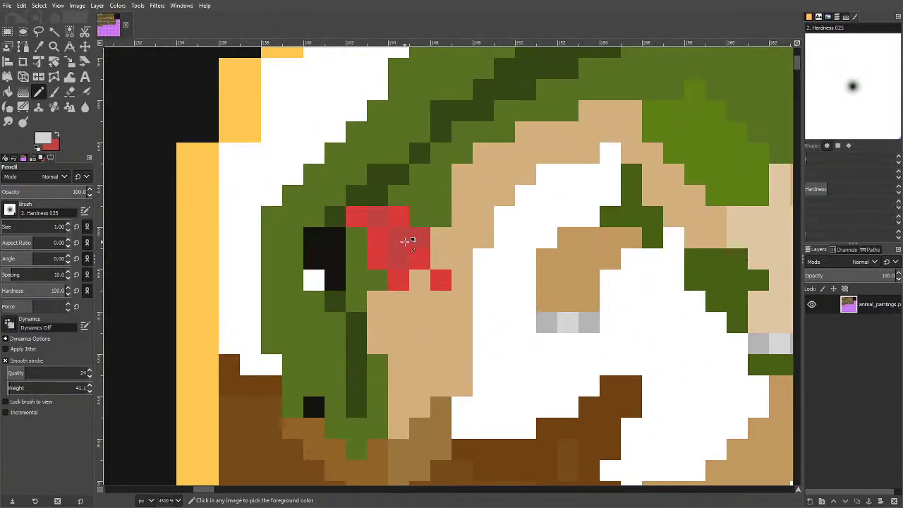
{"action": "scroll", "coordinate": [395, 272], "scroll_direction": "up", "scroll_amount": 2, "text": "ctrl"}
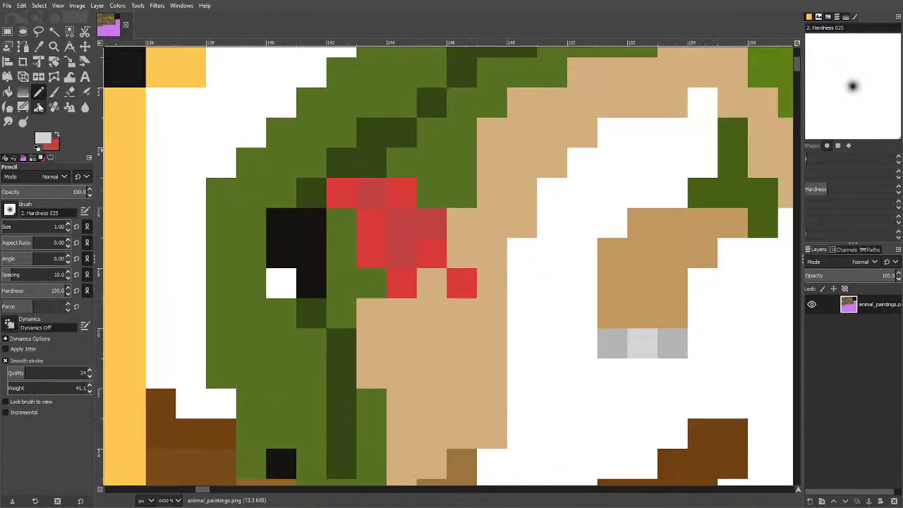
{"action": "left_click", "coordinate": [317, 282]}
{"action": "scroll", "coordinate": [353, 127], "scroll_direction": "down", "scroll_amount": 3, "text": "ctrl"}
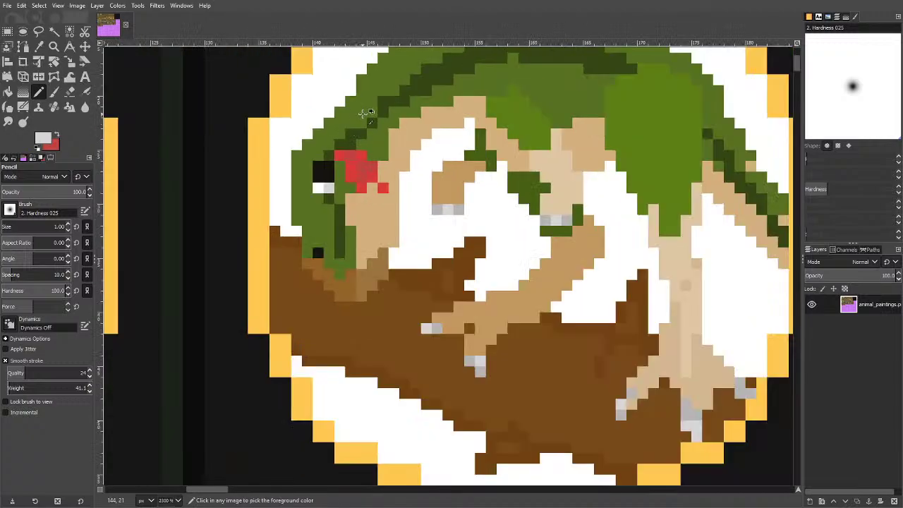
{"action": "scroll", "coordinate": [338, 176], "scroll_direction": "up", "scroll_amount": 4, "text": "ctrl"}
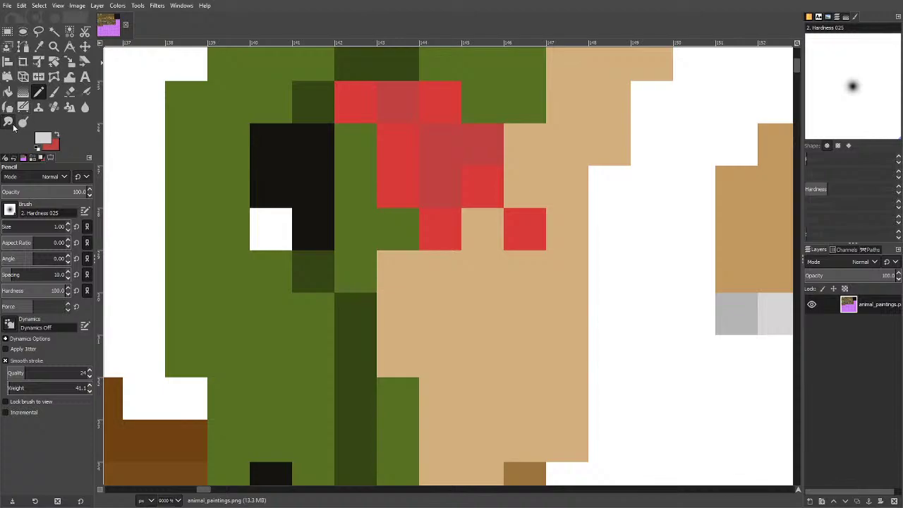
Try lightening a few green pixels on the snout above the nostril with the Dodge tool.
{"action": "key", "text": "s"}
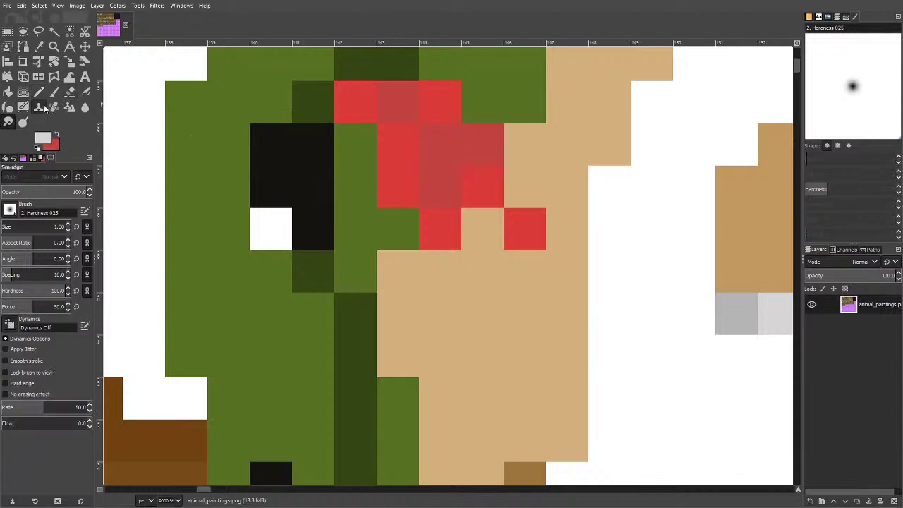
{"action": "left_click", "coordinate": [23, 121]}
{"action": "scroll", "coordinate": [299, 191], "scroll_direction": "down", "scroll_amount": 5}
{"action": "left_click", "coordinate": [272, 177]}
{"action": "left_click_drag", "start_coordinate": [228, 96], "coordinate": [227, 141]}
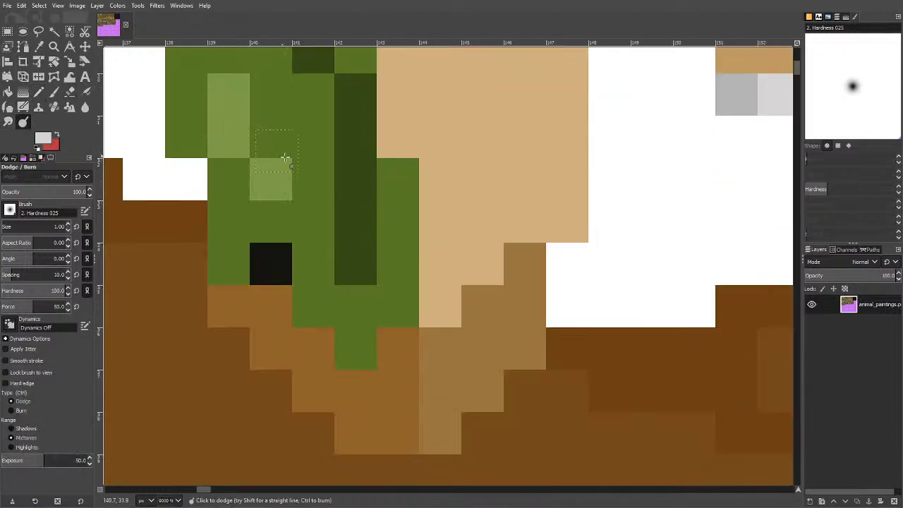
Burn scattered midtone pixels on the snout, head and front part of the back to give the green skin uneven shading.
{"action": "scroll", "coordinate": [300, 157], "scroll_direction": "down", "scroll_amount": 2}
{"action": "mouse_move", "coordinate": [300, 157]}
{"action": "left_mouse_down"}
{"action": "mouse_move", "coordinate": [260, 121]}
{"action": "mouse_move", "coordinate": [268, 117]}
{"action": "mouse_move", "coordinate": [297, 164]}
{"action": "left_mouse_up"}
{"action": "mouse_move", "coordinate": [334, 204]}
{"action": "left_mouse_down"}
{"action": "mouse_move", "coordinate": [328, 130]}
{"action": "mouse_move", "coordinate": [349, 145]}
{"action": "mouse_move", "coordinate": [361, 206]}
{"action": "mouse_move", "coordinate": [392, 156]}
{"action": "mouse_move", "coordinate": [401, 170]}
{"action": "mouse_move", "coordinate": [514, 111]}
{"action": "mouse_move", "coordinate": [606, 97]}
{"action": "mouse_move", "coordinate": [571, 77]}
{"action": "mouse_move", "coordinate": [607, 162]}
{"action": "mouse_move", "coordinate": [499, 148]}
{"action": "mouse_move", "coordinate": [601, 193]}
{"action": "mouse_move", "coordinate": [607, 206]}
{"action": "mouse_move", "coordinate": [565, 205]}
{"action": "mouse_move", "coordinate": [660, 185]}
{"action": "mouse_move", "coordinate": [538, 148]}
{"action": "mouse_move", "coordinate": [382, 216]}
{"action": "mouse_move", "coordinate": [482, 182]}
{"action": "mouse_move", "coordinate": [354, 255]}
{"action": "mouse_move", "coordinate": [419, 190]}
{"action": "mouse_move", "coordinate": [312, 263]}
{"action": "mouse_move", "coordinate": [415, 179]}
{"action": "left_mouse_up"}
{"action": "scroll", "coordinate": [331, 134], "scroll_direction": "up", "scroll_amount": 5}
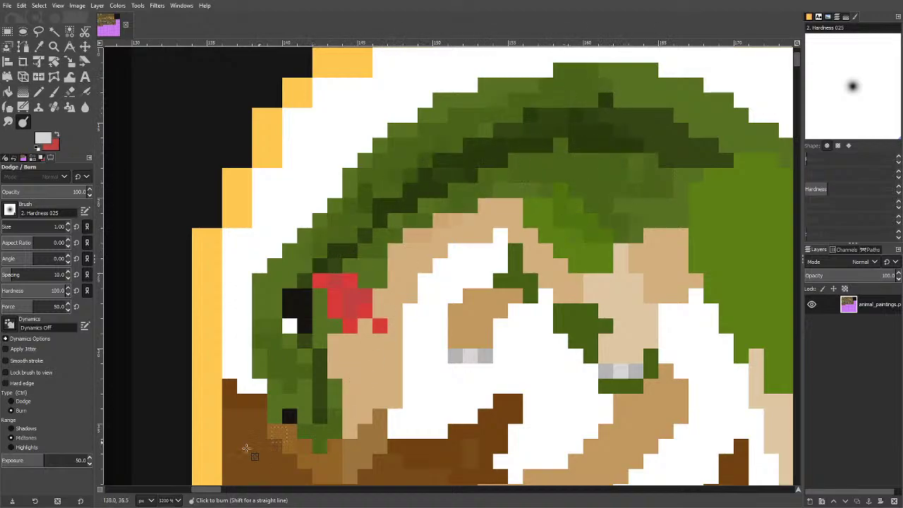
Burn scattered pixels across the rear back, thigh, tail and hind leg to add darker skin texture.
{"action": "scroll", "coordinate": [246, 448], "scroll_direction": "right", "scroll_amount": 5}
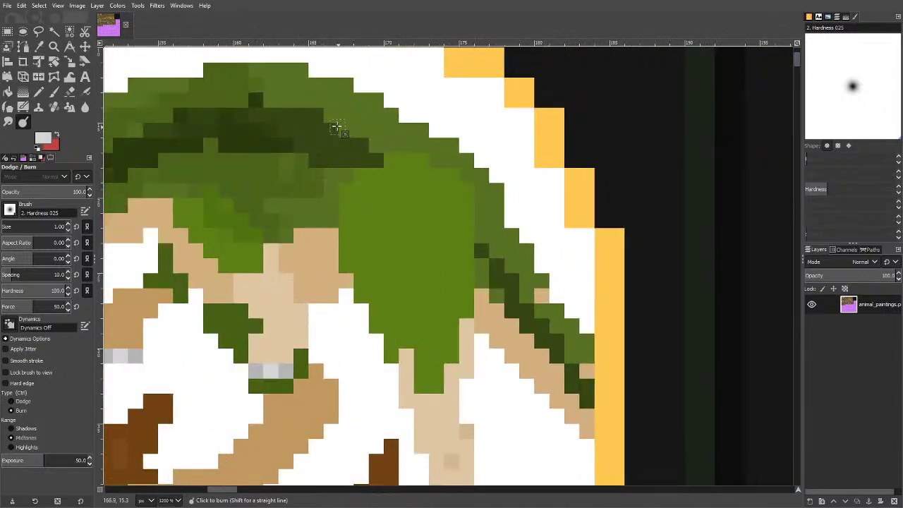
{"action": "mouse_move", "coordinate": [335, 127]}
{"action": "left_mouse_down"}
{"action": "mouse_move", "coordinate": [419, 191]}
{"action": "mouse_move", "coordinate": [319, 104]}
{"action": "mouse_move", "coordinate": [473, 231]}
{"action": "mouse_move", "coordinate": [350, 177]}
{"action": "mouse_move", "coordinate": [430, 307]}
{"action": "mouse_move", "coordinate": [368, 211]}
{"action": "mouse_move", "coordinate": [419, 300]}
{"action": "mouse_move", "coordinate": [517, 279]}
{"action": "mouse_move", "coordinate": [464, 272]}
{"action": "mouse_move", "coordinate": [585, 408]}
{"action": "mouse_move", "coordinate": [498, 284]}
{"action": "mouse_move", "coordinate": [572, 373]}
{"action": "mouse_move", "coordinate": [354, 264]}
{"action": "mouse_move", "coordinate": [317, 233]}
{"action": "mouse_move", "coordinate": [299, 269]}
{"action": "mouse_move", "coordinate": [227, 248]}
{"action": "mouse_move", "coordinate": [236, 247]}
{"action": "mouse_move", "coordinate": [231, 299]}
{"action": "mouse_move", "coordinate": [307, 420]}
{"action": "mouse_move", "coordinate": [240, 480]}
{"action": "left_mouse_up"}
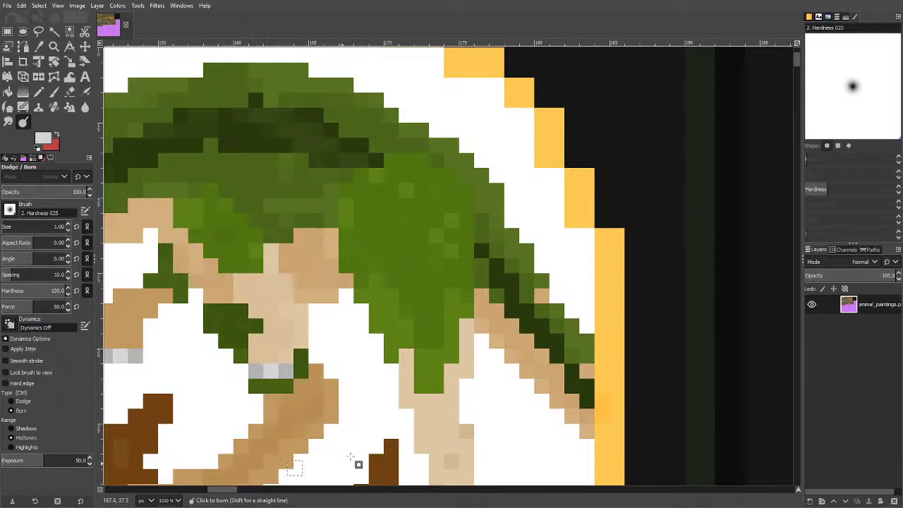
{"action": "scroll", "coordinate": [351, 459], "scroll_direction": "down", "scroll_amount": 5}
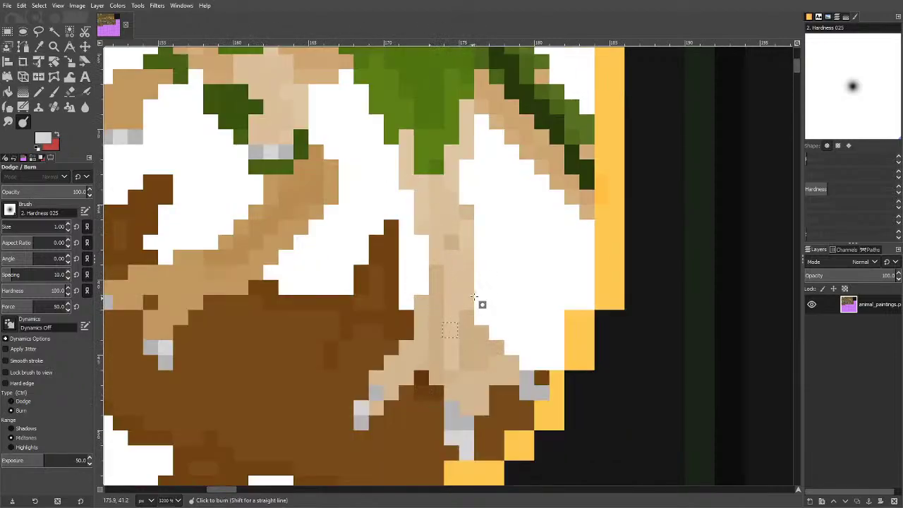
{"action": "mouse_move", "coordinate": [474, 297]}
{"action": "left_mouse_down"}
{"action": "mouse_move", "coordinate": [463, 417]}
{"action": "mouse_move", "coordinate": [435, 366]}
{"action": "mouse_move", "coordinate": [448, 337]}
{"action": "left_mouse_up"}
Burn scattered pixels on the short limb, throat, chest and red cheek patch for subtle shading.
{"action": "scroll", "coordinate": [250, 214], "scroll_direction": "up", "scroll_amount": 5}
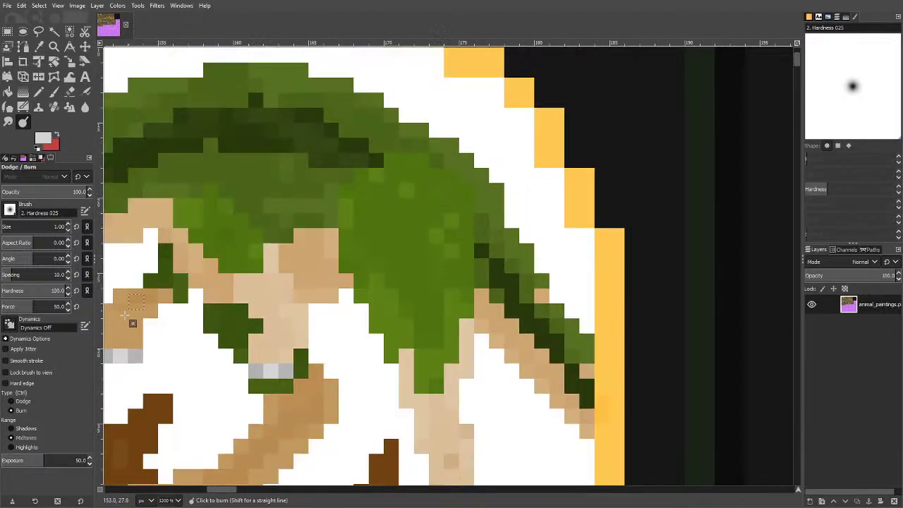
{"action": "mouse_move", "coordinate": [125, 316]}
{"action": "left_mouse_down"}
{"action": "mouse_move", "coordinate": [197, 256]}
{"action": "mouse_move", "coordinate": [140, 279]}
{"action": "mouse_move", "coordinate": [141, 205]}
{"action": "mouse_move", "coordinate": [178, 172]}
{"action": "mouse_move", "coordinate": [254, 171]}
{"action": "mouse_move", "coordinate": [222, 141]}
{"action": "mouse_move", "coordinate": [309, 94]}
{"action": "mouse_move", "coordinate": [365, 214]}
{"action": "left_mouse_up"}
{"action": "scroll", "coordinate": [210, 490], "scroll_direction": "left", "scroll_amount": 5}
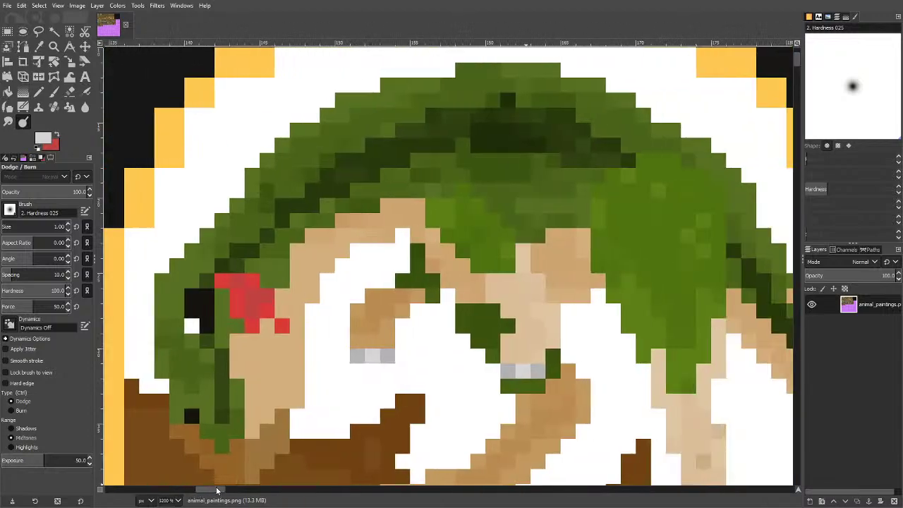
{"action": "scroll", "coordinate": [217, 490], "scroll_direction": "left", "scroll_amount": 1}
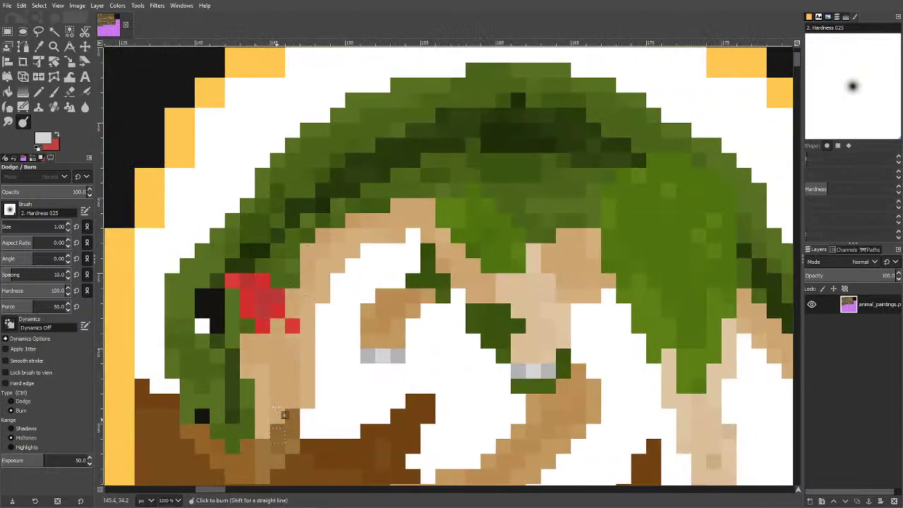
{"action": "mouse_move", "coordinate": [297, 310]}
{"action": "left_mouse_down"}
{"action": "mouse_move", "coordinate": [382, 236]}
{"action": "mouse_move", "coordinate": [466, 182]}
{"action": "left_mouse_up"}
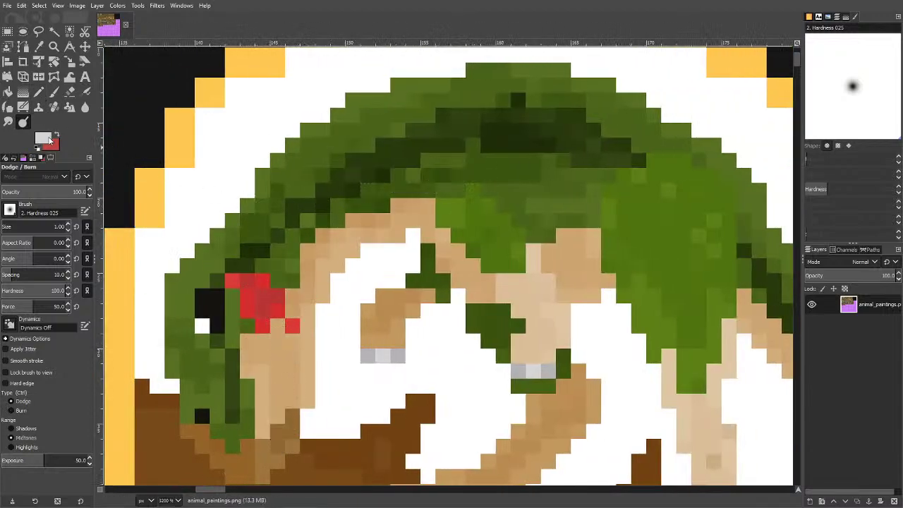
Sample a dark green from the back and outline the thigh and the lower edge of the light green shoulder patch with the Pencil.
{"action": "left_click", "coordinate": [40, 91]}
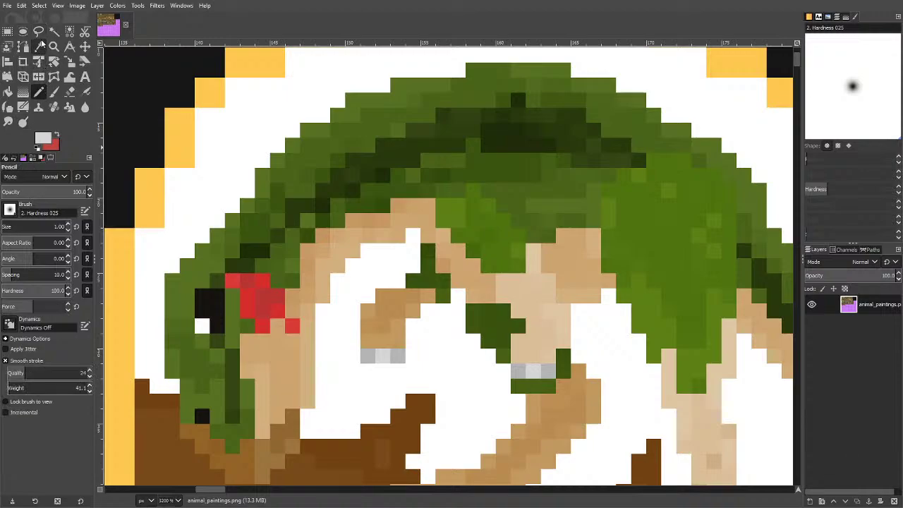
{"action": "left_click", "coordinate": [40, 45]}
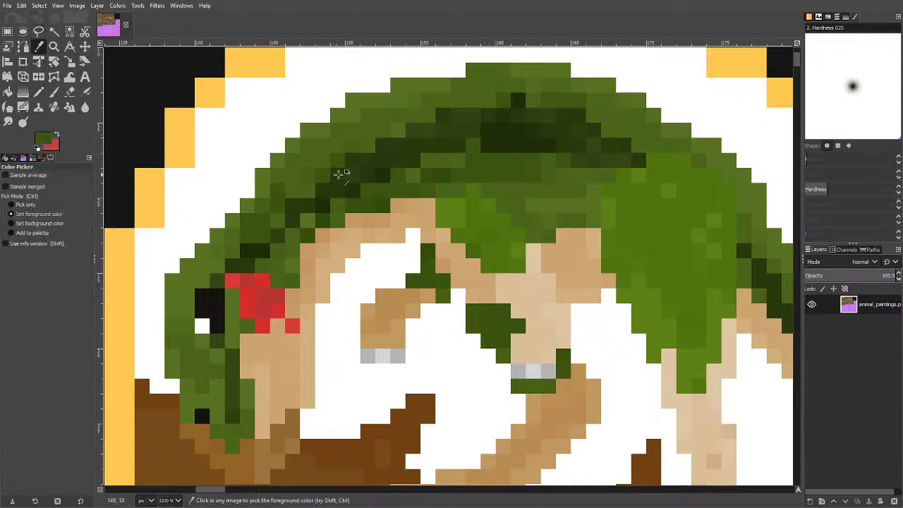
{"action": "key", "text": "n"}
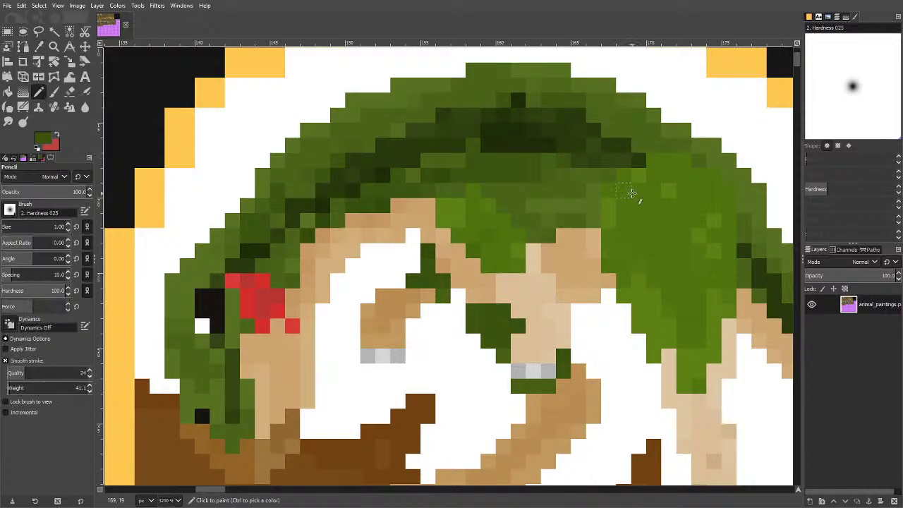
{"action": "mouse_move", "coordinate": [656, 158]}
{"action": "left_mouse_down"}
{"action": "mouse_move", "coordinate": [703, 162]}
{"action": "mouse_move", "coordinate": [725, 187]}
{"action": "mouse_move", "coordinate": [736, 304]}
{"action": "left_mouse_up"}
{"action": "mouse_move", "coordinate": [619, 284]}
{"action": "left_mouse_down"}
{"action": "mouse_move", "coordinate": [607, 234]}
{"action": "mouse_move", "coordinate": [644, 182]}
{"action": "left_mouse_up"}
{"action": "left_click_drag", "start_coordinate": [623, 311], "coordinate": [654, 360]}
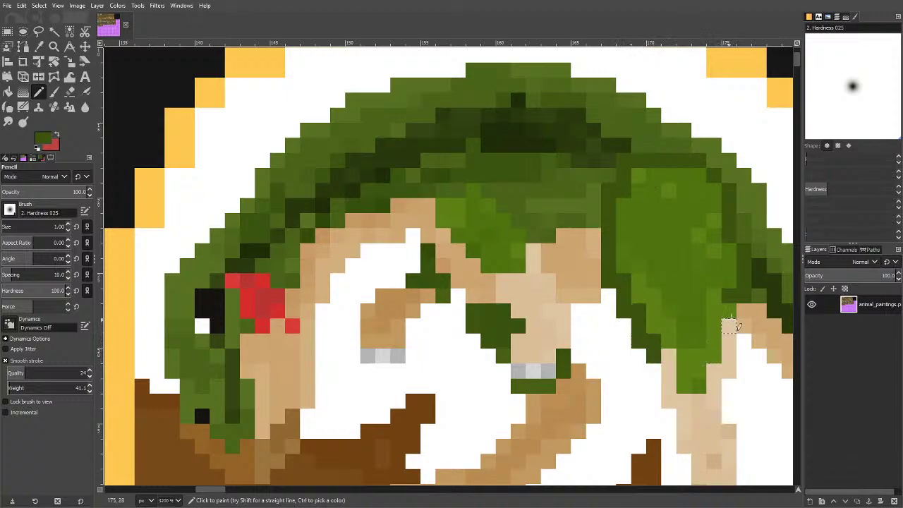
{"action": "left_click_drag", "start_coordinate": [438, 225], "coordinate": [499, 271]}
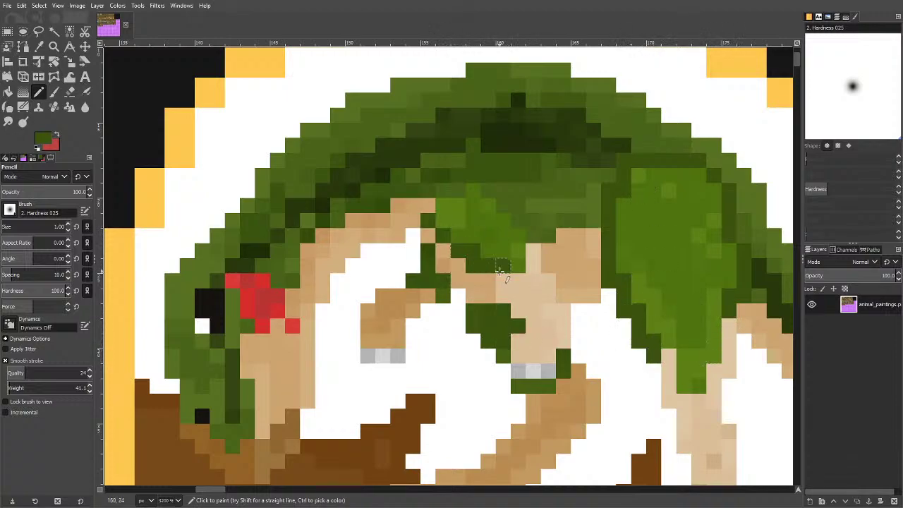
{"action": "key", "text": "ctrl+z"}
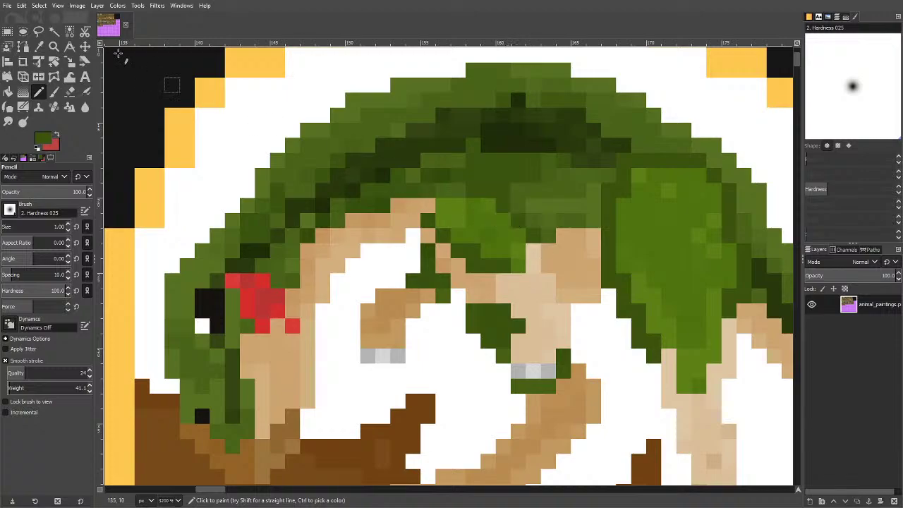
Sample the beige of the clawed limb under the belly, shift it to a more saturated tan, and paint pixels along the limb's edges.
{"action": "left_click", "coordinate": [38, 47]}
{"action": "left_click", "coordinate": [539, 283]}
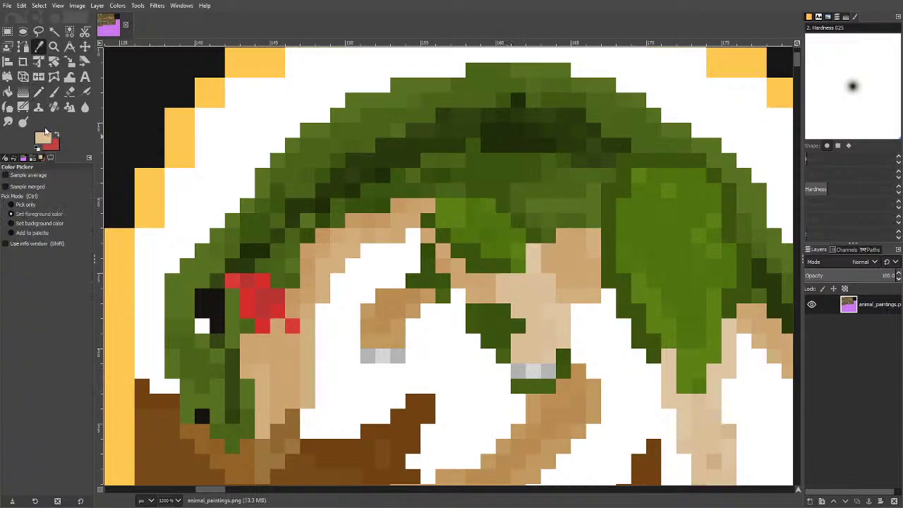
{"action": "left_click", "coordinate": [44, 134]}
{"action": "left_click_drag", "start_coordinate": [361, 65], "coordinate": [368, 61]}
{"action": "left_click", "coordinate": [445, 177]}
{"action": "key", "text": "n"}
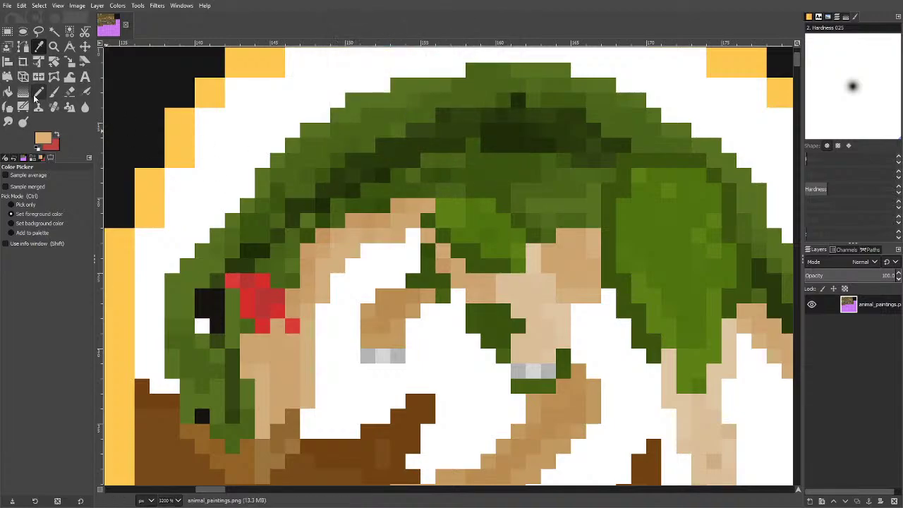
{"action": "scroll", "coordinate": [575, 348], "scroll_direction": "up", "scroll_amount": 1}
{"action": "mouse_move", "coordinate": [494, 155]}
{"action": "left_mouse_down"}
{"action": "mouse_move", "coordinate": [501, 198]}
{"action": "mouse_move", "coordinate": [520, 228]}
{"action": "mouse_move", "coordinate": [521, 256]}
{"action": "mouse_move", "coordinate": [539, 269]}
{"action": "mouse_move", "coordinate": [551, 330]}
{"action": "mouse_move", "coordinate": [514, 363]}
{"action": "left_mouse_up"}
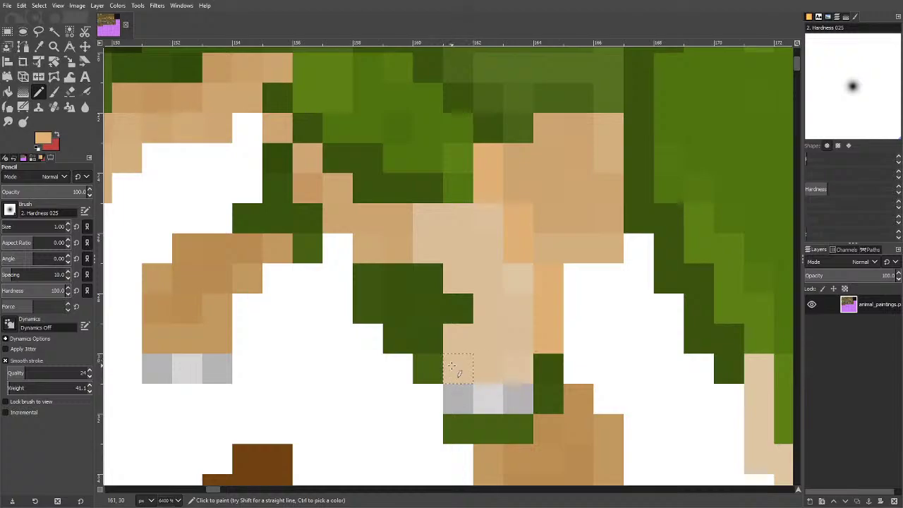
{"action": "mouse_move", "coordinate": [452, 365]}
{"action": "left_mouse_down"}
{"action": "mouse_move", "coordinate": [476, 308]}
{"action": "mouse_move", "coordinate": [476, 281]}
{"action": "mouse_move", "coordinate": [458, 283]}
{"action": "mouse_move", "coordinate": [418, 231]}
{"action": "left_mouse_up"}
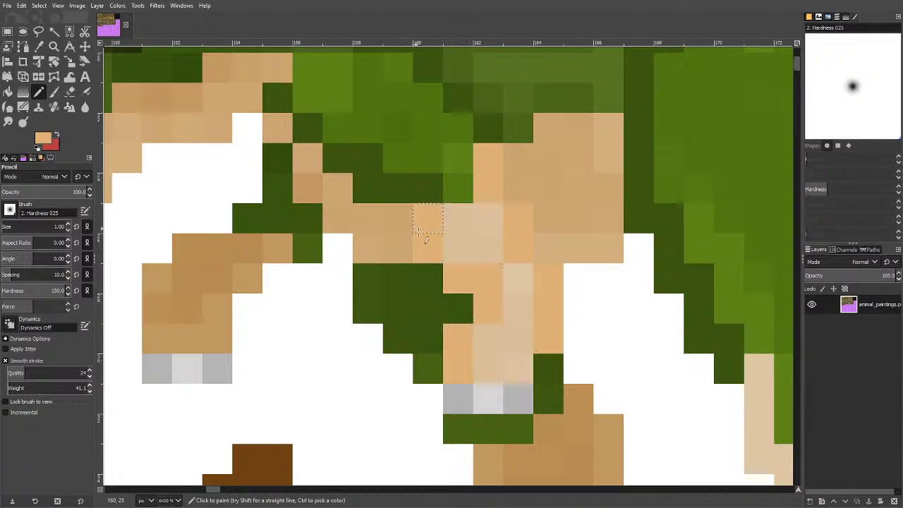
Smudge the red cheek patch into the surrounding green and beige pixels behind the eye.
{"action": "scroll", "coordinate": [418, 231], "scroll_direction": "down", "scroll_amount": 5}
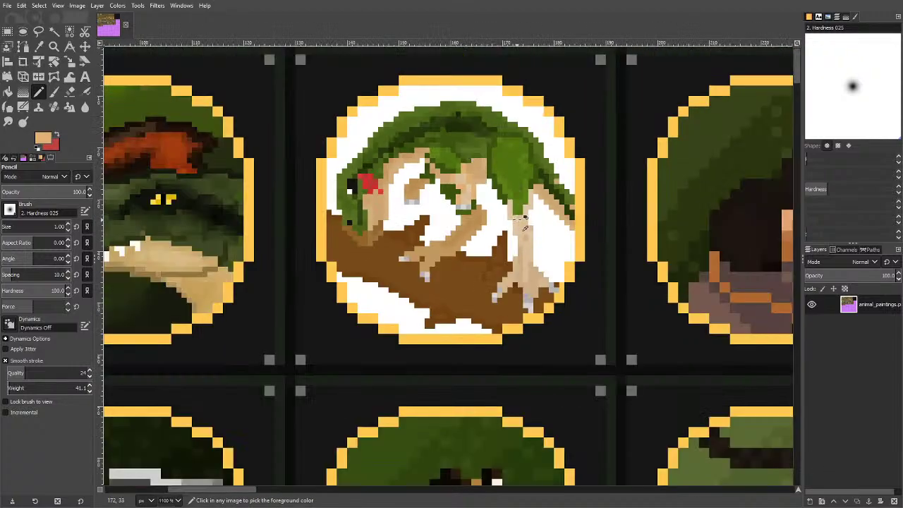
{"action": "scroll", "coordinate": [514, 185], "scroll_direction": "down", "scroll_amount": 2}
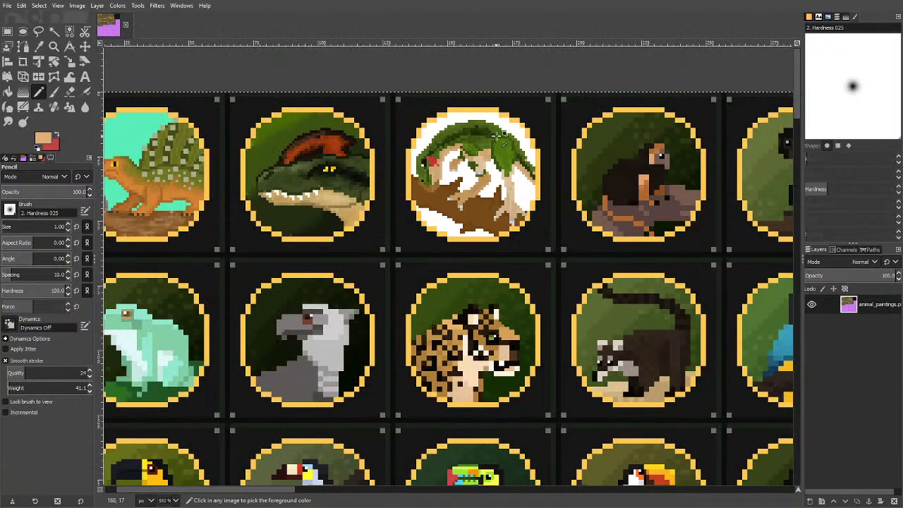
{"action": "scroll", "coordinate": [501, 190], "scroll_direction": "up", "scroll_amount": 1}
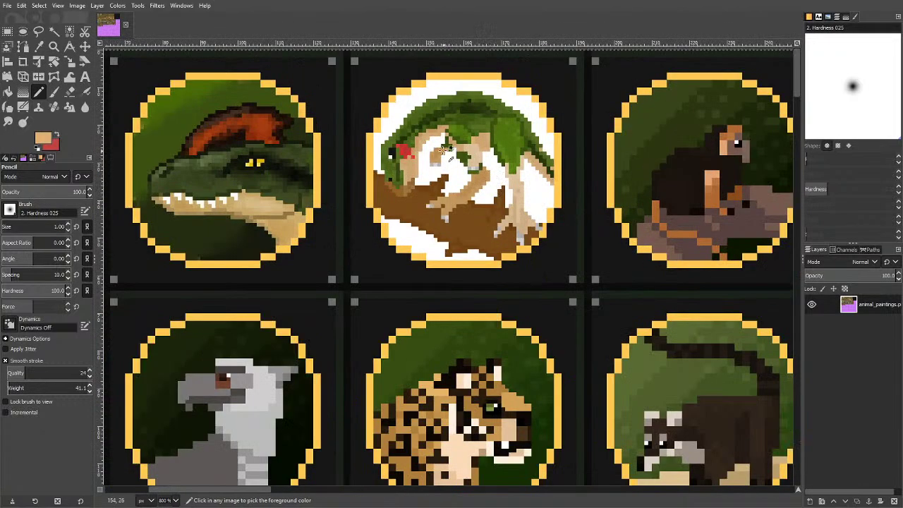
{"action": "scroll", "coordinate": [419, 146], "scroll_direction": "up", "scroll_amount": 3}
{"action": "scroll", "coordinate": [419, 147], "scroll_direction": "up", "scroll_amount": 1}
{"action": "scroll", "coordinate": [379, 131], "scroll_direction": "down", "scroll_amount": 2}
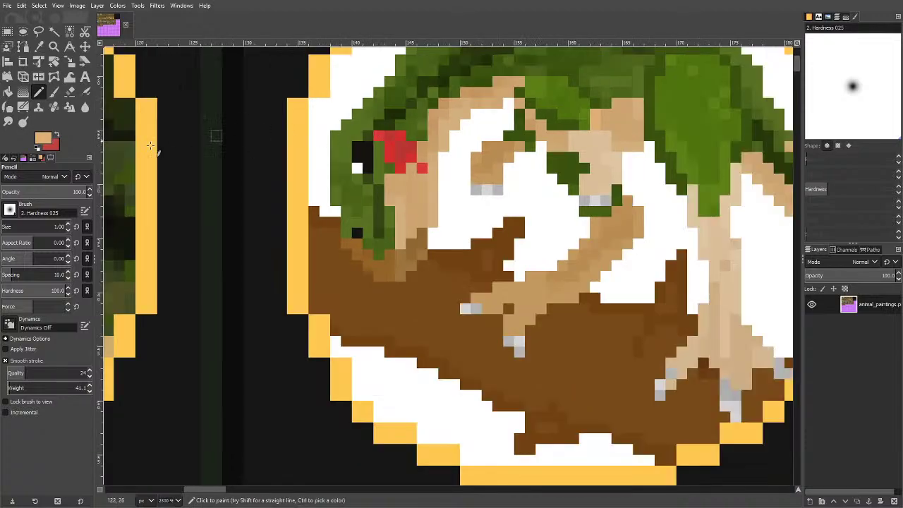
{"action": "key", "text": "shift+d"}
{"action": "scroll", "coordinate": [399, 167], "scroll_direction": "up", "scroll_amount": 3}
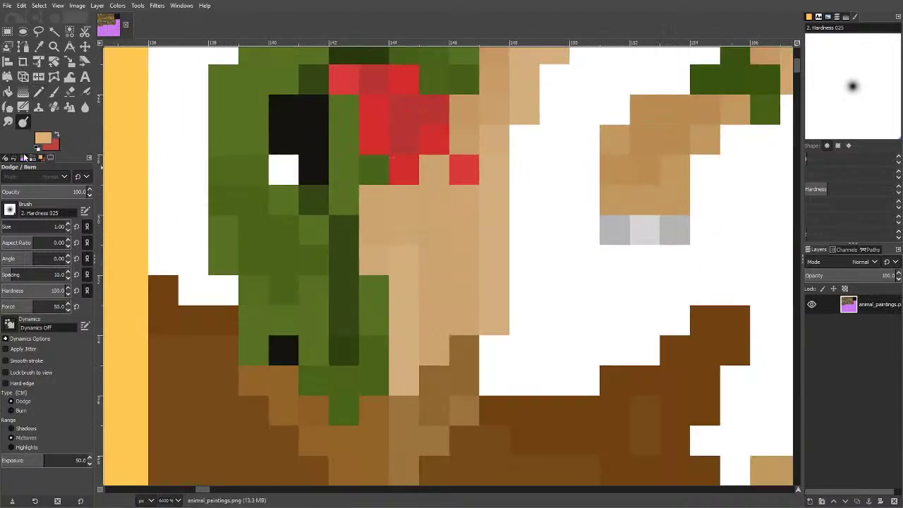
{"action": "key", "text": "s"}
{"action": "mouse_move", "coordinate": [395, 138]}
{"action": "left_mouse_down"}
{"action": "mouse_move", "coordinate": [400, 100]}
{"action": "mouse_move", "coordinate": [404, 144]}
{"action": "mouse_move", "coordinate": [388, 155]}
{"action": "mouse_move", "coordinate": [407, 134]}
{"action": "mouse_move", "coordinate": [390, 73]}
{"action": "mouse_move", "coordinate": [419, 66]}
{"action": "mouse_move", "coordinate": [351, 169]}
{"action": "mouse_move", "coordinate": [391, 173]}
{"action": "mouse_move", "coordinate": [394, 223]}
{"action": "mouse_move", "coordinate": [365, 282]}
{"action": "left_mouse_up"}
{"action": "key", "text": "ctrl+z"}
{"action": "mouse_move", "coordinate": [416, 216]}
{"action": "left_mouse_down"}
{"action": "mouse_move", "coordinate": [387, 121]}
{"action": "mouse_move", "coordinate": [395, 98]}
{"action": "mouse_move", "coordinate": [449, 80]}
{"action": "mouse_move", "coordinate": [395, 72]}
{"action": "mouse_move", "coordinate": [367, 86]}
{"action": "mouse_move", "coordinate": [375, 79]}
{"action": "mouse_move", "coordinate": [391, 124]}
{"action": "mouse_move", "coordinate": [350, 174]}
{"action": "mouse_move", "coordinate": [444, 163]}
{"action": "mouse_move", "coordinate": [477, 199]}
{"action": "left_mouse_up"}
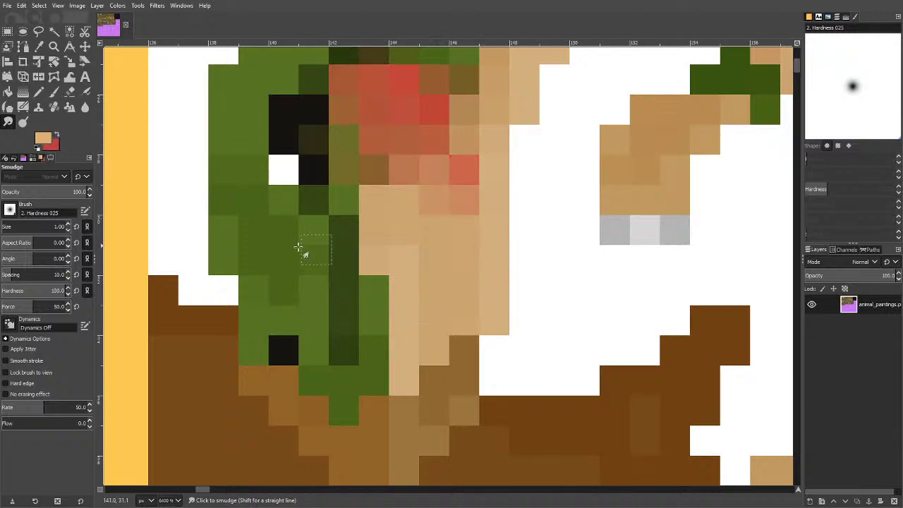
Smudge the green pixels around the eye and blend the dark stripe into the lighter greens along the neck and back.
{"action": "mouse_move", "coordinate": [299, 247]}
{"action": "left_mouse_down"}
{"action": "mouse_move", "coordinate": [331, 271]}
{"action": "mouse_move", "coordinate": [265, 259]}
{"action": "mouse_move", "coordinate": [247, 187]}
{"action": "mouse_move", "coordinate": [255, 119]}
{"action": "left_mouse_up"}
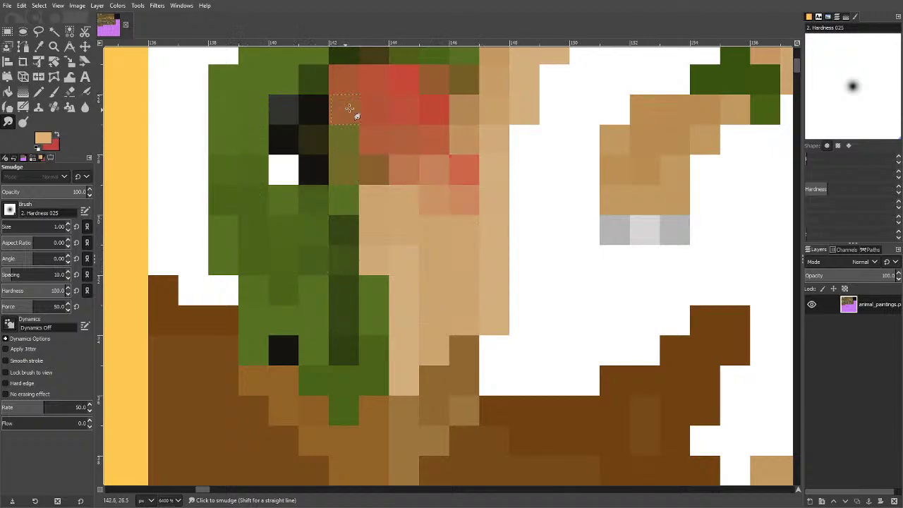
{"action": "scroll", "coordinate": [350, 109], "scroll_direction": "up", "scroll_amount": 5}
{"action": "mouse_move", "coordinate": [400, 141]}
{"action": "left_mouse_down"}
{"action": "mouse_move", "coordinate": [416, 235]}
{"action": "mouse_move", "coordinate": [479, 163]}
{"action": "mouse_move", "coordinate": [507, 95]}
{"action": "mouse_move", "coordinate": [526, 108]}
{"action": "left_mouse_up"}
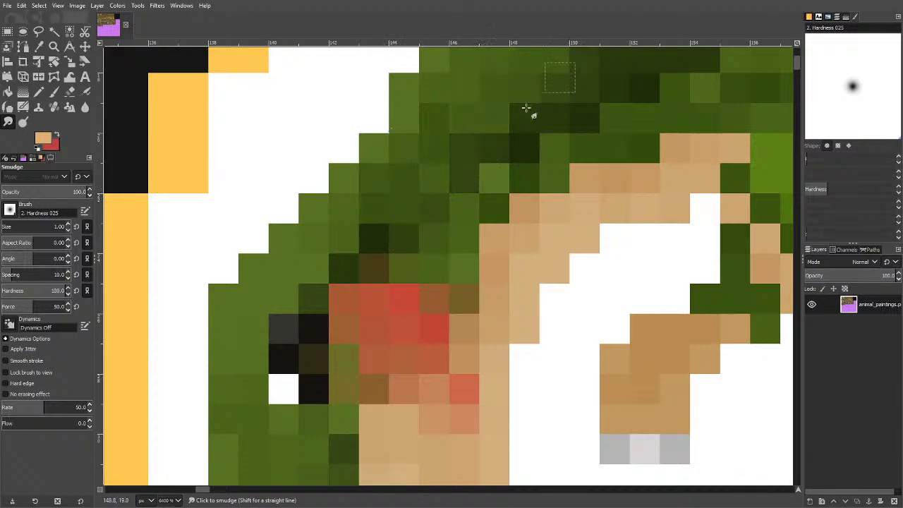
{"action": "scroll", "coordinate": [526, 108], "scroll_direction": "down", "scroll_amount": 5}
{"action": "scroll", "coordinate": [494, 125], "scroll_direction": "up", "scroll_amount": 4}
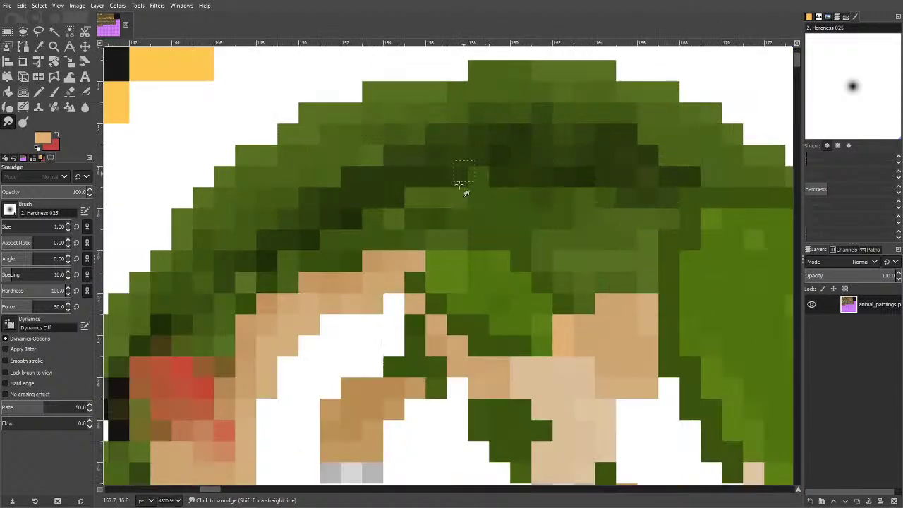
{"action": "mouse_move", "coordinate": [459, 185]}
{"action": "left_mouse_down"}
{"action": "mouse_move", "coordinate": [383, 225]}
{"action": "mouse_move", "coordinate": [348, 211]}
{"action": "mouse_move", "coordinate": [520, 200]}
{"action": "left_mouse_up"}
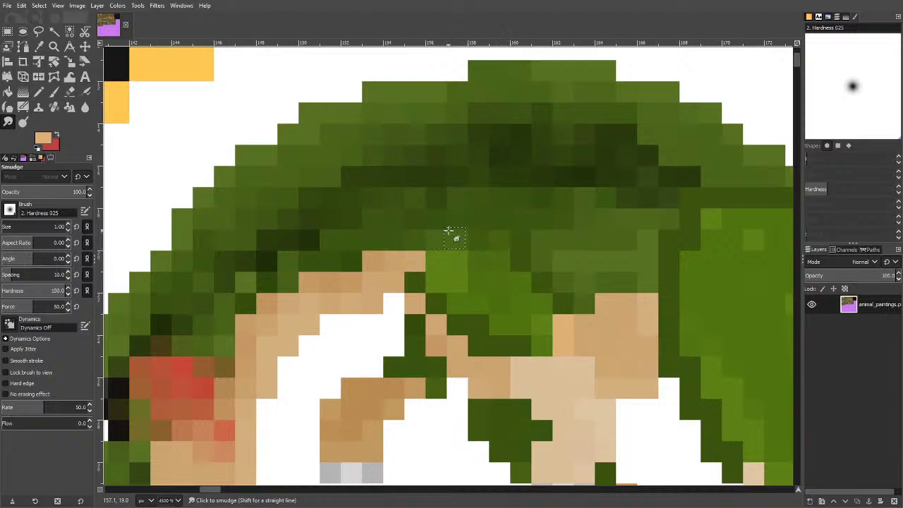
{"action": "mouse_move", "coordinate": [586, 134]}
{"action": "left_mouse_down"}
{"action": "mouse_move", "coordinate": [629, 131]}
{"action": "mouse_move", "coordinate": [662, 174]}
{"action": "mouse_move", "coordinate": [649, 187]}
{"action": "mouse_move", "coordinate": [691, 226]}
{"action": "mouse_move", "coordinate": [660, 240]}
{"action": "left_mouse_up"}
Smudge the dark stripe on the tail base and tail into the surrounding greens.
{"action": "scroll", "coordinate": [573, 180], "scroll_direction": "down", "scroll_amount": 3}
{"action": "scroll", "coordinate": [657, 233], "scroll_direction": "up", "scroll_amount": 3}
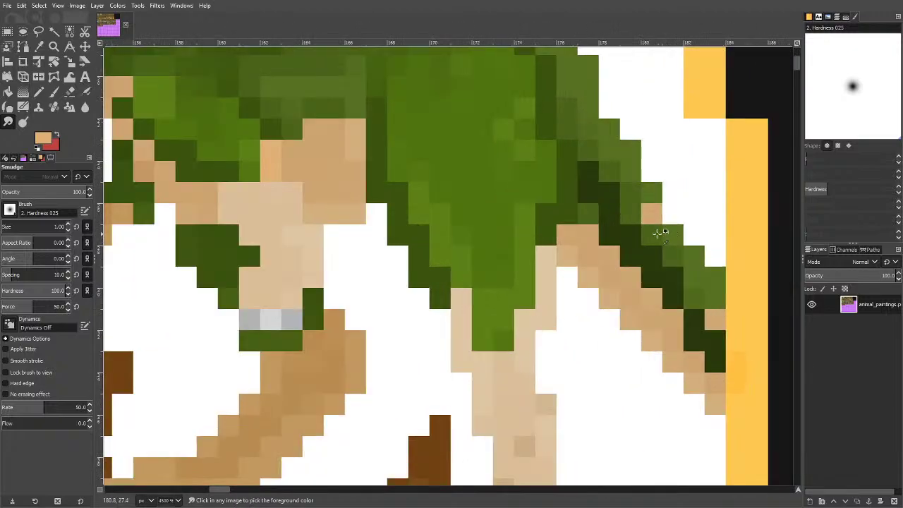
{"action": "mouse_move", "coordinate": [568, 148]}
{"action": "left_mouse_down"}
{"action": "mouse_move", "coordinate": [631, 195]}
{"action": "mouse_move", "coordinate": [700, 317]}
{"action": "mouse_move", "coordinate": [708, 299]}
{"action": "mouse_move", "coordinate": [678, 276]}
{"action": "mouse_move", "coordinate": [679, 262]}
{"action": "left_mouse_up"}
{"action": "scroll", "coordinate": [615, 208], "scroll_direction": "down", "scroll_amount": 3}
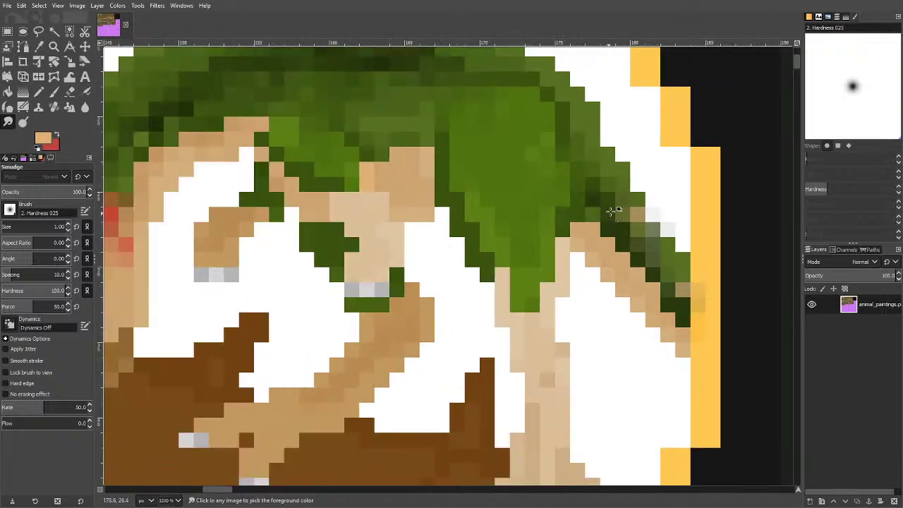
{"action": "scroll", "coordinate": [586, 263], "scroll_direction": "up", "scroll_amount": 2}
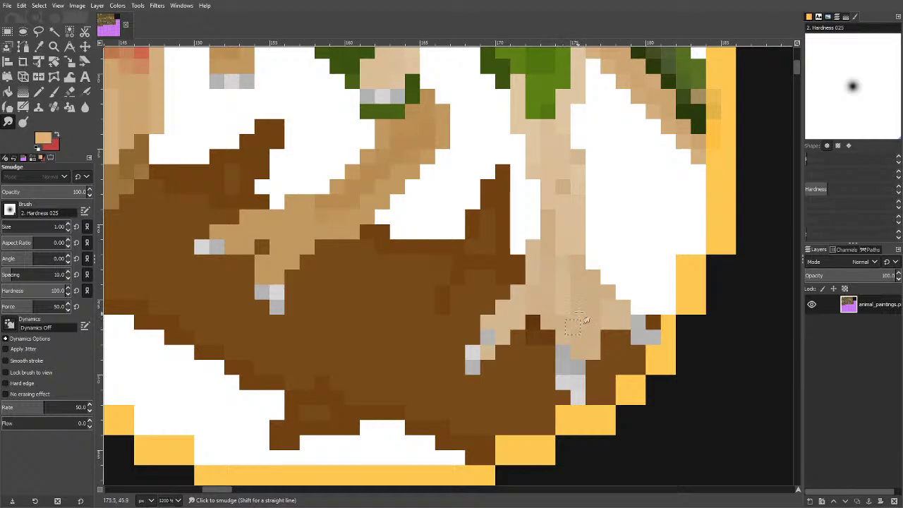
Smudge the underside of the tan clawed limb into the branch, and blend the dark green elbow of the small raised arm.
{"action": "mouse_move", "coordinate": [317, 226]}
{"action": "left_mouse_down"}
{"action": "mouse_move", "coordinate": [396, 165]}
{"action": "mouse_move", "coordinate": [350, 220]}
{"action": "mouse_move", "coordinate": [360, 241]}
{"action": "mouse_move", "coordinate": [337, 236]}
{"action": "left_mouse_up"}
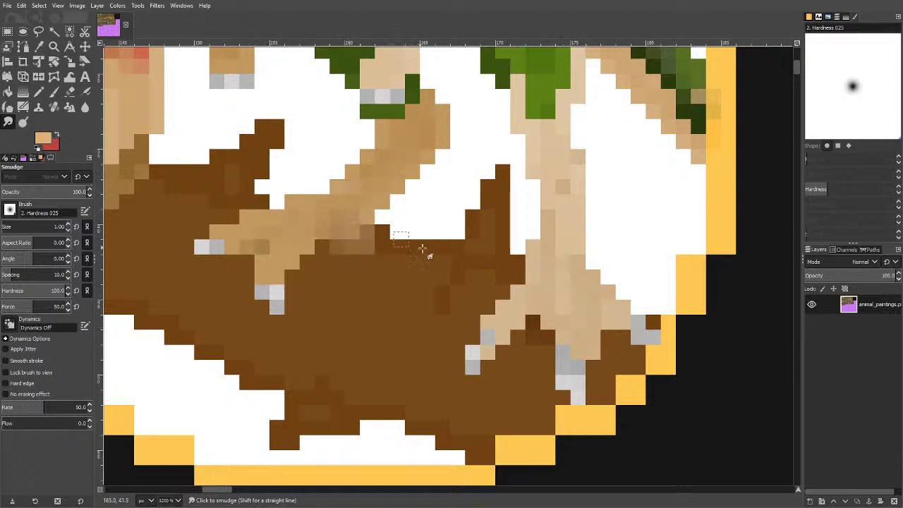
{"action": "scroll", "coordinate": [423, 252], "scroll_direction": "down", "scroll_amount": 3}
{"action": "scroll", "coordinate": [374, 127], "scroll_direction": "up", "scroll_amount": 4}
{"action": "left_click_drag", "start_coordinate": [374, 127], "coordinate": [362, 150]}
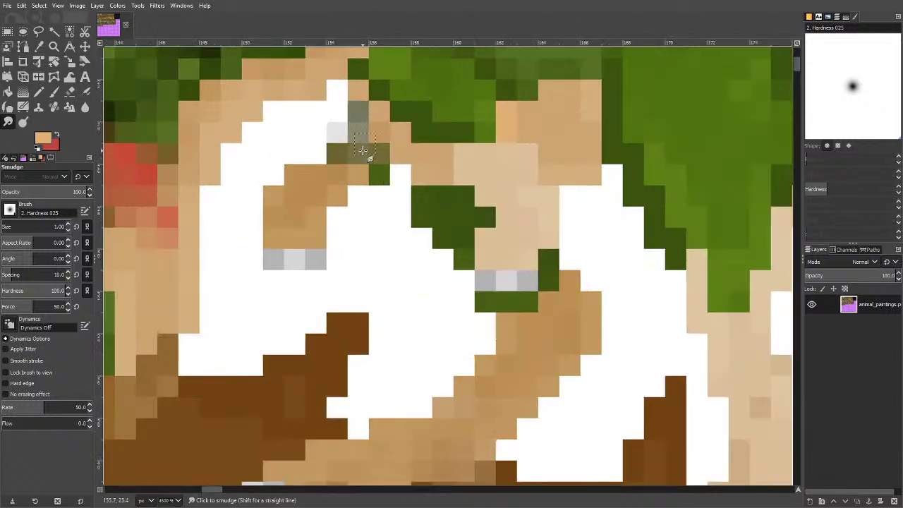
Smudge the dark green jaw edge into the beige throat and the belly's green edge into the beige below it.
{"action": "scroll", "coordinate": [374, 143], "scroll_direction": "up", "scroll_amount": 3}
{"action": "mouse_move", "coordinate": [321, 233]}
{"action": "left_mouse_down"}
{"action": "mouse_move", "coordinate": [298, 265]}
{"action": "mouse_move", "coordinate": [294, 254]}
{"action": "mouse_move", "coordinate": [216, 307]}
{"action": "left_mouse_up"}
{"action": "mouse_move", "coordinate": [536, 302]}
{"action": "left_mouse_down"}
{"action": "mouse_move", "coordinate": [568, 338]}
{"action": "mouse_move", "coordinate": [573, 315]}
{"action": "mouse_move", "coordinate": [545, 304]}
{"action": "mouse_move", "coordinate": [536, 289]}
{"action": "mouse_move", "coordinate": [477, 290]}
{"action": "mouse_move", "coordinate": [482, 259]}
{"action": "left_mouse_up"}
{"action": "scroll", "coordinate": [577, 145], "scroll_direction": "down", "scroll_amount": 5}
{"action": "scroll", "coordinate": [484, 212], "scroll_direction": "up", "scroll_amount": 5}
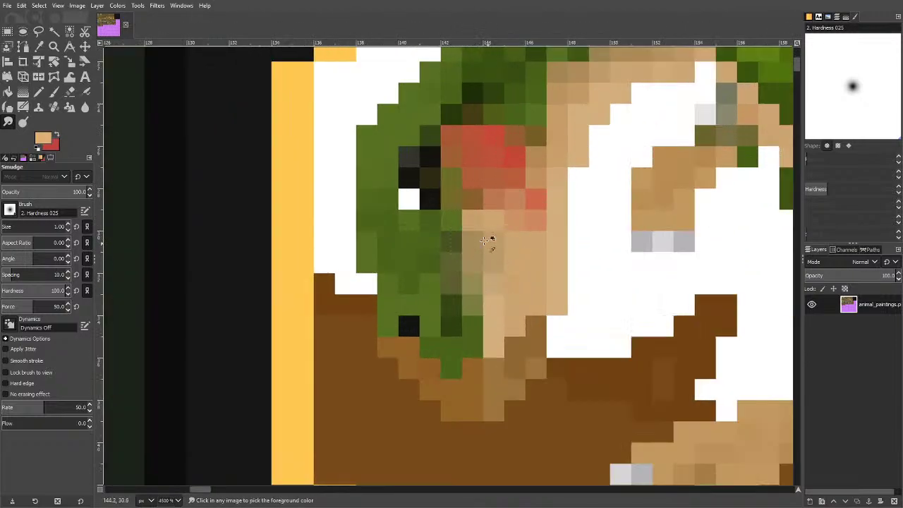
{"action": "scroll", "coordinate": [487, 240], "scroll_direction": "down", "scroll_amount": 5}
{"action": "scroll", "coordinate": [575, 229], "scroll_direction": "up", "scroll_amount": 5}
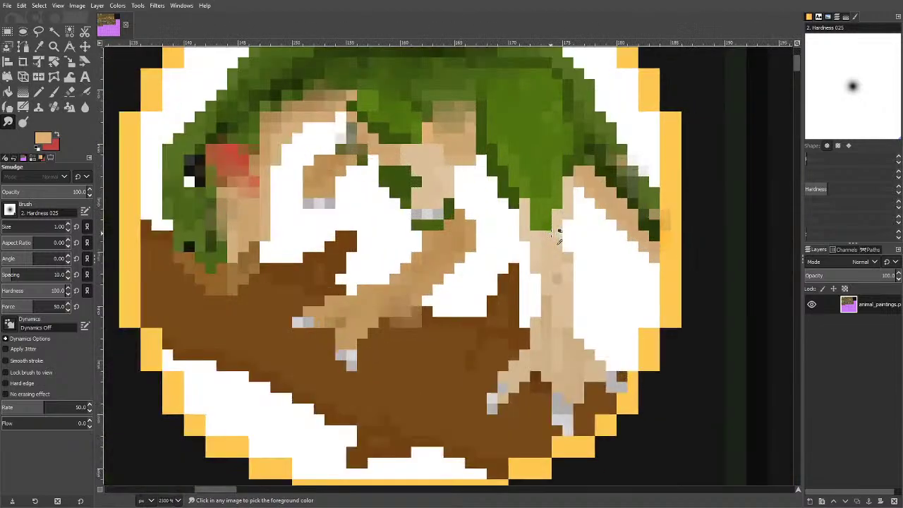
Smudge the thigh's green tip into the beige hind leg and the green below the front claws into the tan limb.
{"action": "mouse_move", "coordinate": [514, 185]}
{"action": "left_mouse_down"}
{"action": "mouse_move", "coordinate": [556, 215]}
{"action": "mouse_move", "coordinate": [575, 151]}
{"action": "left_mouse_up"}
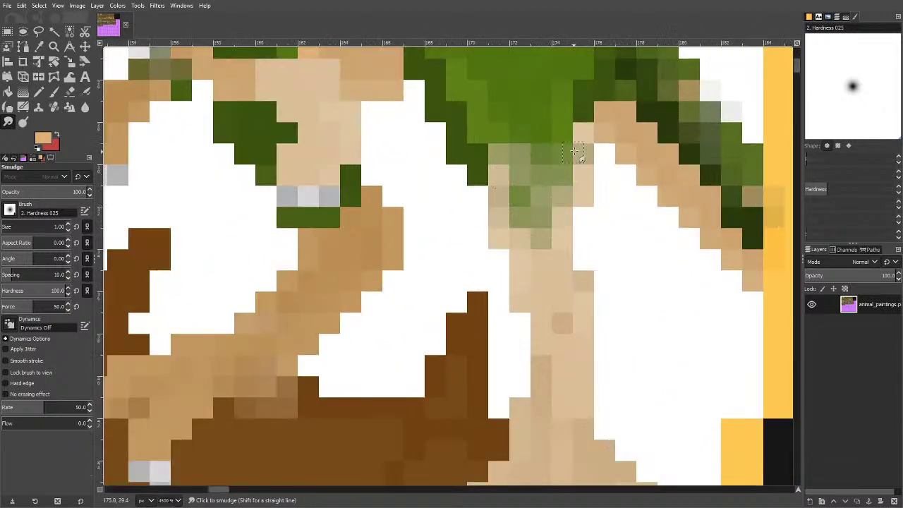
{"action": "mouse_move", "coordinate": [377, 190]}
{"action": "left_mouse_down"}
{"action": "mouse_move", "coordinate": [365, 236]}
{"action": "mouse_move", "coordinate": [348, 238]}
{"action": "mouse_move", "coordinate": [359, 198]}
{"action": "mouse_move", "coordinate": [403, 207]}
{"action": "left_mouse_up"}
{"action": "scroll", "coordinate": [406, 207], "scroll_direction": "down", "scroll_amount": 7}
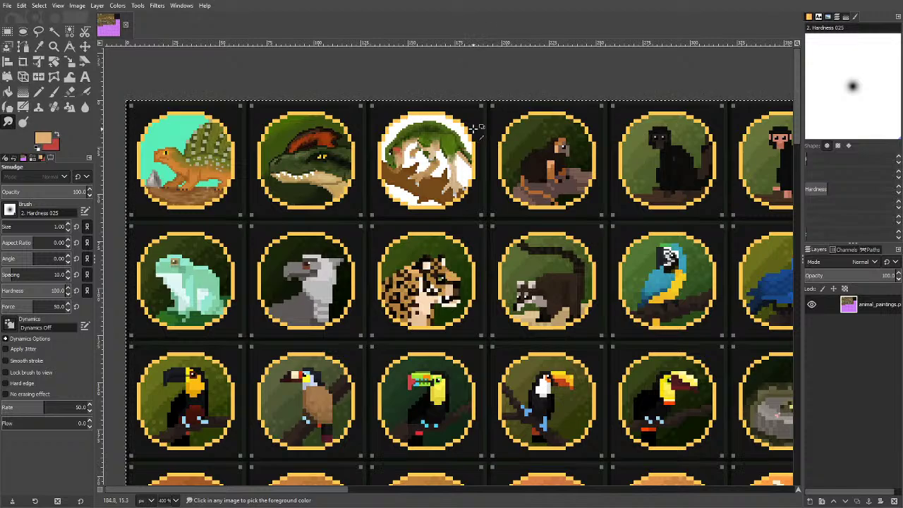
{"action": "scroll", "coordinate": [476, 148], "scroll_direction": "up", "scroll_amount": 6, "text": "ctrl"}
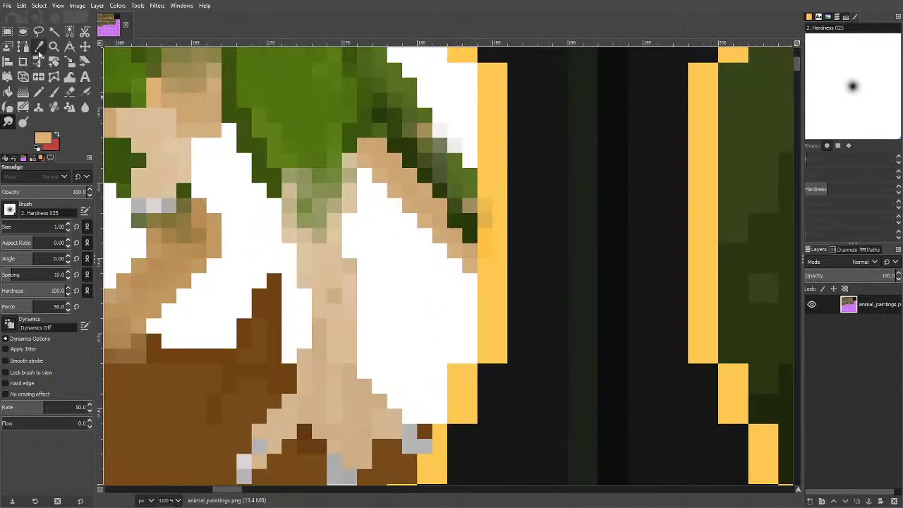
Sample a tan from the body and use the Pencil to thicken the tail's underside and extend the belly beside the thigh.
{"action": "left_click", "coordinate": [39, 48]}
{"action": "left_click", "coordinate": [38, 92]}
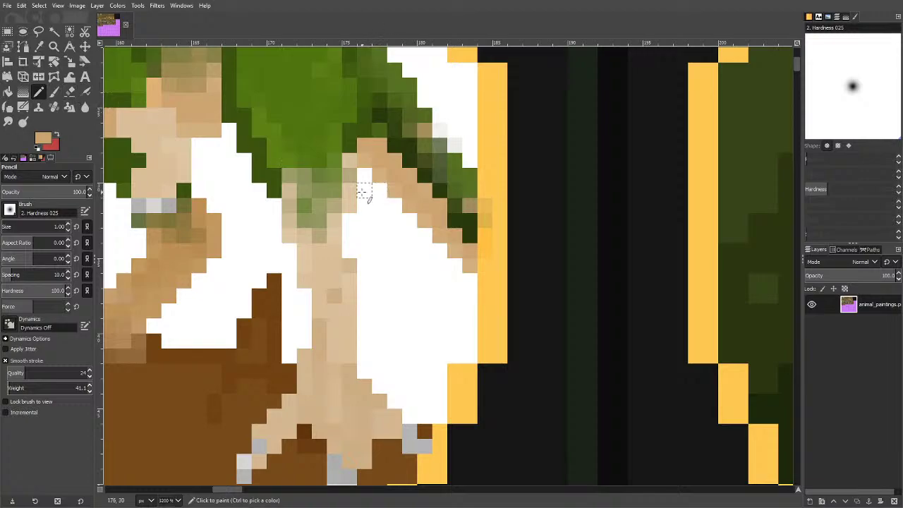
{"action": "mouse_move", "coordinate": [364, 205]}
{"action": "left_mouse_down"}
{"action": "mouse_move", "coordinate": [469, 281]}
{"action": "mouse_move", "coordinate": [371, 180]}
{"action": "left_mouse_up"}
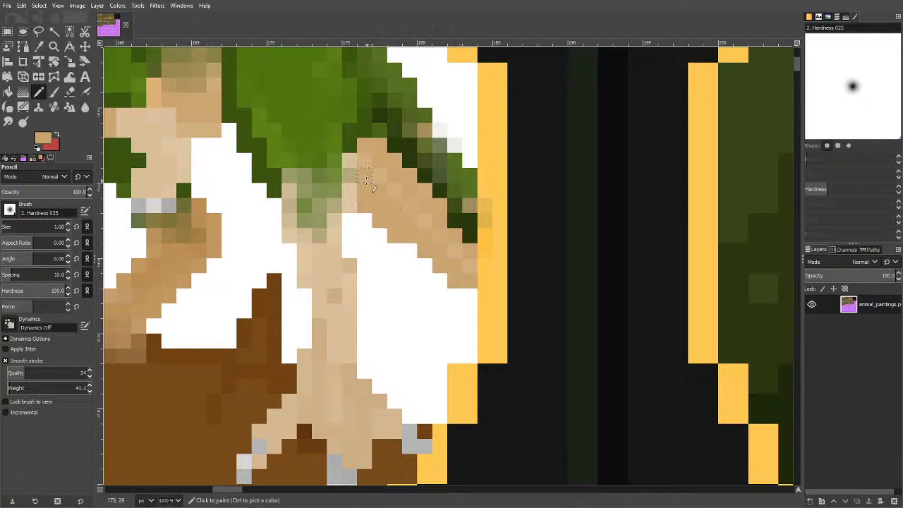
{"action": "scroll", "coordinate": [486, 219], "scroll_direction": "down", "scroll_amount": 8}
{"action": "scroll", "coordinate": [437, 192], "scroll_direction": "up", "scroll_amount": 8}
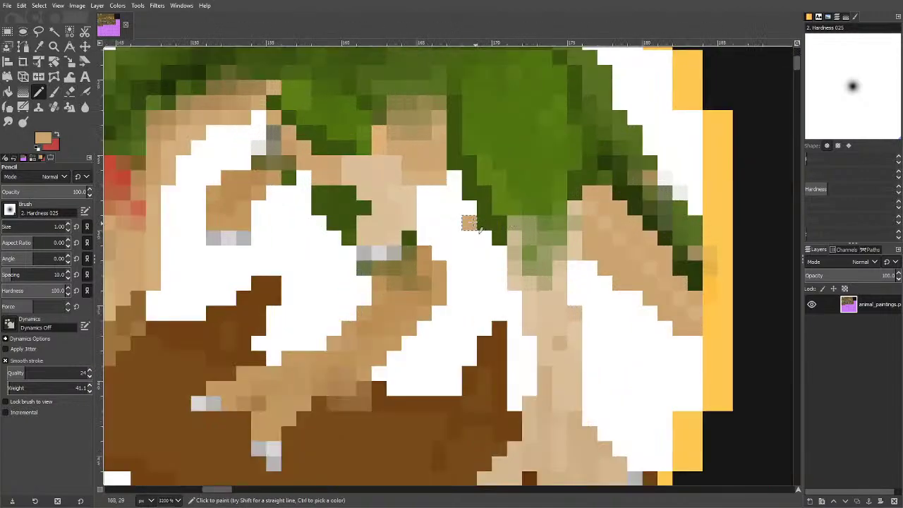
{"action": "left_click_drag", "start_coordinate": [439, 192], "coordinate": [455, 192]}
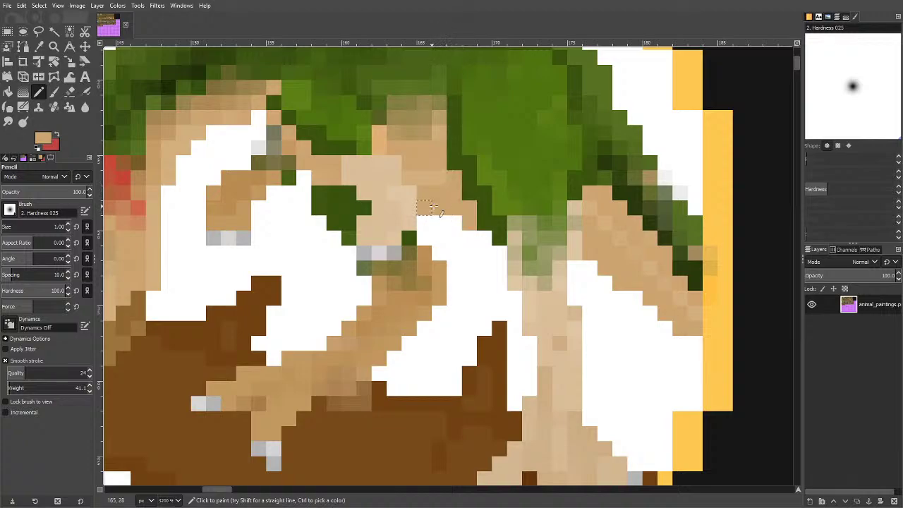
Select the branch's main brown by color and dodge scattered pixels from its left end to below the tan limb's claws.
{"action": "scroll", "coordinate": [545, 185], "scroll_direction": "down", "scroll_amount": 6}
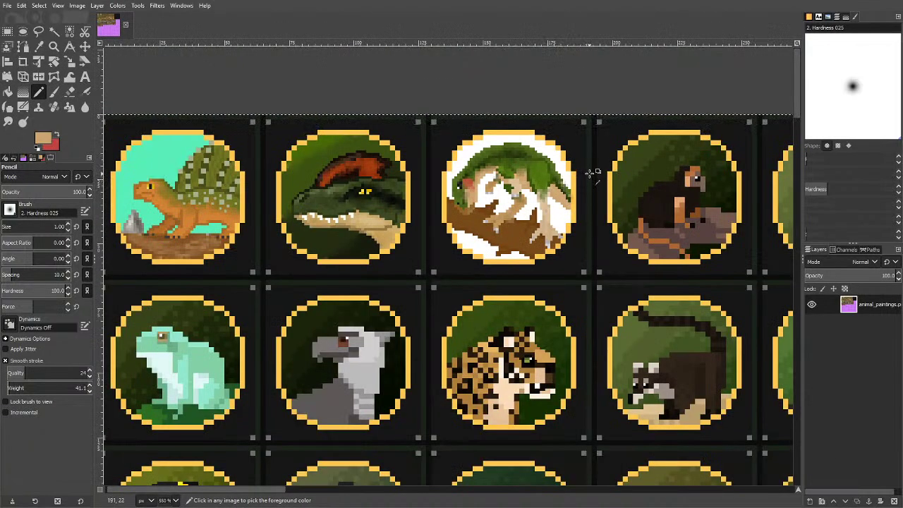
{"action": "scroll", "coordinate": [463, 207], "scroll_direction": "up", "scroll_amount": 3}
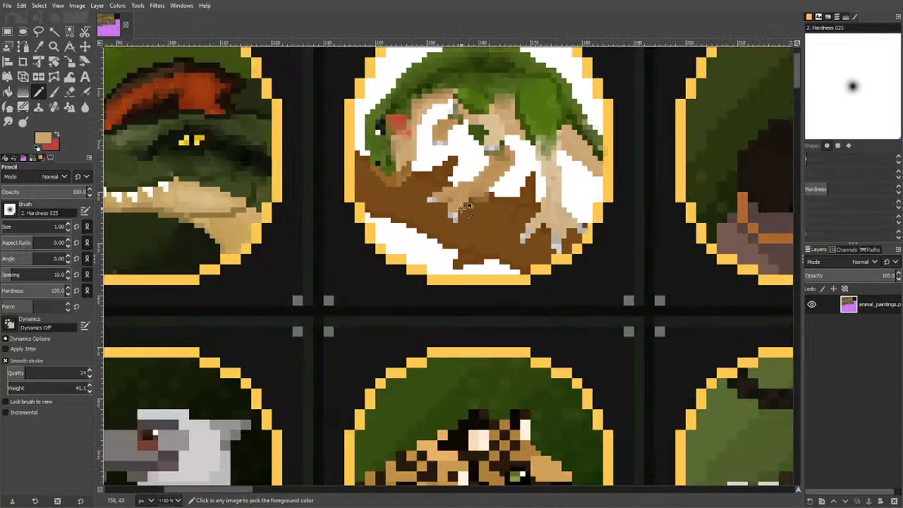
{"action": "scroll", "coordinate": [400, 173], "scroll_direction": "up", "scroll_amount": 4}
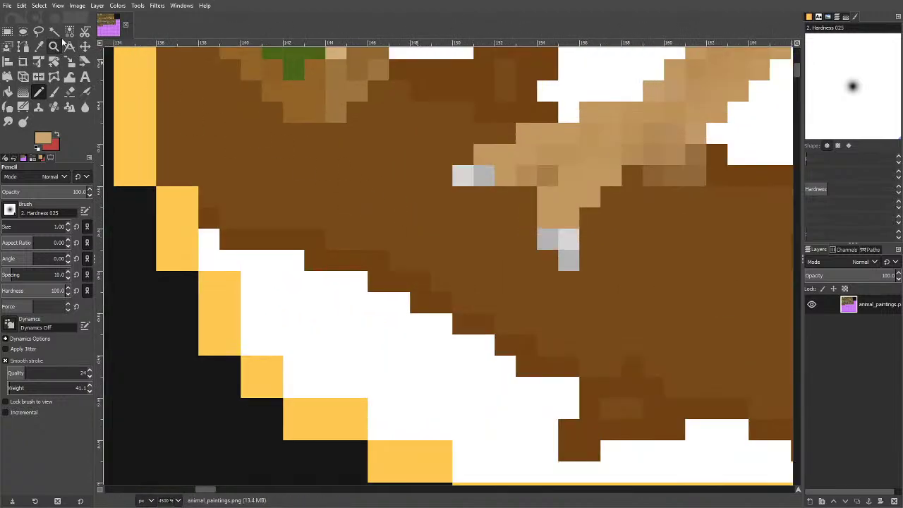
{"action": "key", "text": "shift+o"}
{"action": "left_click", "coordinate": [327, 166]}
{"action": "key", "text": "shift+d"}
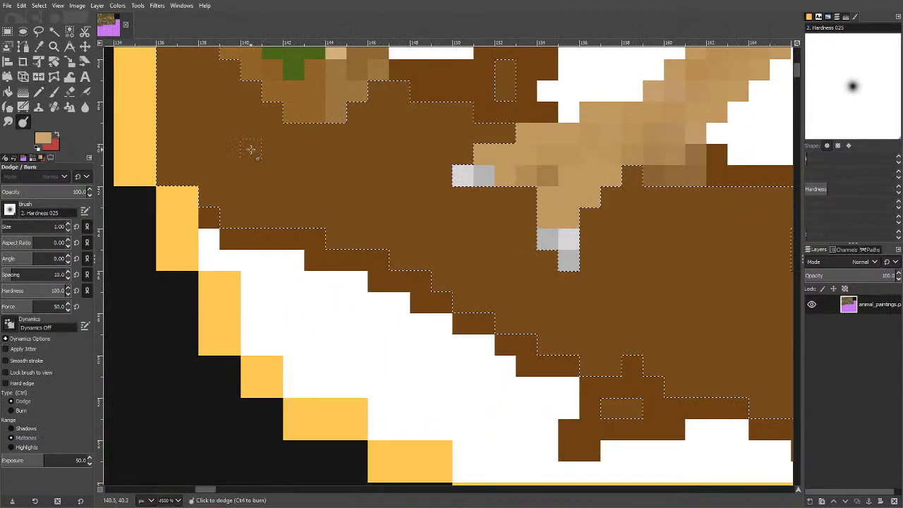
{"action": "left_click", "coordinate": [252, 151]}
{"action": "left_click", "coordinate": [188, 110]}
{"action": "left_click_drag", "start_coordinate": [355, 187], "coordinate": [396, 173]}
{"action": "left_click_drag", "start_coordinate": [425, 111], "coordinate": [445, 156]}
{"action": "left_click", "coordinate": [431, 236]}
{"action": "left_click_drag", "start_coordinate": [487, 280], "coordinate": [520, 295]}
{"action": "left_click_drag", "start_coordinate": [592, 303], "coordinate": [610, 343]}
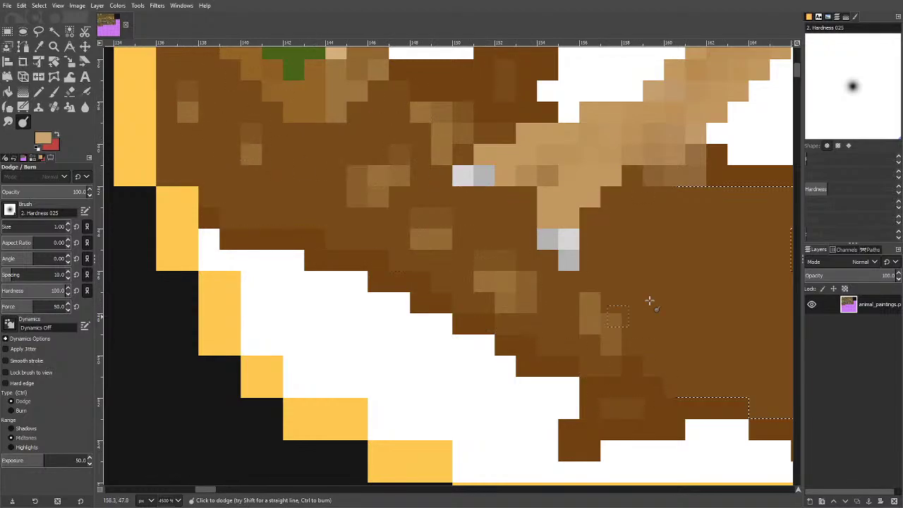
Dodge scattered pixels on the right part of the selected branch and burn darker specks across the bark.
{"action": "left_click", "coordinate": [696, 285]}
{"action": "scroll", "coordinate": [507, 295], "scroll_direction": "down", "scroll_amount": 2}
{"action": "left_click_drag", "start_coordinate": [655, 240], "coordinate": [651, 290]}
{"action": "left_click_drag", "start_coordinate": [600, 248], "coordinate": [656, 261]}
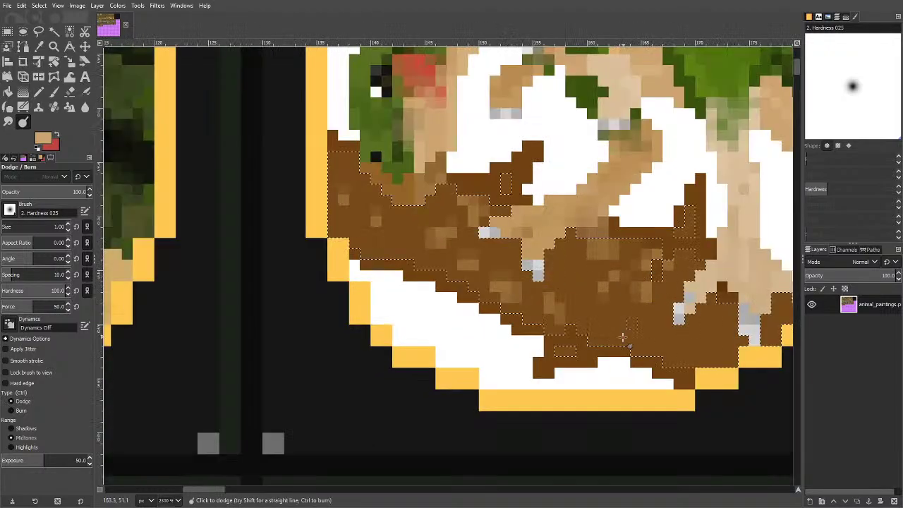
{"action": "left_click", "coordinate": [625, 332]}
{"action": "left_click", "coordinate": [705, 356]}
{"action": "left_click", "coordinate": [756, 342]}
{"action": "mouse_move", "coordinate": [756, 341]}
{"action": "left_mouse_down"}
{"action": "mouse_move", "coordinate": [622, 318]}
{"action": "mouse_move", "coordinate": [579, 272]}
{"action": "mouse_move", "coordinate": [353, 237]}
{"action": "mouse_move", "coordinate": [440, 221]}
{"action": "mouse_move", "coordinate": [468, 233]}
{"action": "mouse_move", "coordinate": [289, 189]}
{"action": "mouse_move", "coordinate": [440, 252]}
{"action": "mouse_move", "coordinate": [705, 325]}
{"action": "left_mouse_up"}
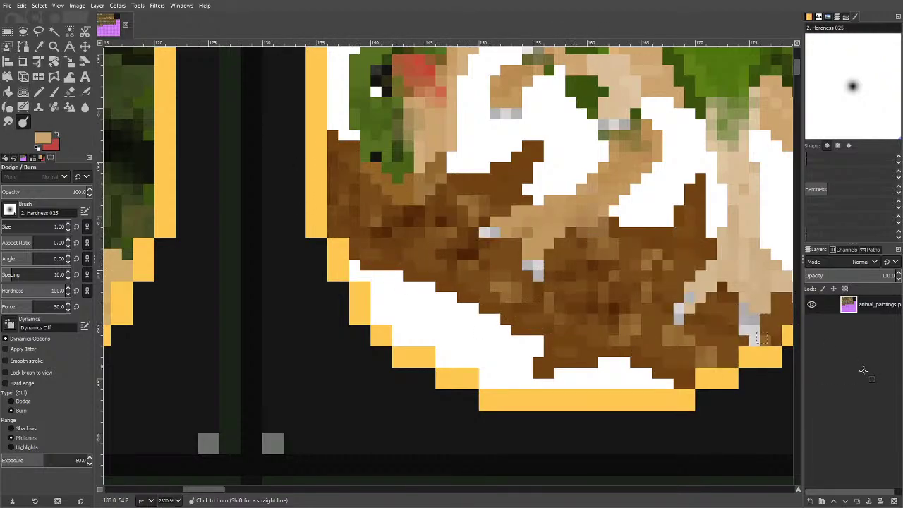
{"action": "key", "text": "ctrl+shift+a"}
{"action": "key", "text": "ctrl+y"}
{"action": "key", "text": "ctrl+y"}
{"action": "key", "text": "ctrl+y"}
{"action": "key", "text": "ctrl+y"}
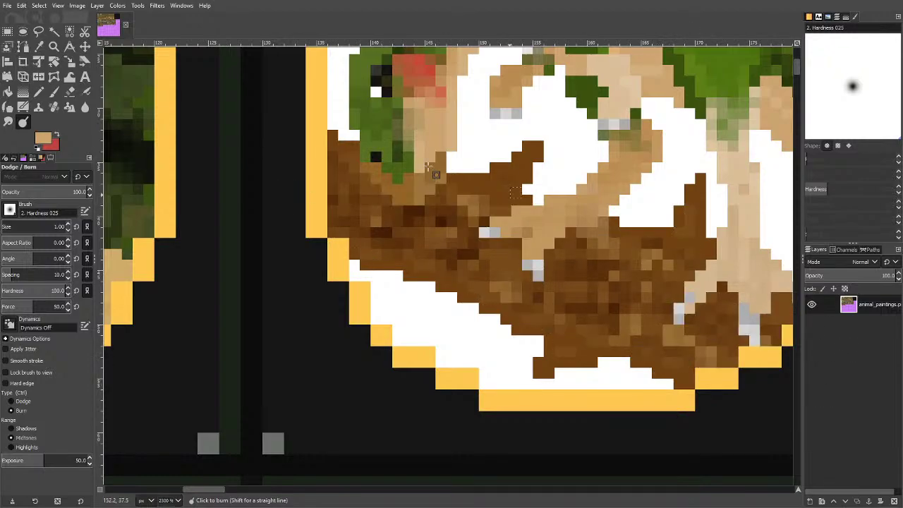
{"action": "key", "text": "ctrl+z"}
{"action": "key", "text": "ctrl+z"}
Smudge the light and dark bark specks together along the whole branch, including the areas around the claws.
{"action": "key", "text": "s"}
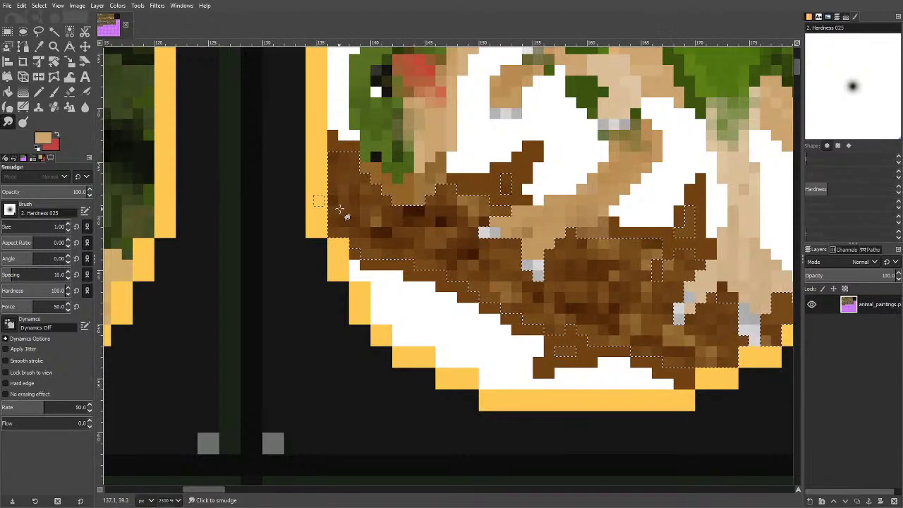
{"action": "mouse_move", "coordinate": [342, 233]}
{"action": "left_mouse_down"}
{"action": "mouse_move", "coordinate": [379, 246]}
{"action": "mouse_move", "coordinate": [377, 239]}
{"action": "mouse_move", "coordinate": [406, 233]}
{"action": "left_mouse_up"}
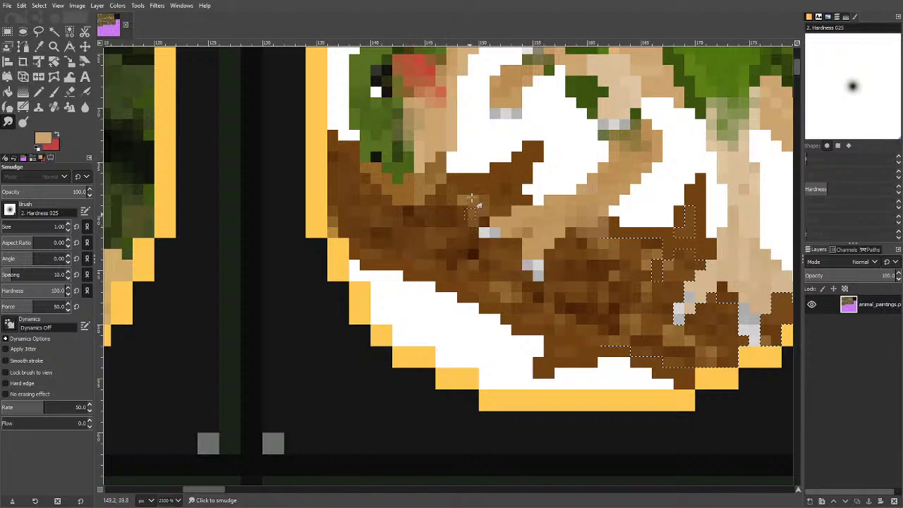
{"action": "key", "text": "ctrl+shift+a"}
{"action": "mouse_move", "coordinate": [534, 284]}
{"action": "left_mouse_down"}
{"action": "mouse_move", "coordinate": [525, 328]}
{"action": "mouse_move", "coordinate": [573, 307]}
{"action": "left_mouse_up"}
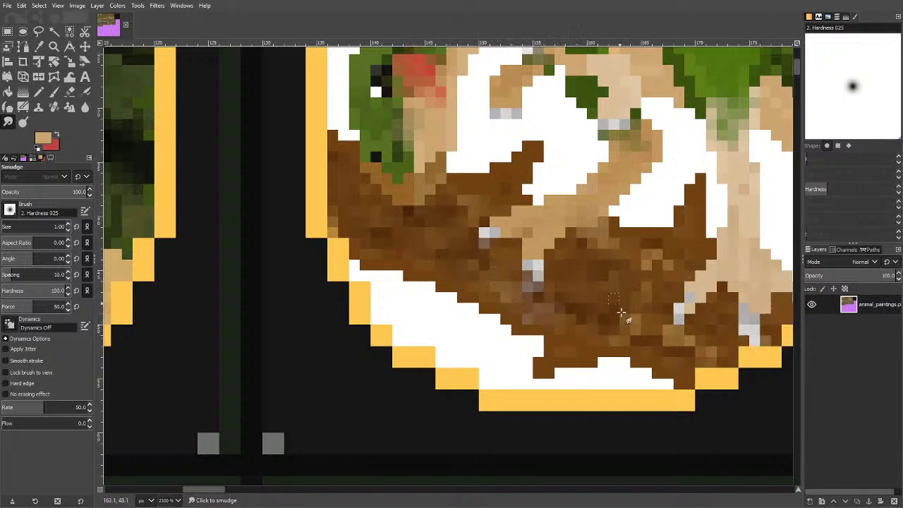
{"action": "mouse_move", "coordinate": [704, 346]}
{"action": "left_mouse_down"}
{"action": "mouse_move", "coordinate": [673, 266]}
{"action": "mouse_move", "coordinate": [667, 268]}
{"action": "mouse_move", "coordinate": [679, 249]}
{"action": "mouse_move", "coordinate": [718, 340]}
{"action": "left_mouse_up"}
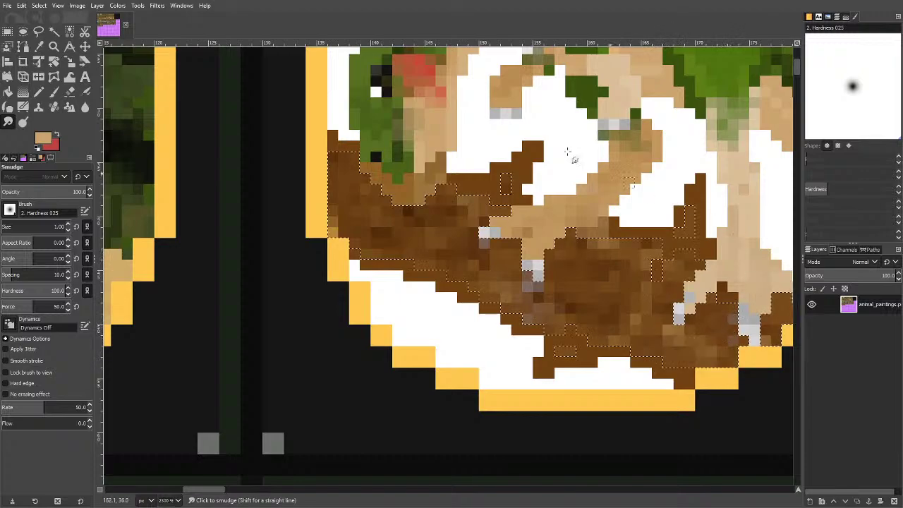
Sample a brown from the bark, clear the selection and use the Pencil to cover the grayish smudges below the front limb's claws.
{"action": "left_click", "coordinate": [39, 92]}
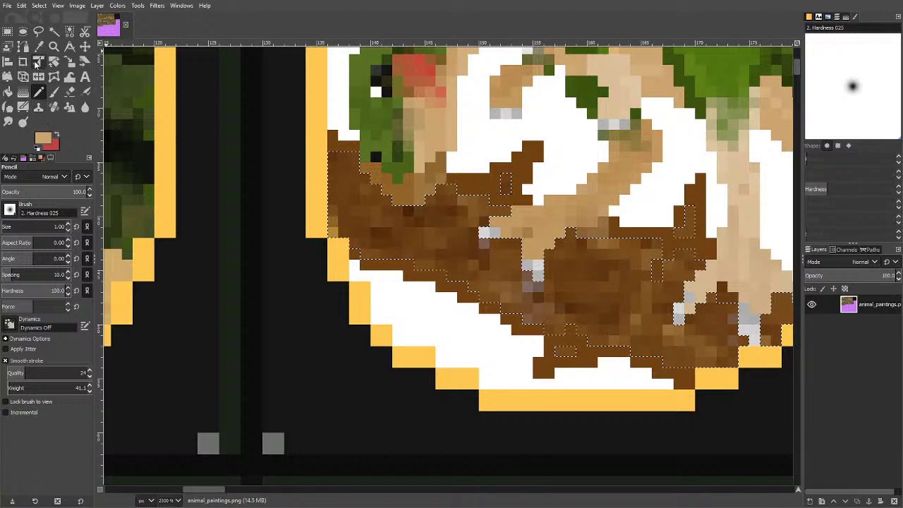
{"action": "key", "text": "o"}
{"action": "left_click", "coordinate": [434, 227]}
{"action": "left_click", "coordinate": [38, 93]}
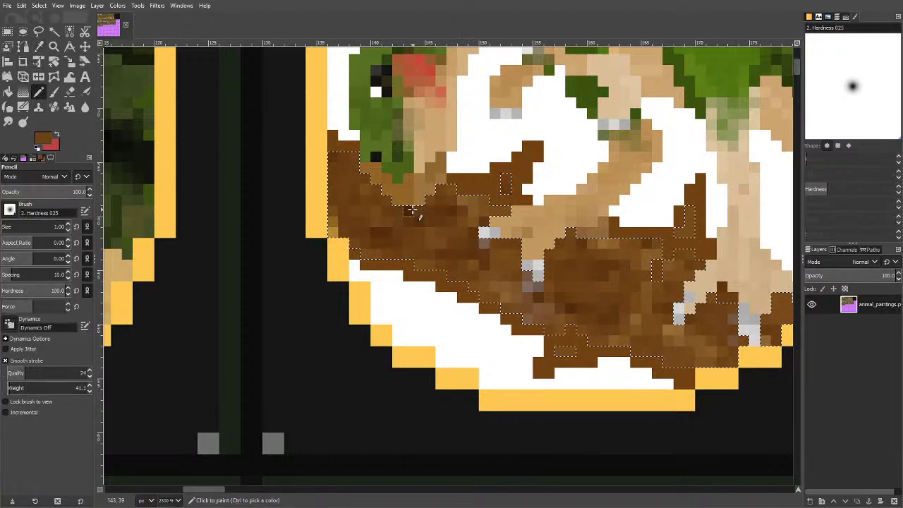
{"action": "key", "text": "ctrl+shift+a"}
{"action": "scroll", "coordinate": [327, 220], "scroll_direction": "up", "scroll_amount": 3}
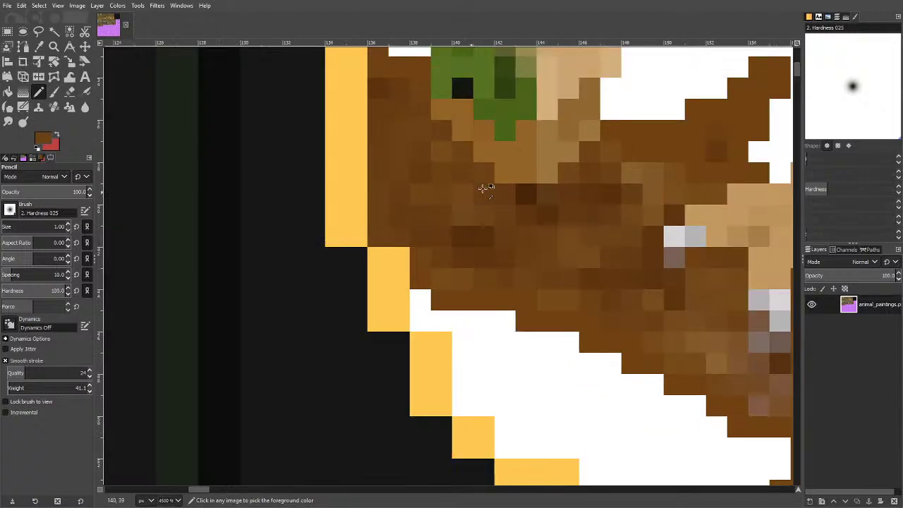
{"action": "scroll", "coordinate": [484, 188], "scroll_direction": "down", "scroll_amount": 1}
{"action": "left_click", "coordinate": [682, 258]}
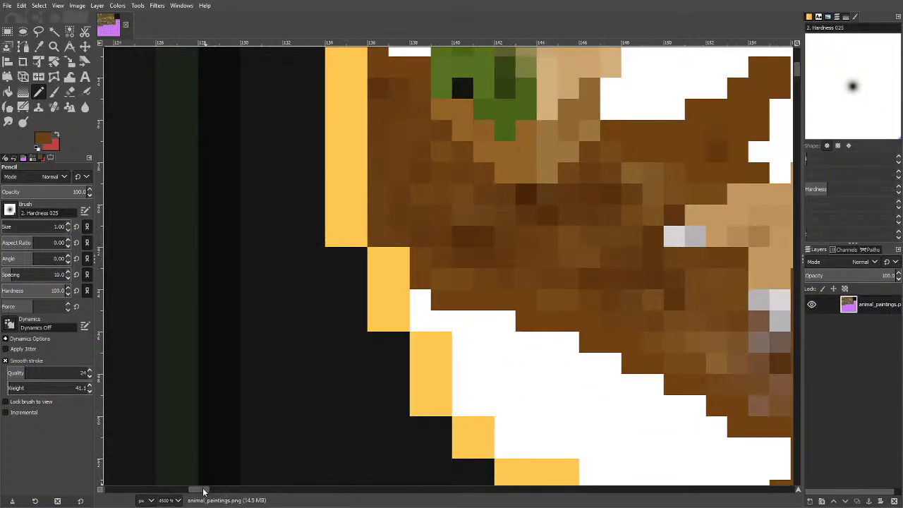
{"action": "scroll", "coordinate": [206, 487], "scroll_direction": "right", "scroll_amount": 5}
{"action": "left_click_drag", "start_coordinate": [264, 323], "coordinate": [271, 342]}
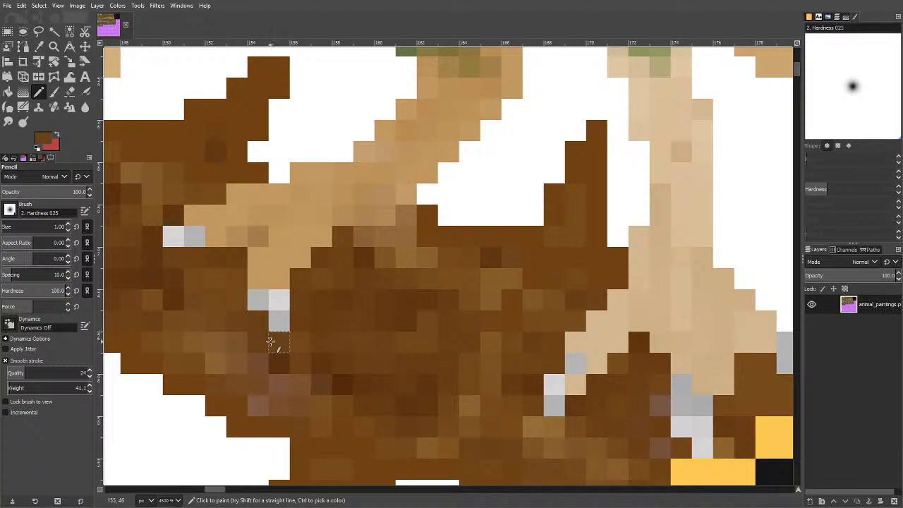
Set the foreground color to a saturated green, 059453.
{"action": "scroll", "coordinate": [640, 423], "scroll_direction": "down", "scroll_amount": 4}
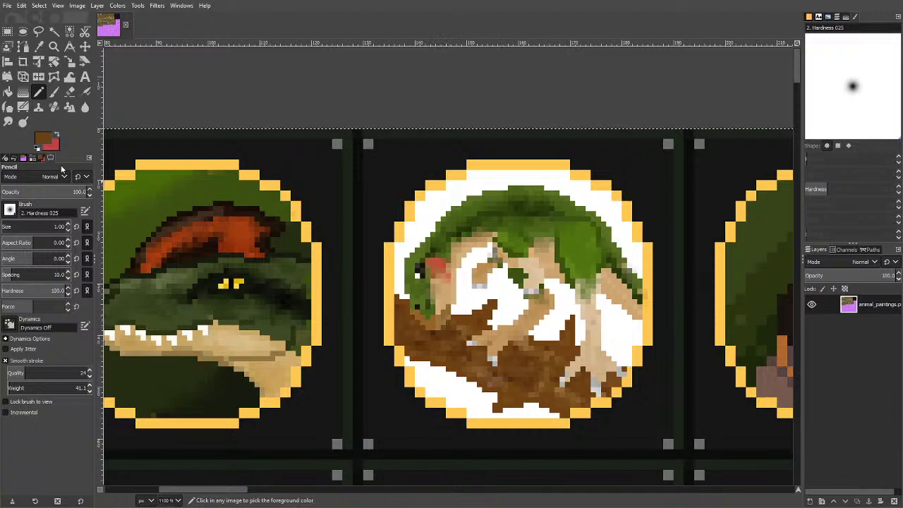
{"action": "left_click", "coordinate": [39, 48]}
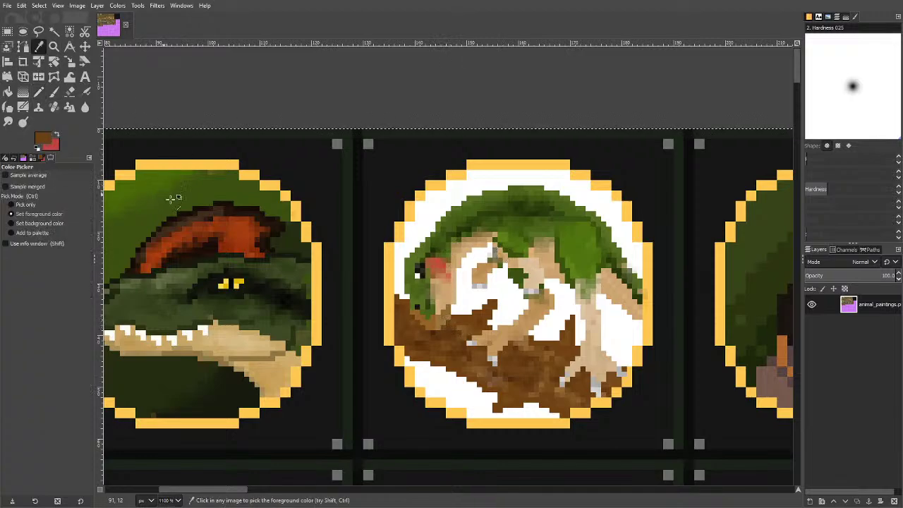
{"action": "left_click", "coordinate": [43, 139]}
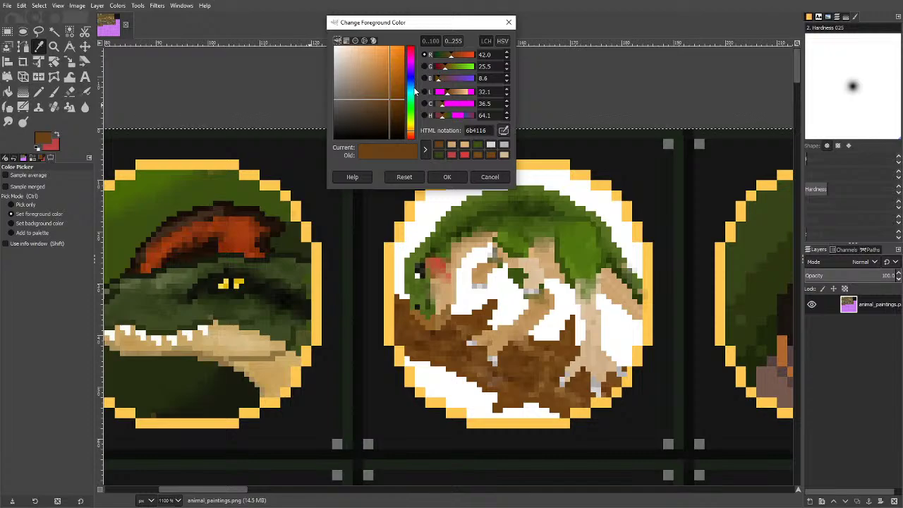
{"action": "left_click", "coordinate": [411, 105]}
{"action": "left_click", "coordinate": [395, 93]}
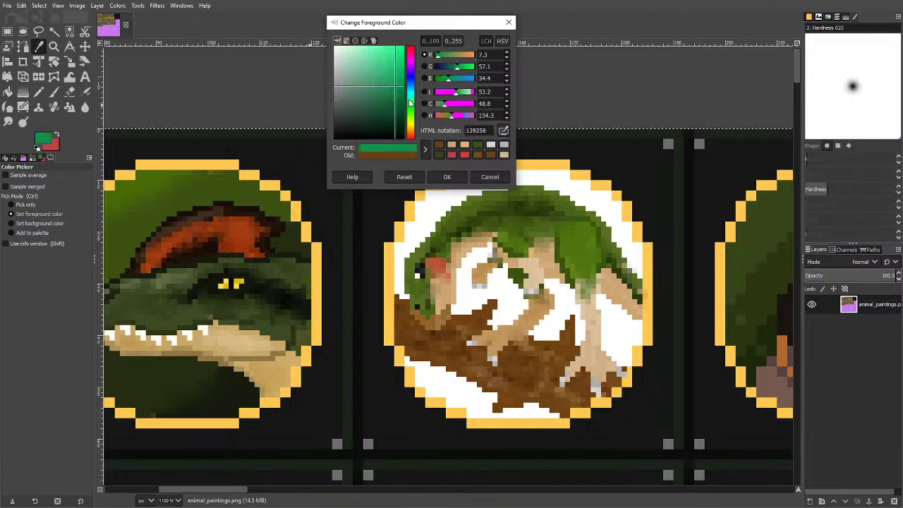
{"action": "left_click_drag", "start_coordinate": [395, 88], "coordinate": [404, 88]}
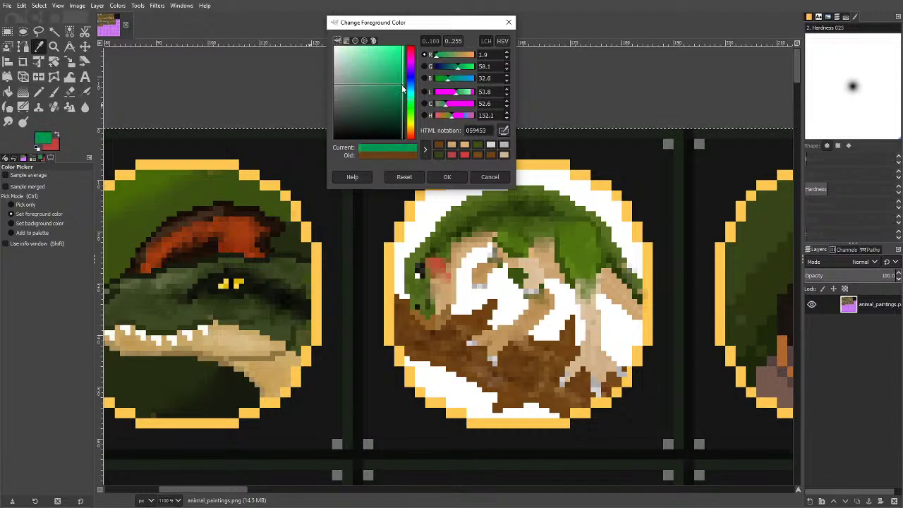
{"action": "left_click", "coordinate": [450, 176]}
Bucket fill the white background areas around the animal and below the branch with the saturated green.
{"action": "left_click", "coordinate": [10, 92]}
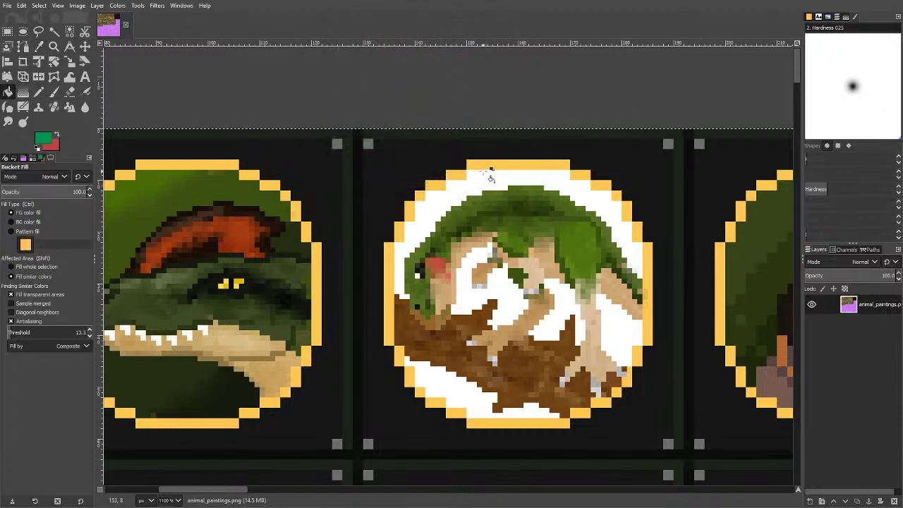
{"action": "left_click", "coordinate": [498, 186]}
{"action": "left_click", "coordinate": [483, 261]}
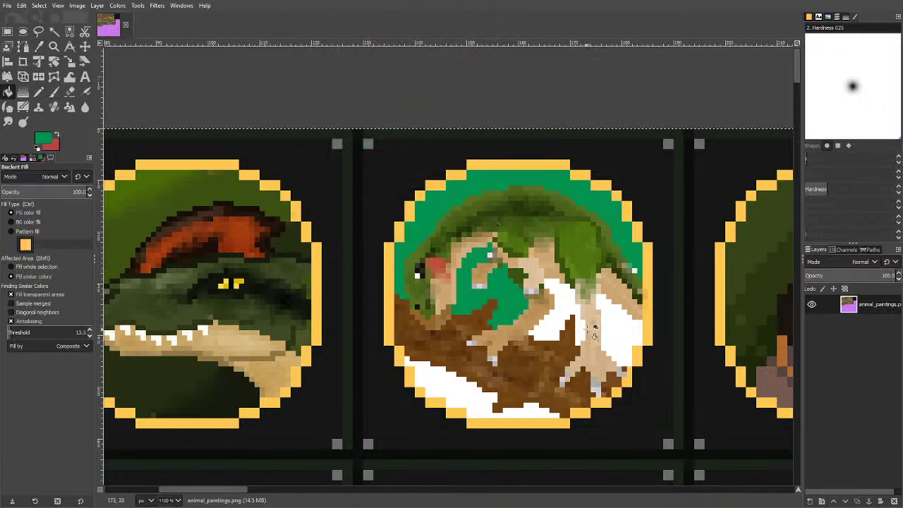
{"action": "left_click", "coordinate": [562, 319]}
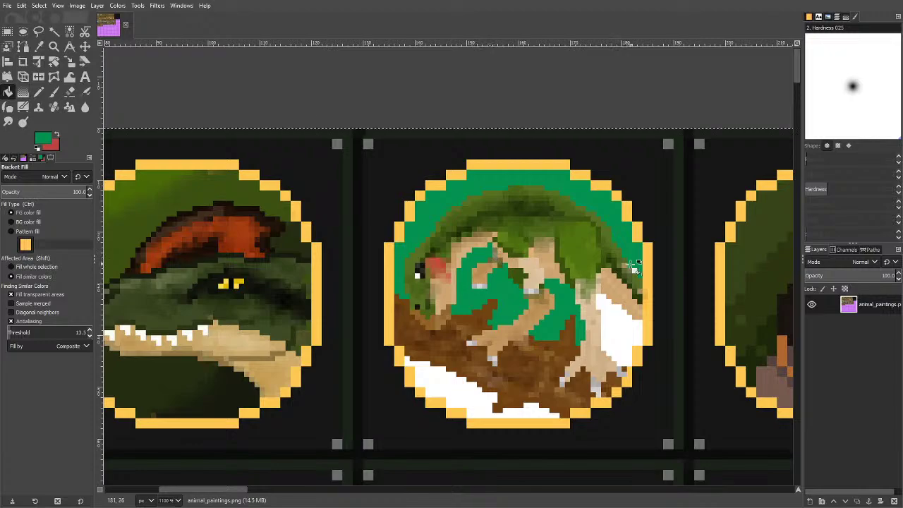
{"action": "left_click", "coordinate": [630, 315]}
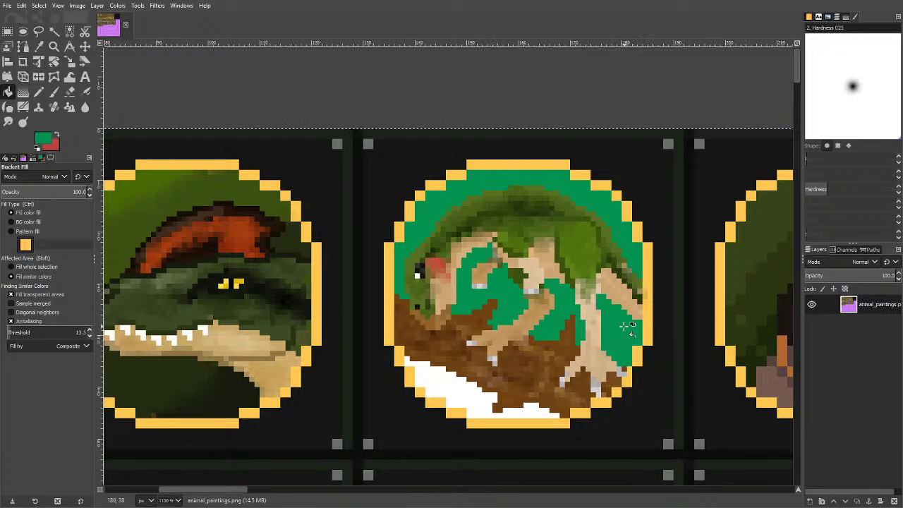
{"action": "left_click", "coordinate": [483, 402]}
Darken the foreground color to the deep green 176743.
{"action": "scroll", "coordinate": [524, 195], "scroll_direction": "down", "scroll_amount": 4}
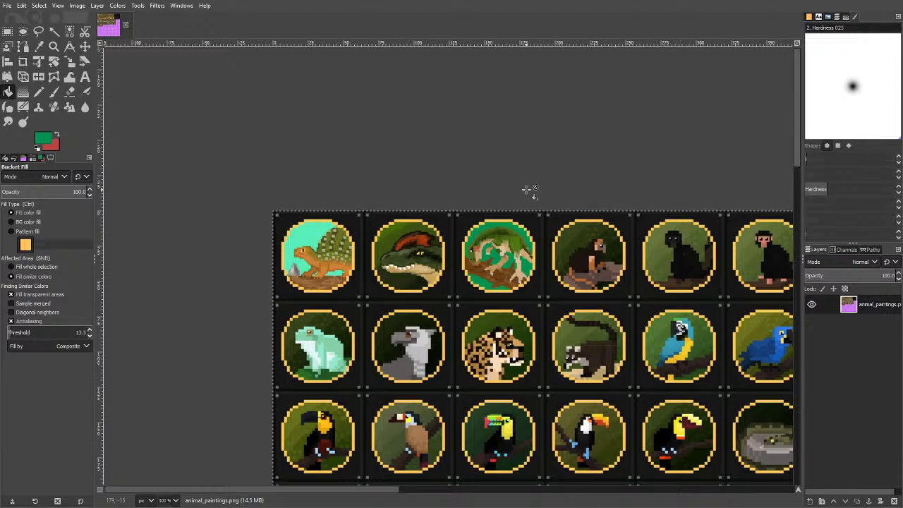
{"action": "scroll", "coordinate": [534, 196], "scroll_direction": "down", "scroll_amount": 4}
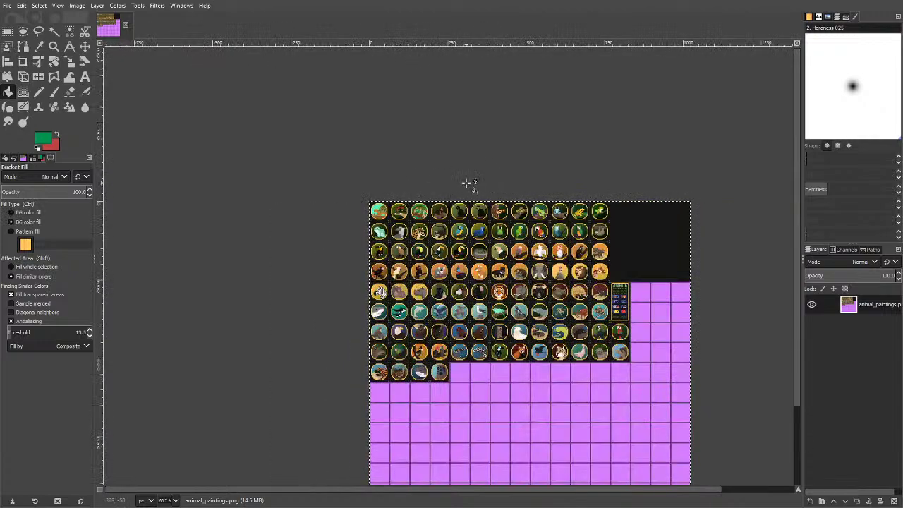
{"action": "scroll", "coordinate": [421, 210], "scroll_direction": "up", "scroll_amount": 4}
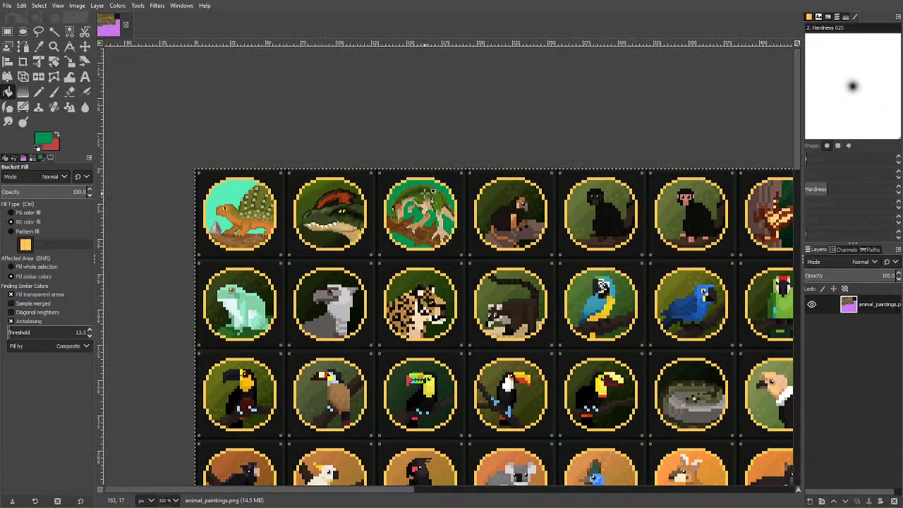
{"action": "scroll", "coordinate": [420, 215], "scroll_direction": "up", "scroll_amount": 4}
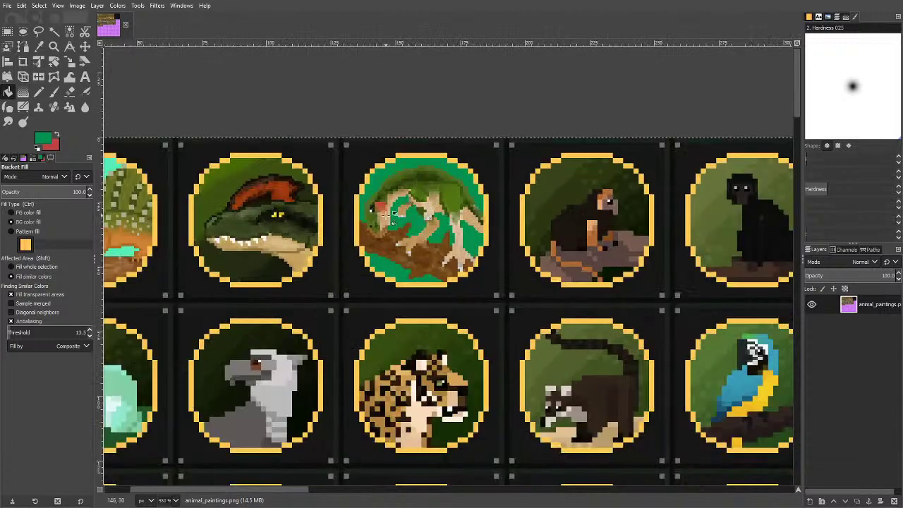
{"action": "scroll", "coordinate": [420, 218], "scroll_direction": "up", "scroll_amount": 2}
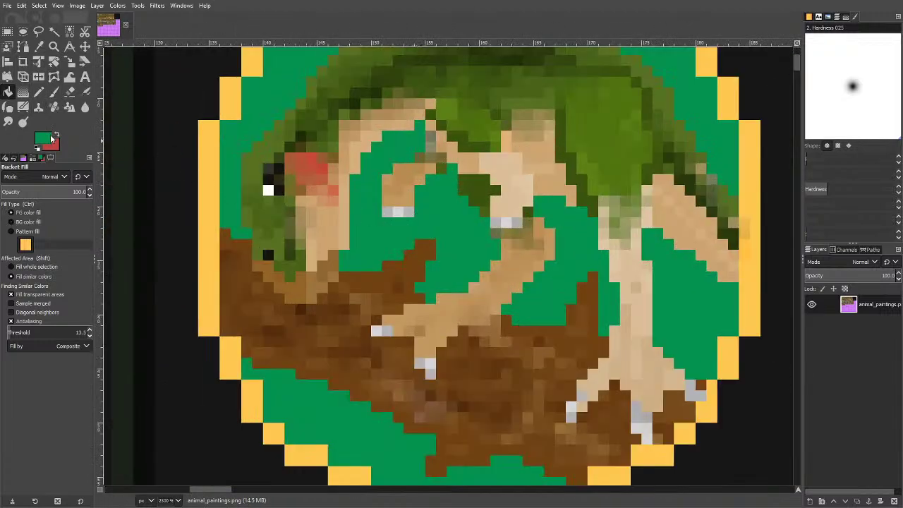
{"action": "left_click", "coordinate": [49, 138]}
{"action": "left_click_drag", "start_coordinate": [400, 84], "coordinate": [391, 105]}
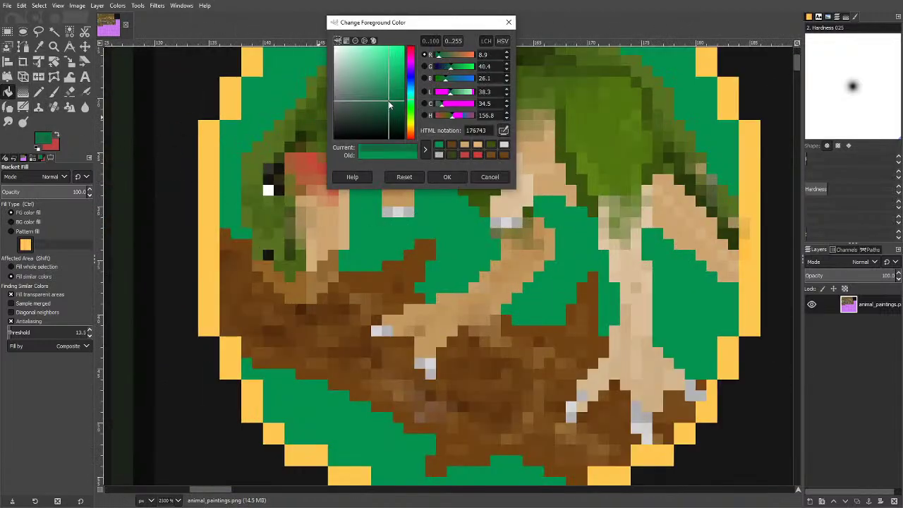
{"action": "left_click", "coordinate": [446, 176]}
Bucket fill every background area around the animal, between its limbs and below the branch with the deep green.
{"action": "left_click", "coordinate": [440, 197]}
{"action": "left_click", "coordinate": [259, 117]}
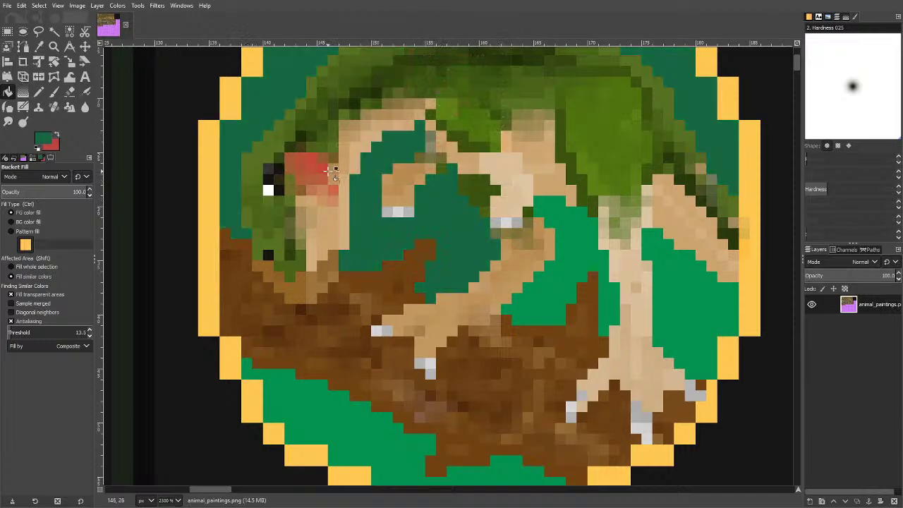
{"action": "scroll", "coordinate": [370, 164], "scroll_direction": "down", "scroll_amount": 3}
{"action": "scroll", "coordinate": [370, 163], "scroll_direction": "up", "scroll_amount": 3}
{"action": "left_click", "coordinate": [547, 285]}
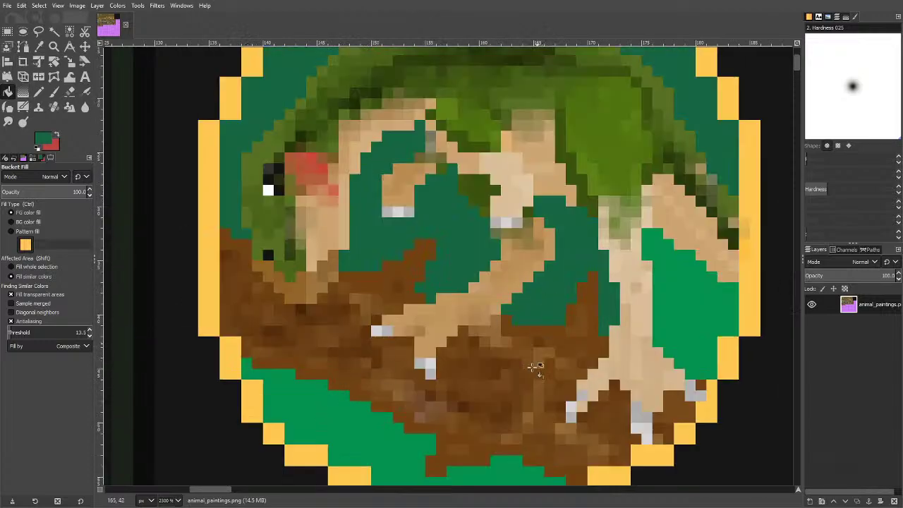
{"action": "left_click", "coordinate": [312, 432]}
{"action": "left_click", "coordinate": [707, 252]}
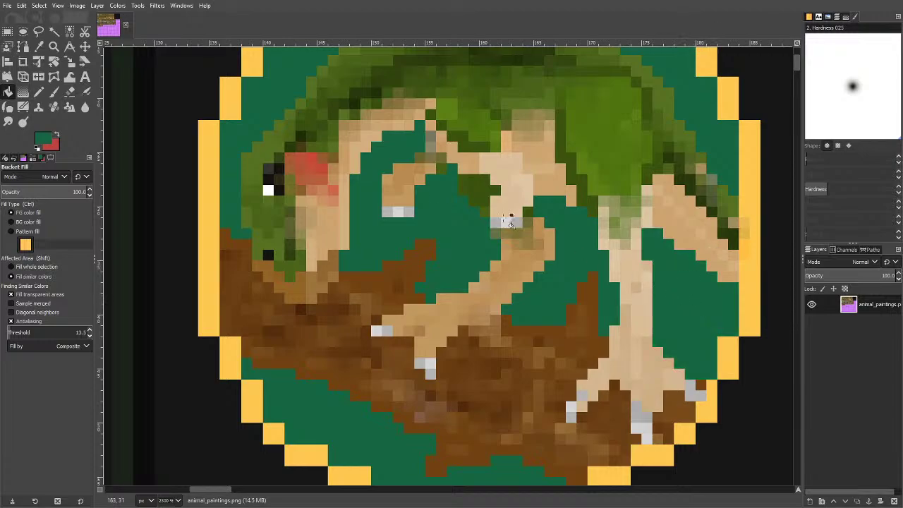
Change the foreground color to a bright, light green.
{"action": "scroll", "coordinate": [439, 189], "scroll_direction": "down", "scroll_amount": 3}
{"action": "scroll", "coordinate": [546, 164], "scroll_direction": "down", "scroll_amount": 3}
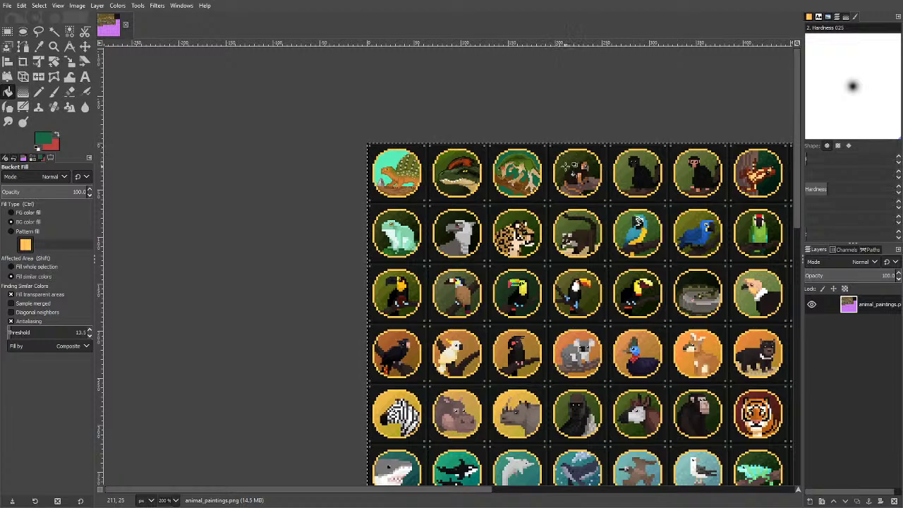
{"action": "scroll", "coordinate": [521, 162], "scroll_direction": "up", "scroll_amount": 3}
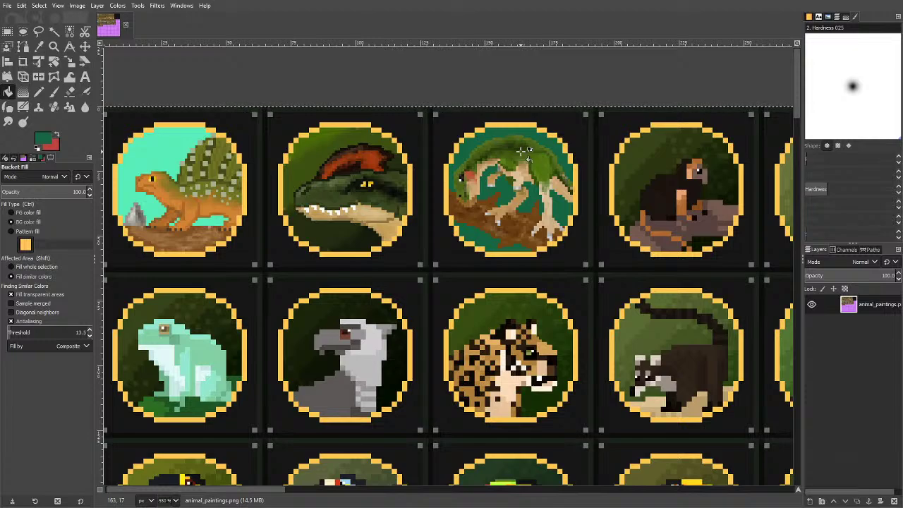
{"action": "scroll", "coordinate": [493, 141], "scroll_direction": "up", "scroll_amount": 3, "text": "ctrl"}
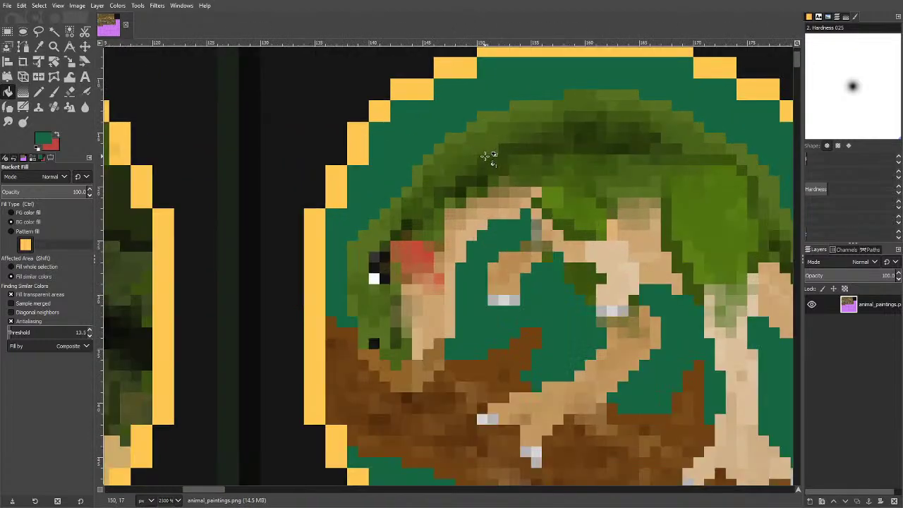
{"action": "scroll", "coordinate": [494, 141], "scroll_direction": "down", "scroll_amount": 7, "text": "ctrl"}
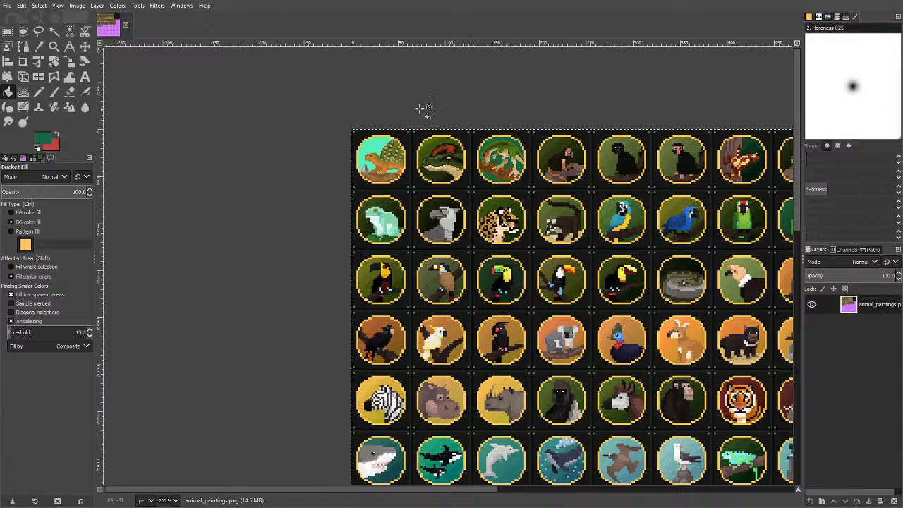
{"action": "left_click", "coordinate": [44, 140]}
{"action": "left_click_drag", "start_coordinate": [375, 73], "coordinate": [393, 62]}
{"action": "left_click", "coordinate": [447, 177]}
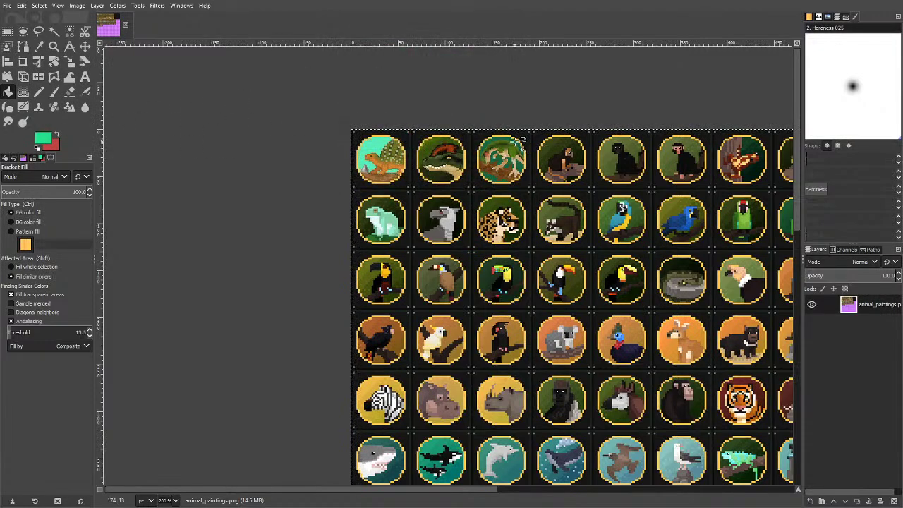
Bucket fill the background areas around the animal and below the branch with the bright green, undoing stray fills.
{"action": "left_click", "coordinate": [511, 161]}
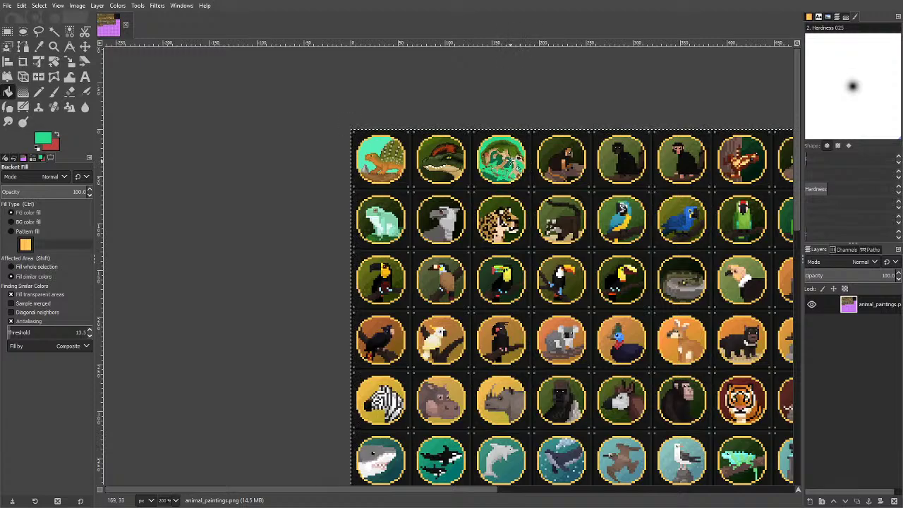
{"action": "key", "text": "ctrl+z"}
{"action": "left_click", "coordinate": [495, 176]}
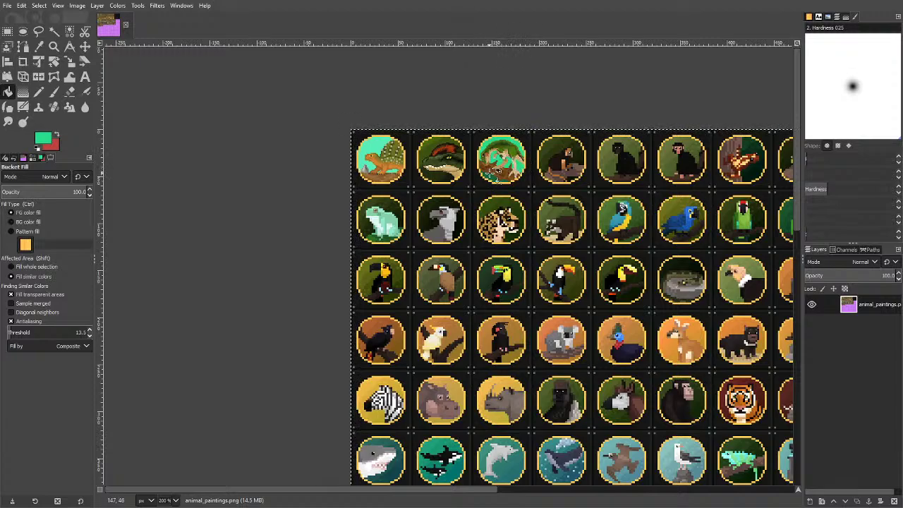
{"action": "left_click", "coordinate": [496, 177]}
{"action": "key", "text": "ctrl+z"}
{"action": "left_click", "coordinate": [497, 179]}
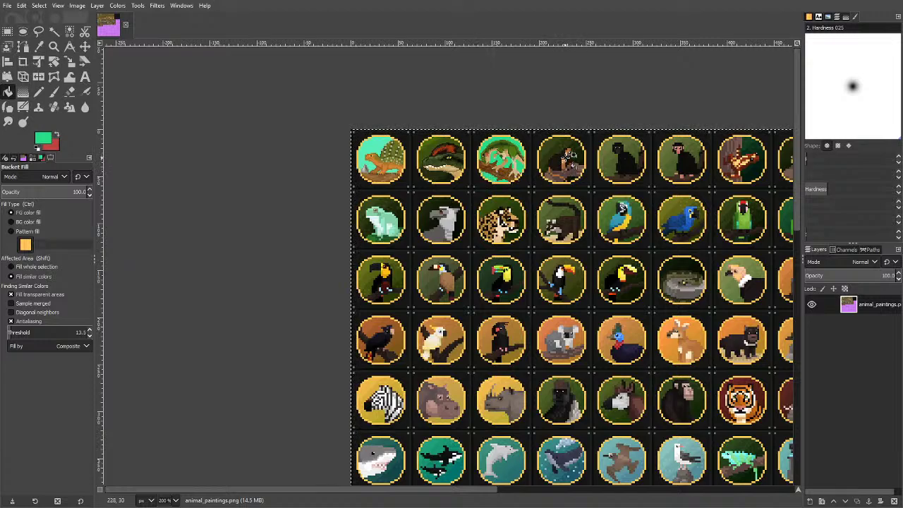
Compare the portrait's bright green background with the other animal paintings on the sheet.
{"action": "scroll", "coordinate": [530, 151], "scroll_direction": "down", "scroll_amount": 5}
{"action": "scroll", "coordinate": [530, 152], "scroll_direction": "up", "scroll_amount": 3}
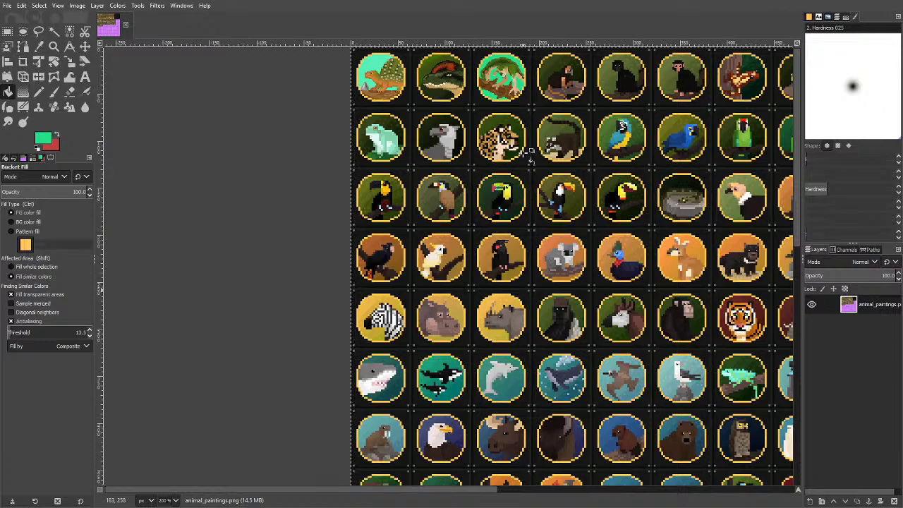
{"action": "scroll", "coordinate": [494, 117], "scroll_direction": "up", "scroll_amount": 4}
{"action": "scroll", "coordinate": [462, 99], "scroll_direction": "up", "scroll_amount": 2}
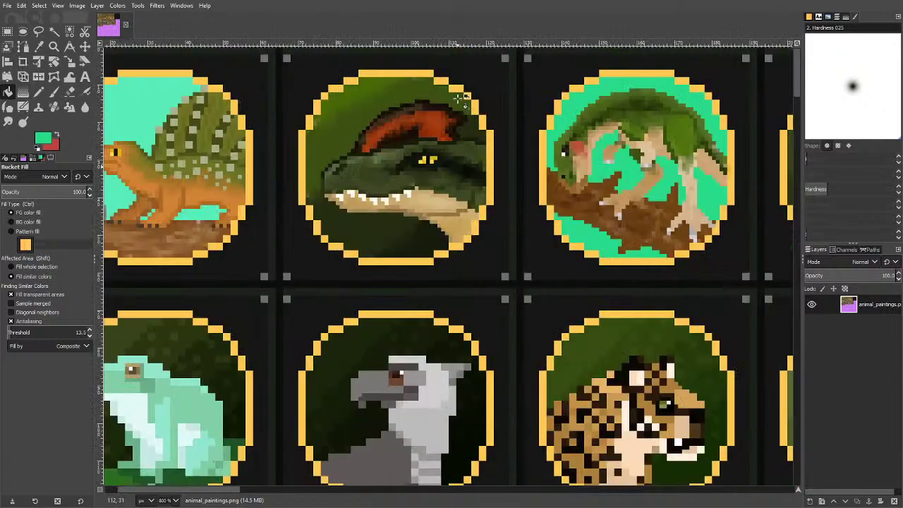
{"action": "scroll", "coordinate": [463, 99], "scroll_direction": "down", "scroll_amount": 6}
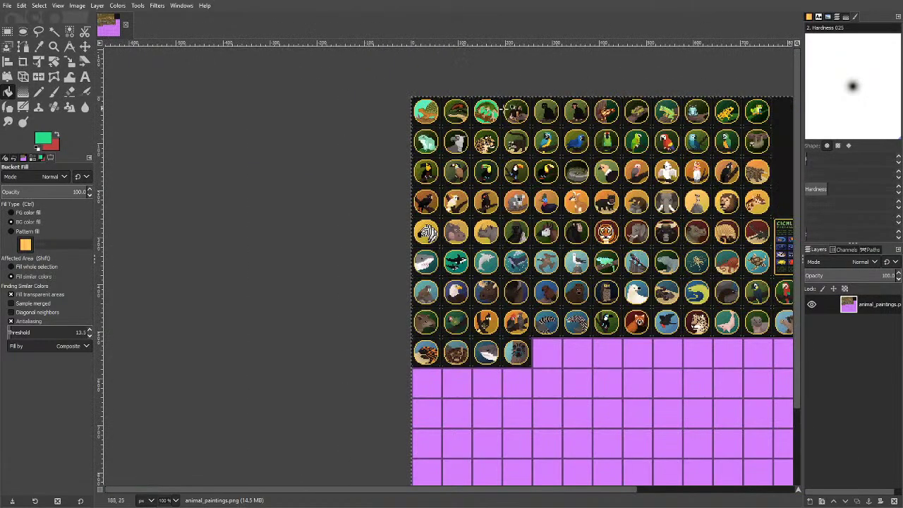
{"action": "scroll", "coordinate": [501, 108], "scroll_direction": "up", "scroll_amount": 4}
{"action": "scroll", "coordinate": [498, 106], "scroll_direction": "down", "scroll_amount": 2}
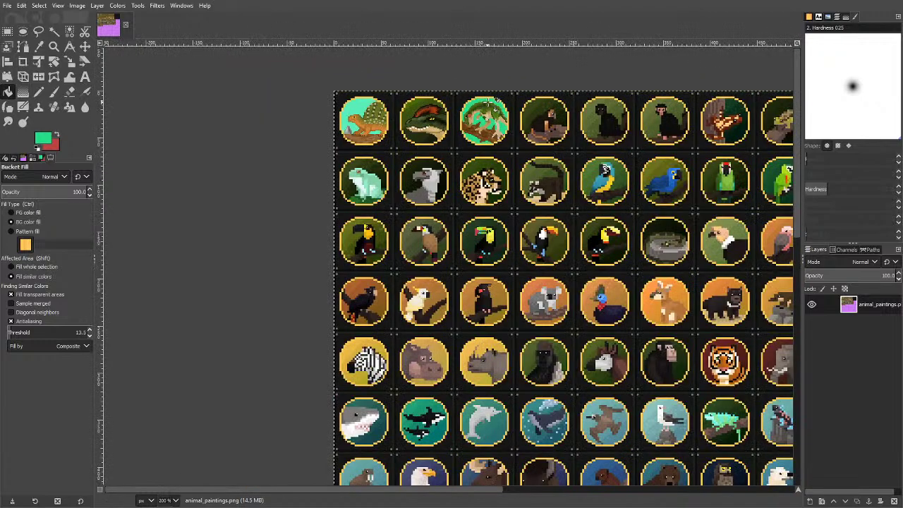
Examine the orange sail-backed reptile painting up close and review it alongside the neighbouring animal portraits on the sheet.
{"action": "scroll", "coordinate": [499, 106], "scroll_direction": "down", "scroll_amount": 2}
{"action": "scroll", "coordinate": [536, 104], "scroll_direction": "up", "scroll_amount": 1}
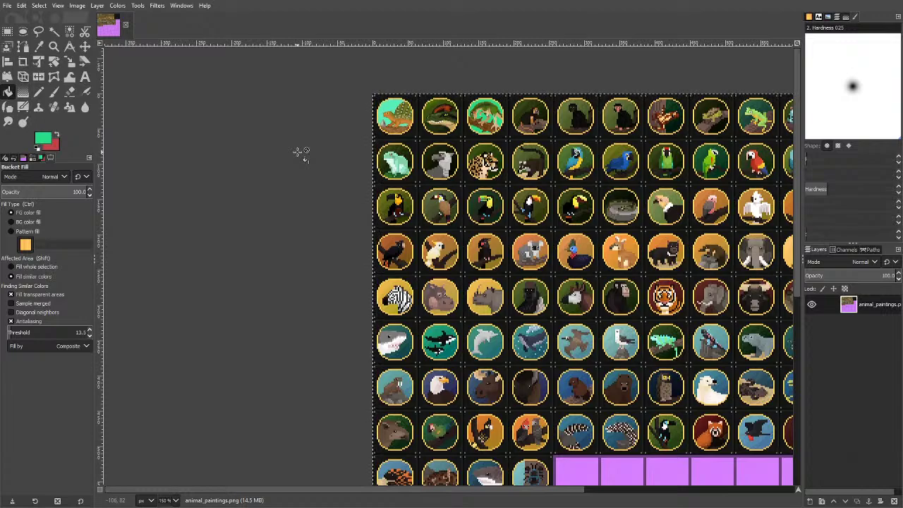
{"action": "scroll", "coordinate": [485, 114], "scroll_direction": "up", "scroll_amount": 3}
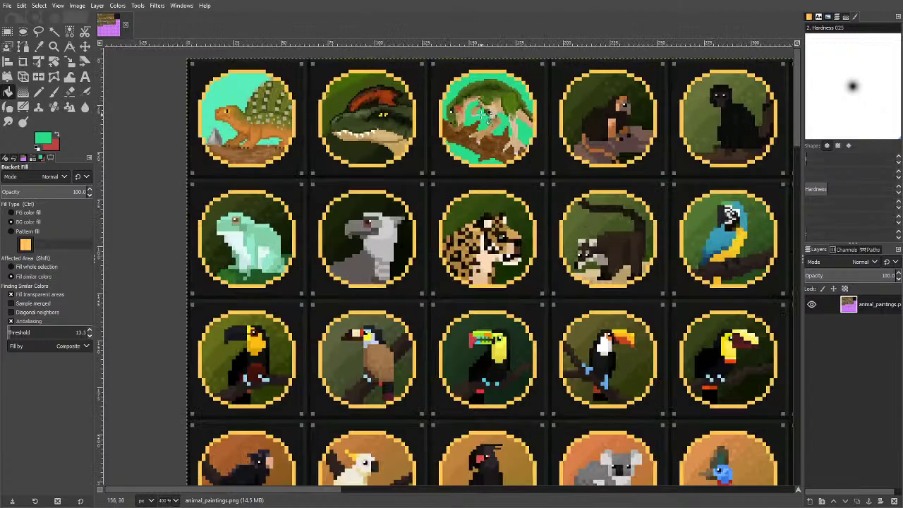
{"action": "scroll", "coordinate": [485, 115], "scroll_direction": "down", "scroll_amount": 2}
{"action": "scroll", "coordinate": [309, 113], "scroll_direction": "up", "scroll_amount": 2}
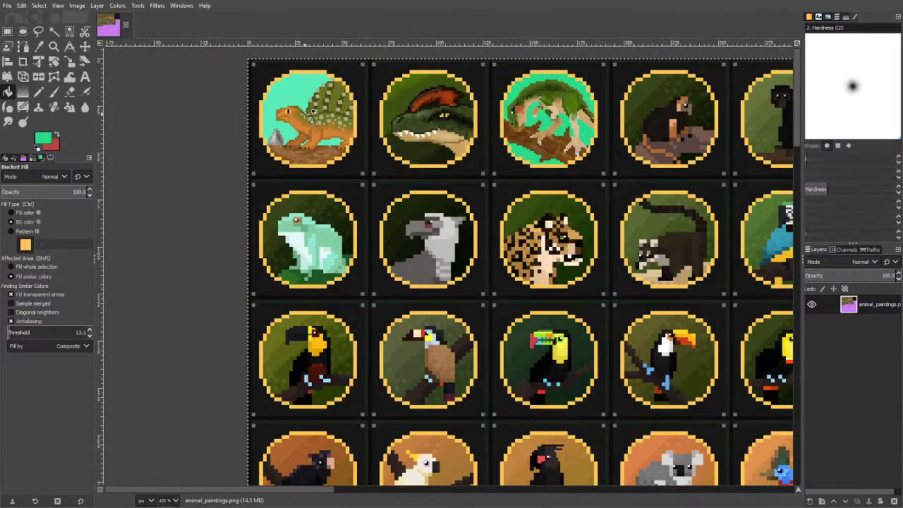
{"action": "scroll", "coordinate": [308, 113], "scroll_direction": "up", "scroll_amount": 5}
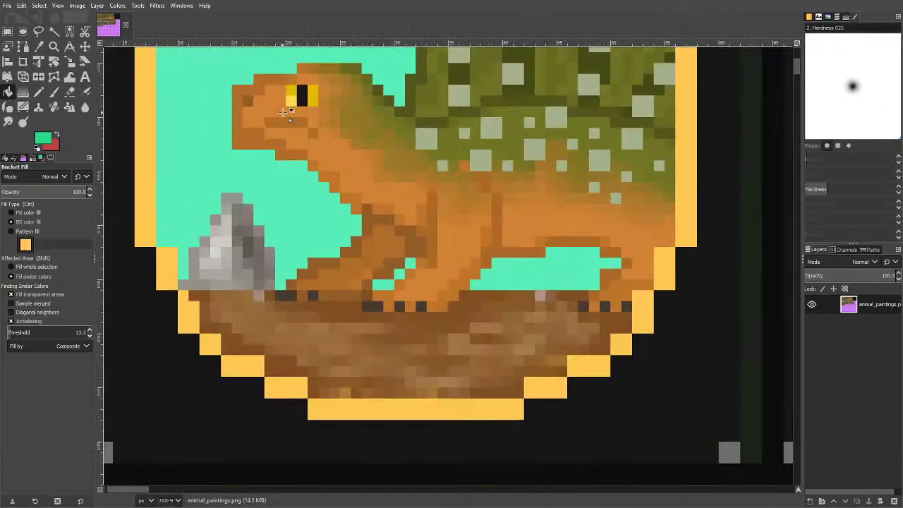
{"action": "scroll", "coordinate": [289, 113], "scroll_direction": "down", "scroll_amount": 5}
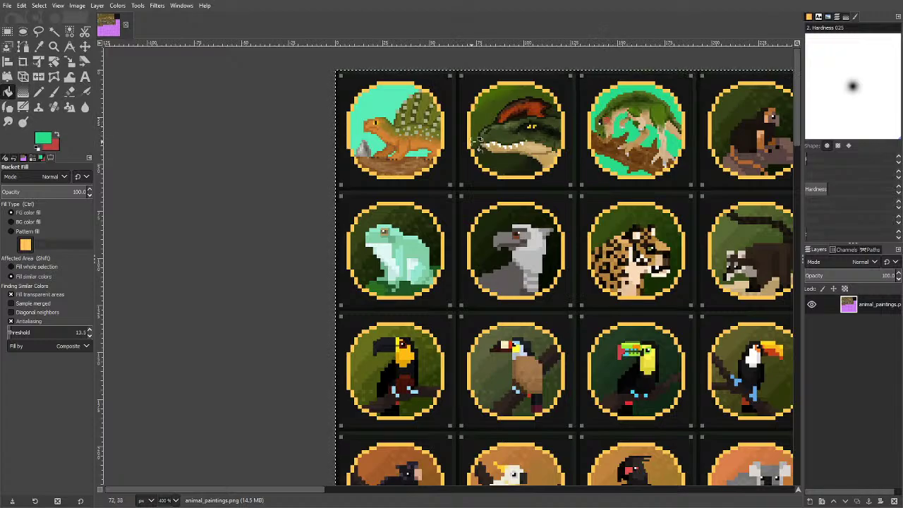
{"action": "scroll", "coordinate": [417, 177], "scroll_direction": "down", "scroll_amount": 1, "text": "ctrl"}
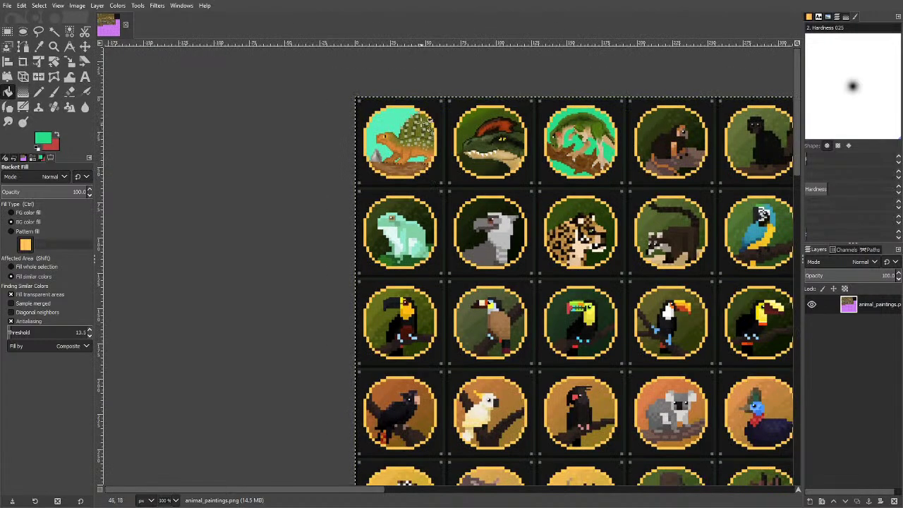
{"action": "scroll", "coordinate": [418, 123], "scroll_direction": "up", "scroll_amount": 2, "text": "ctrl"}
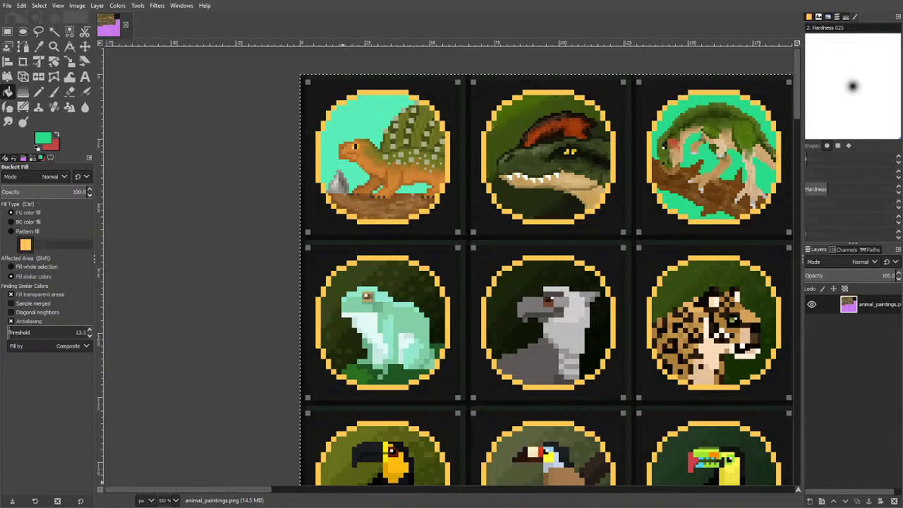
Switch to the OBS window that is running the live stream.
{"action": "key", "text": "alt+Tab"}
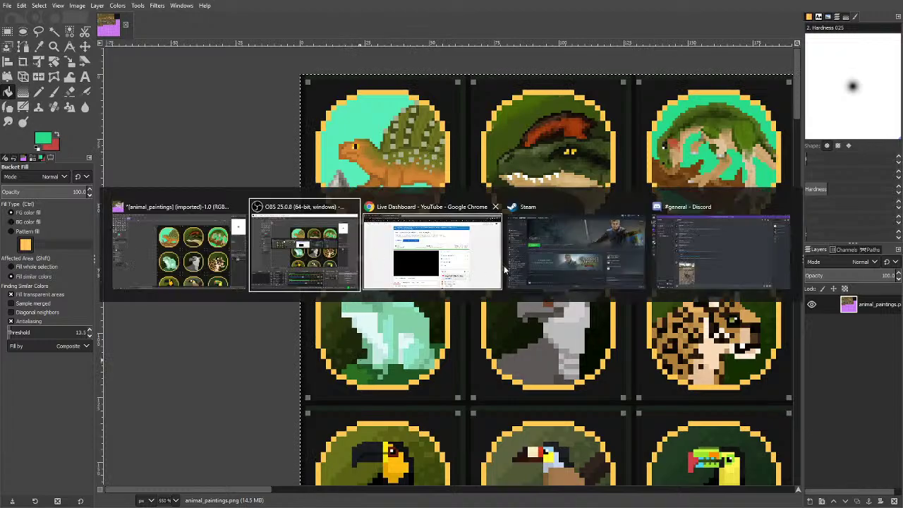
{"action": "left_click", "coordinate": [275, 263]}
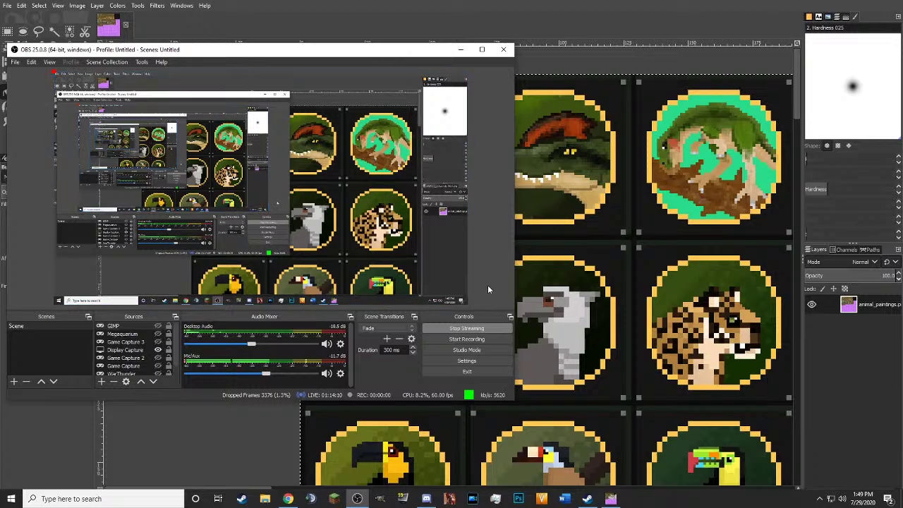